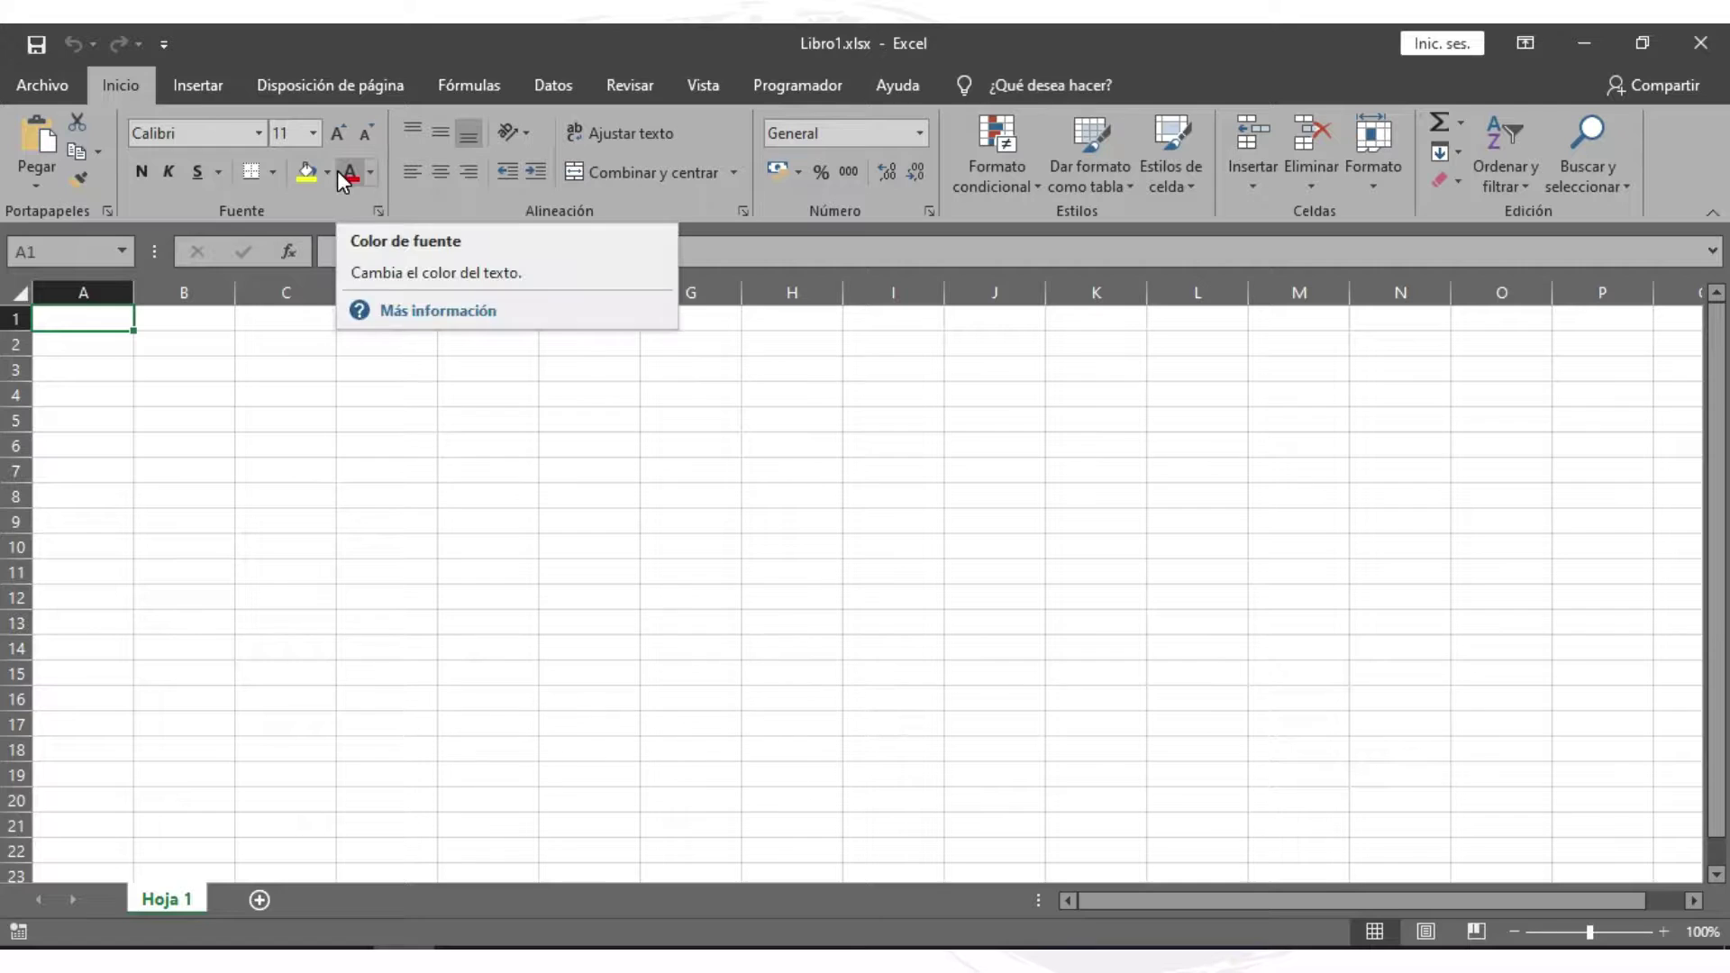
# - Browse the font, font size and number format lists on the Home ribbon
pyautogui.click(262, 133)
pyautogui.click(262, 133)
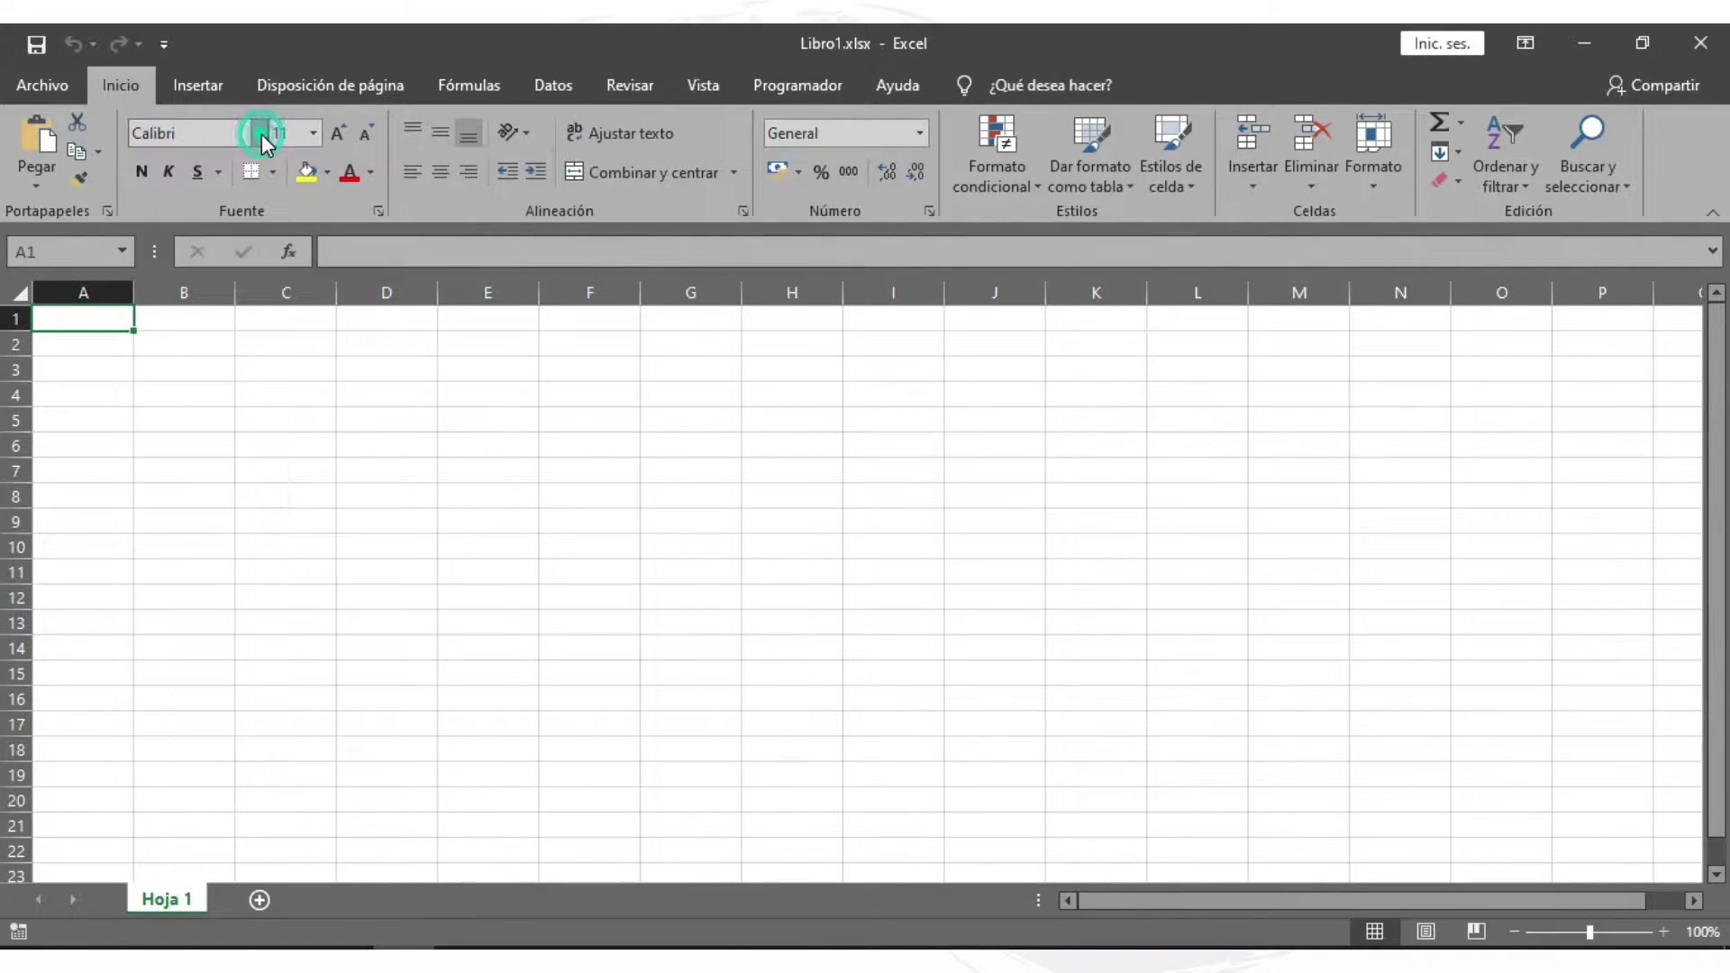
pyautogui.click(339, 132)
pyautogui.click(365, 132)
pyautogui.click(920, 133)
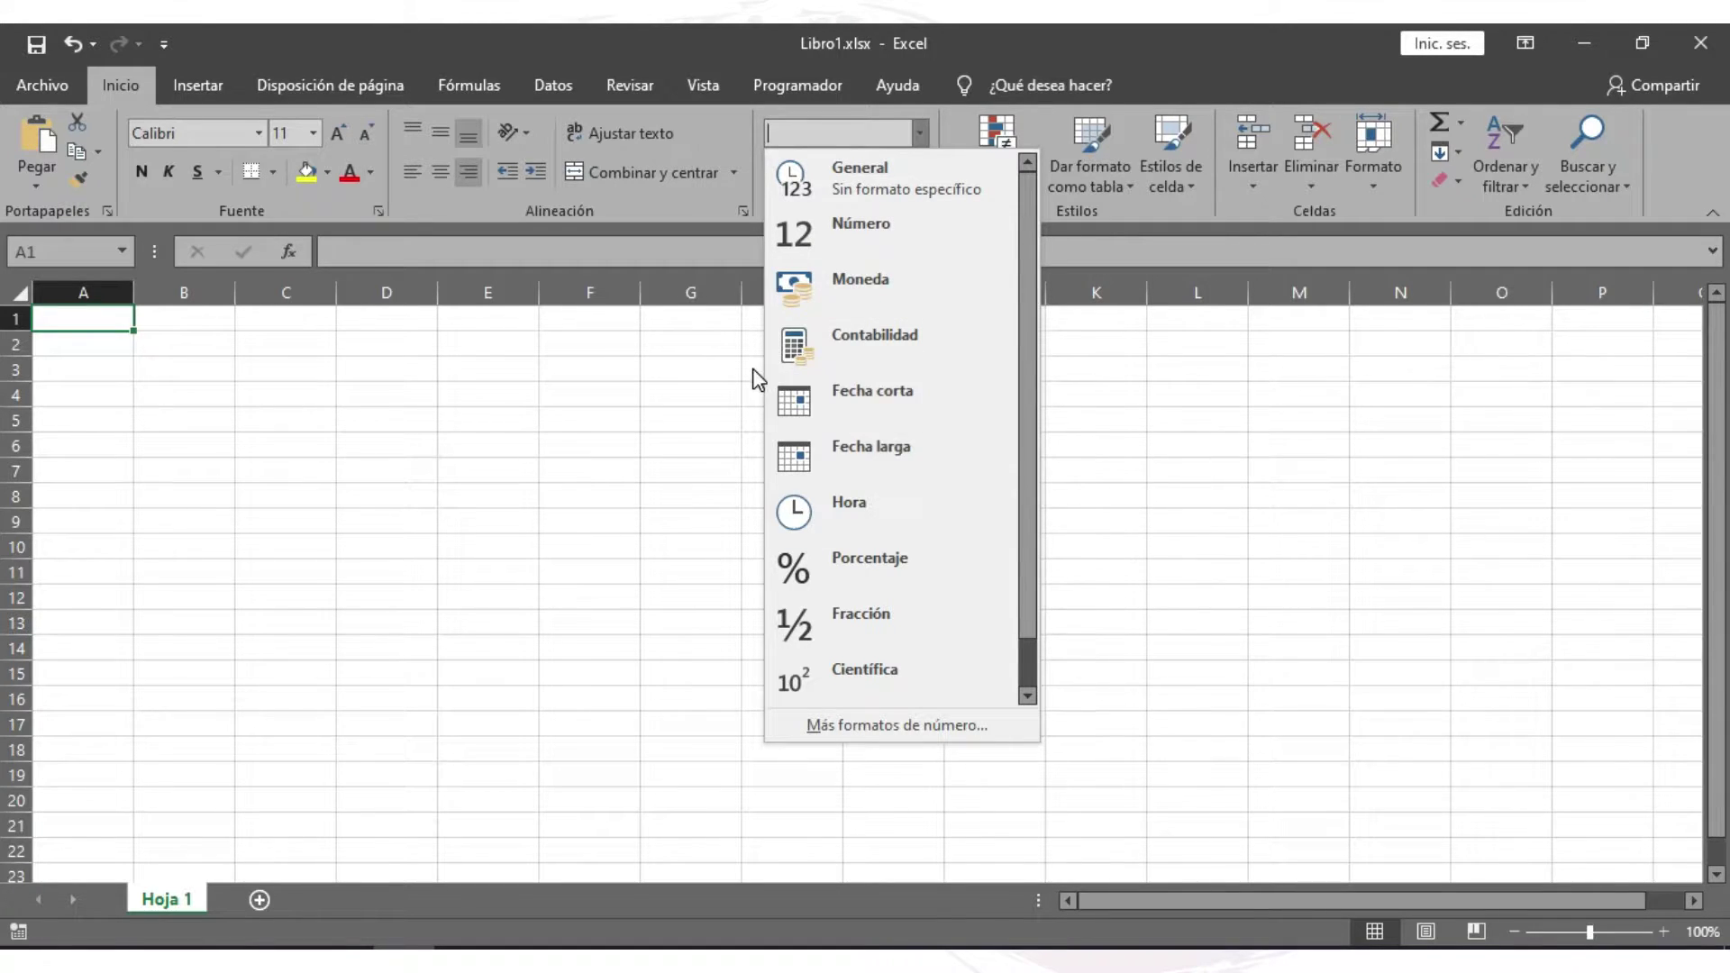
pyautogui.click(228, 114)
# - Look through the Insert and Page Layout options, including themes and orientation, then return to Home
pyautogui.click(215, 83)
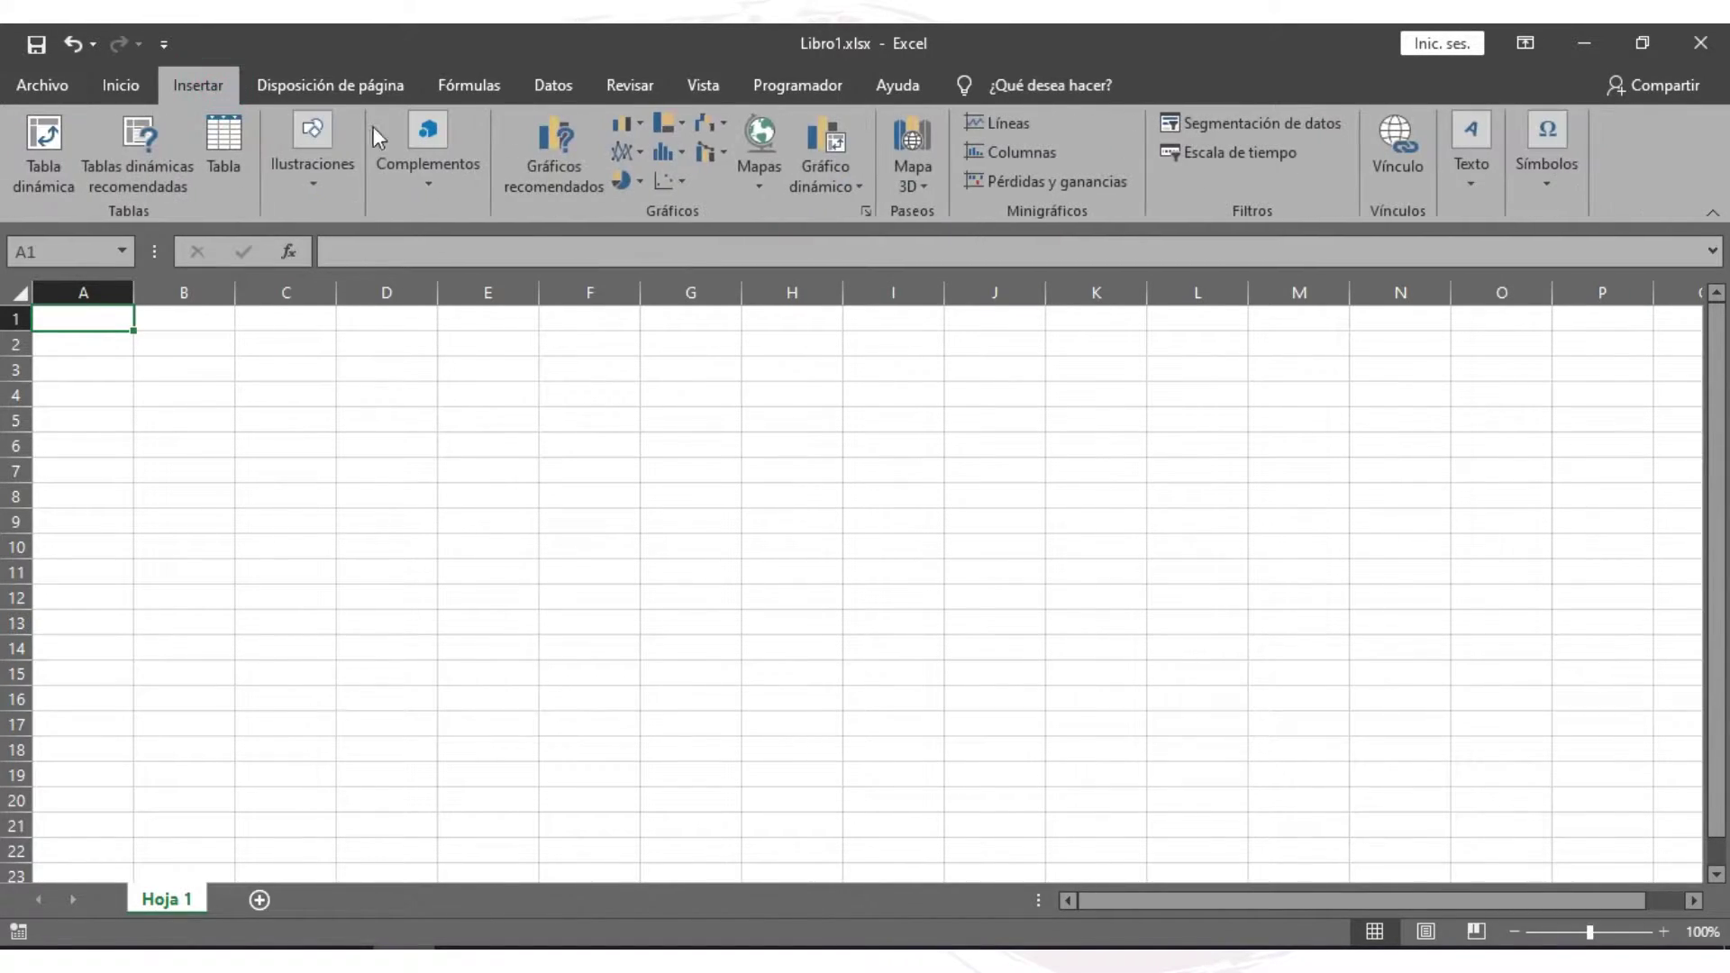
pyautogui.click(337, 188)
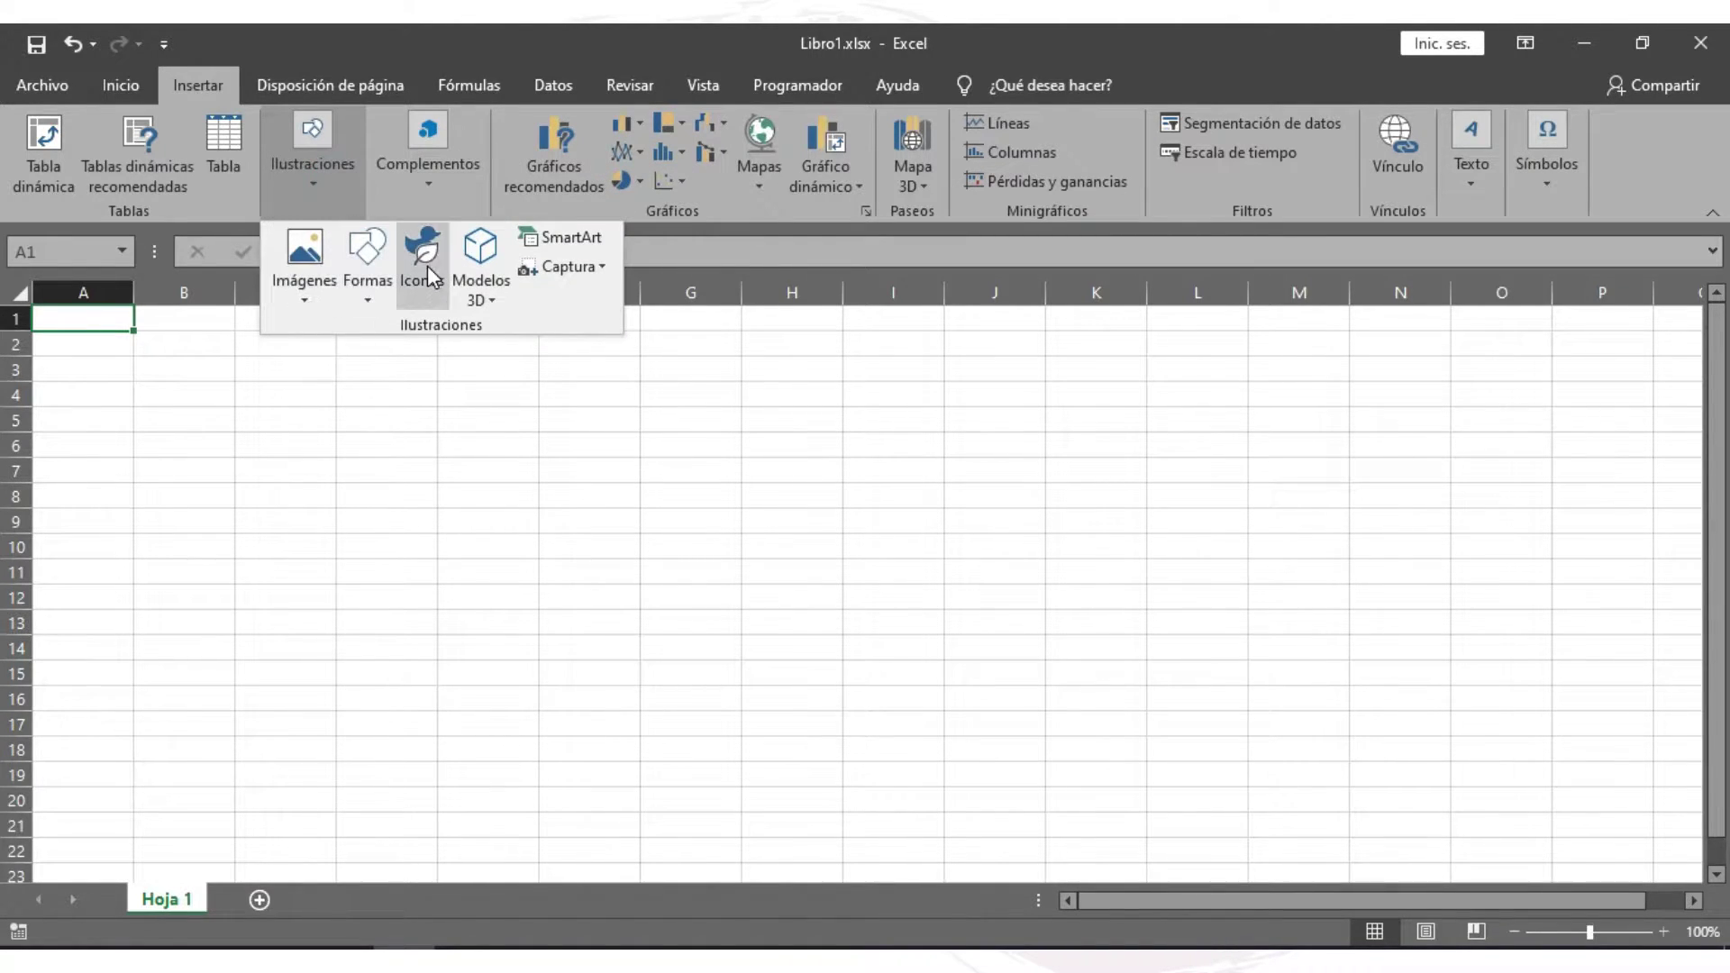
pyautogui.scroll(-1, 222, 168)
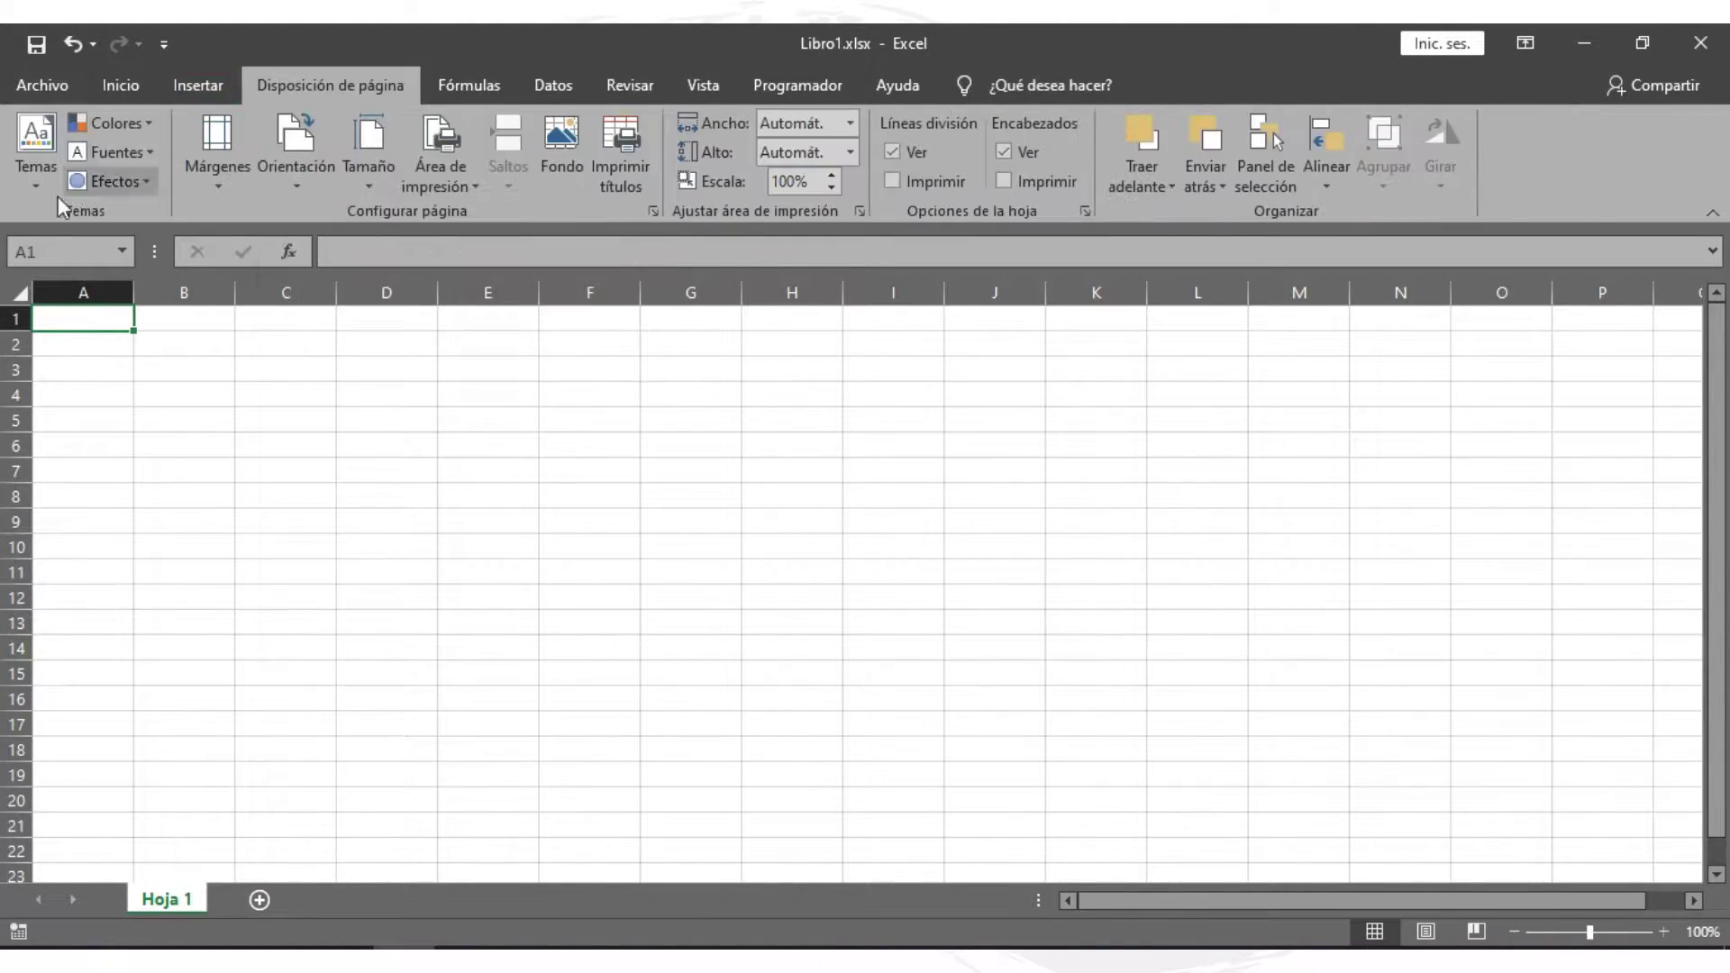
pyautogui.click(30, 177)
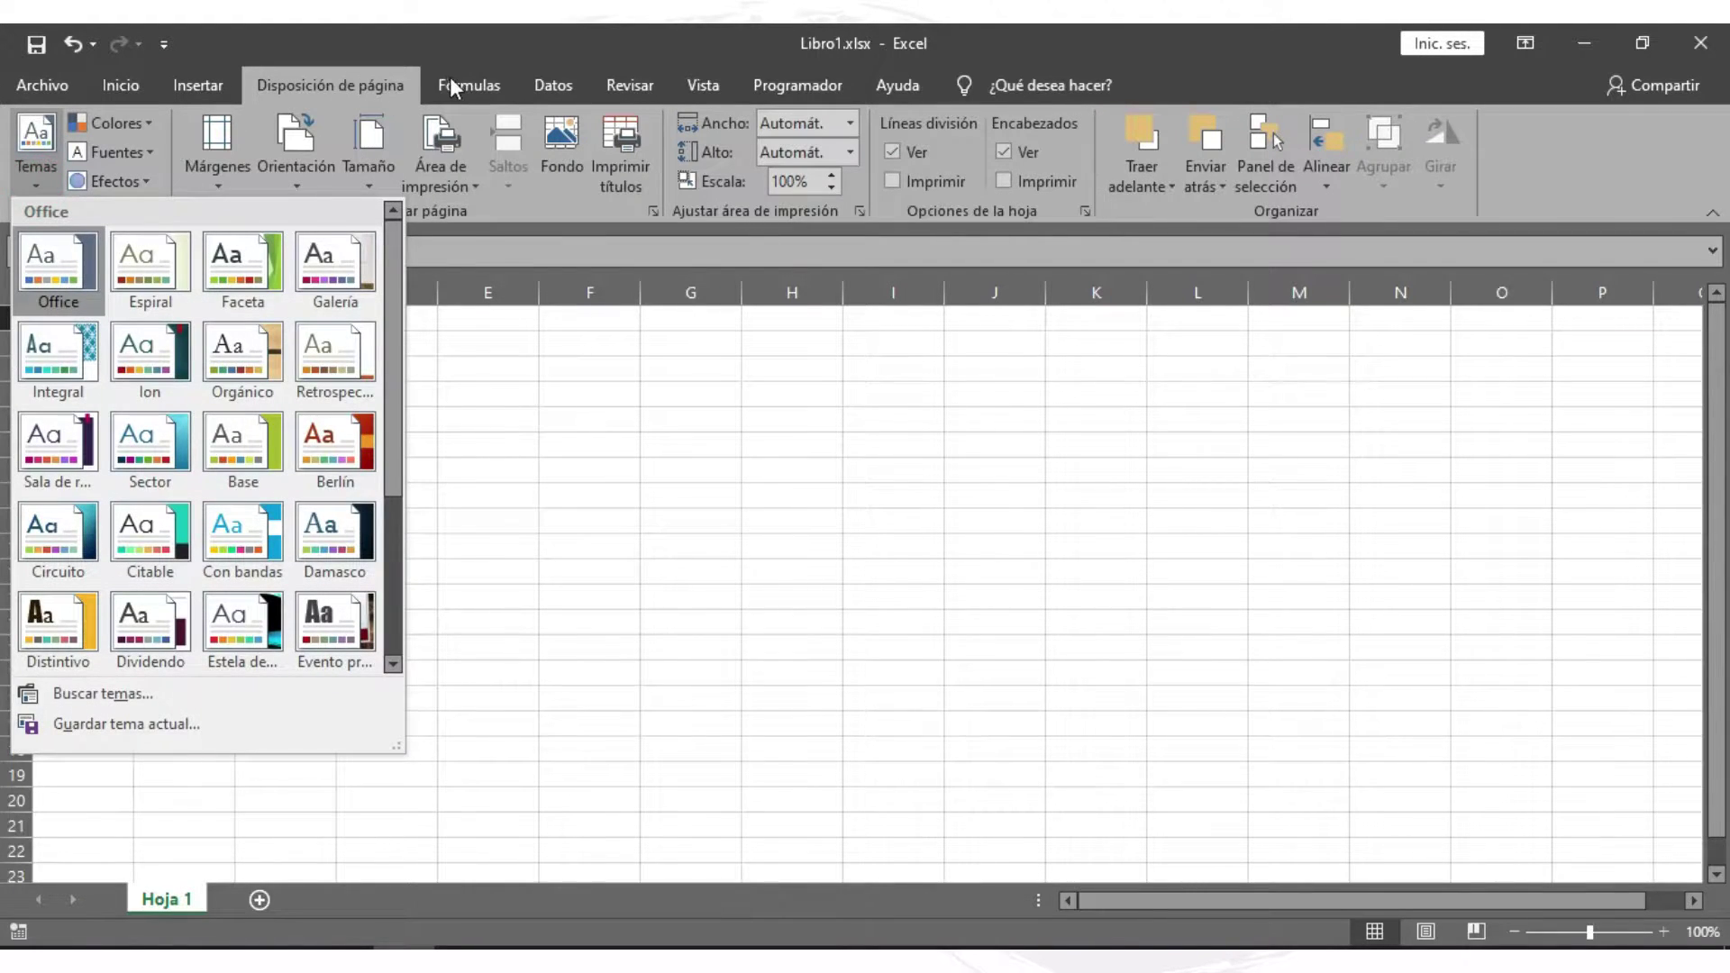
pyautogui.click(303, 186)
pyautogui.click(303, 185)
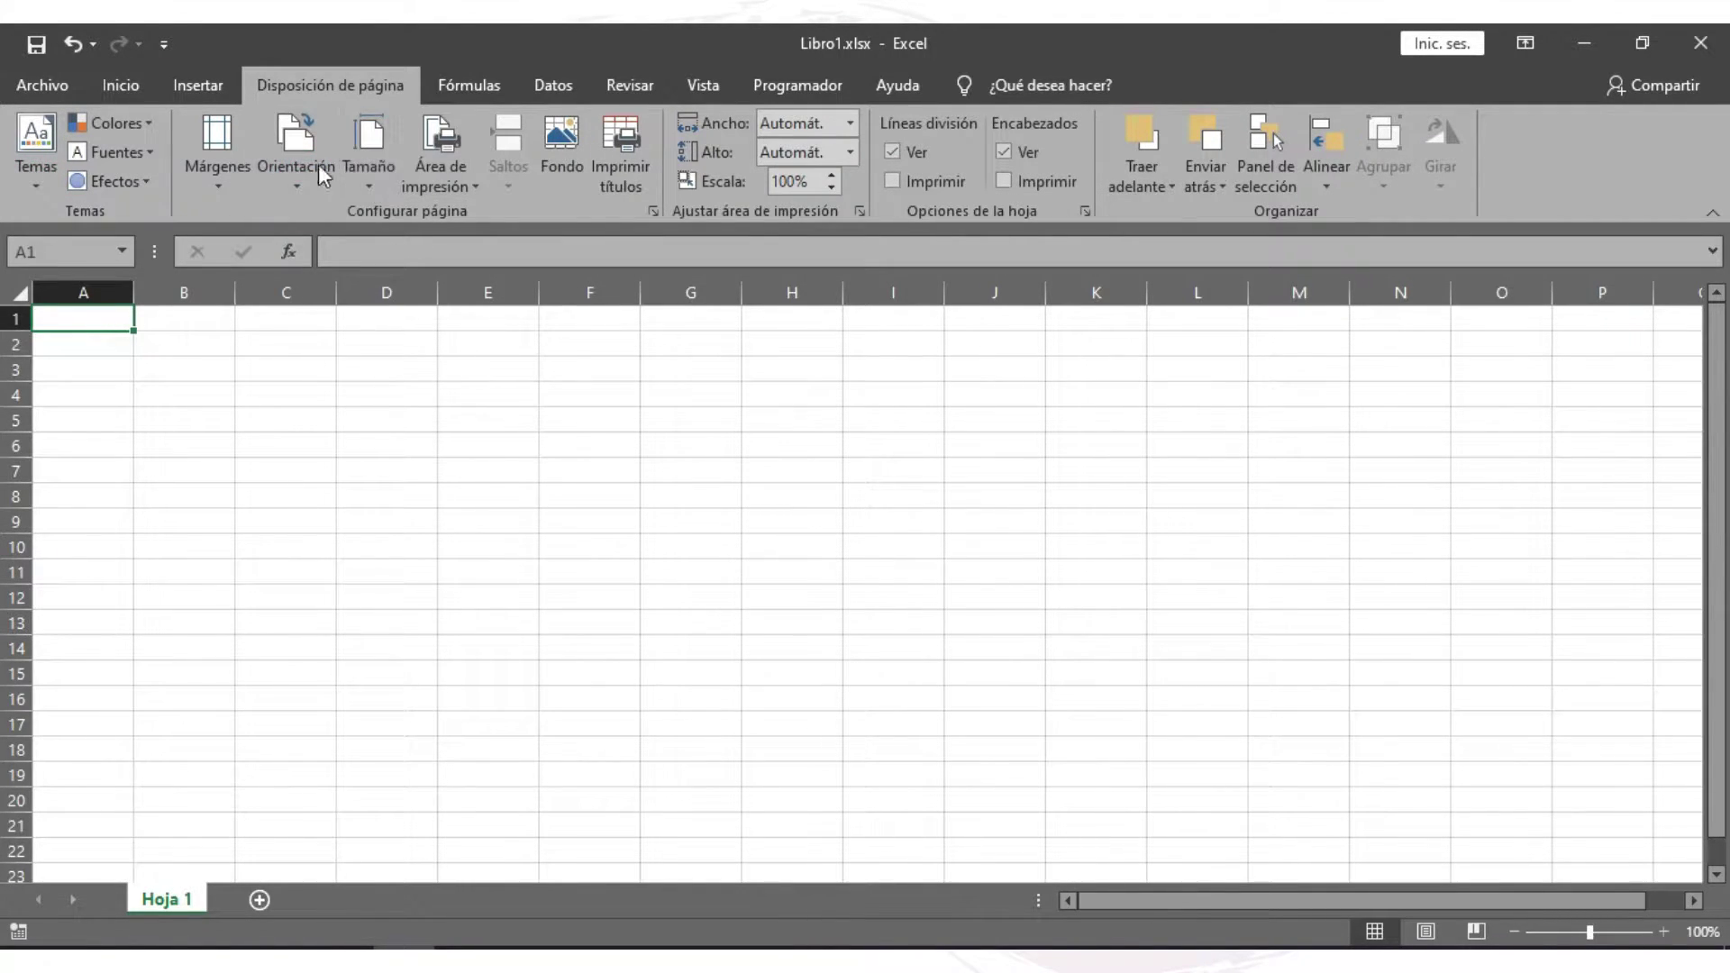
pyautogui.click(120, 84)
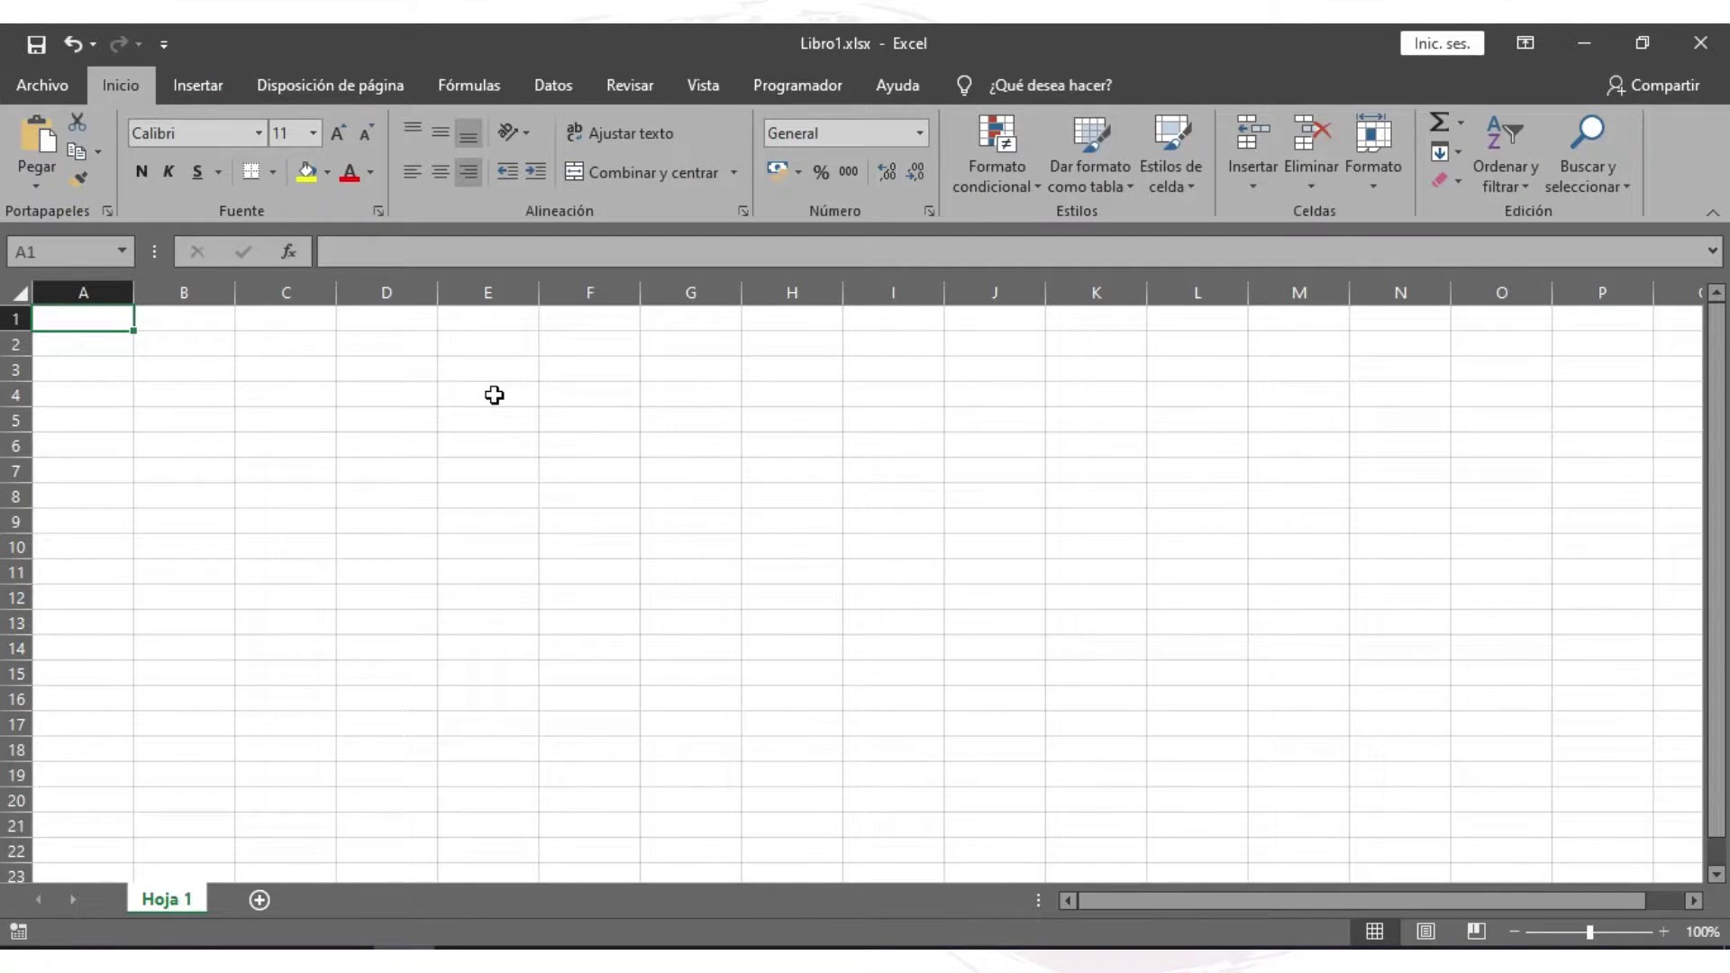
# - Select columns A, B and C and rows 1 and 2 in turn
pyautogui.click(216, 291)
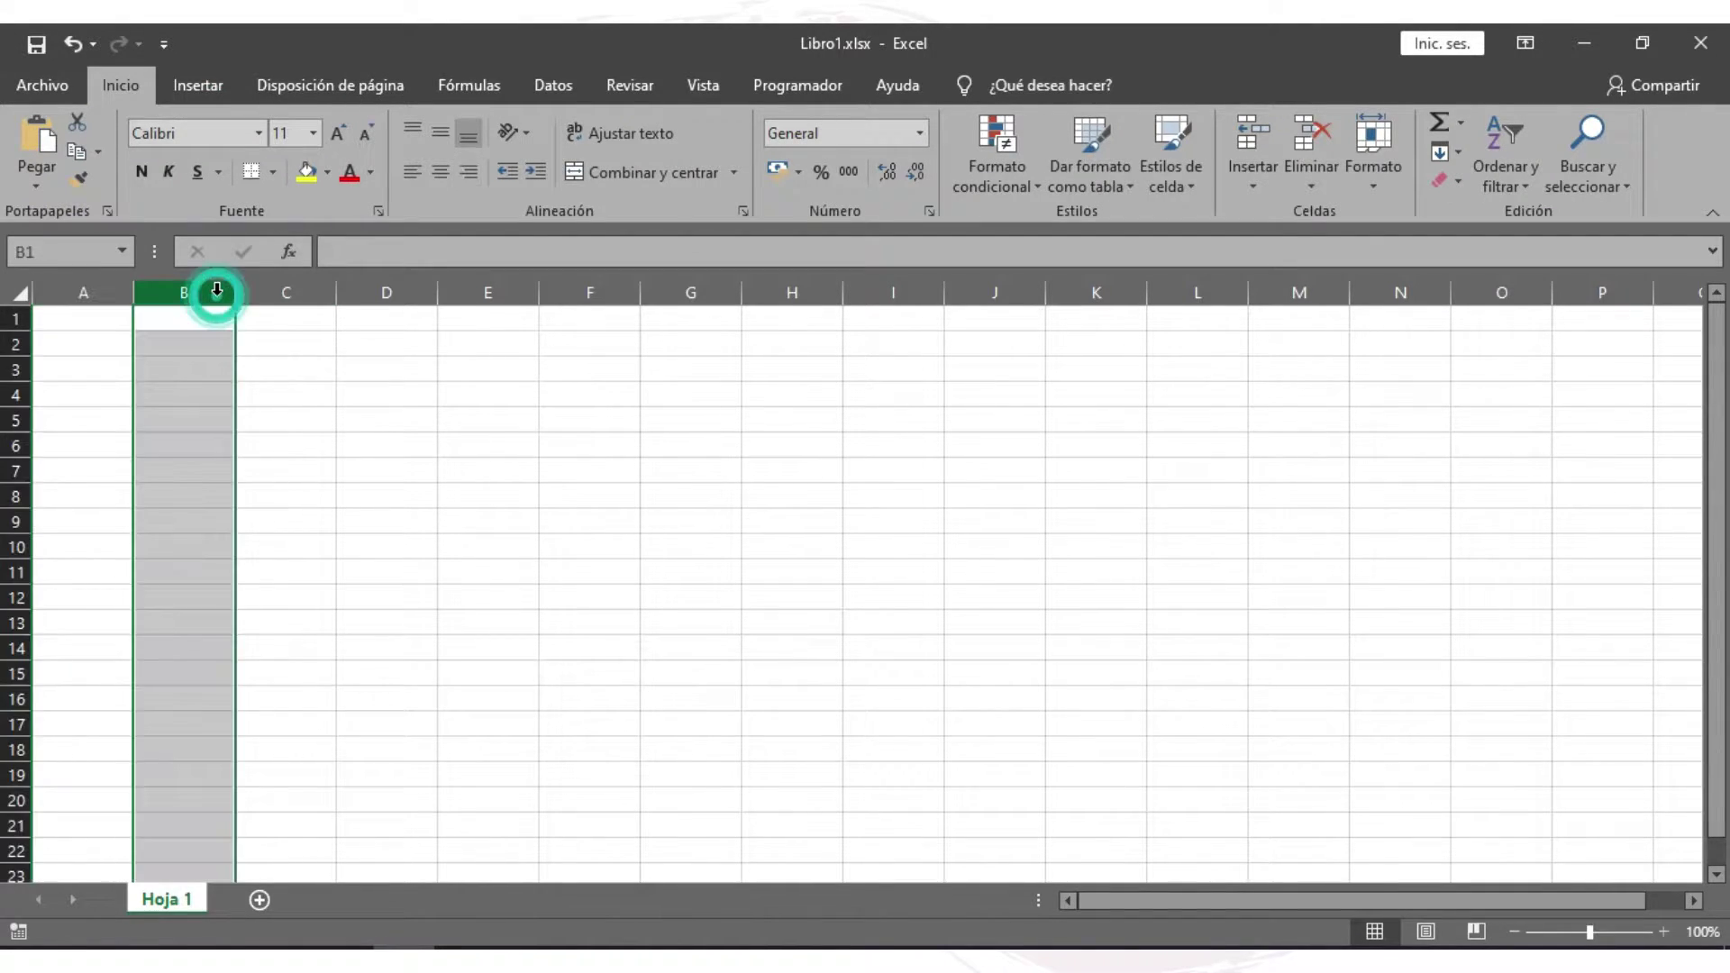
pyautogui.click(87, 292)
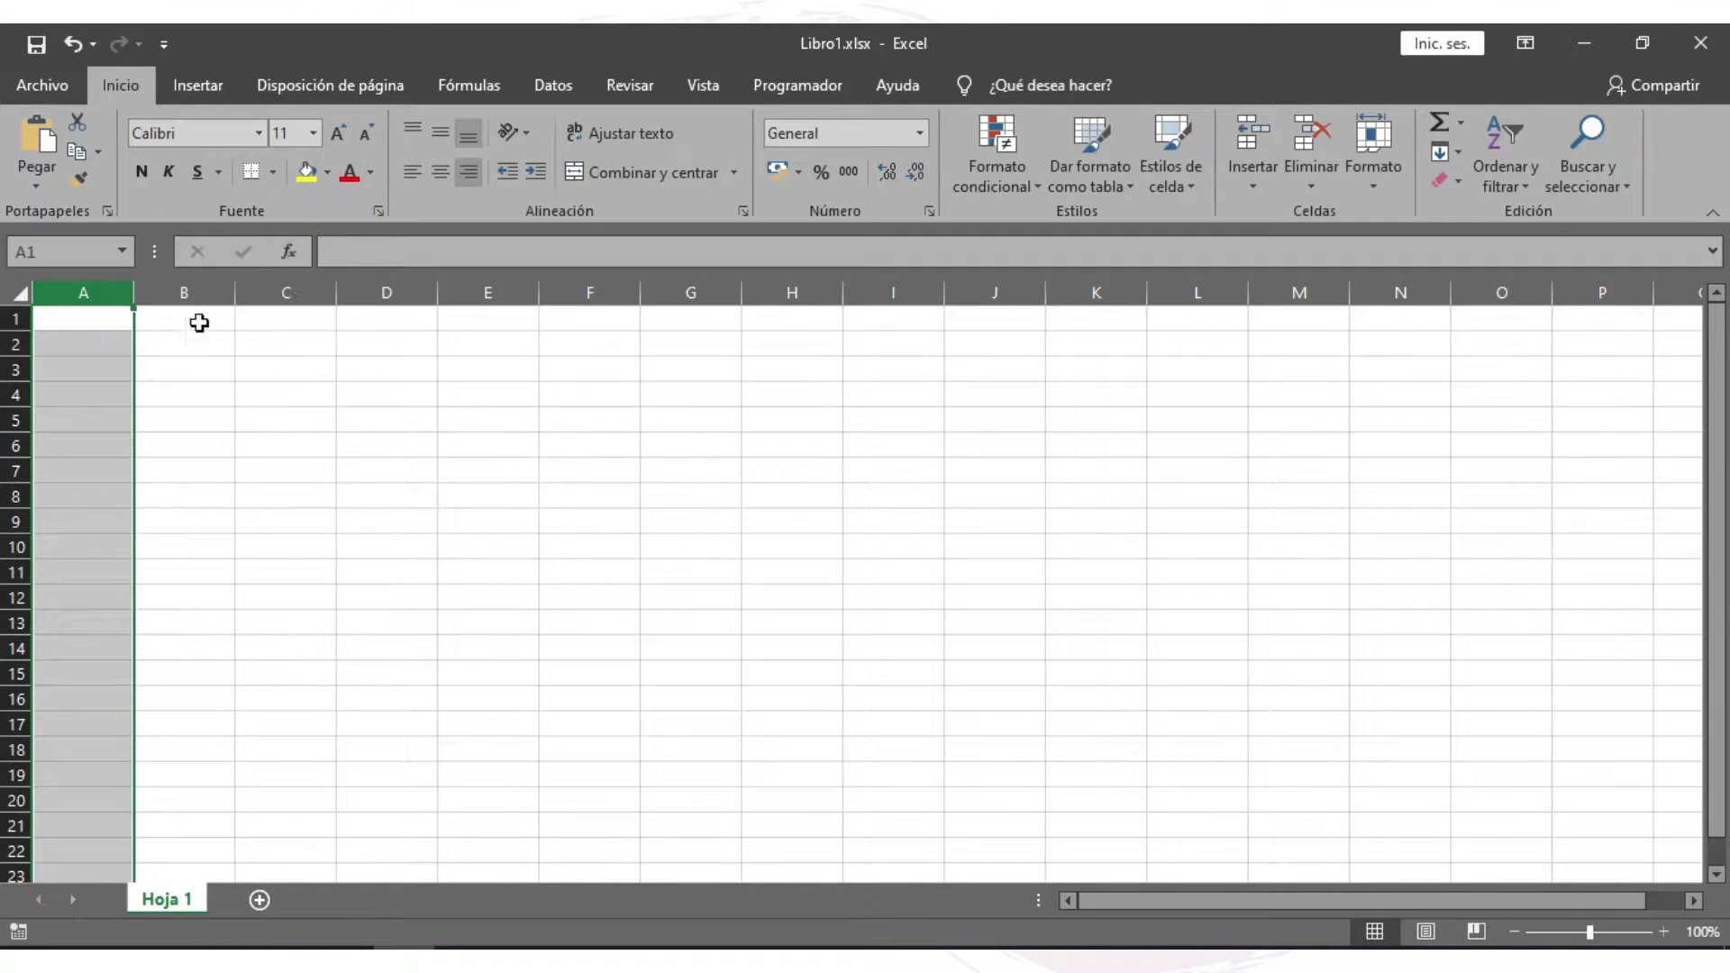
pyautogui.click(184, 293)
pyautogui.click(286, 292)
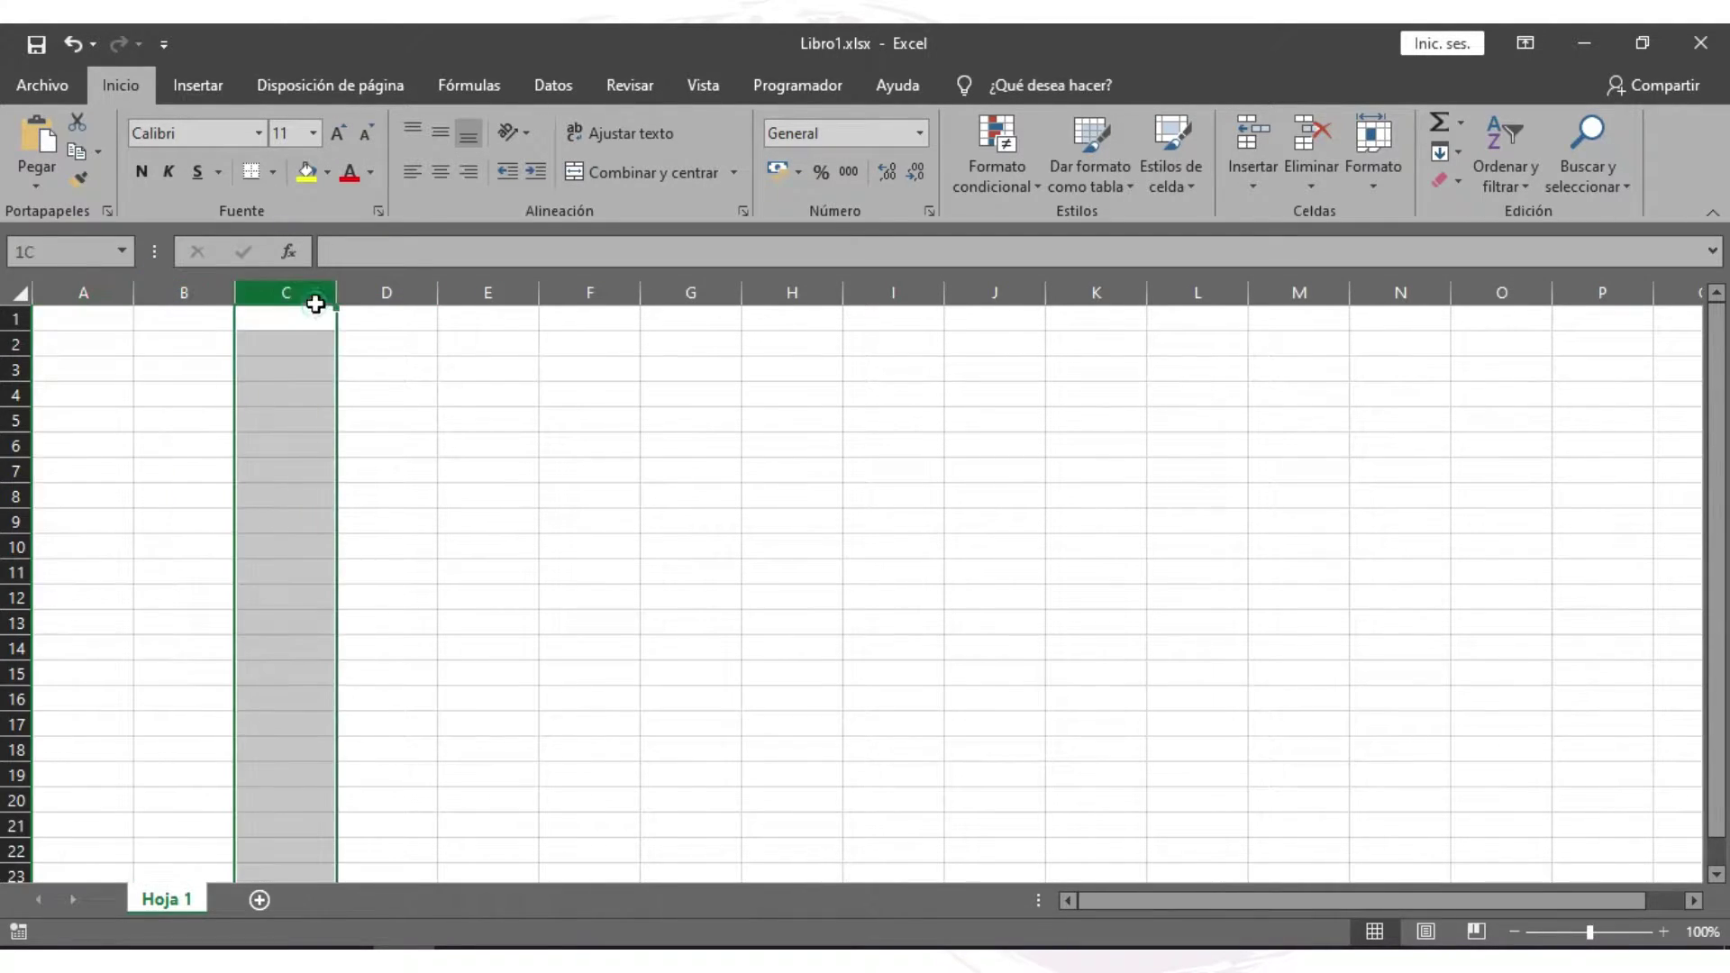
pyautogui.click(20, 320)
pyautogui.click(20, 343)
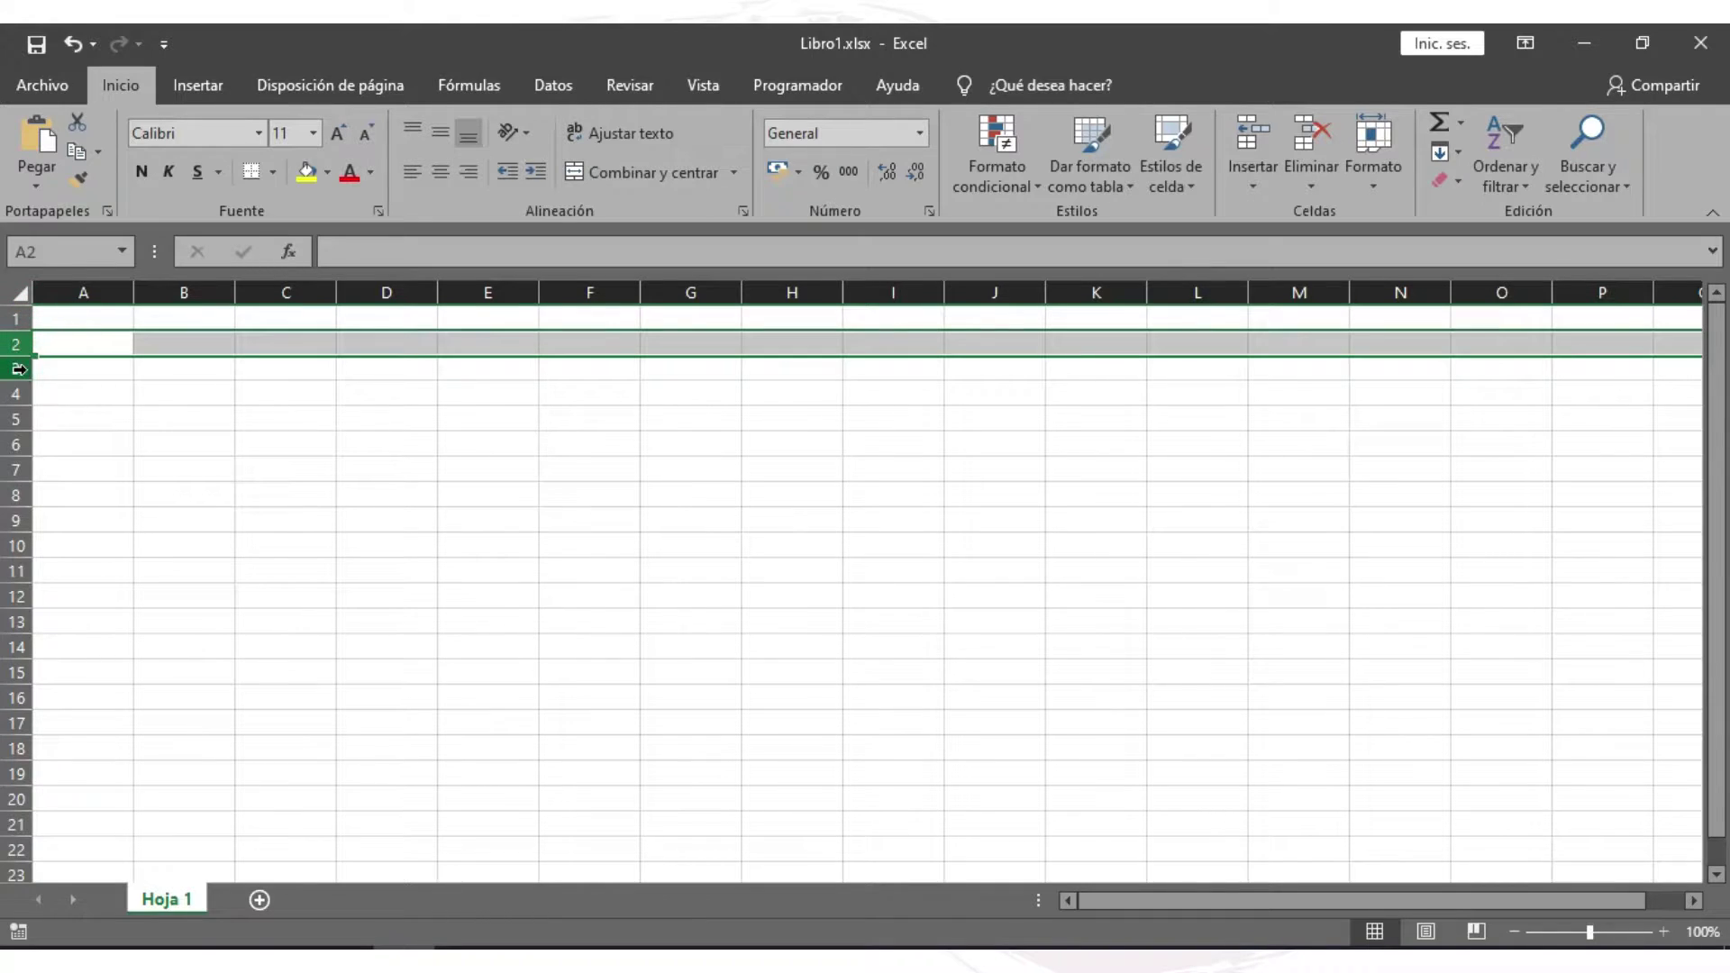
pyautogui.click(16, 321)
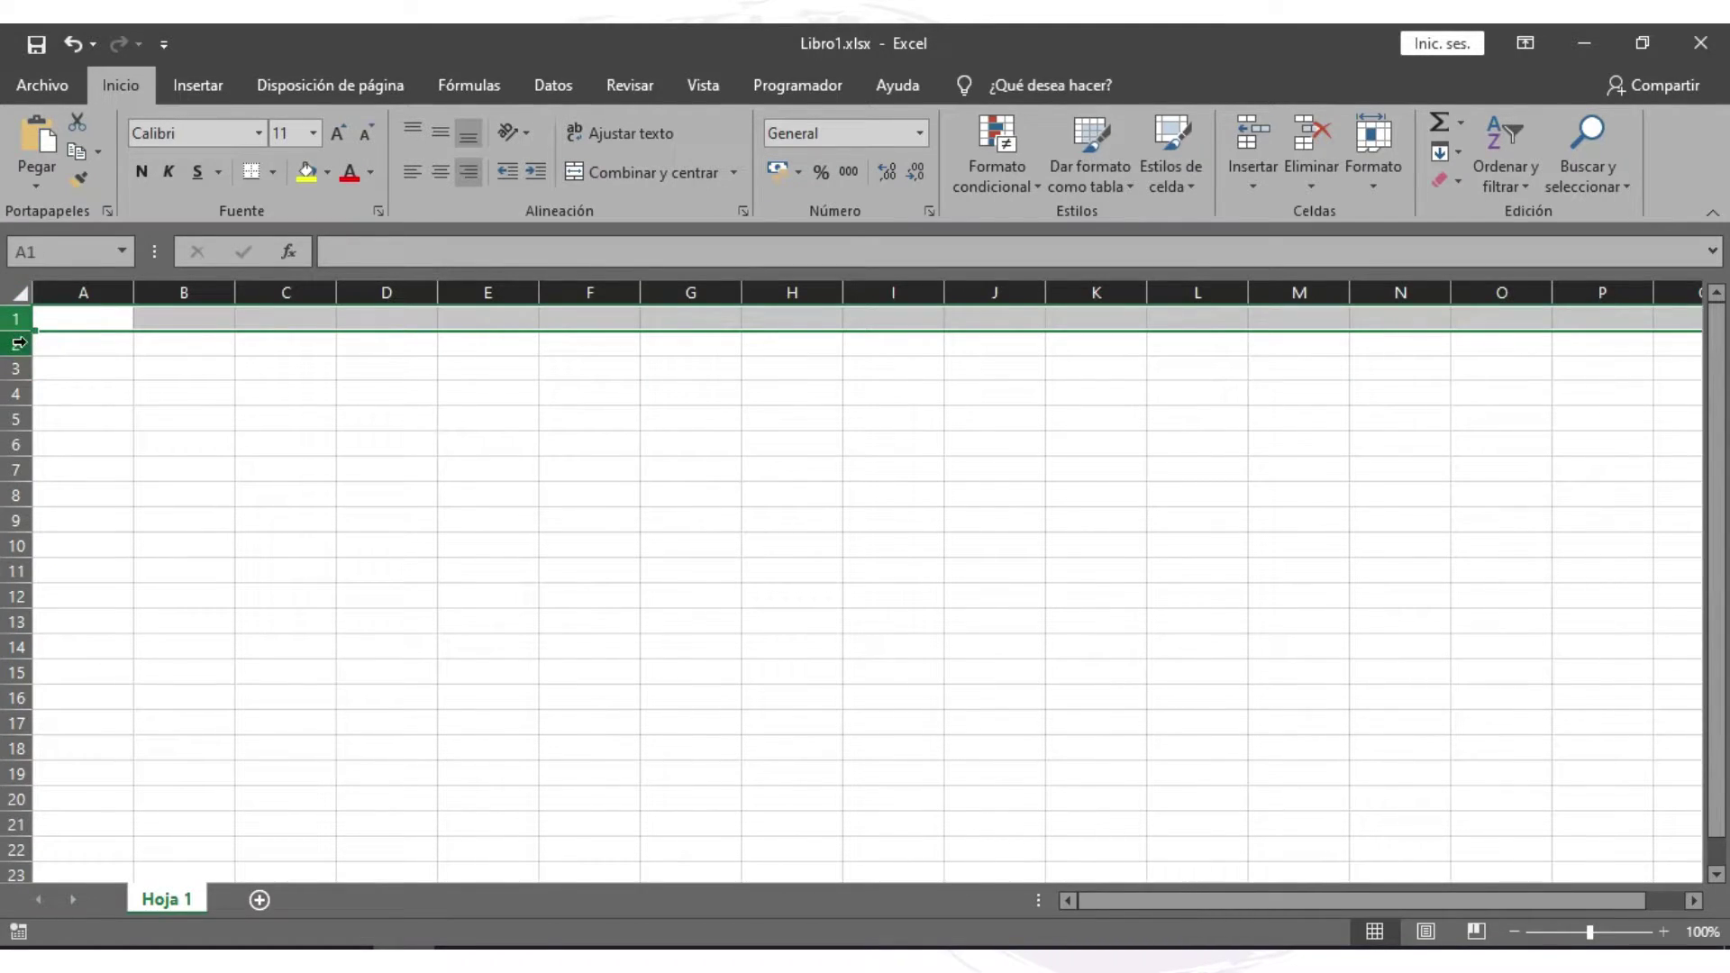
pyautogui.click(18, 343)
pyautogui.click(85, 293)
pyautogui.click(167, 290)
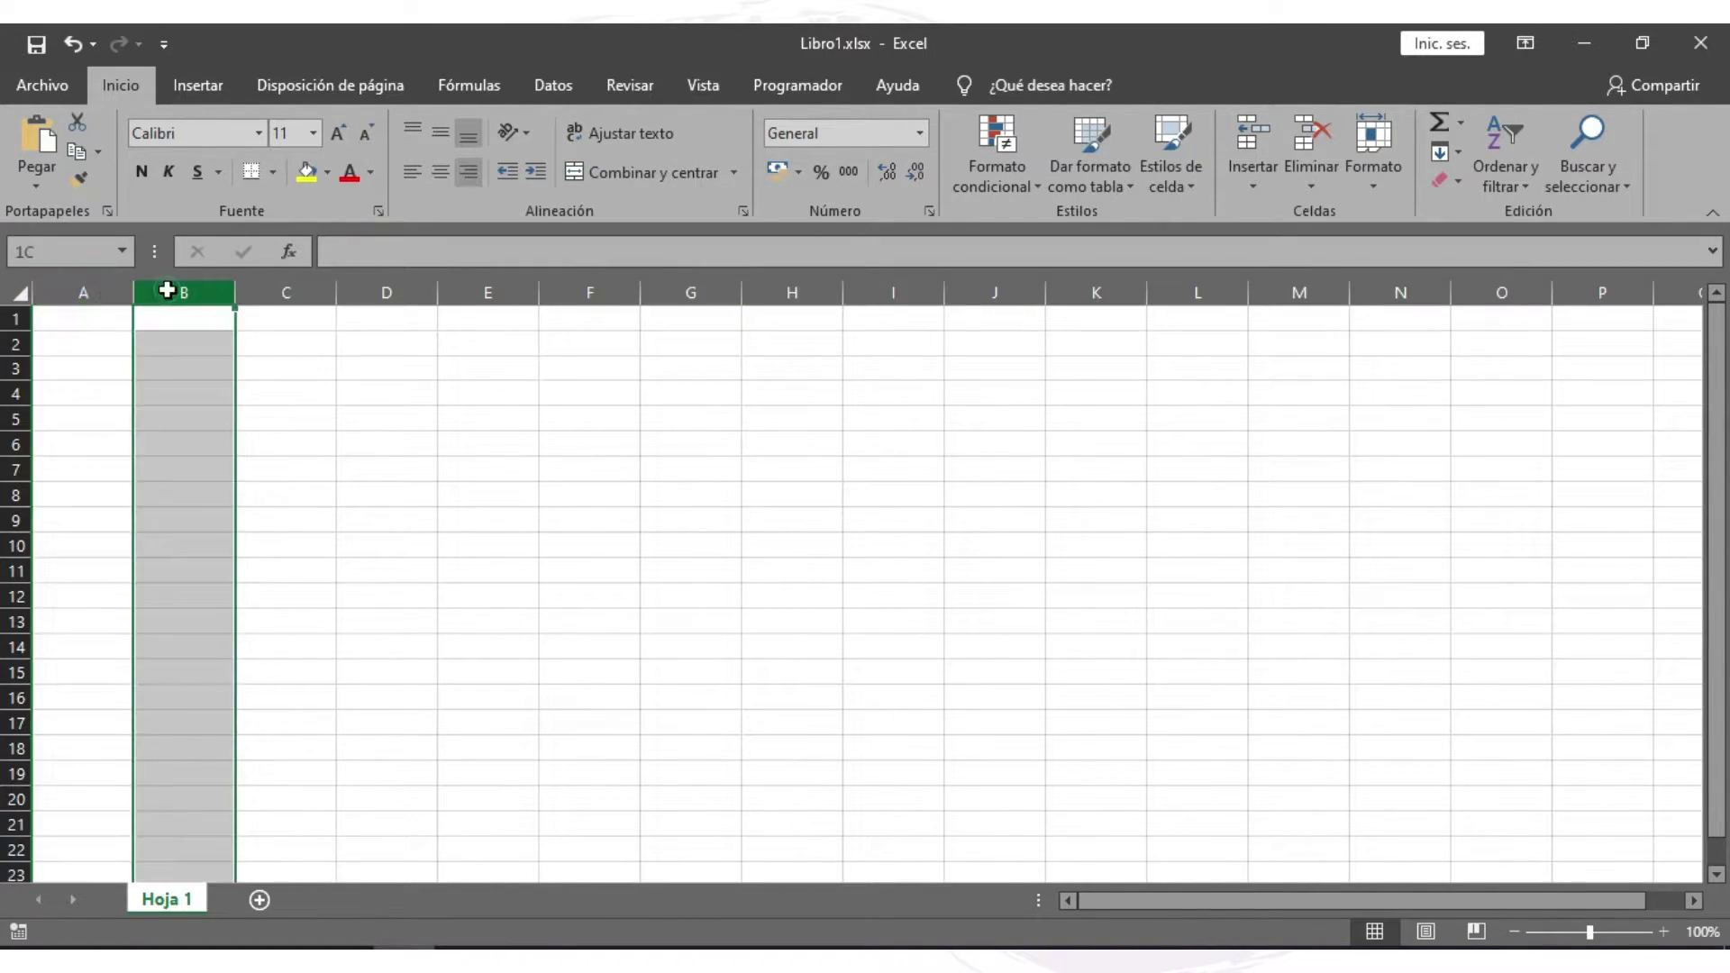
pyautogui.click(15, 318)
pyautogui.click(15, 343)
# - Type 'sadd' into cell B5
pyautogui.click(187, 343)
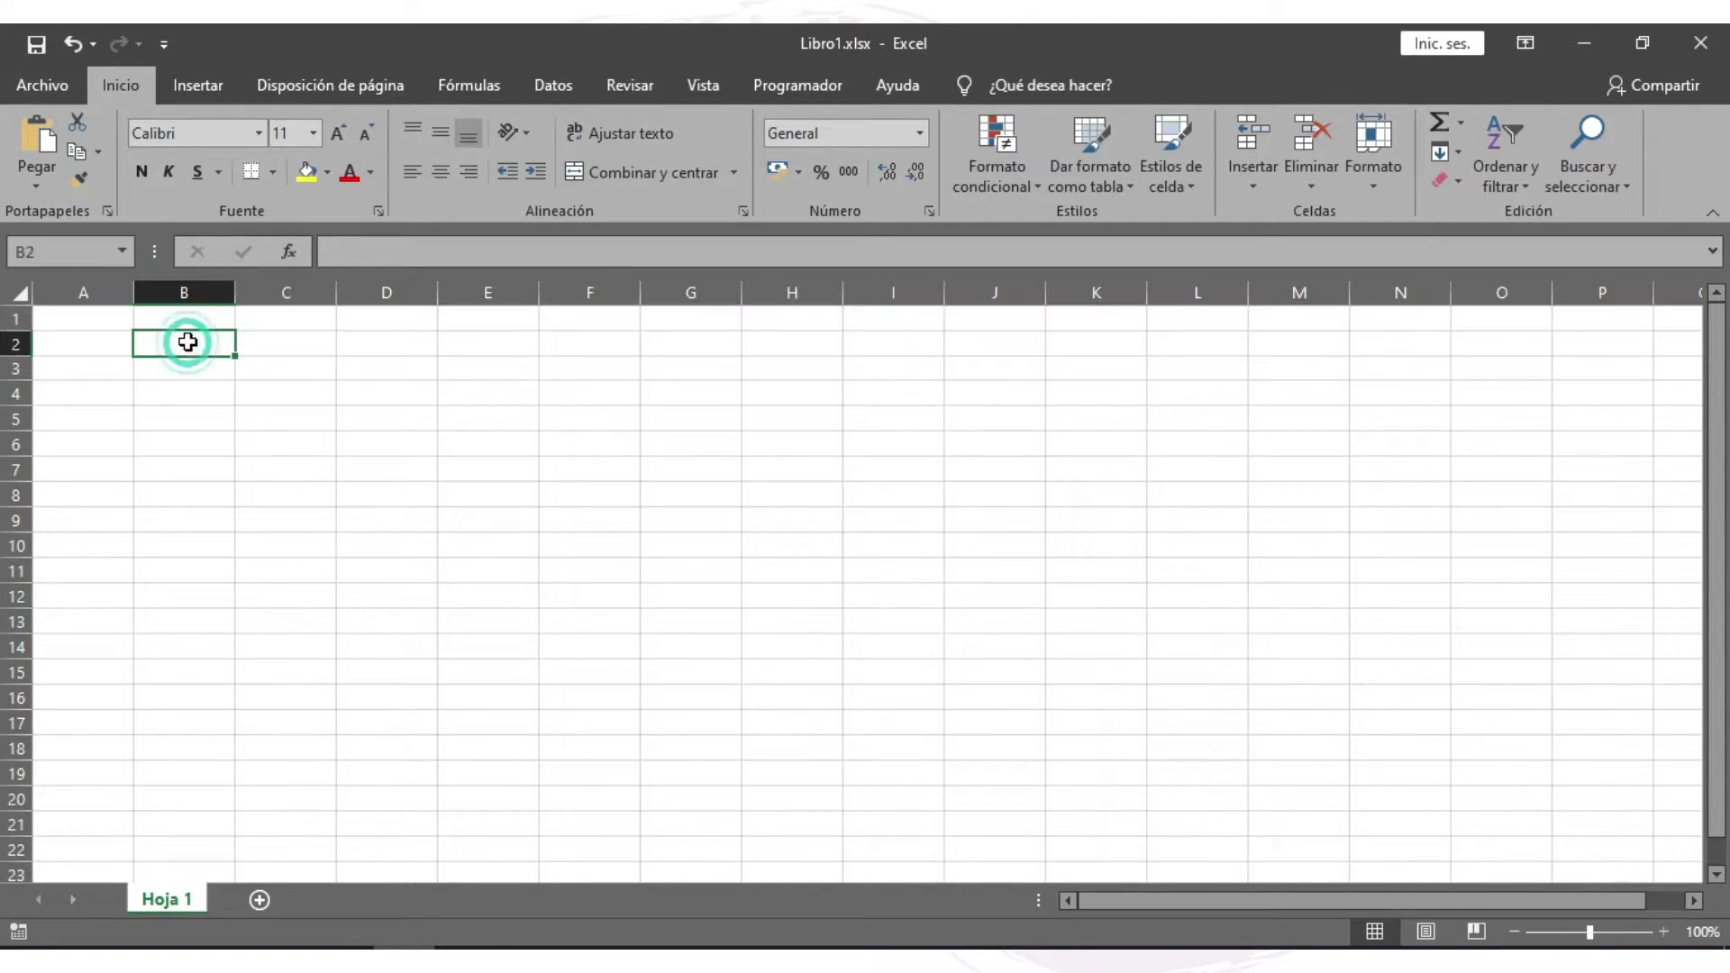
pyautogui.click(185, 370)
pyautogui.click(187, 394)
pyautogui.click(192, 416)
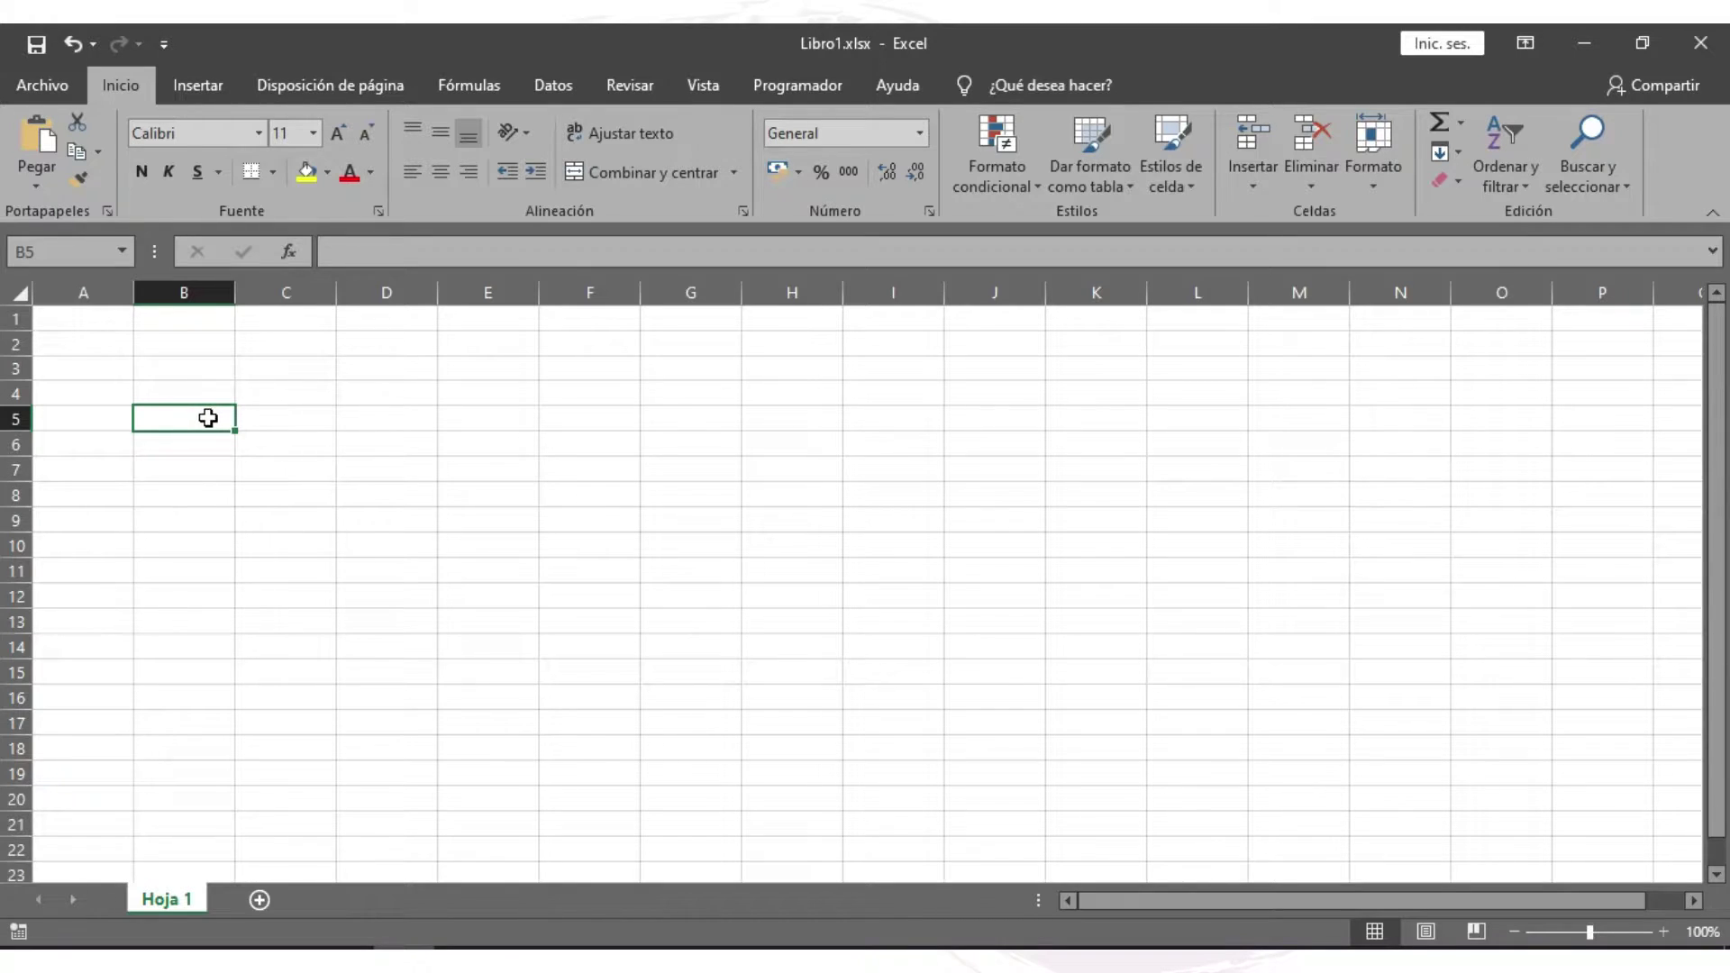
pyautogui.write('sadd')
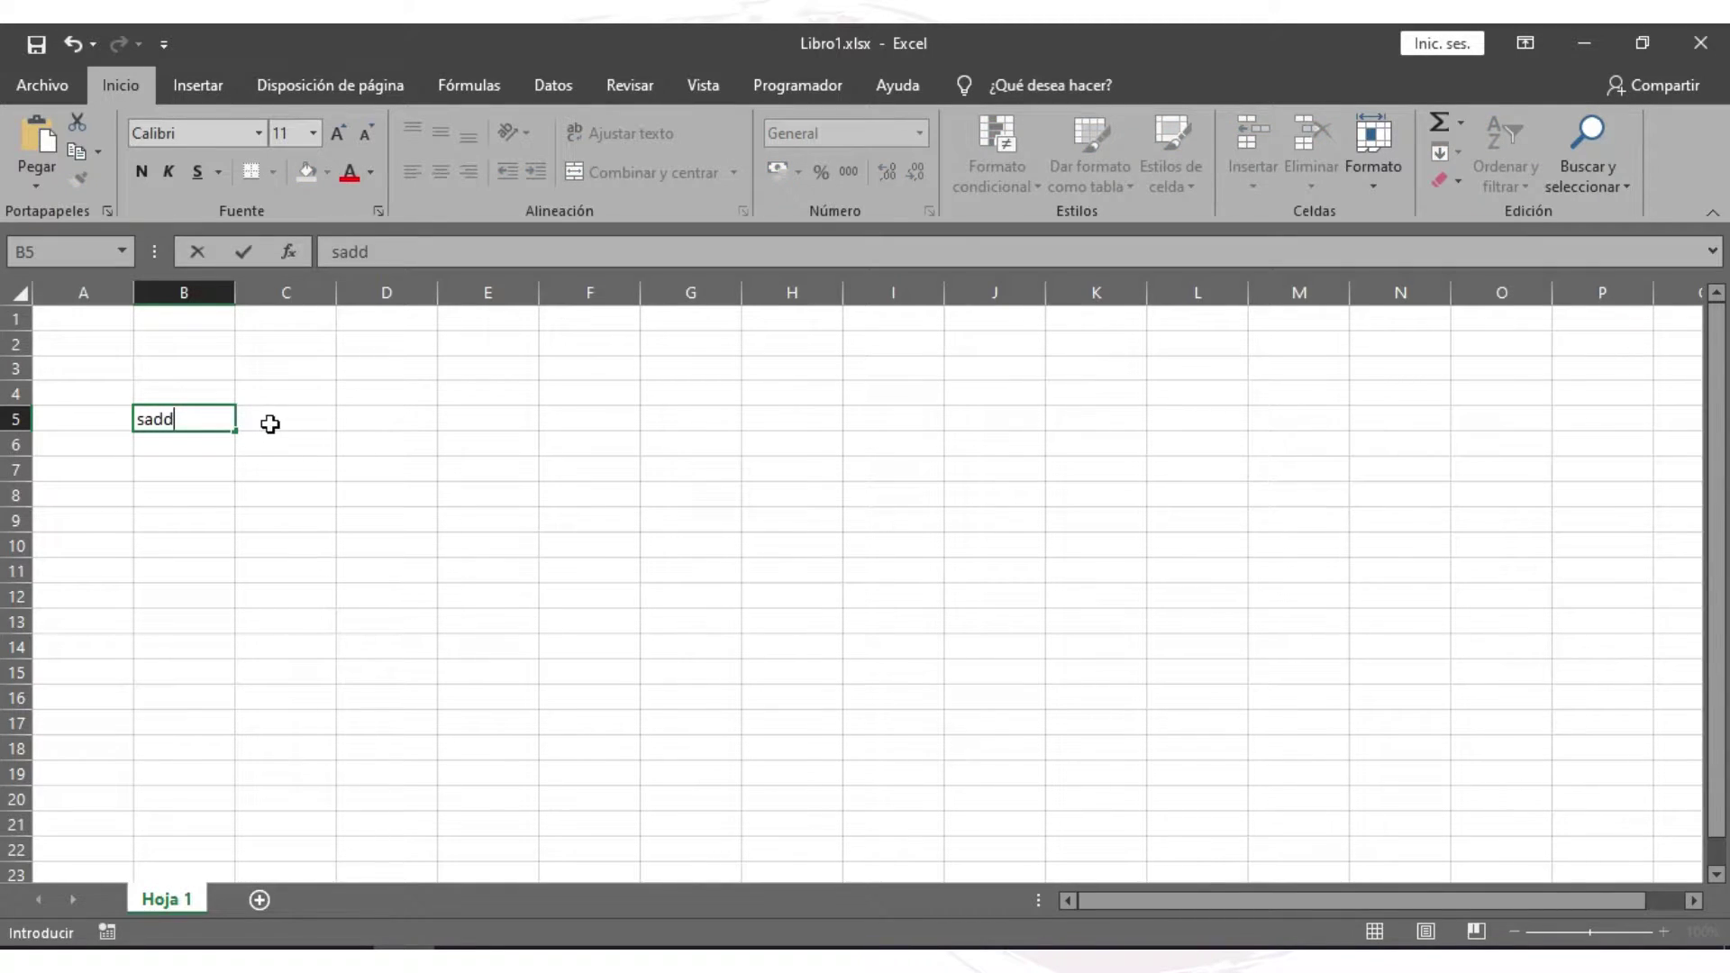
# - Fill cell C5 with yellow
pyautogui.click(275, 420)
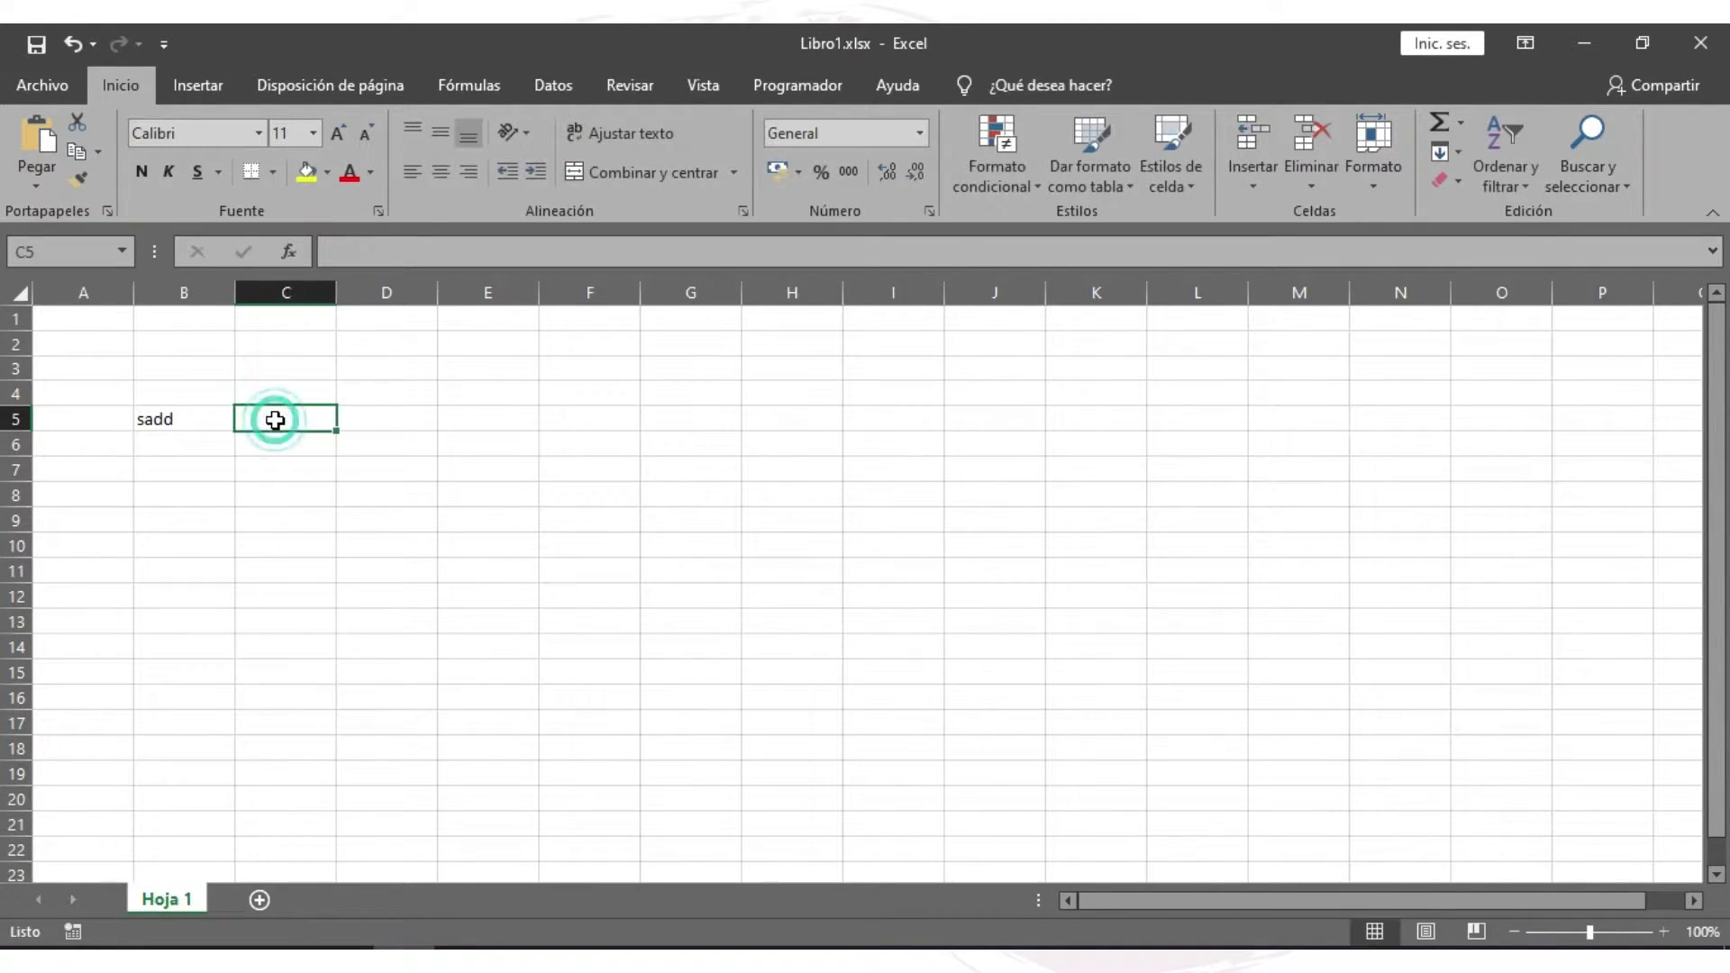
pyautogui.click(297, 176)
pyautogui.press('Right')
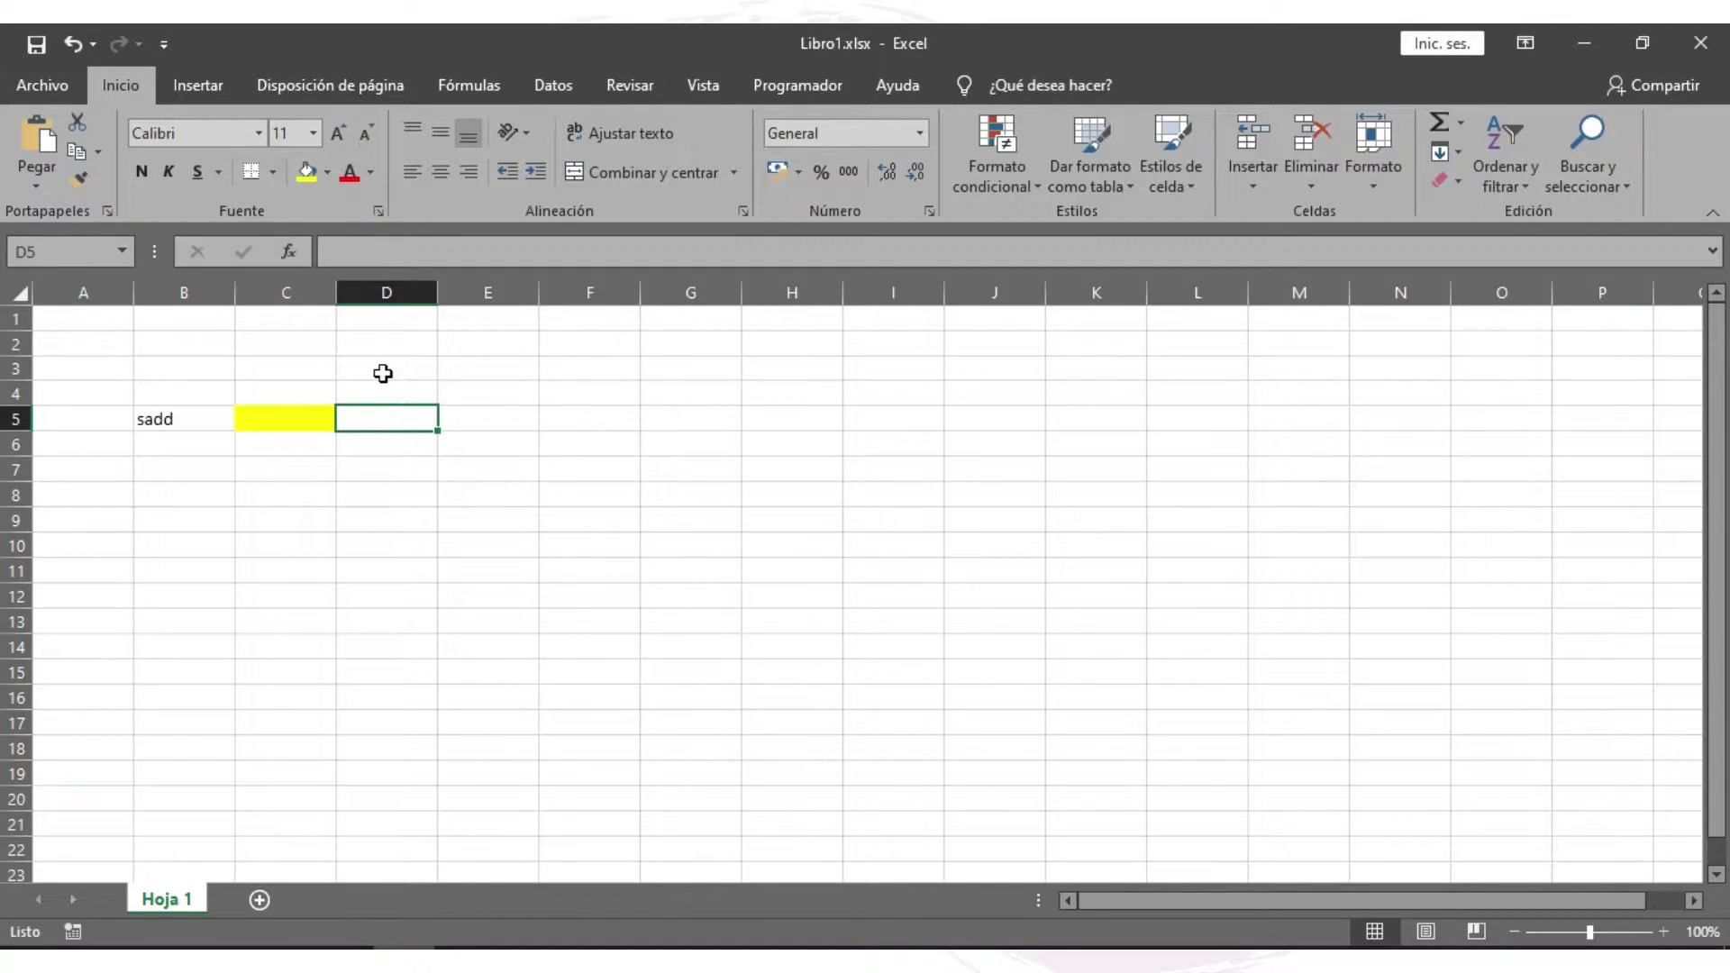
pyautogui.click(284, 429)
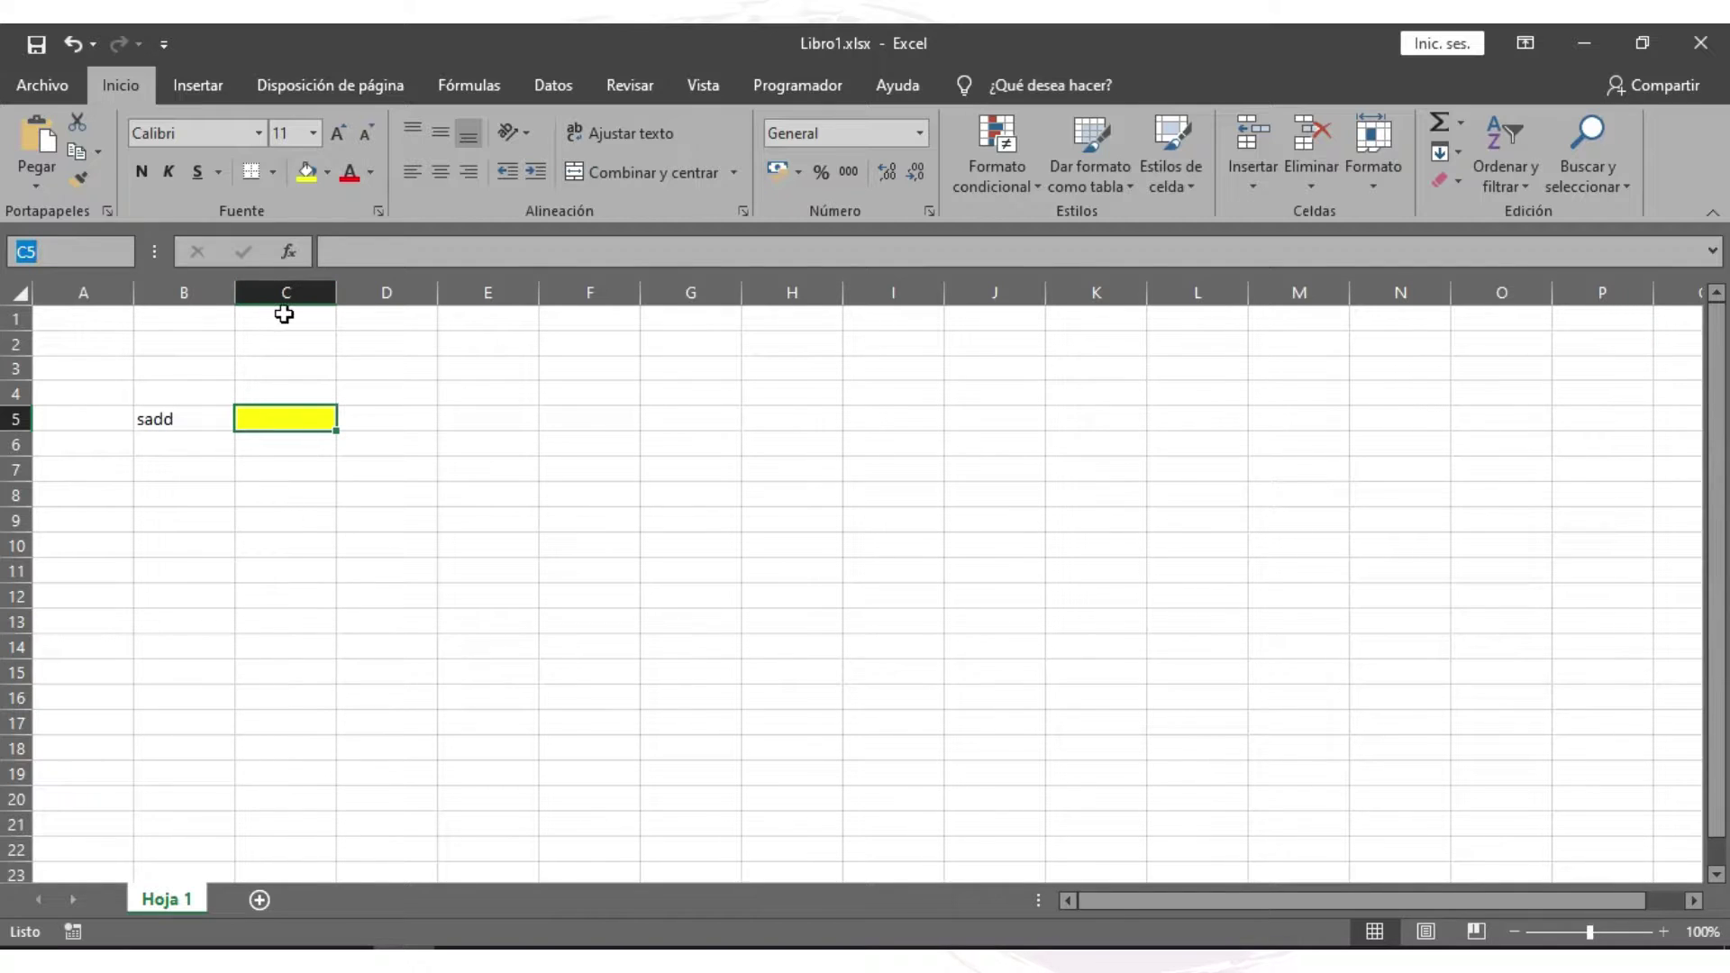
# - Insert a blank column at C
pyautogui.click(285, 292)
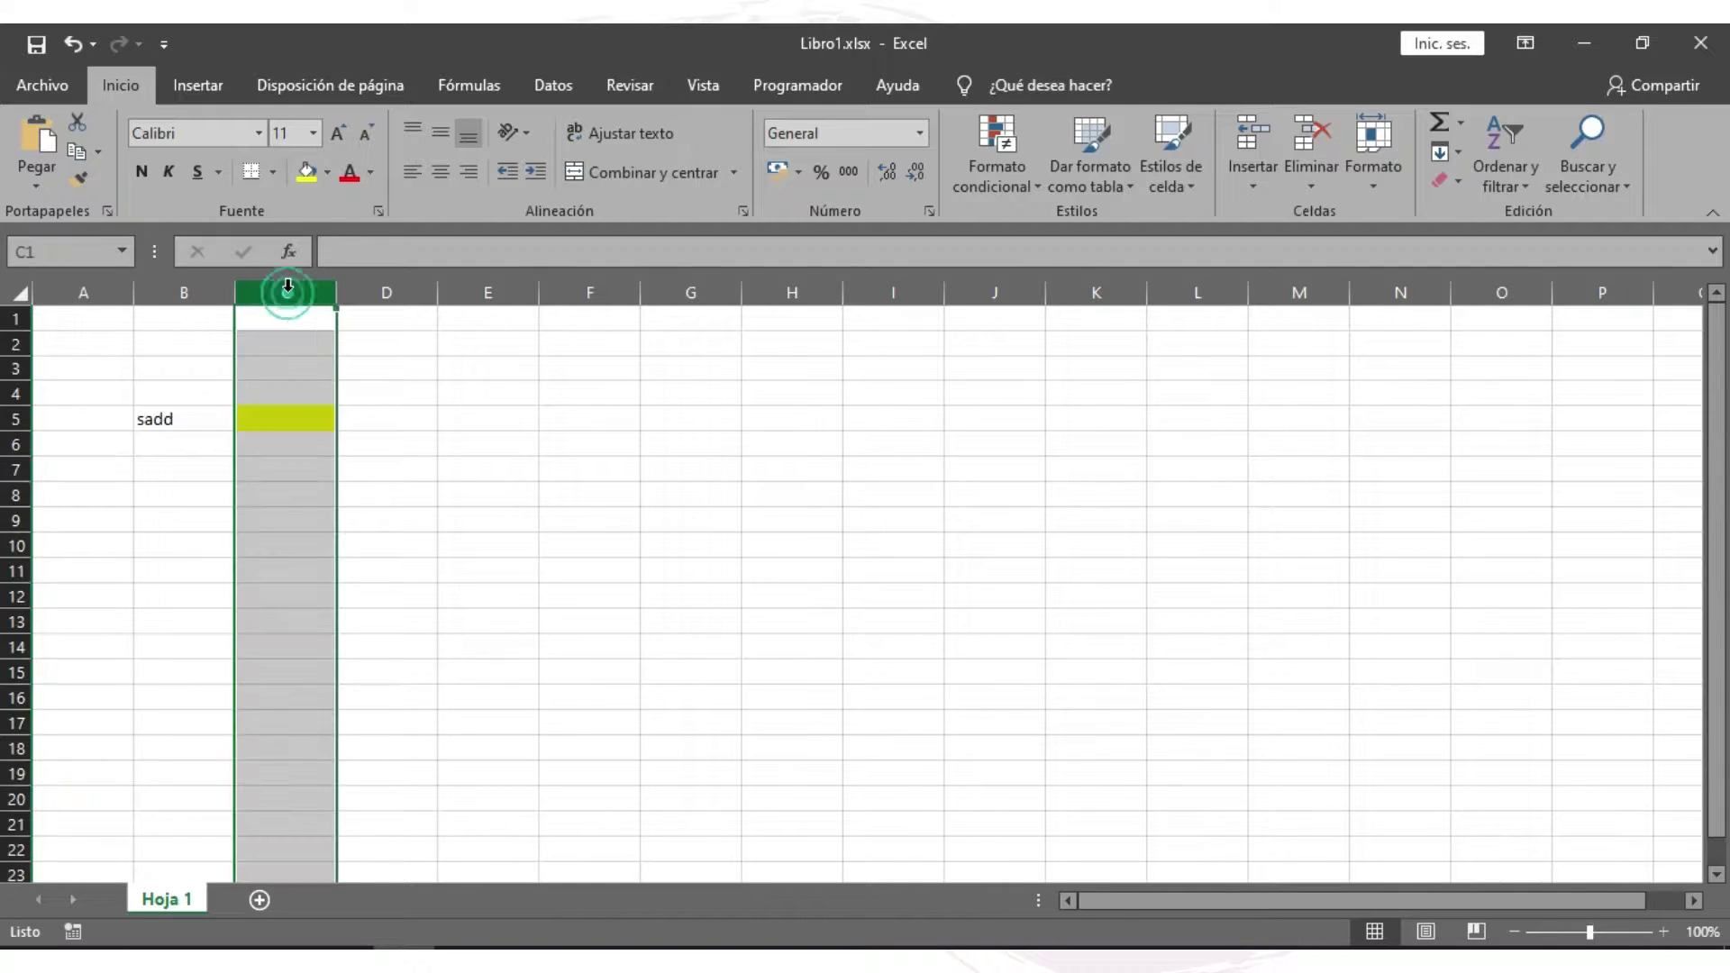
pyautogui.keyDown('ctrl'); pyautogui.click(18, 419); pyautogui.keyUp('ctrl')
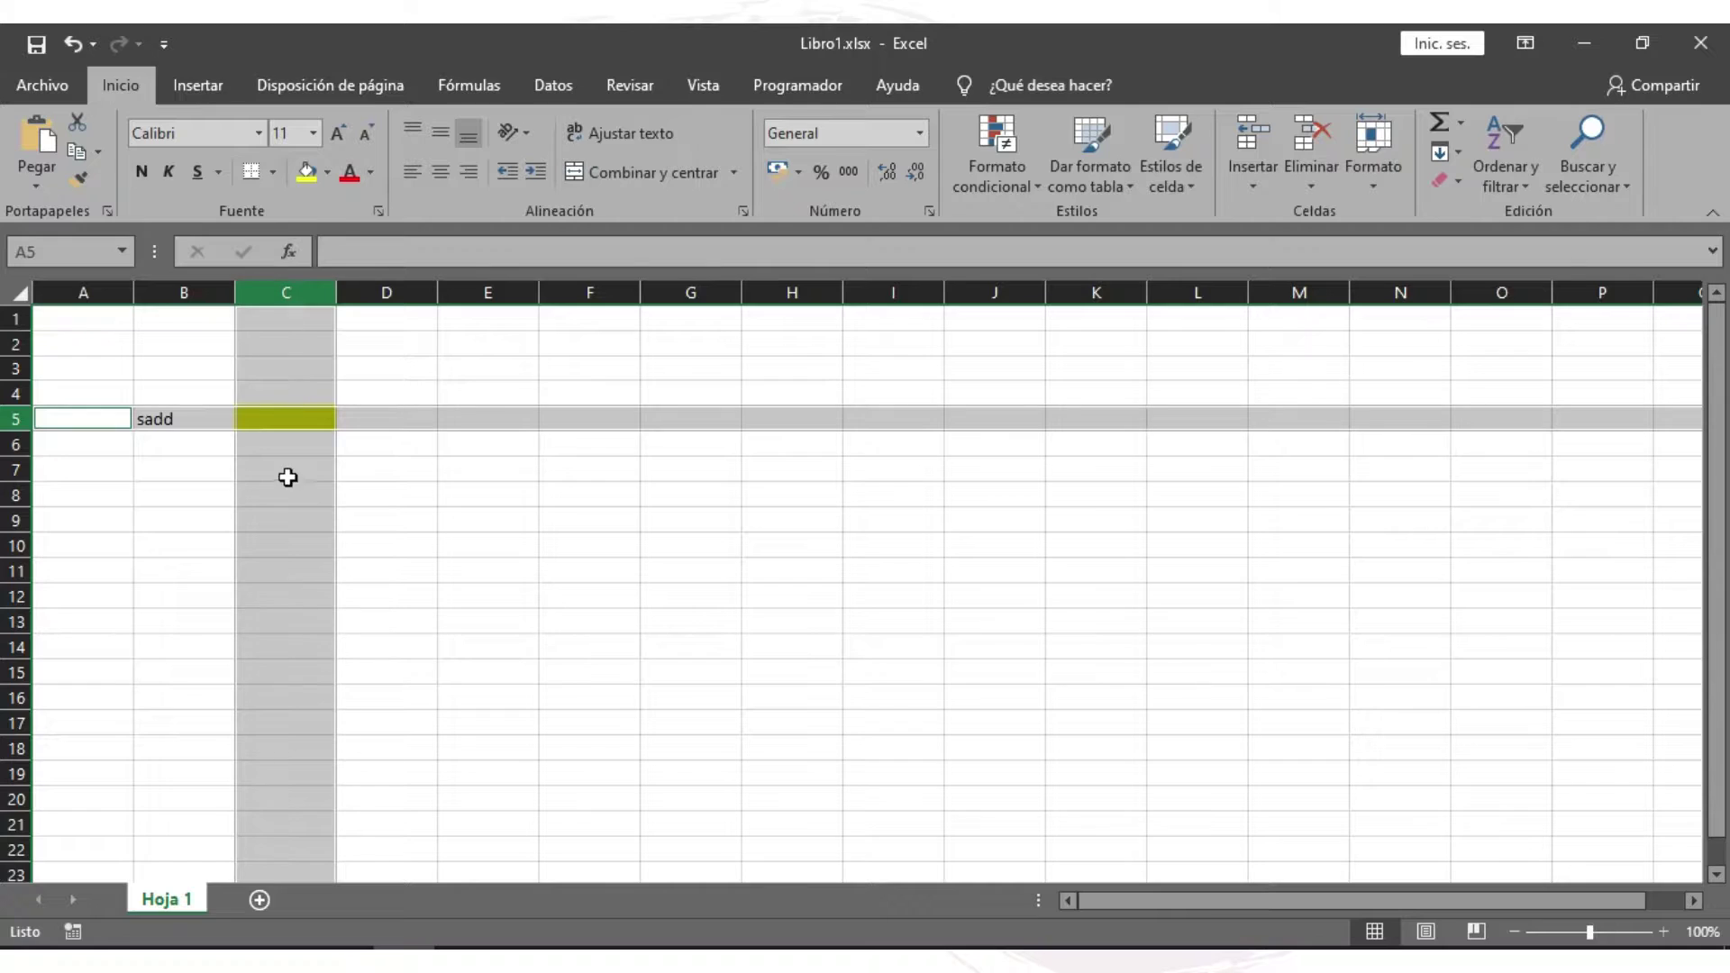
pyautogui.press('Right')
pyautogui.press('Right')
pyautogui.press('Right')
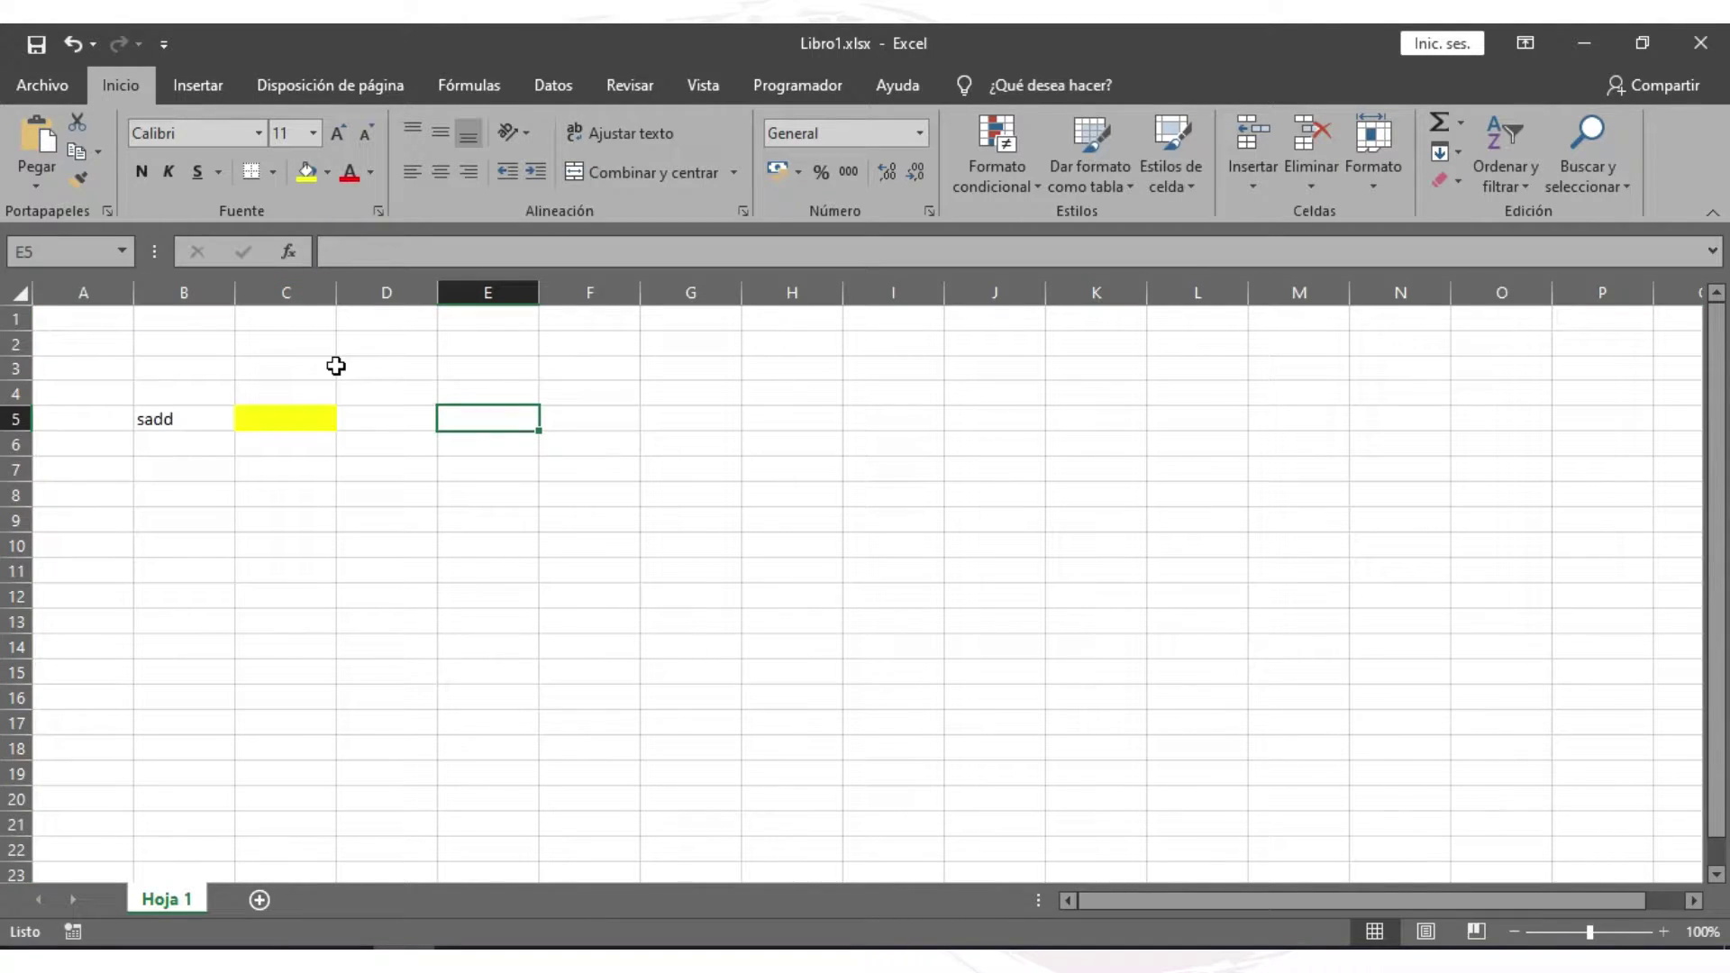
pyautogui.rightClick(300, 292)
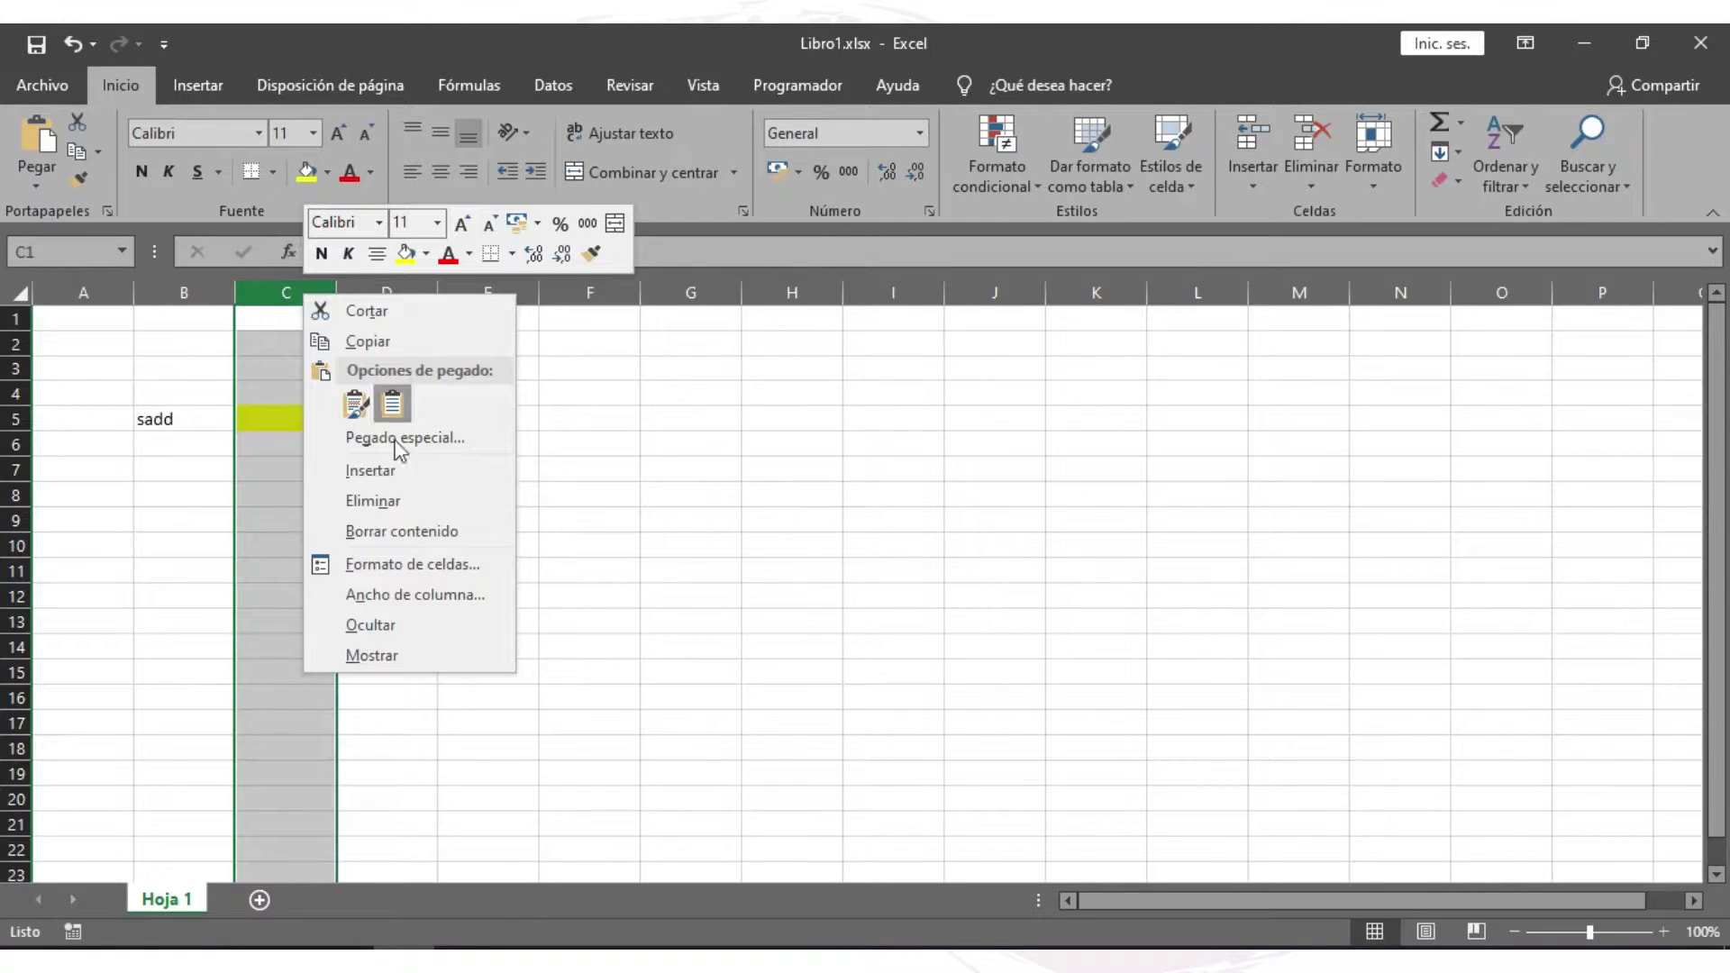
pyautogui.click(405, 469)
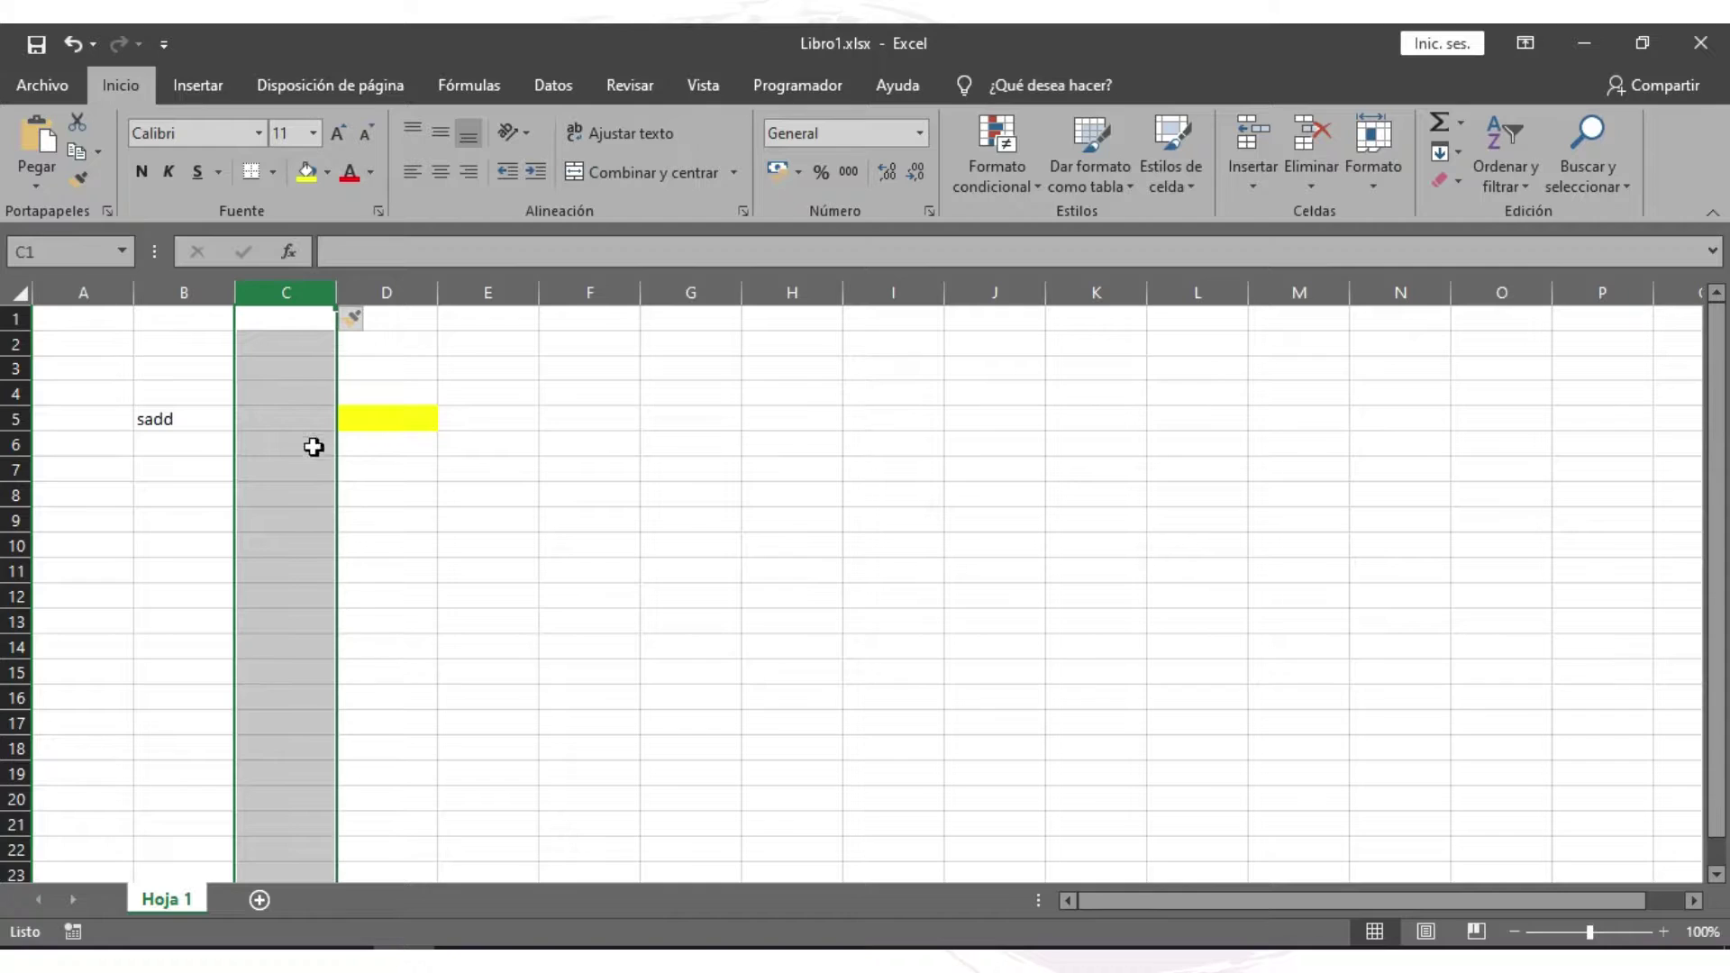
# - Insert two blank rows at row 5, via Insertar and Ctrl++
pyautogui.click(488, 419)
pyautogui.click(15, 419)
pyautogui.rightClick(15, 419)
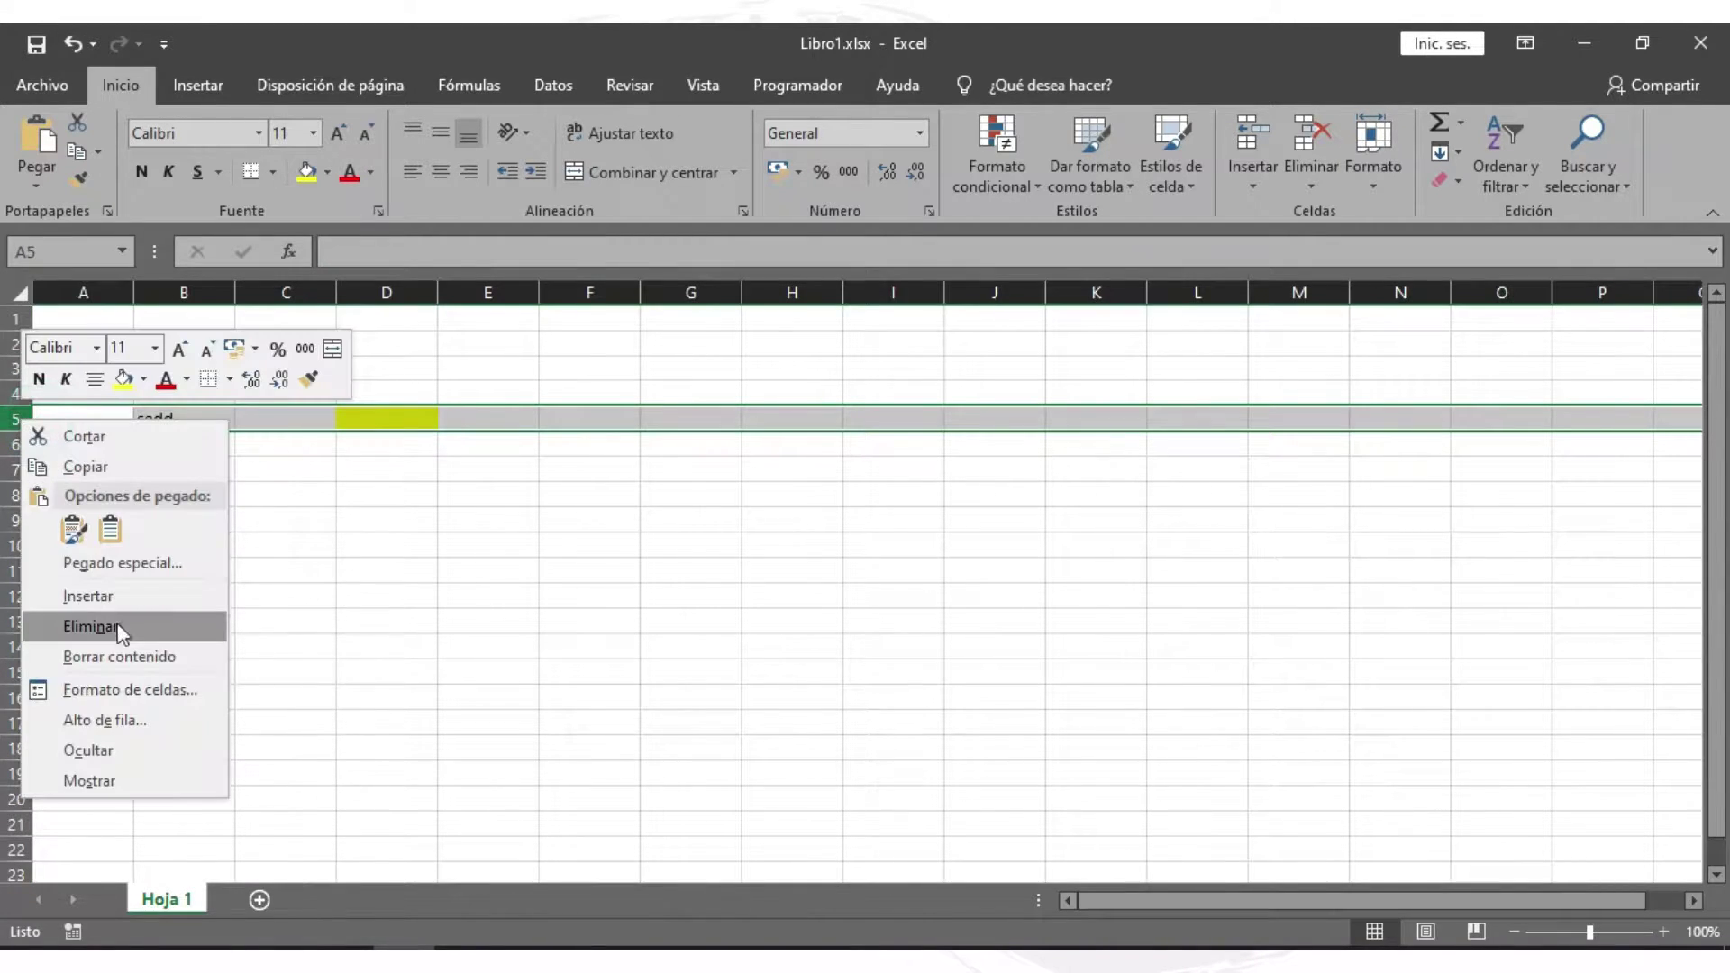
pyautogui.click(107, 602)
pyautogui.click(386, 544)
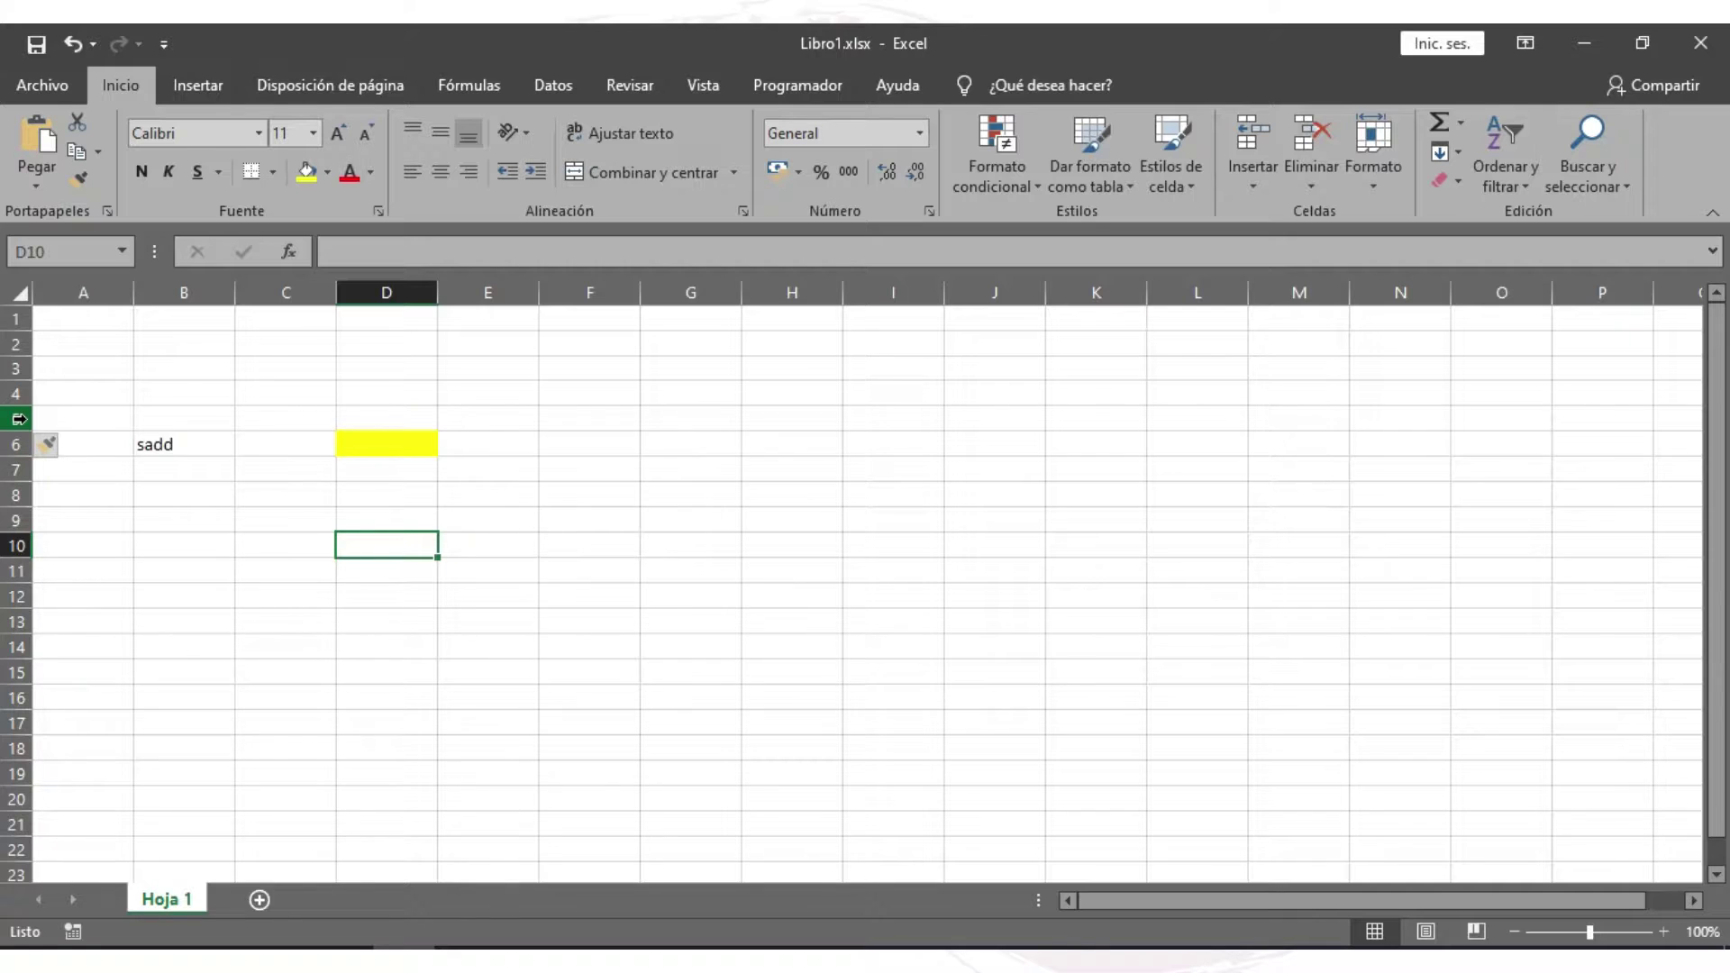
pyautogui.click(18, 419)
pyautogui.click(13, 417)
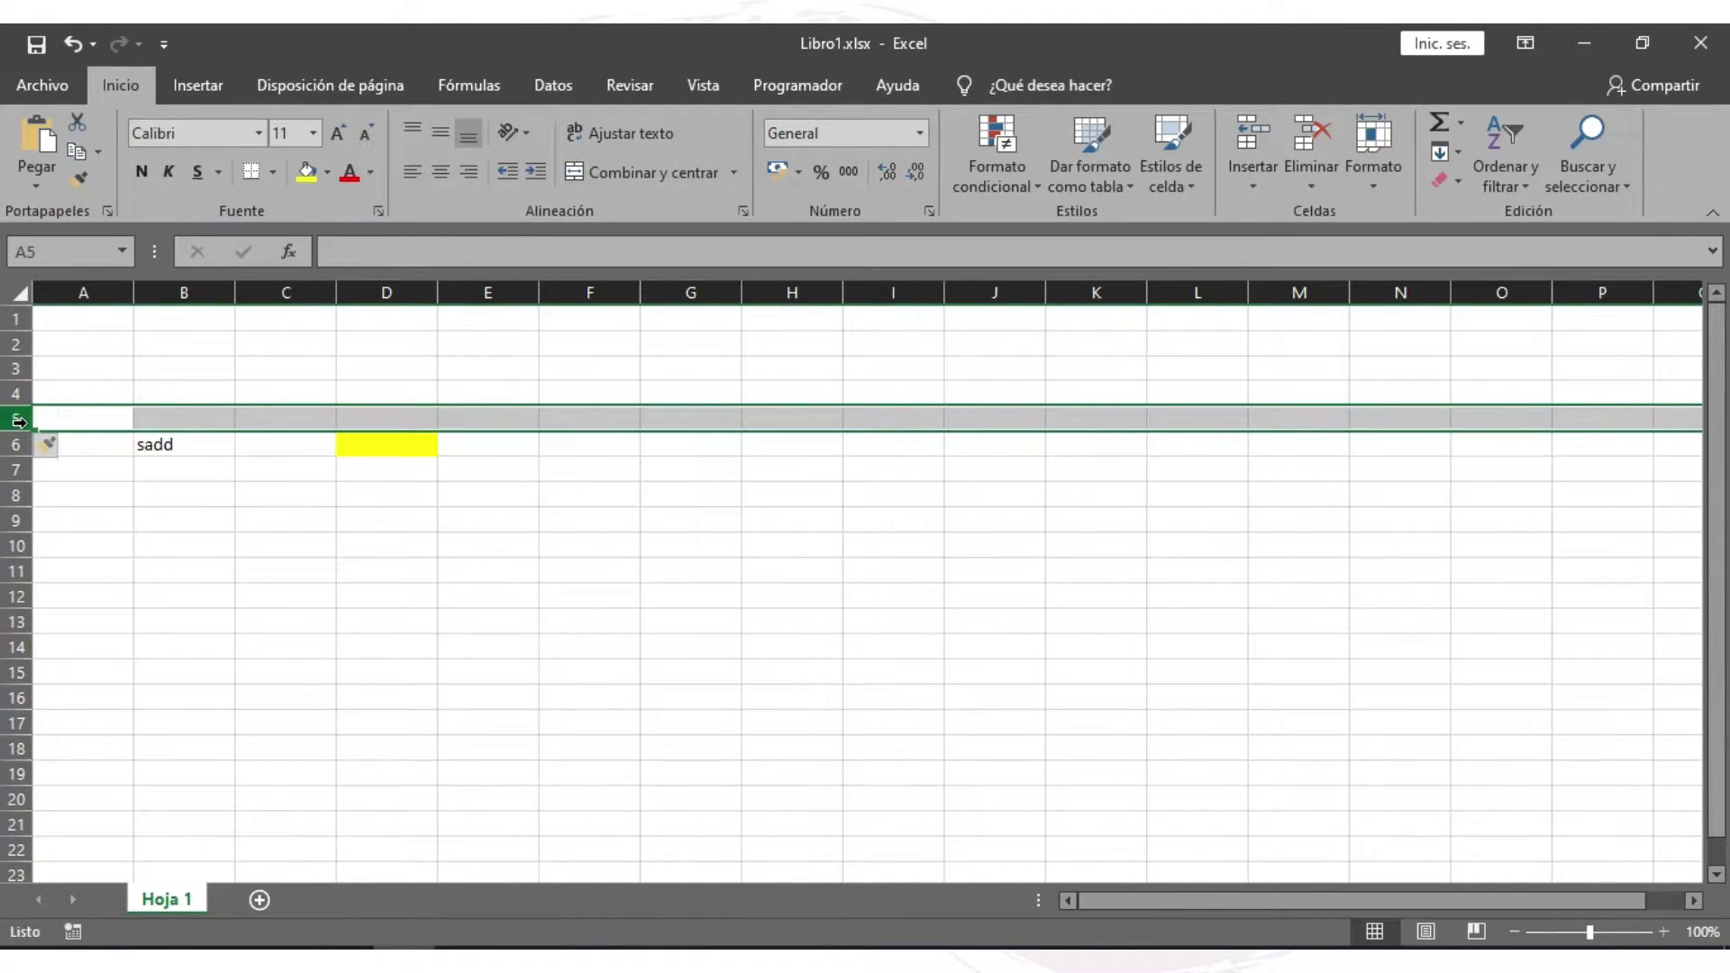
pyautogui.hotkey('ctrl', '+')
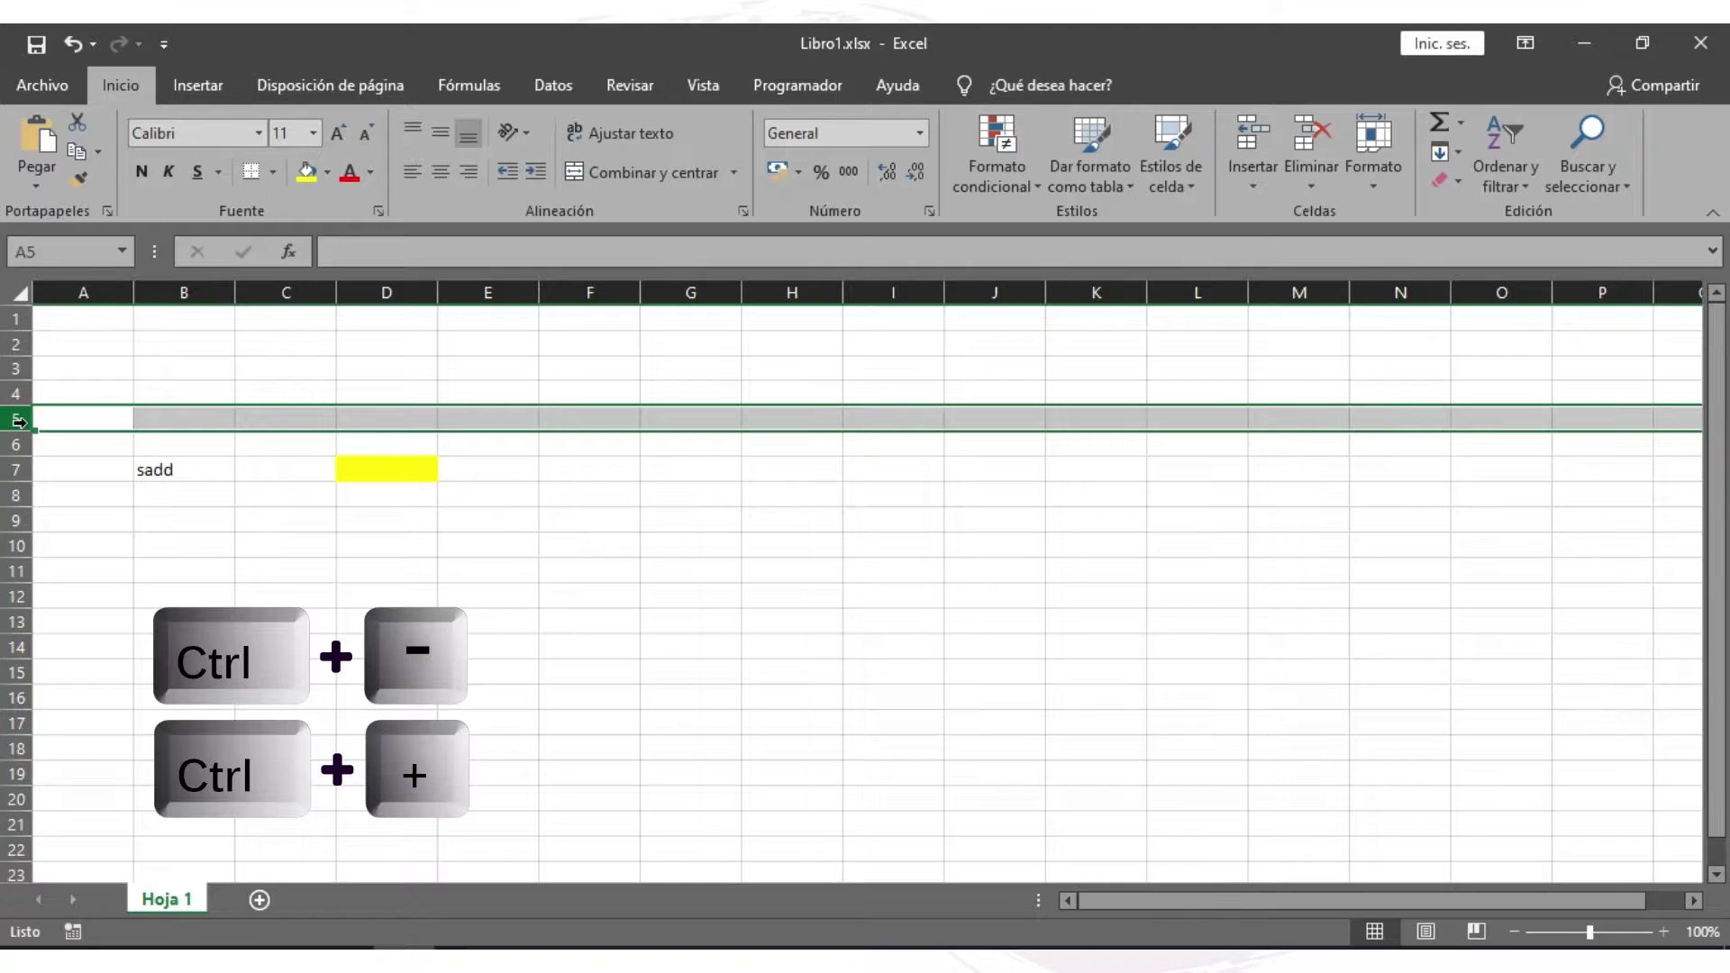
# - Insert a column at C with Ctrl++, then remove it with Ctrl+−
pyautogui.click(305, 292)
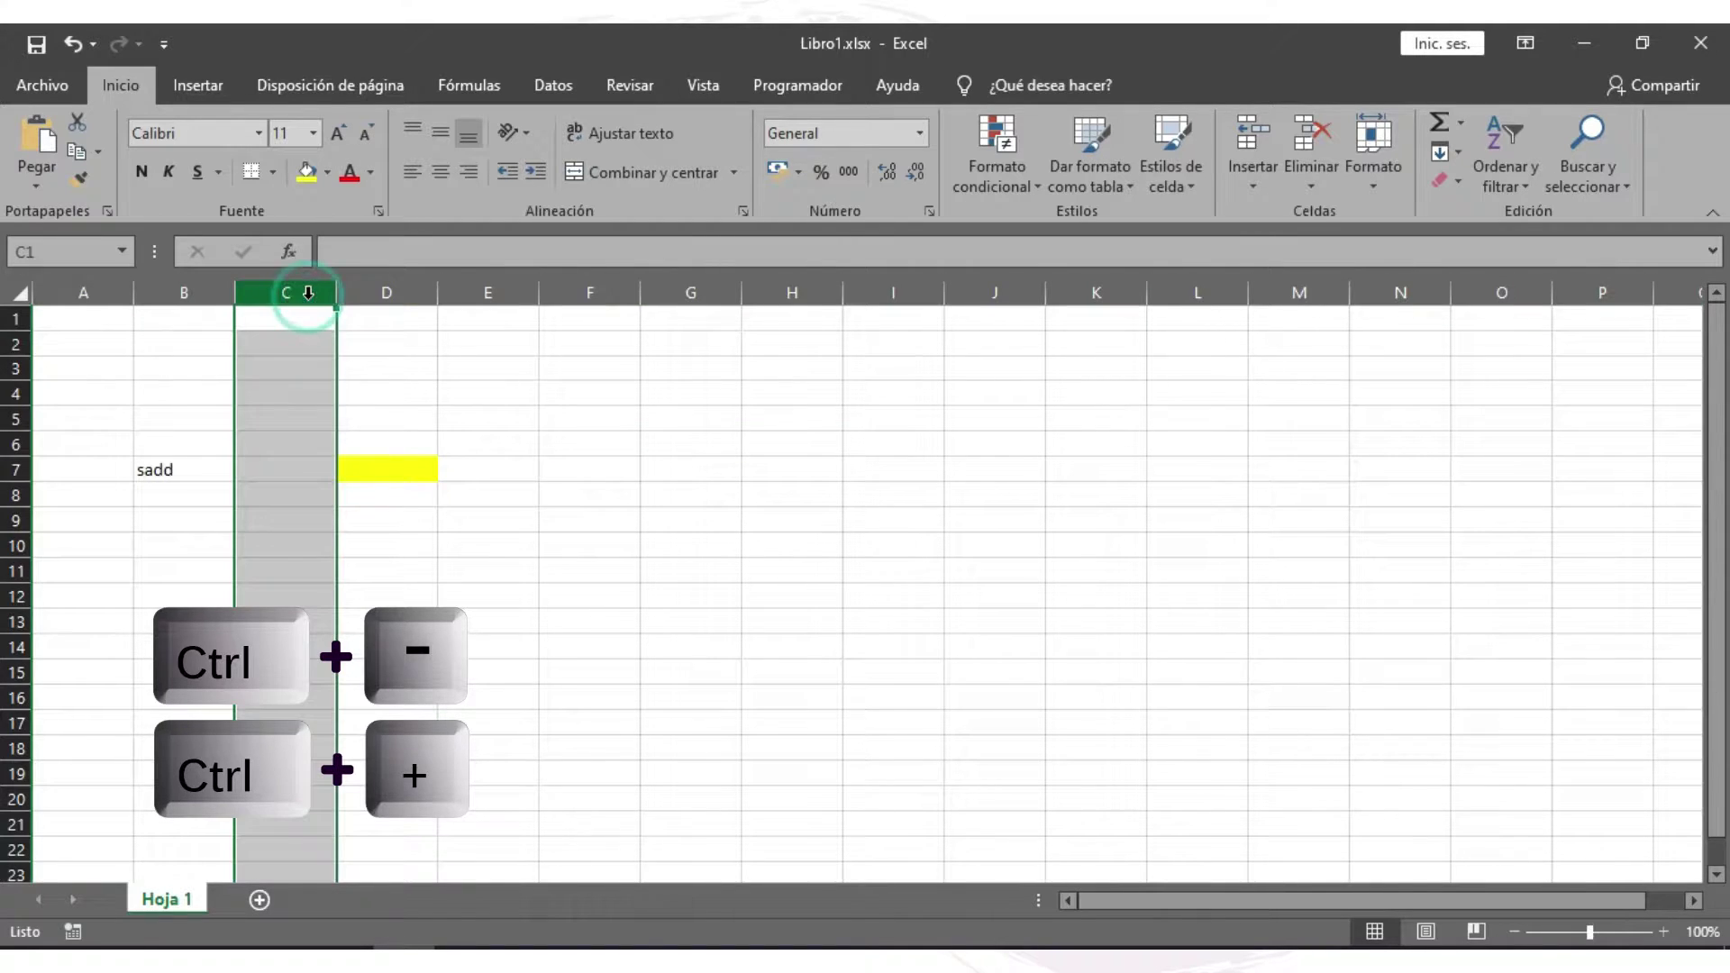
pyautogui.hotkey('ctrl', '+')
pyautogui.hotkey('ctrl', '-')
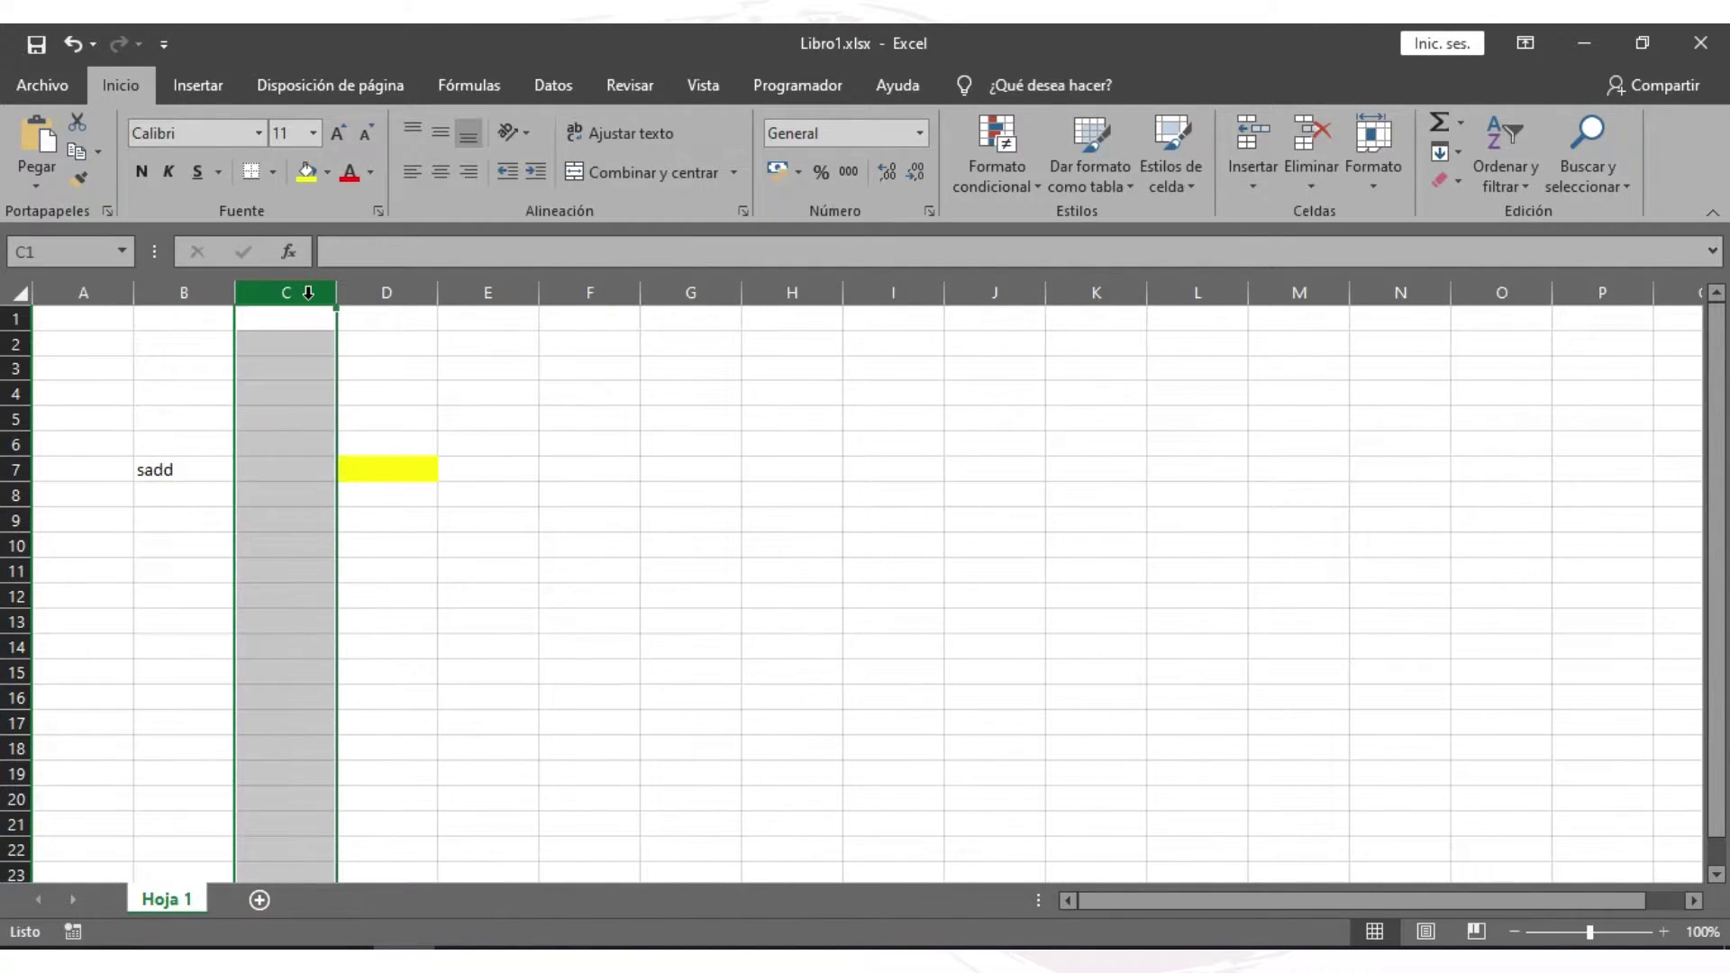
# - Enter the numbers 1, 2, 3 and 4 into B2:E2
pyautogui.click(15, 289)
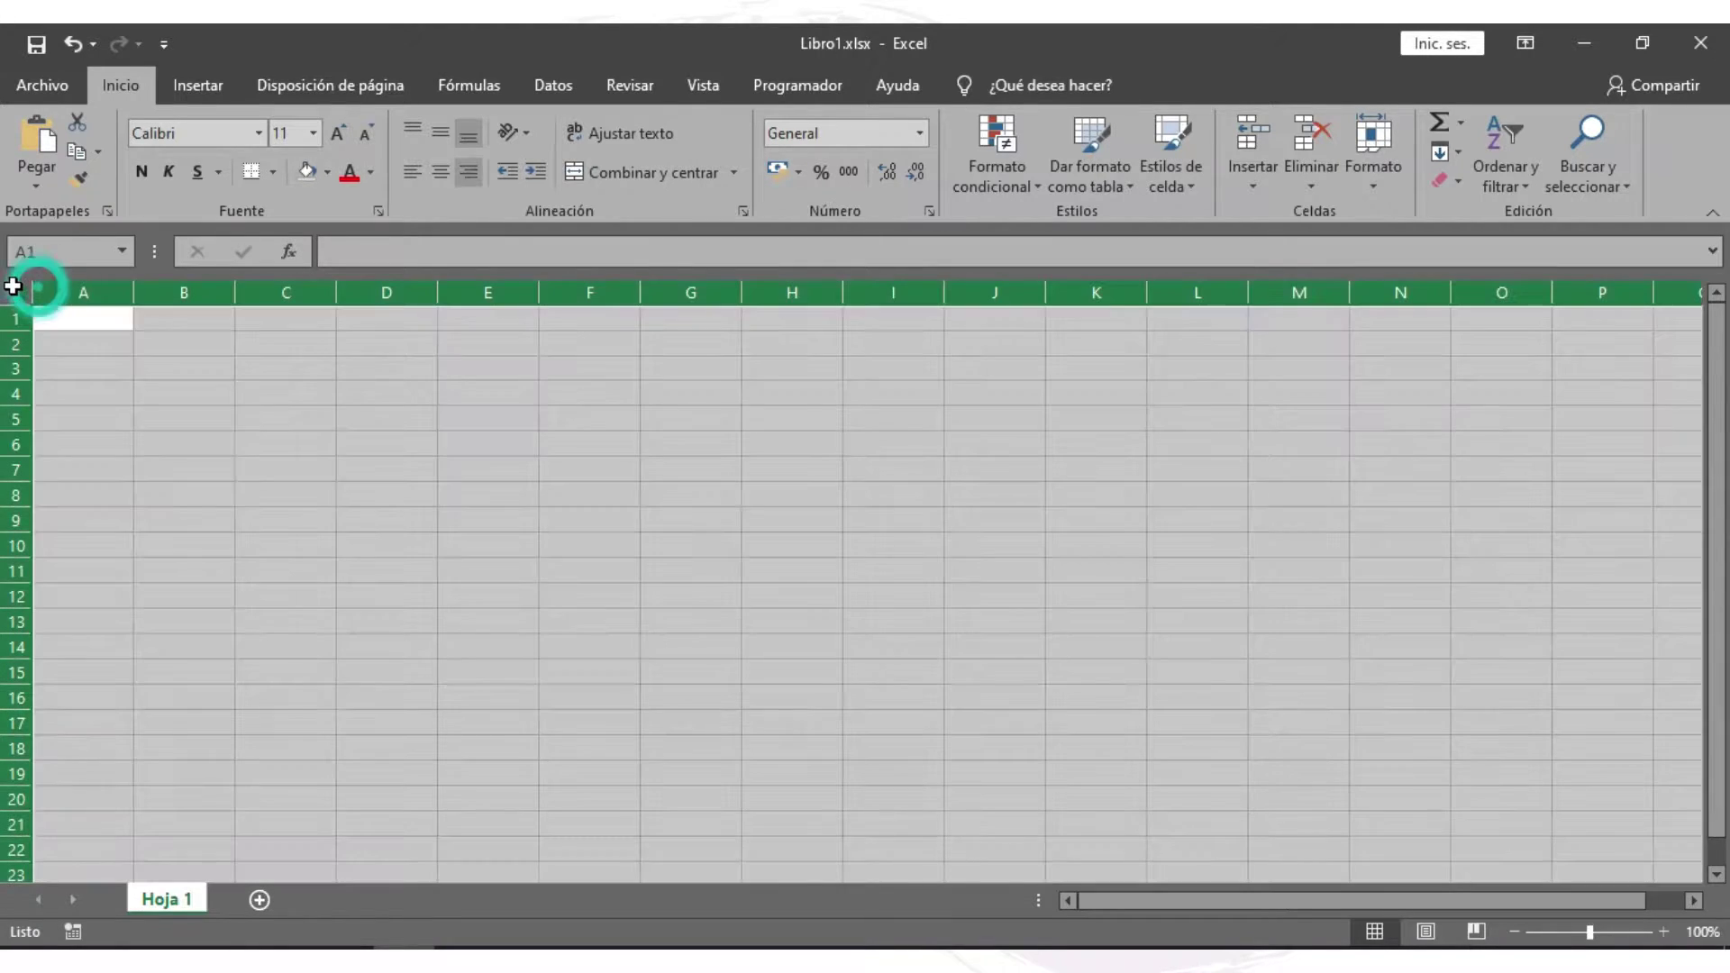
pyautogui.click(198, 356)
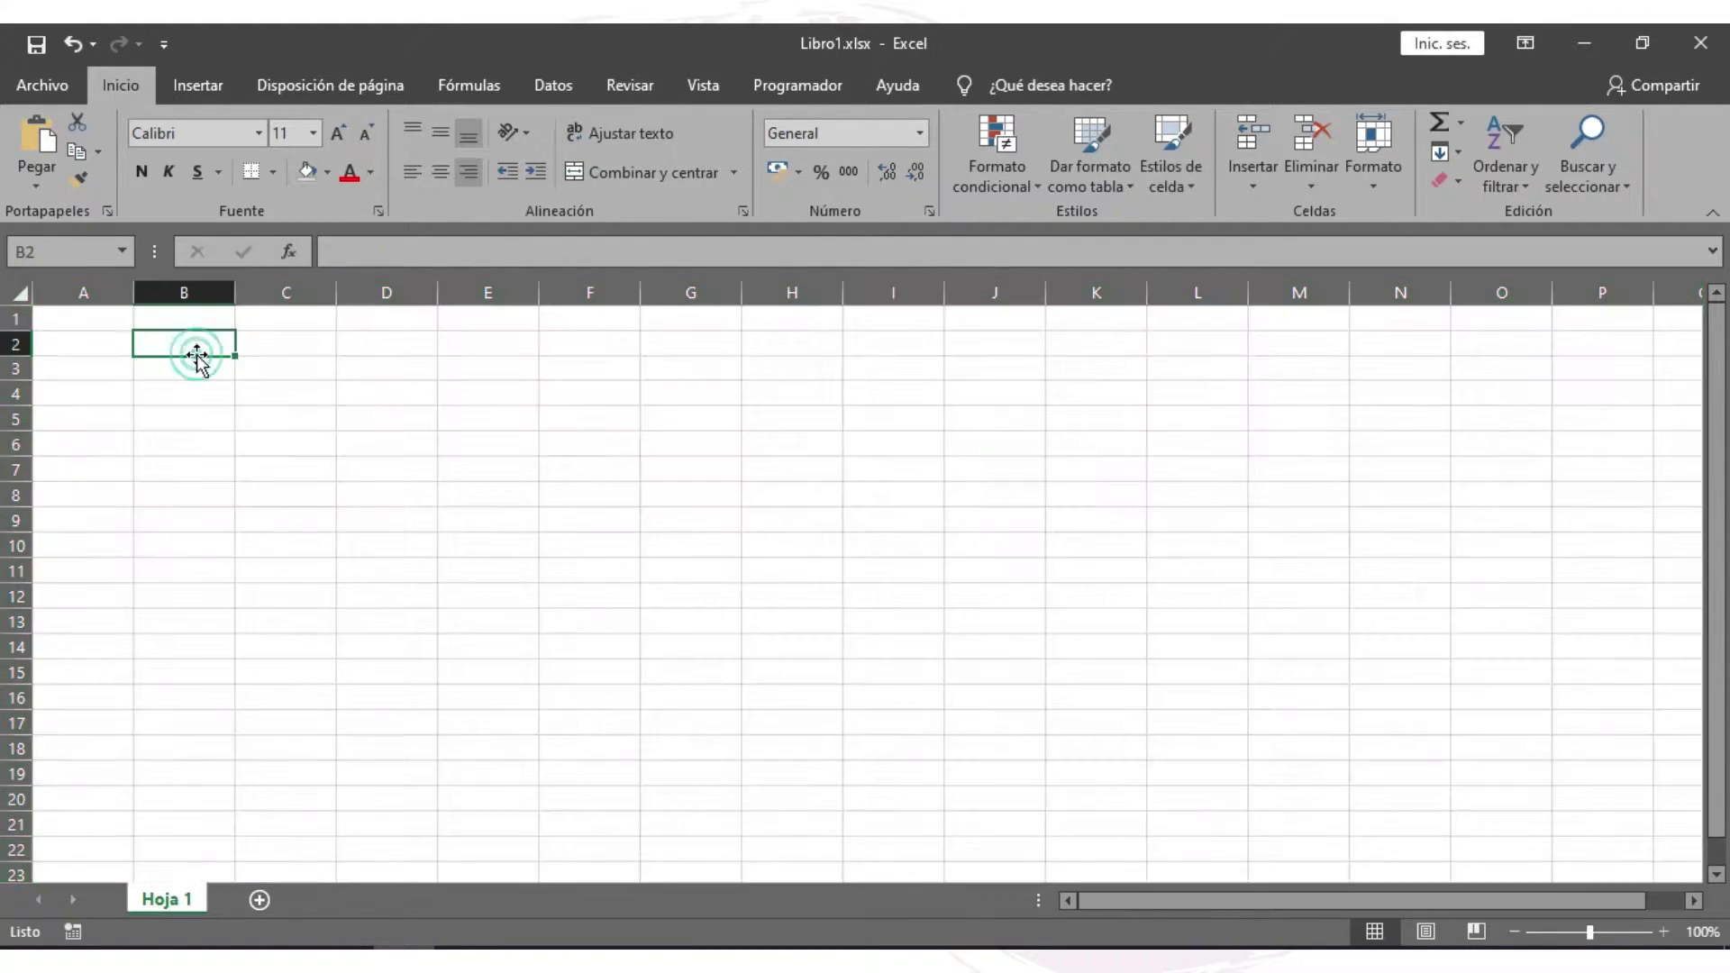
pyautogui.write('1')
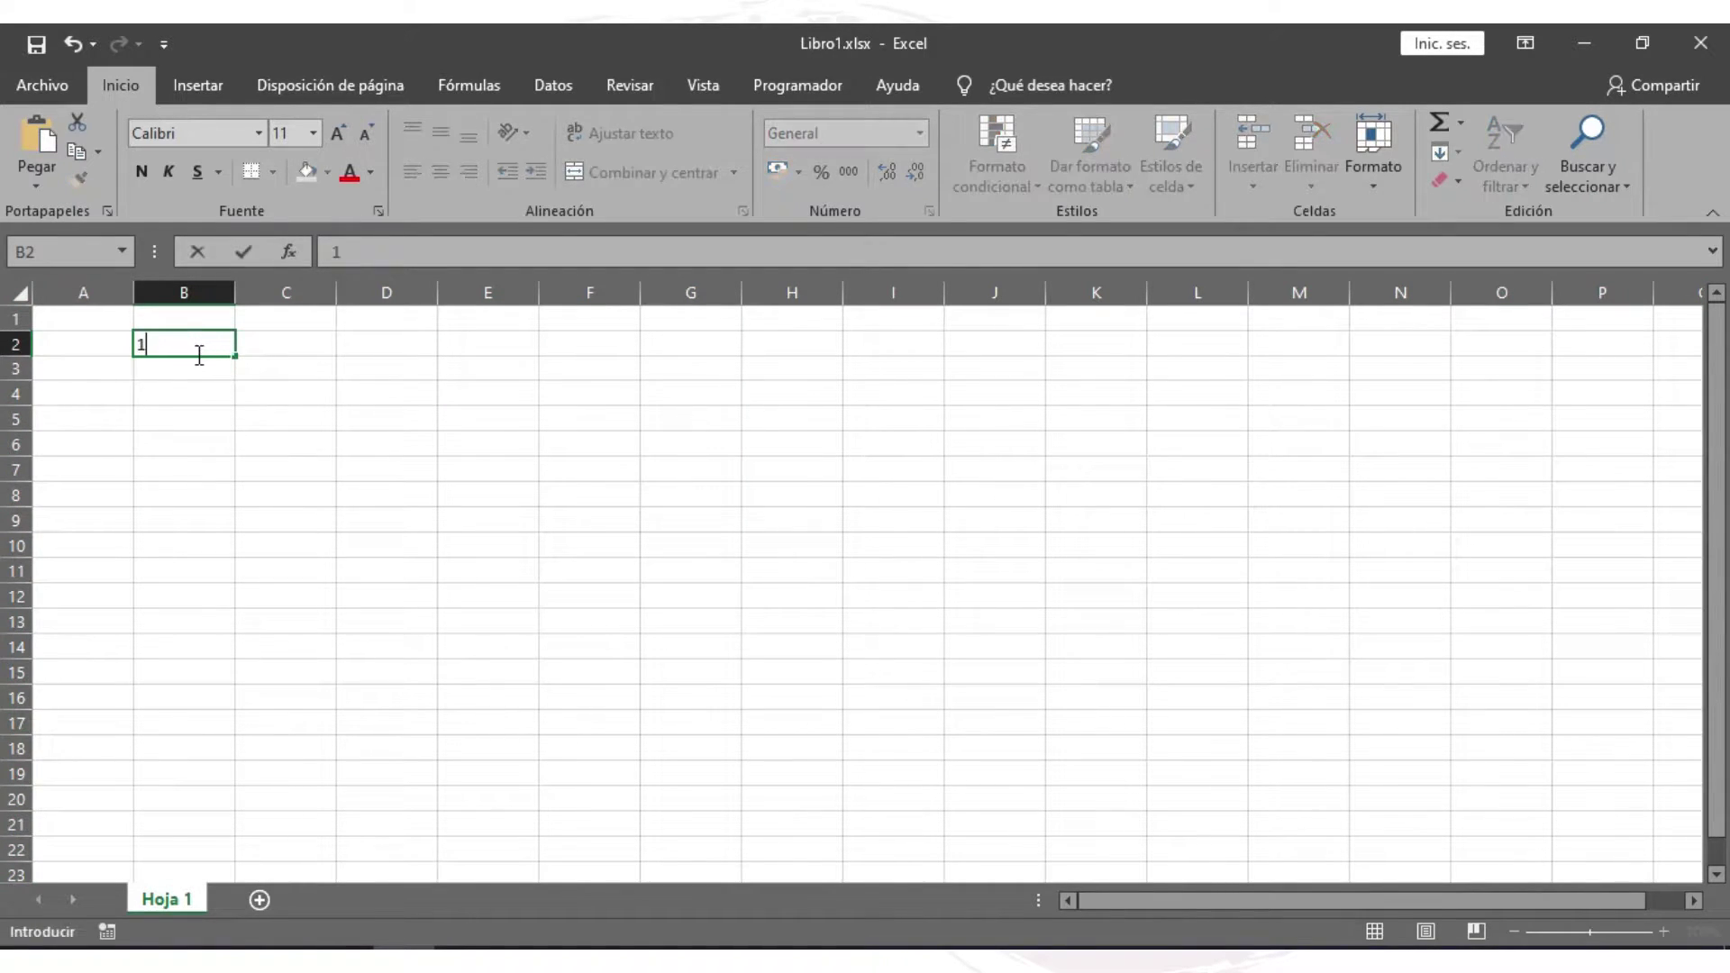
pyautogui.press('Tab')
pyautogui.write('2')
pyautogui.press('Tab')
pyautogui.write('3')
pyautogui.press('Tab')
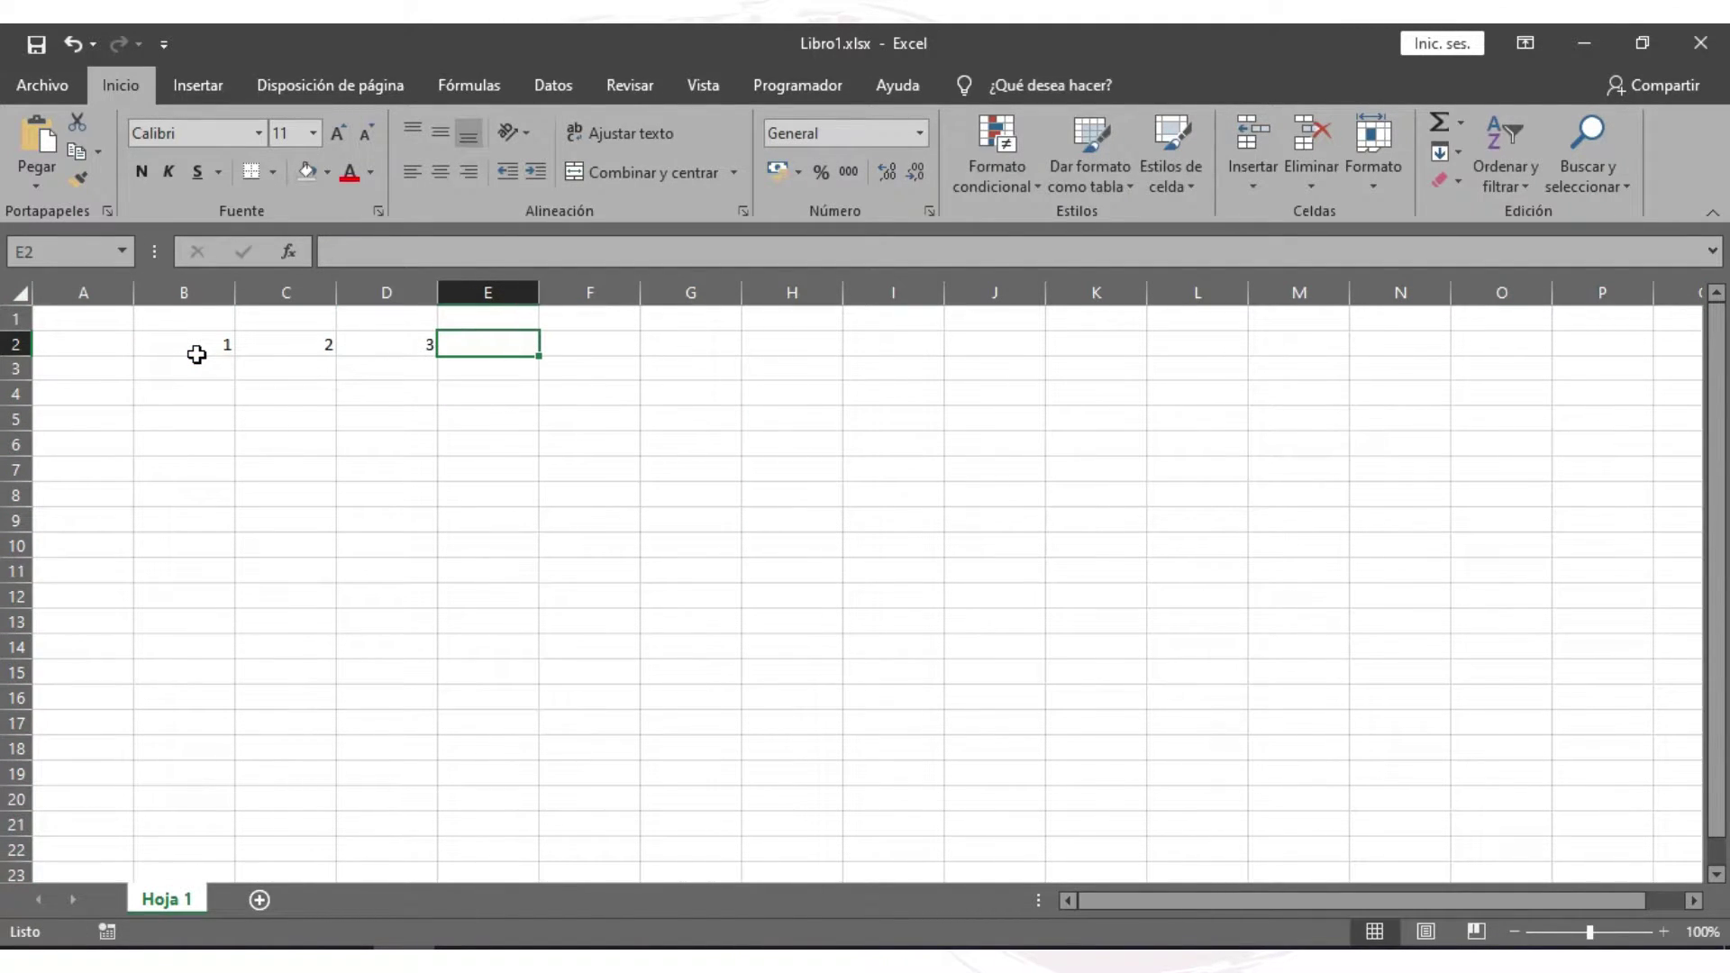
pyautogui.write('4')
pyautogui.click(487, 419)
# - Make all the text on the sheet bold
pyautogui.click(223, 348)
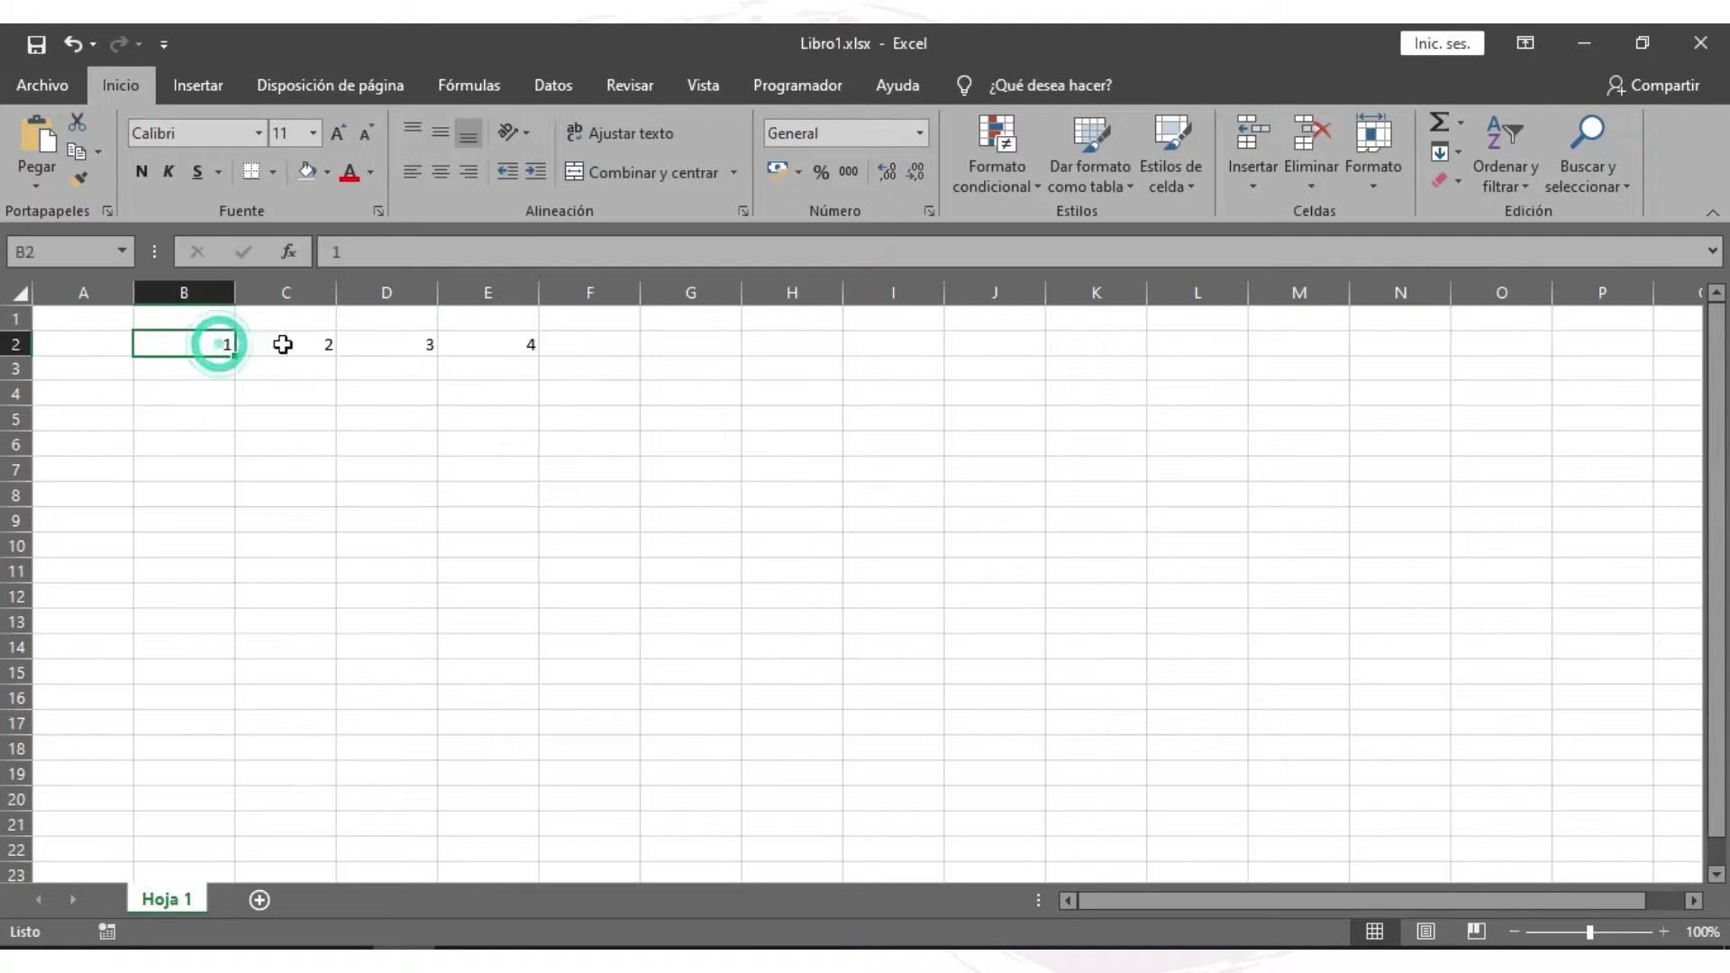
pyautogui.click(290, 348)
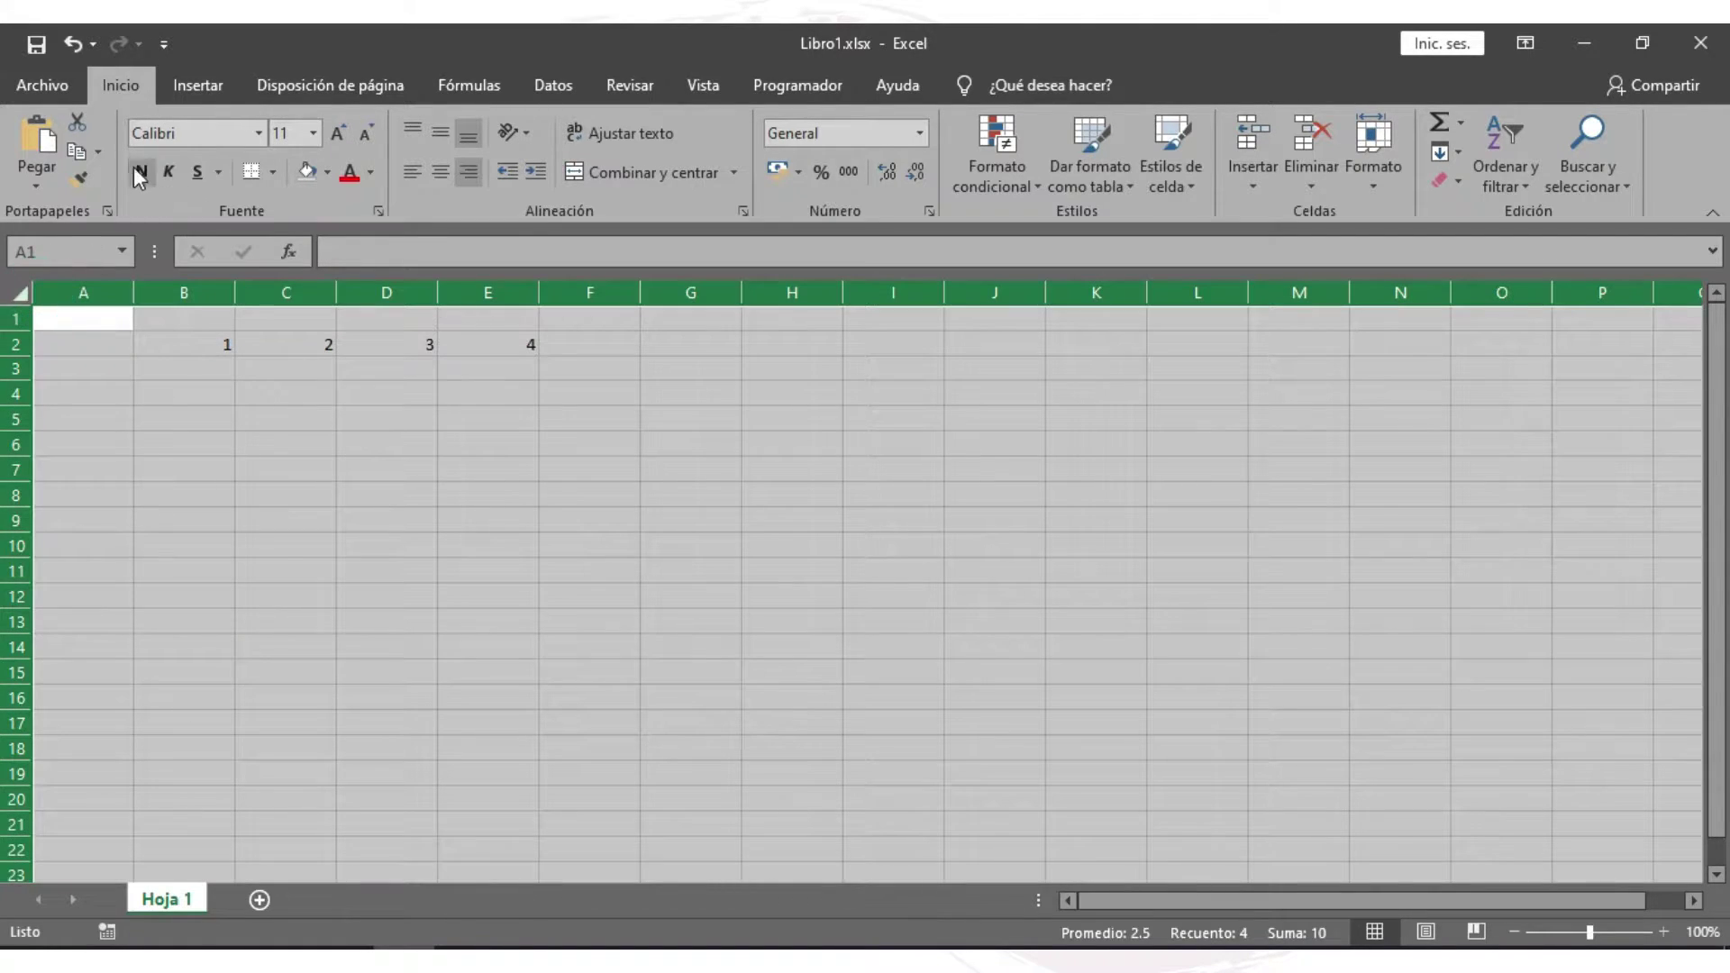
pyautogui.click(462, 440)
pyautogui.press('Up')
pyautogui.press('Left')
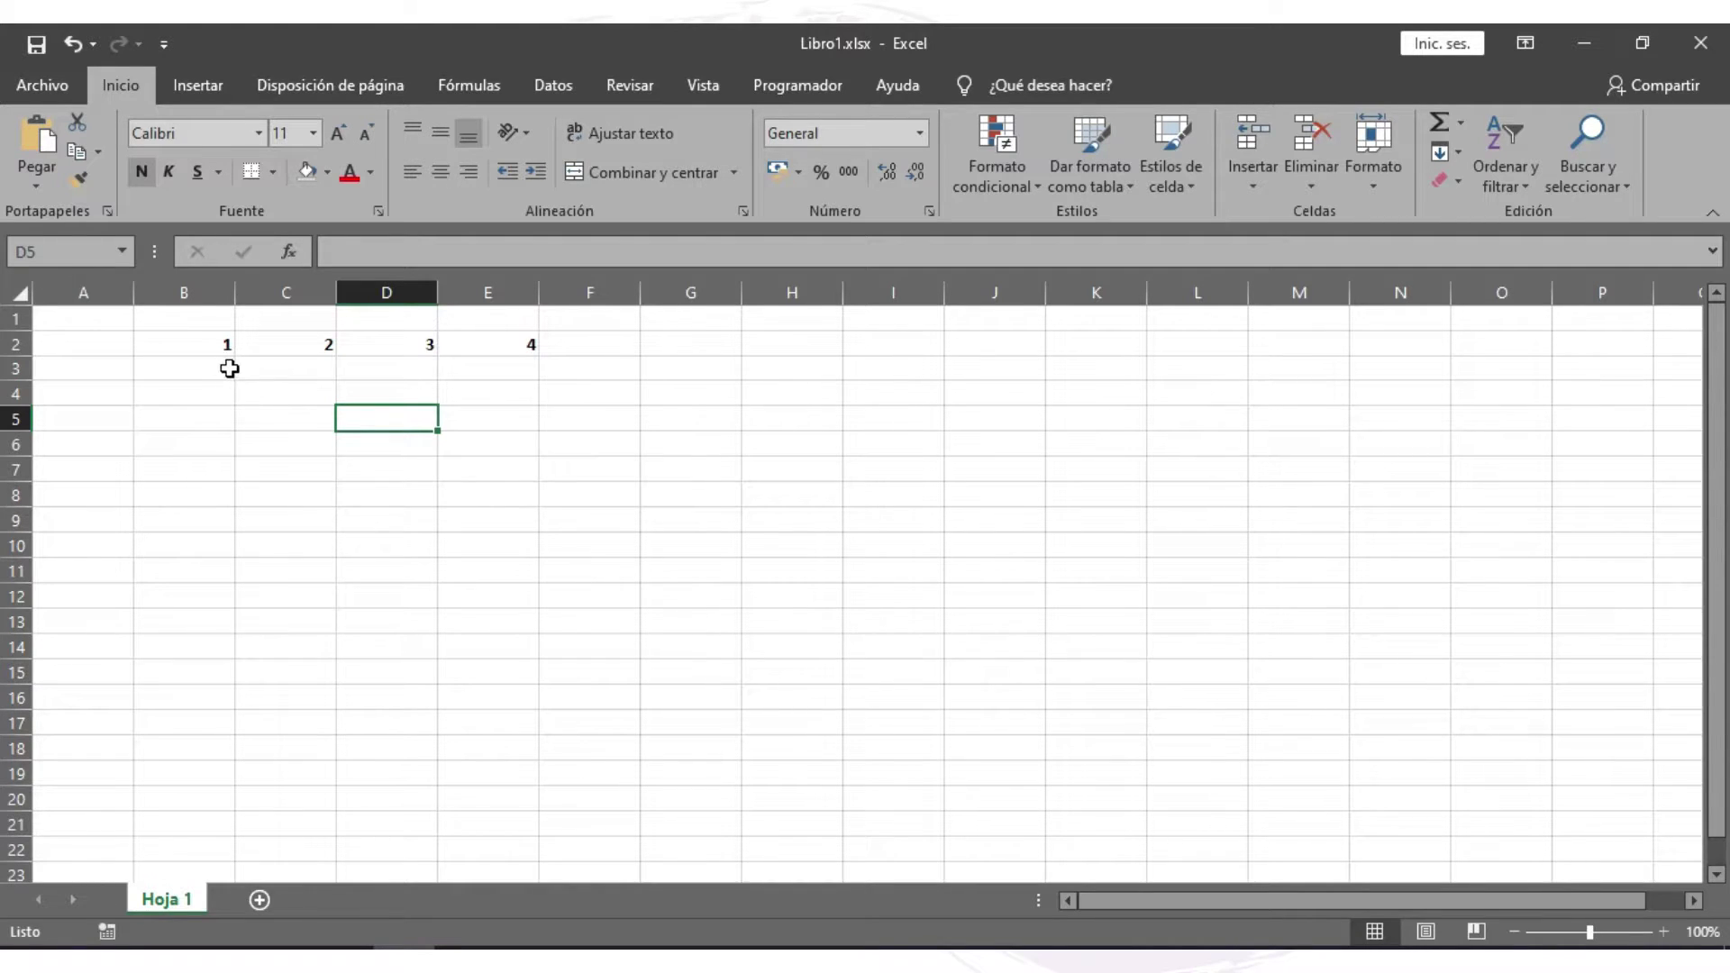
# - Extend the 1–4 series from B2:E2 across to L2, reaching 11
pyautogui.moveTo(216, 344); pyautogui.dragTo(518, 344)
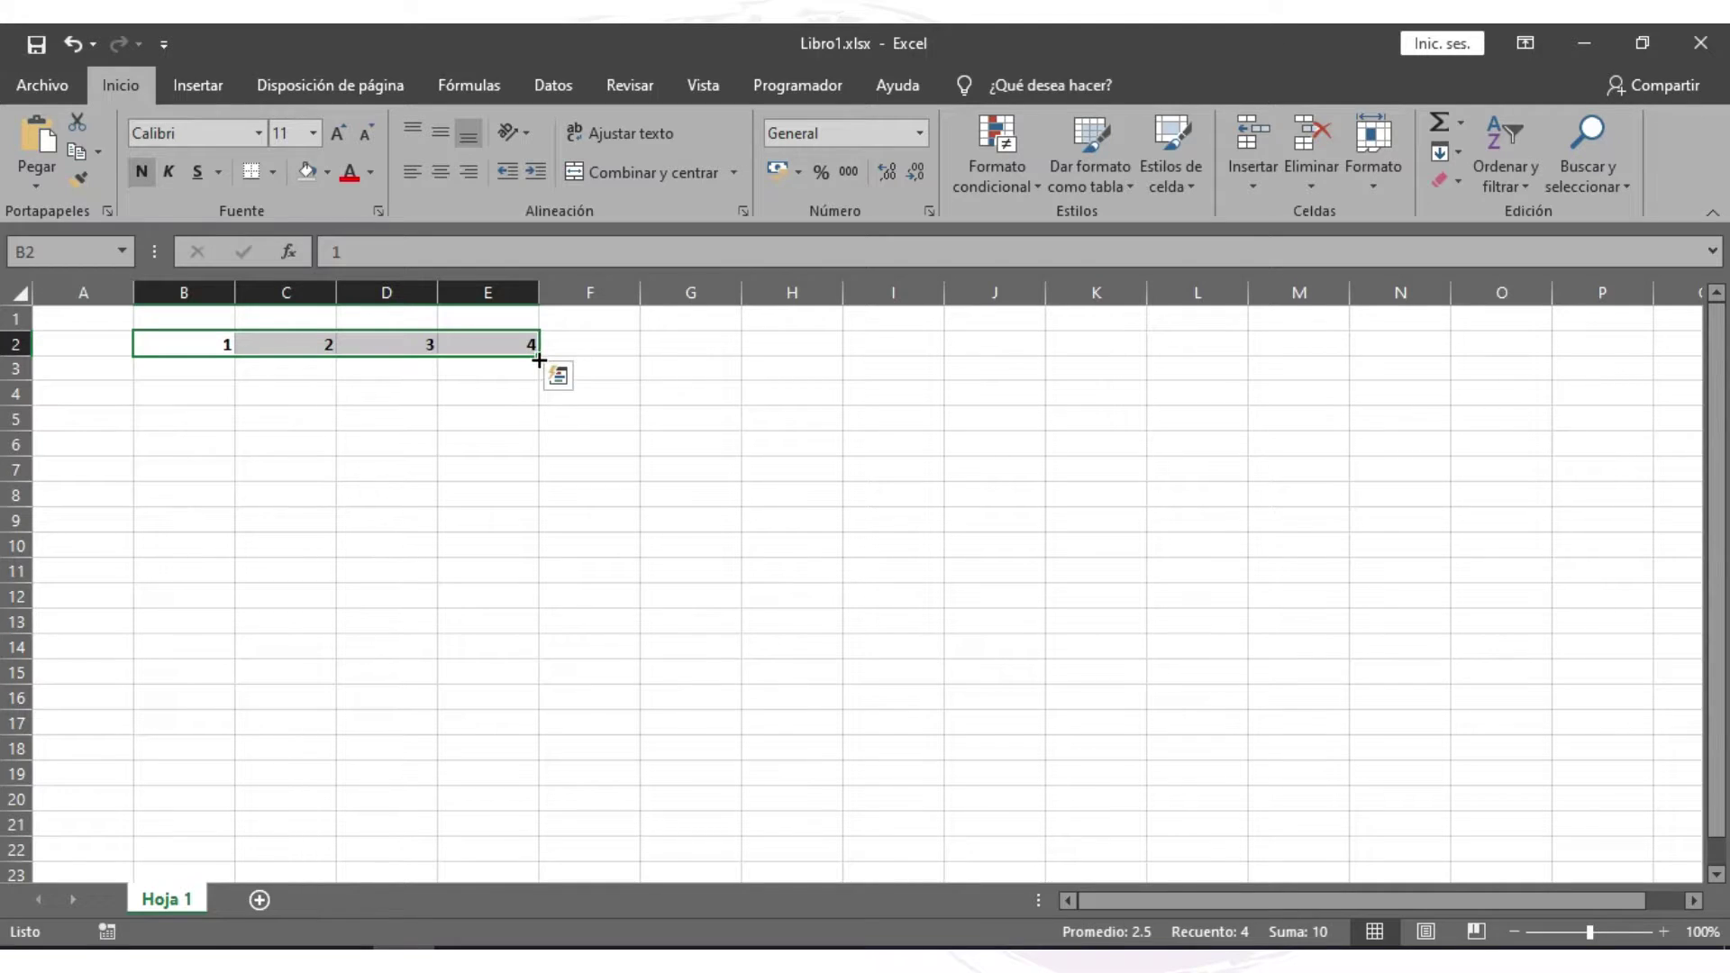
pyautogui.moveTo(539, 360); pyautogui.dragTo(1218, 378)
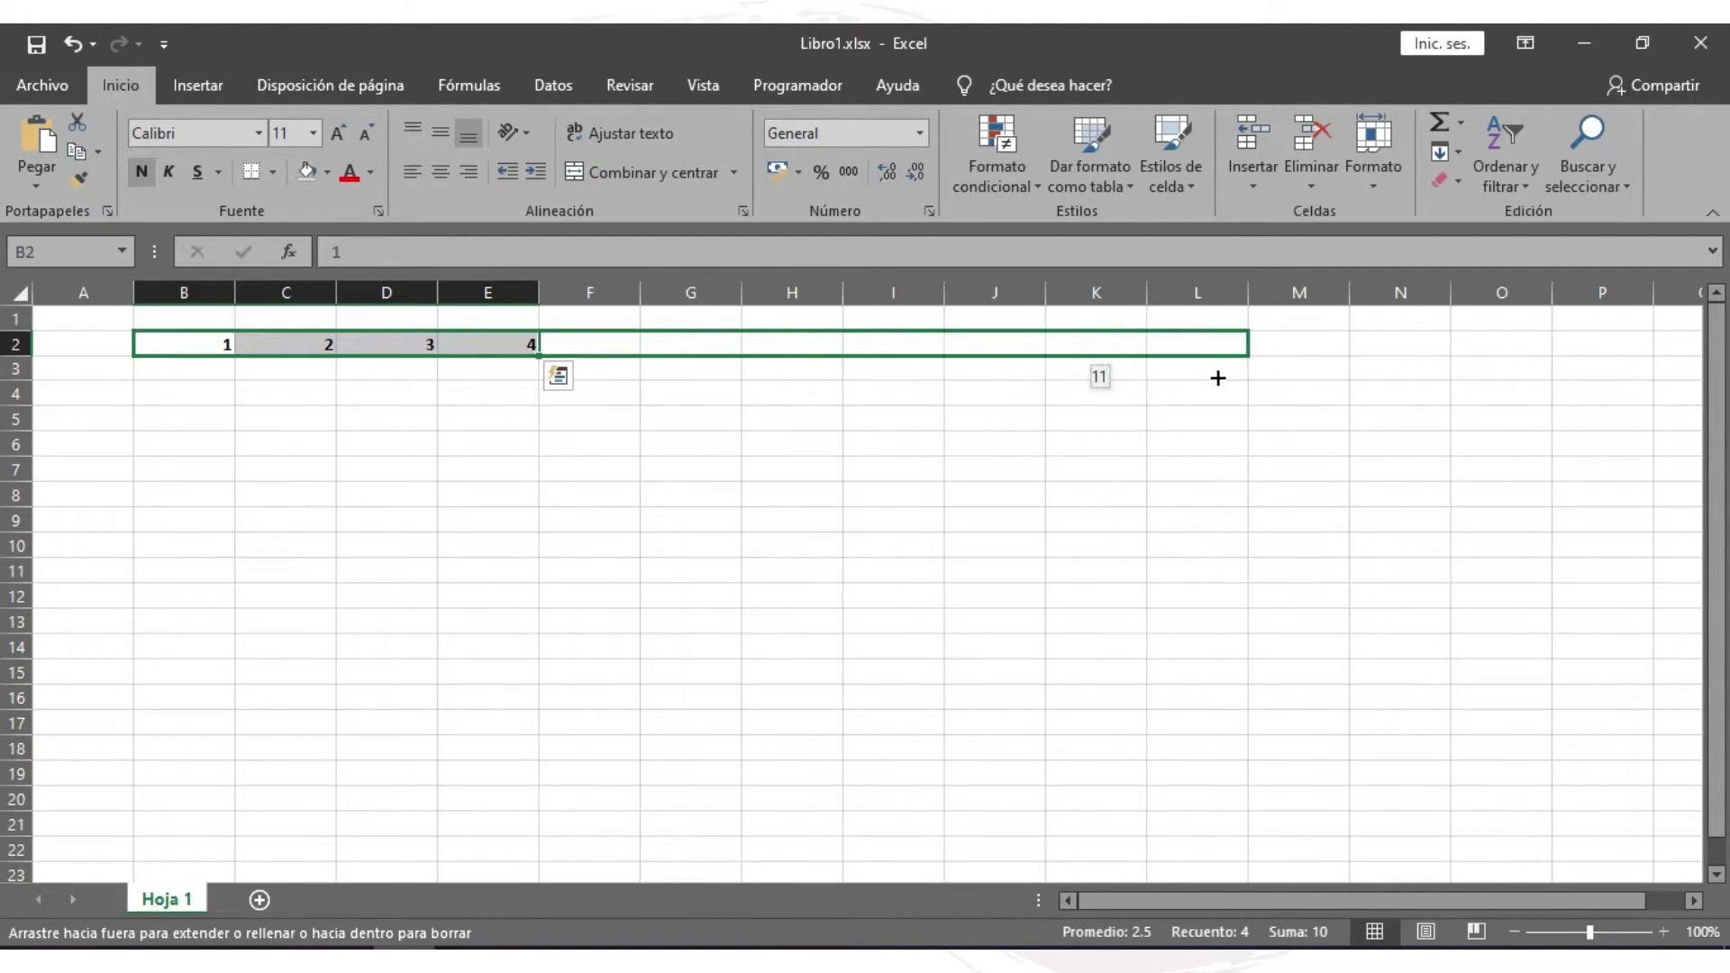
pyautogui.click(604, 344)
# - Enter 1, 2, 3 in B2:B4 and fill the series down column B
pyautogui.click(718, 343)
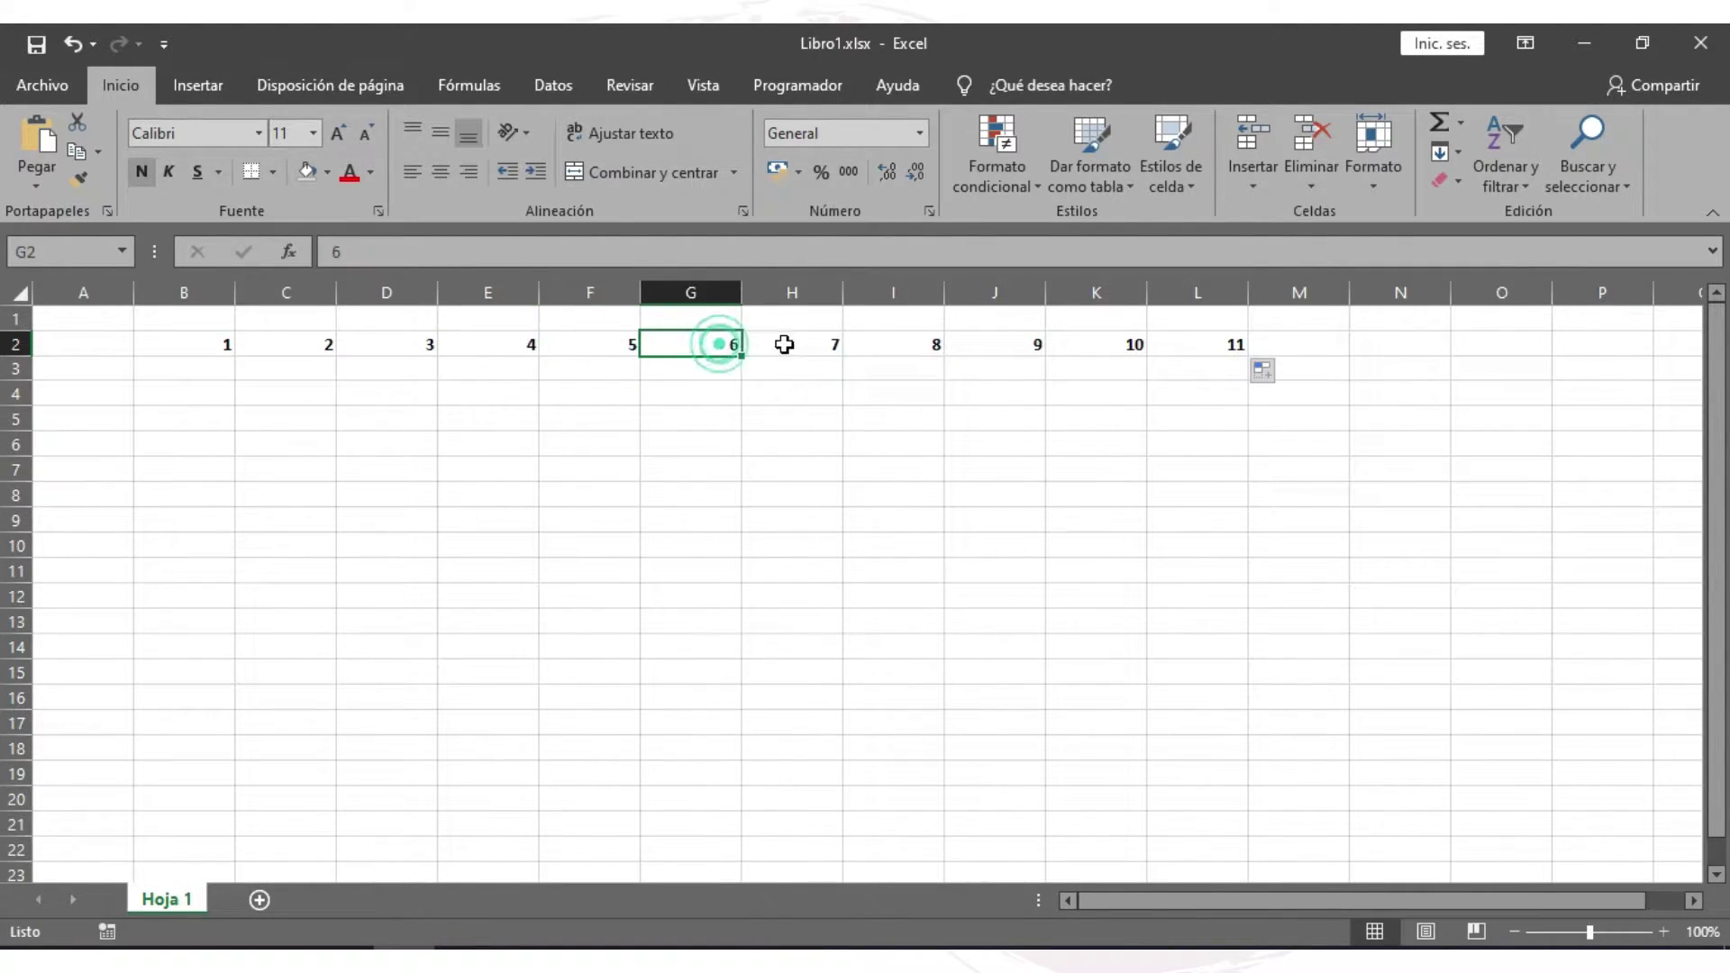
pyautogui.click(991, 346)
pyautogui.click(243, 370)
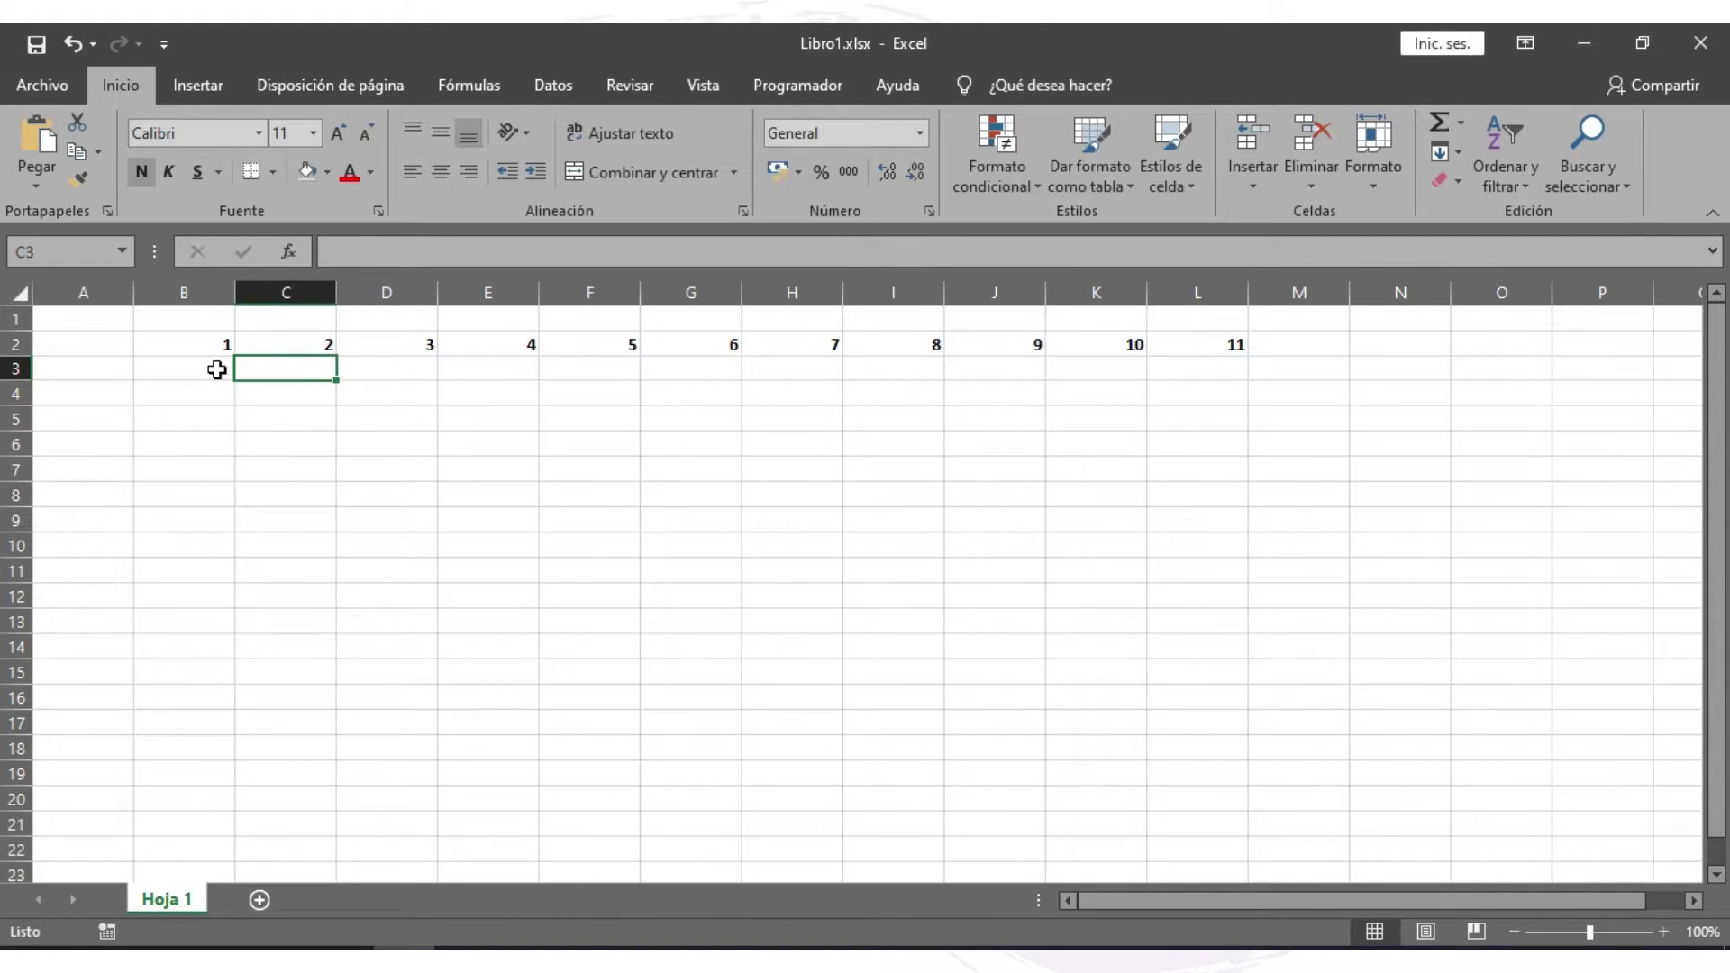
pyautogui.click(216, 369)
pyautogui.write('2')
pyautogui.press('Return')
pyautogui.write('3')
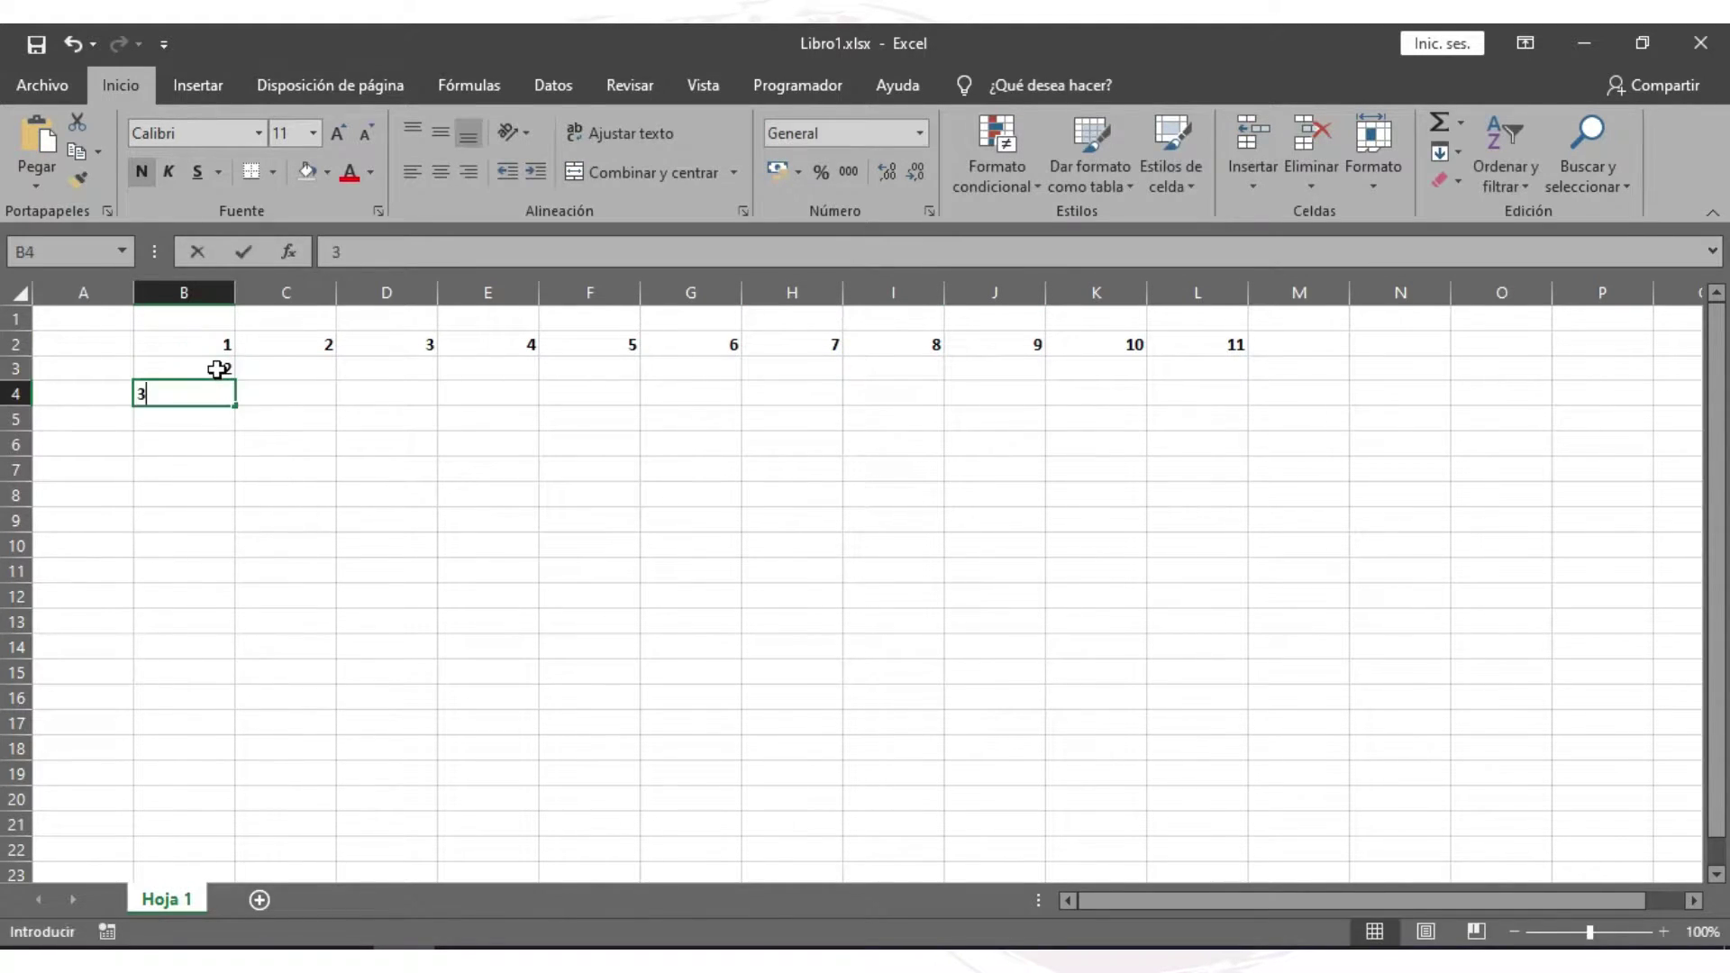
pyautogui.press('Return')
pyautogui.moveTo(225, 343); pyautogui.dragTo(236, 675)
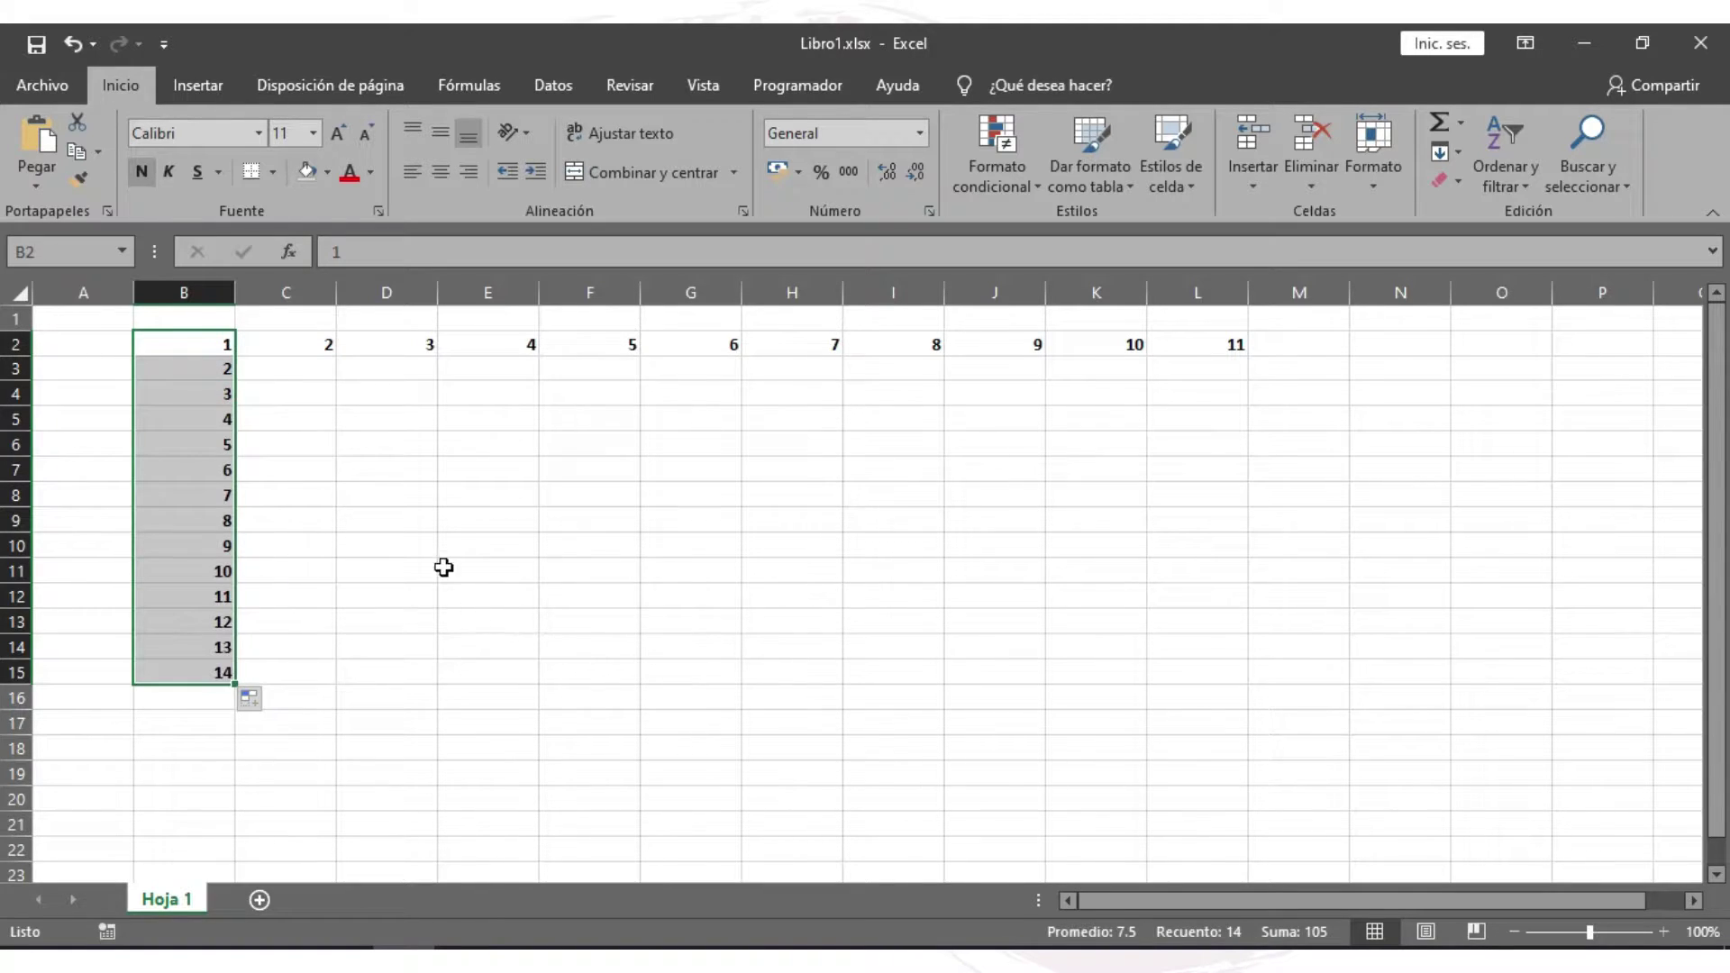
pyautogui.click(422, 537)
# - Overwrite B2:B4 with 2, 4, 6 and fill the even series down to 28 in B15
pyautogui.click(198, 343)
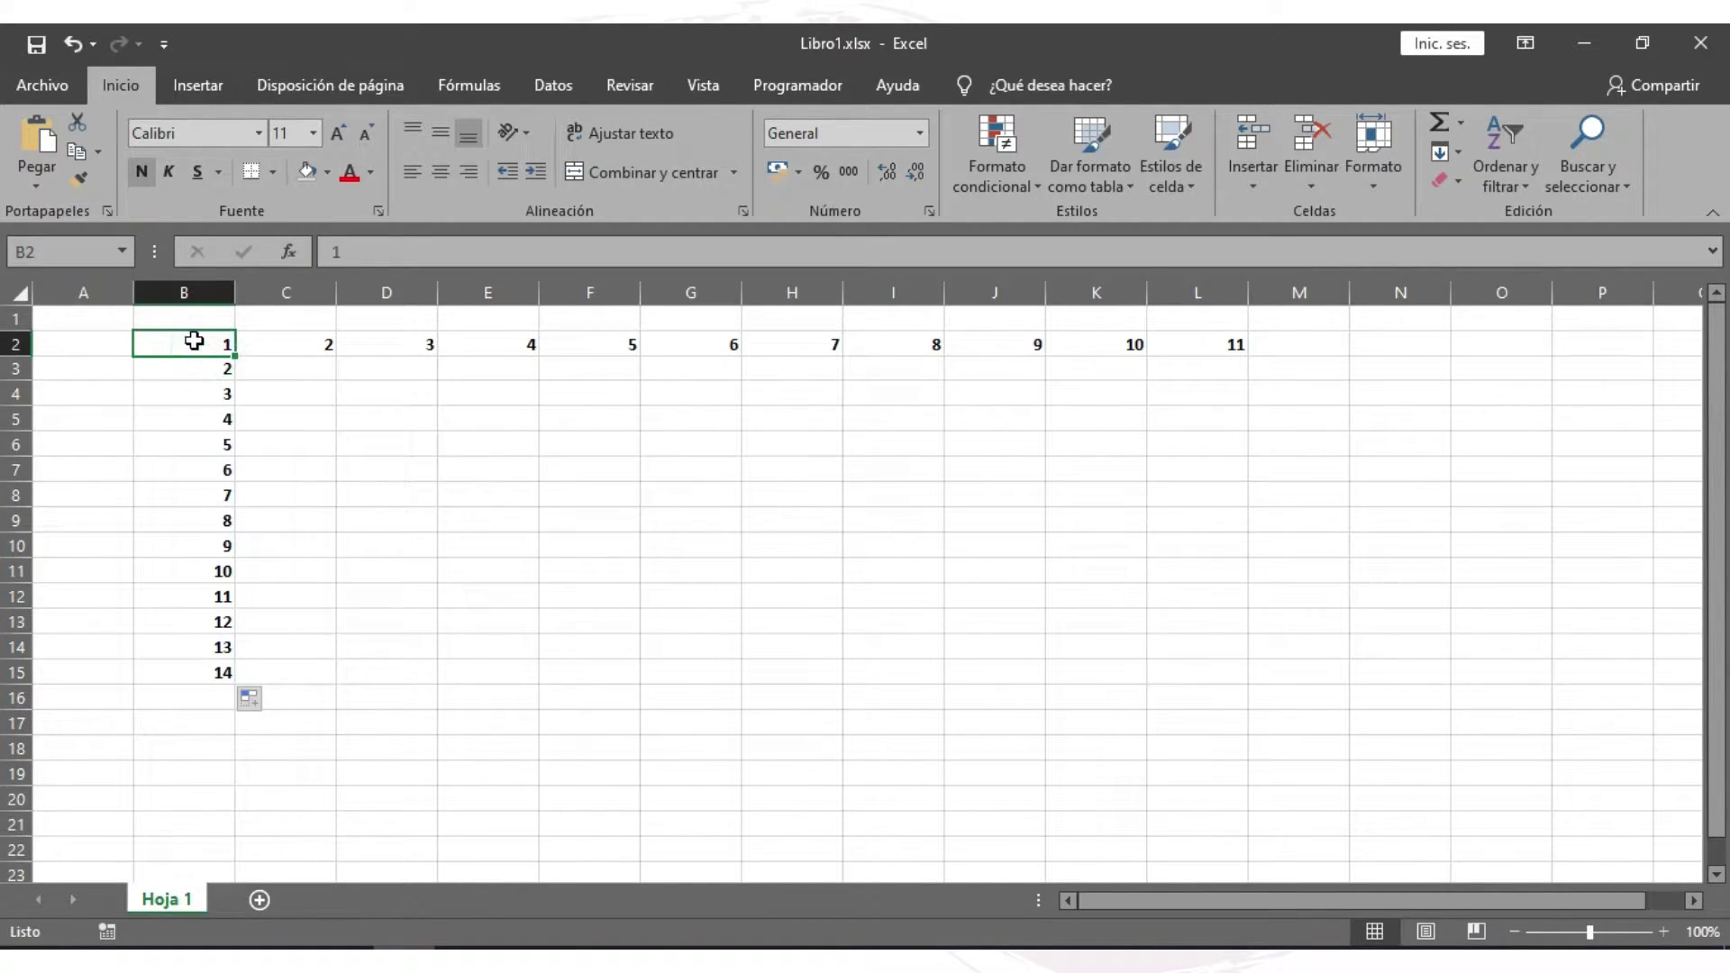
pyautogui.write('2')
pyautogui.press('Return')
pyautogui.write('4')
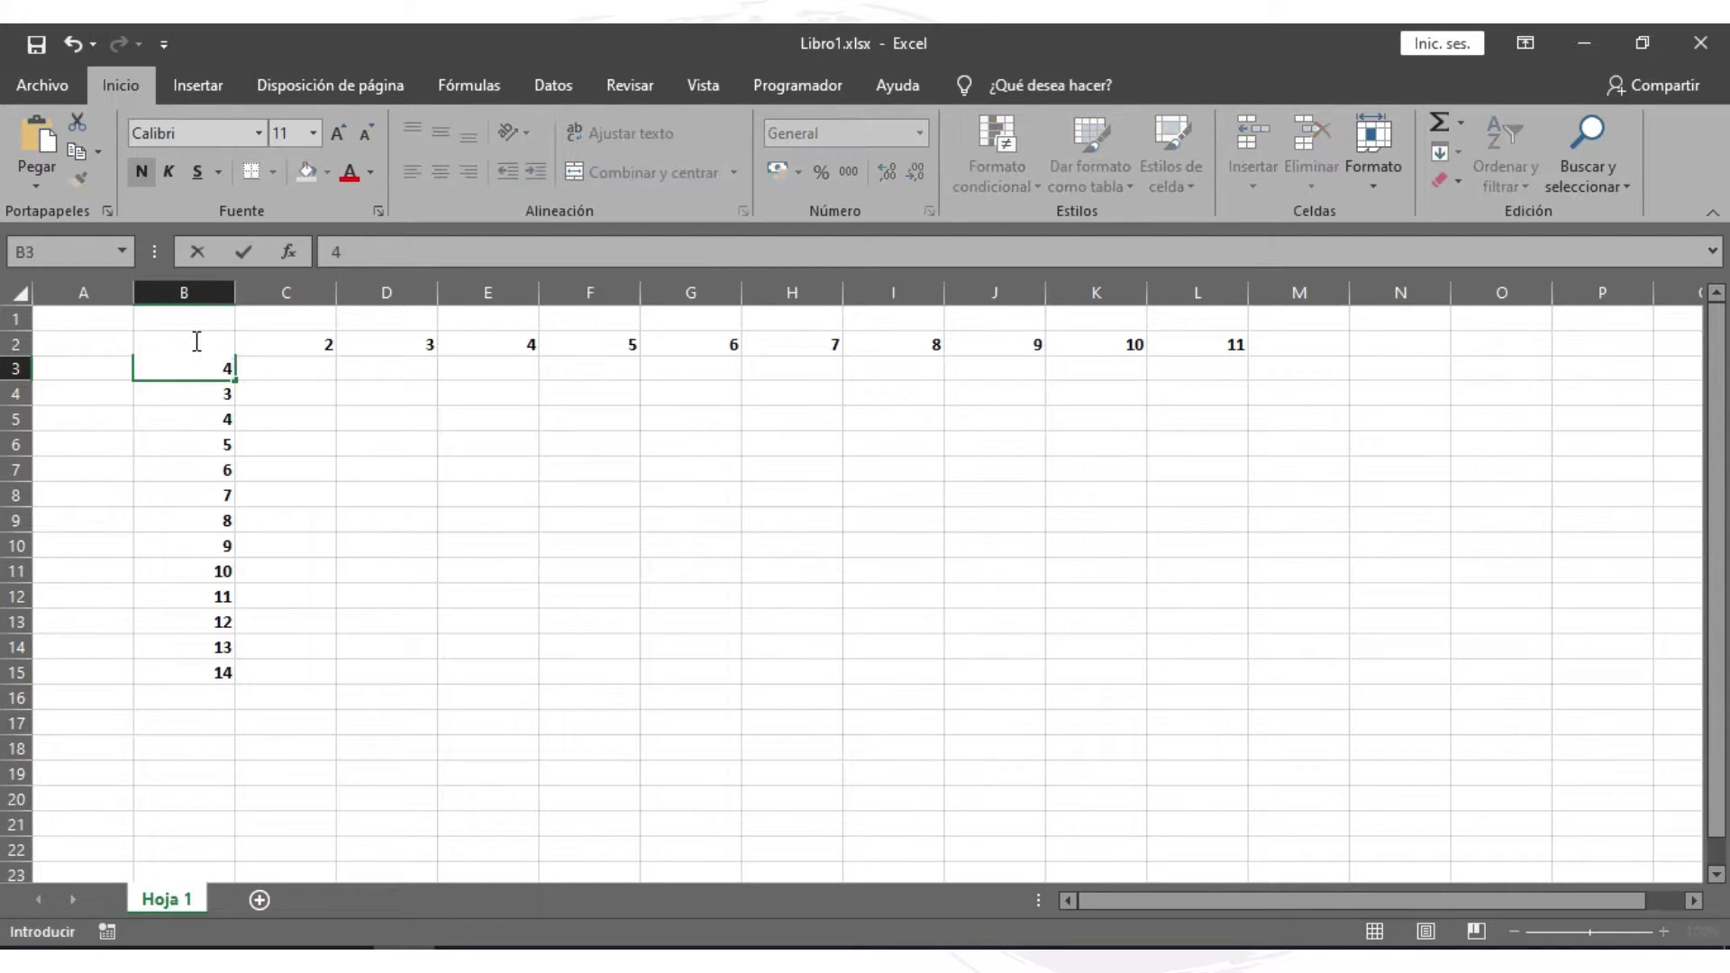
pyautogui.press('Return')
pyautogui.write('6')
pyautogui.press('Return')
pyautogui.moveTo(193, 343); pyautogui.dragTo(225, 394)
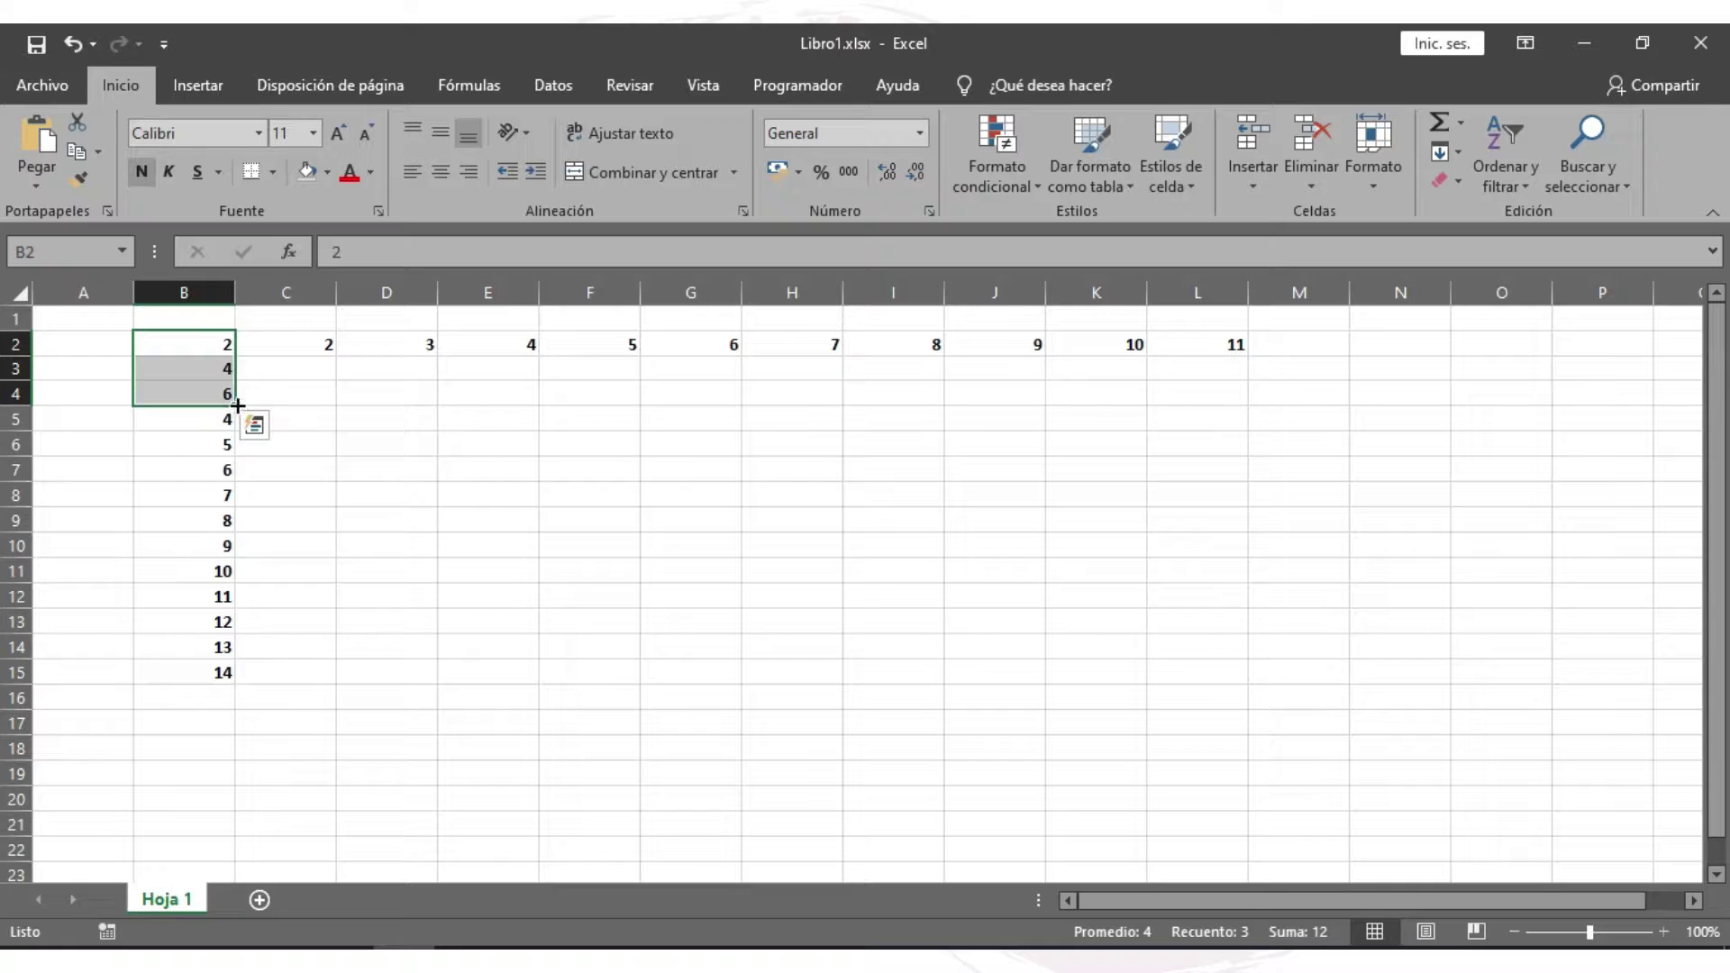
pyautogui.moveTo(237, 406); pyautogui.dragTo(236, 685)
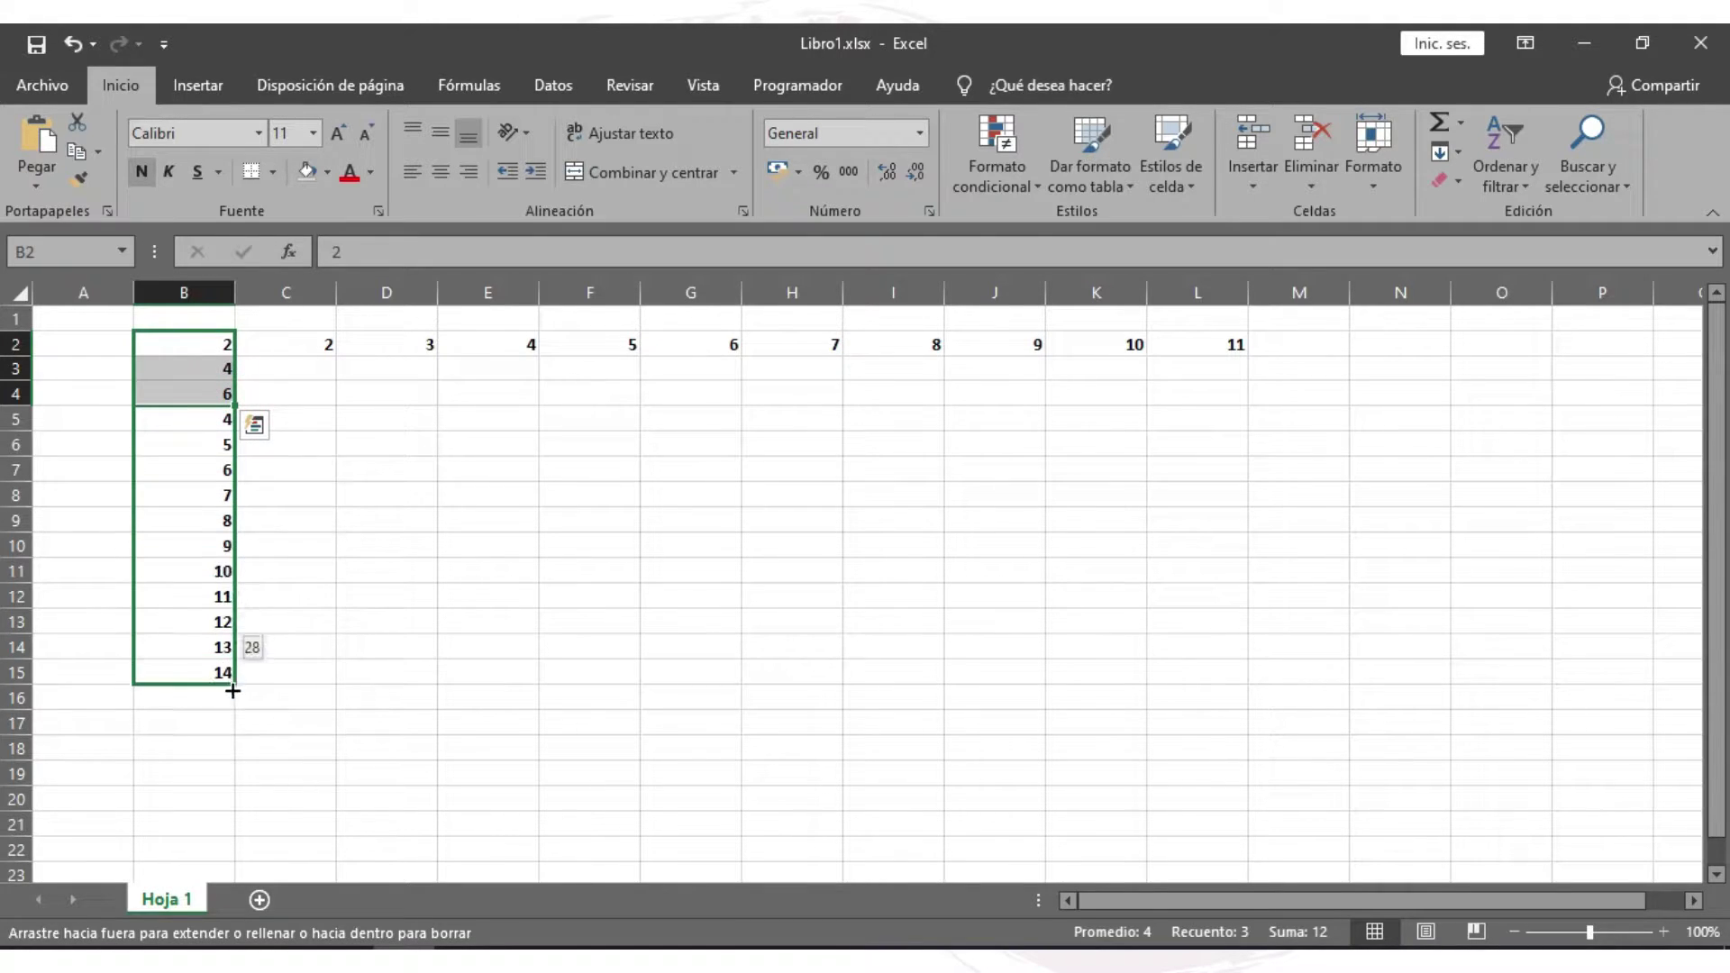
pyautogui.click(217, 419)
pyautogui.click(224, 445)
pyautogui.click(219, 518)
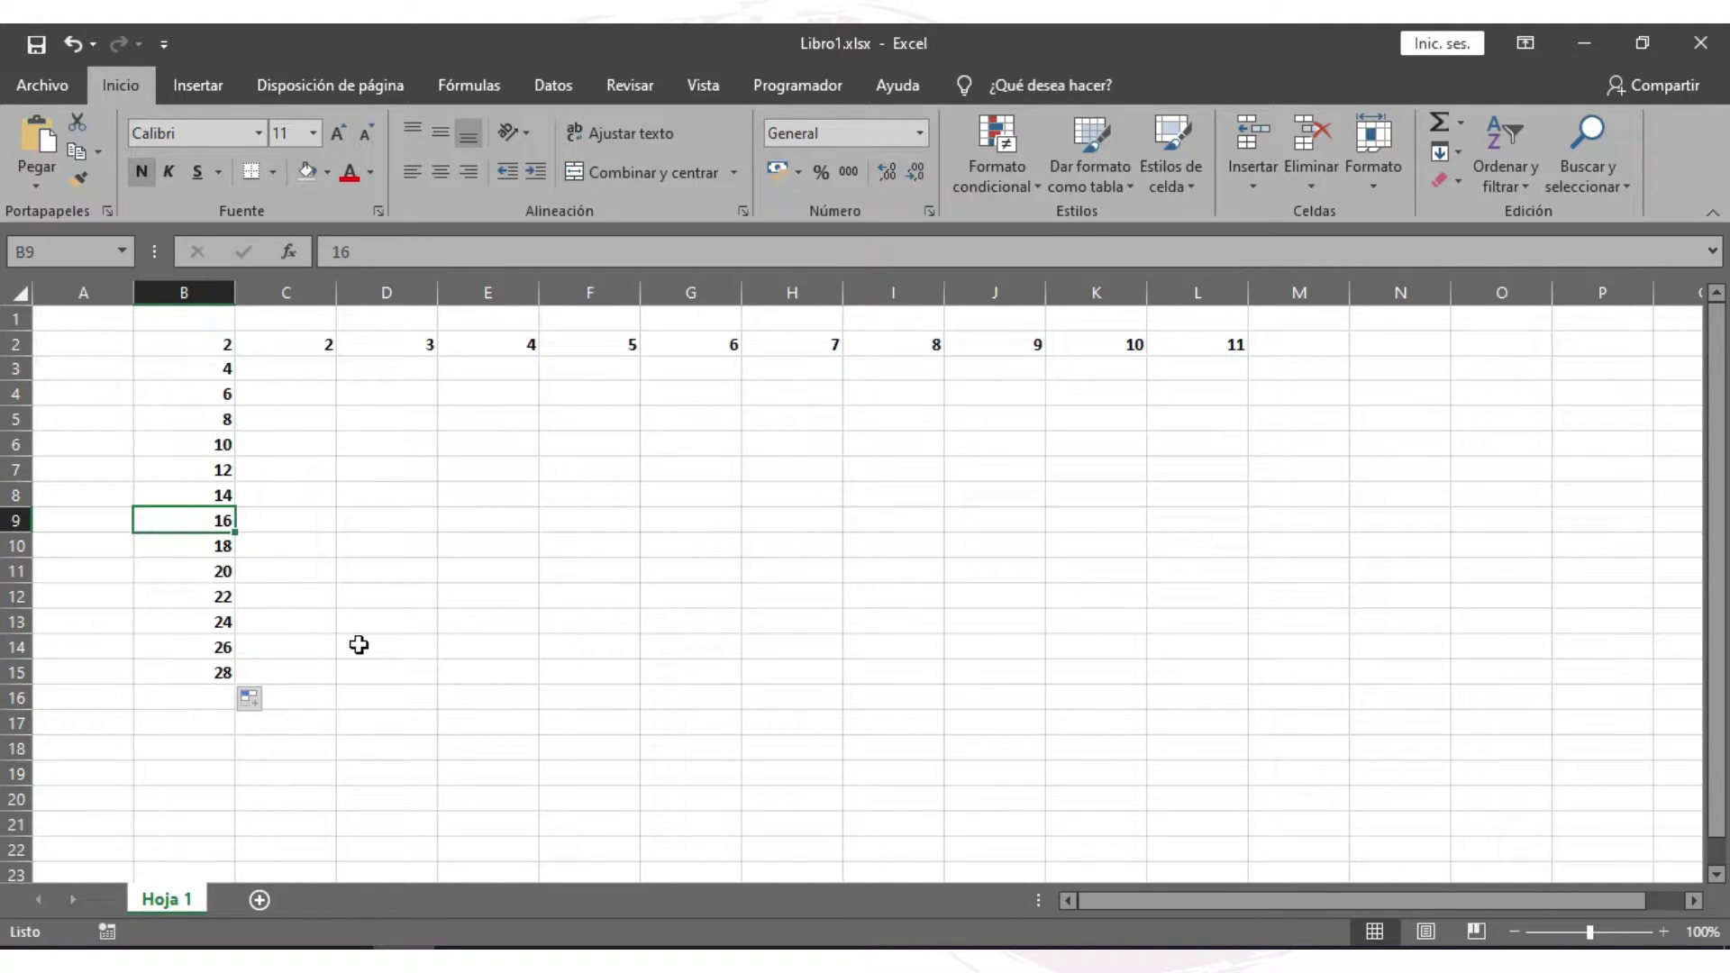
# - Enter Enero and Febrero in D3:D4 and fill month names down to D15
pyautogui.click(402, 365)
pyautogui.press('Delete')
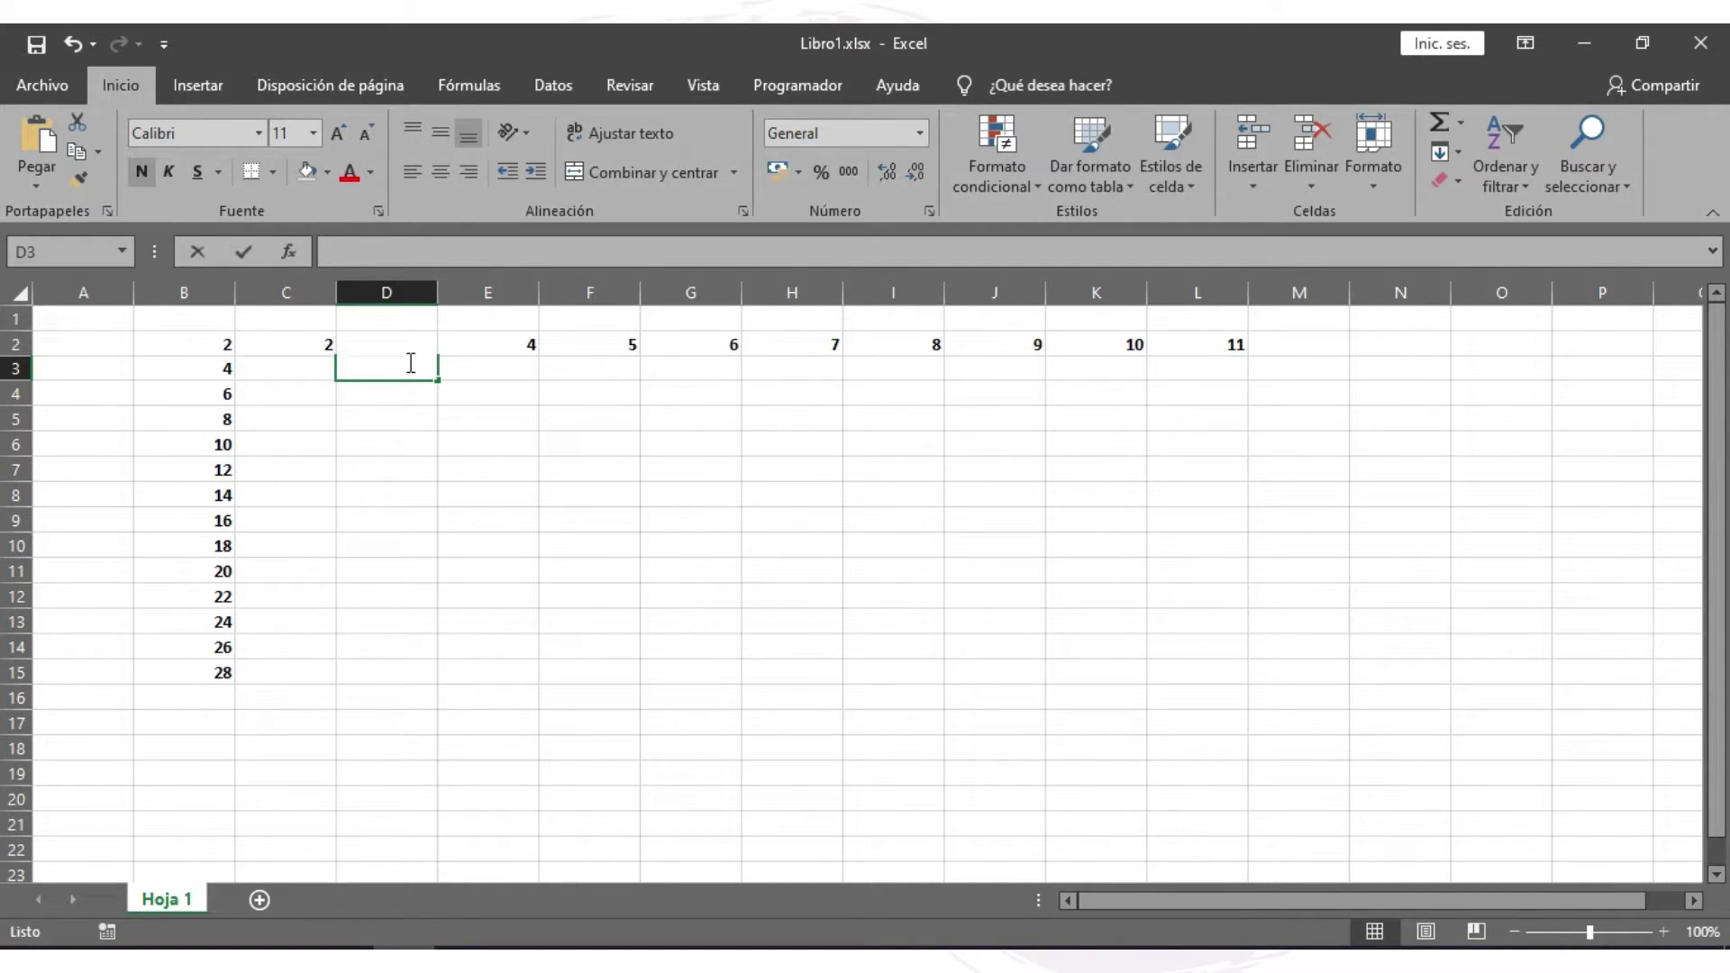
pyautogui.write('Enero Febrero')
pyautogui.press('Return')
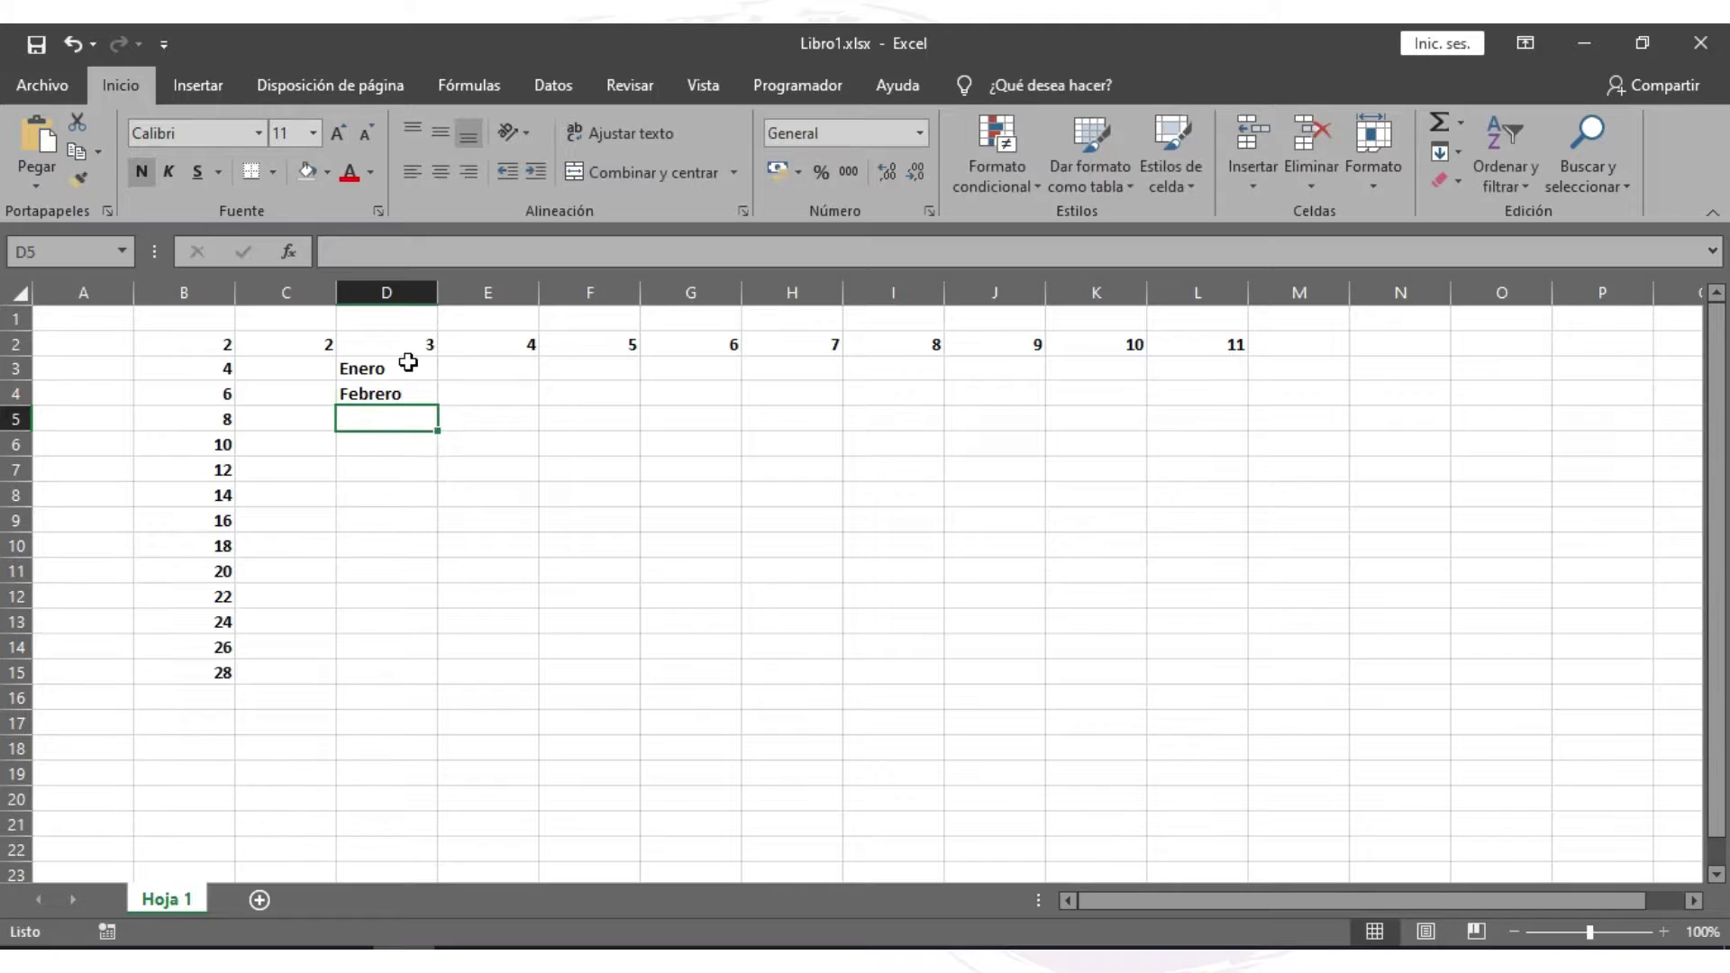
pyautogui.moveTo(407, 364); pyautogui.dragTo(438, 691)
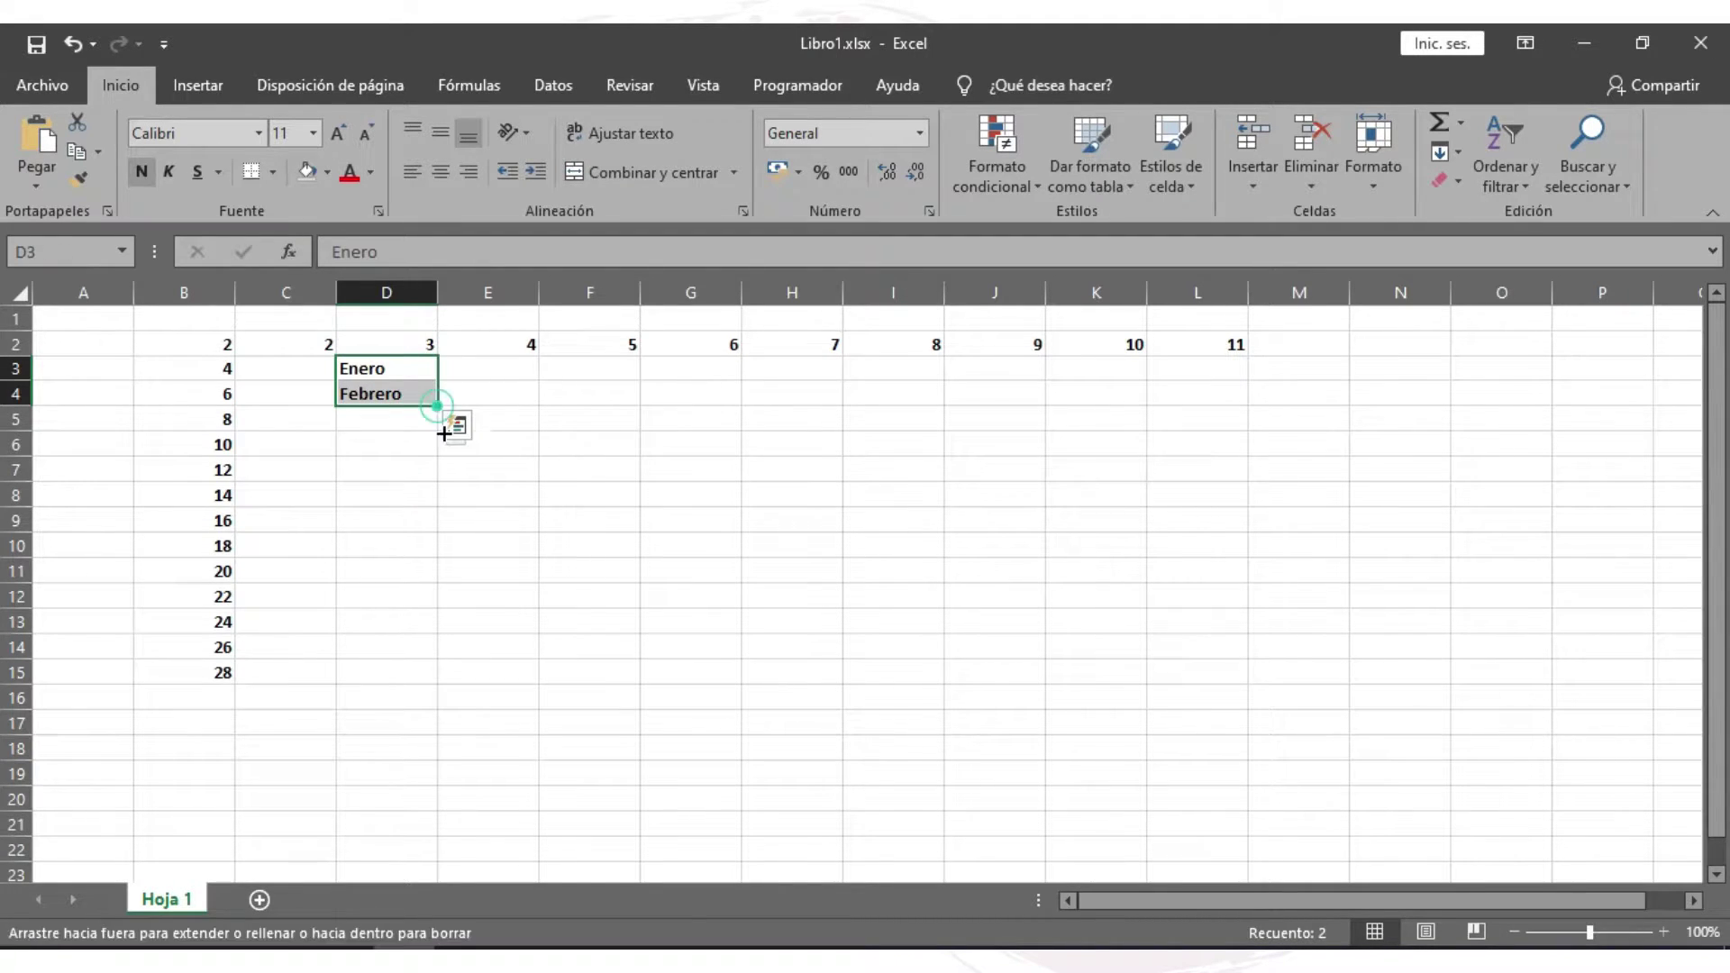
pyautogui.click(690, 545)
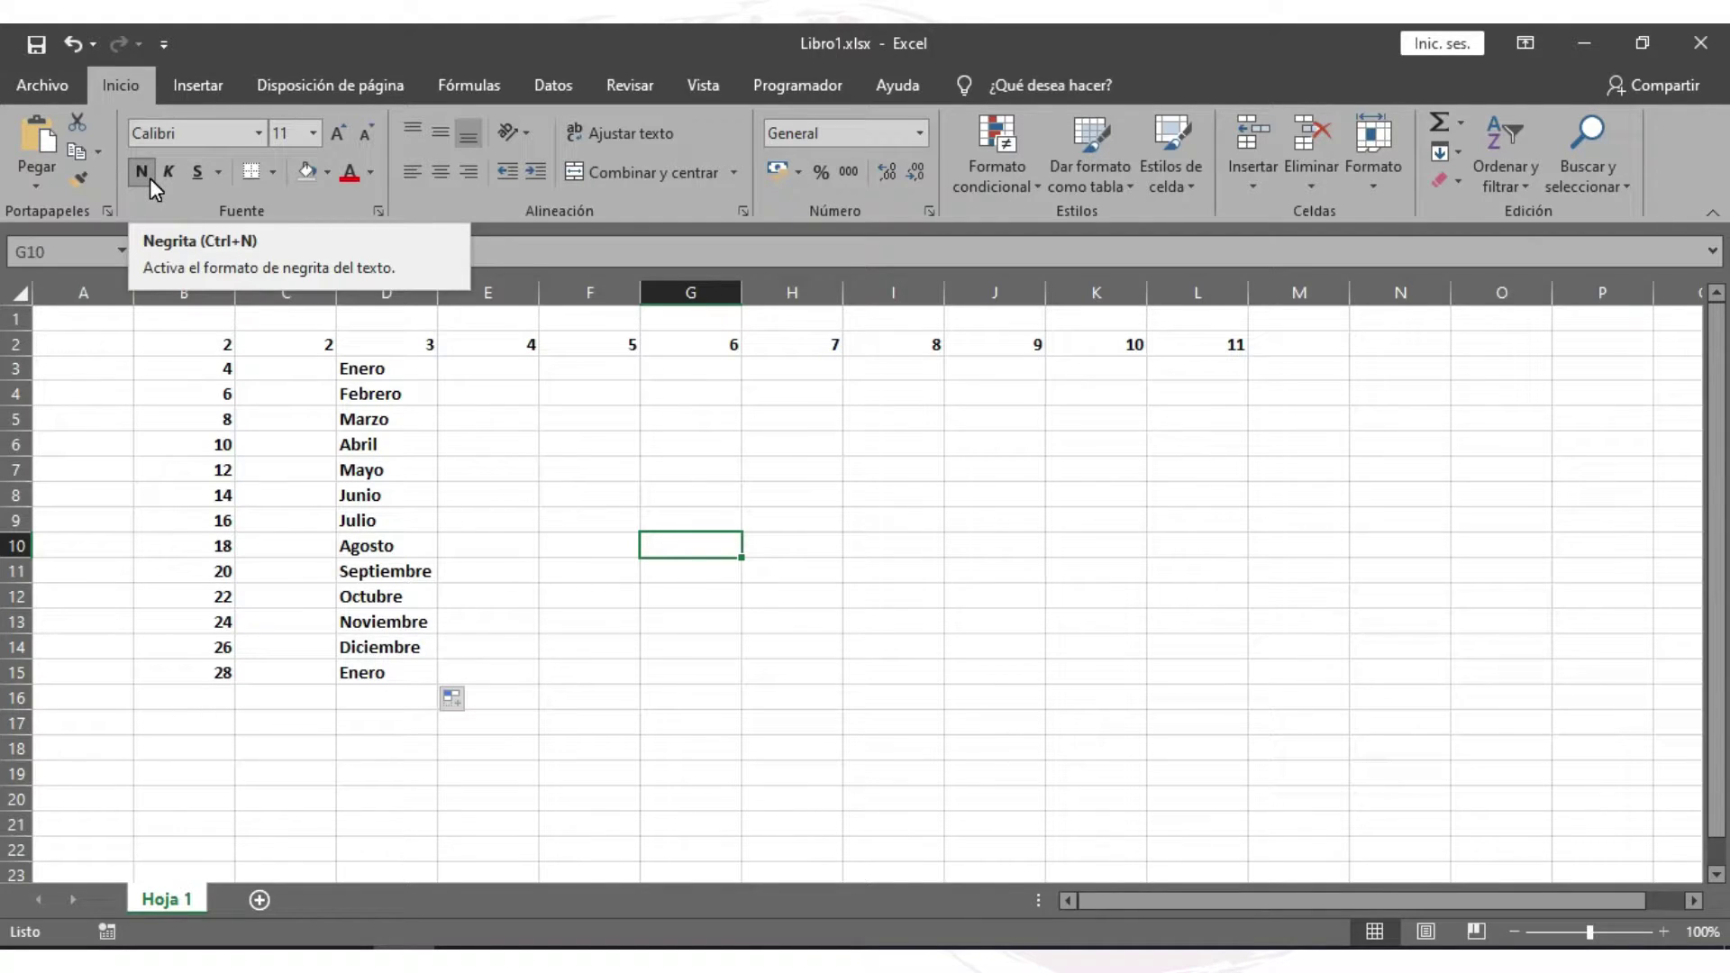
# - Italicize the numbers in B2:B15 with Ctrl+K
pyautogui.click(241, 399)
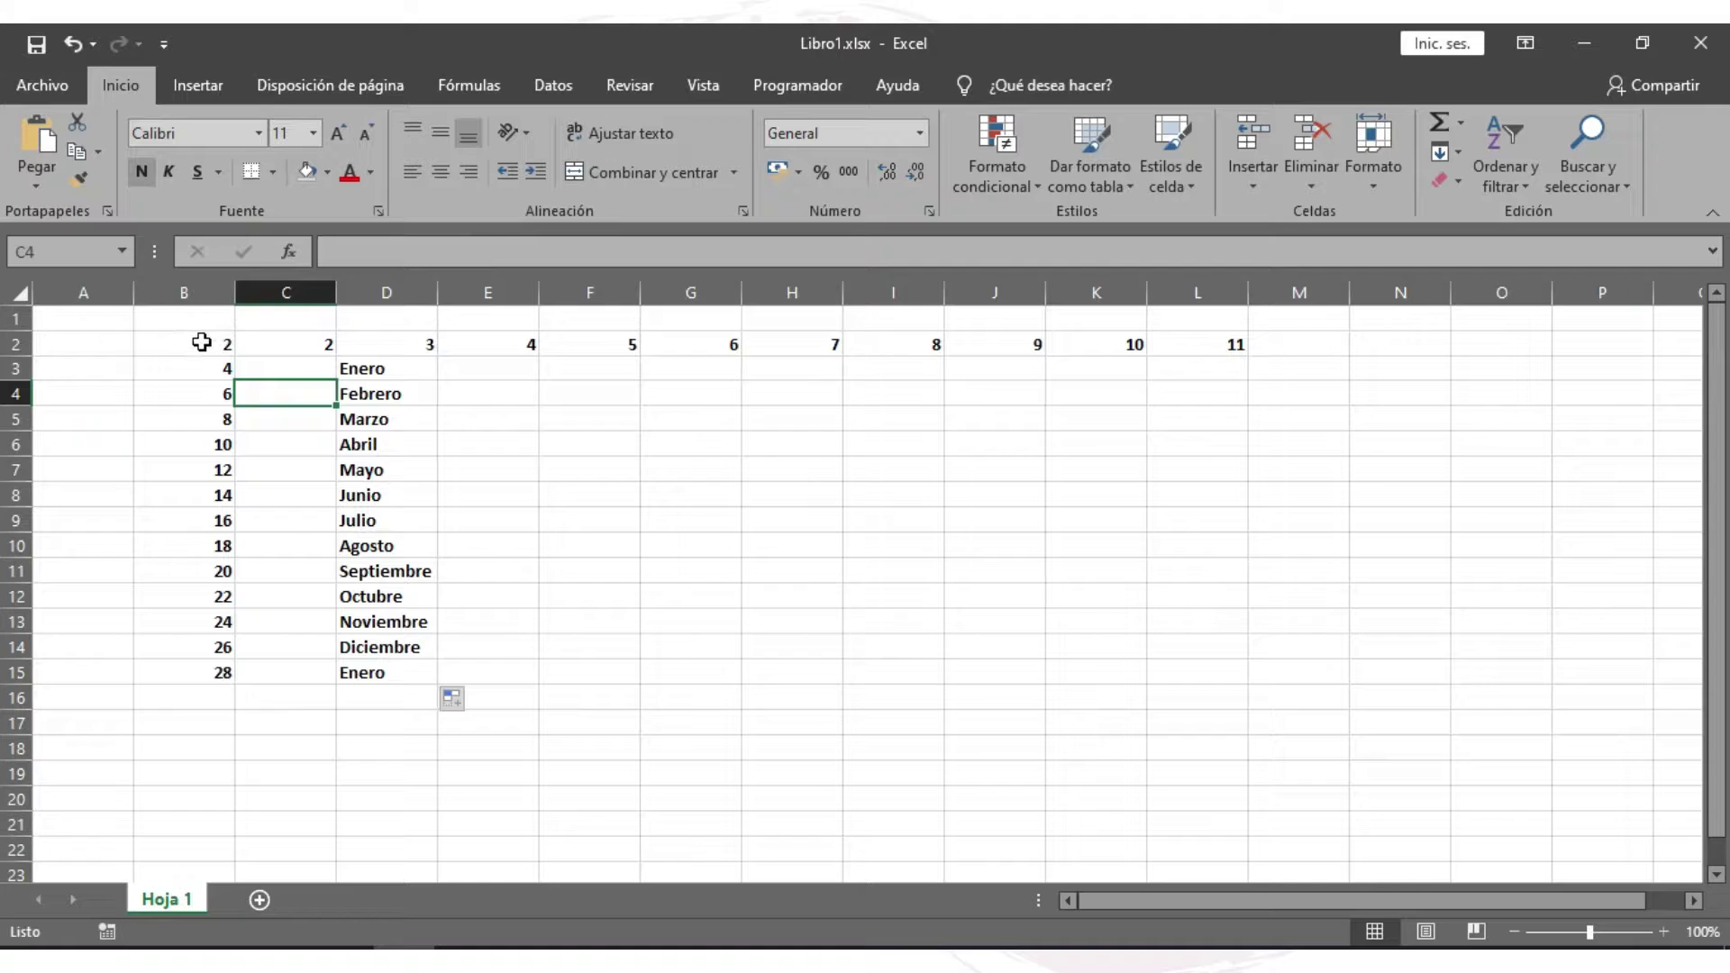
pyautogui.moveTo(201, 342); pyautogui.dragTo(200, 672)
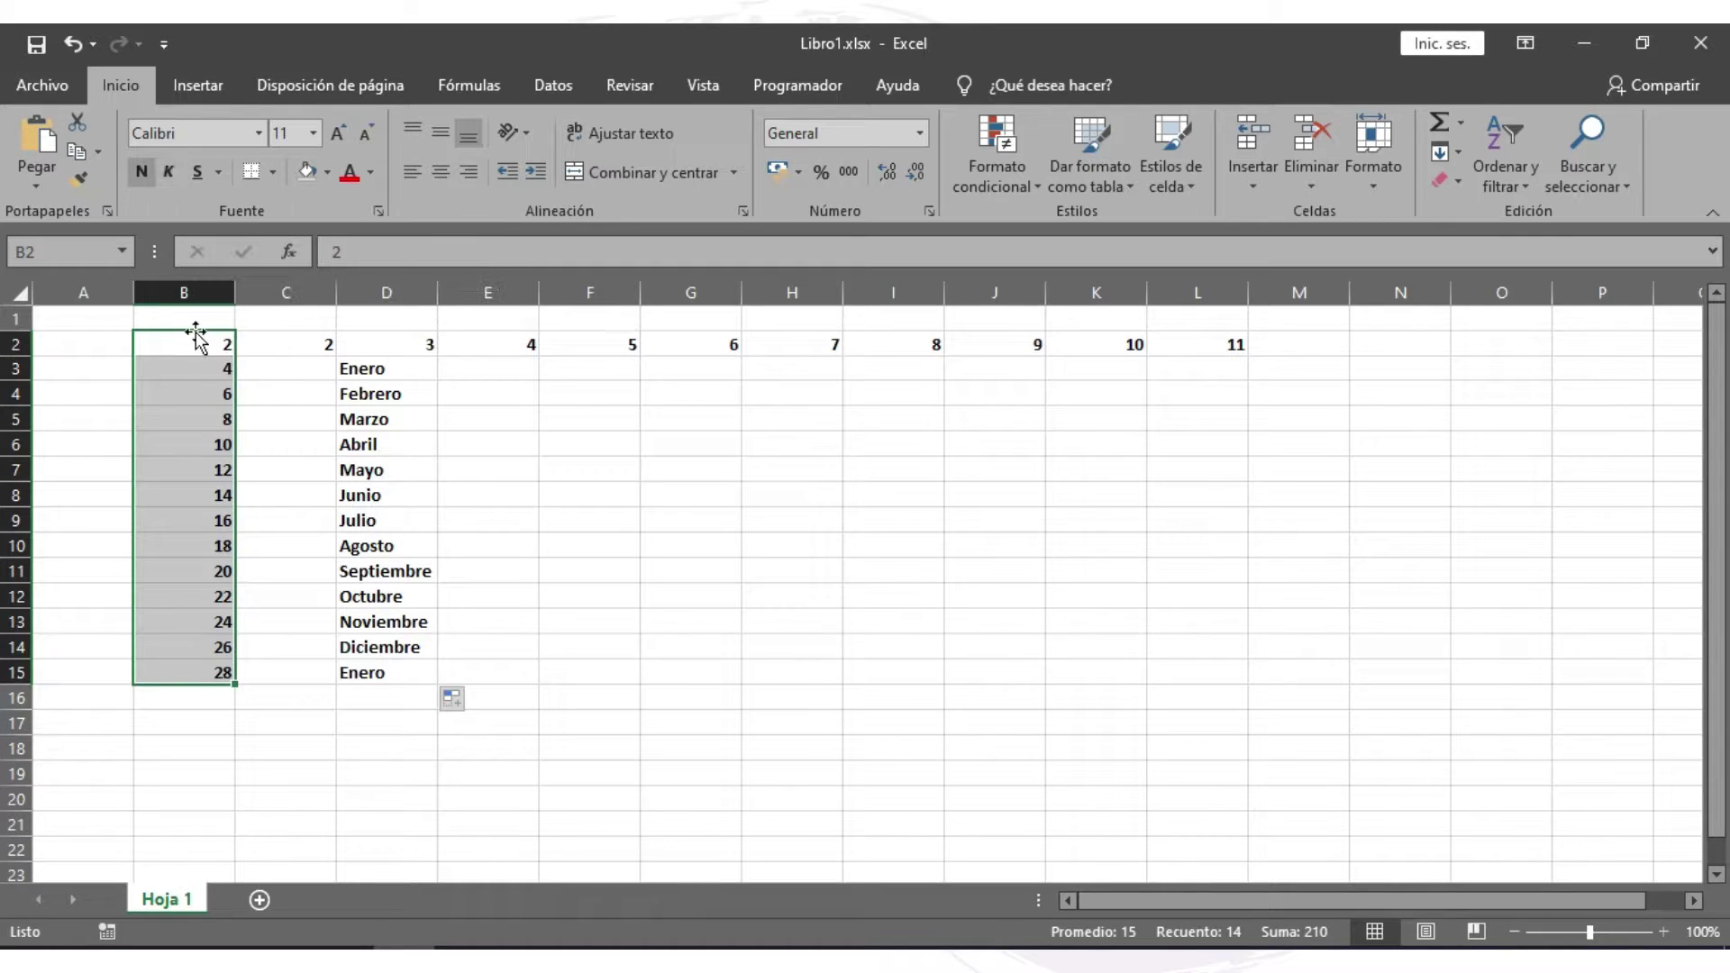
pyautogui.hotkey('ctrl', 'k')
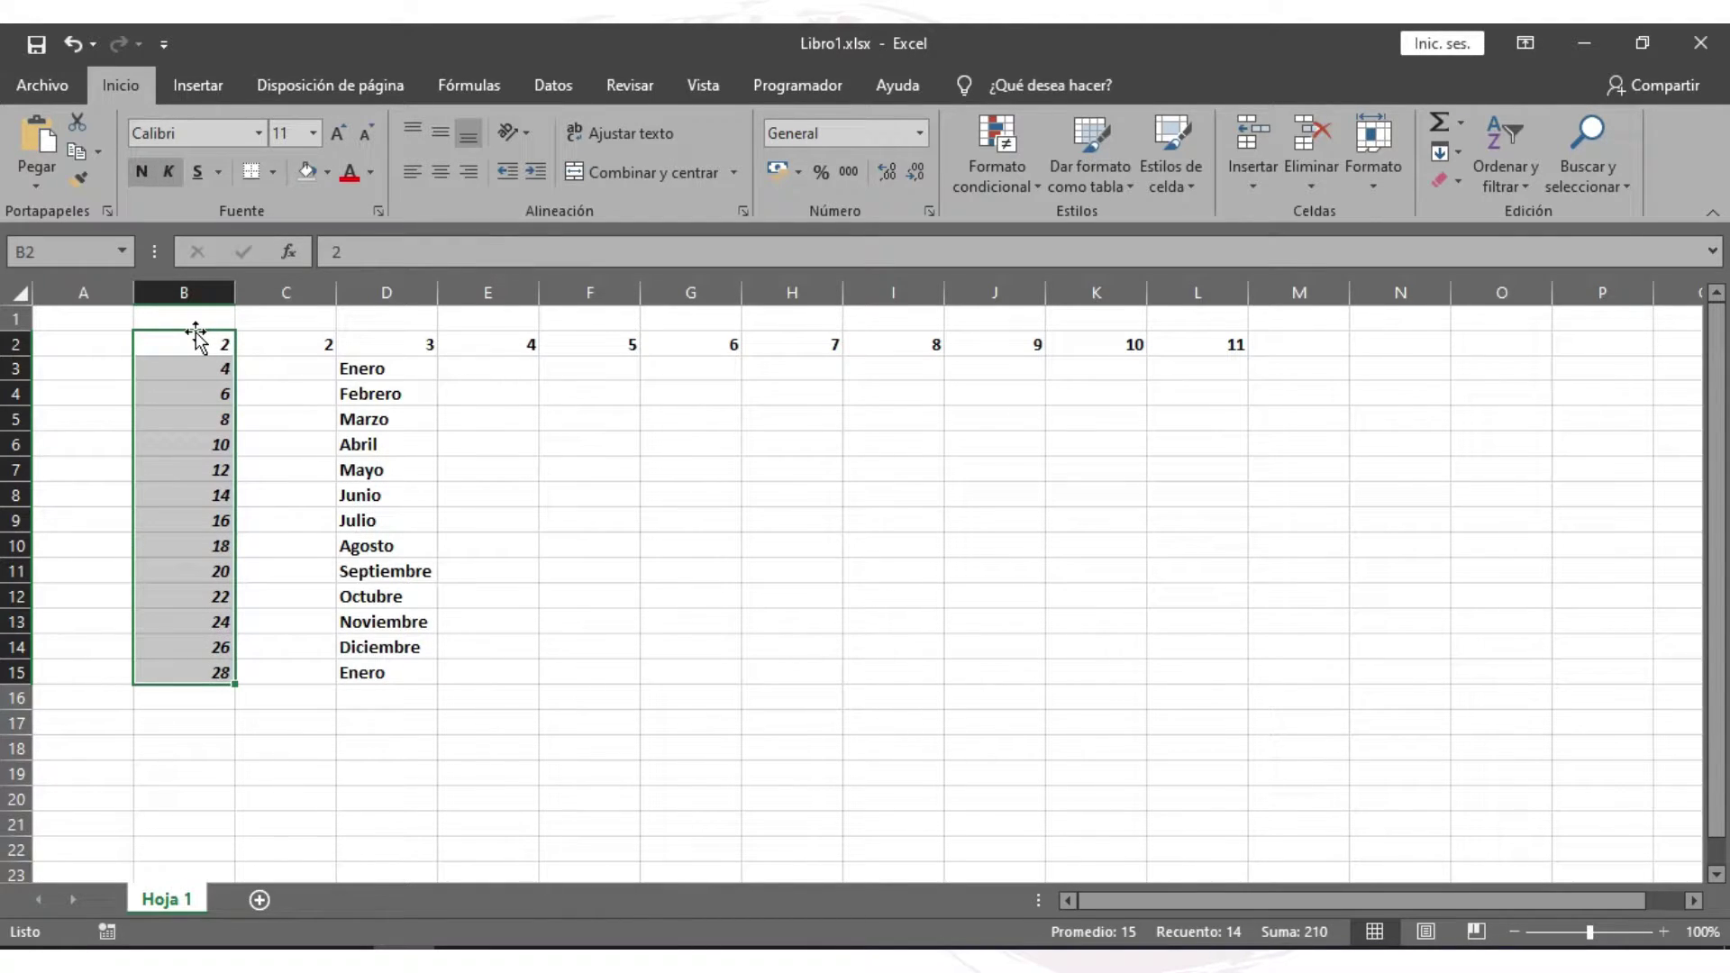
pyautogui.click(589, 469)
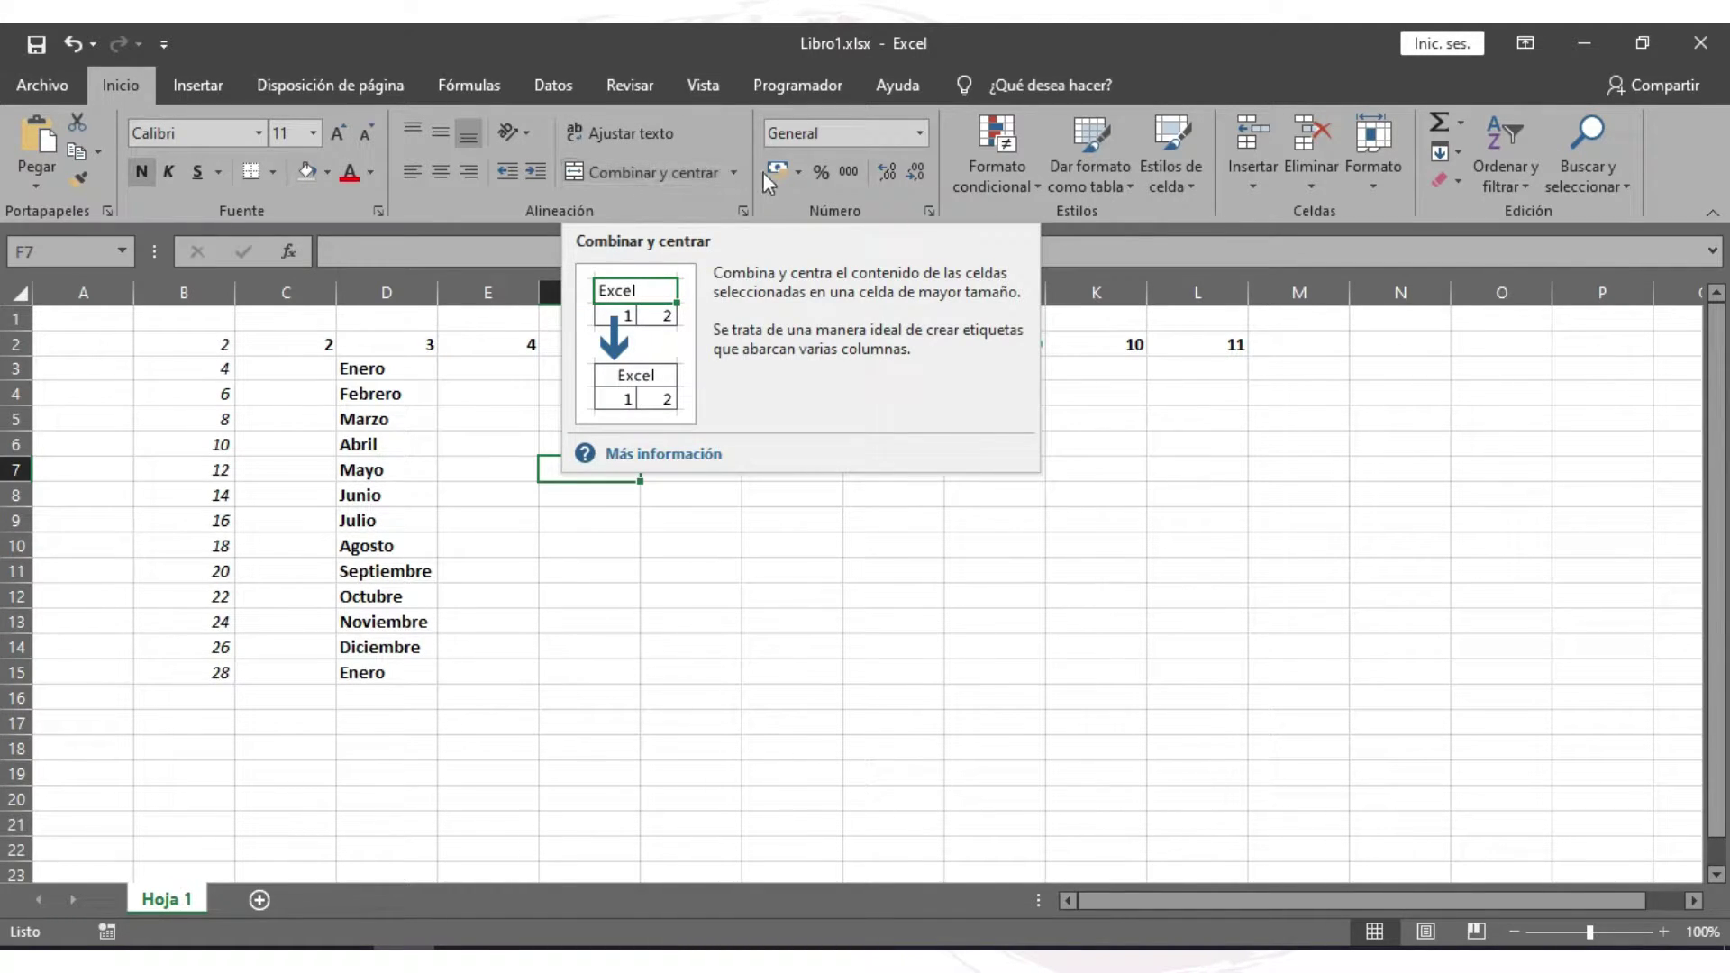
pyautogui.click(482, 521)
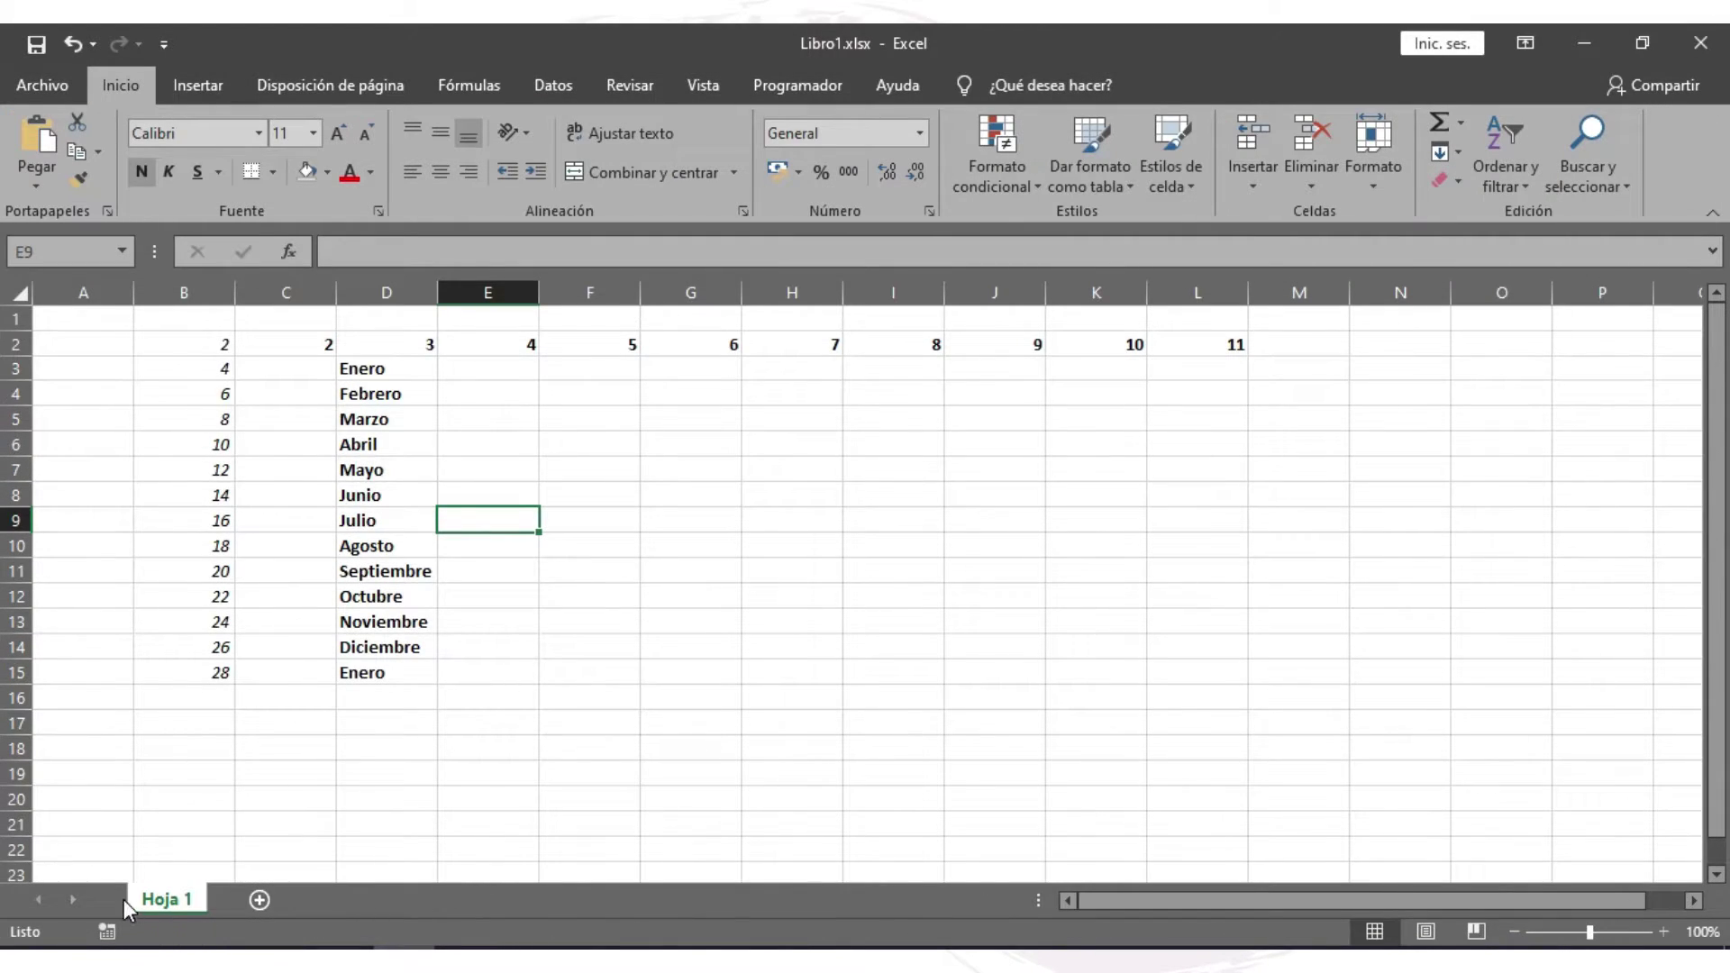
# - Rename sheet Hoja 1 to 'inicial'
pyautogui.doubleClick(174, 901)
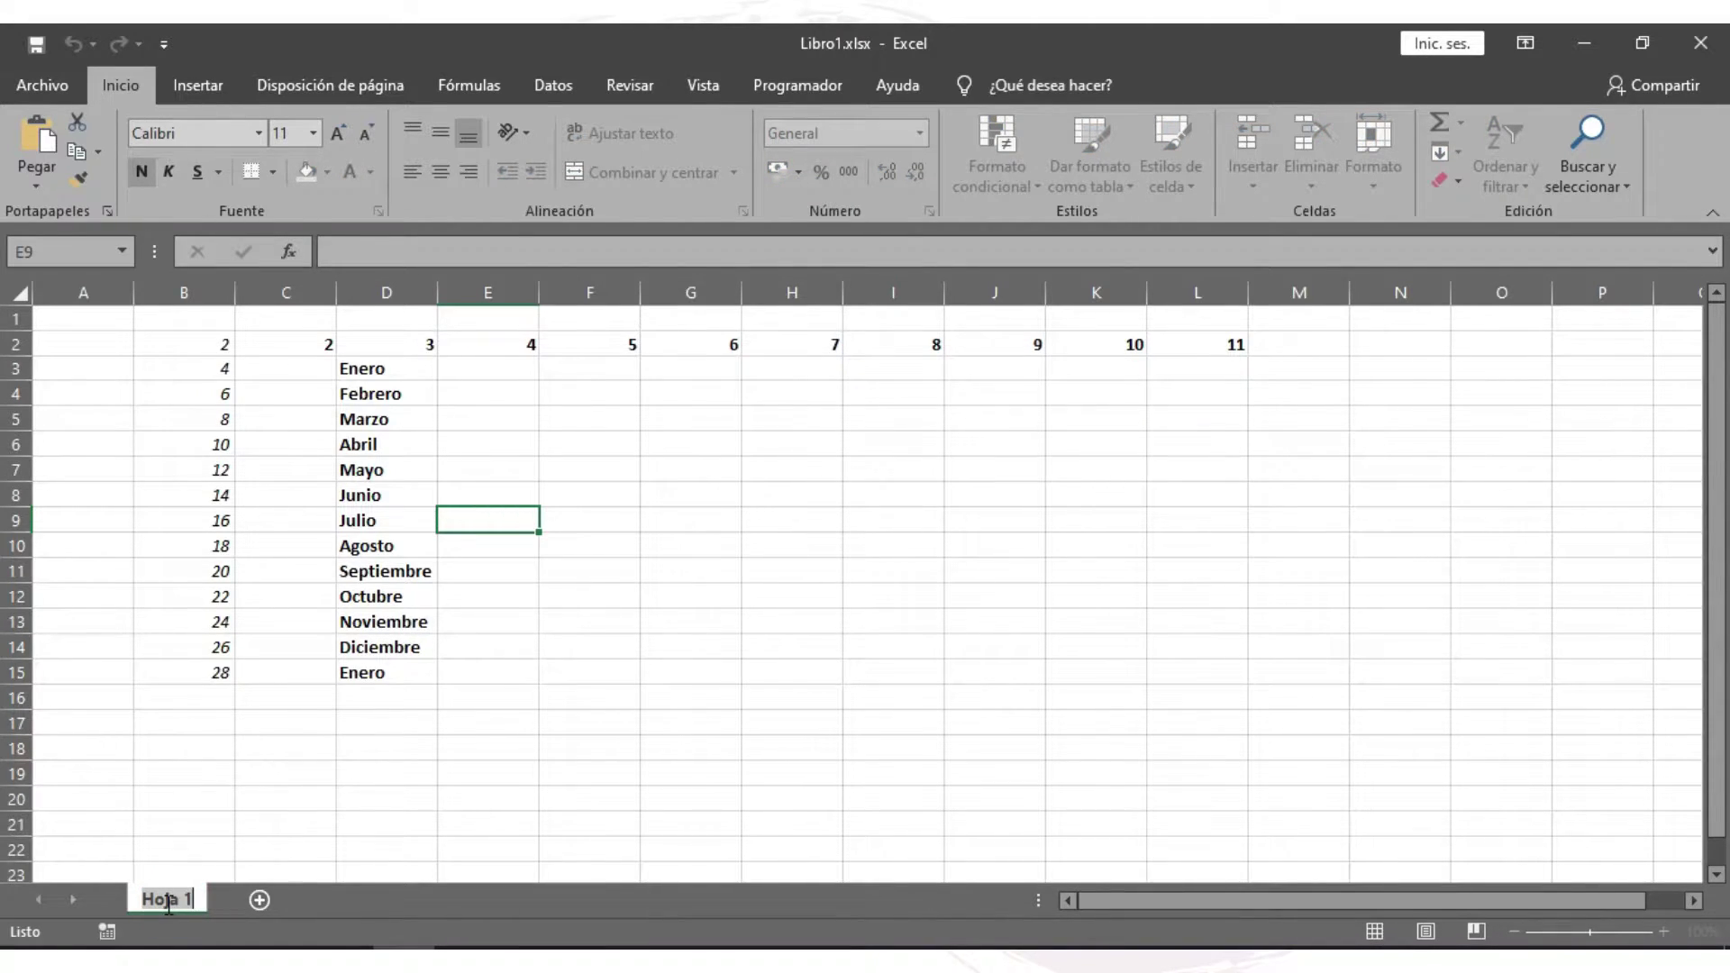
pyautogui.write('inicial')
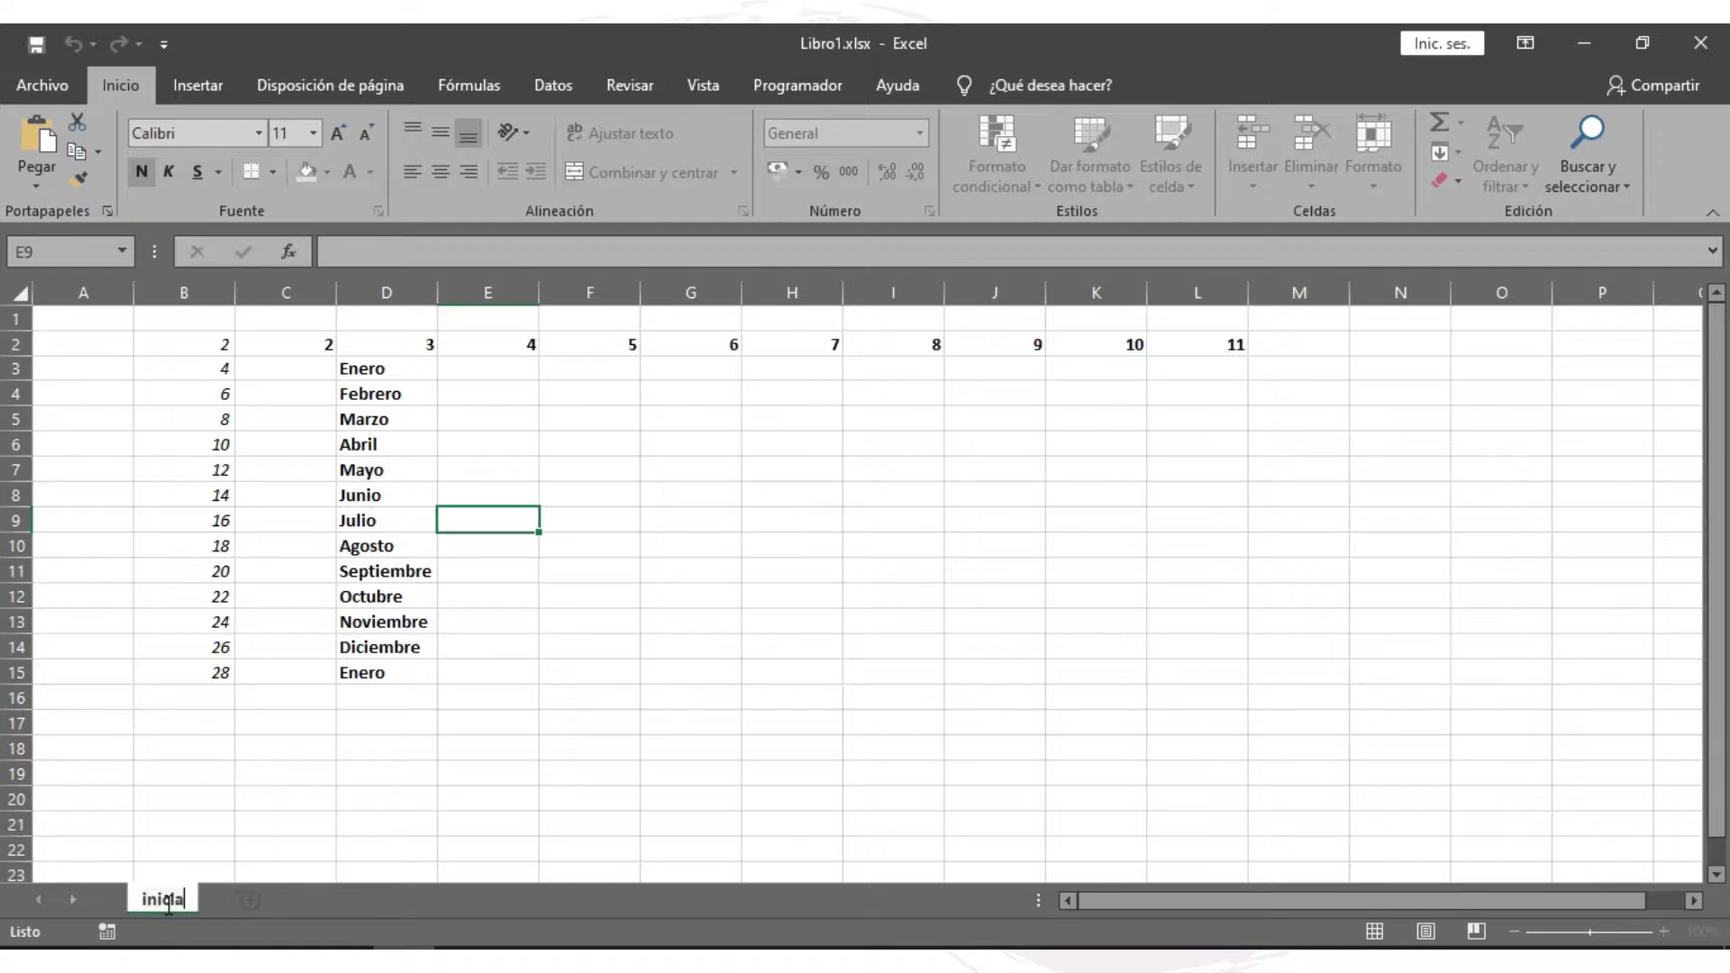
pyautogui.click(286, 849)
# - Insert a new blank worksheet and name it 'asda'
pyautogui.rightClick(168, 900)
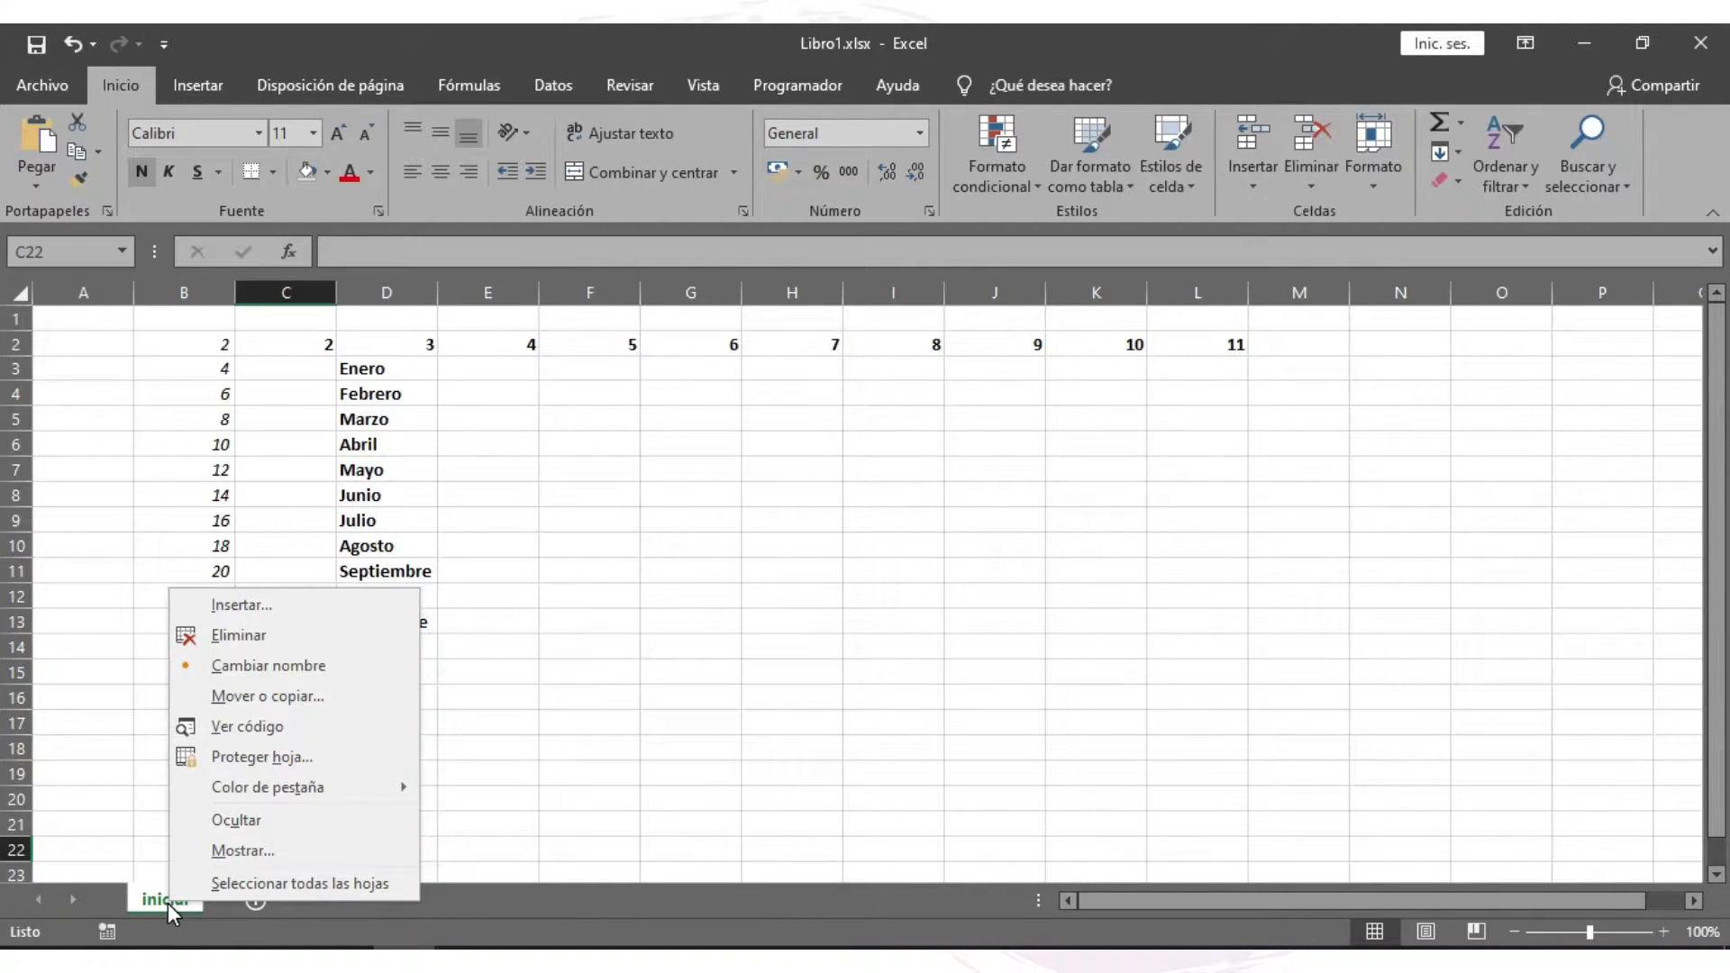
pyautogui.click(270, 605)
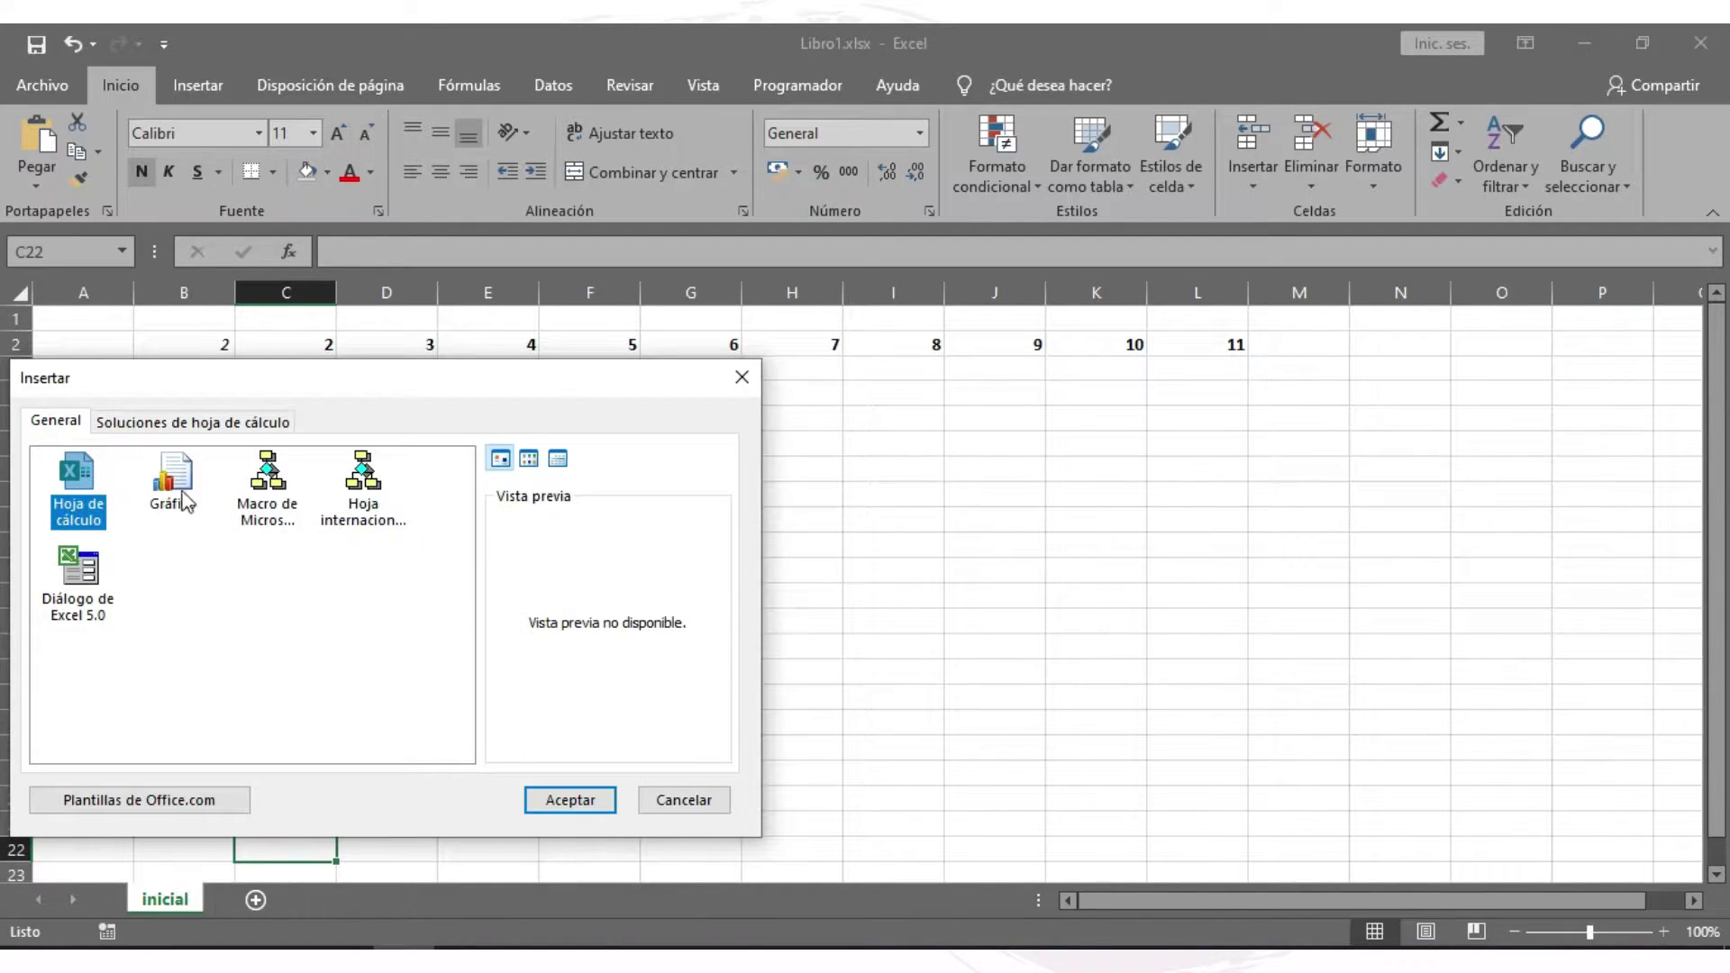
pyautogui.click(572, 800)
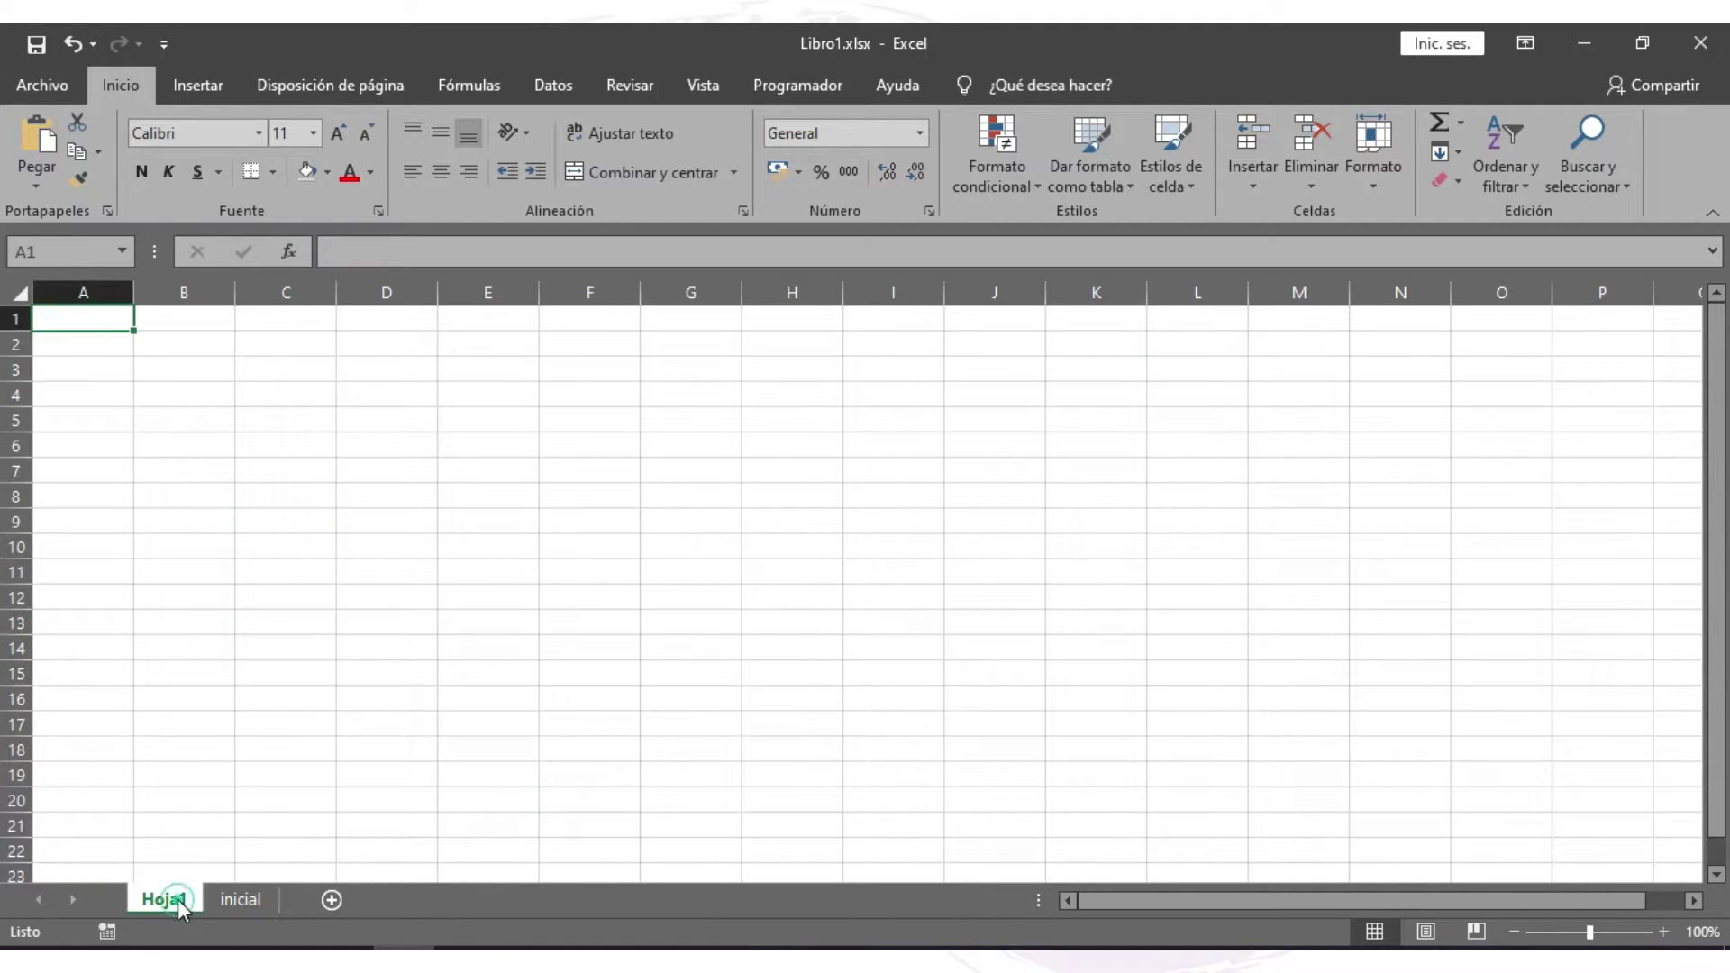
pyautogui.doubleClick(177, 899)
pyautogui.write('asda')
pyautogui.click(230, 800)
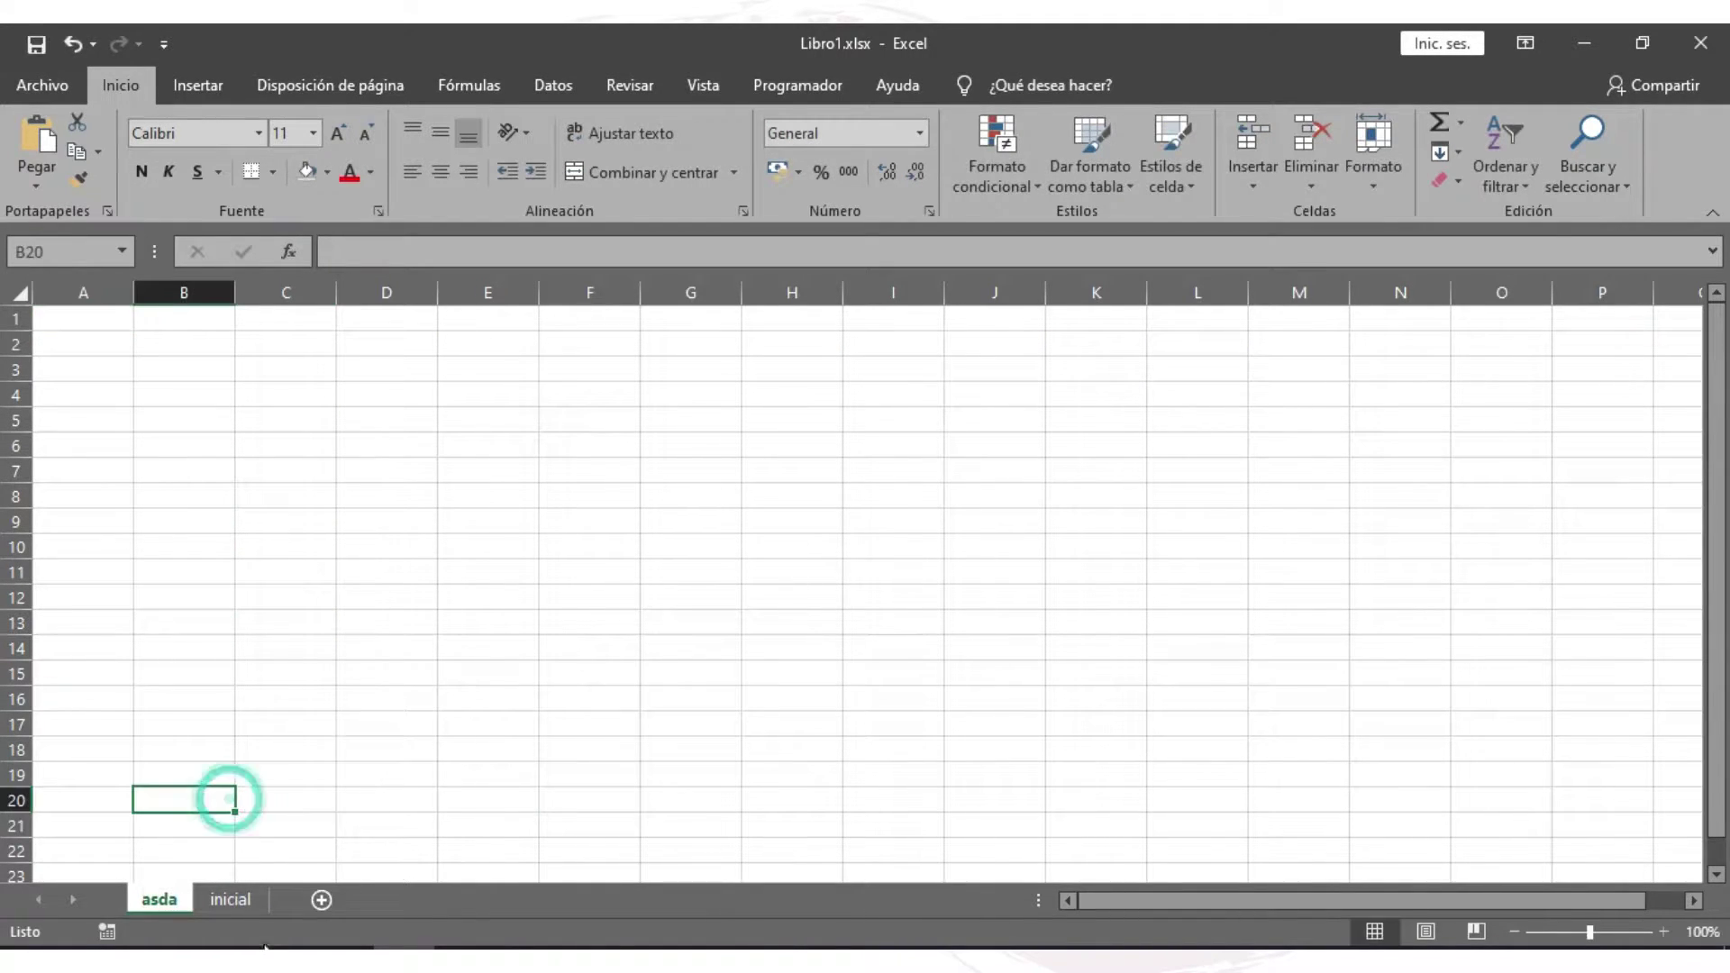
# - Add three more blank sheets with the new-sheet button
pyautogui.click(323, 900)
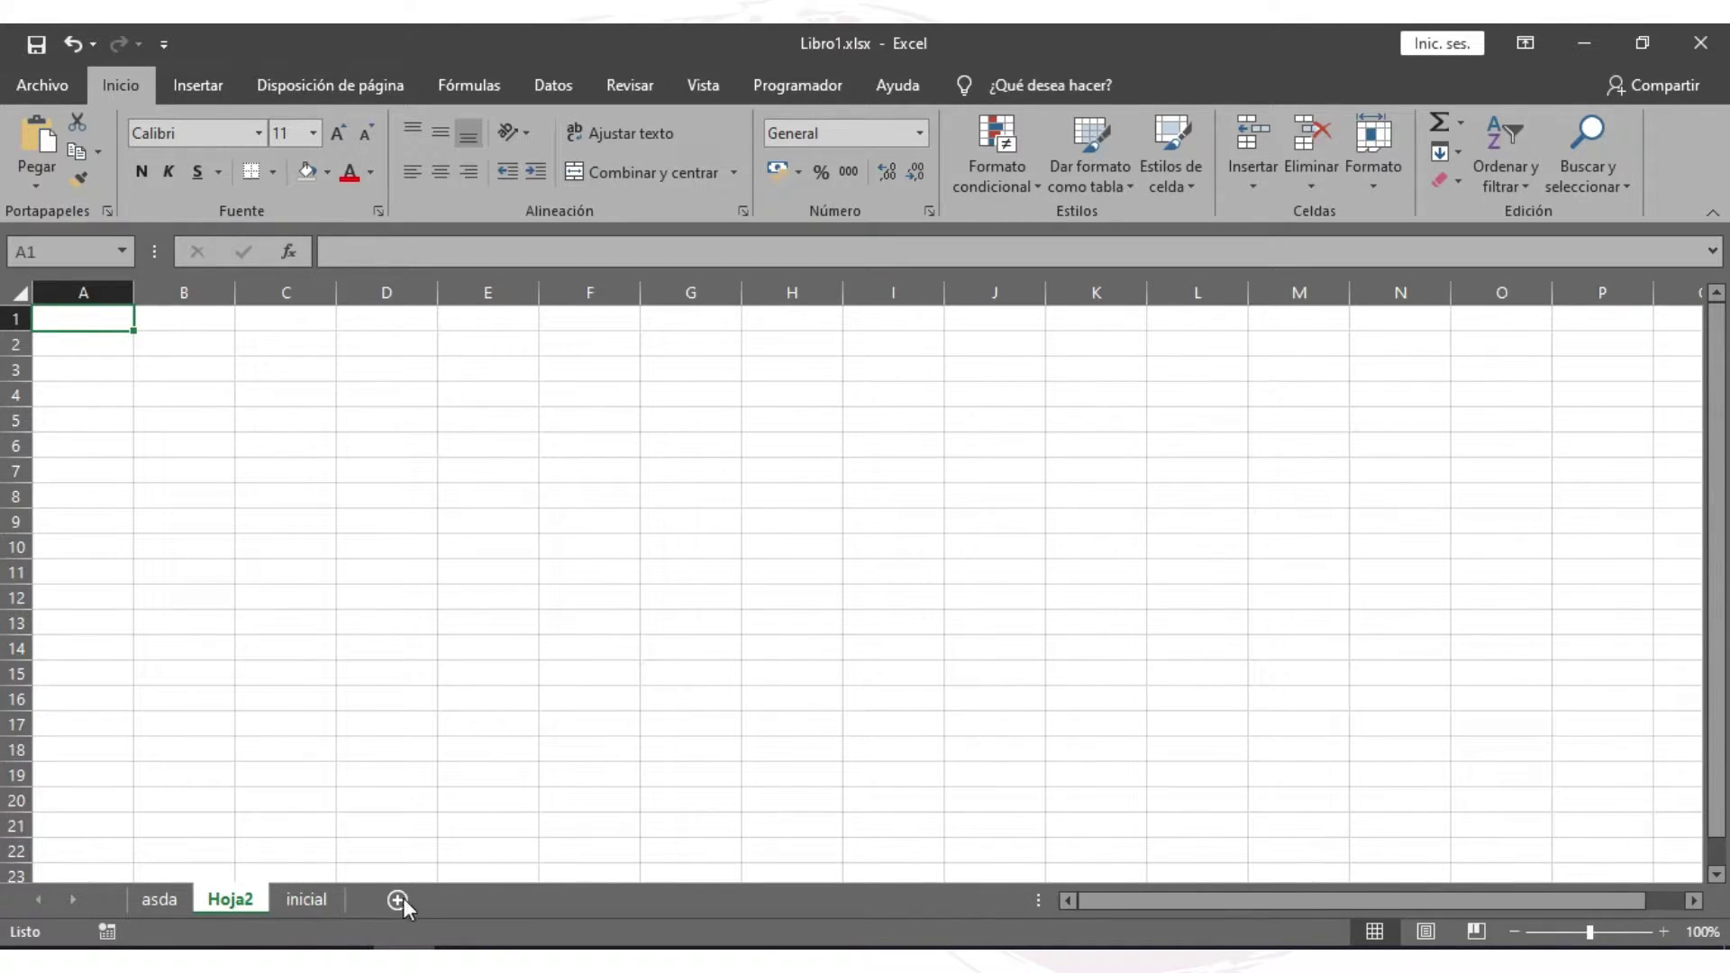
pyautogui.click(393, 905)
pyautogui.click(391, 908)
pyautogui.click(472, 903)
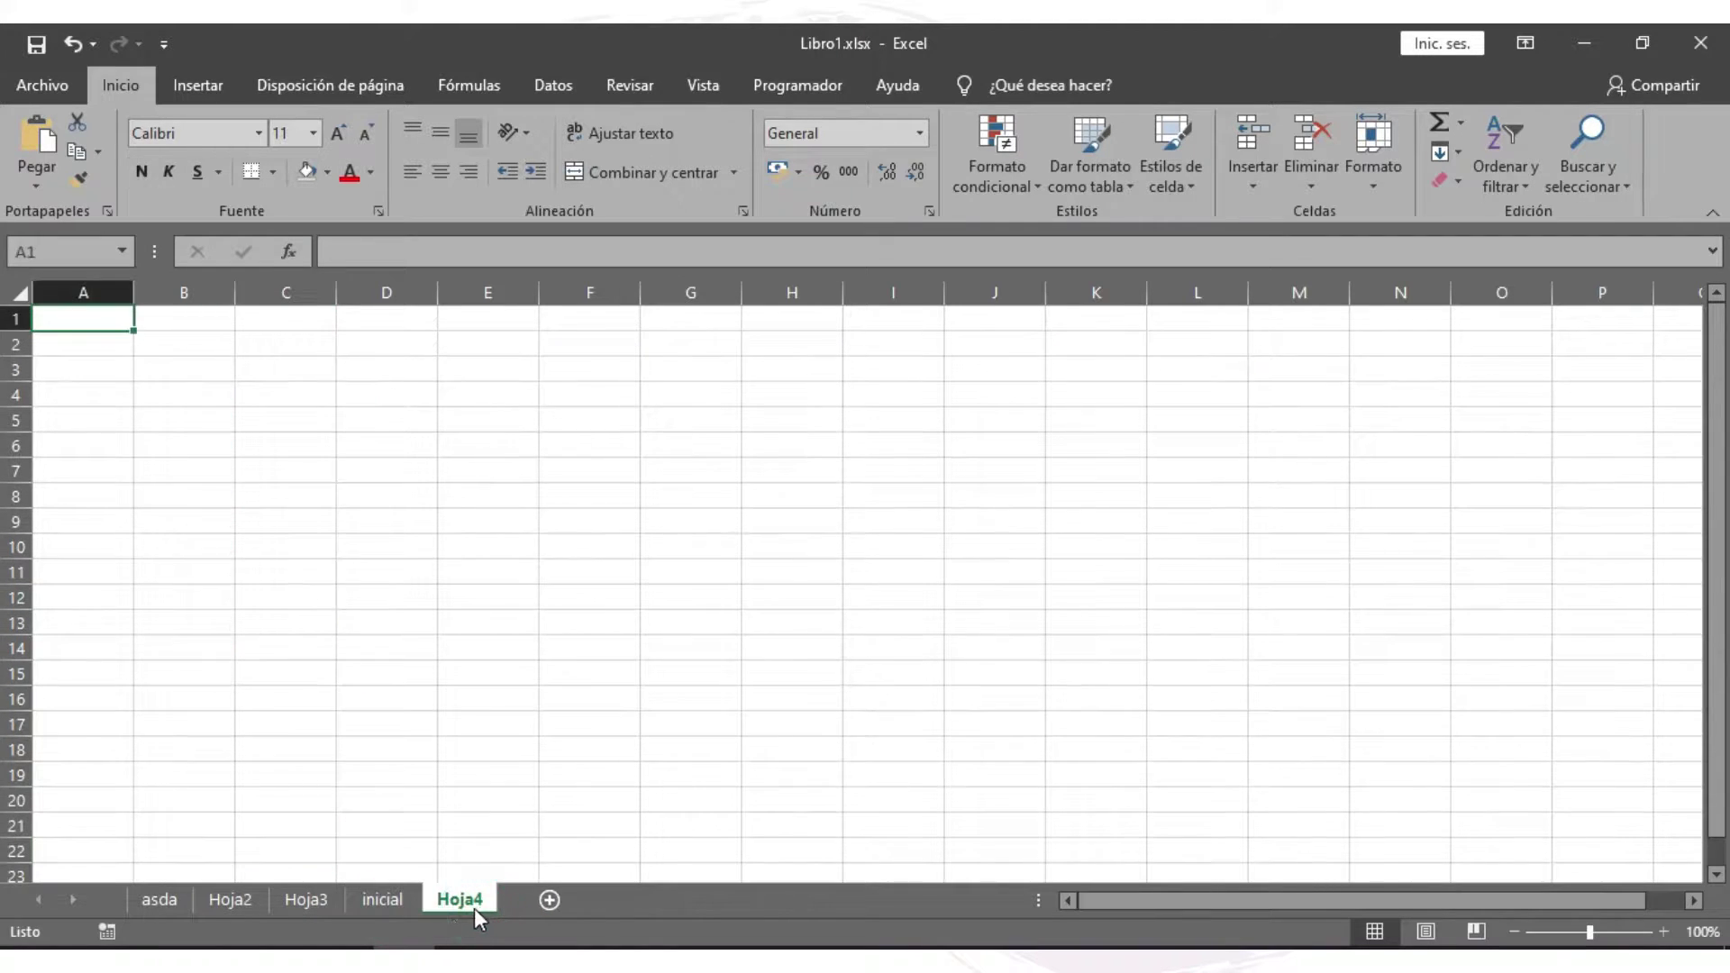
pyautogui.click(401, 906)
# - Duplicate inicial via Mover o copiar with Crear una copia, placed before inicial
pyautogui.rightClick(397, 905)
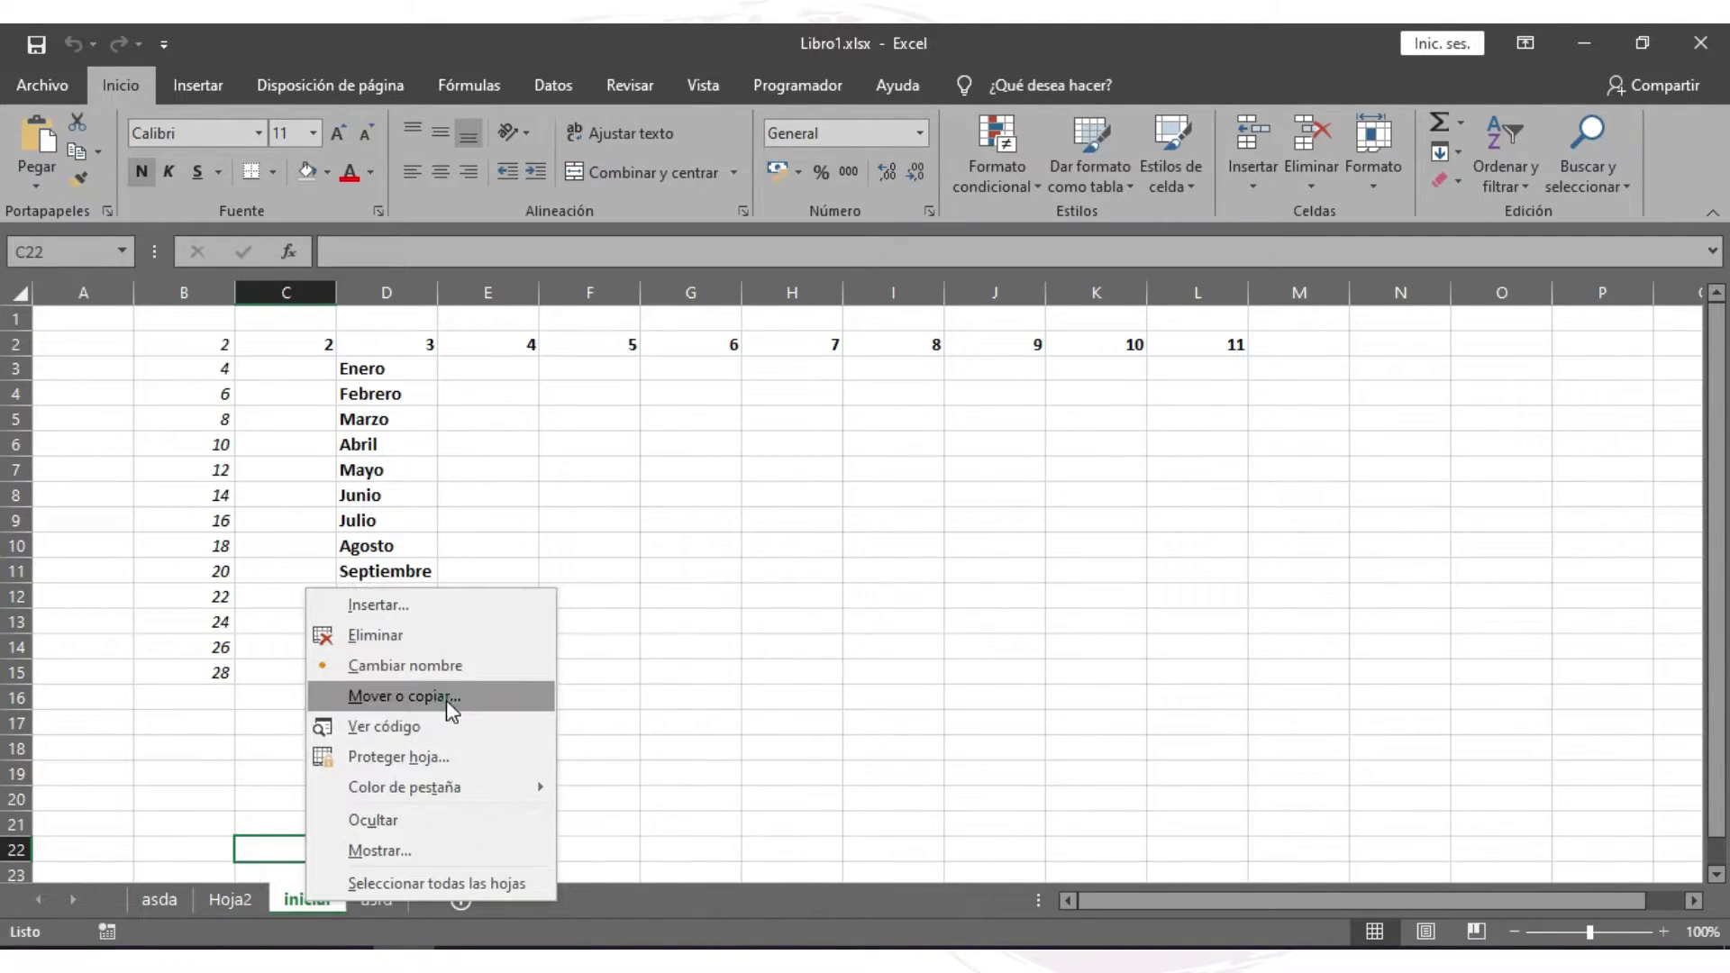
pyautogui.click(444, 700)
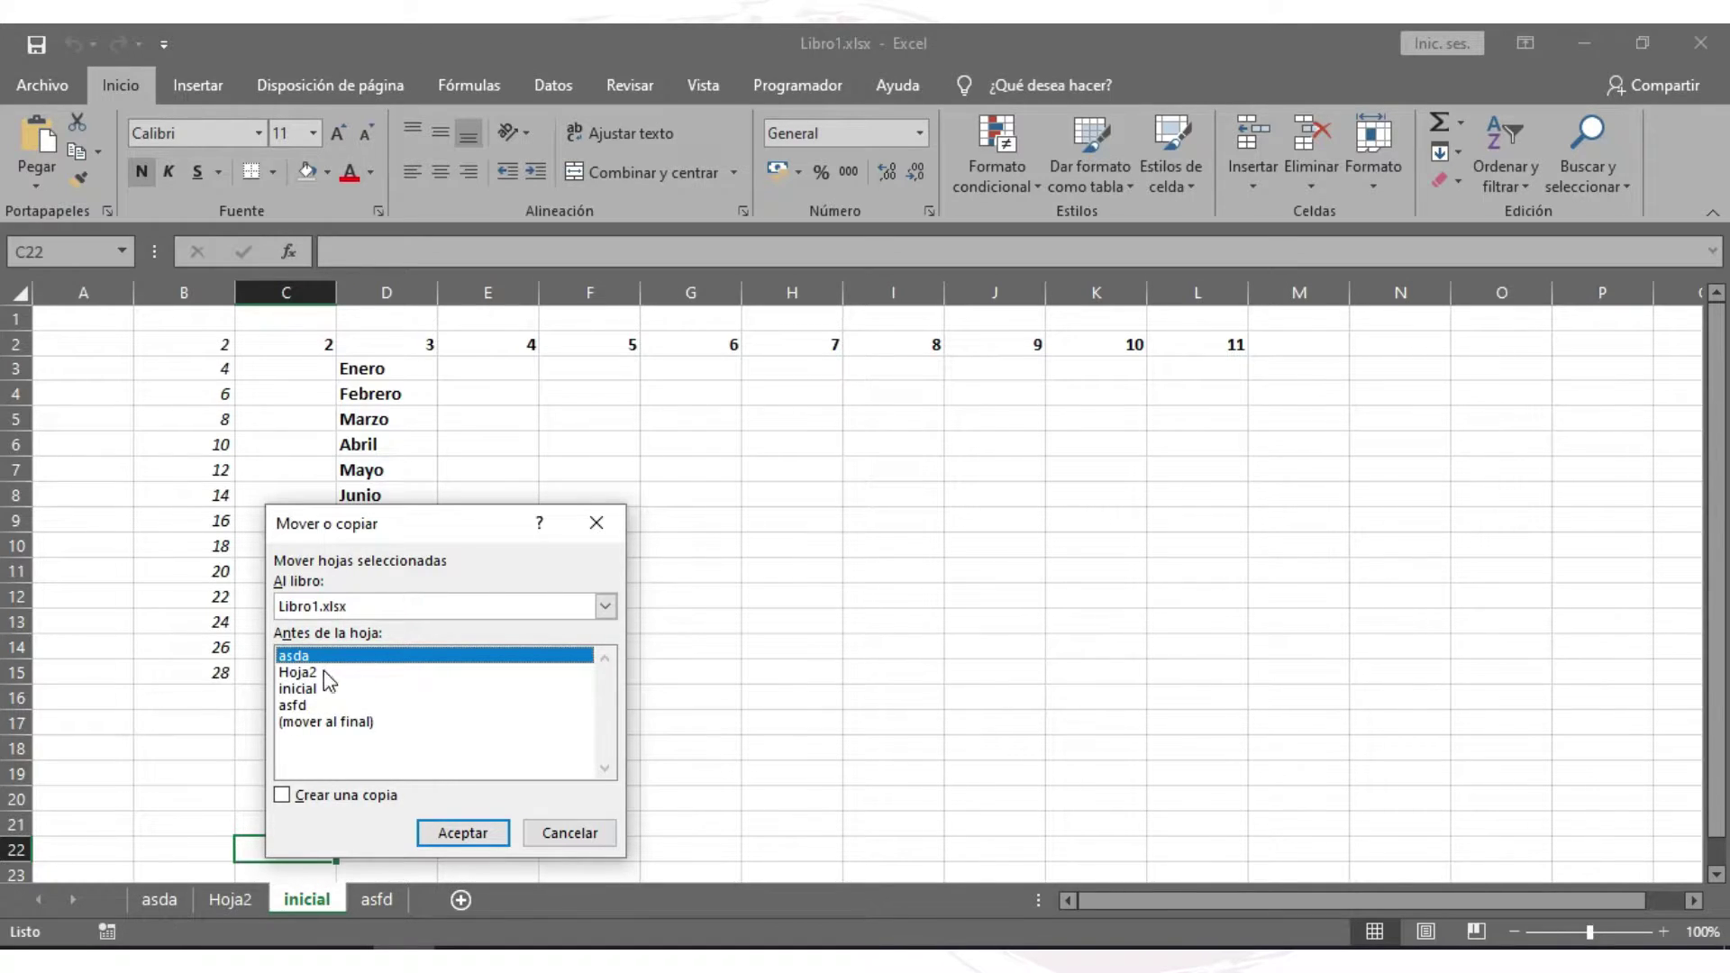
pyautogui.click(323, 689)
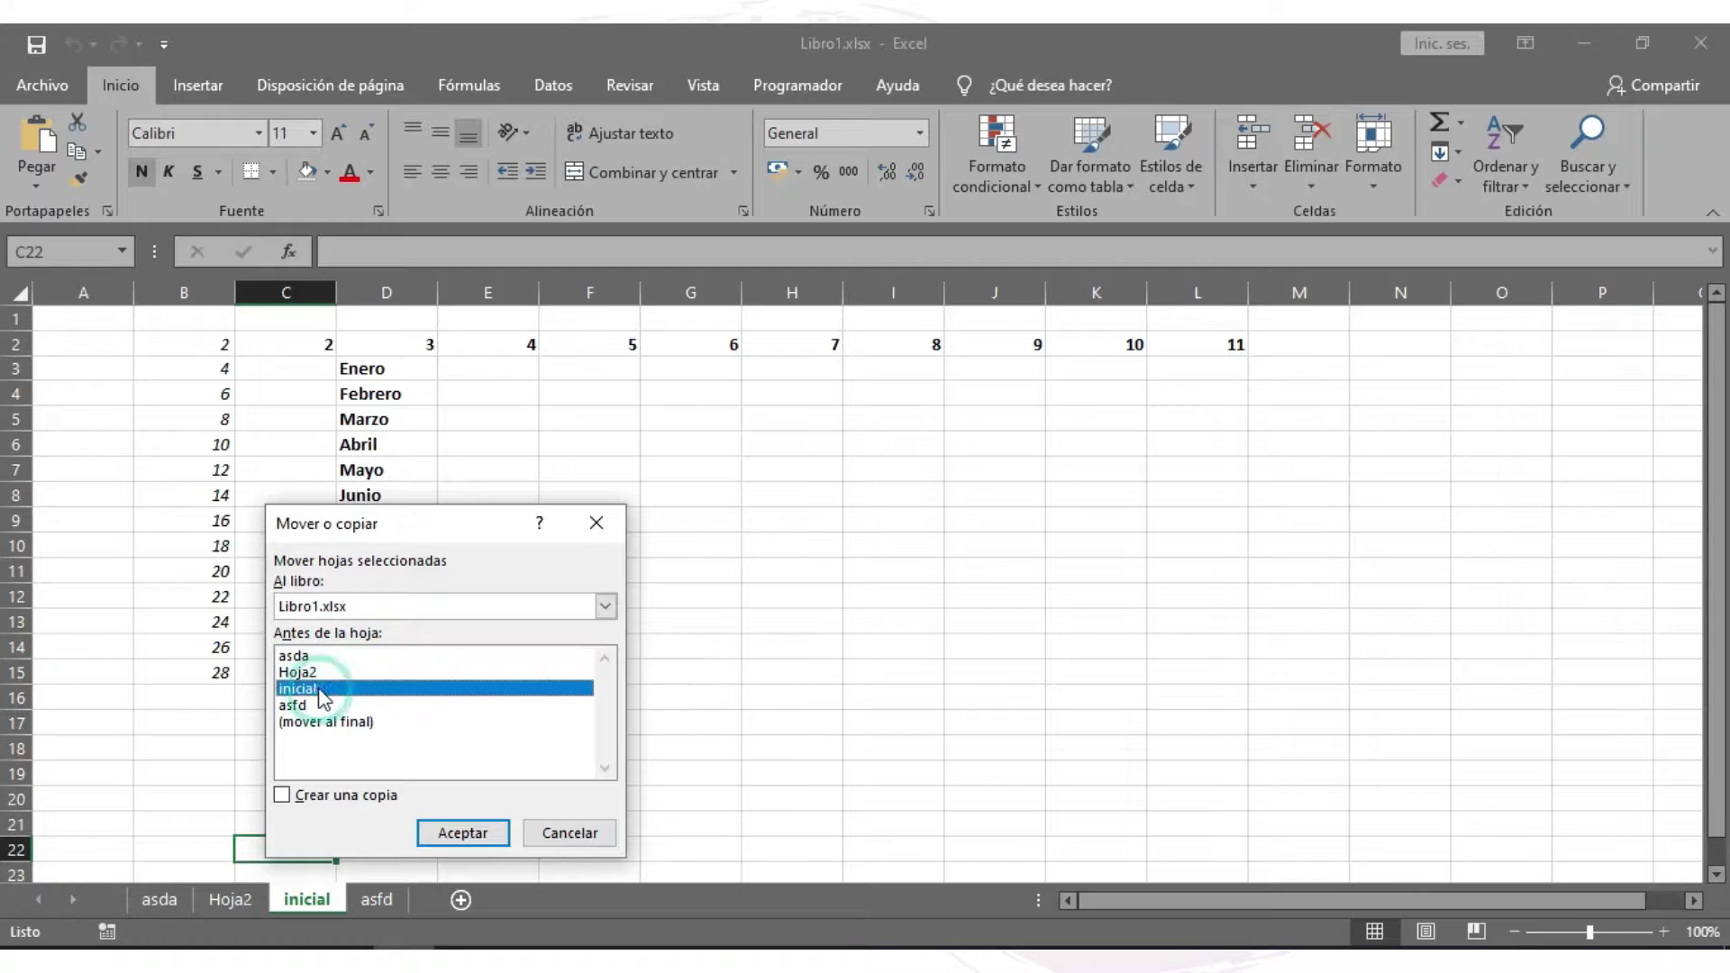
pyautogui.click(286, 796)
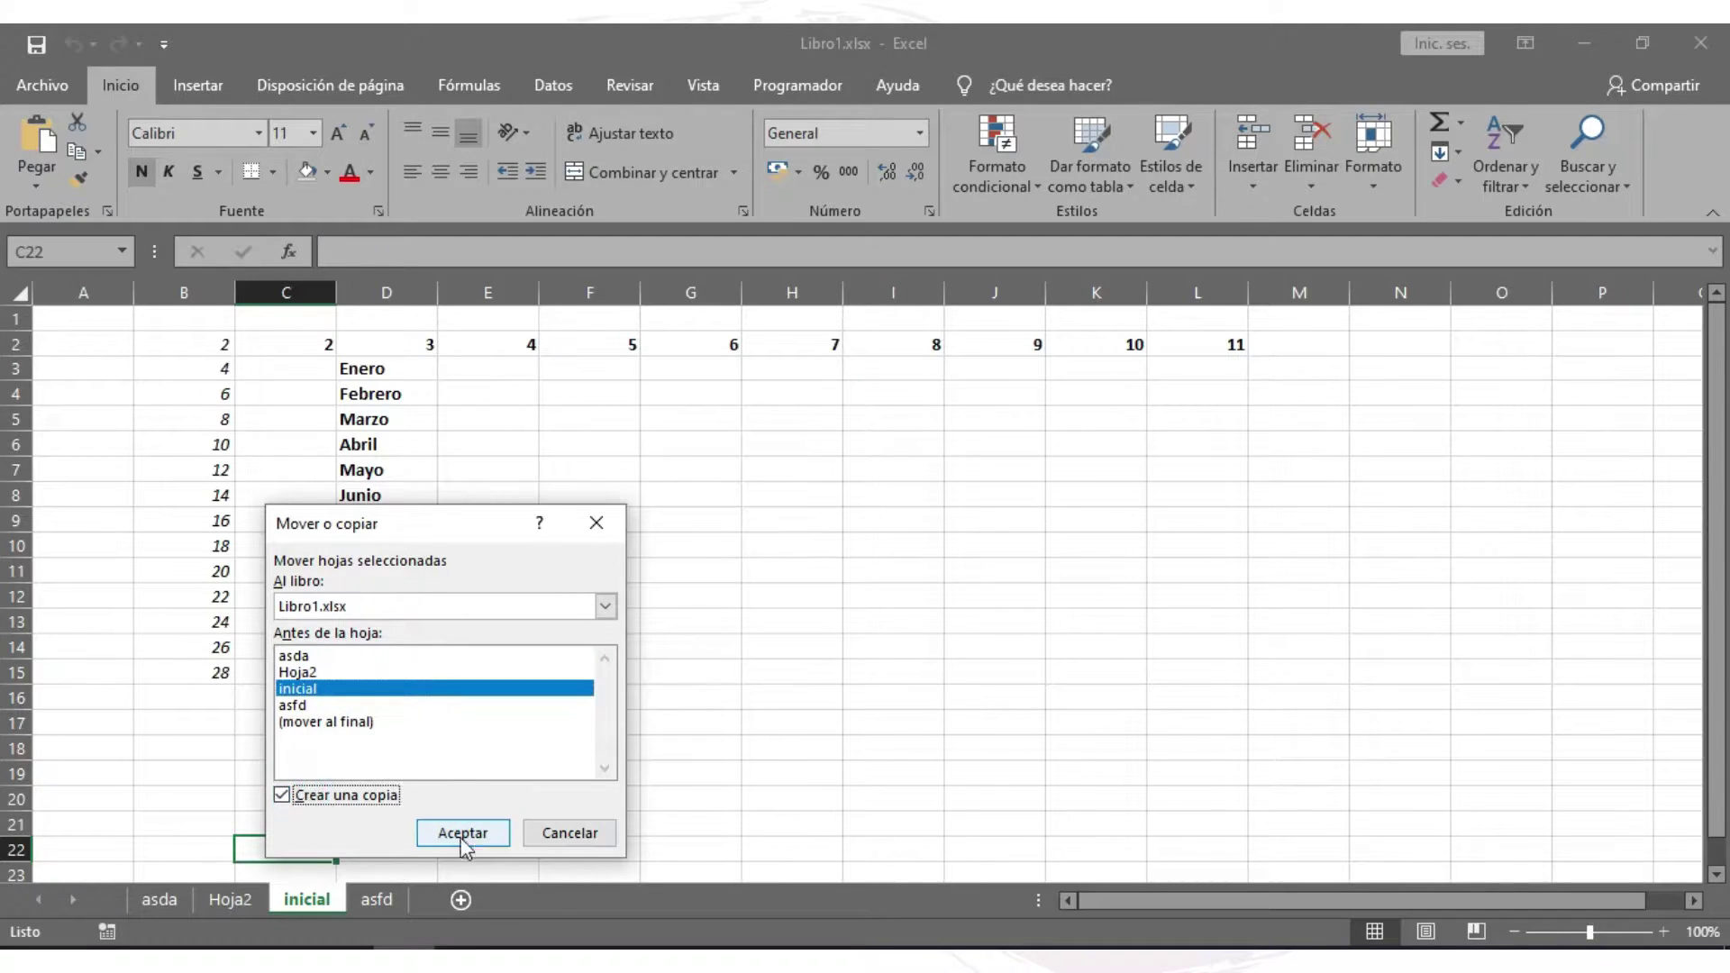
pyautogui.click(464, 834)
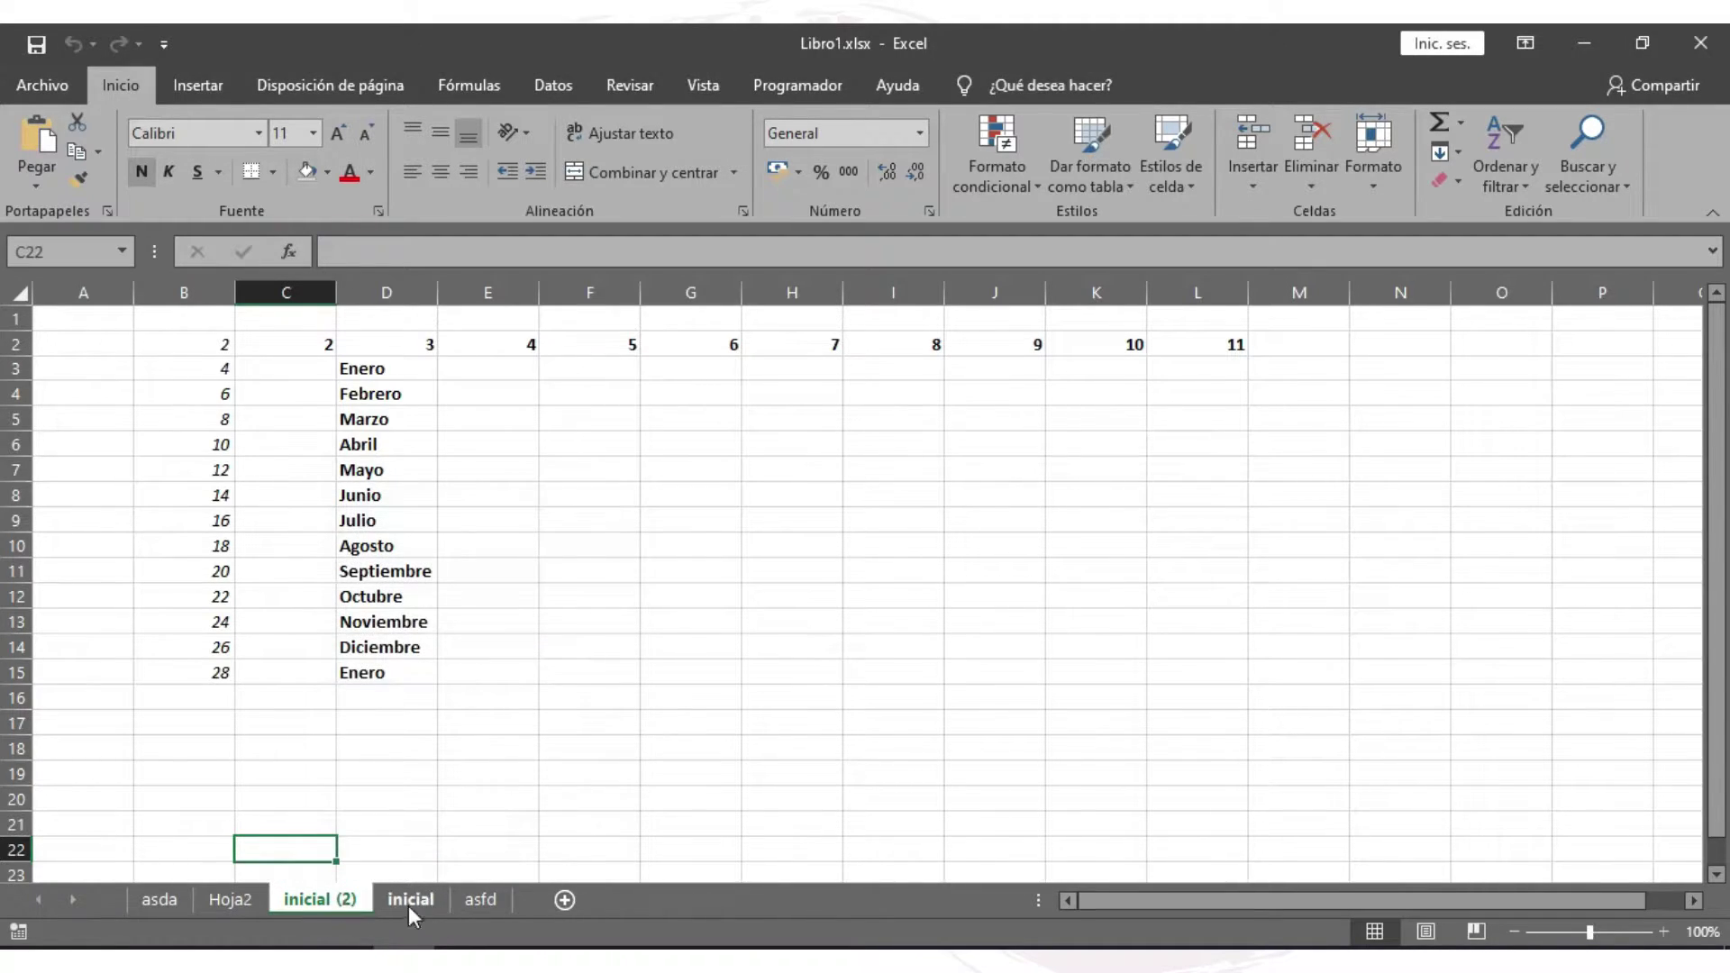
pyautogui.click(410, 901)
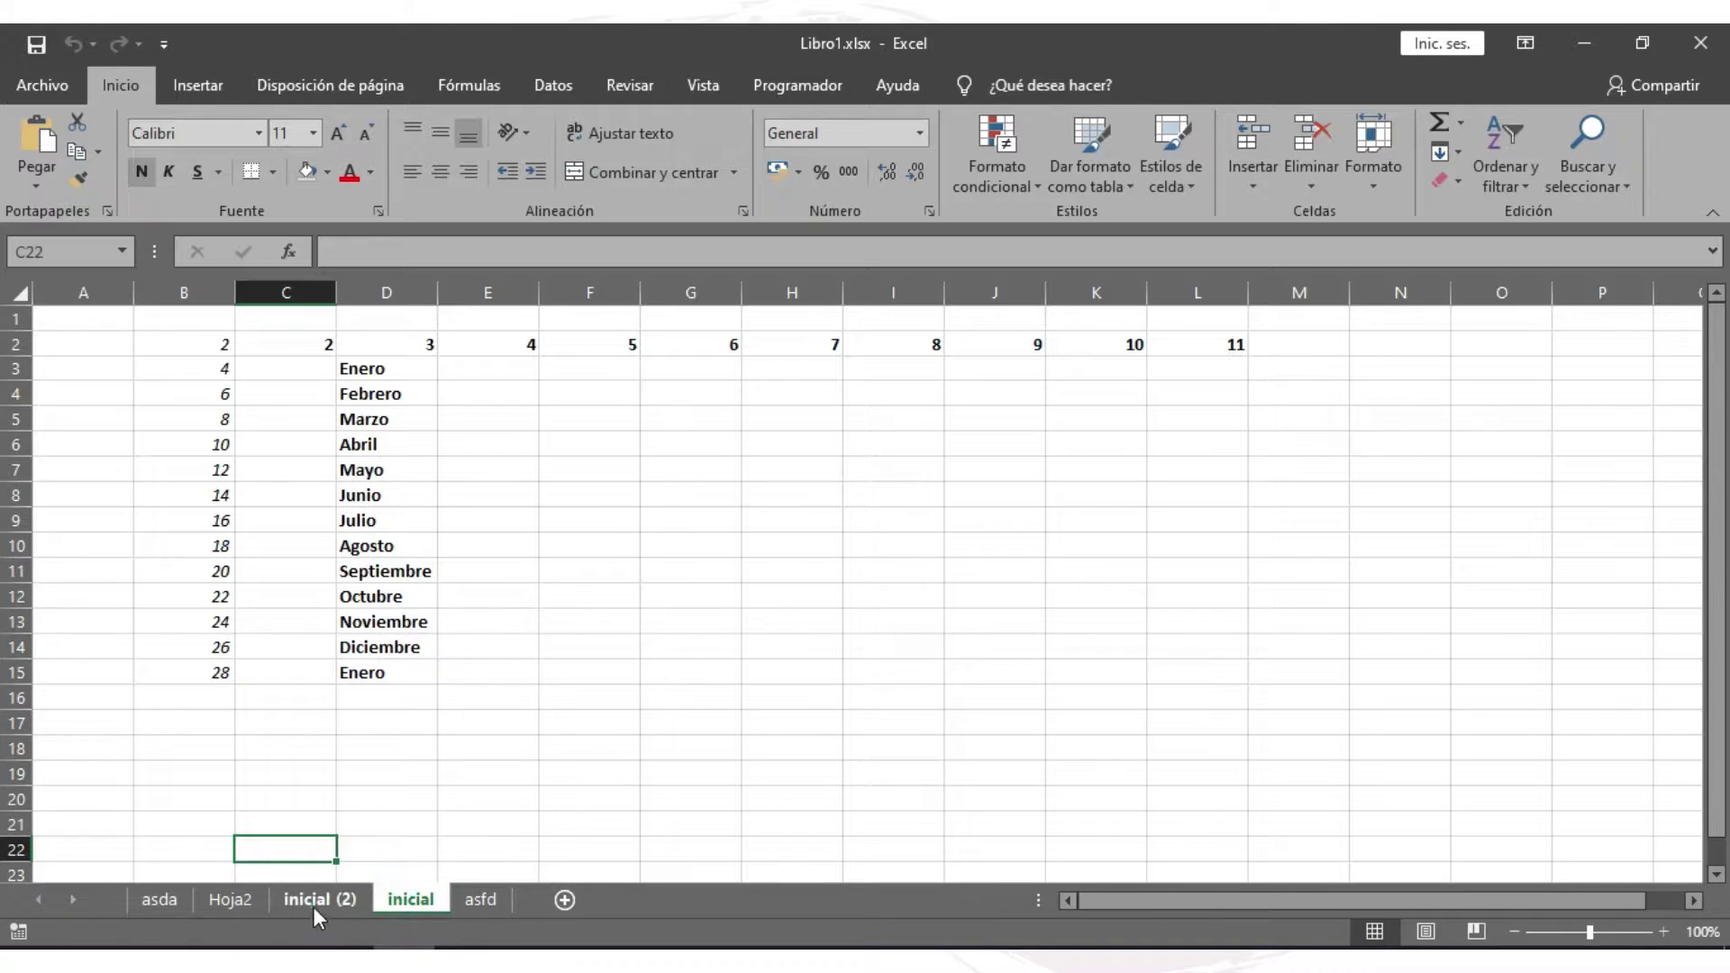
# - Set the inicial (2) sheet's tab colour to green
pyautogui.click(343, 903)
pyautogui.rightClick(344, 903)
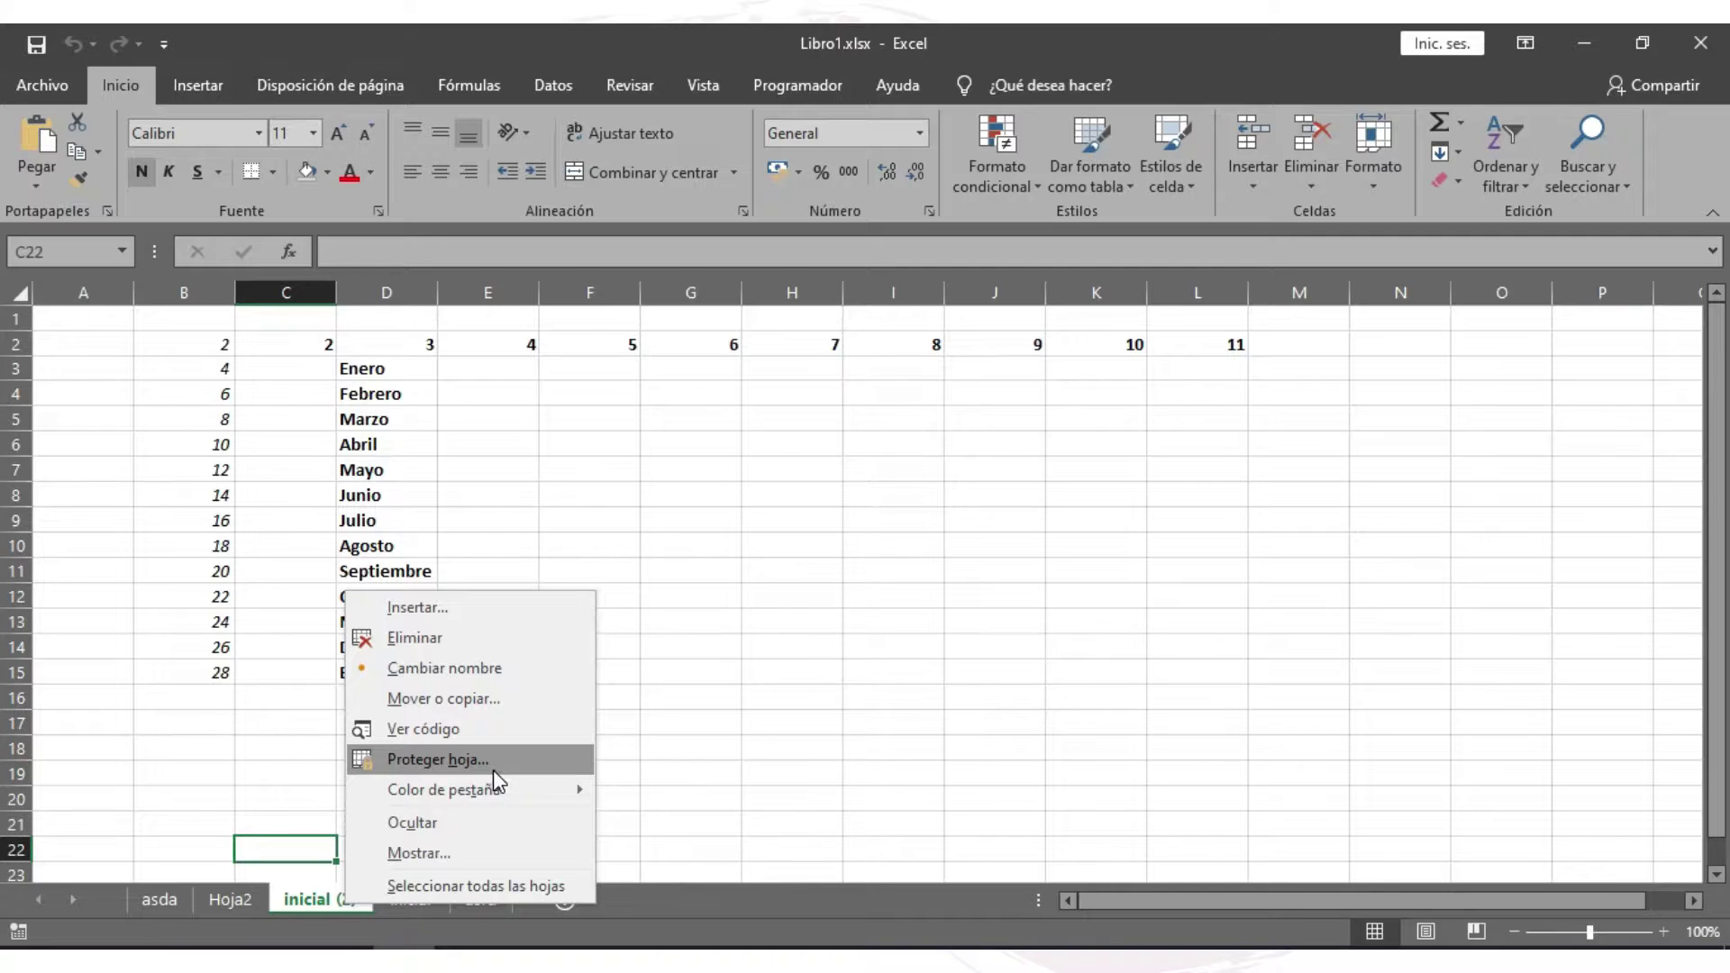
pyautogui.moveTo(446, 789)
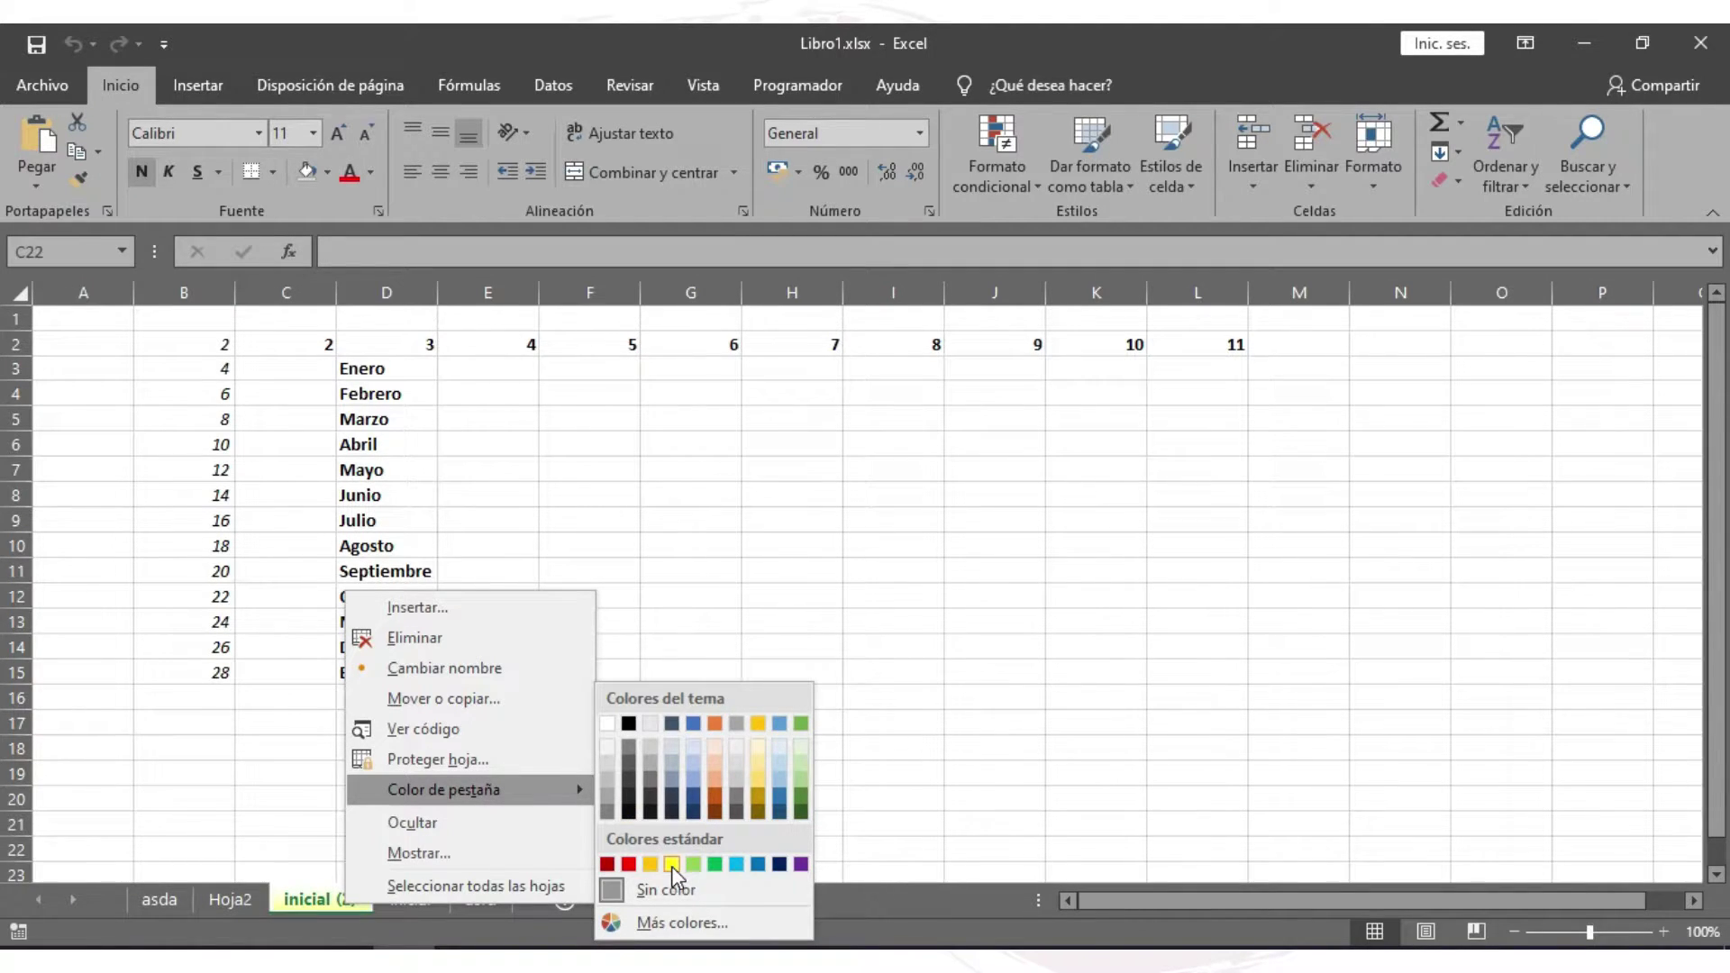
pyautogui.click(713, 864)
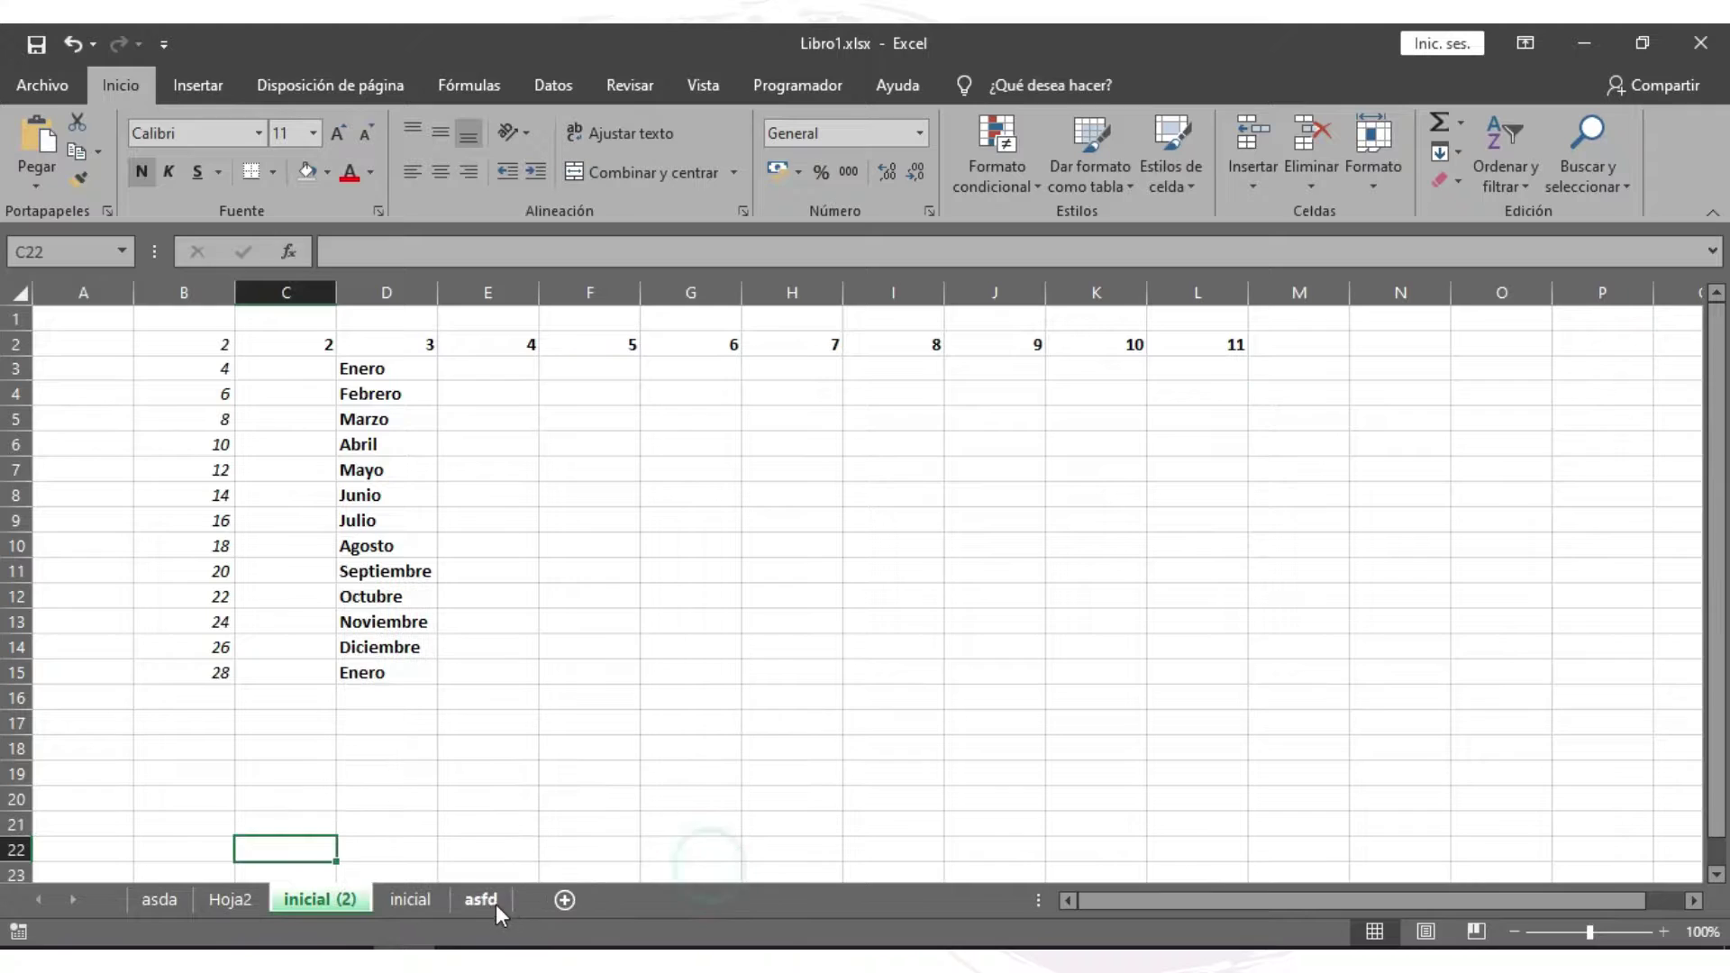
pyautogui.click(410, 900)
pyautogui.rightClick(350, 902)
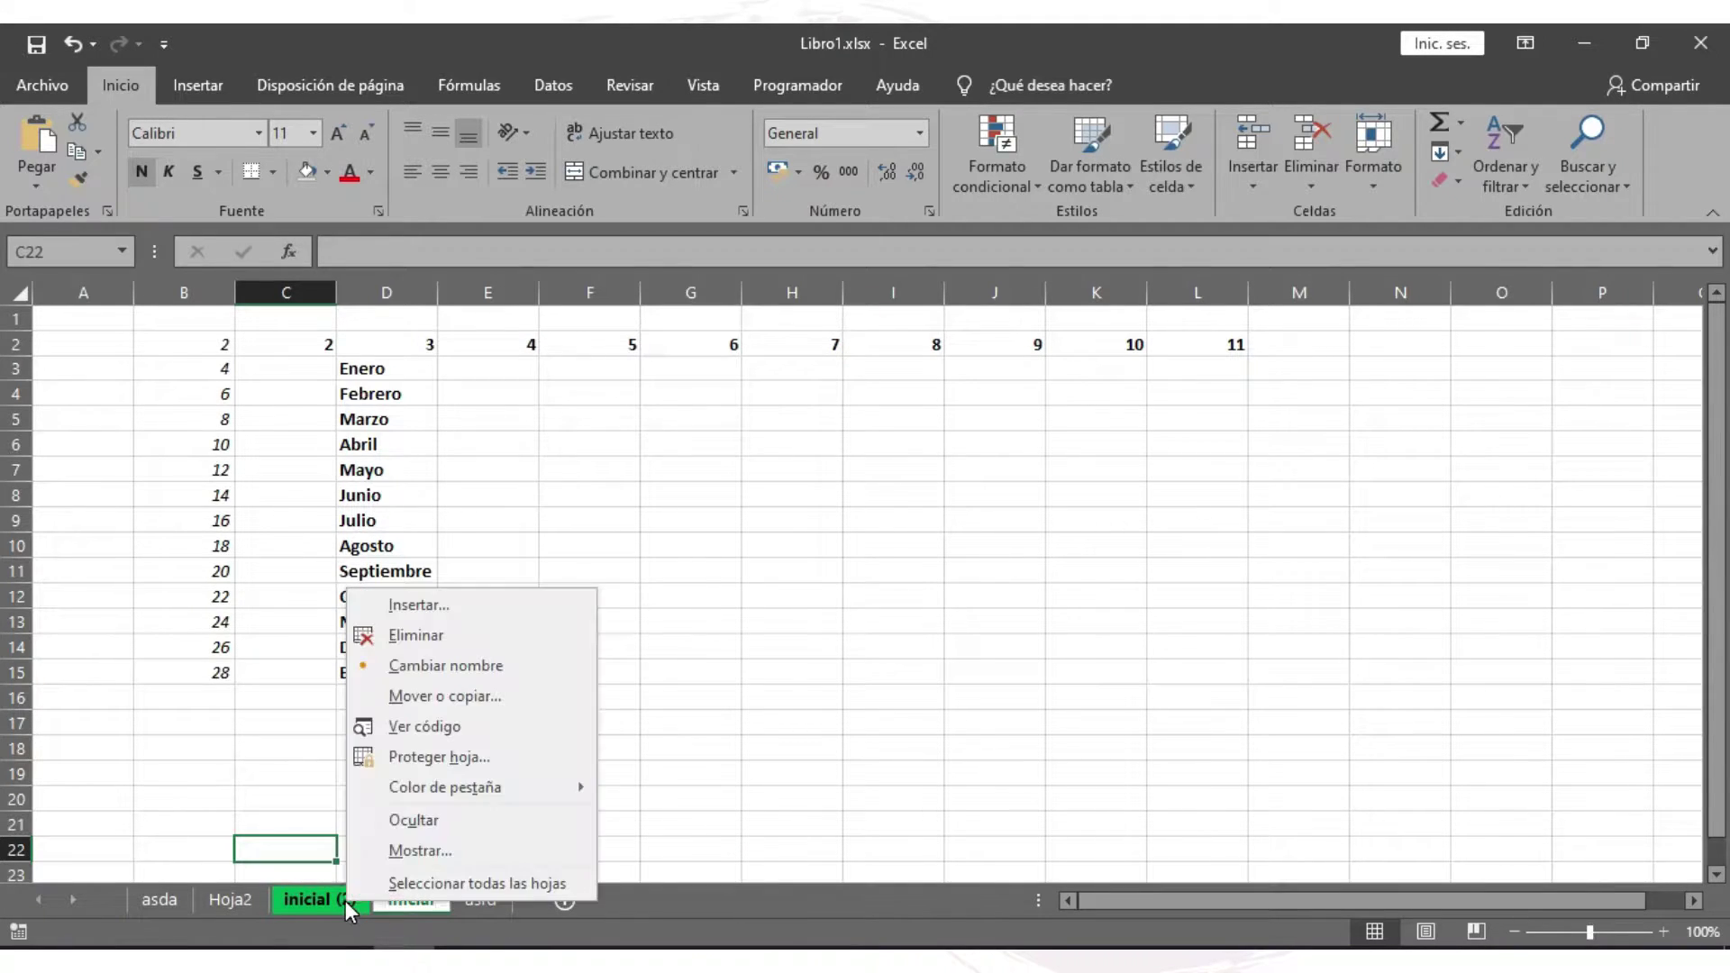
# - Hide inicial (2), then unhide it through Mostrar
pyautogui.click(480, 823)
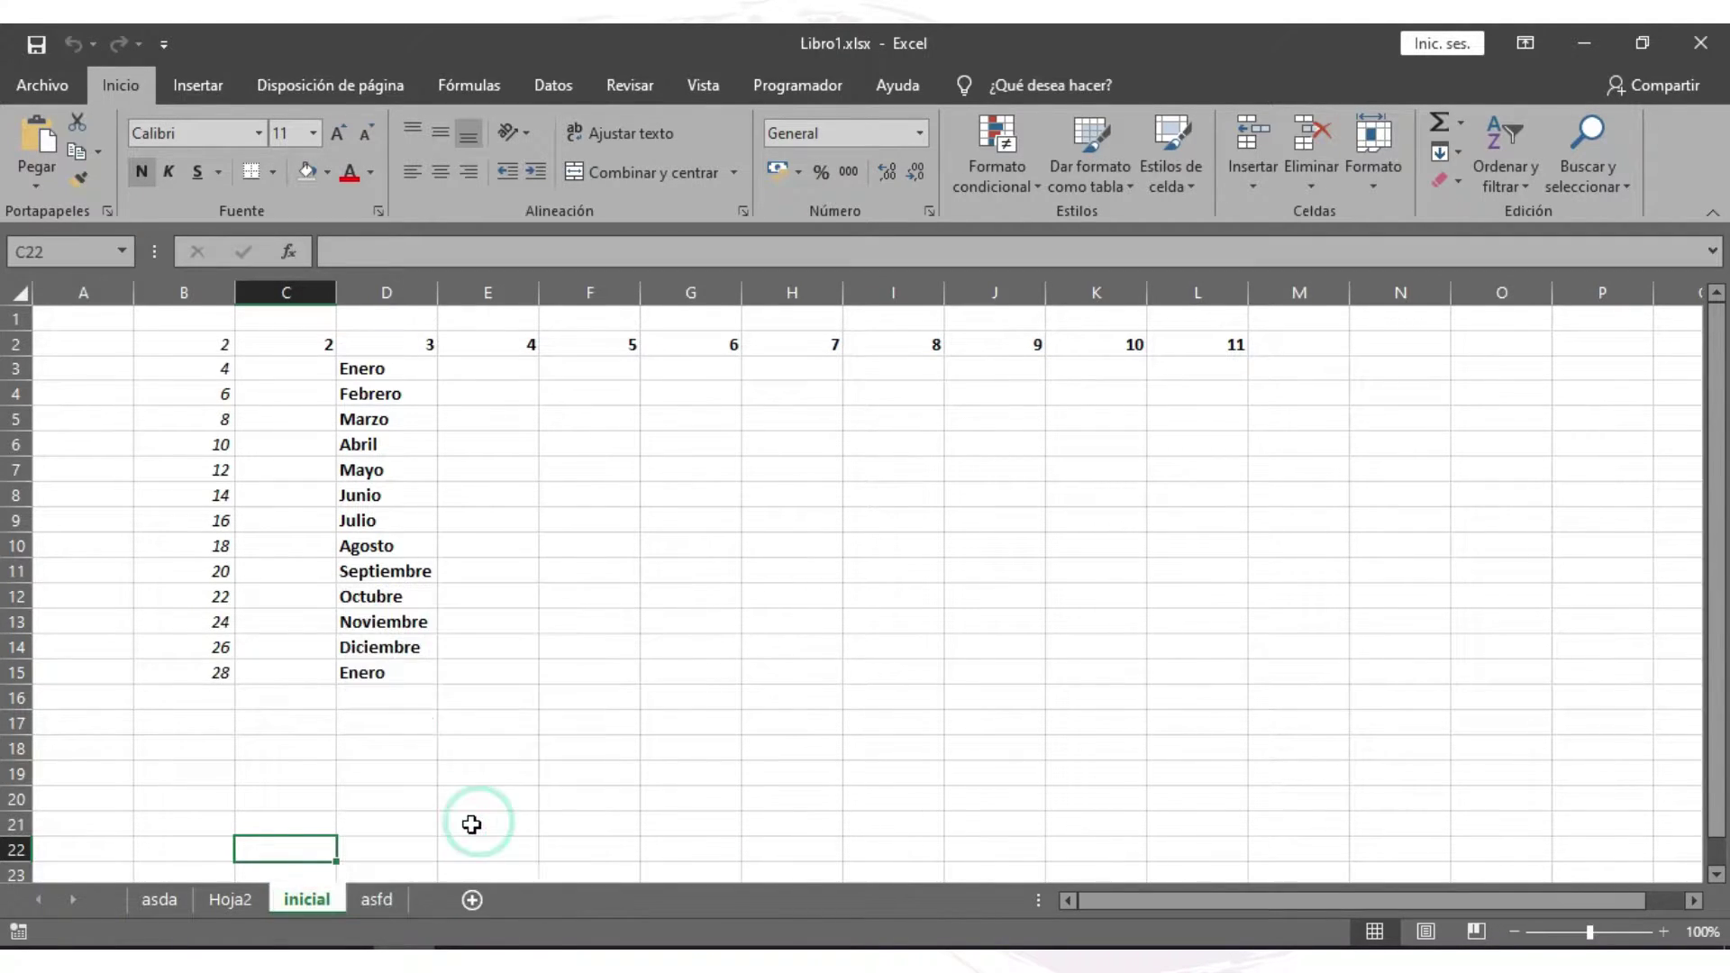
pyautogui.rightClick(317, 901)
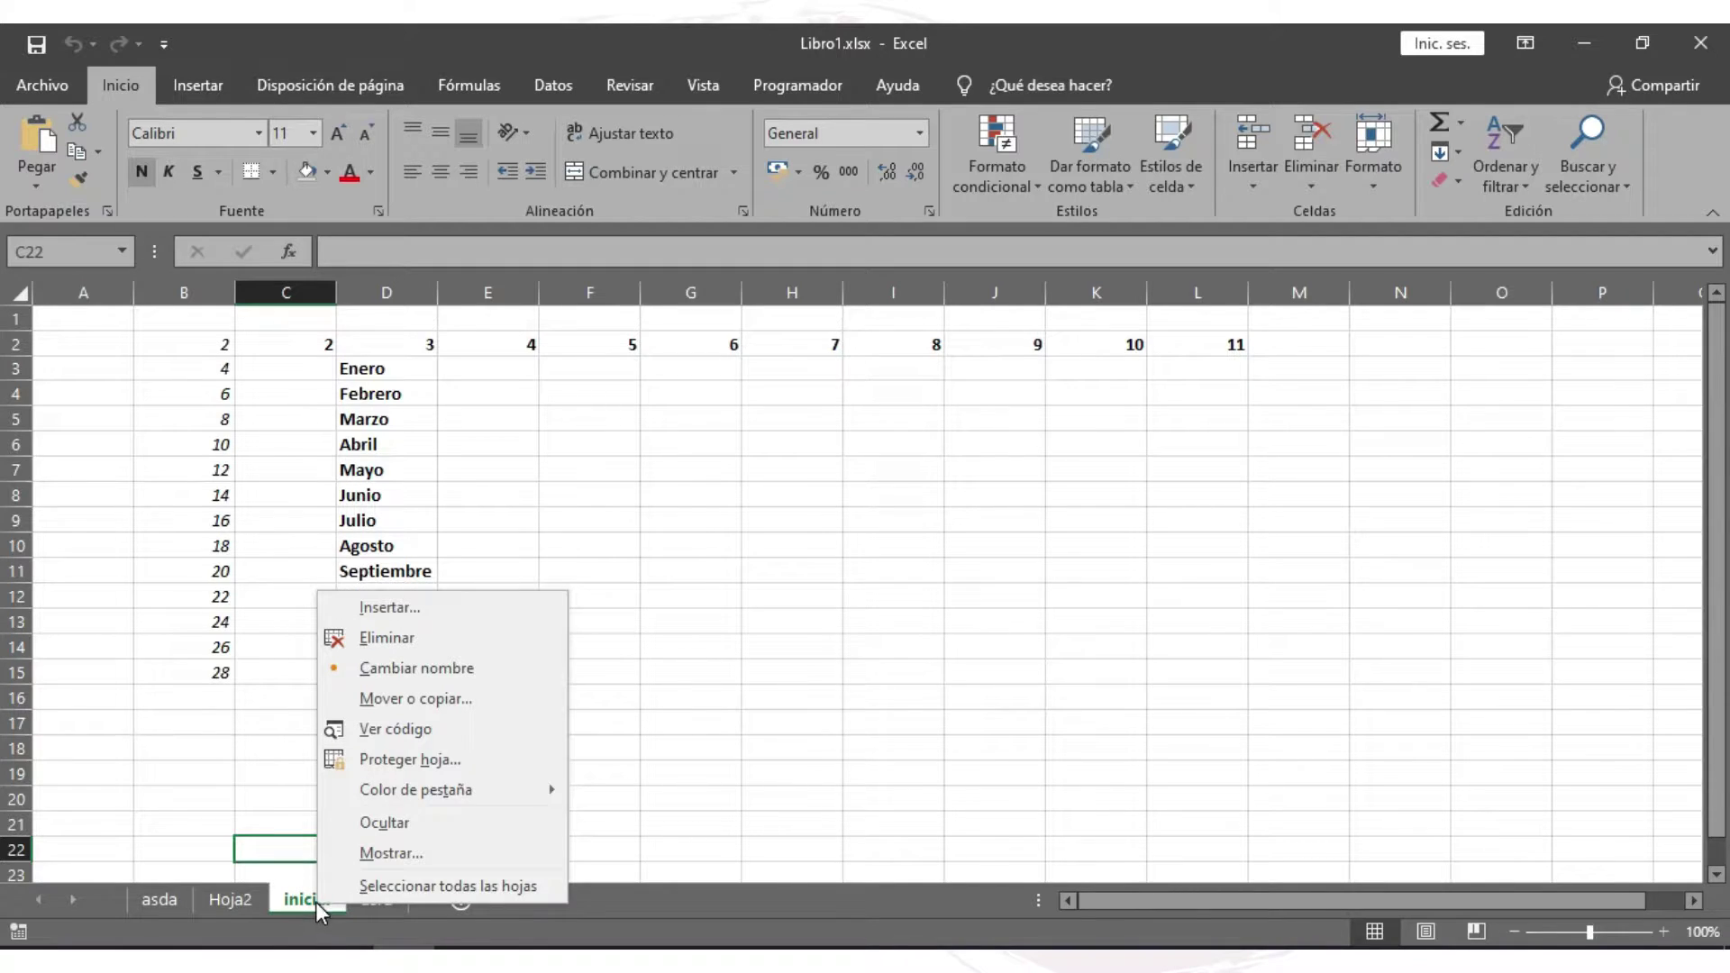
pyautogui.click(415, 852)
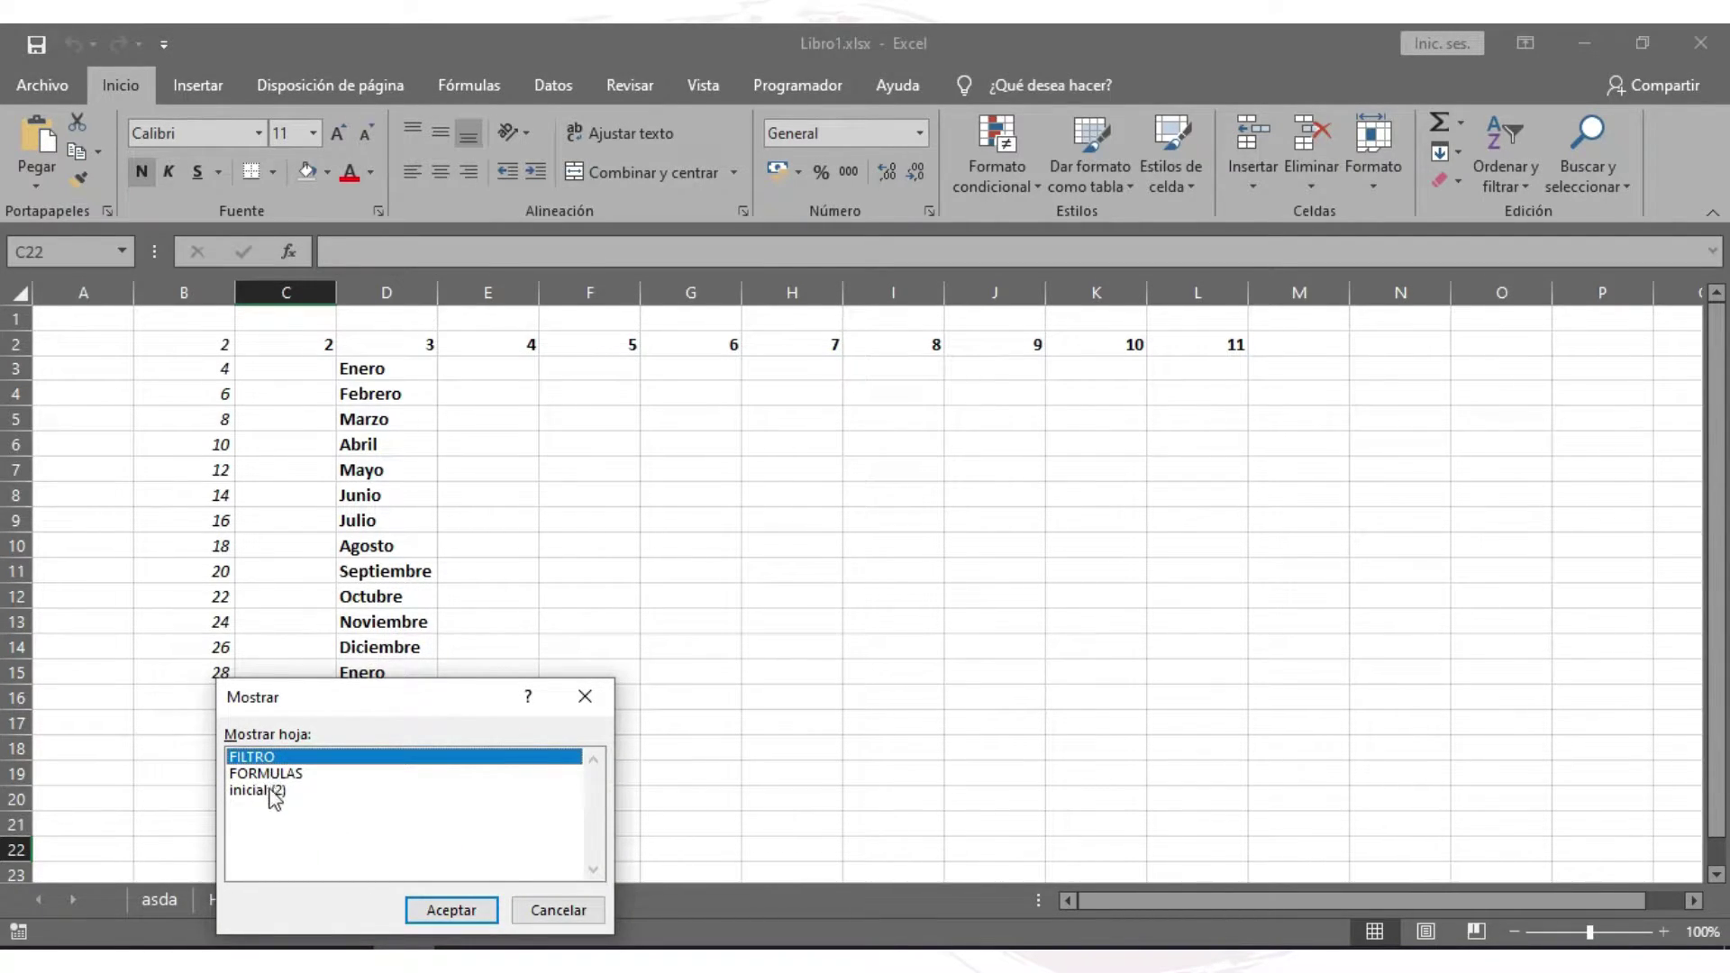
pyautogui.click(261, 791)
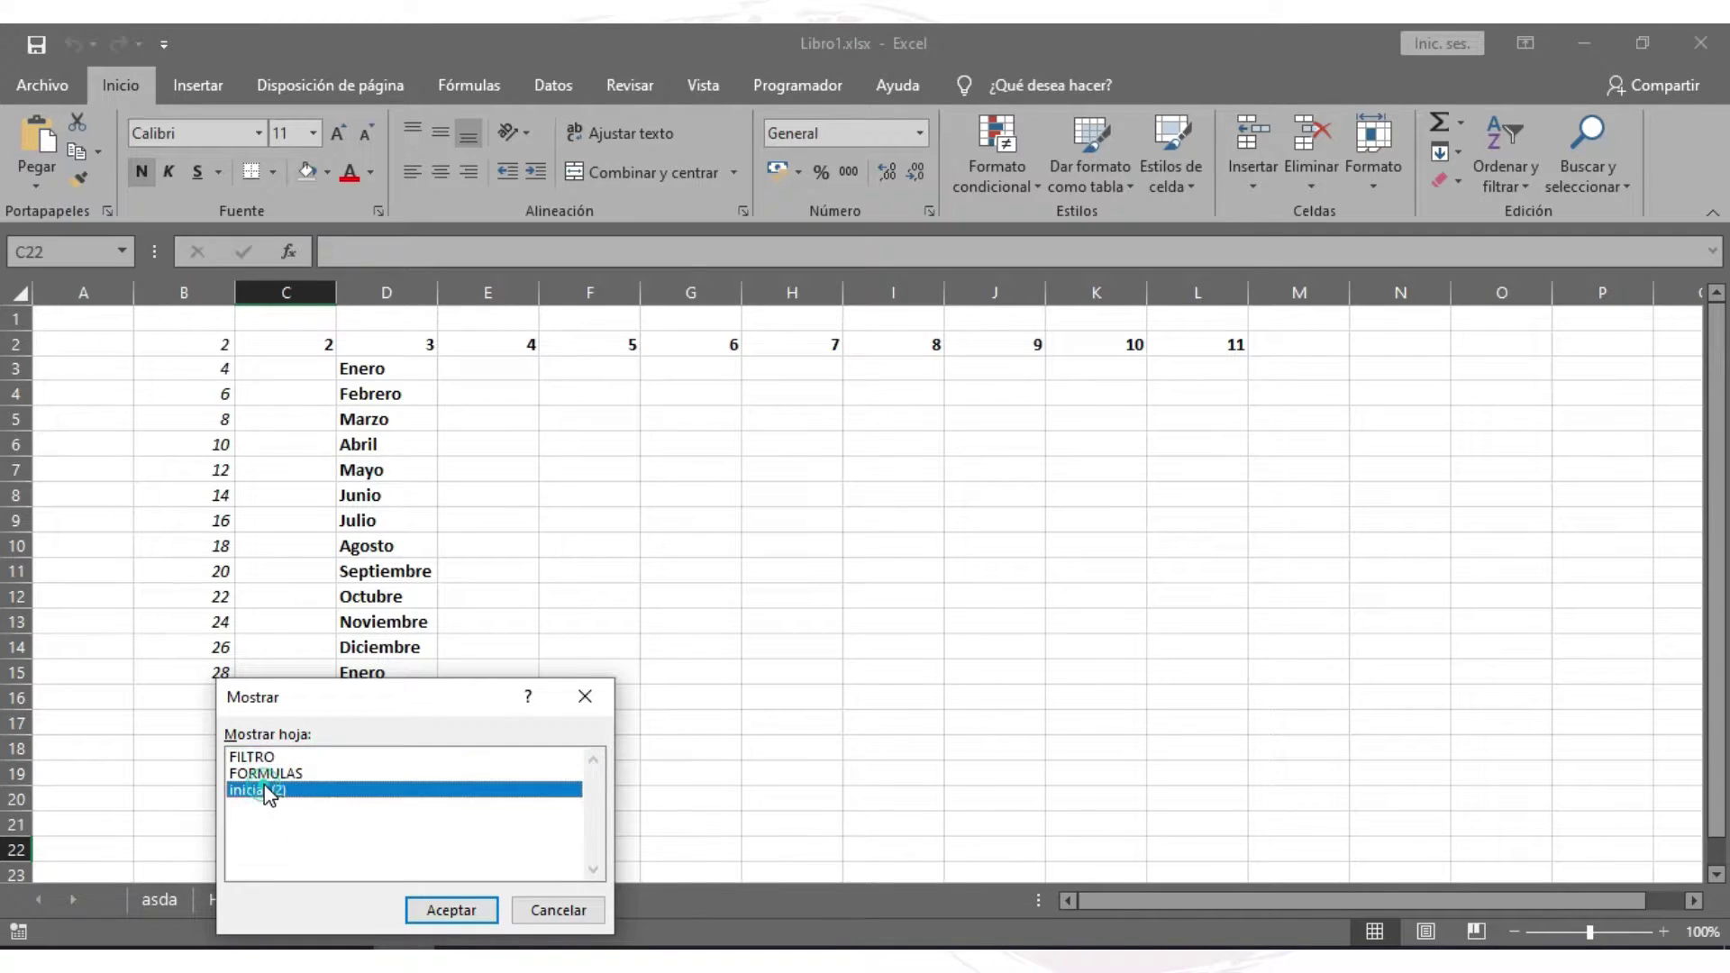
pyautogui.click(453, 912)
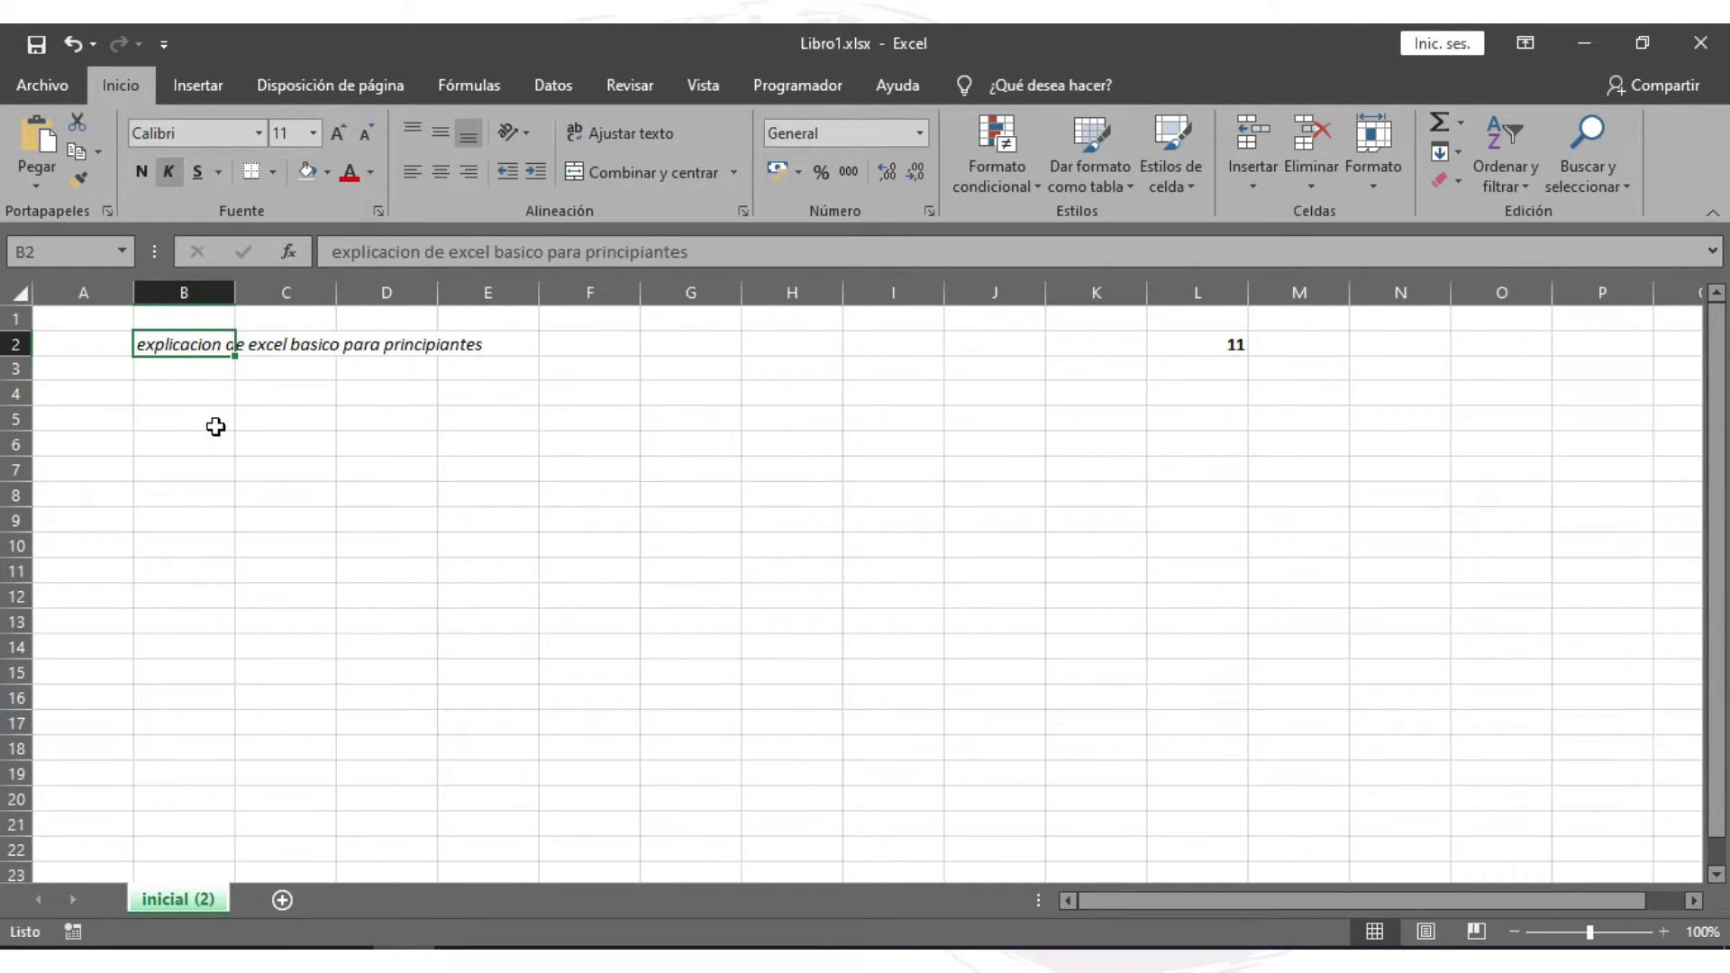
# - Select cells B2 through E2
pyautogui.press('Right')
pyautogui.press('Right')
pyautogui.press('Right')
pyautogui.press('Down')
pyautogui.press('Down')
pyautogui.press('Down')
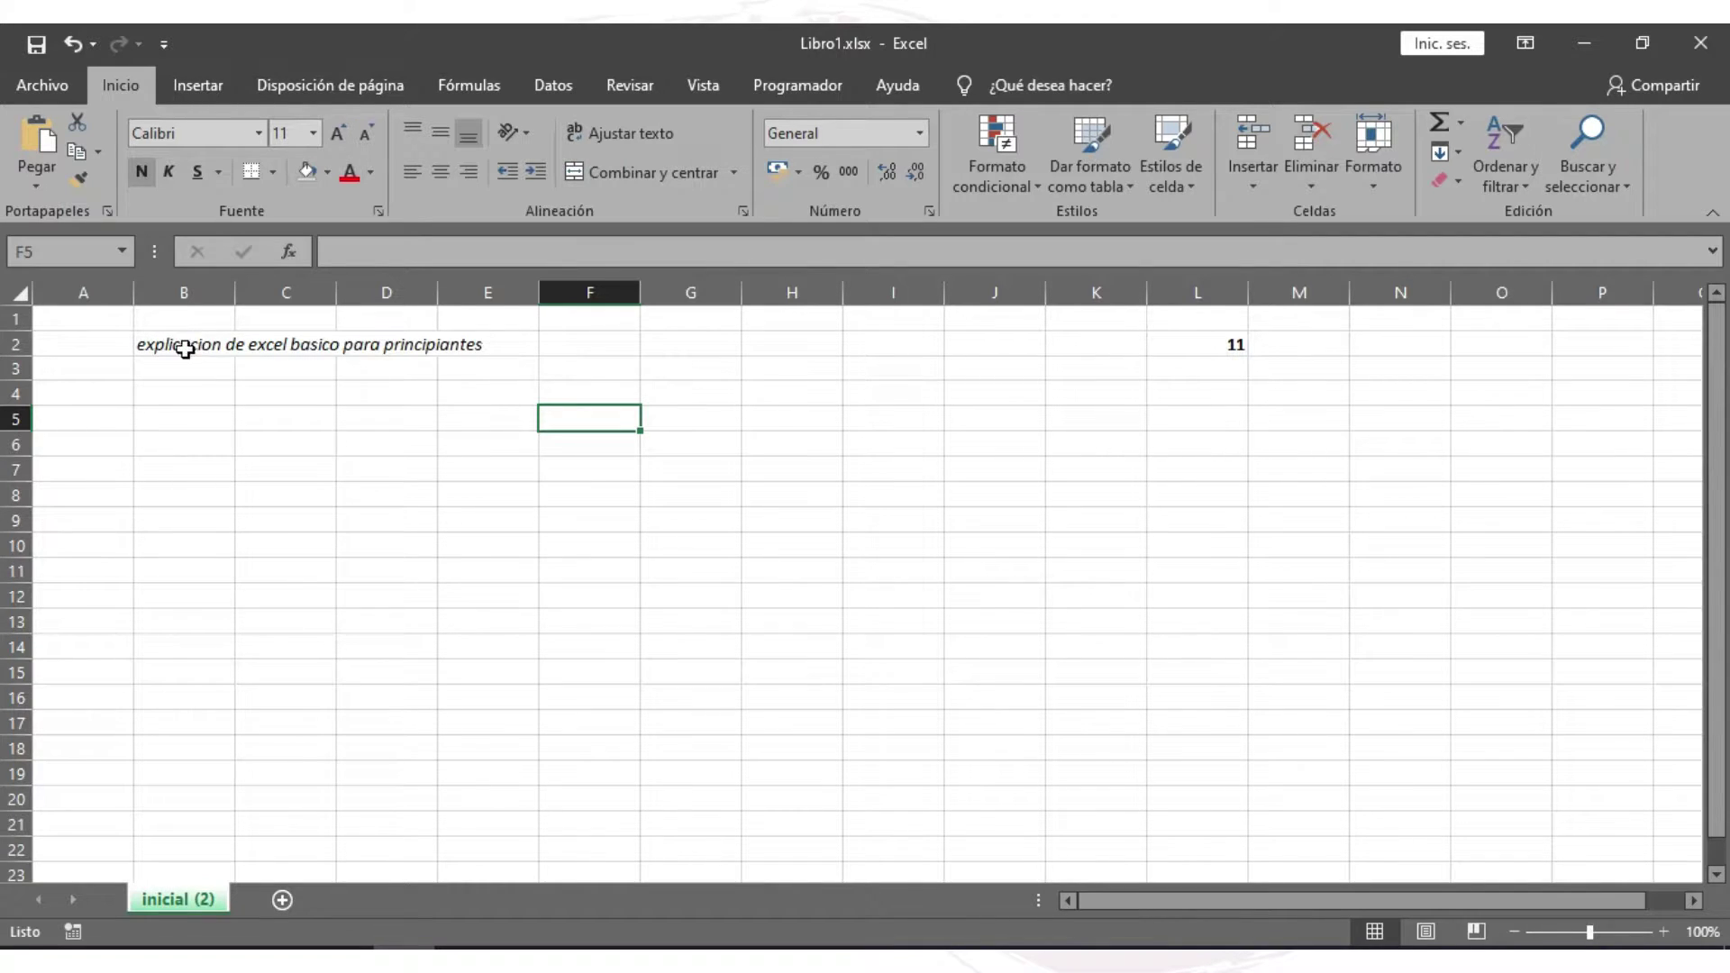
pyautogui.moveTo(180, 345); pyautogui.dragTo(494, 344)
# - Merge and centre the title across B2:E2 and enlarge its font size
pyautogui.click(634, 171)
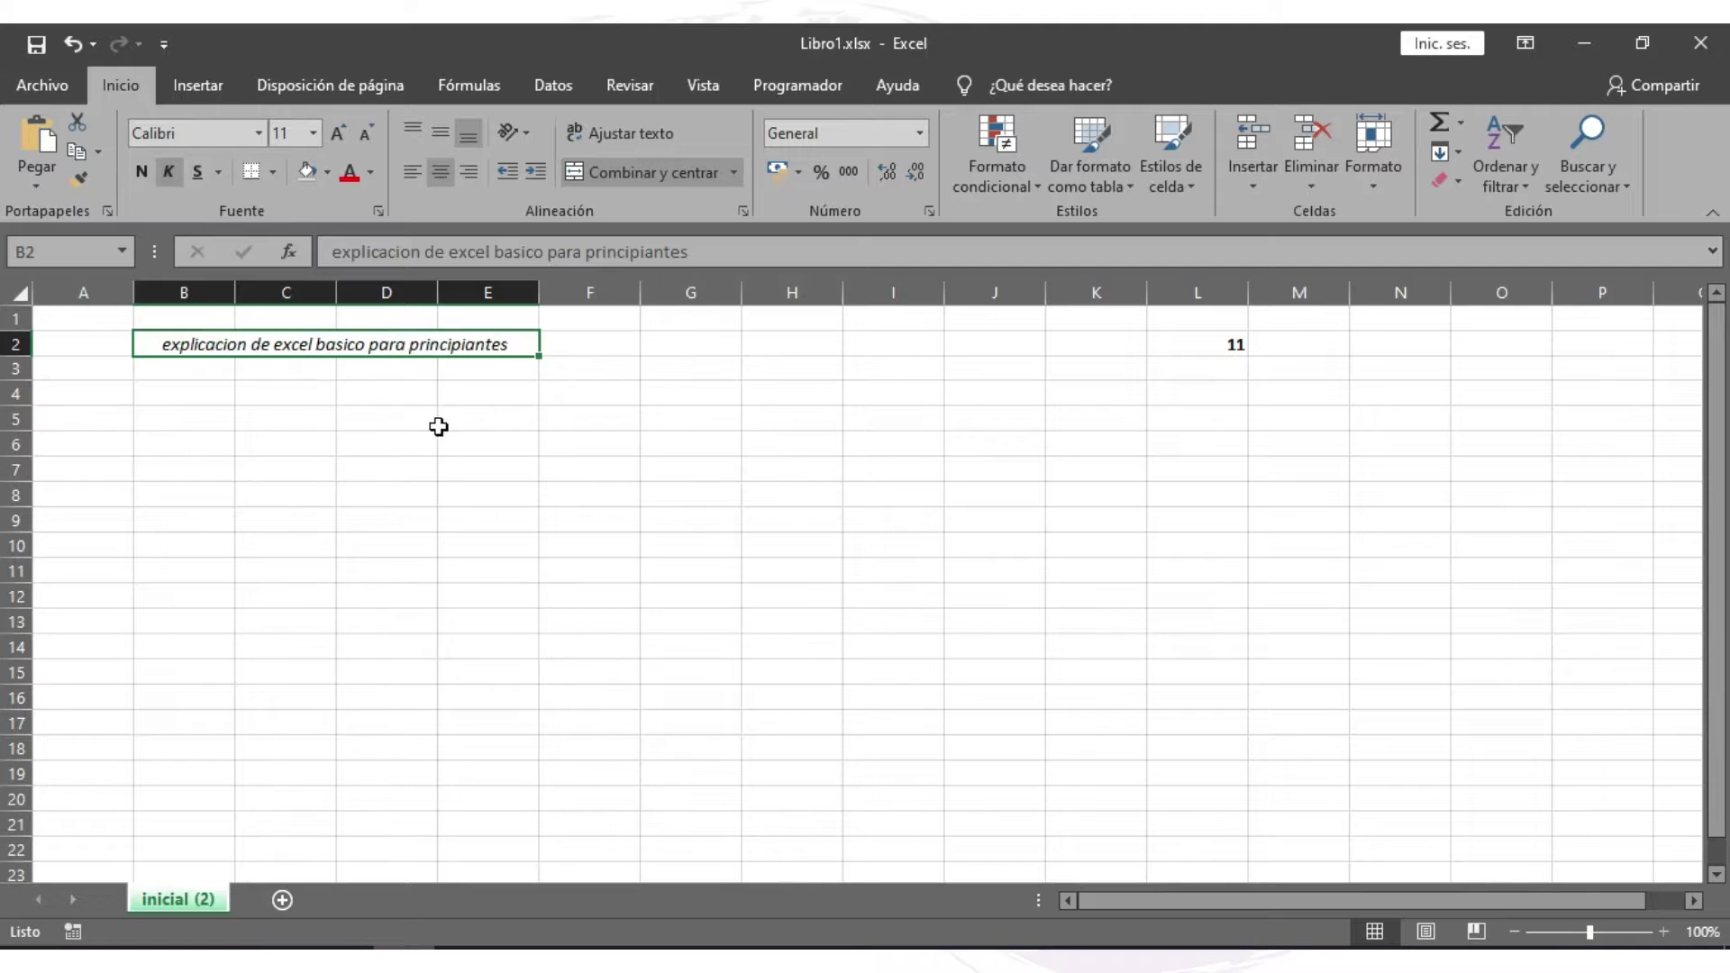
pyautogui.click(340, 133)
pyautogui.click(340, 133)
pyautogui.click(340, 134)
pyautogui.click(339, 133)
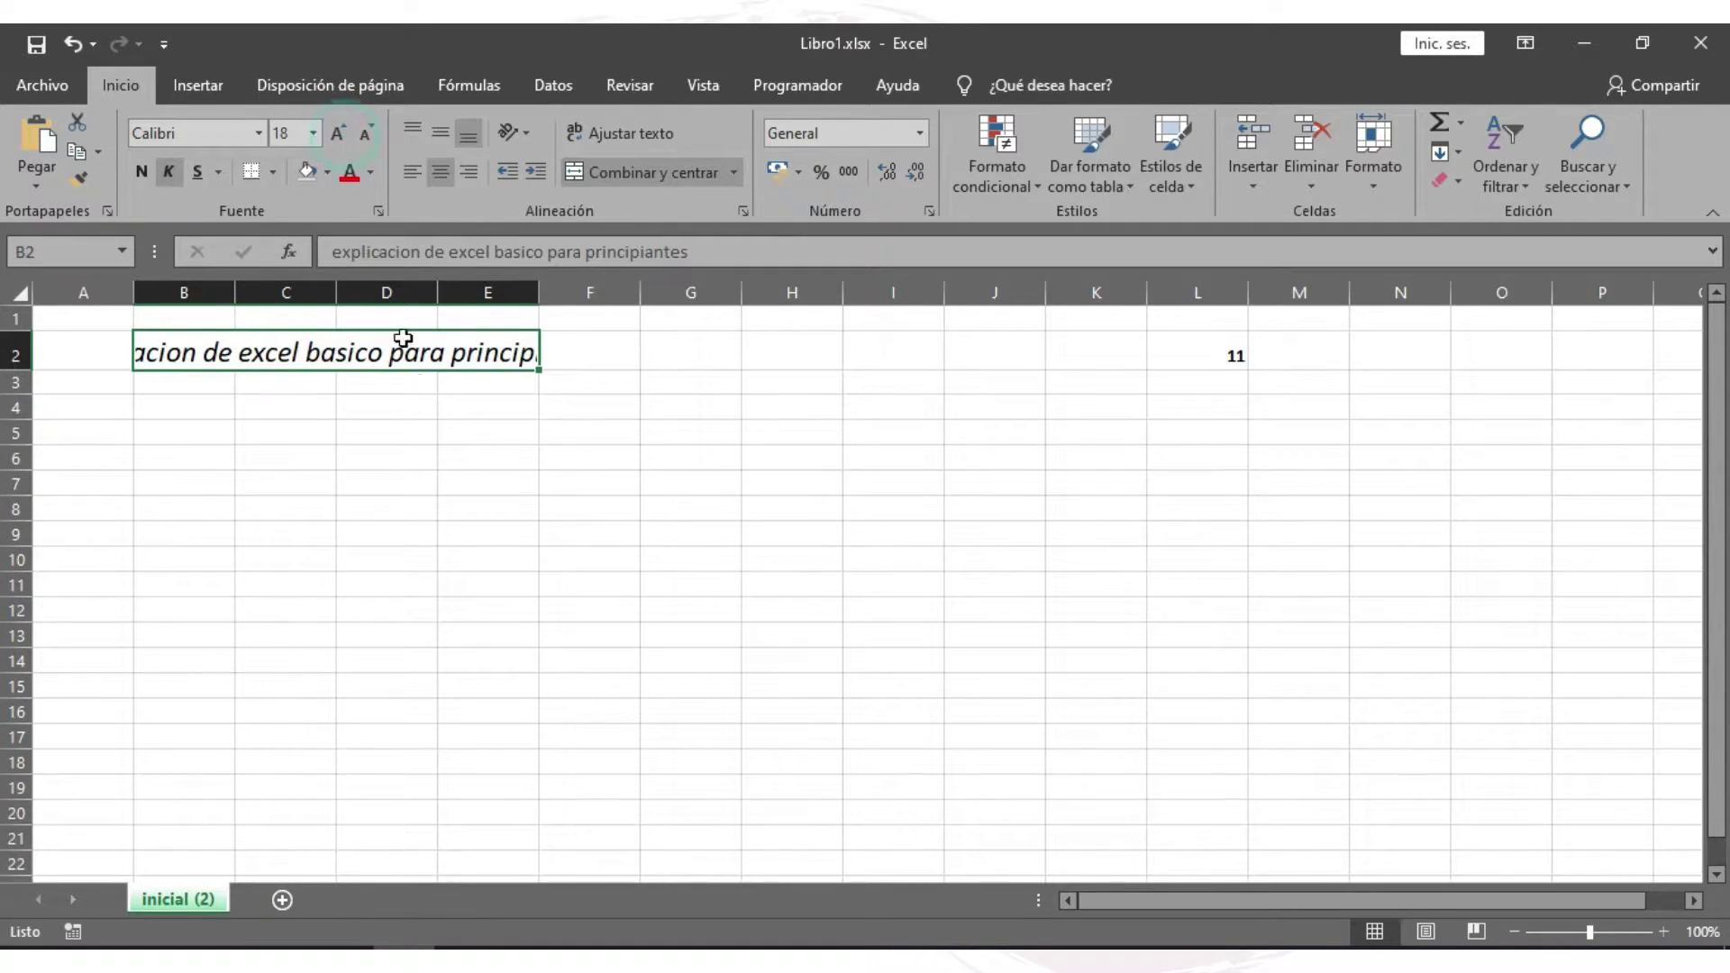
pyautogui.click(457, 391)
# - Merge B2:E5 into one block with the title wrapped and vertically centred
pyautogui.click(450, 345)
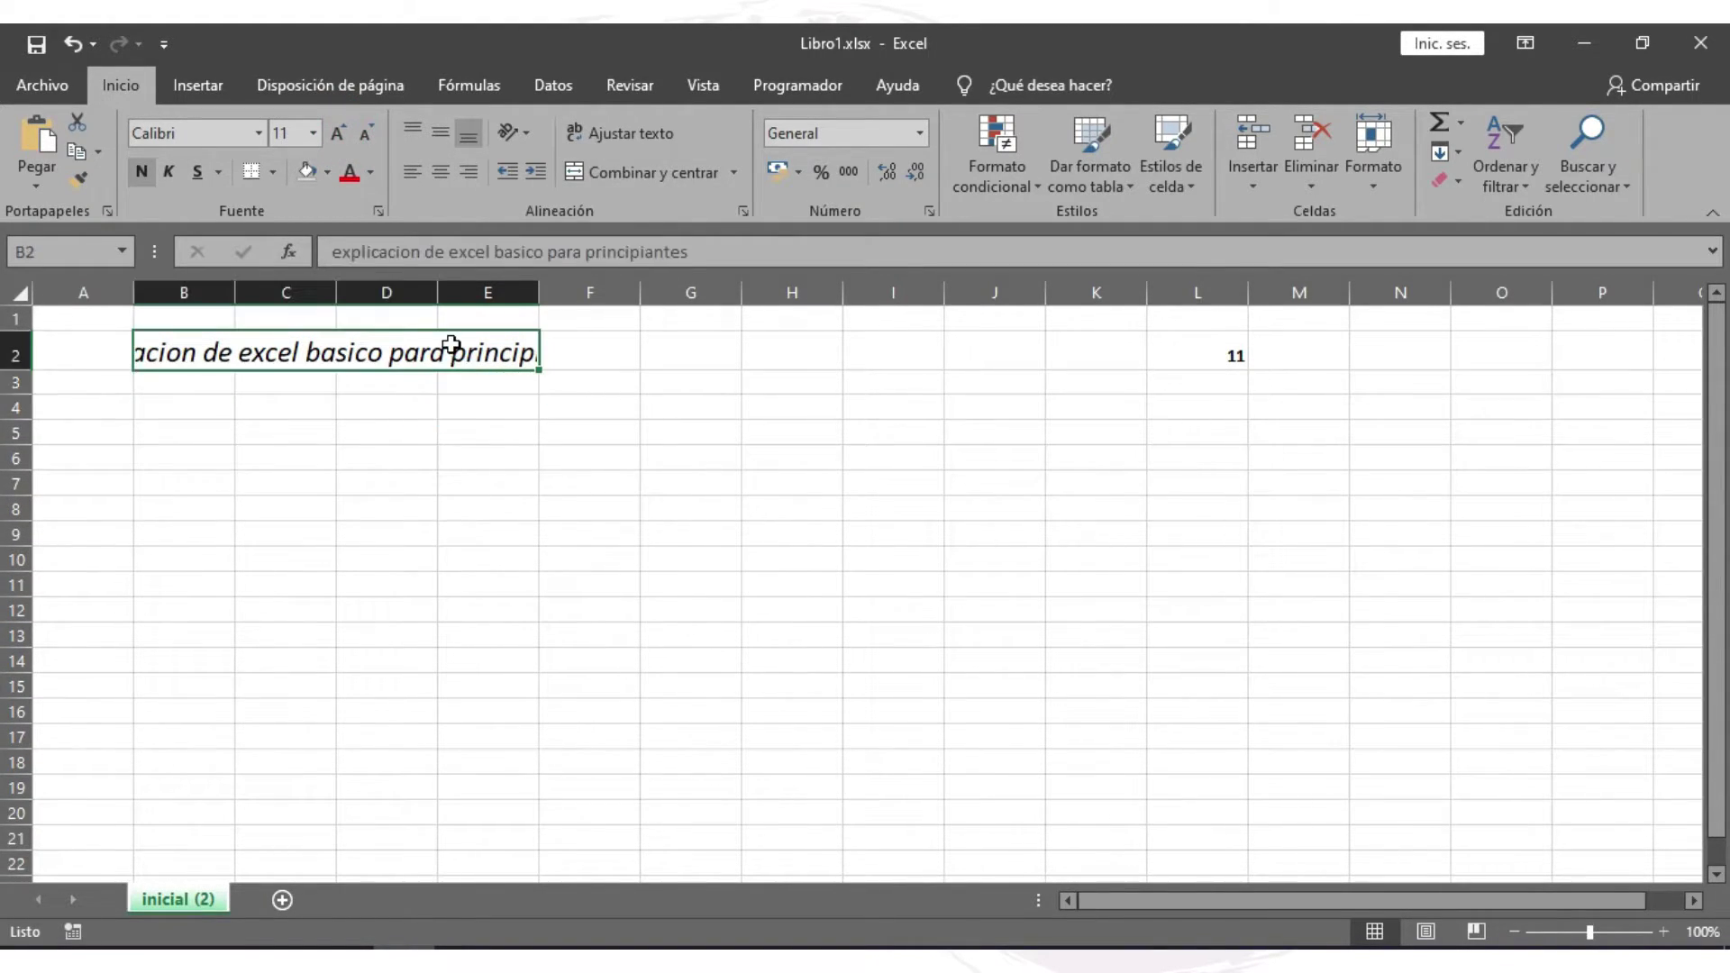
pyautogui.moveTo(450, 345); pyautogui.dragTo(455, 431)
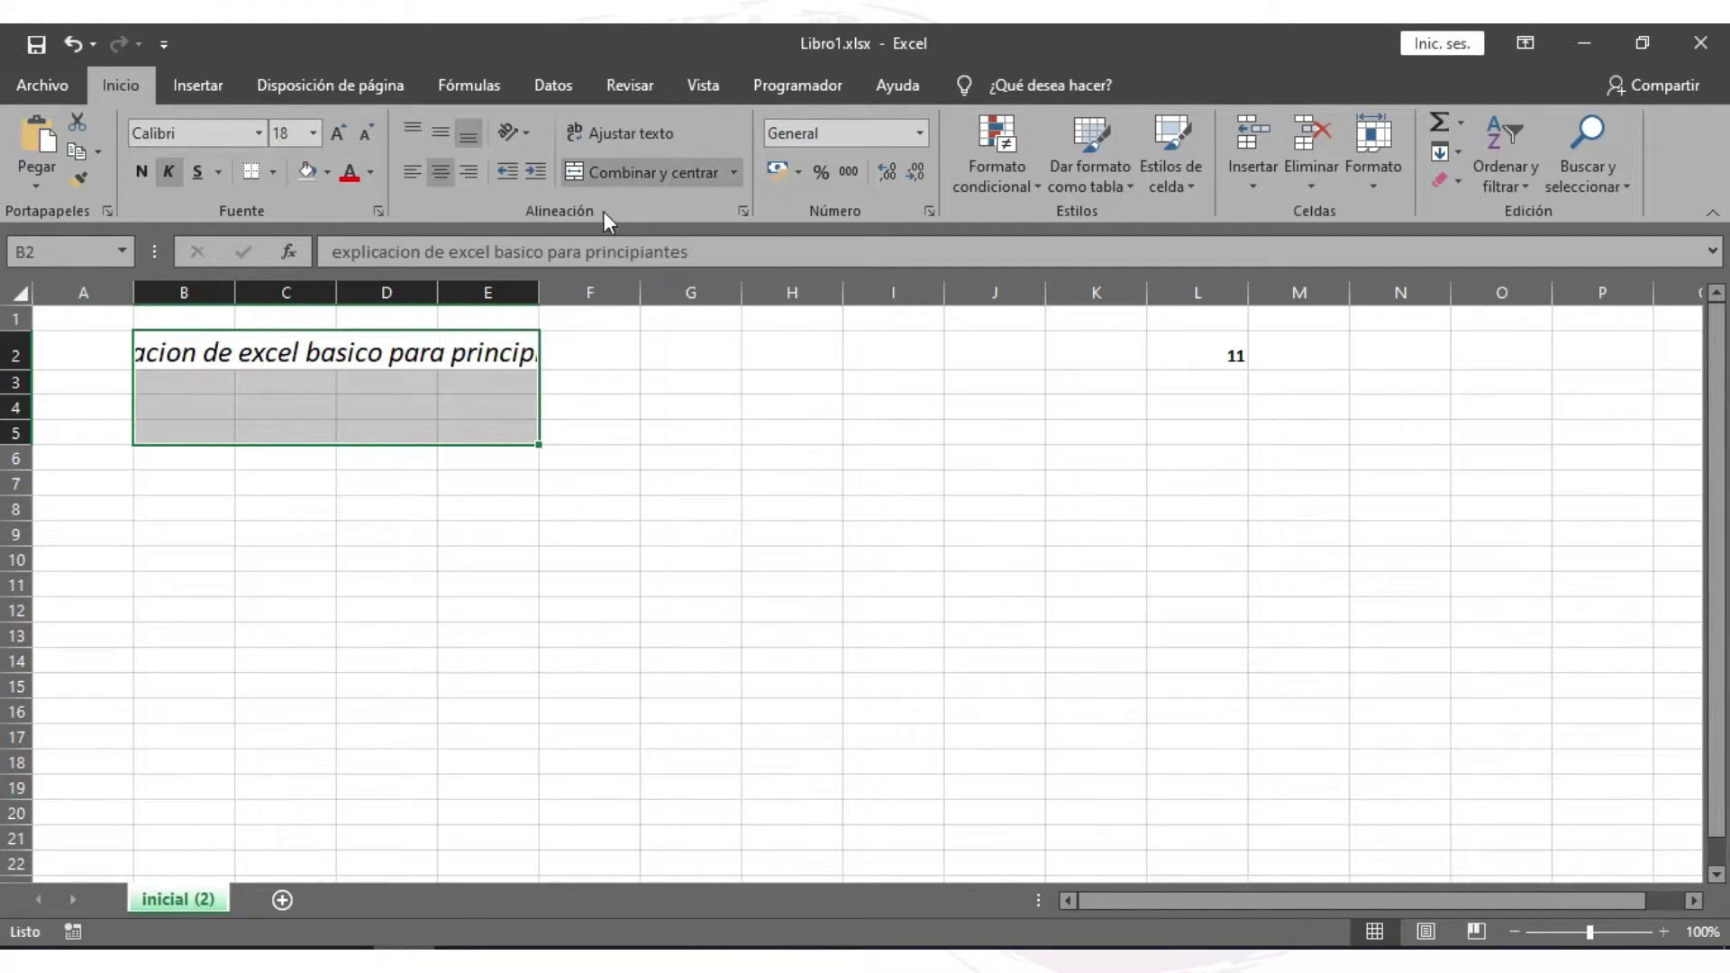
pyautogui.click(626, 170)
pyautogui.click(625, 169)
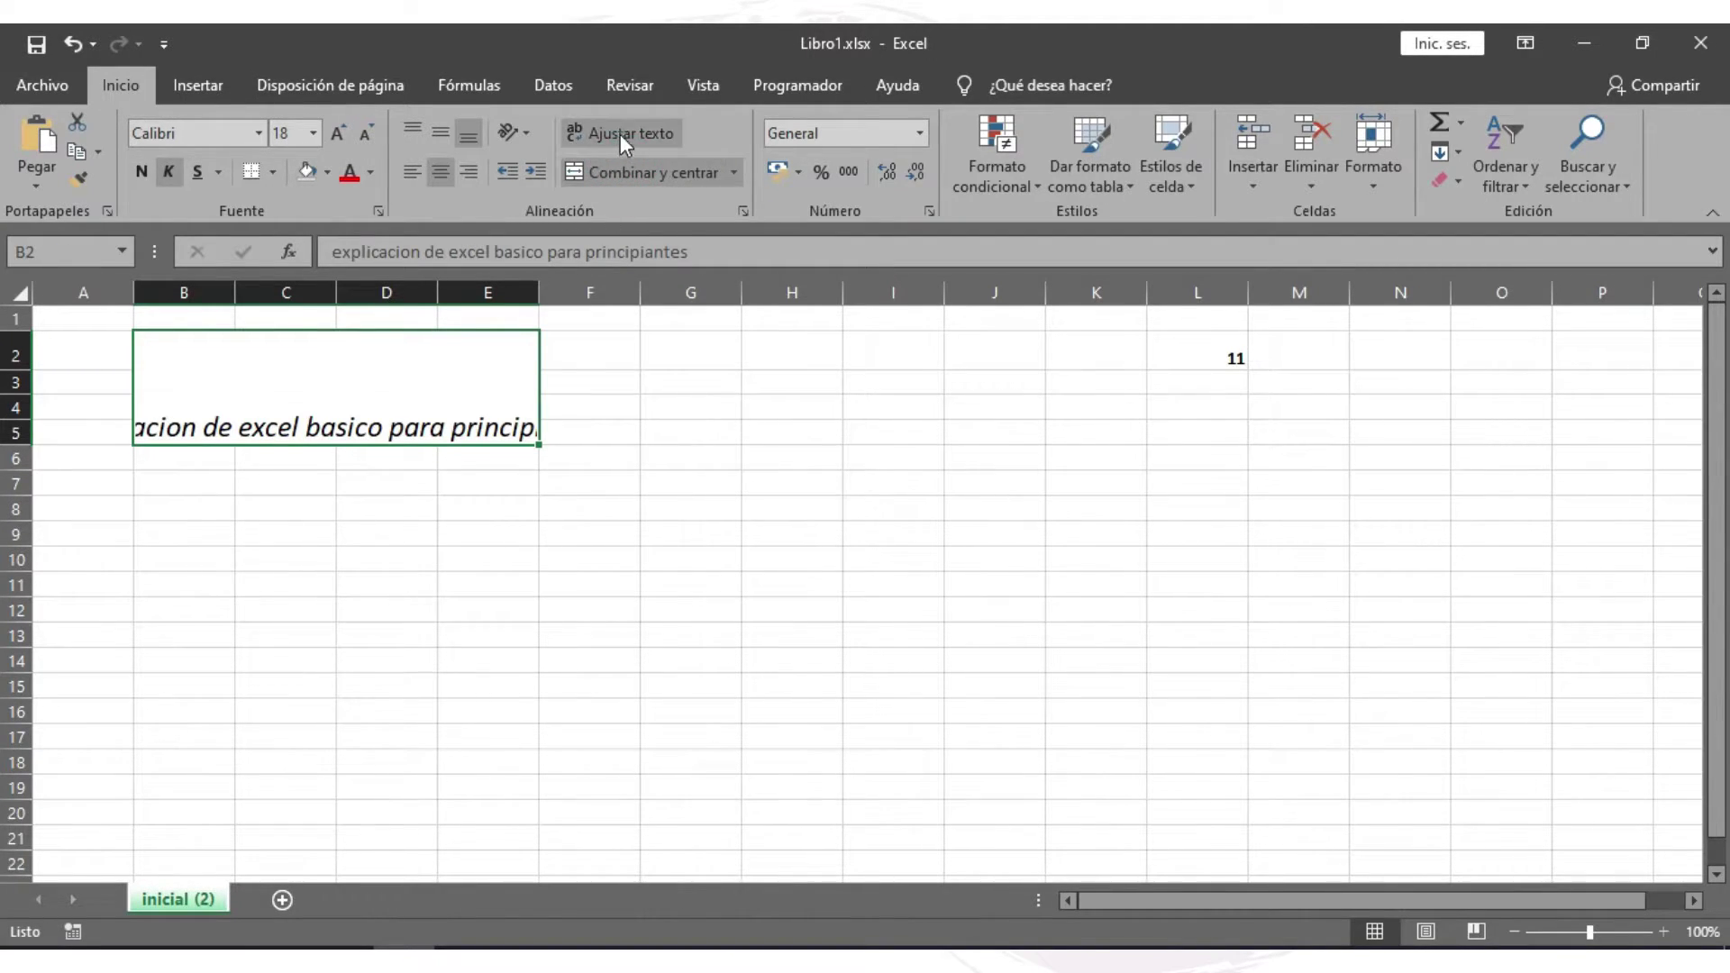
pyautogui.click(620, 134)
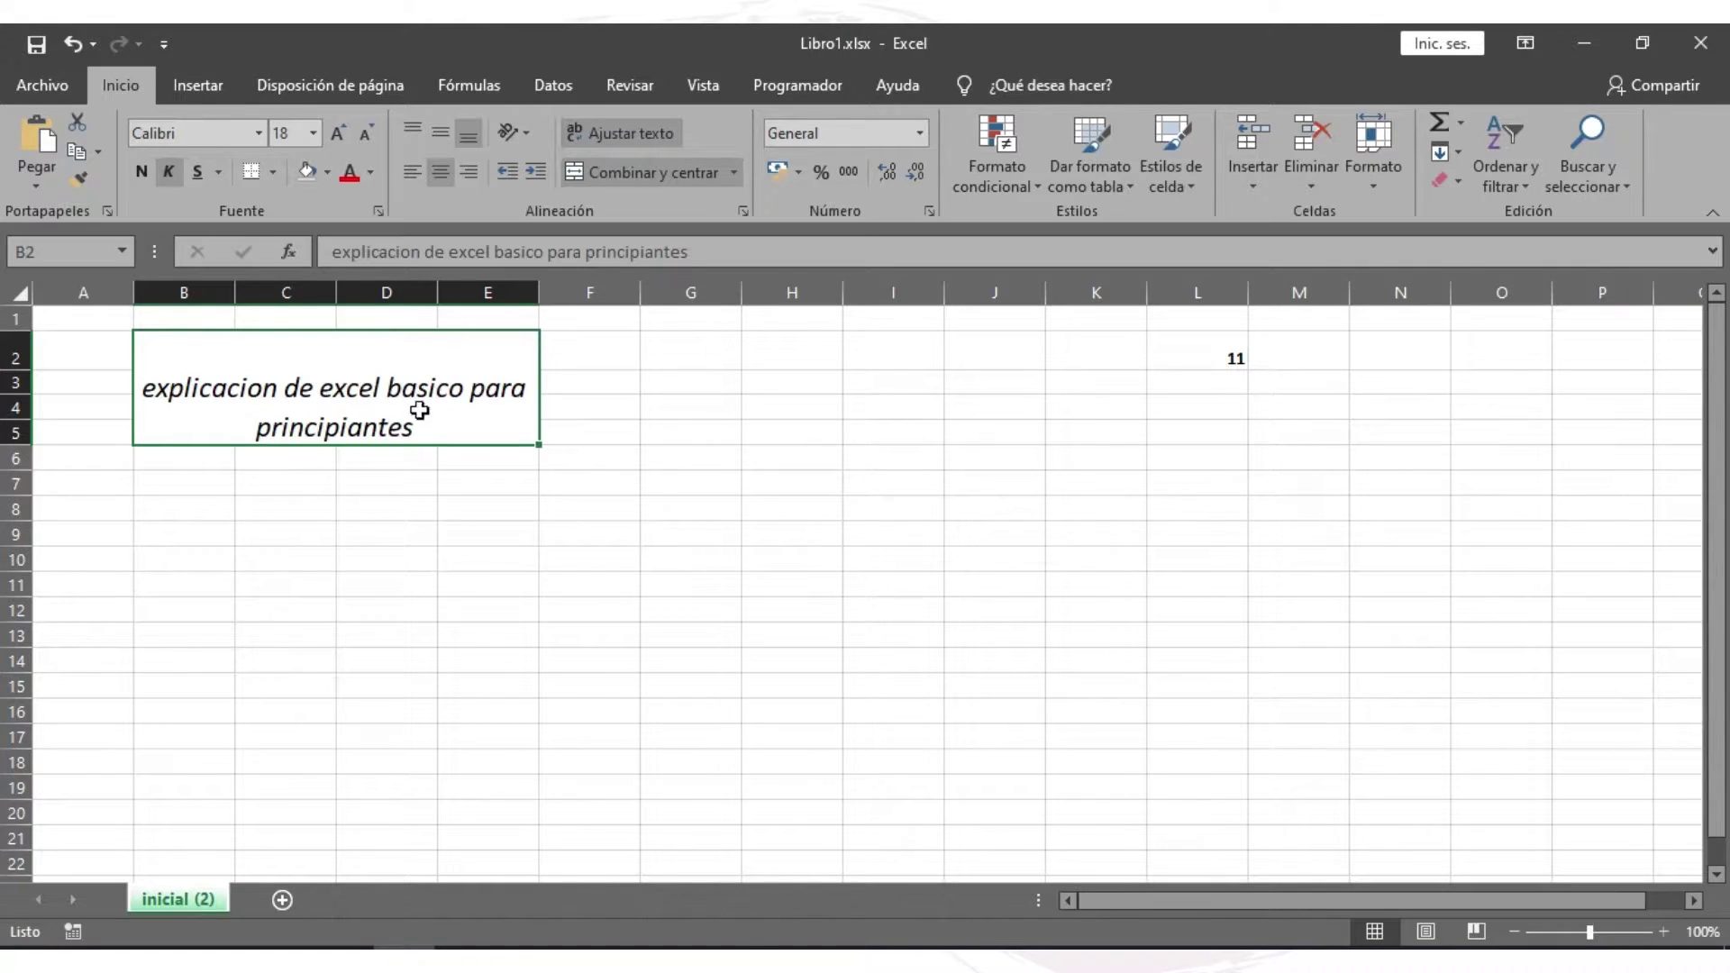
pyautogui.click(440, 131)
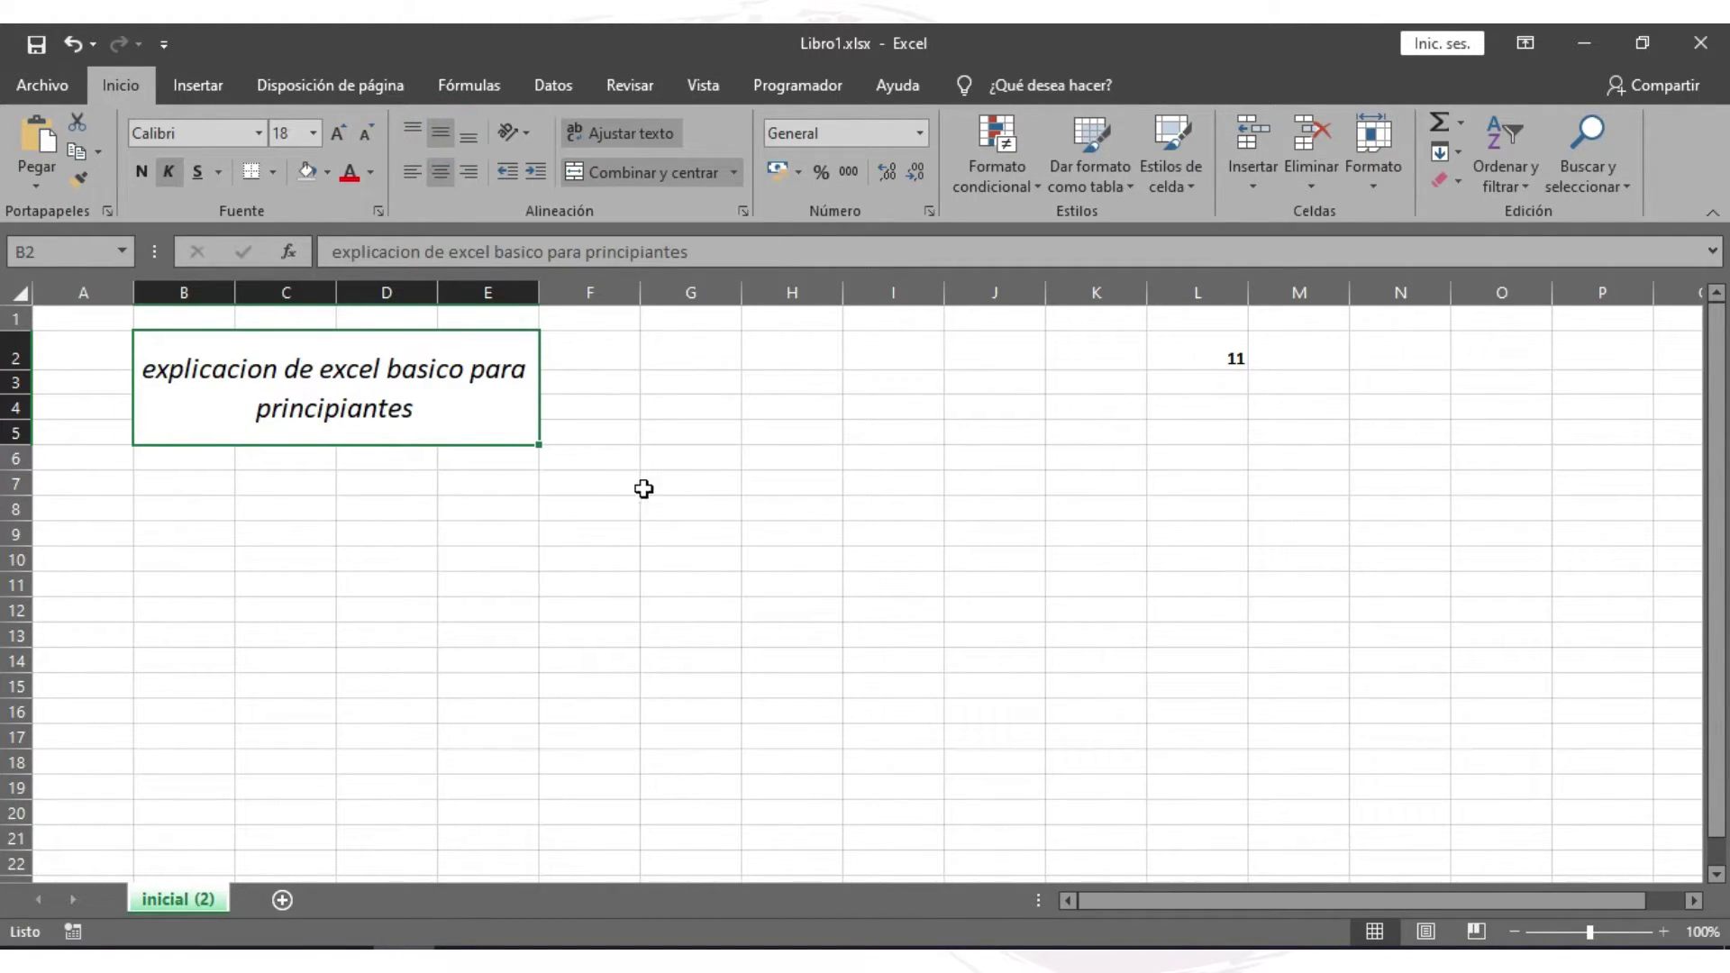
# - Undo the wrap and merge, then insert a line break before 'principiantes' in the title
pyautogui.hotkey('ctrl', 'z')
pyautogui.hotkey('ctrl', 'z')
pyautogui.click(703, 505)
pyautogui.click(386, 421)
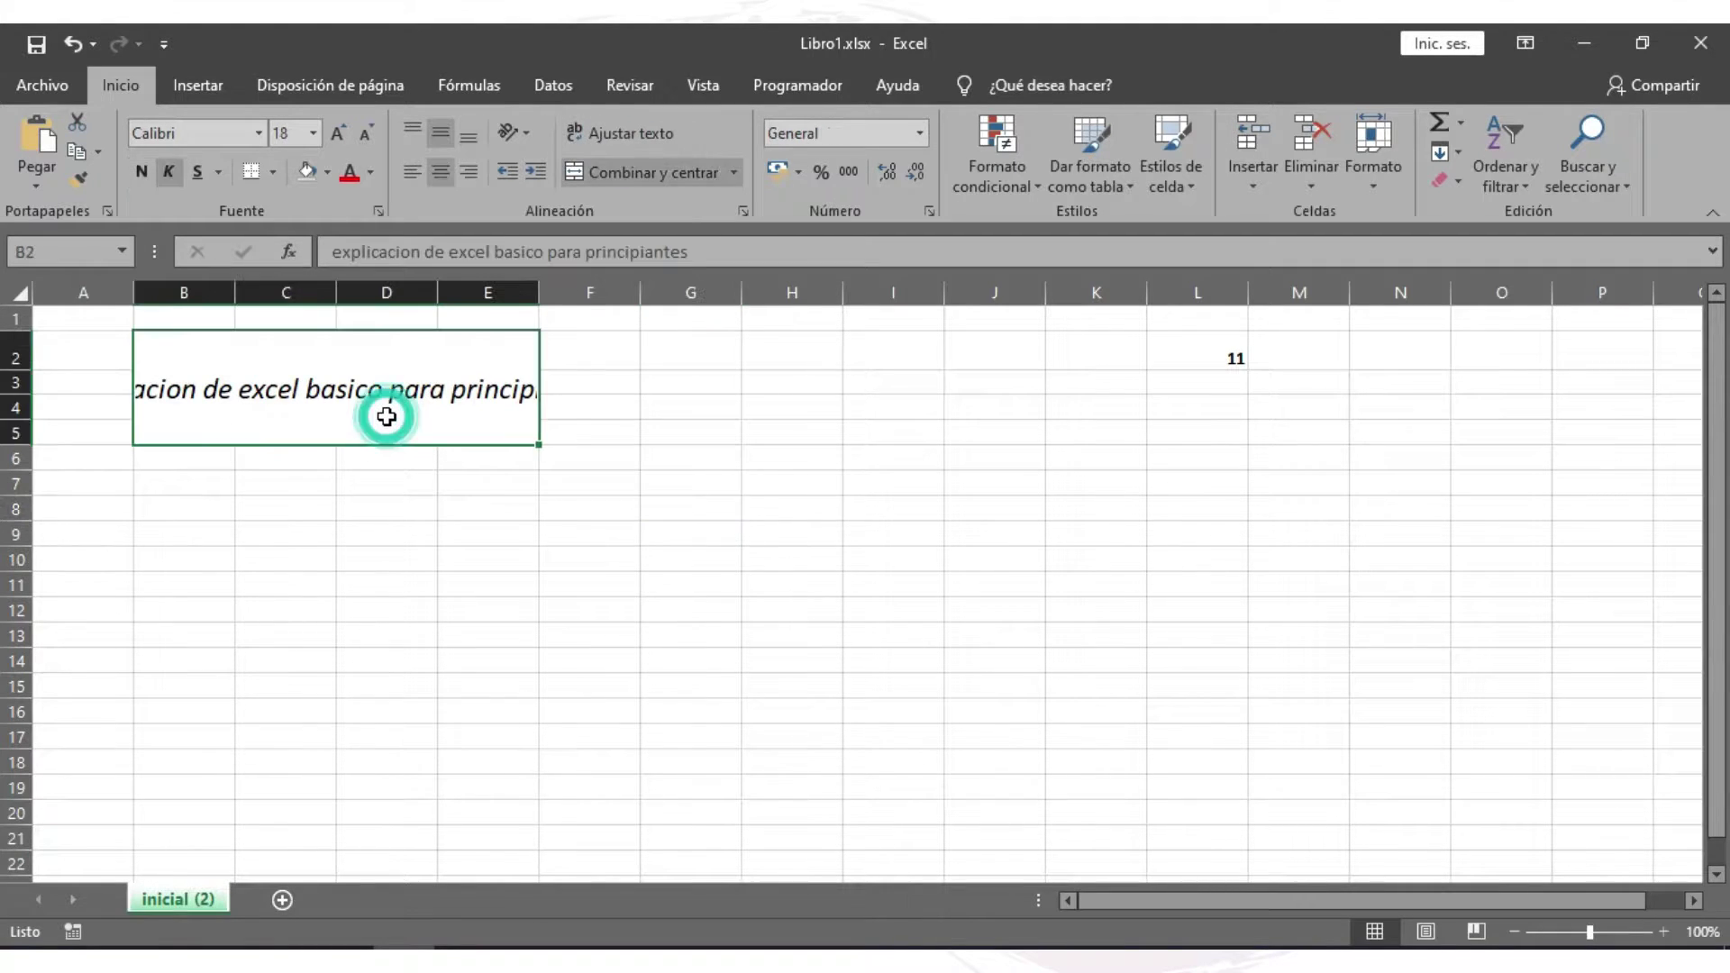
pyautogui.click(590, 251)
pyautogui.press('Return')
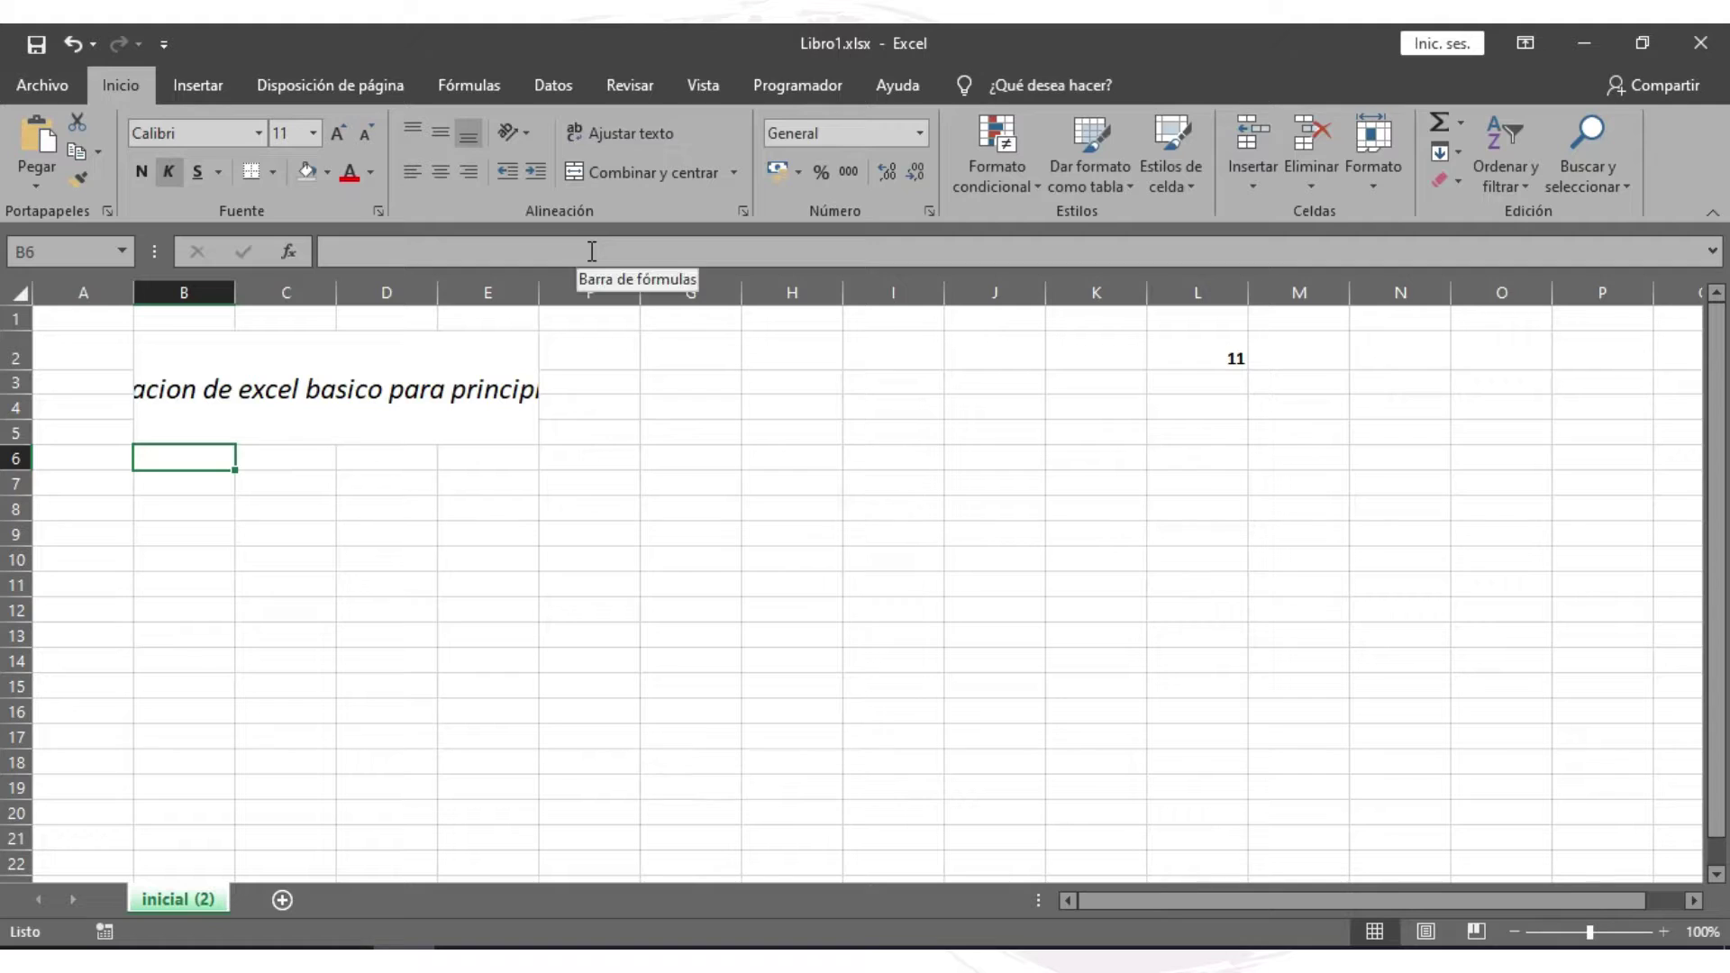
pyautogui.press('Up')
pyautogui.click(588, 252)
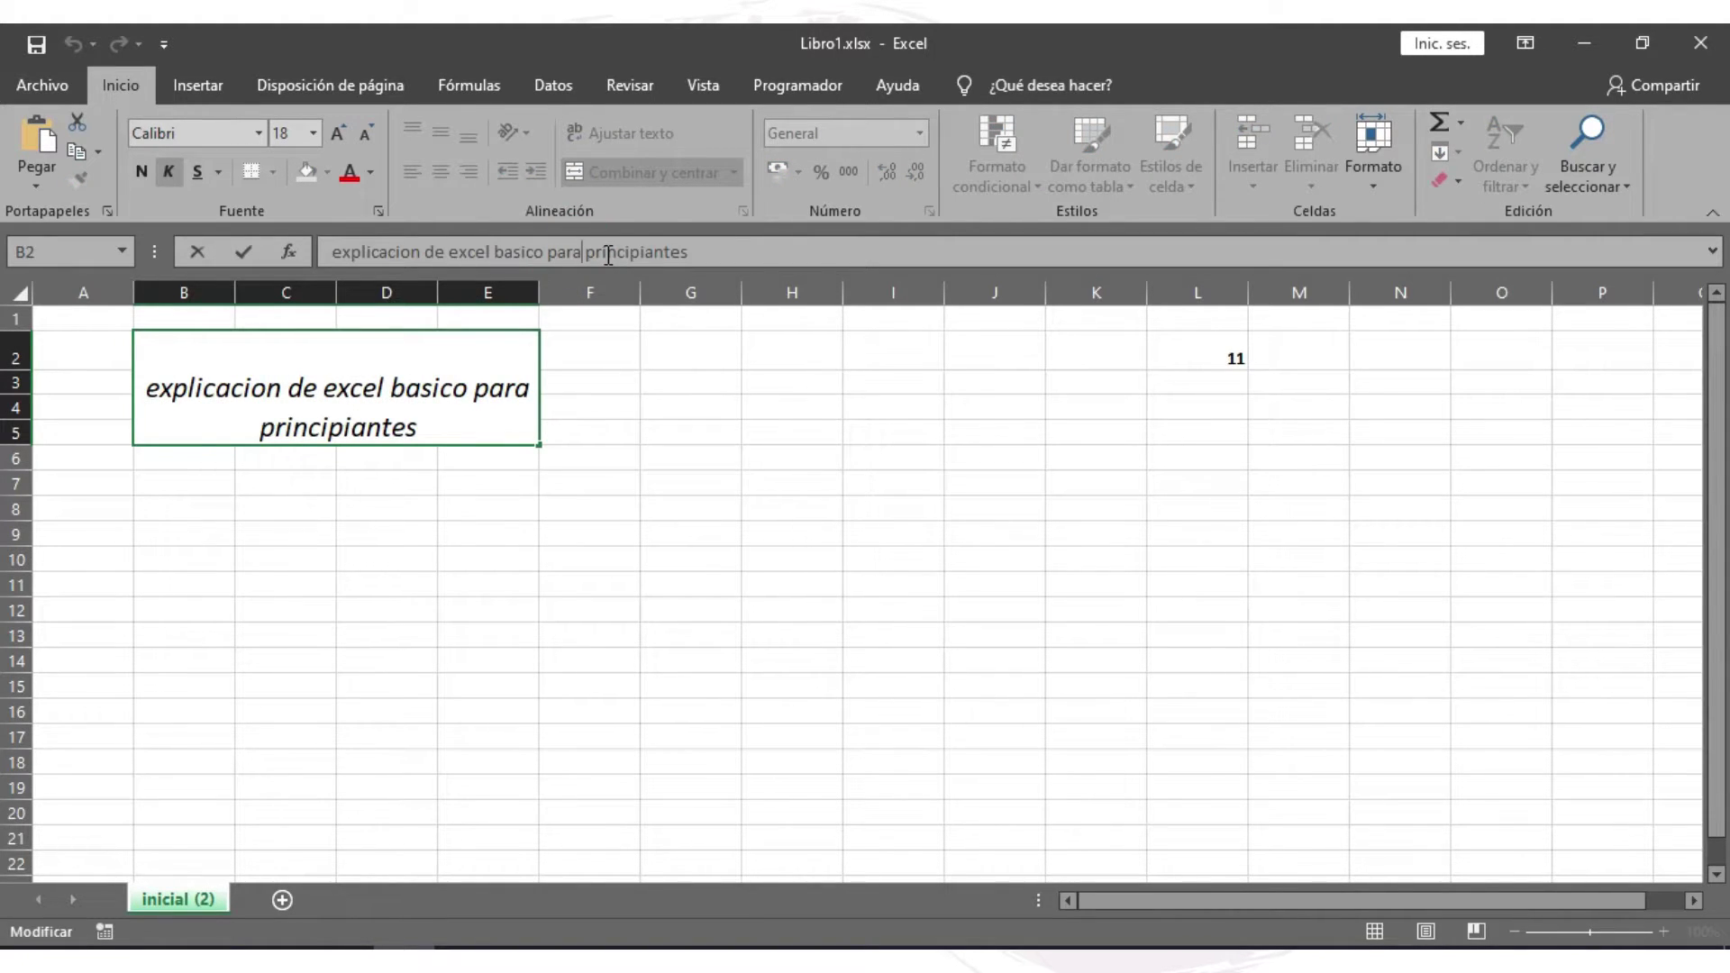
pyautogui.hotkey('alt', 'Return')
pyautogui.click(674, 461)
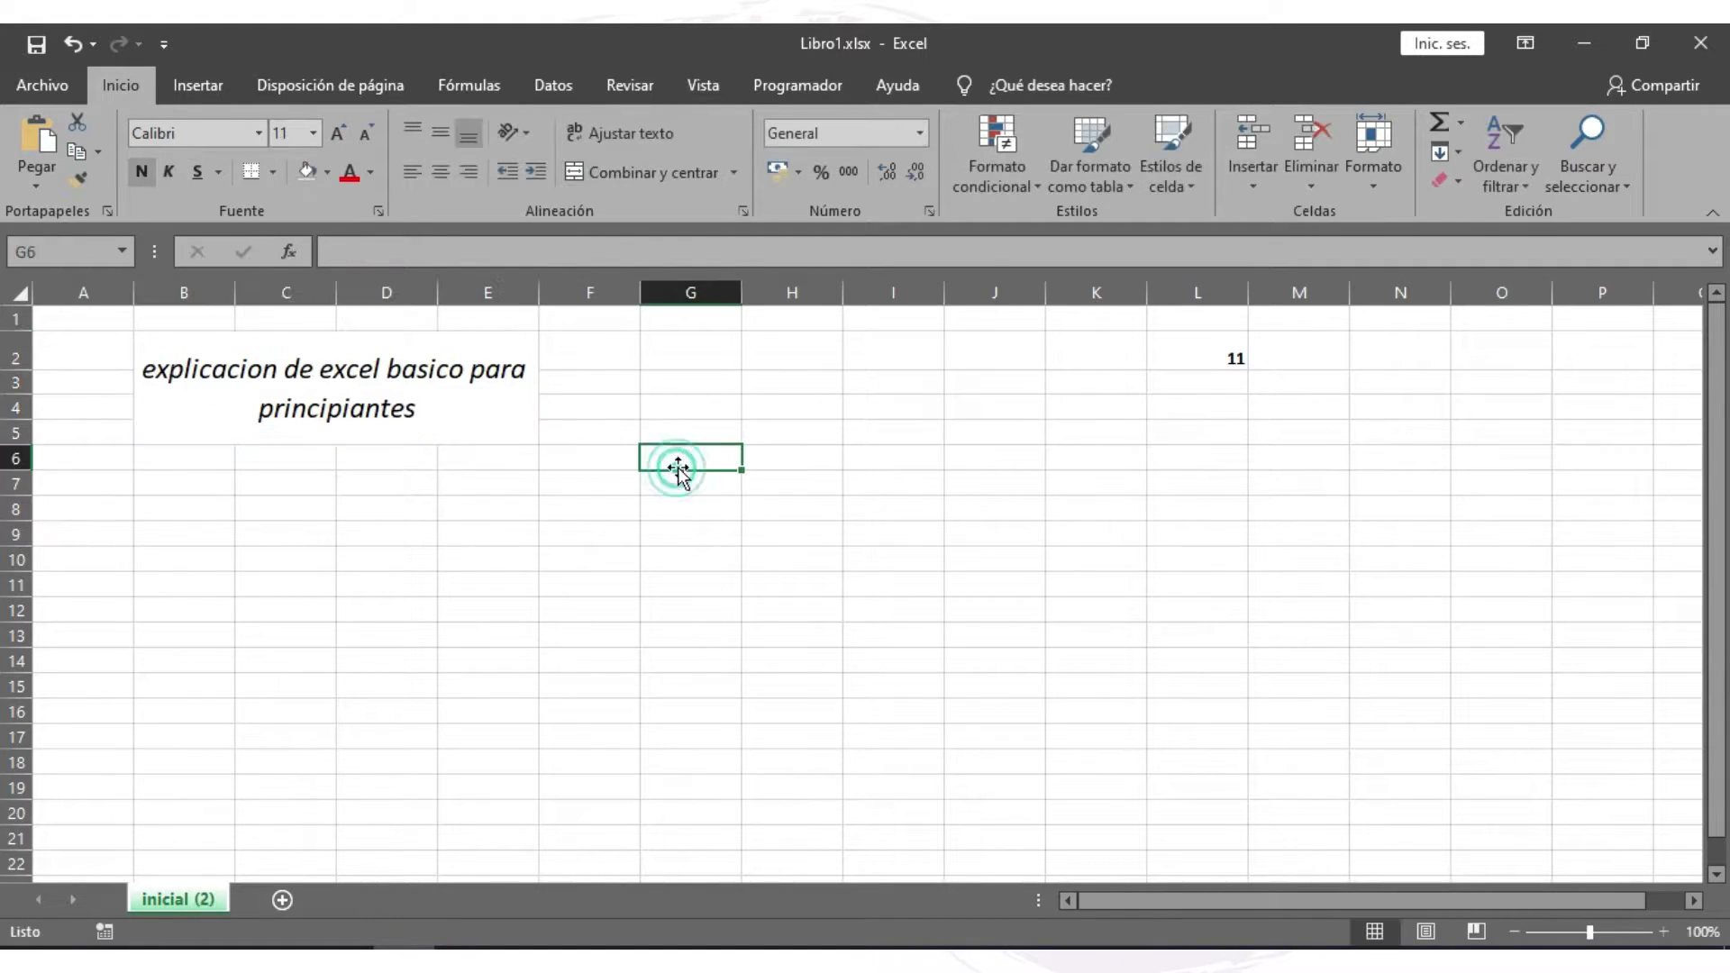
# - Undo the merged, wrapped formatting so the title sits unmerged in B2
pyautogui.click(501, 385)
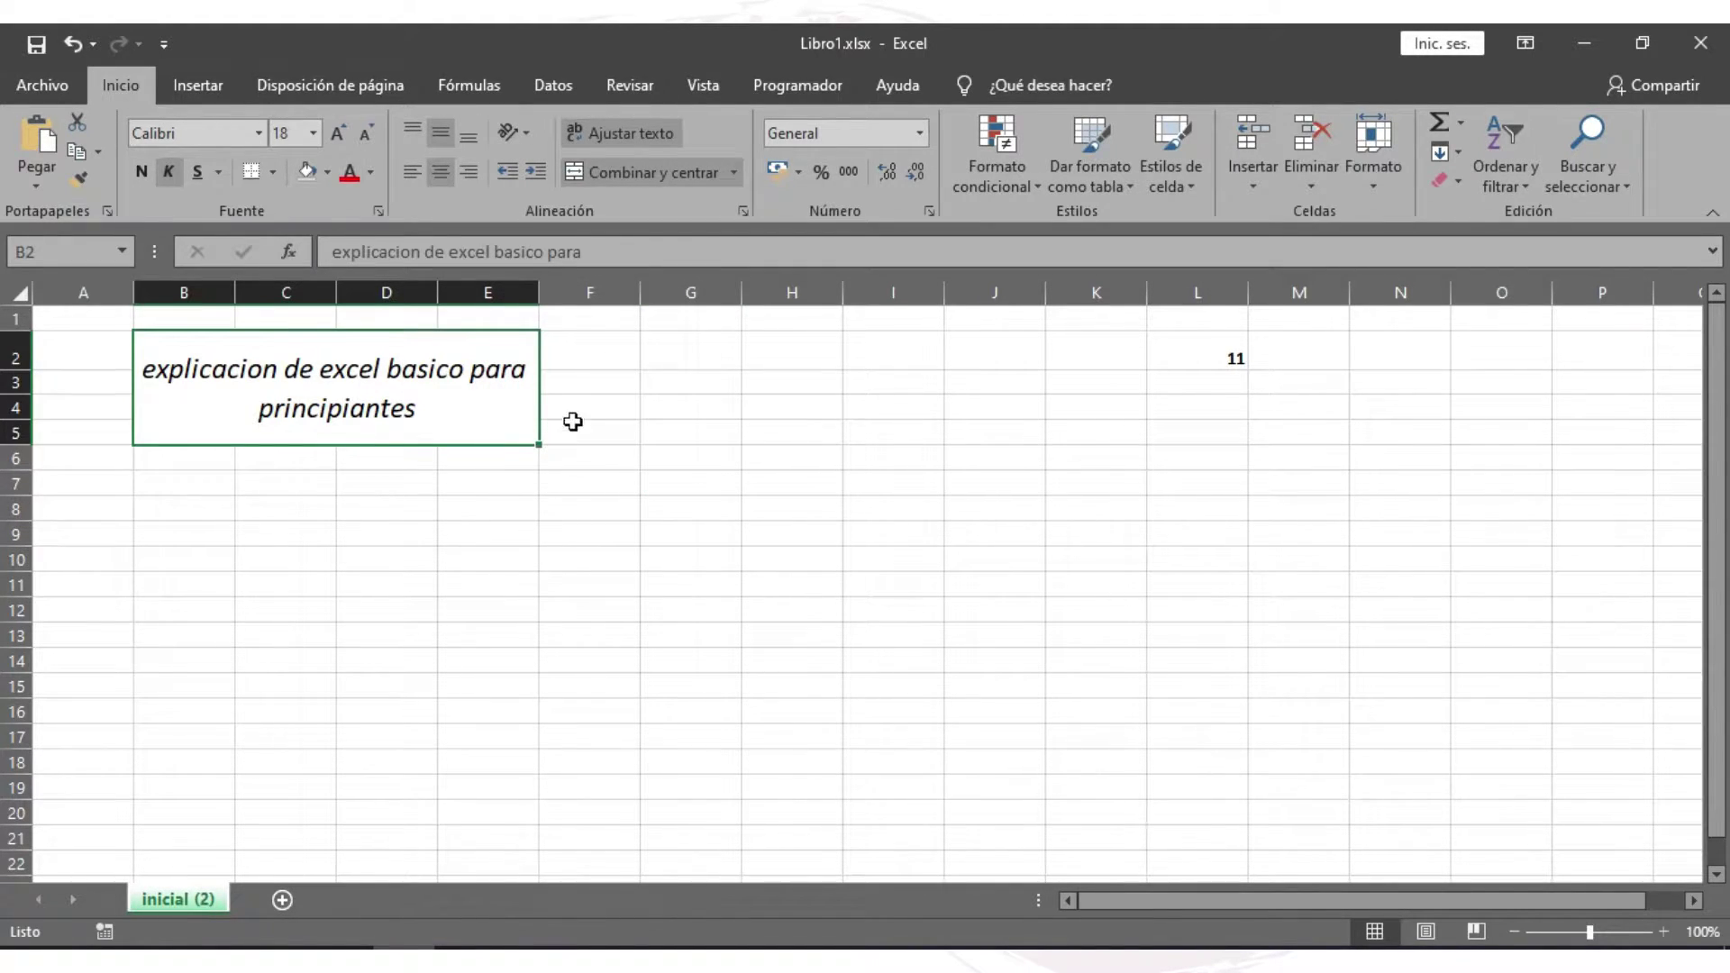
pyautogui.hotkey('ctrl', 'z')
pyautogui.hotkey('ctrl', 'z')
pyautogui.hotkey('ctrl', 'z')
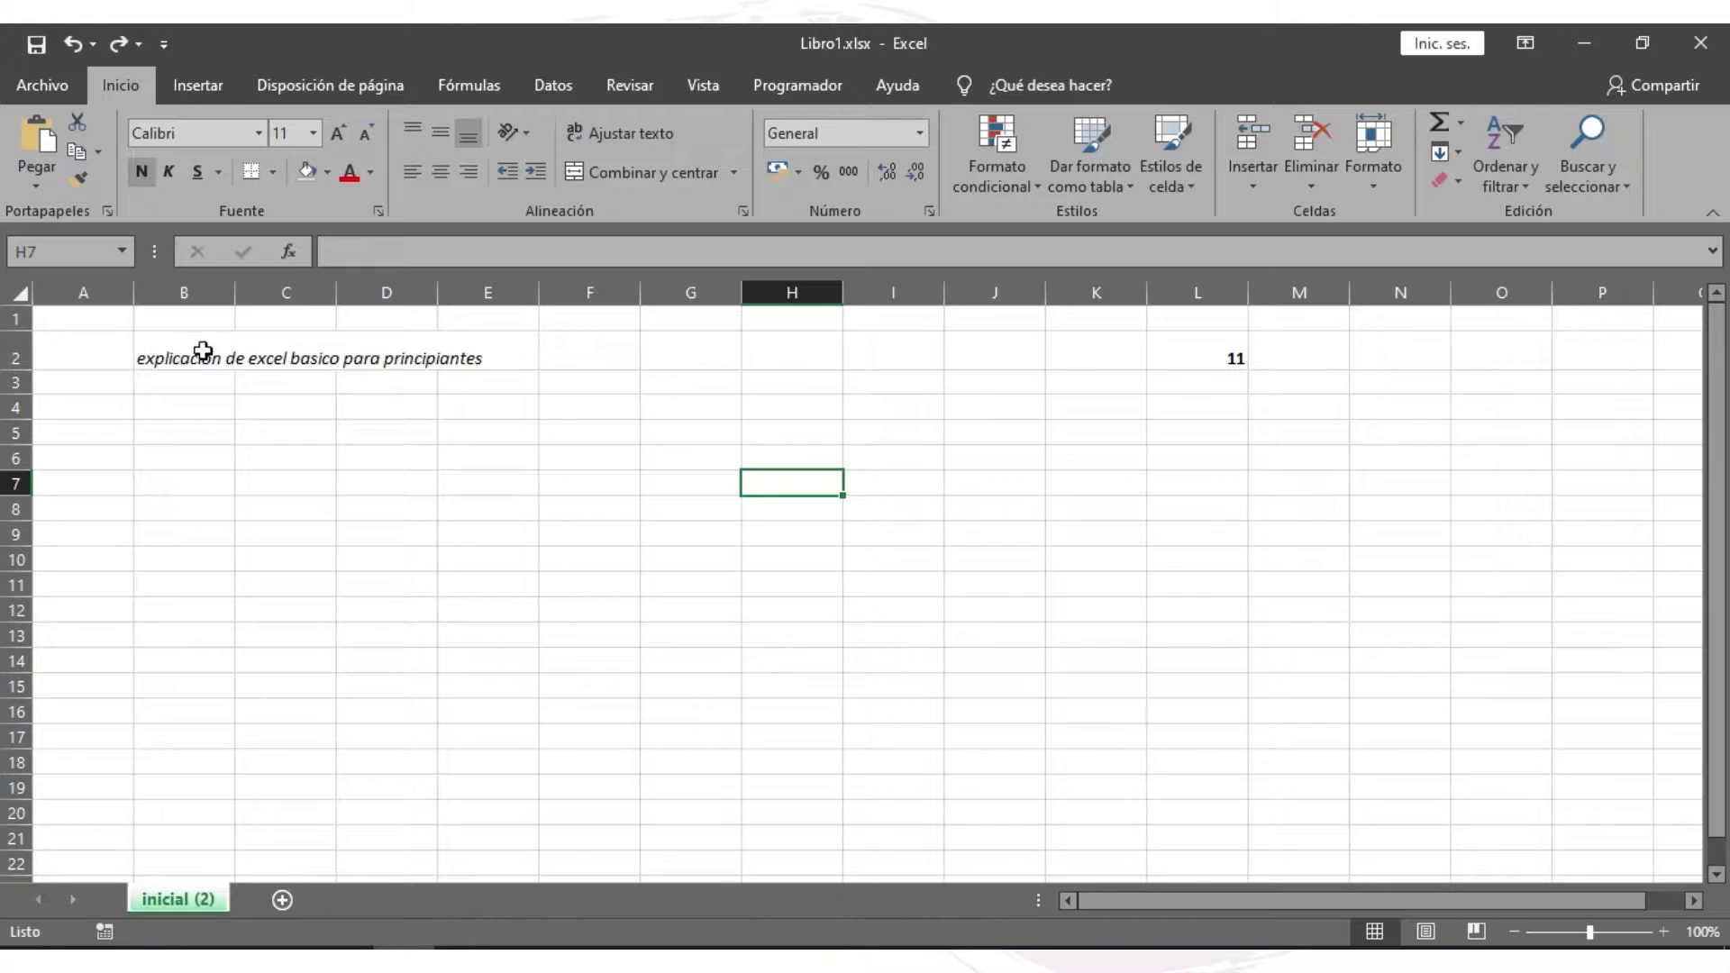
pyautogui.click(202, 349)
# - Merge B2:B14 and stack the title vertically with a smaller font size
pyautogui.moveTo(202, 348); pyautogui.dragTo(180, 662)
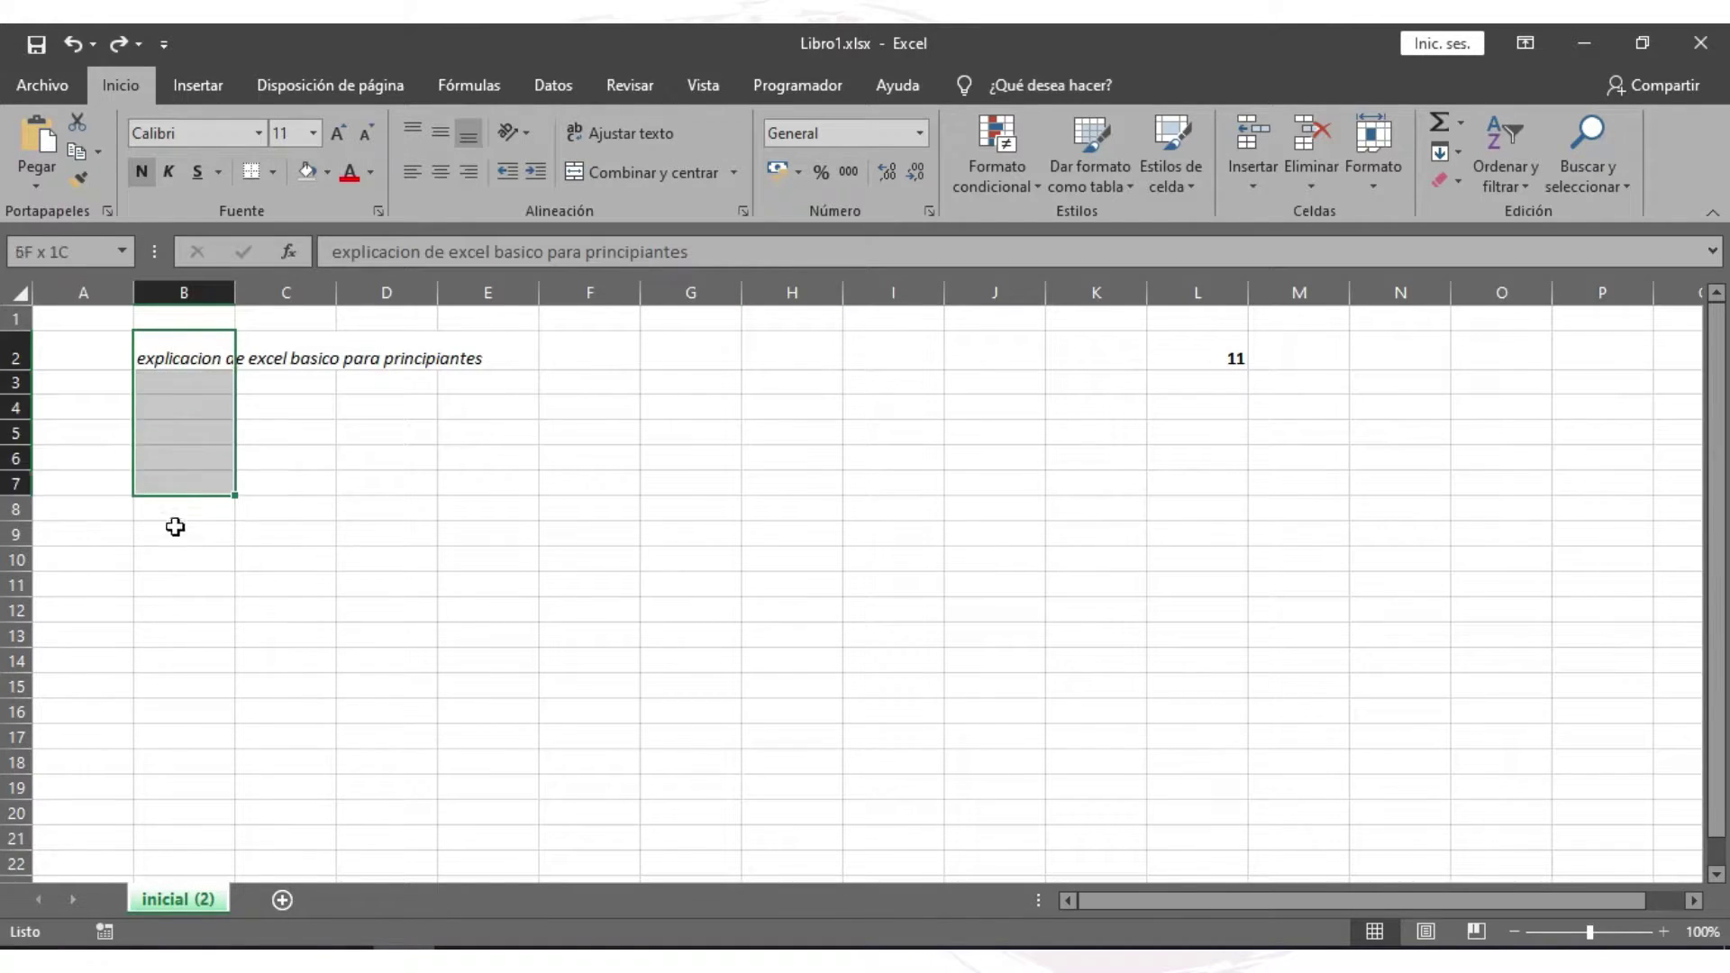
pyautogui.click(633, 173)
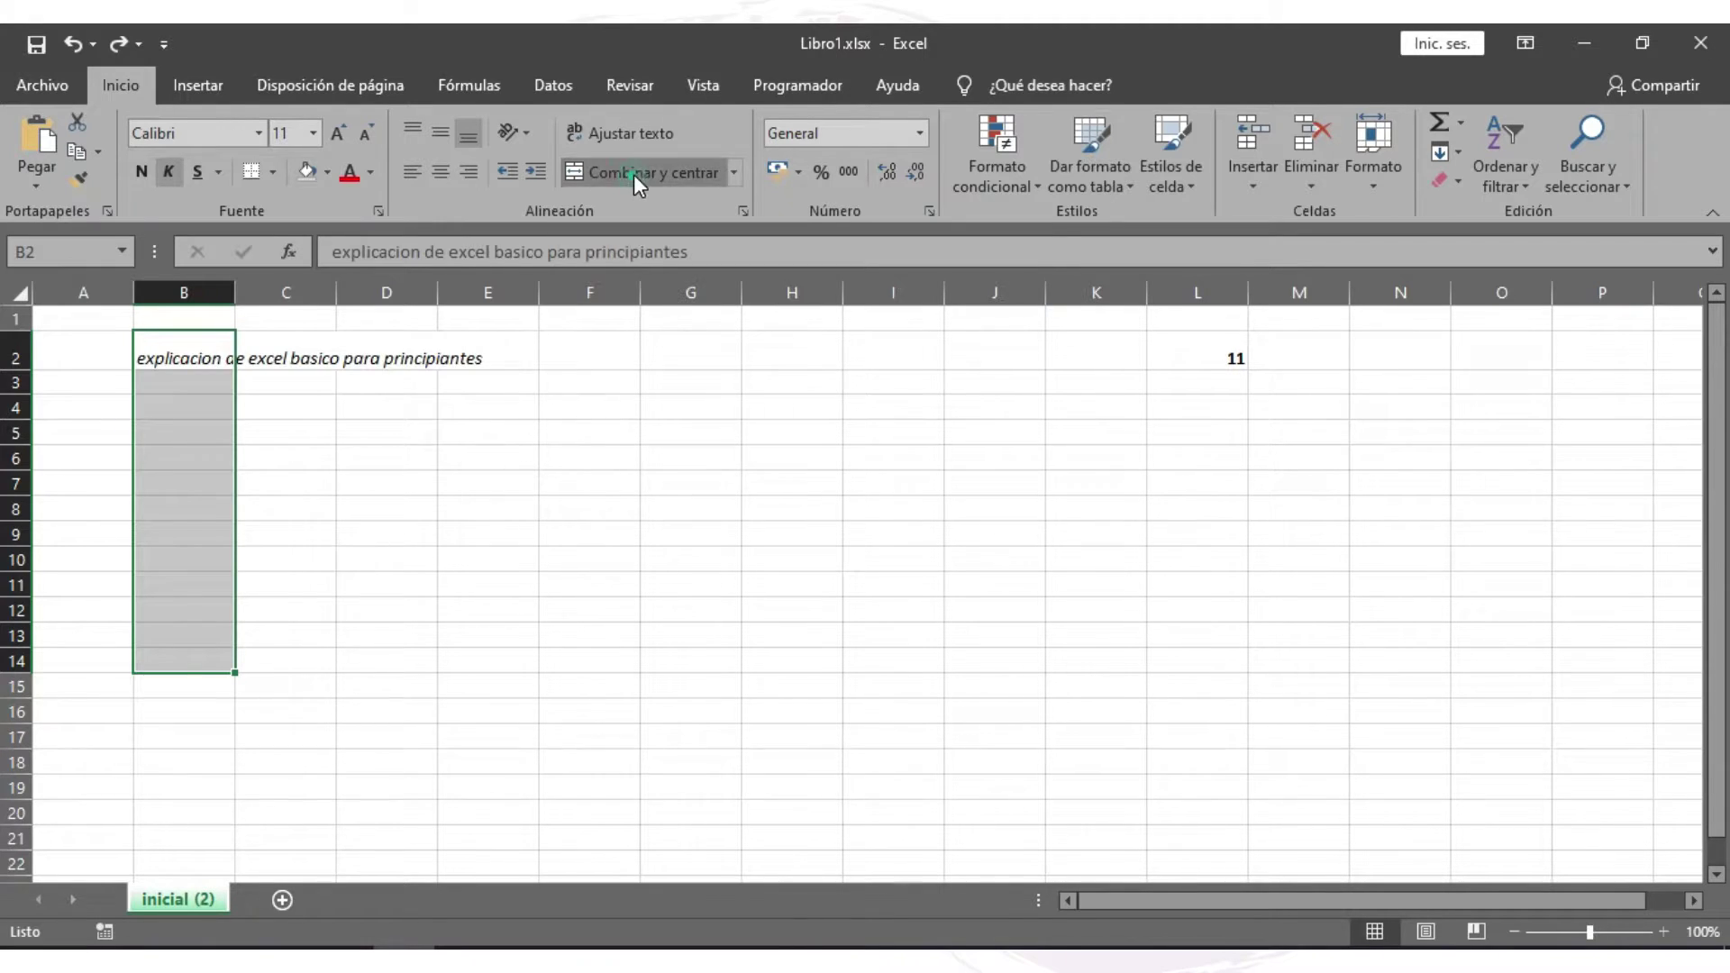
pyautogui.click(528, 132)
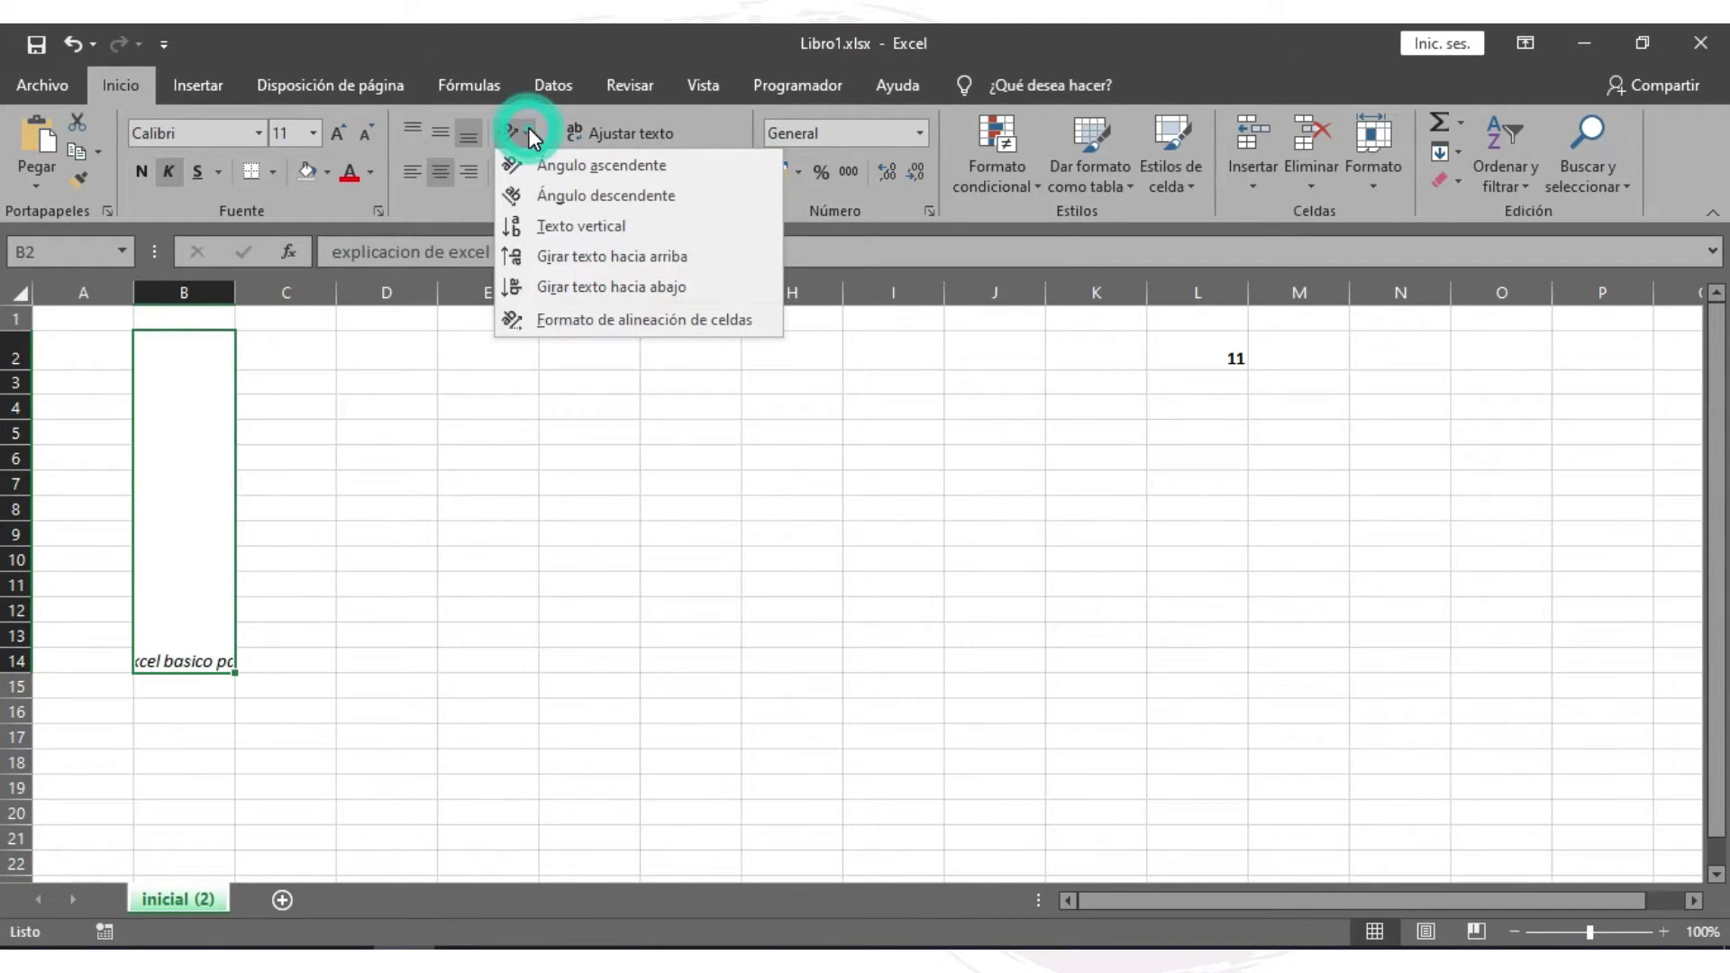
pyautogui.click(630, 224)
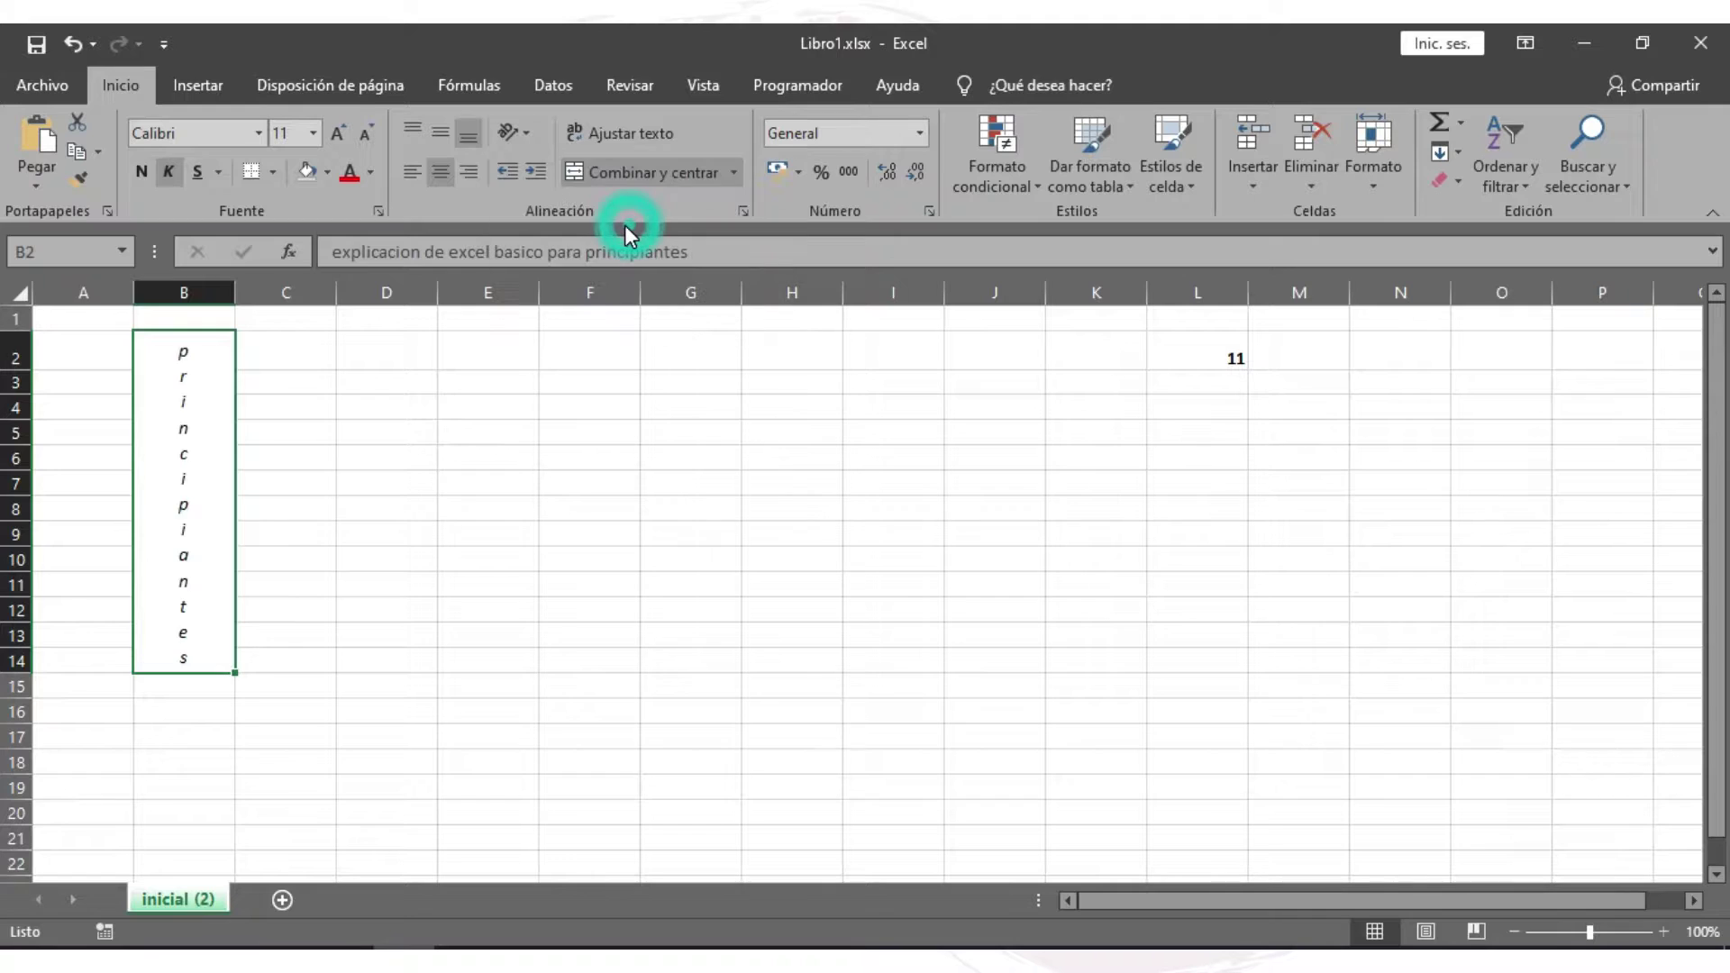
pyautogui.click(367, 128)
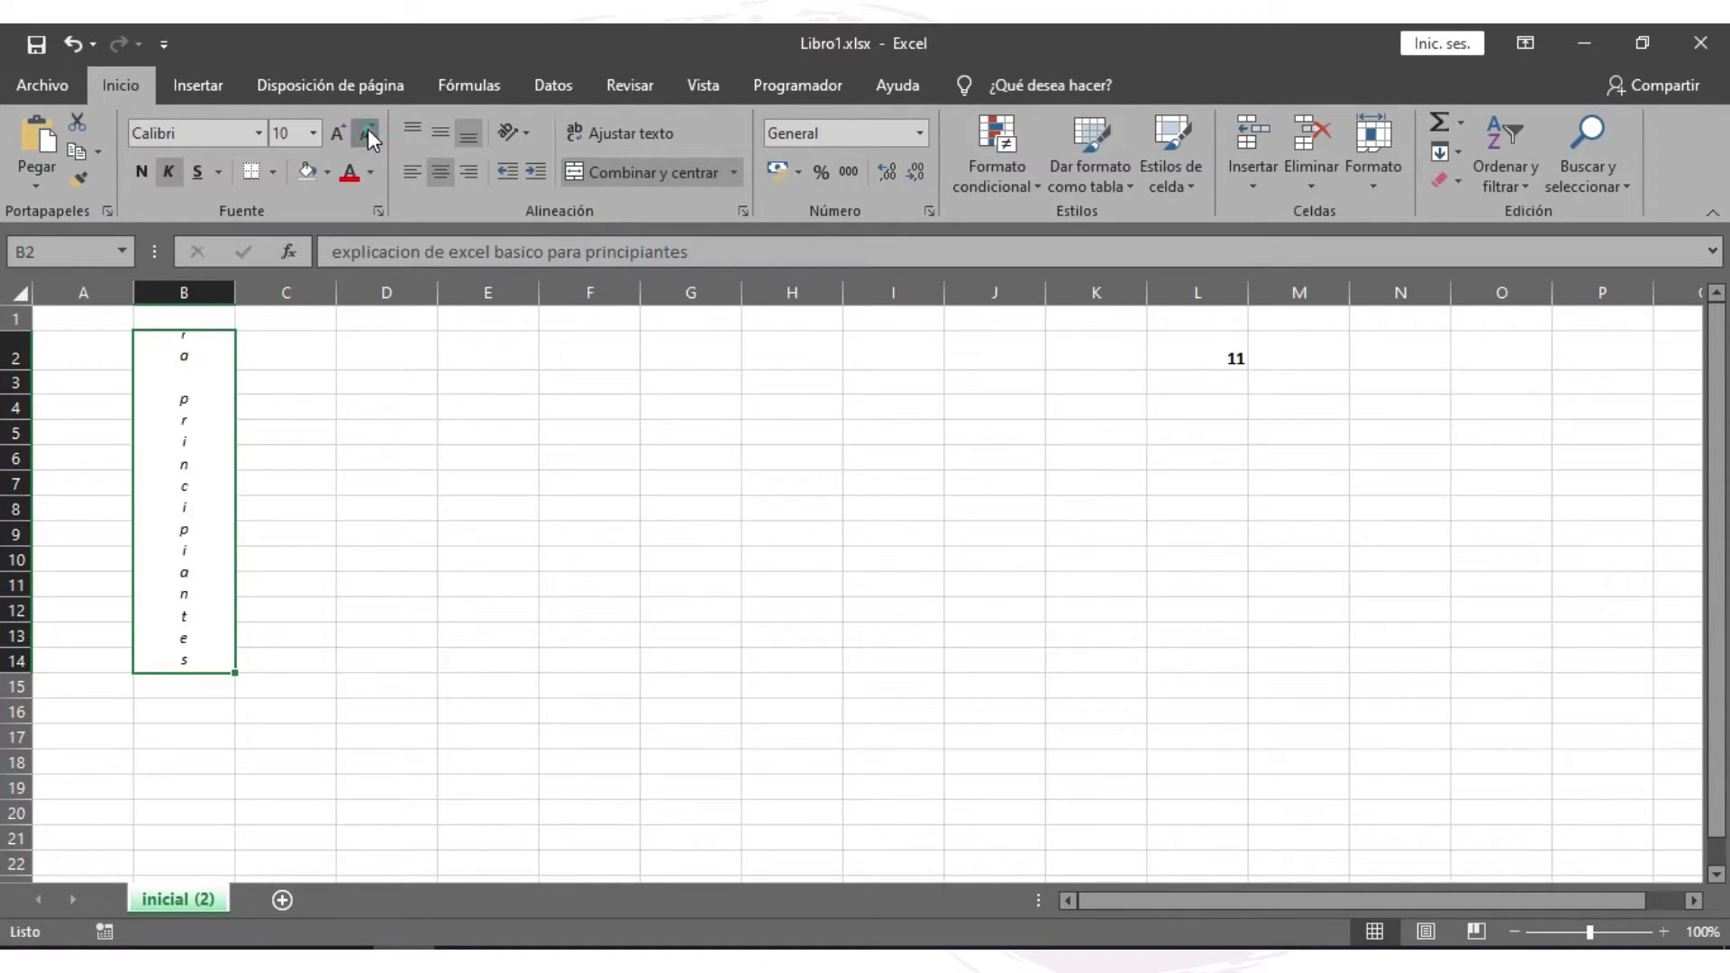
pyautogui.click(367, 128)
pyautogui.click(367, 128)
# - Slant the title at a descending angle, then set a 10° angle in Formato de celdas
pyautogui.click(513, 132)
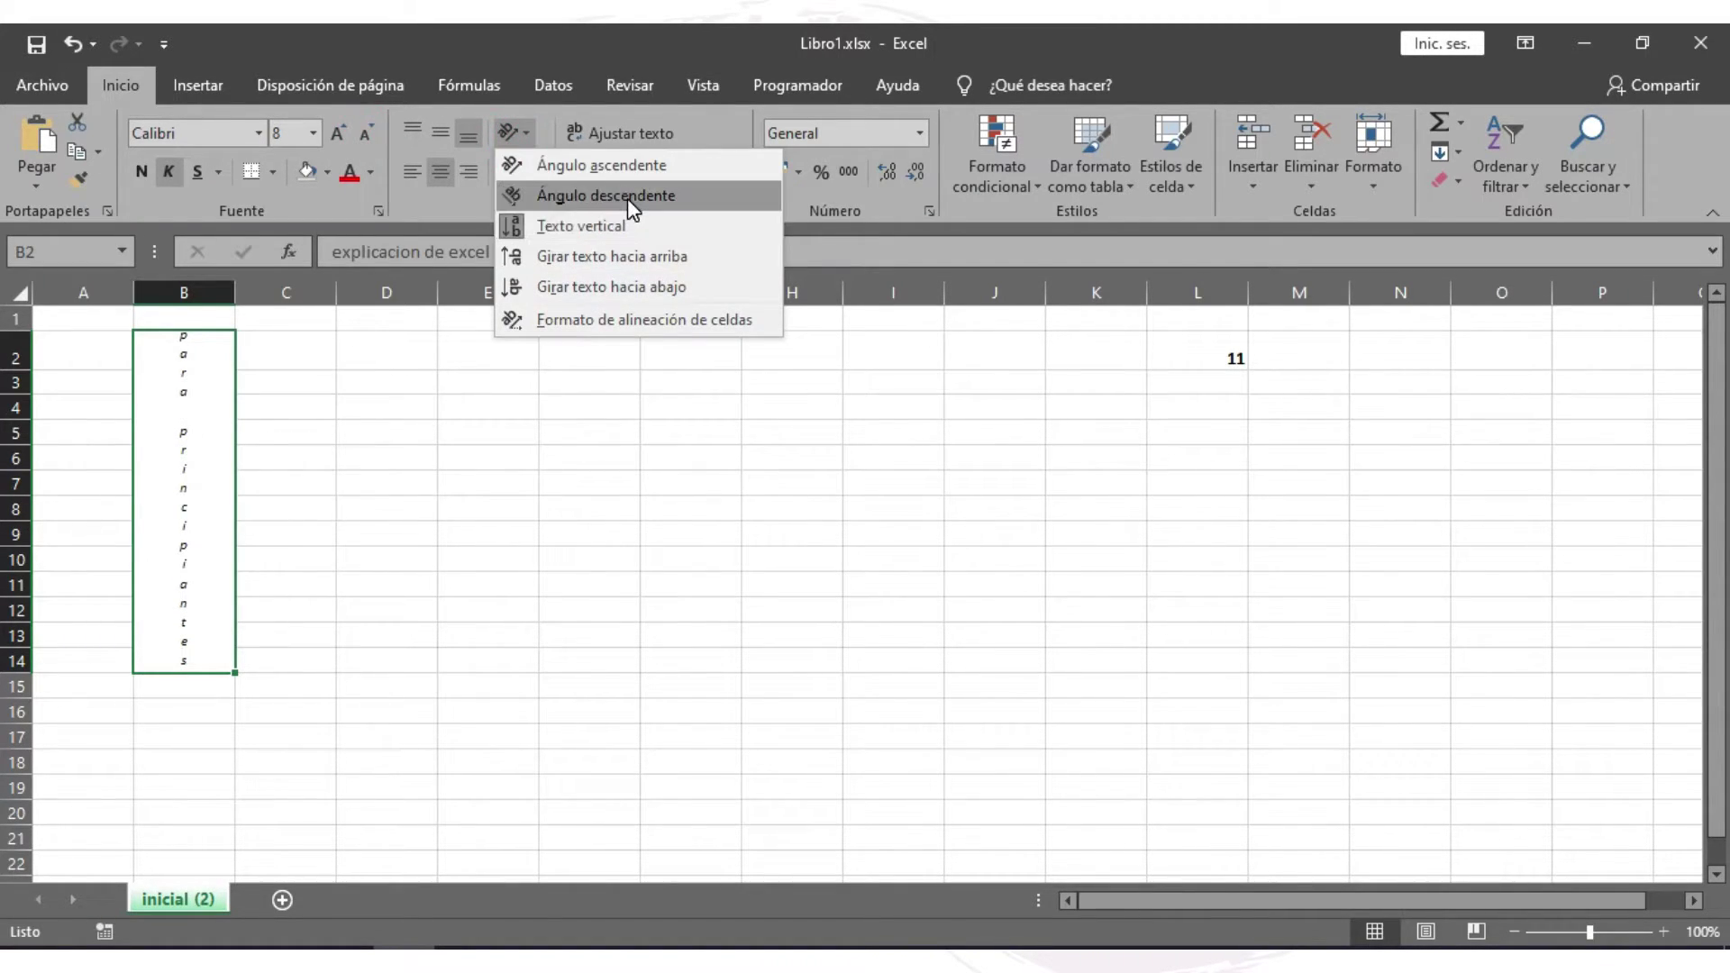
pyautogui.click(627, 198)
pyautogui.rightClick(206, 382)
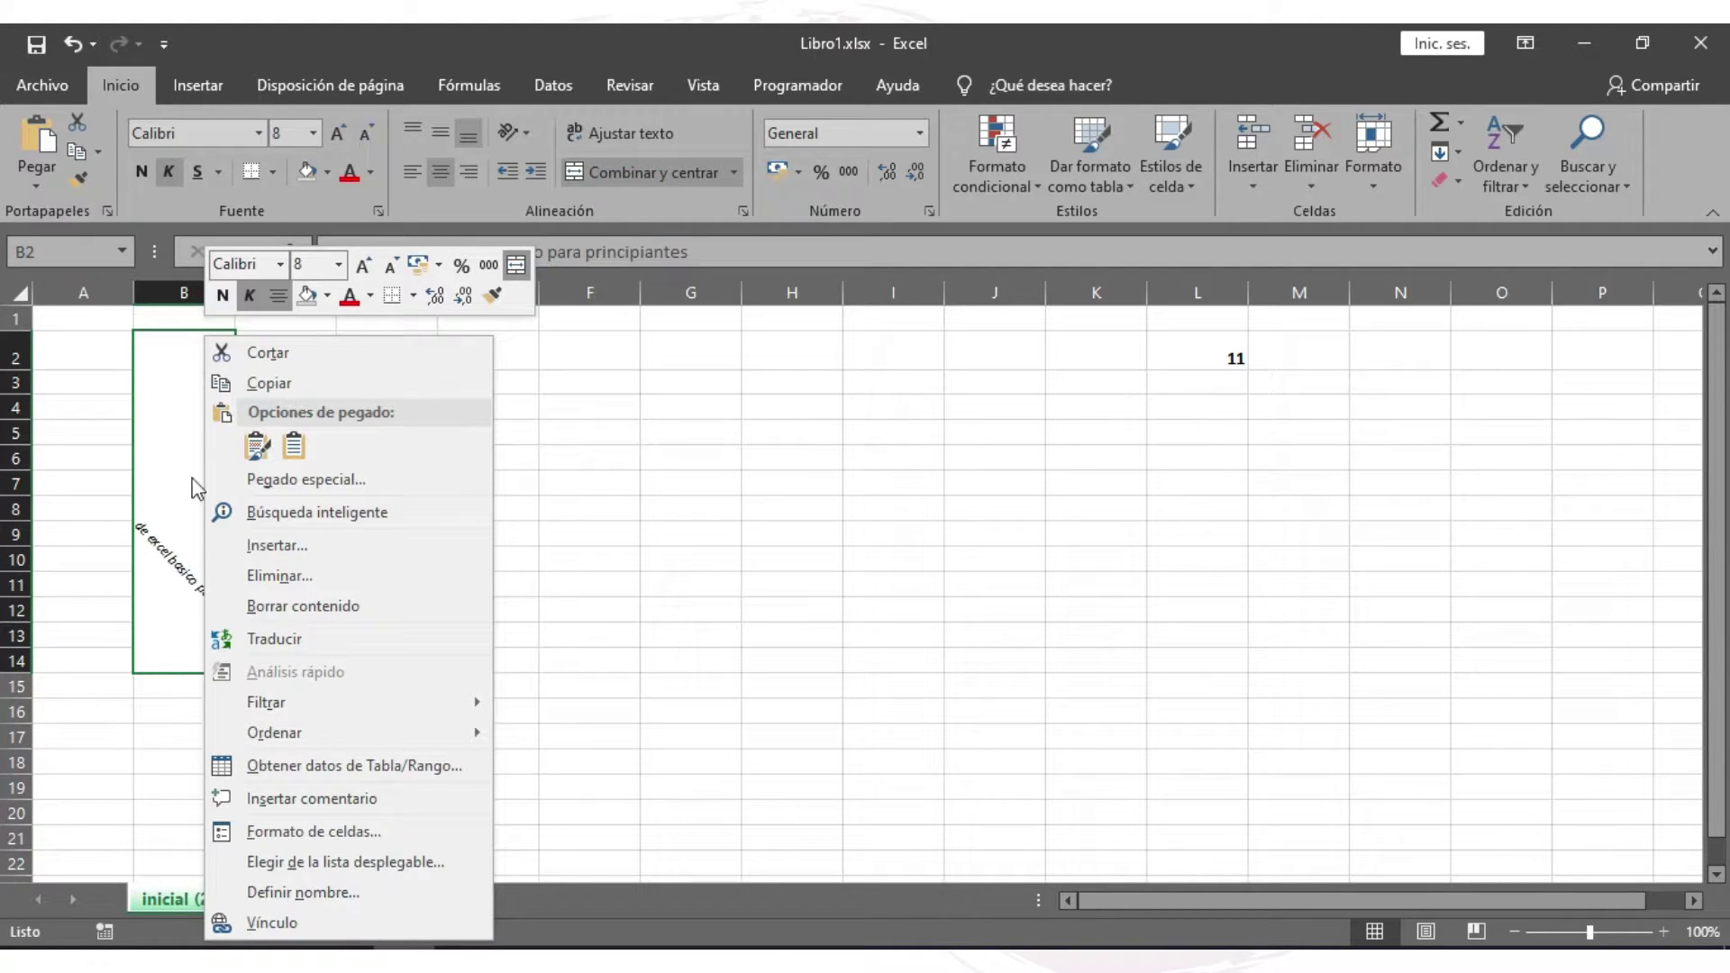
pyautogui.click(369, 833)
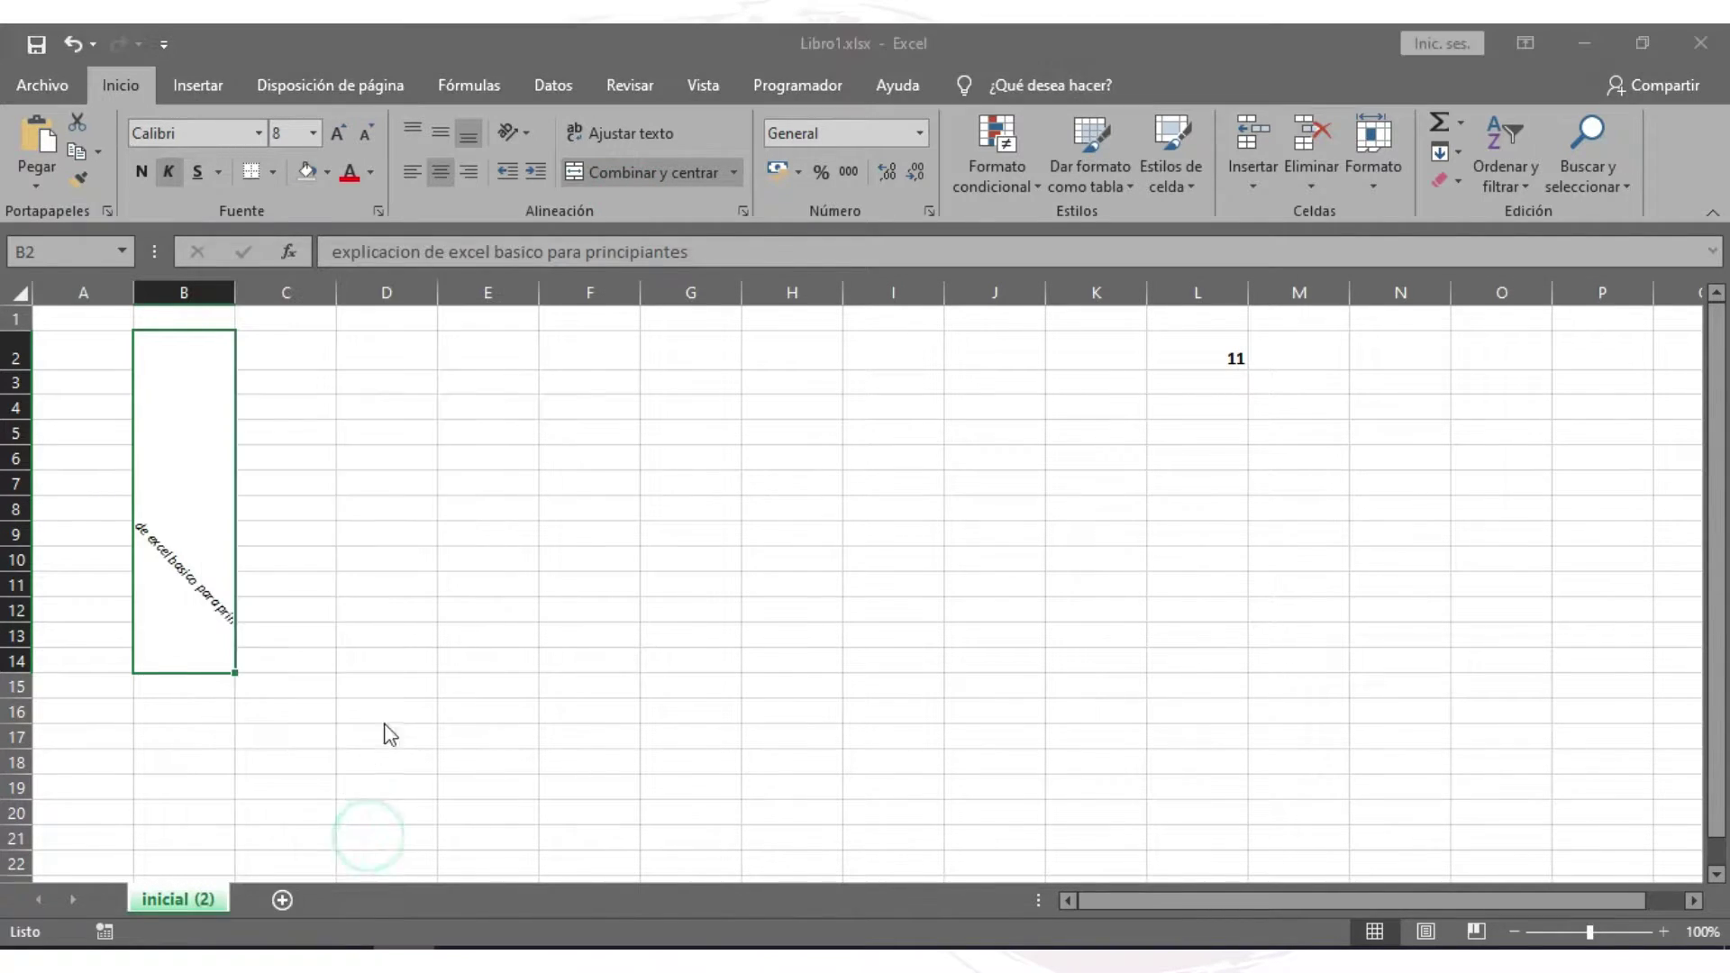
pyautogui.click(155, 385)
pyautogui.moveTo(652, 557)
pyautogui.mouseDown()
pyautogui.moveTo(666, 512)
pyautogui.moveTo(671, 526)
pyautogui.mouseUp()
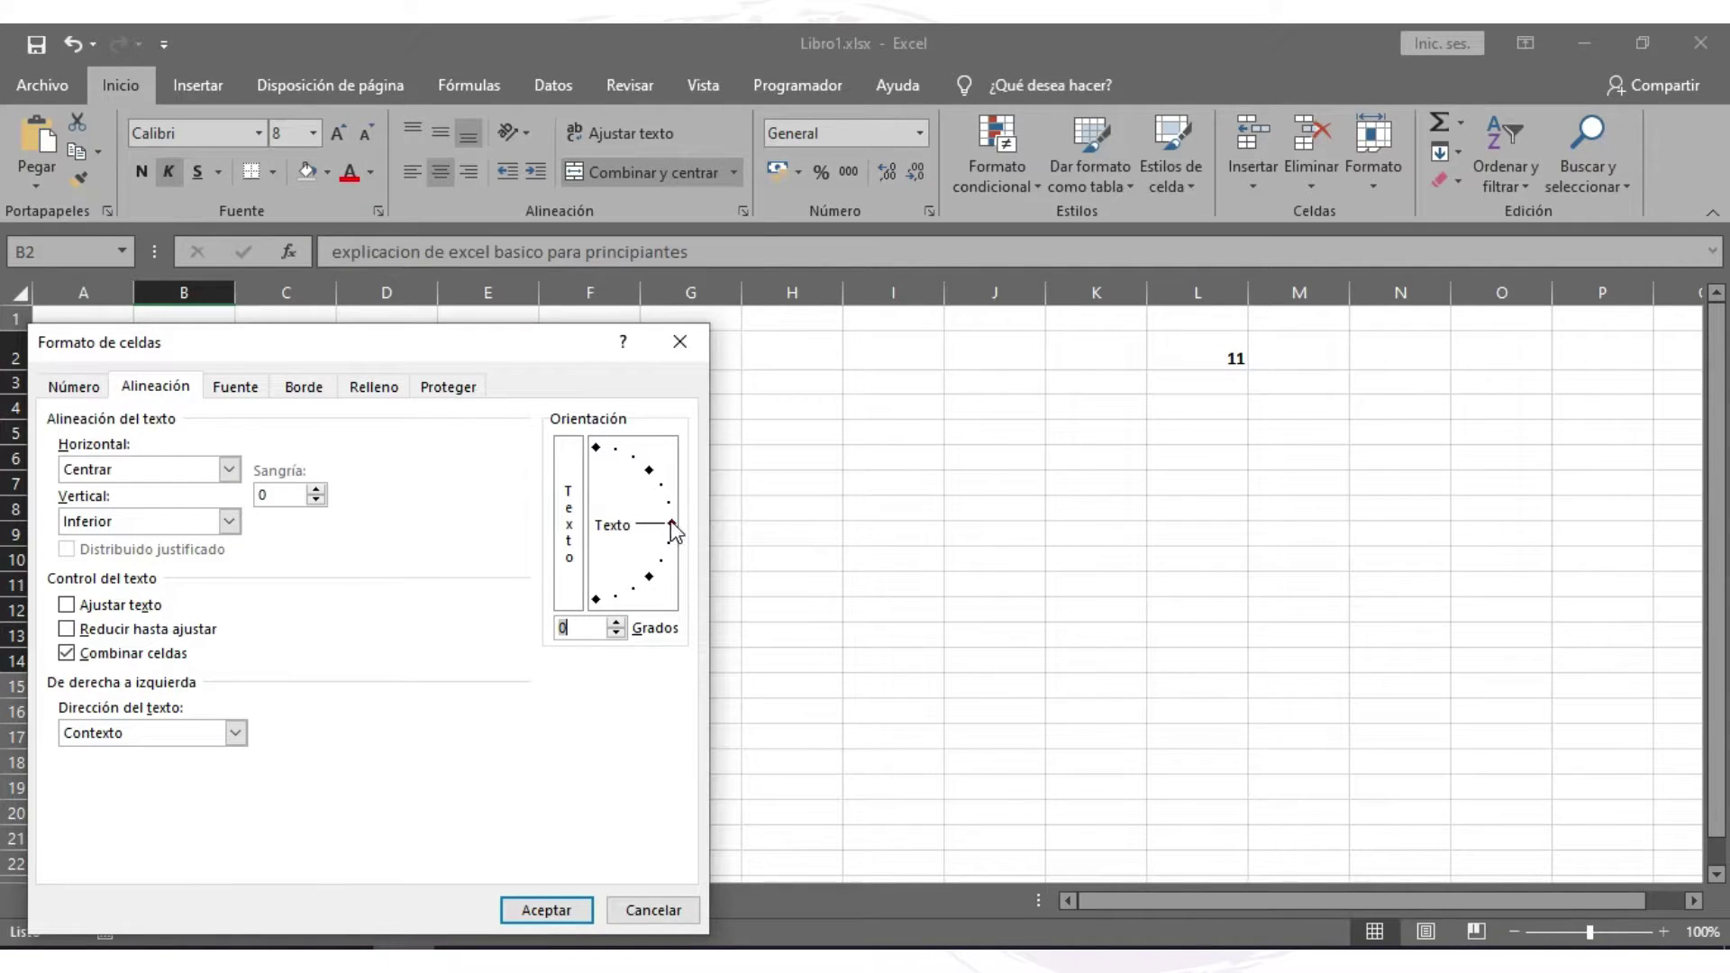
pyautogui.press('Return')
pyautogui.click(167, 365)
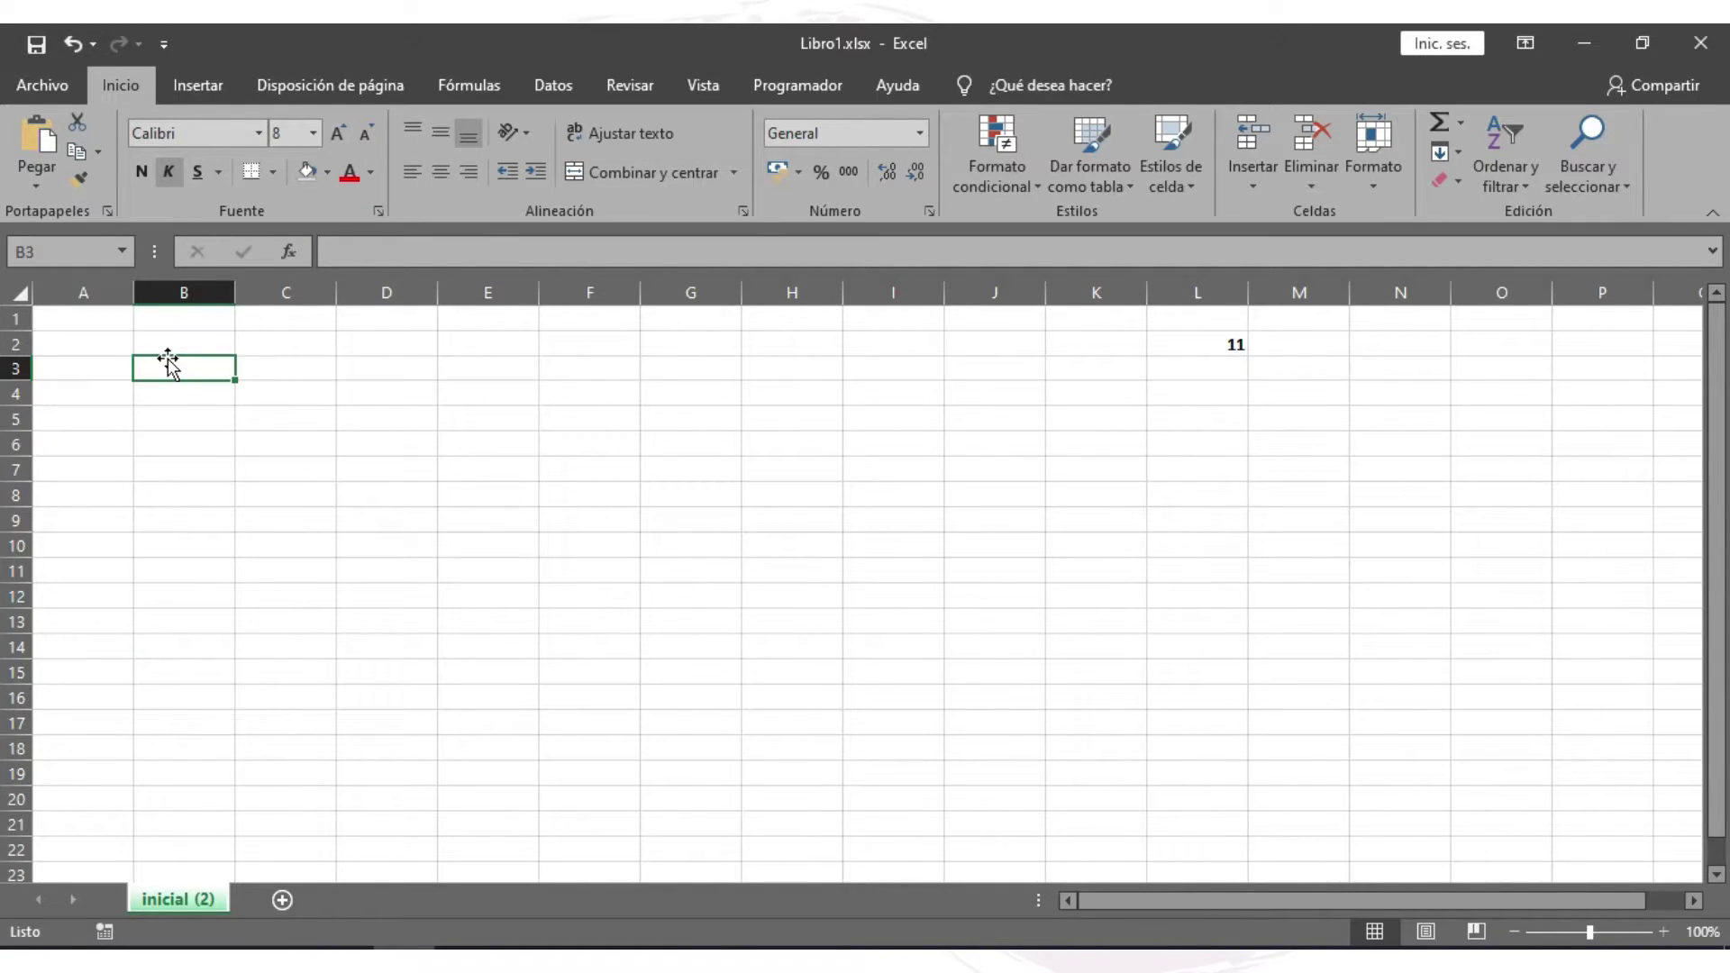
# - Enter 1000 in B2 and apply the Número format, adjusting its decimal places
pyautogui.click(189, 353)
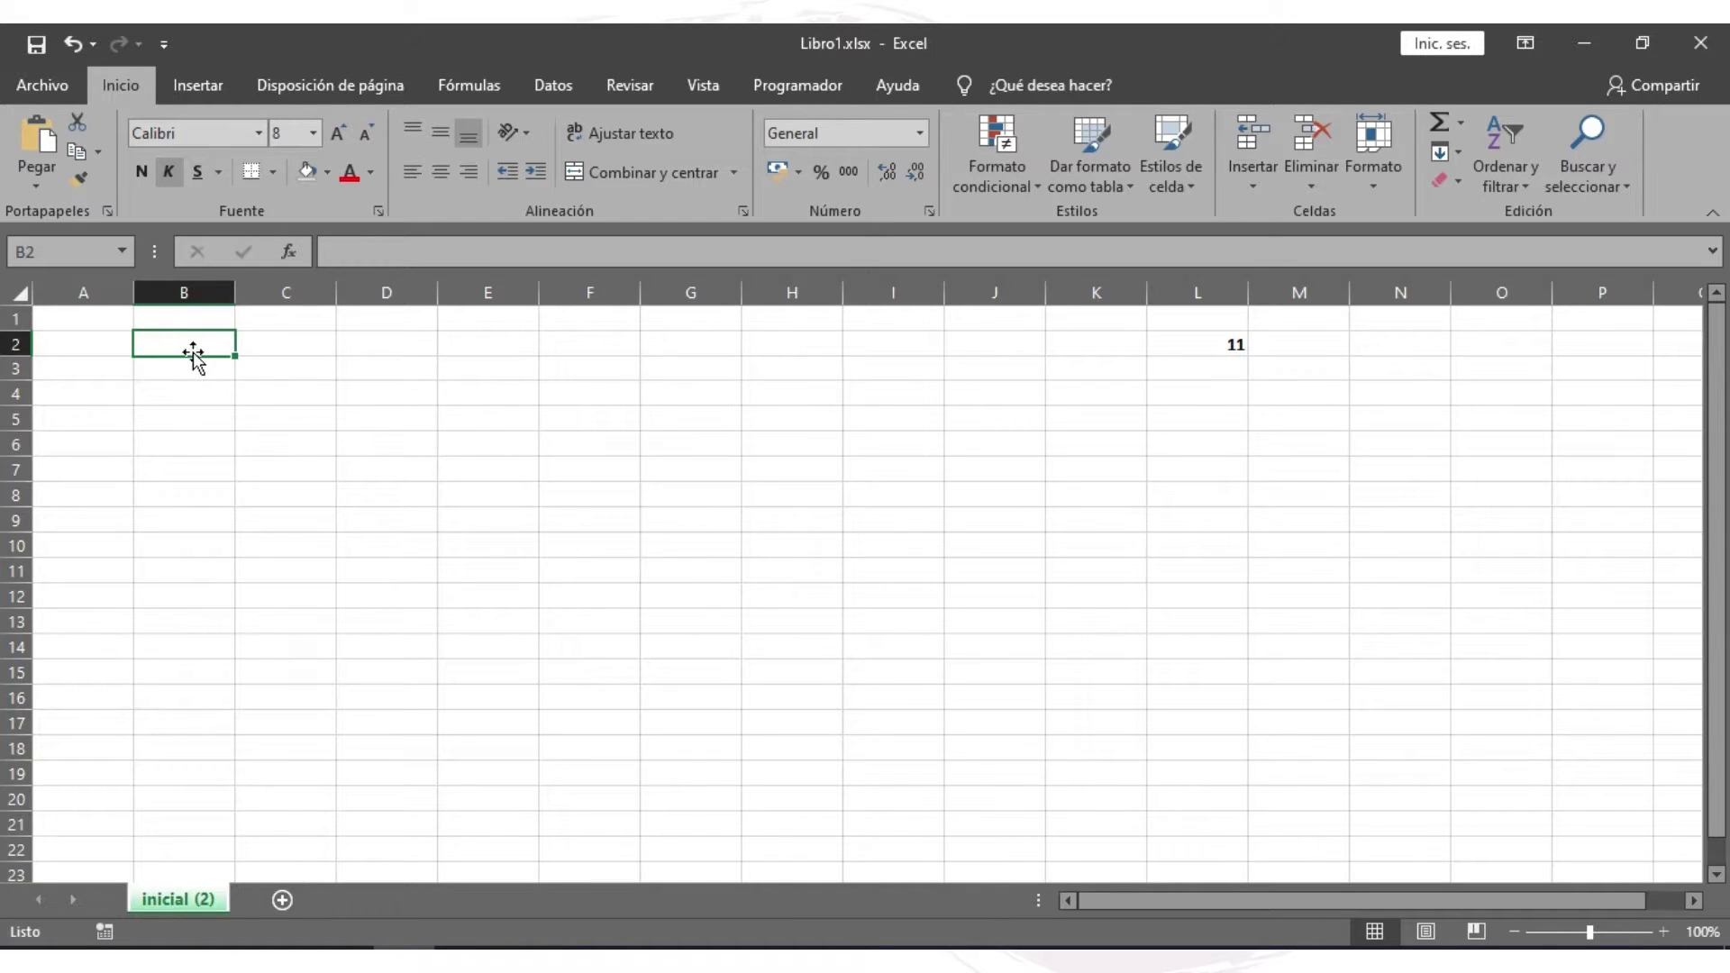
pyautogui.write('1000')
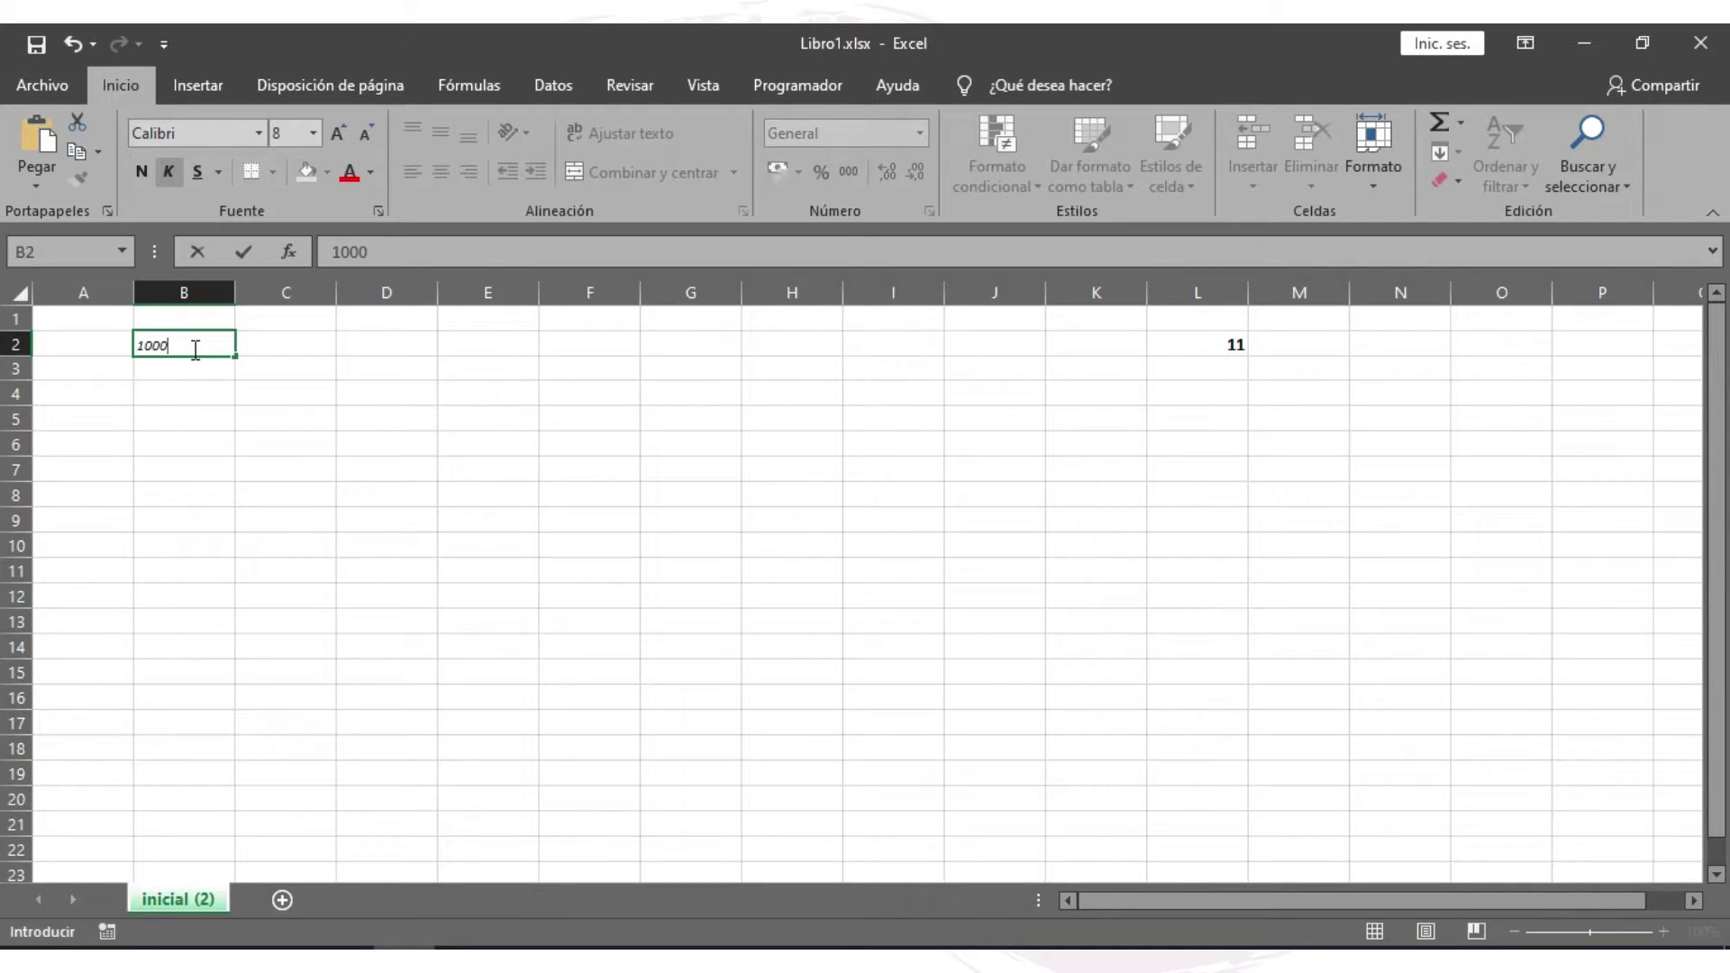
pyautogui.press('Return')
pyautogui.click(193, 347)
pyautogui.click(920, 134)
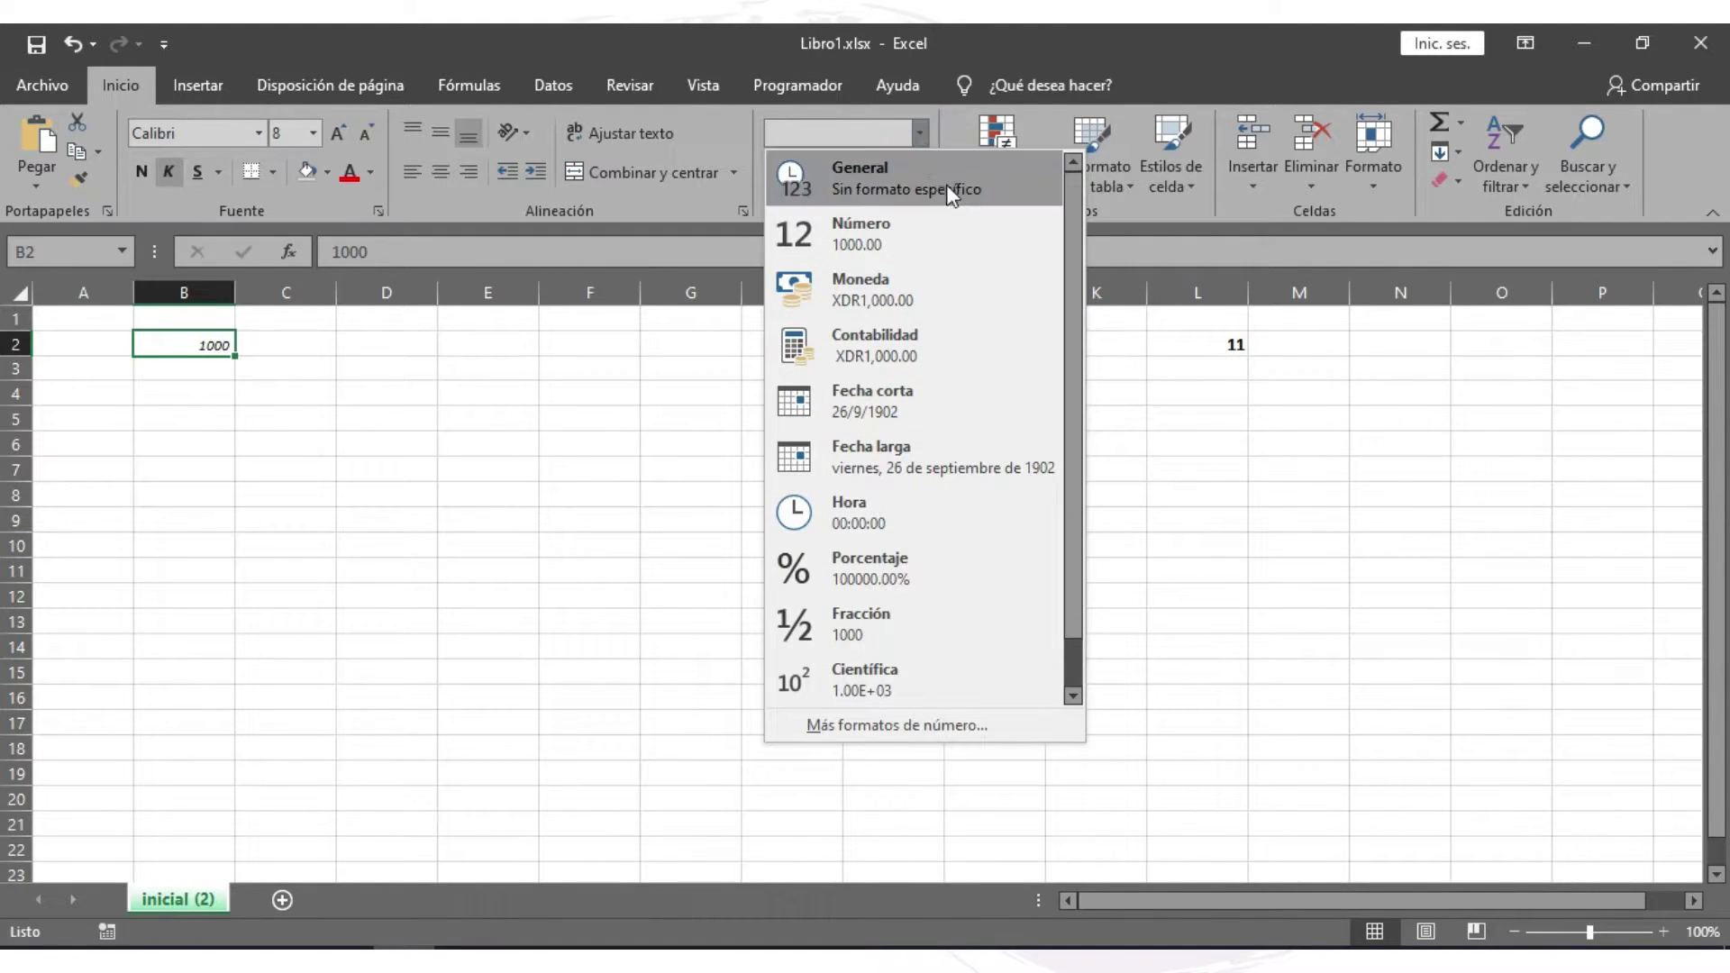
pyautogui.click(973, 243)
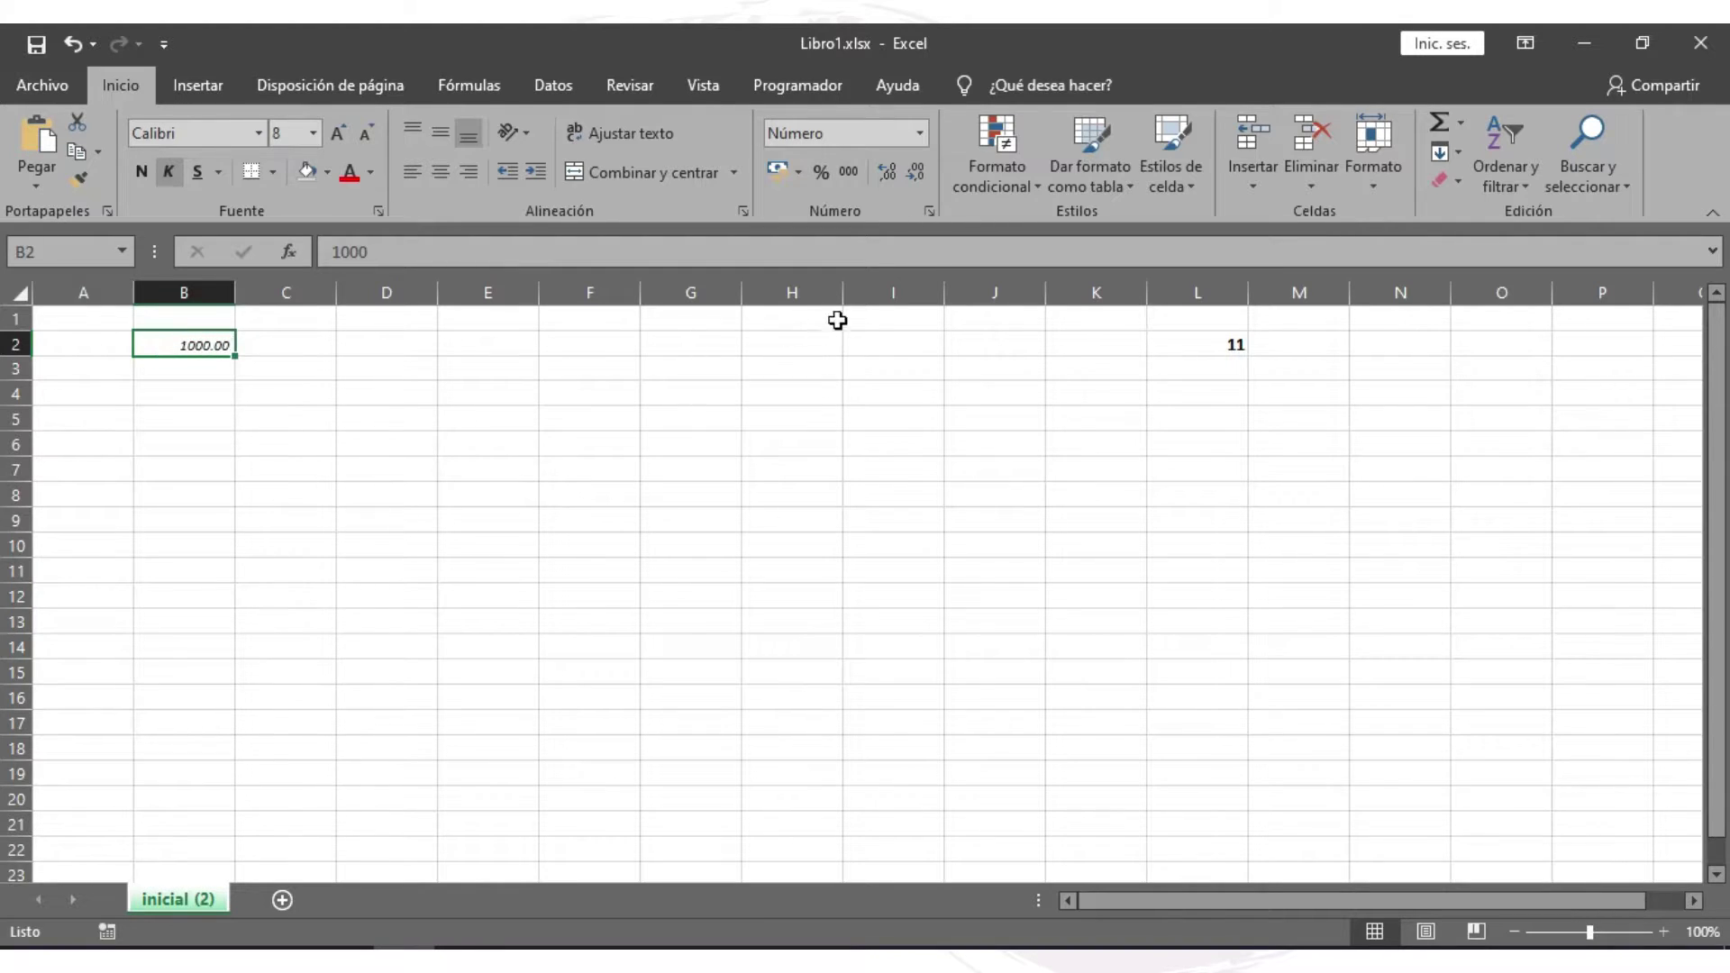
pyautogui.click(914, 177)
pyautogui.click(913, 176)
pyautogui.click(879, 178)
pyautogui.click(878, 178)
pyautogui.hotkey('ctrl', 'z')
pyautogui.hotkey('ctrl', 'z')
pyautogui.hotkey('ctrl', 'z')
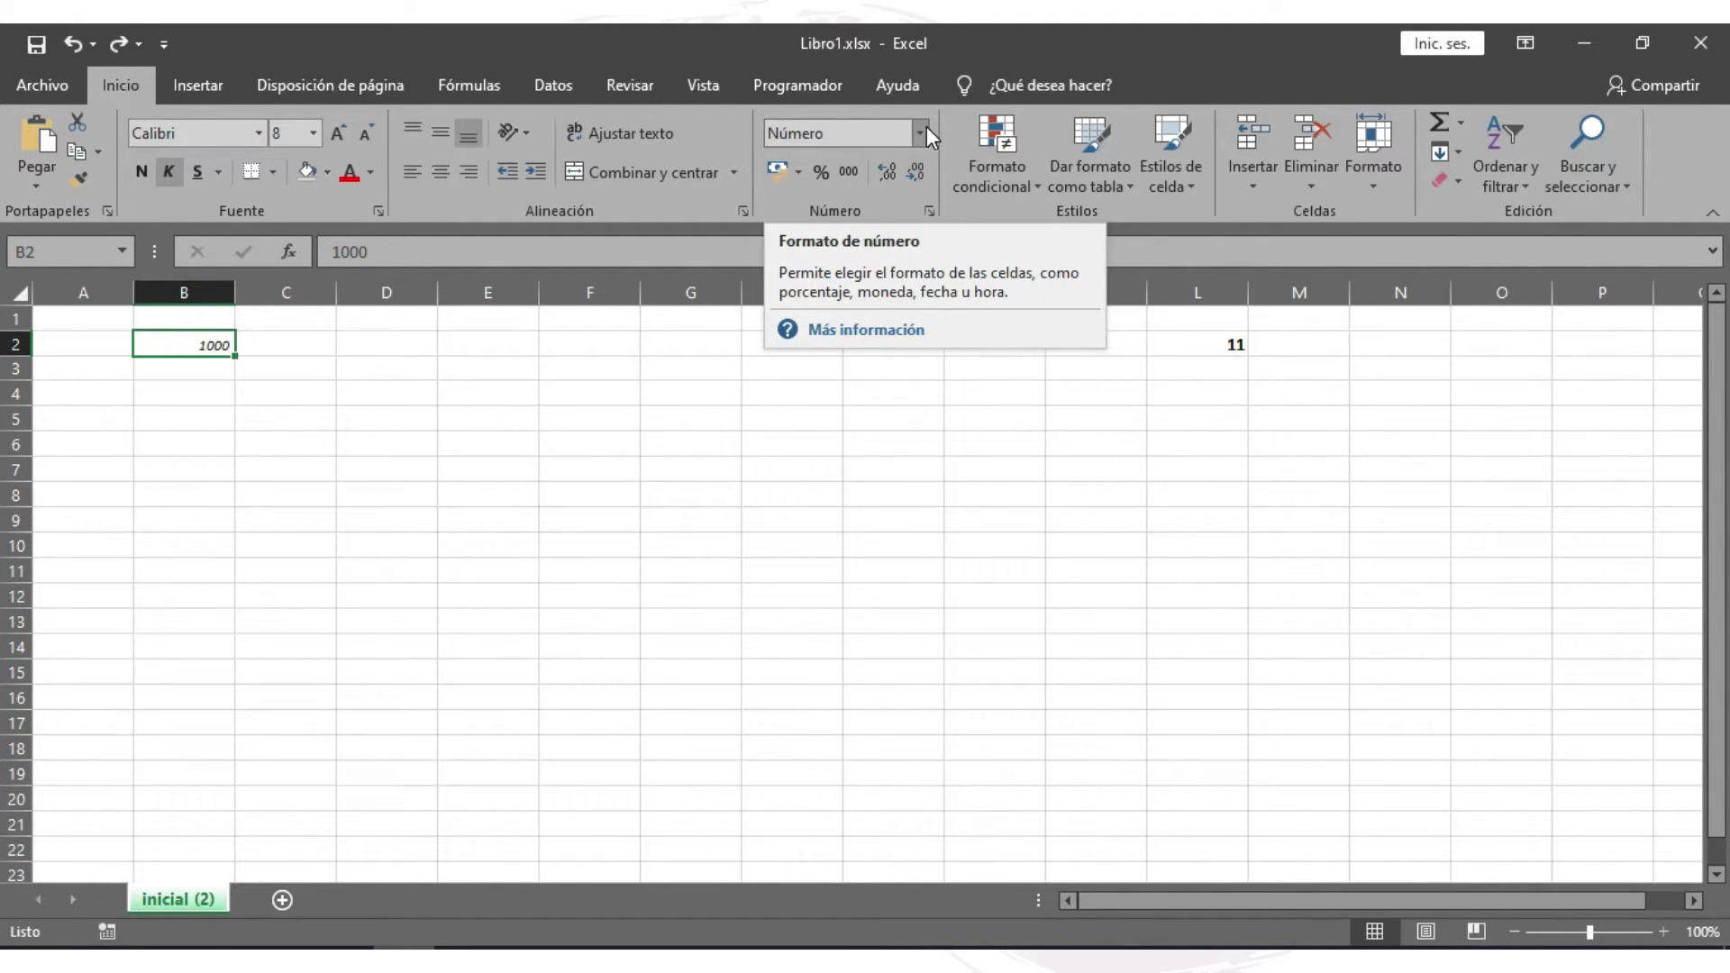
# - Format B2 as Moneda with the $ Español (Colombia) currency symbol
pyautogui.click(920, 133)
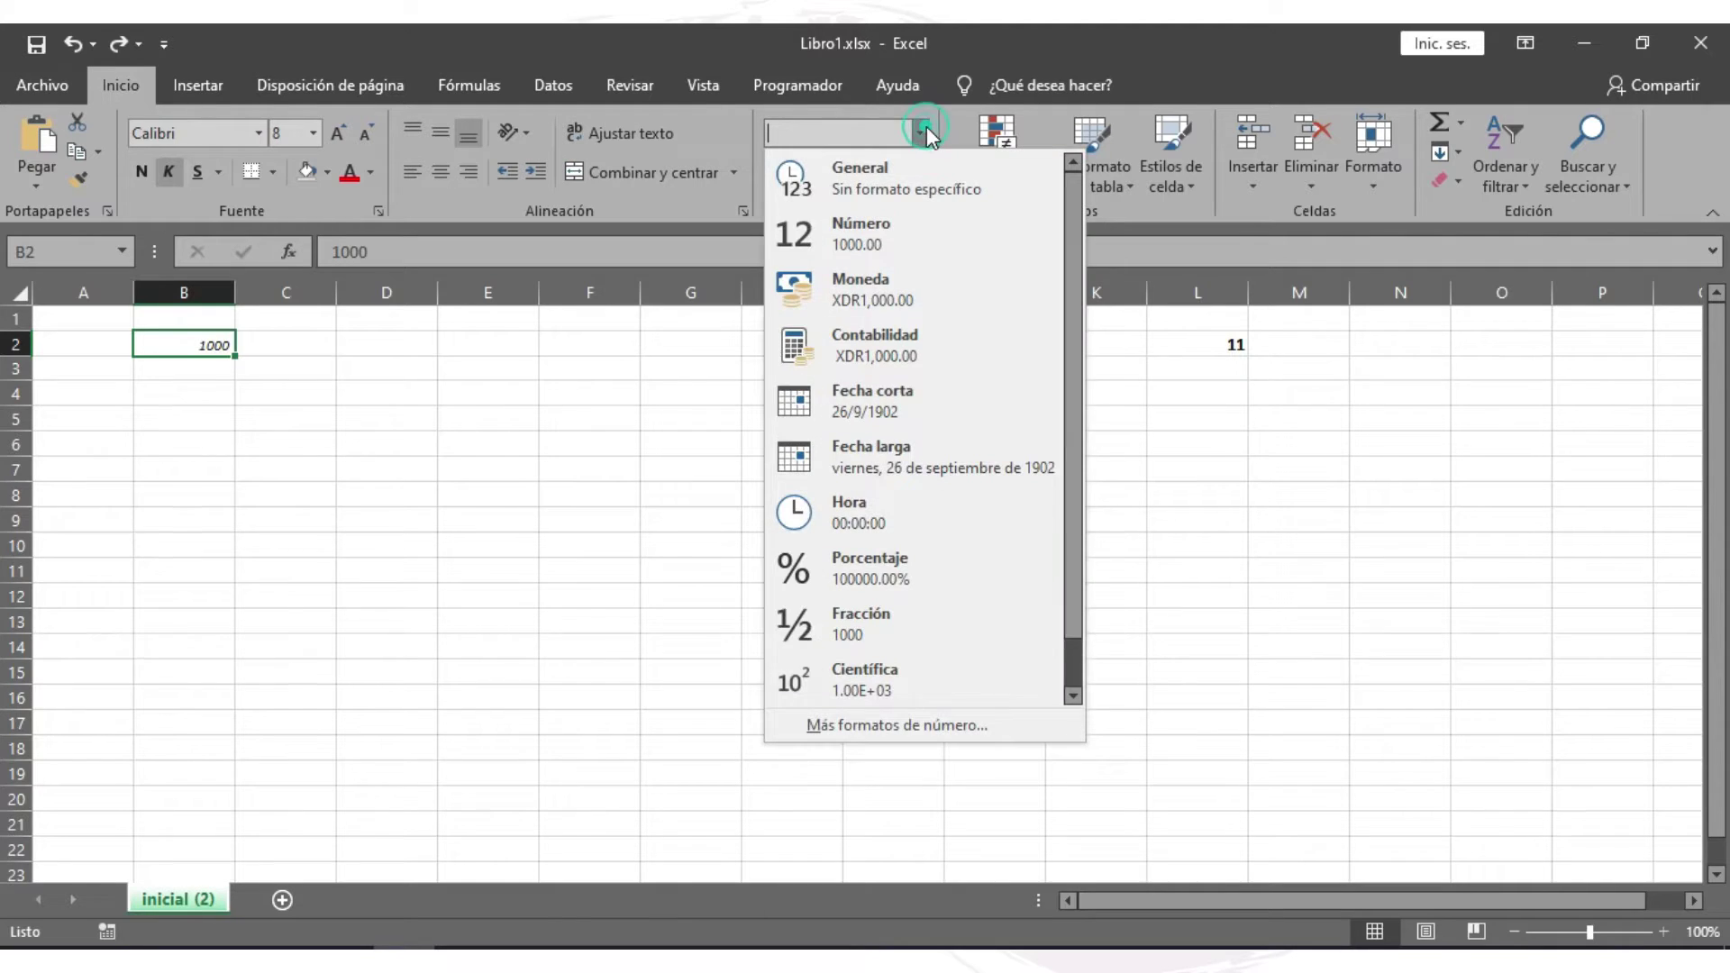
pyautogui.click(926, 730)
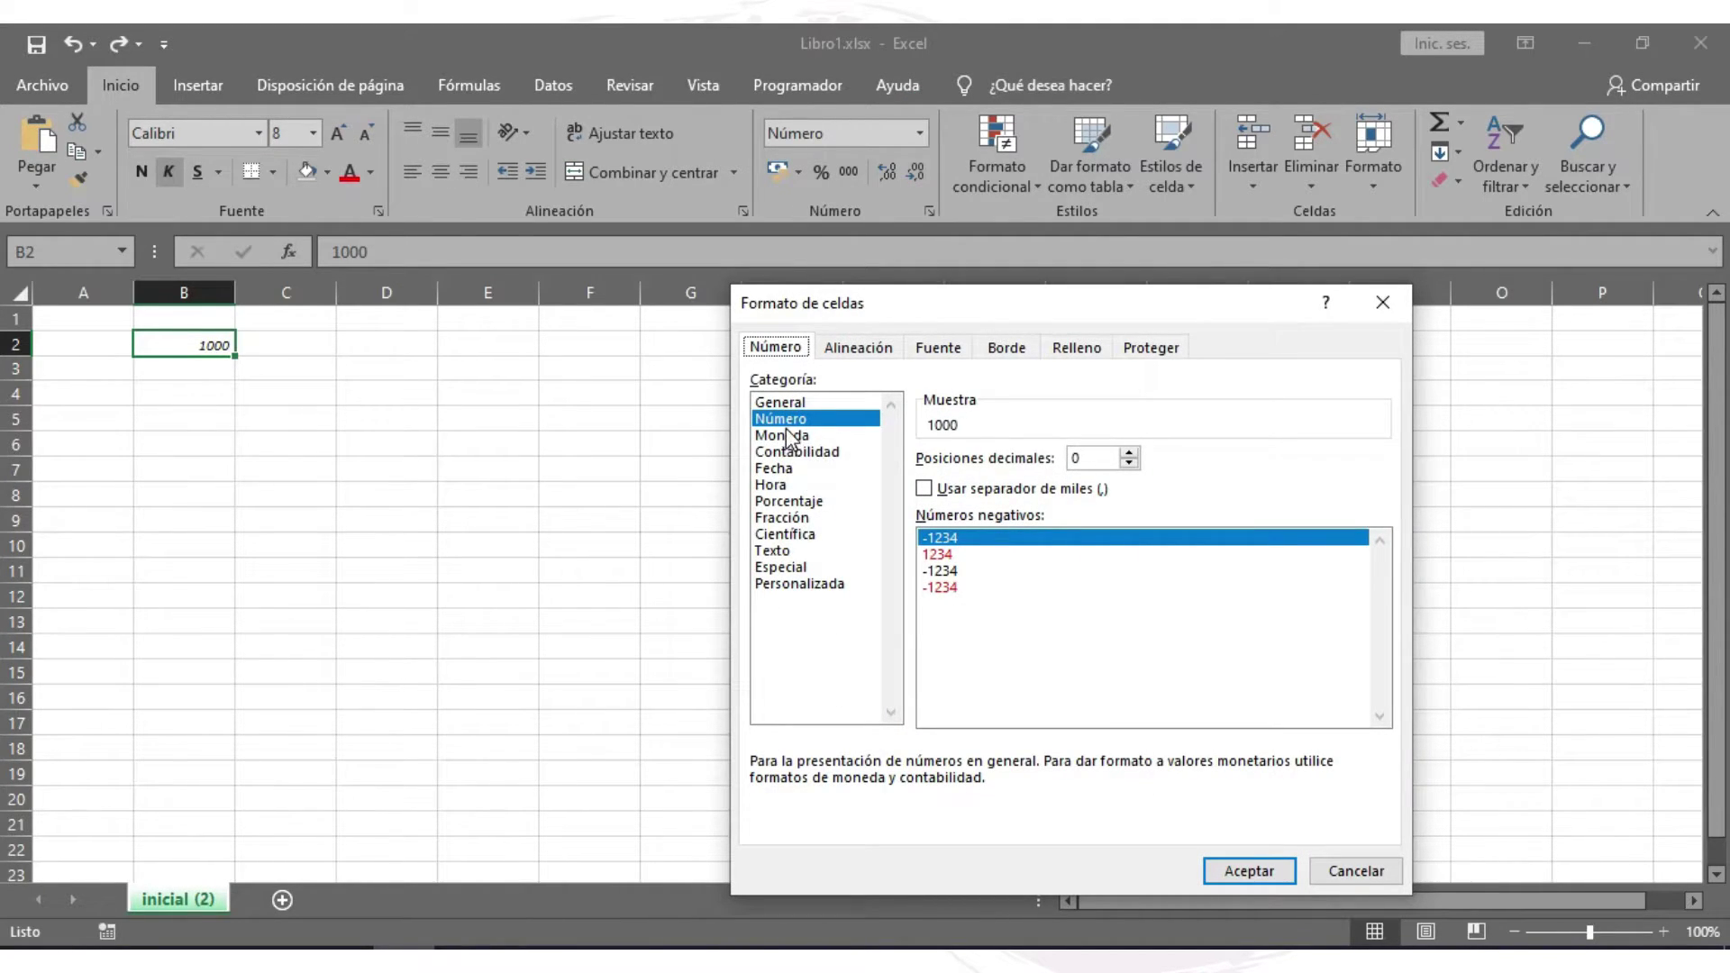
pyautogui.click(786, 436)
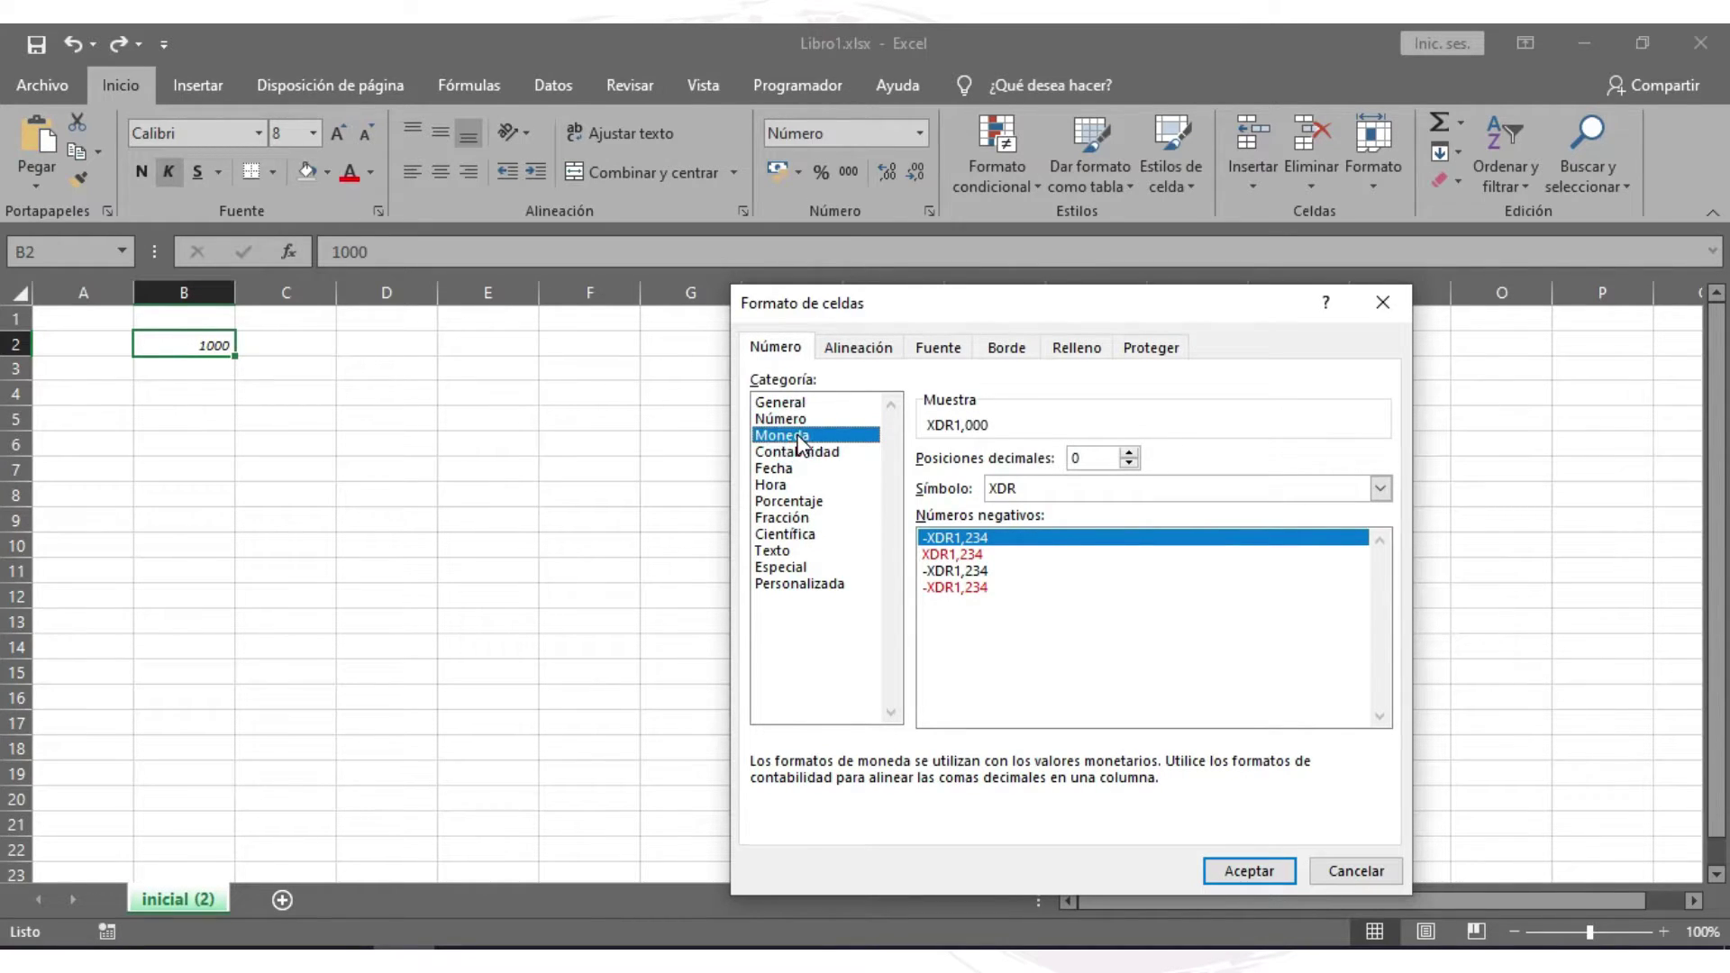
pyautogui.click(1170, 489)
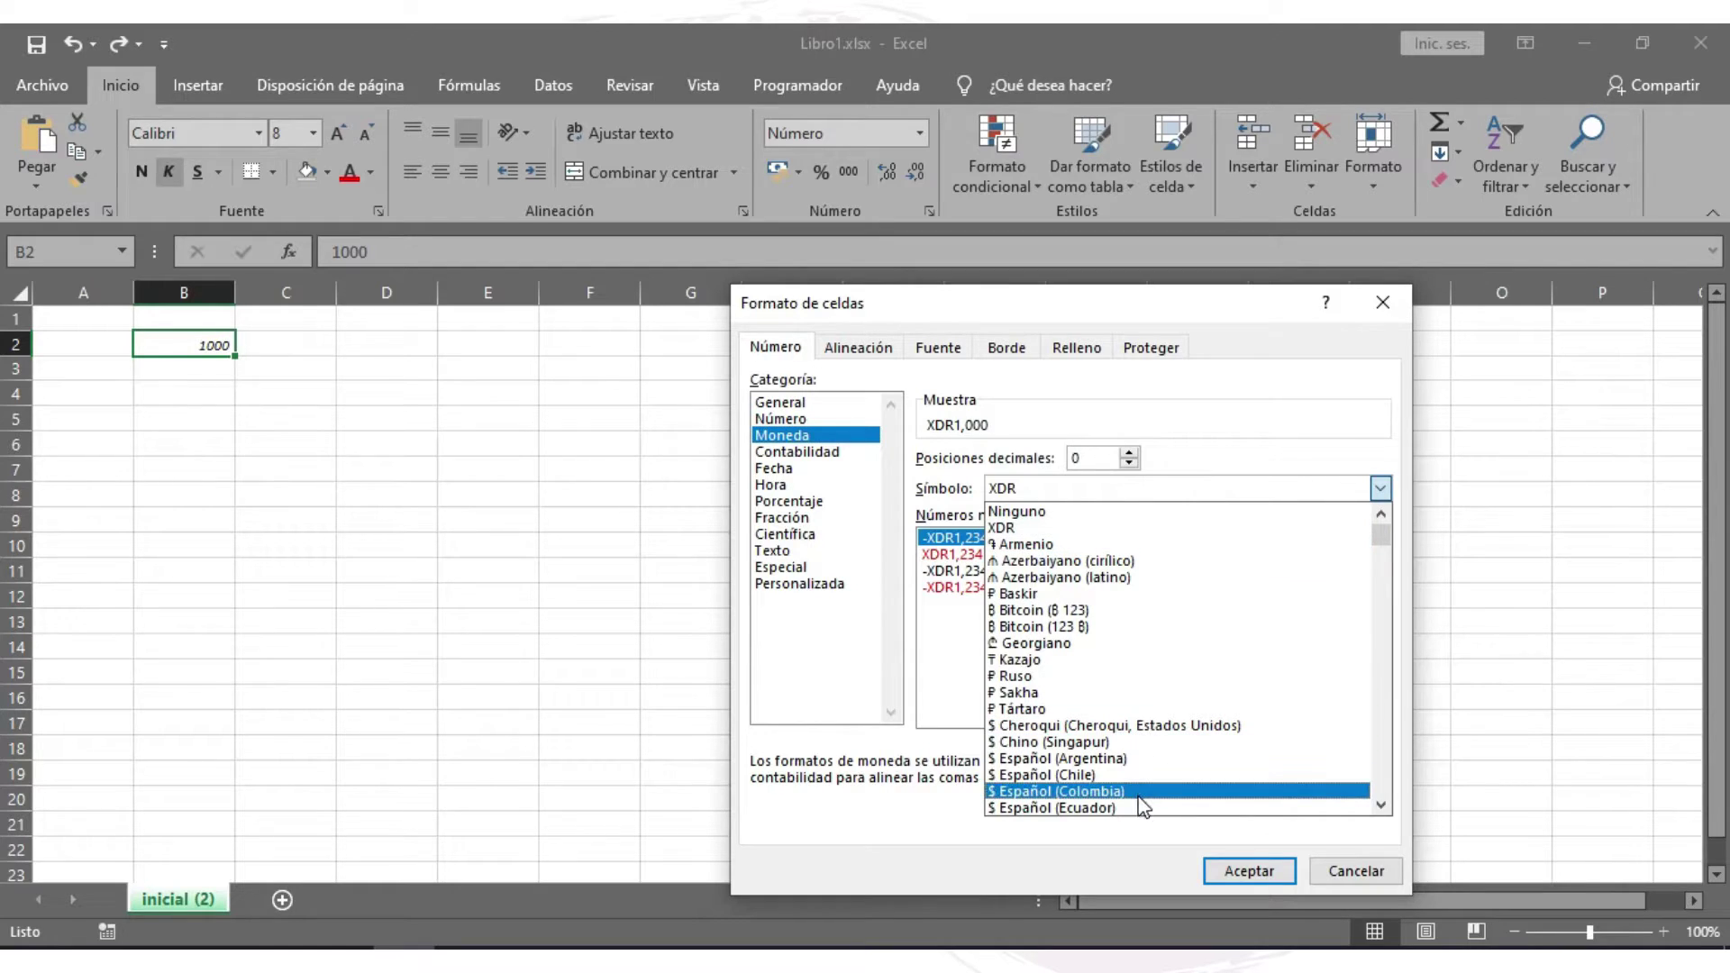
pyautogui.click(1138, 791)
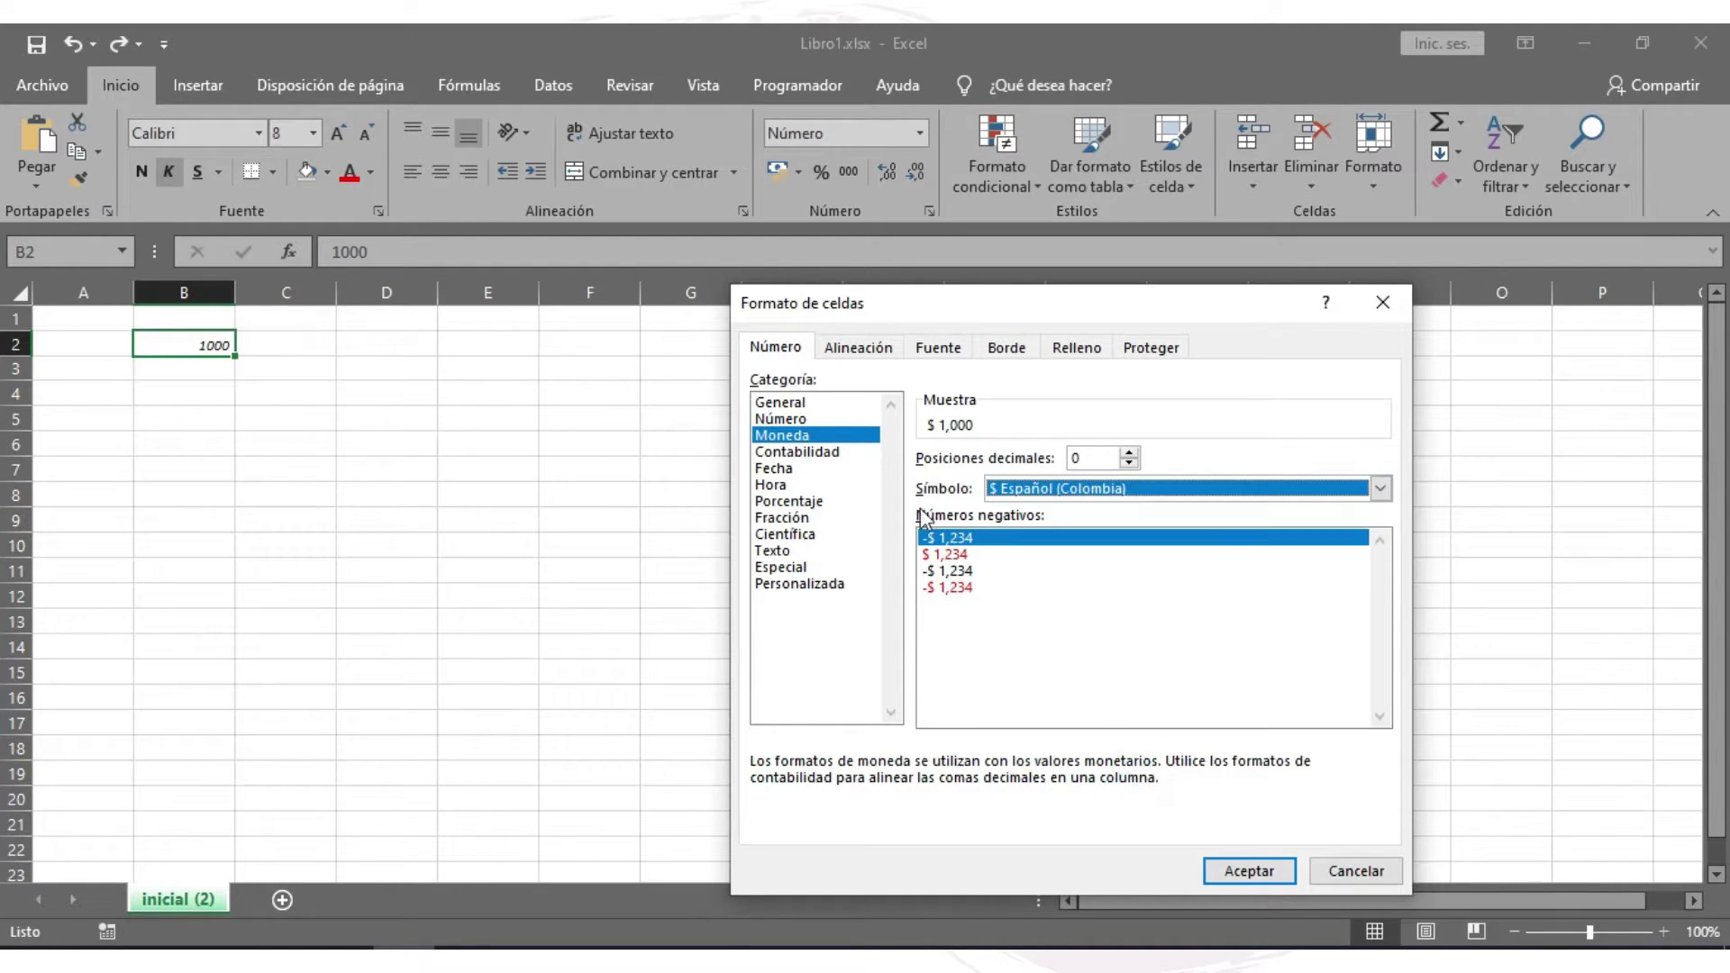
pyautogui.click(1249, 870)
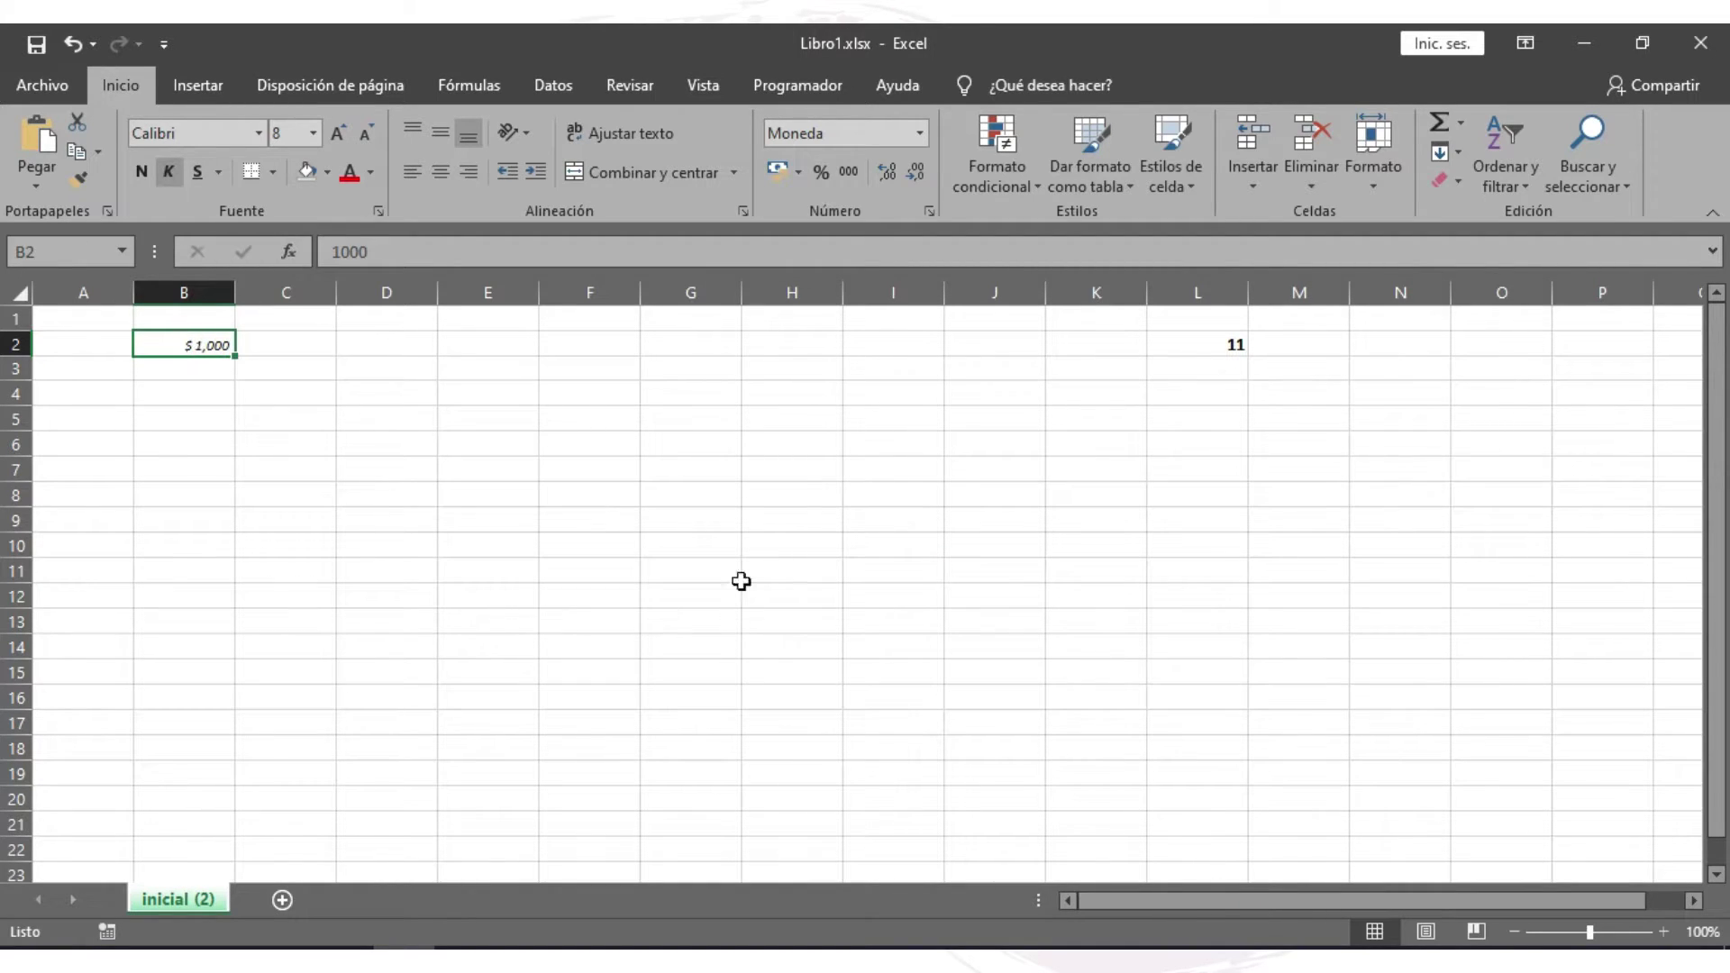
pyautogui.moveTo(1096, 494); pyautogui.dragTo(995, 495)
# - Browse the Ordenar y filtrar options with B2:B21 selected
pyautogui.click(1529, 182)
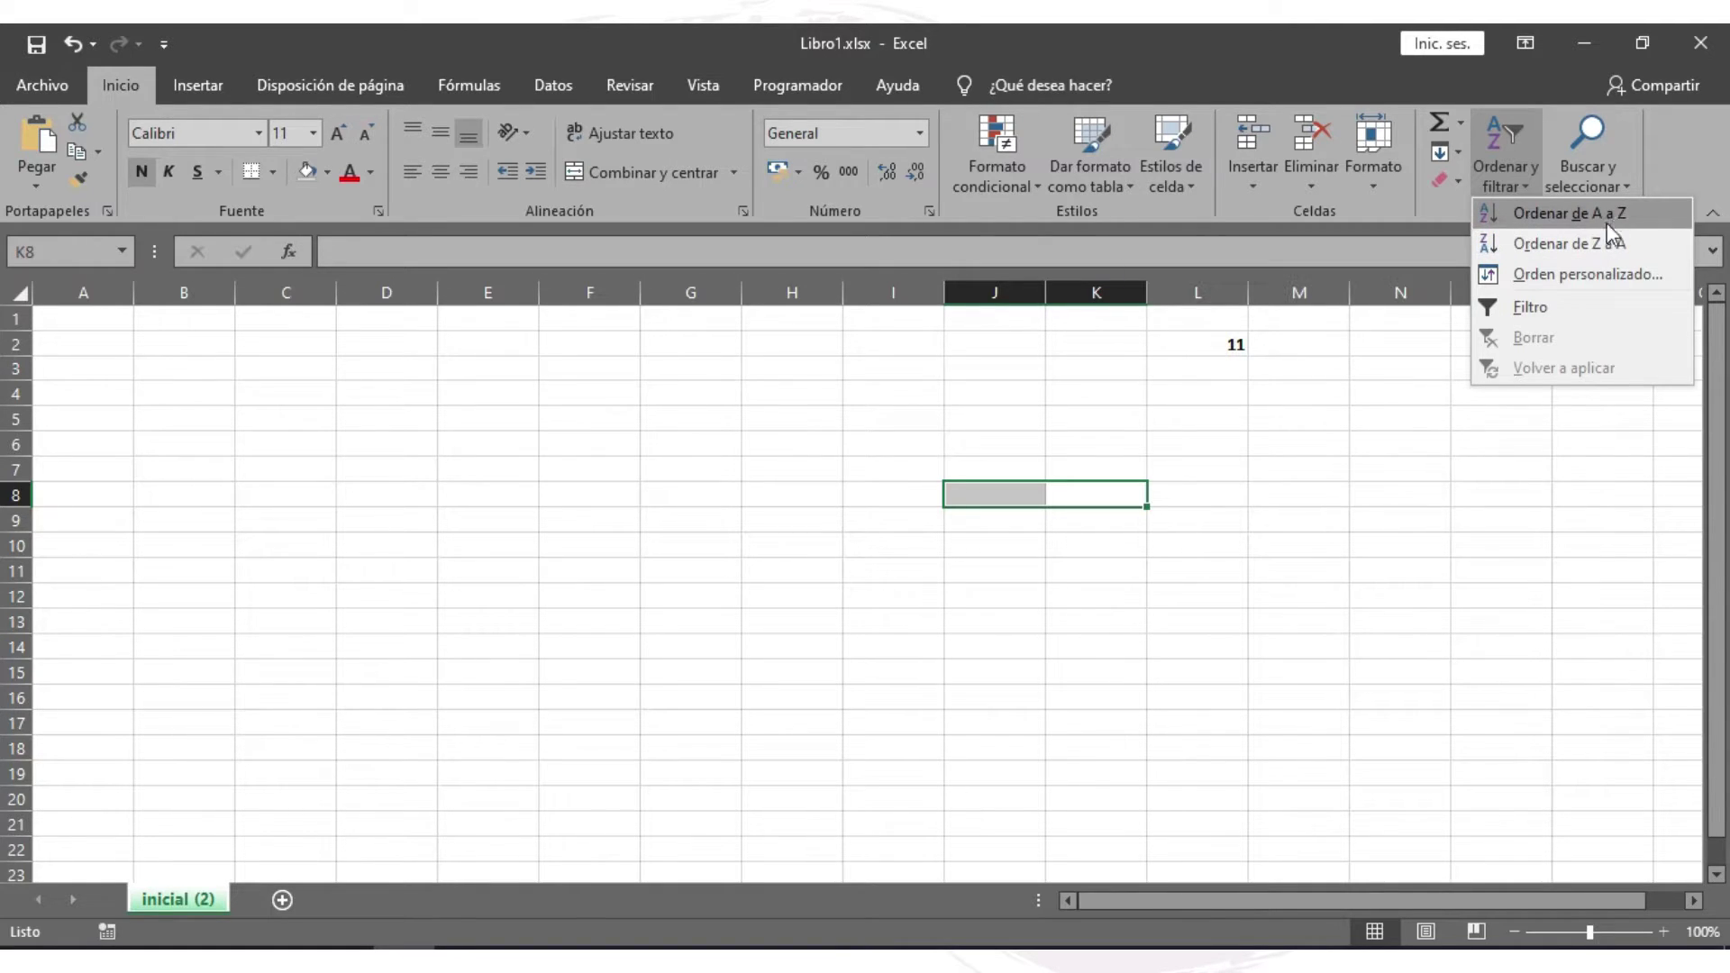
pyautogui.click(225, 365)
pyautogui.moveTo(213, 350); pyautogui.dragTo(200, 822)
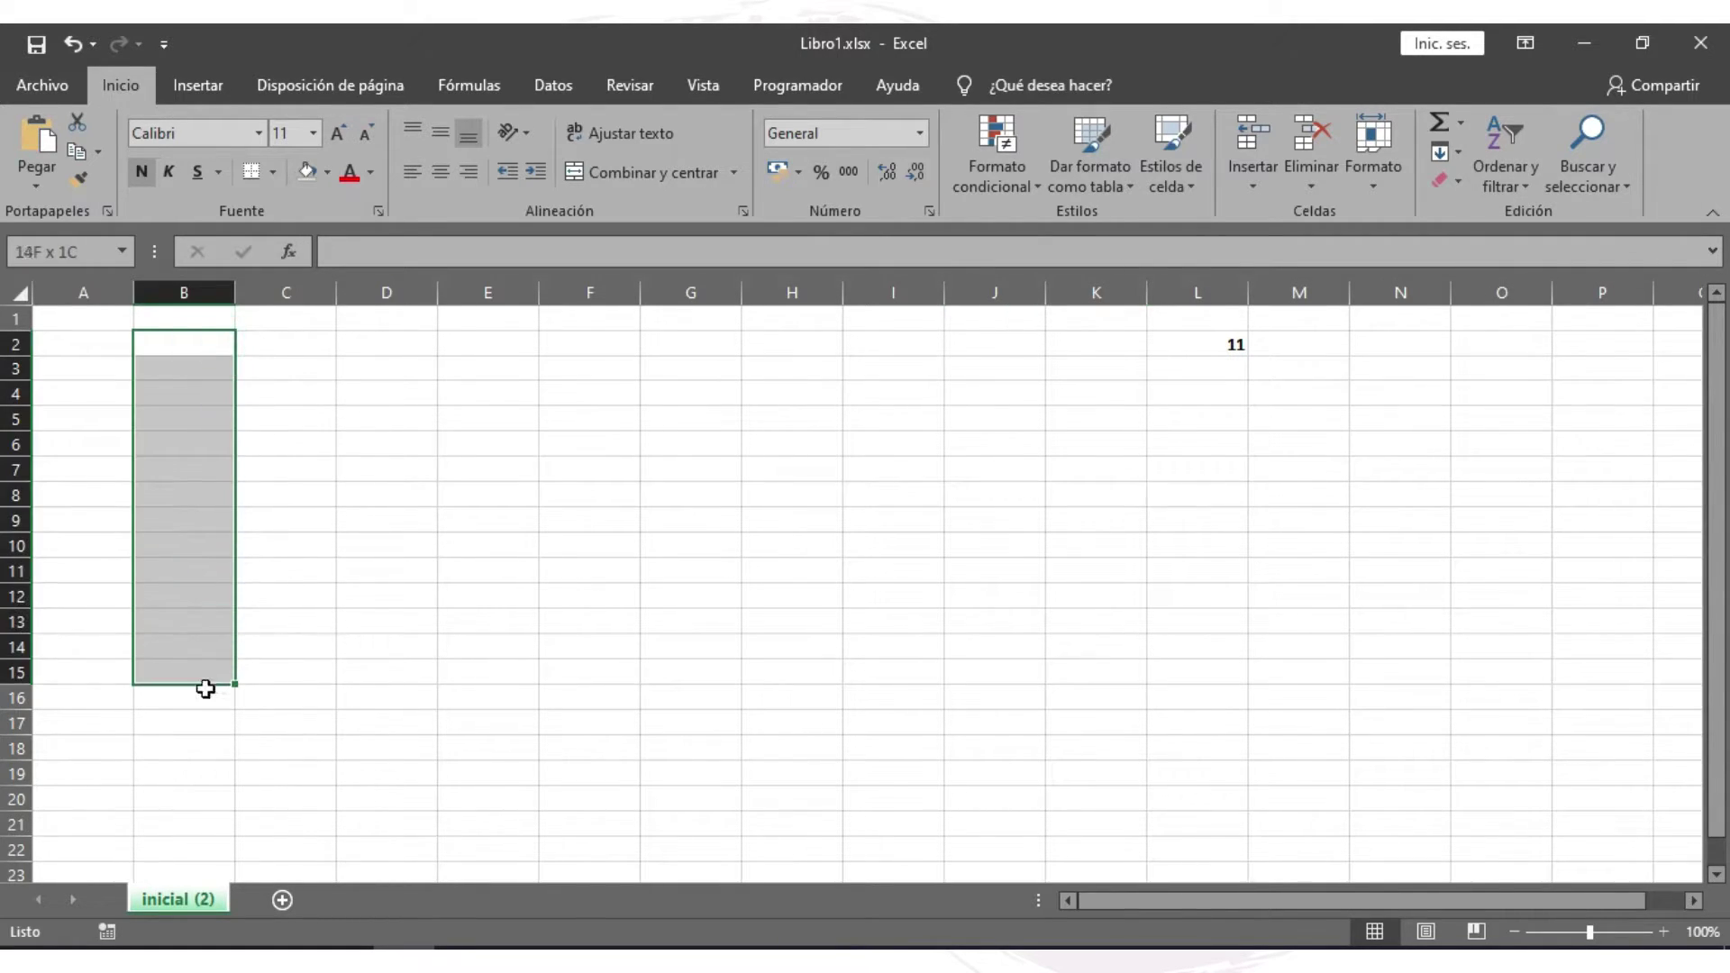
pyautogui.click(1531, 162)
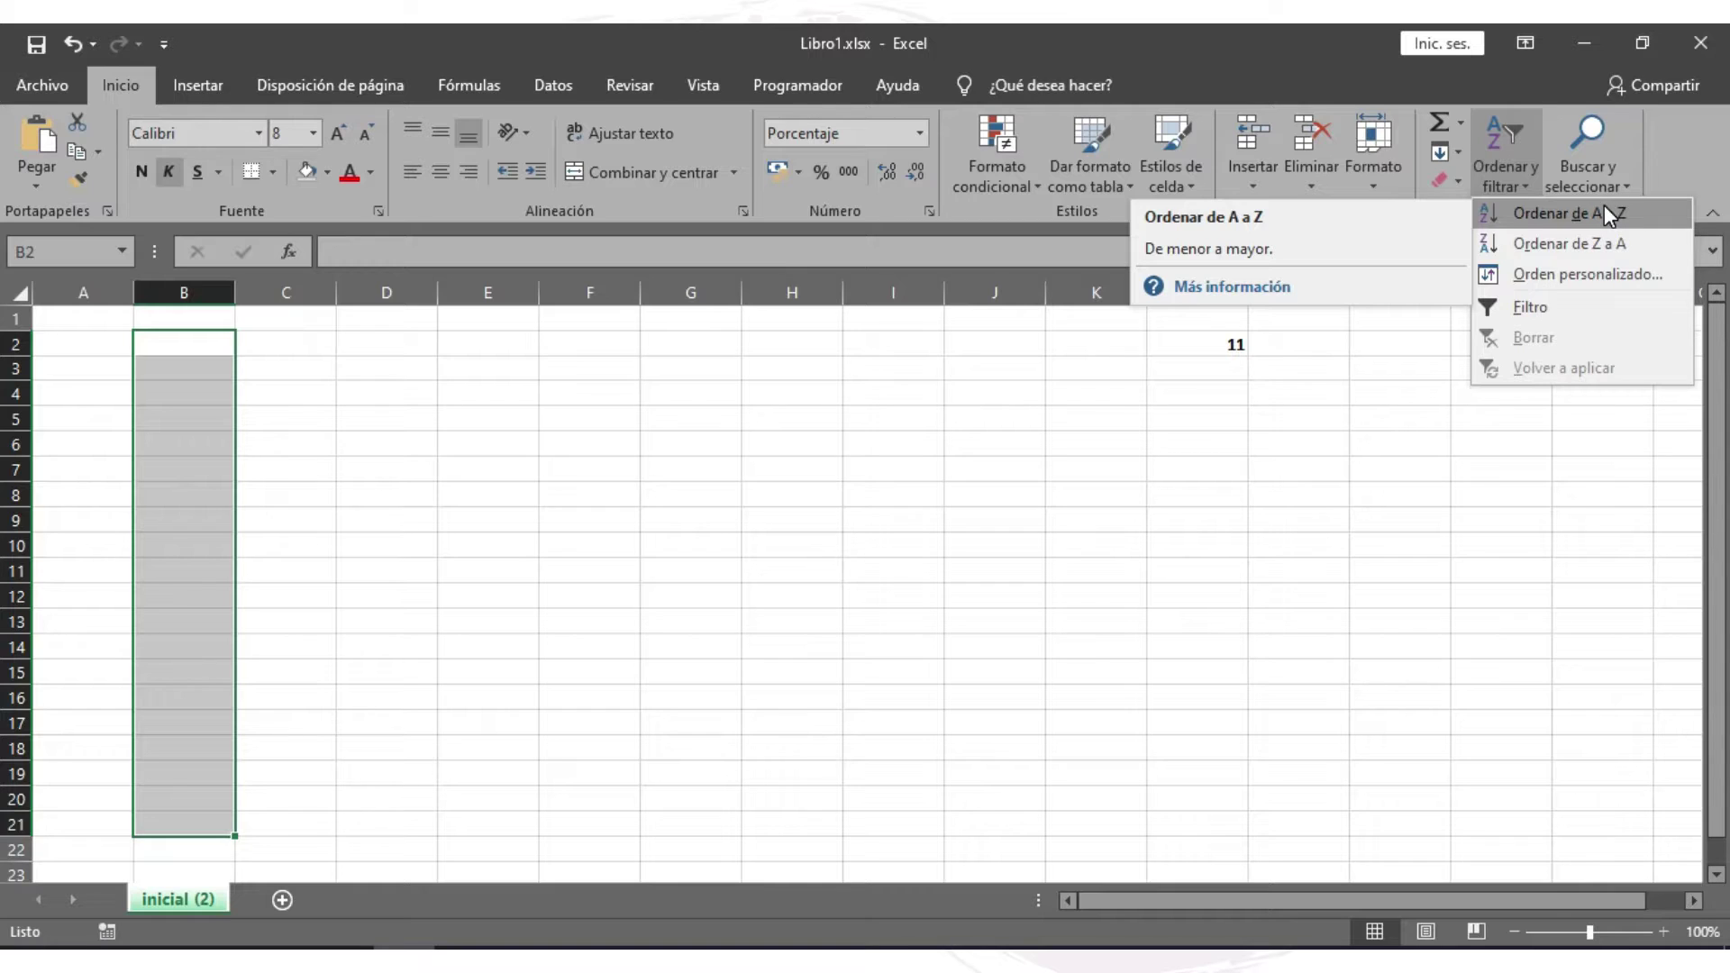
# - Unhide the FORMULAS sheet from the sheet tab menu
pyautogui.rightClick(180, 899)
pyautogui.click(268, 842)
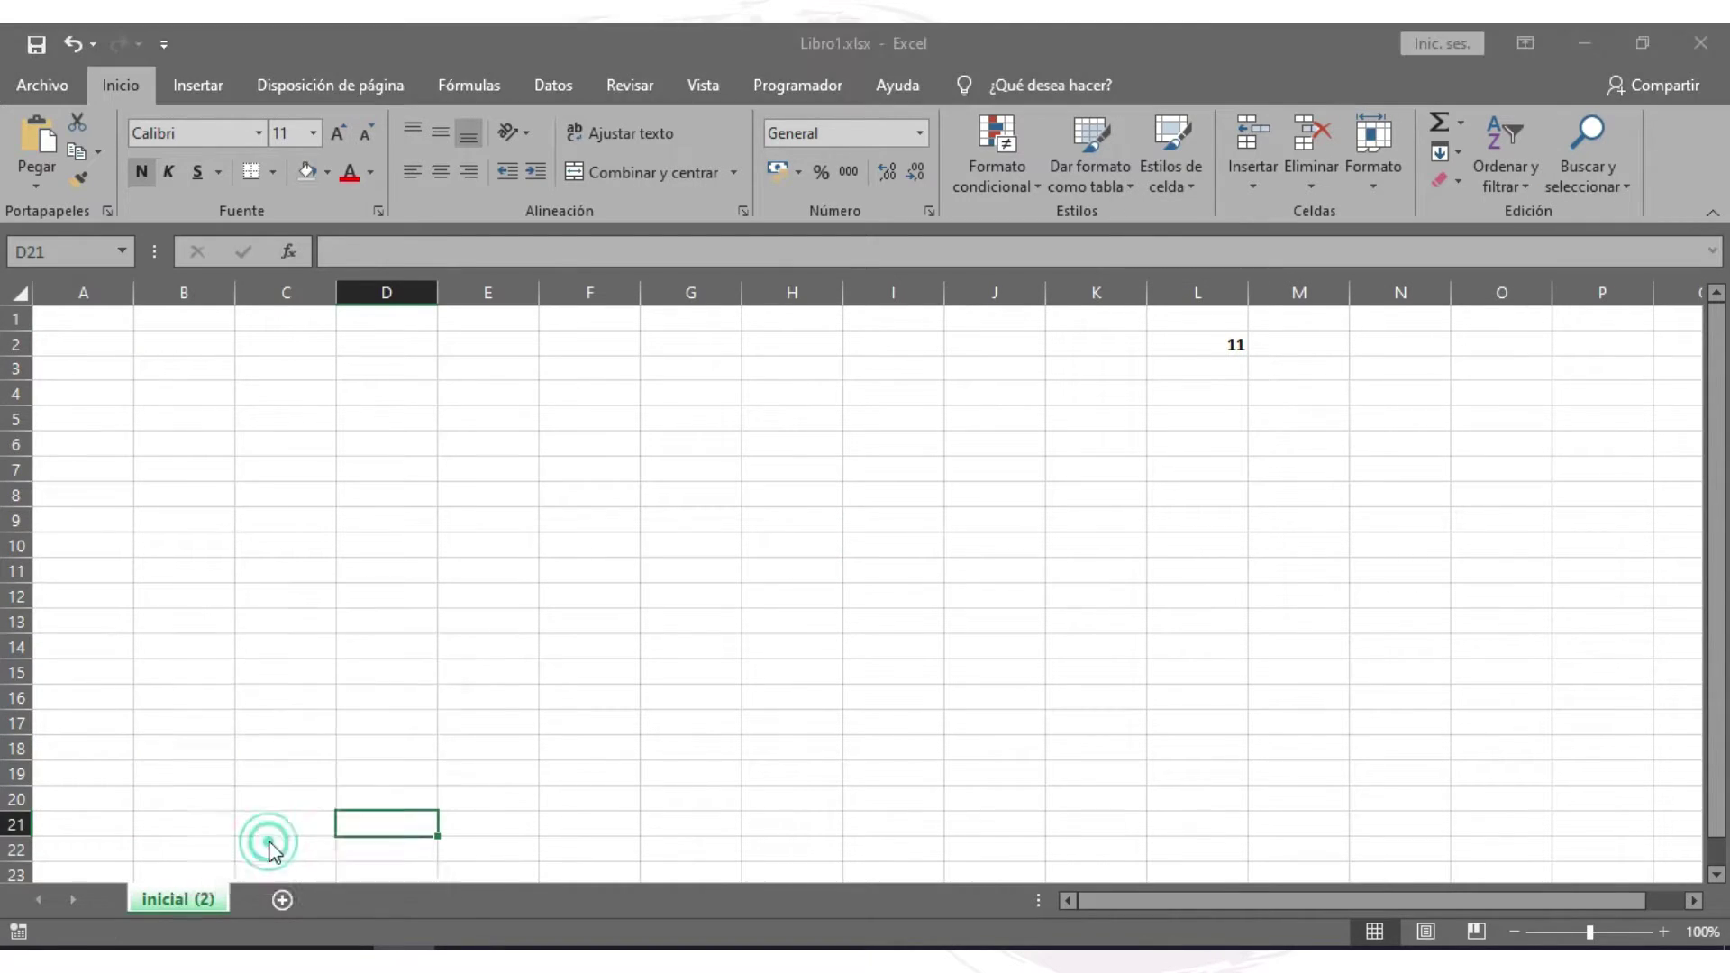
pyautogui.click(153, 775)
pyautogui.click(285, 912)
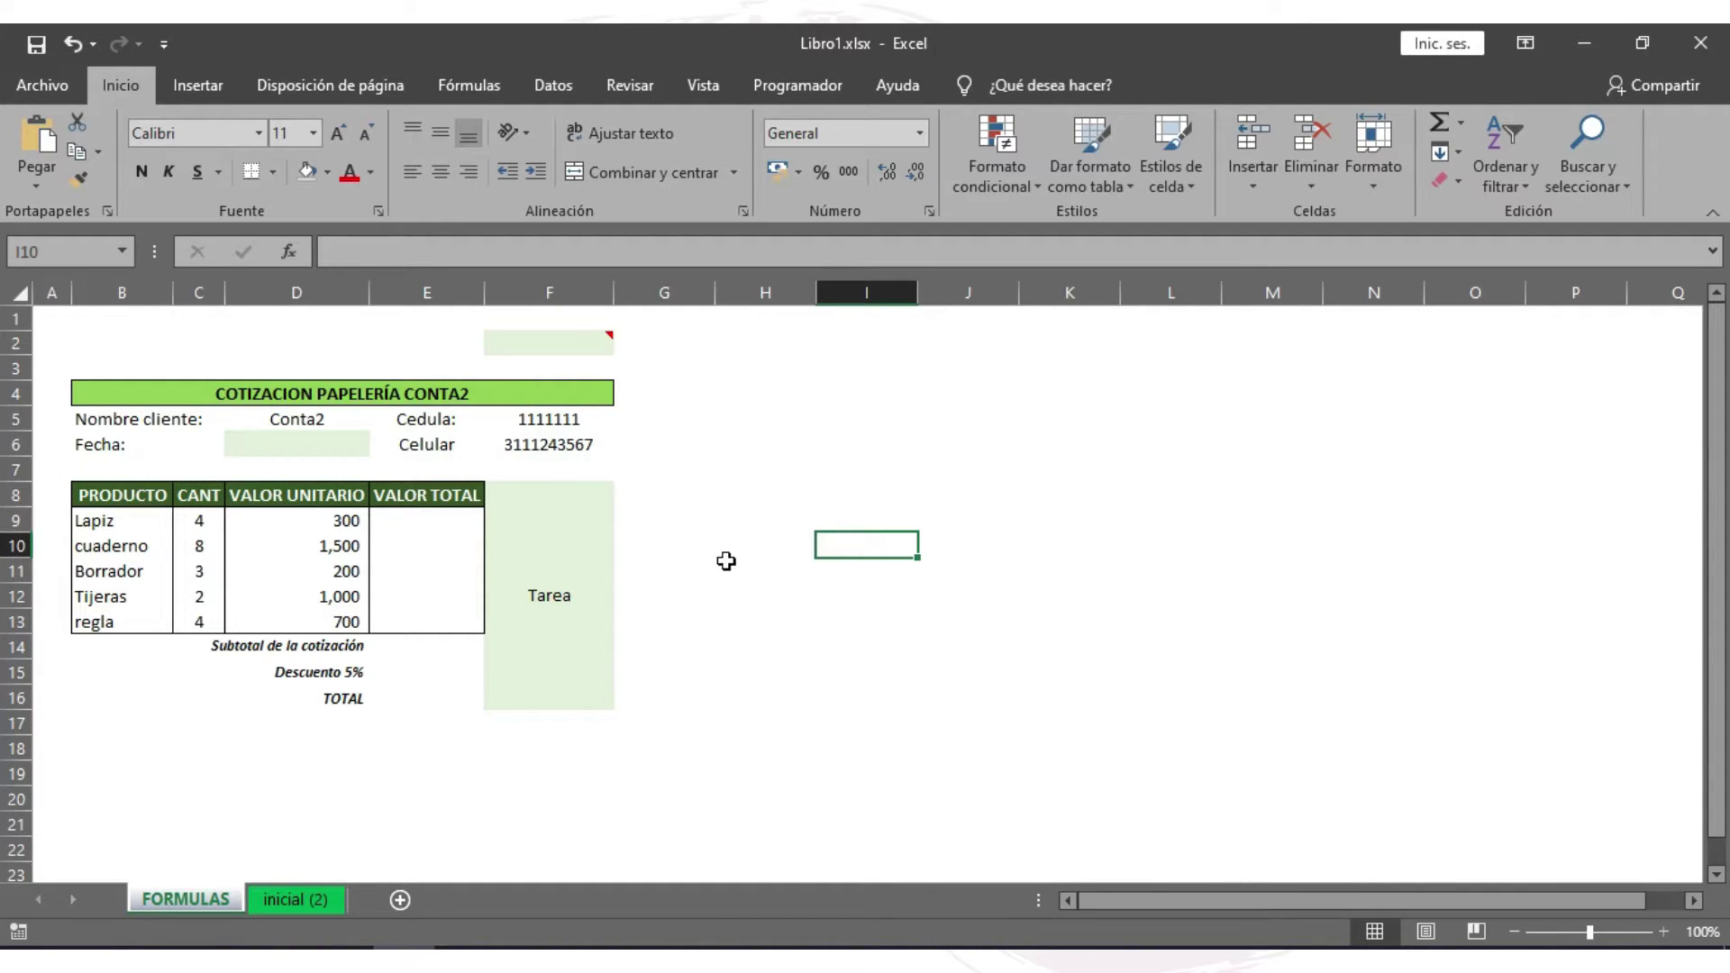
pyautogui.press('Up')
pyautogui.press('Up')
pyautogui.press('Up')
pyautogui.press('Left')
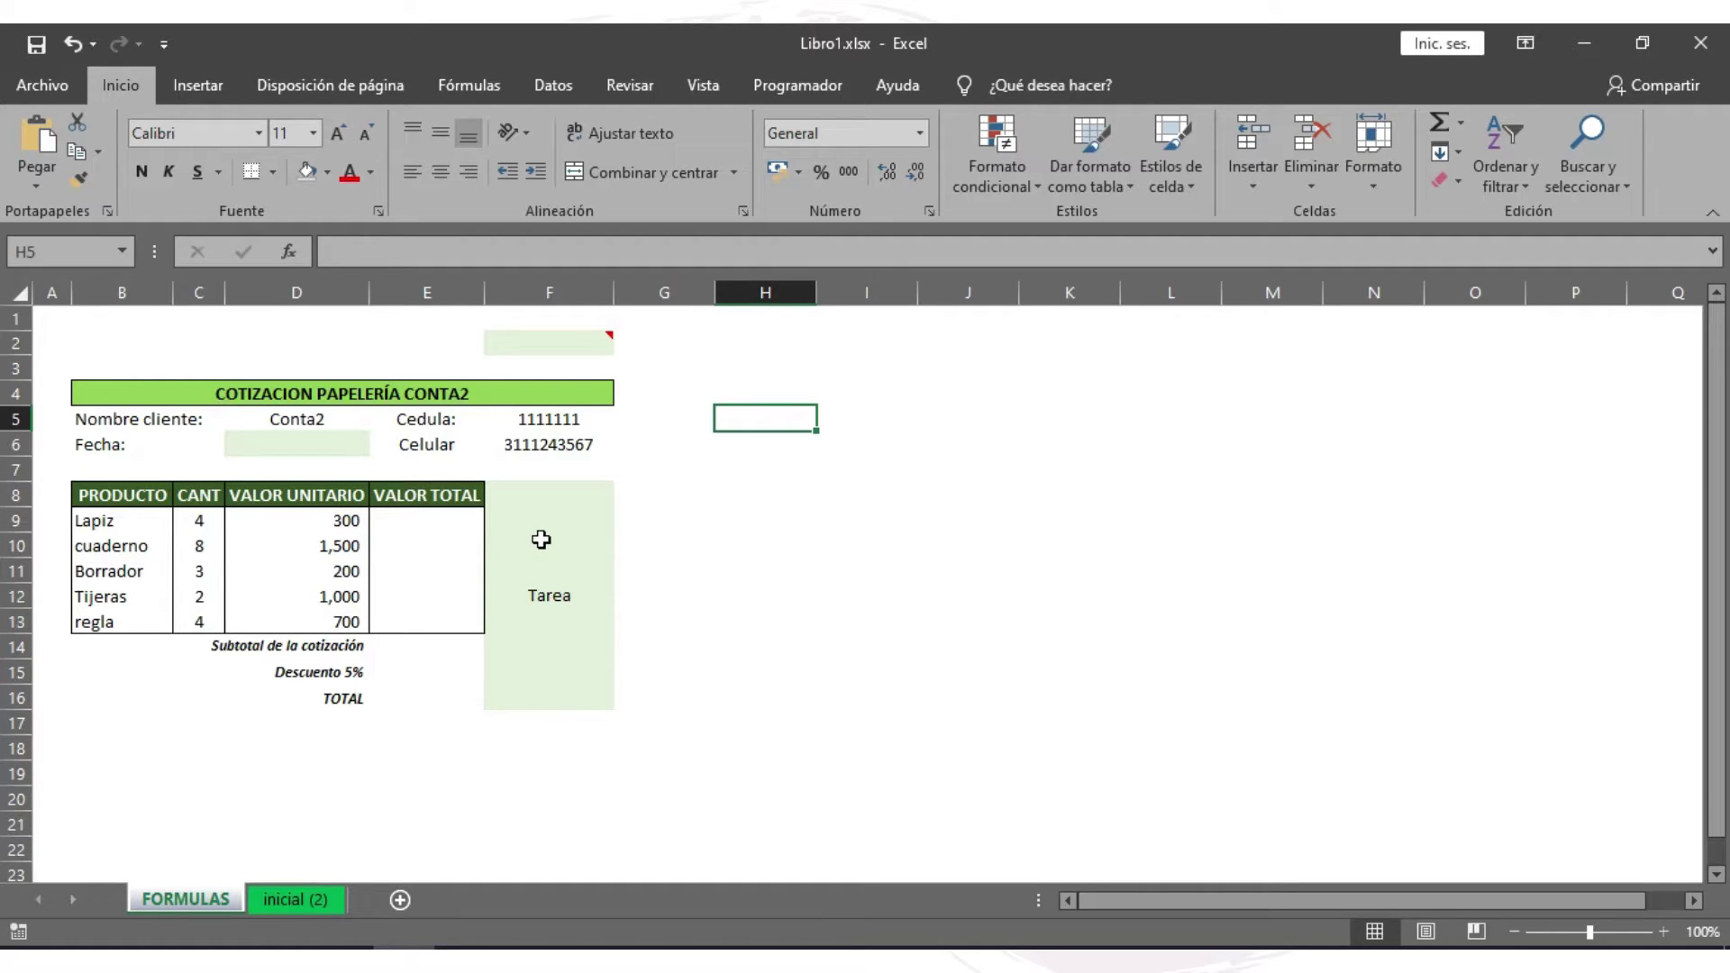
pyautogui.click(564, 348)
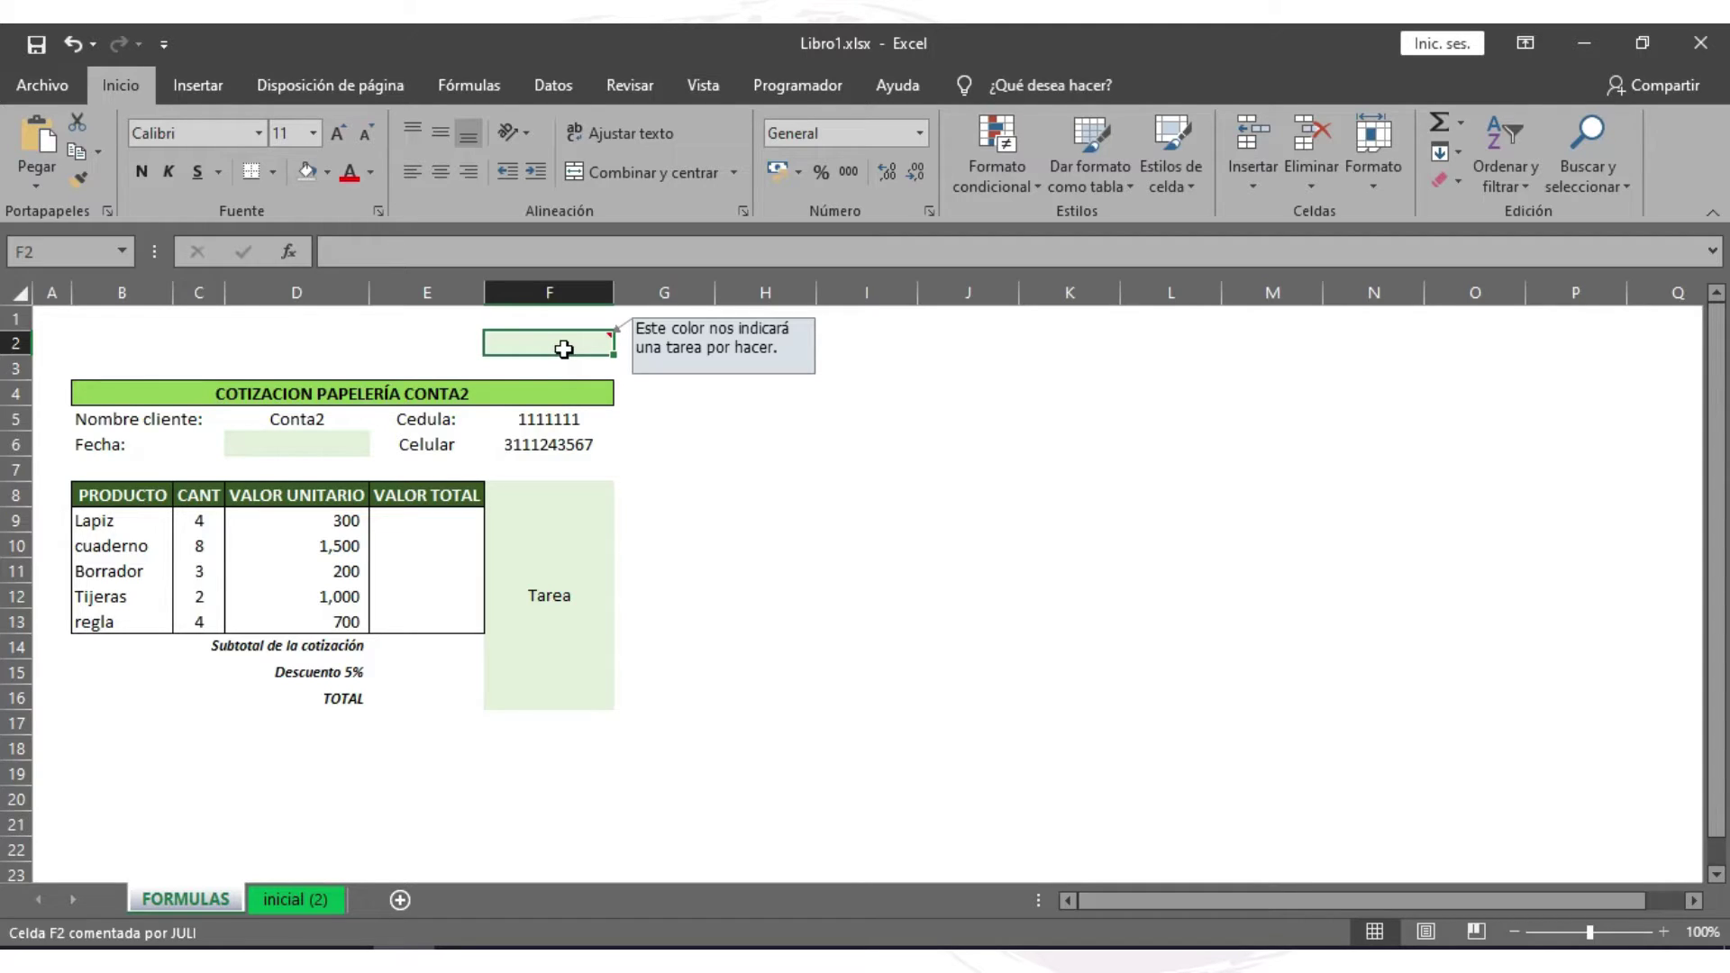
pyautogui.press('Down')
pyautogui.press('Down')
pyautogui.press('Down')
pyautogui.press('Right')
pyautogui.press('Right')
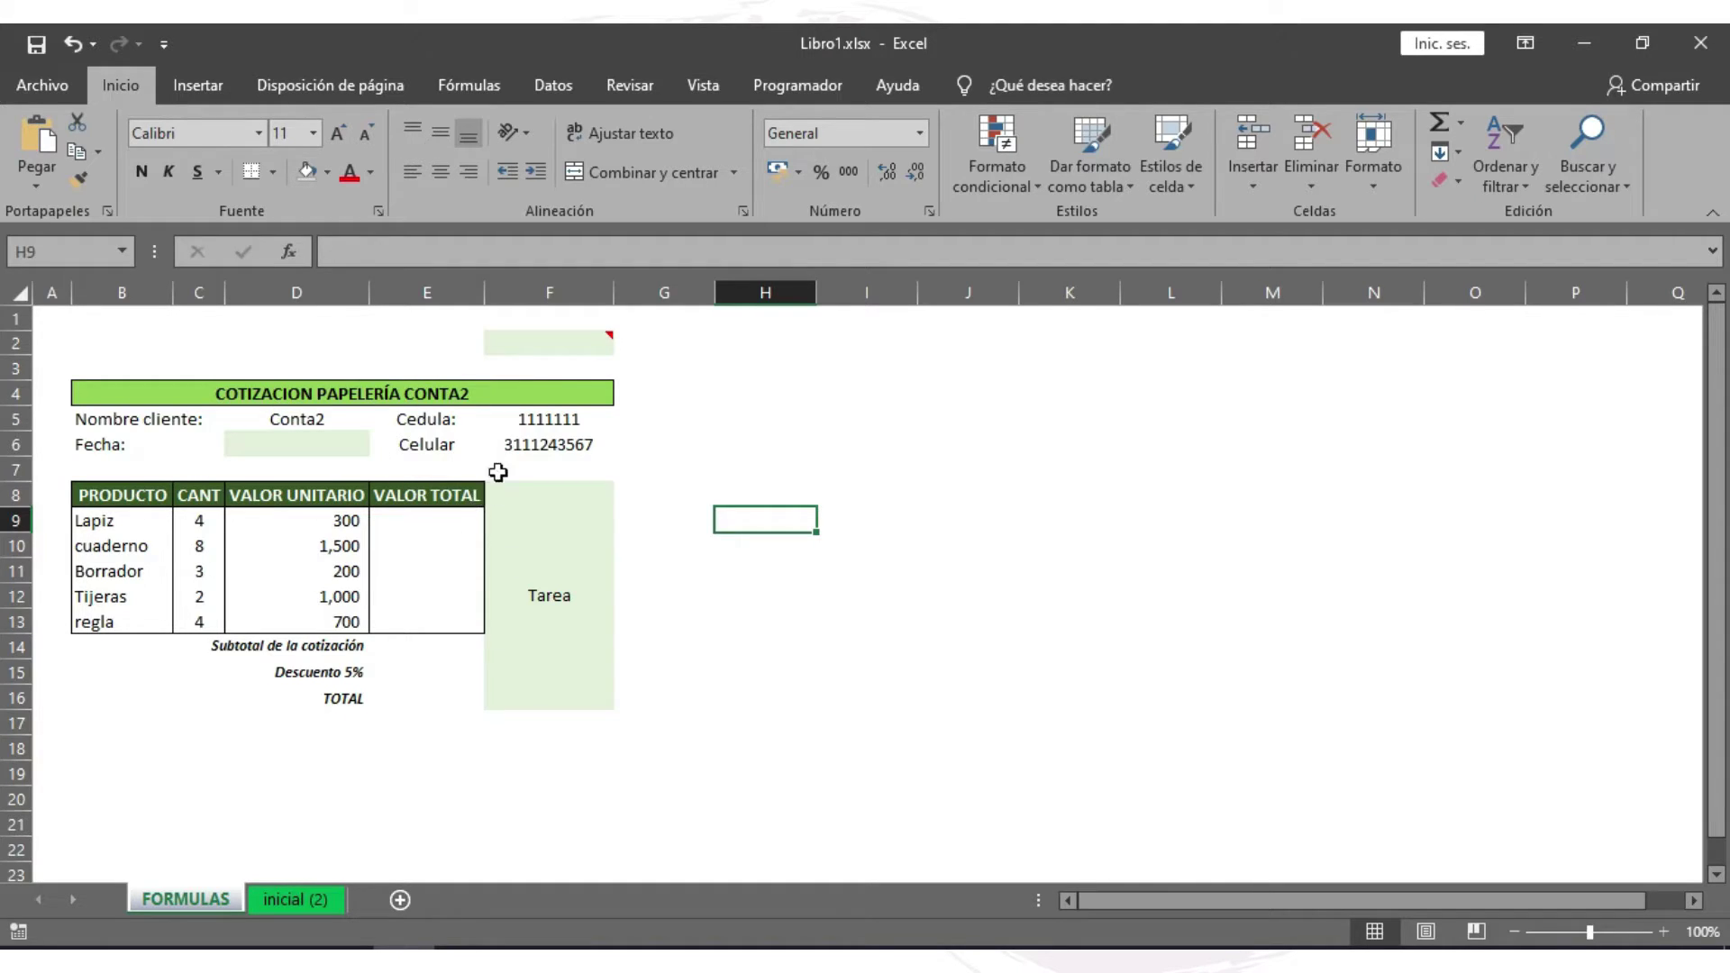
# - After viewing the F2 note, insert a blank comment on F3 and select its box
pyautogui.click(559, 339)
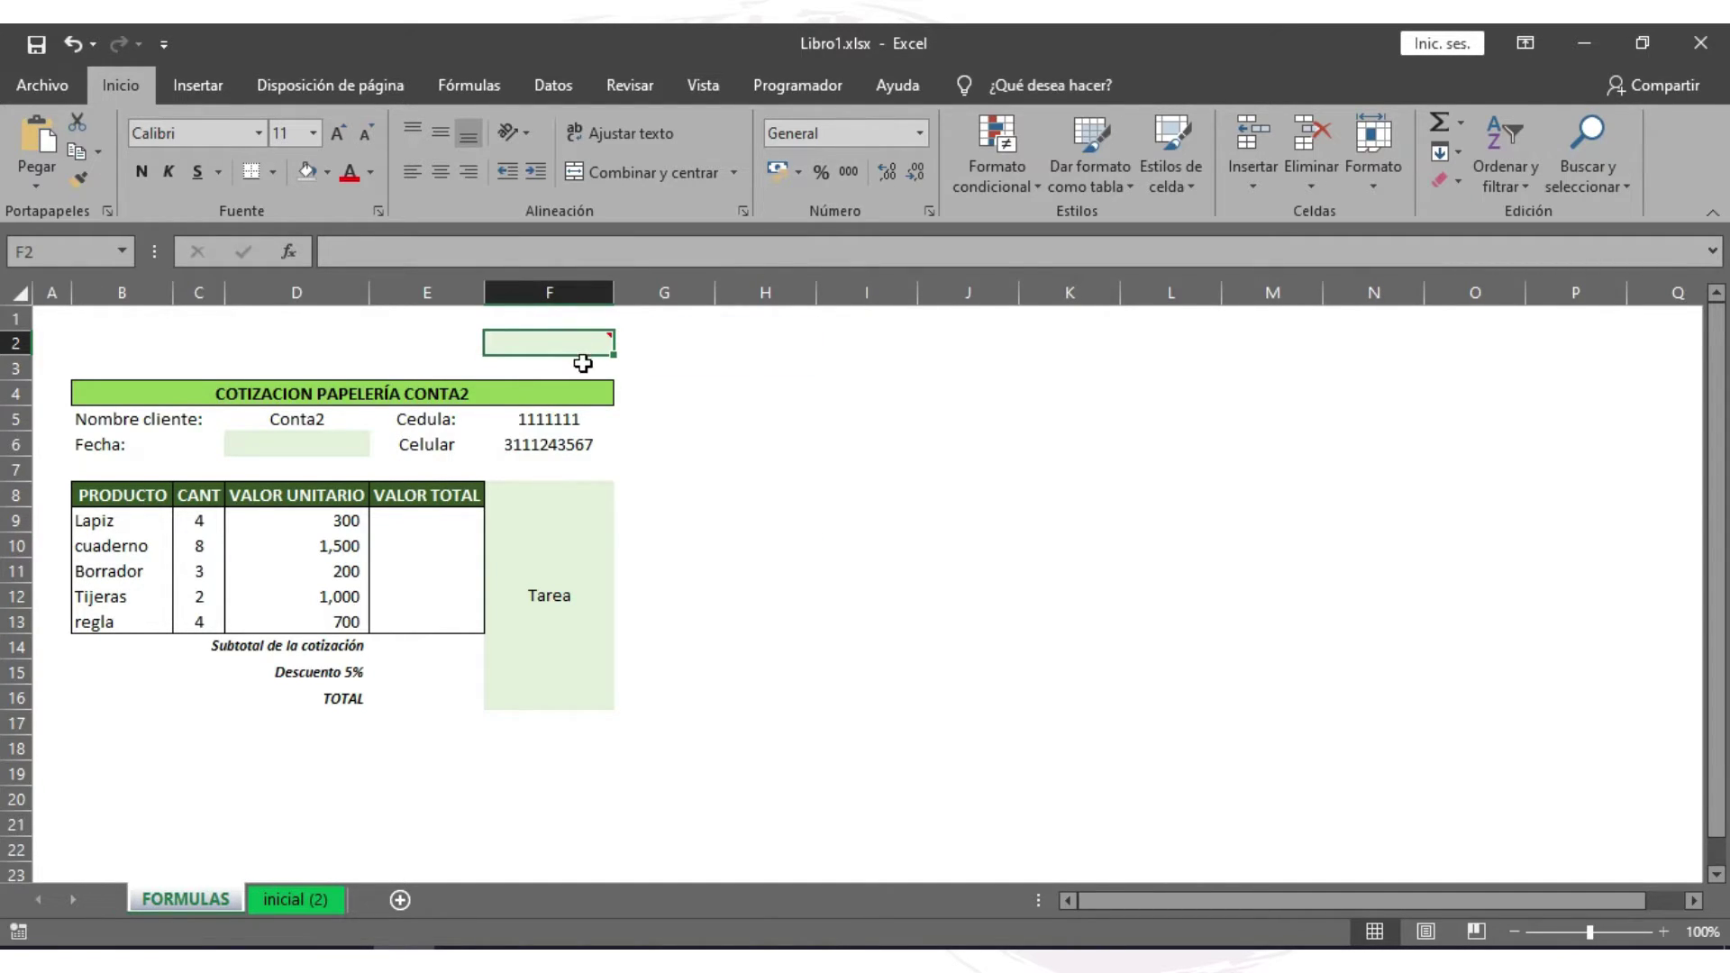
pyautogui.click(583, 364)
pyautogui.rightClick(584, 364)
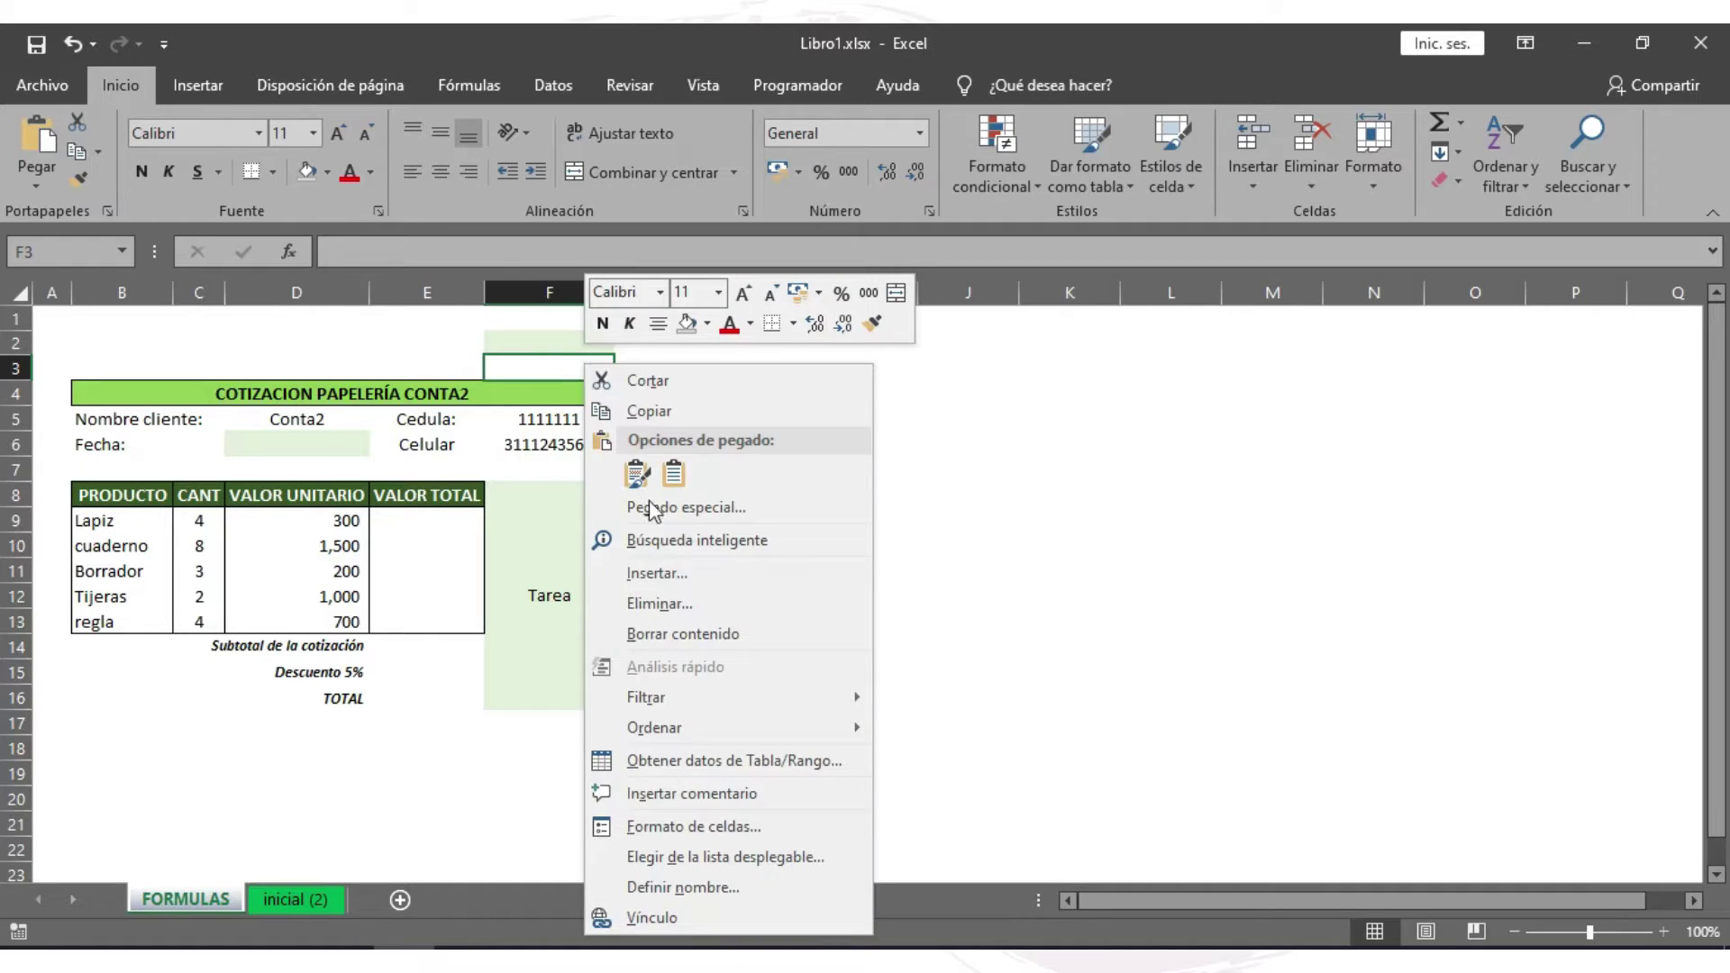
pyautogui.click(694, 794)
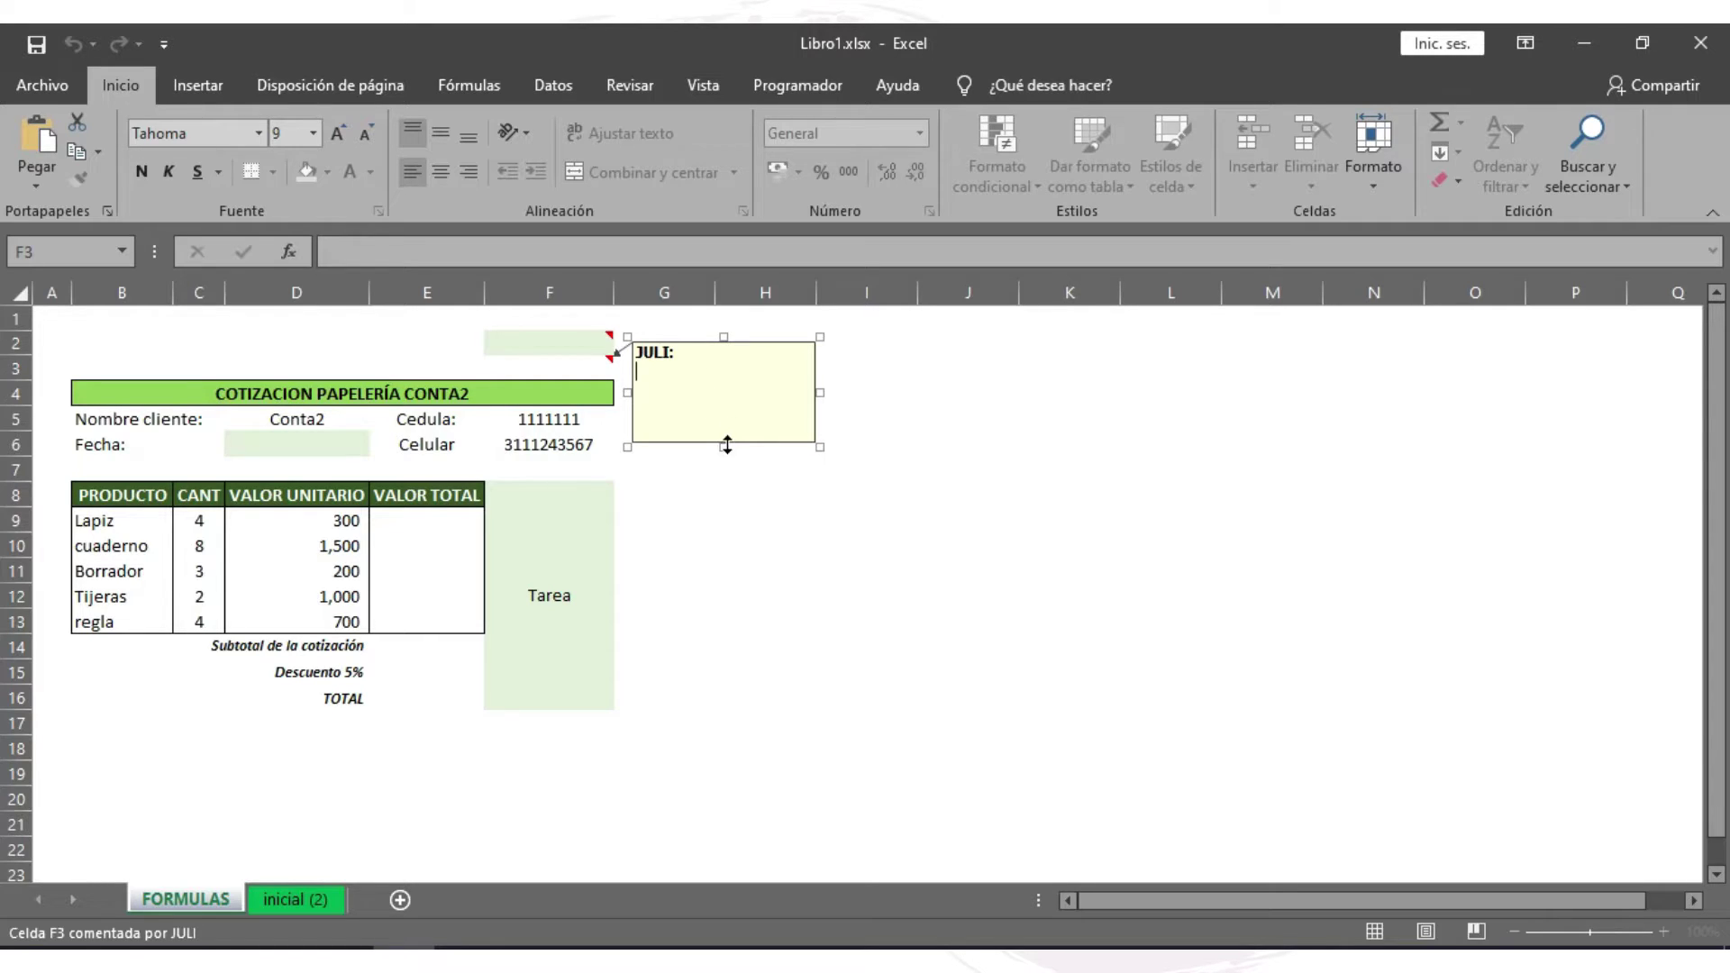
pyautogui.click(765, 445)
# - In Formato de comentario > Colores y líneas, fill the F3 comment green at ~60% transparency
pyautogui.rightClick(696, 445)
pyautogui.click(814, 749)
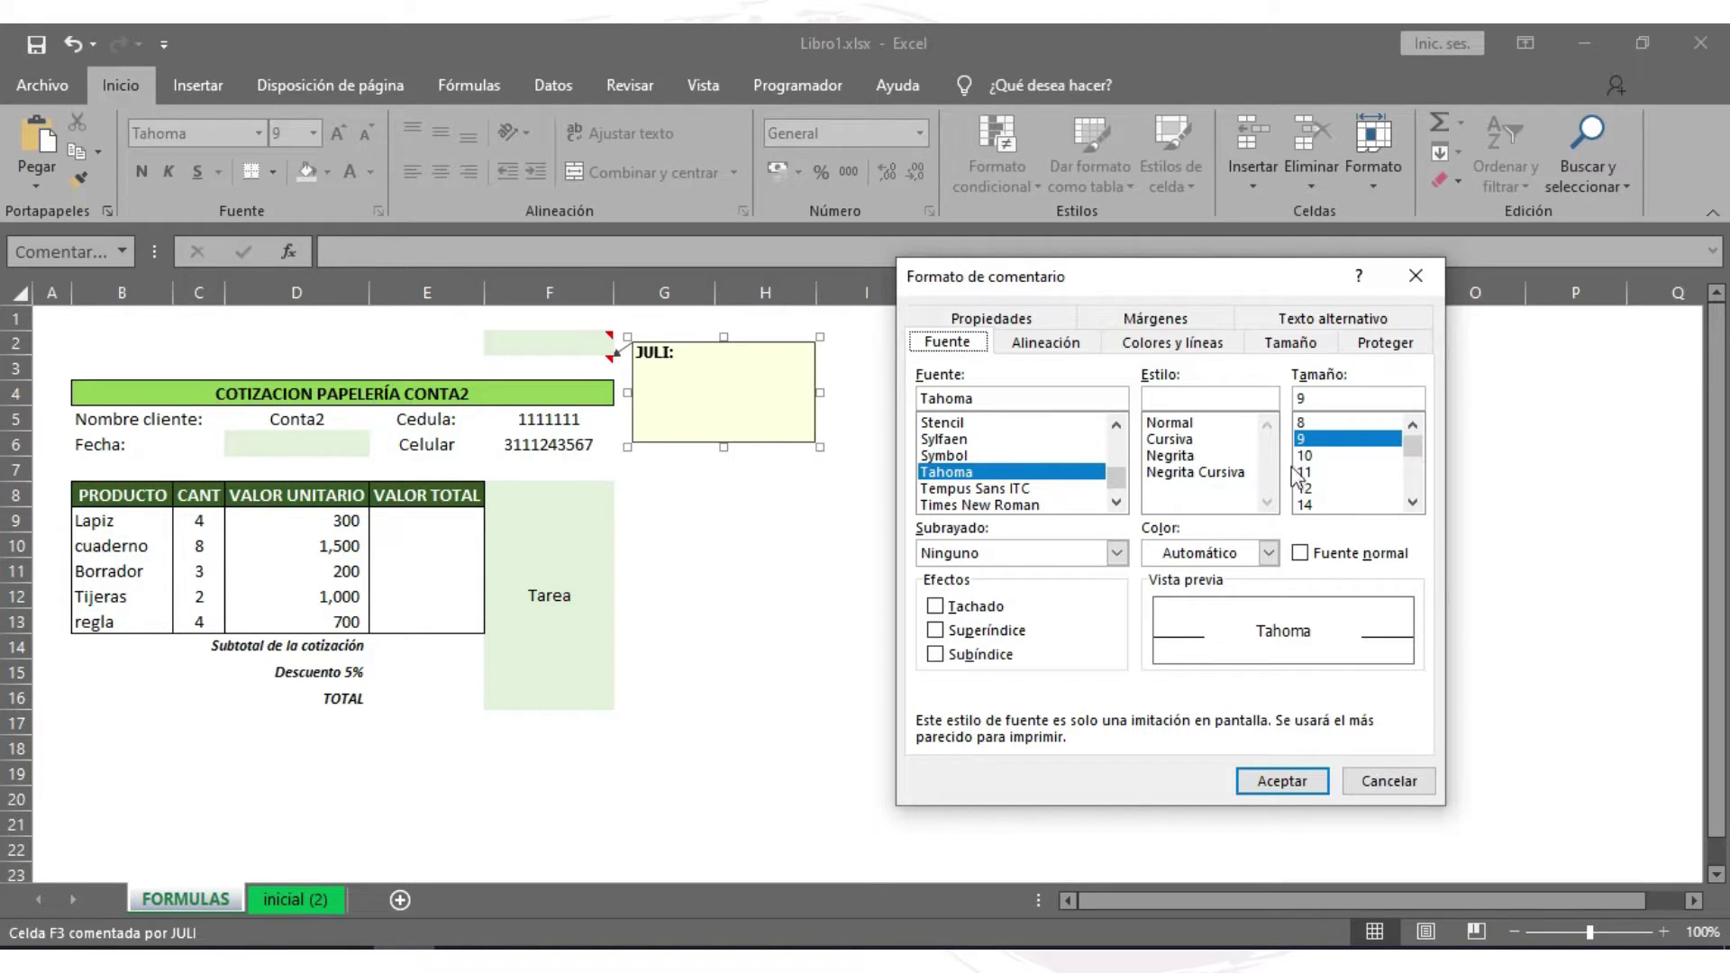
pyautogui.click(1045, 344)
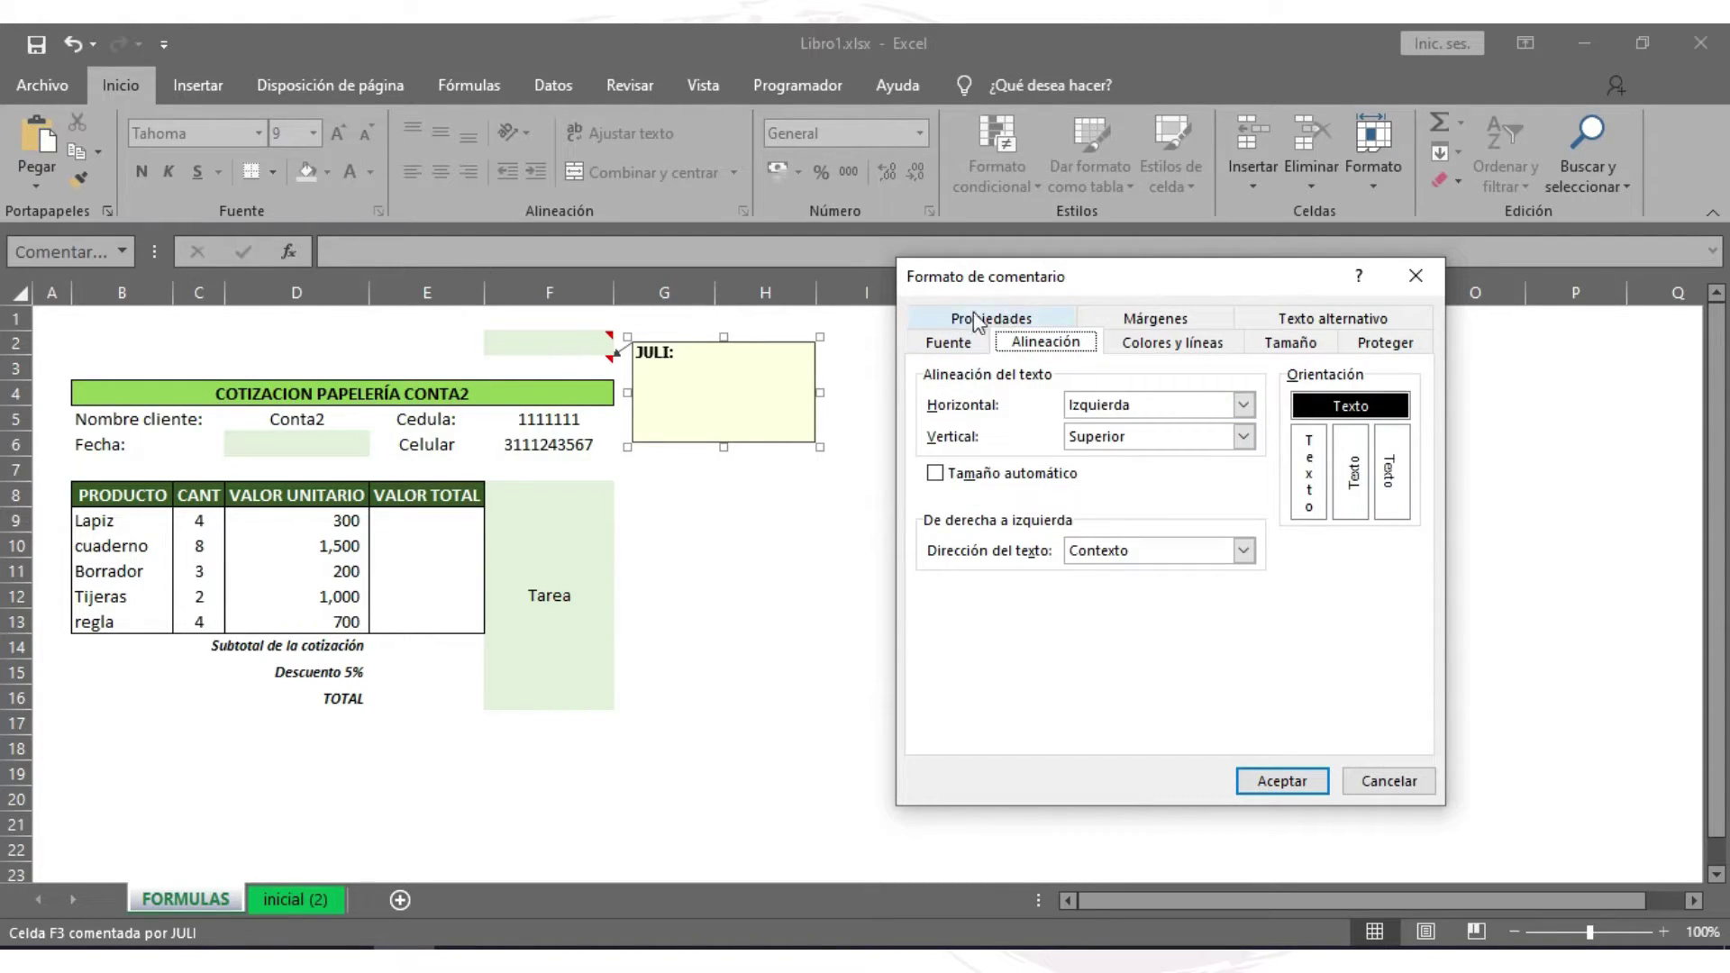
pyautogui.click(1156, 343)
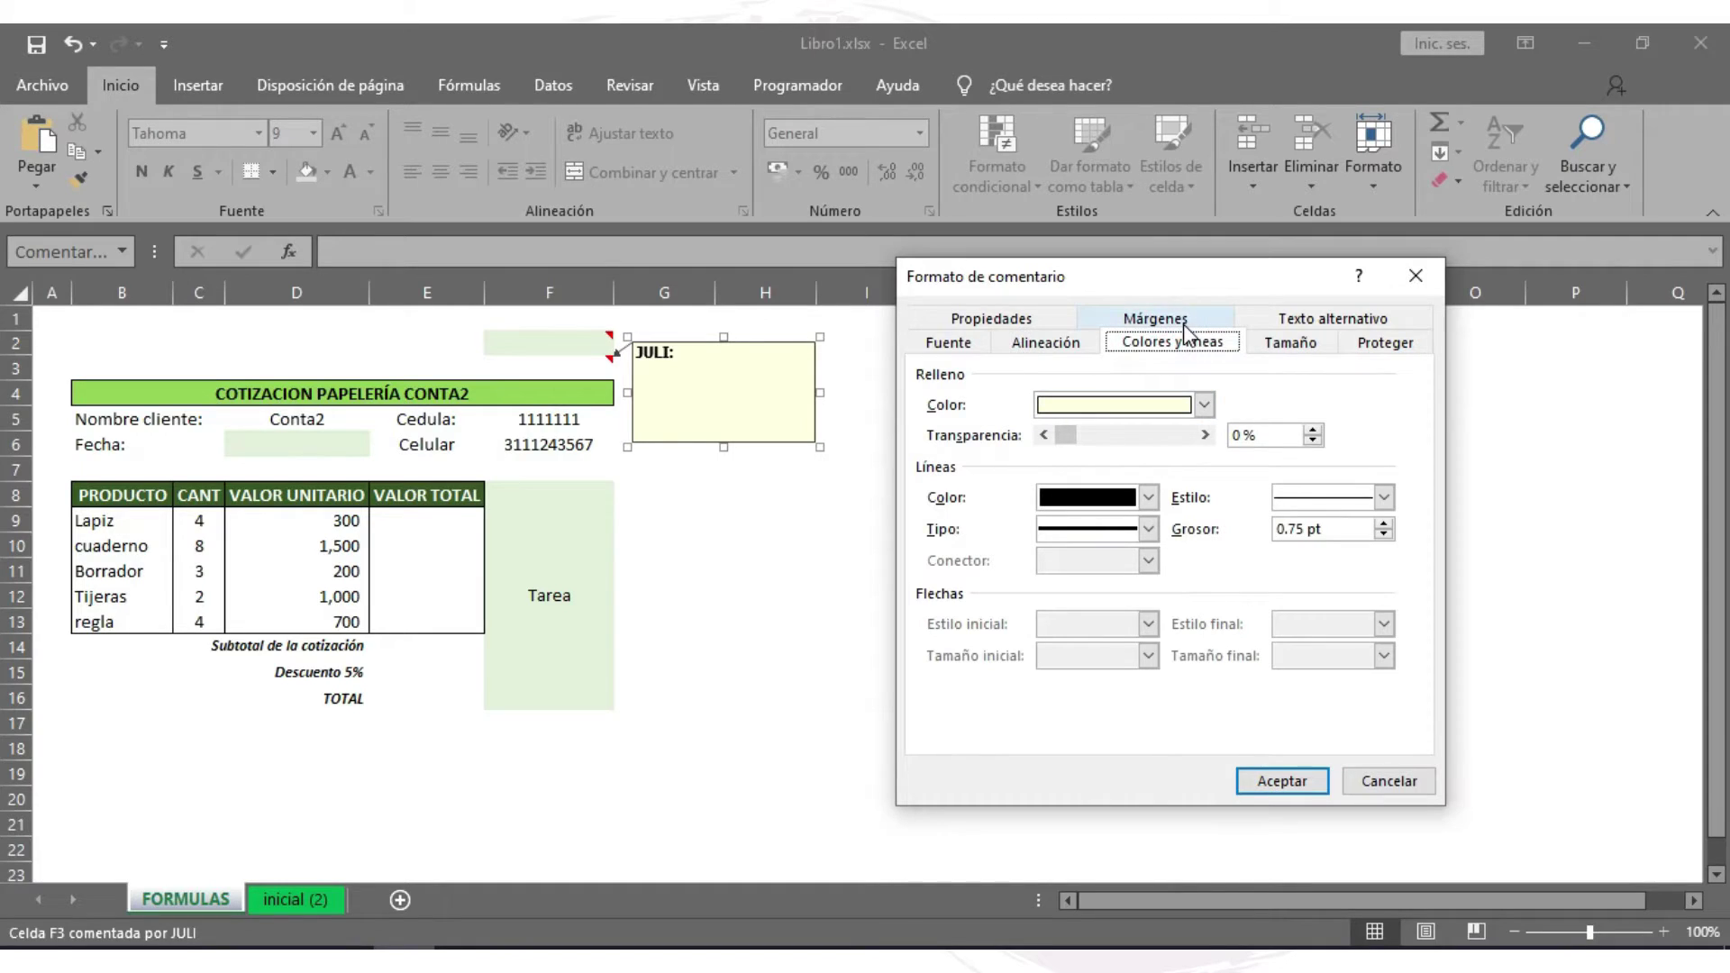
pyautogui.click(1204, 405)
pyautogui.click(1118, 533)
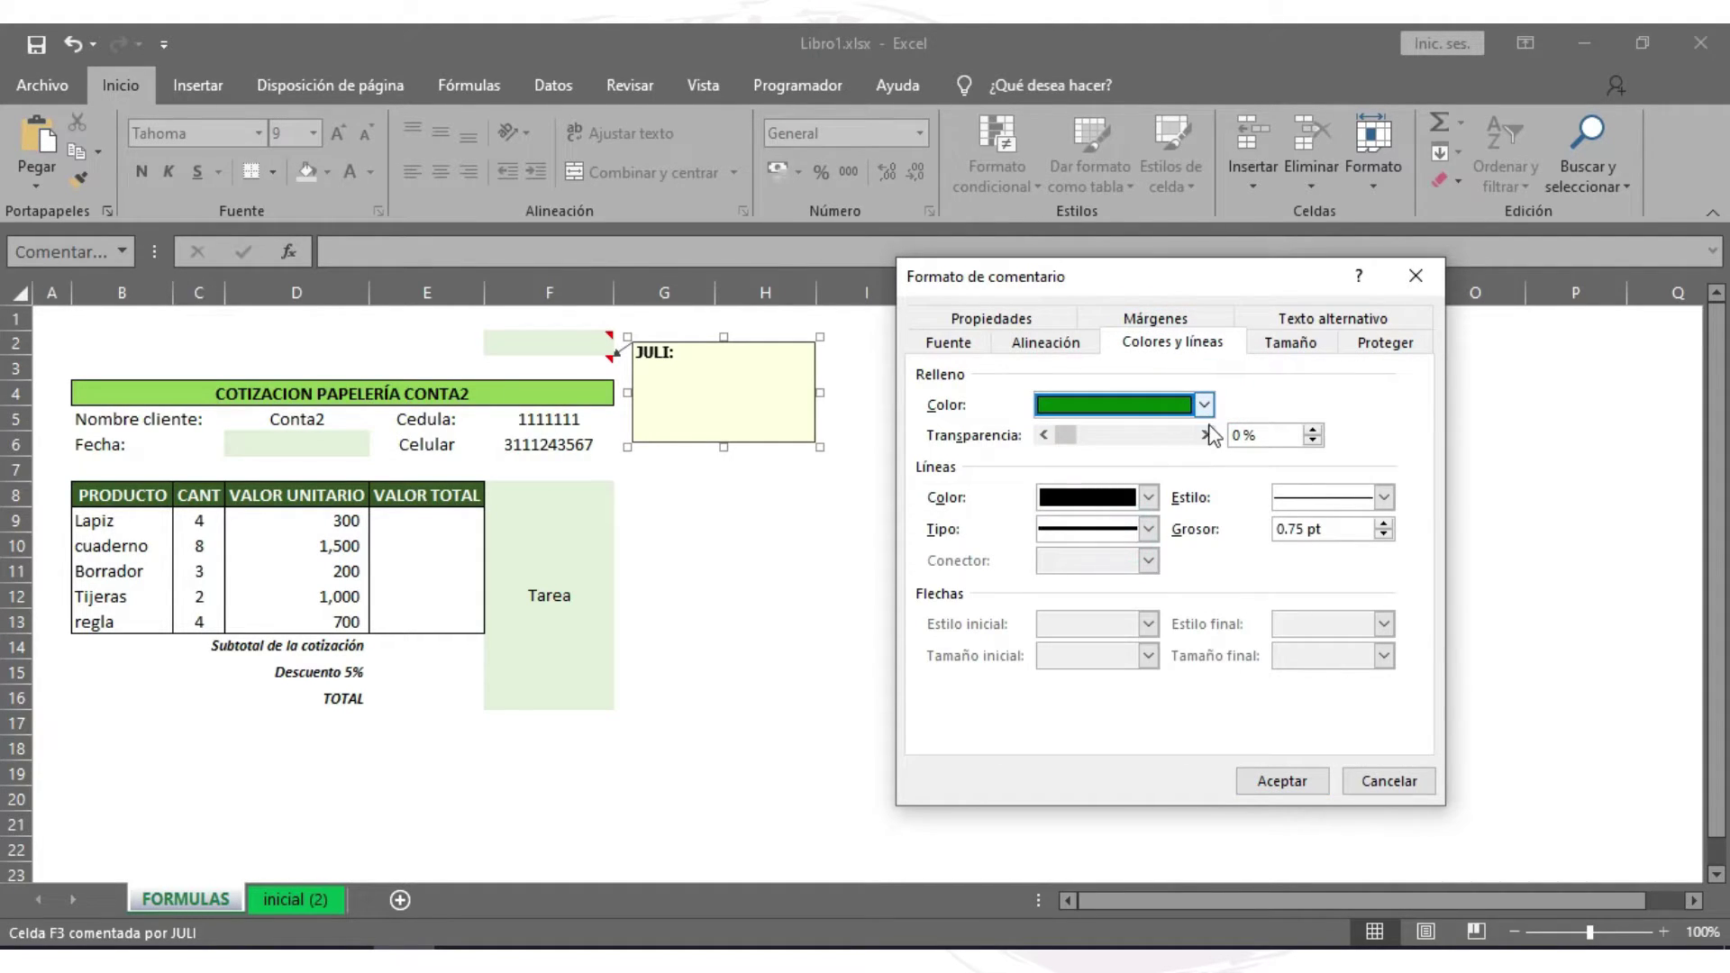
pyautogui.moveTo(1070, 437); pyautogui.dragTo(1145, 455)
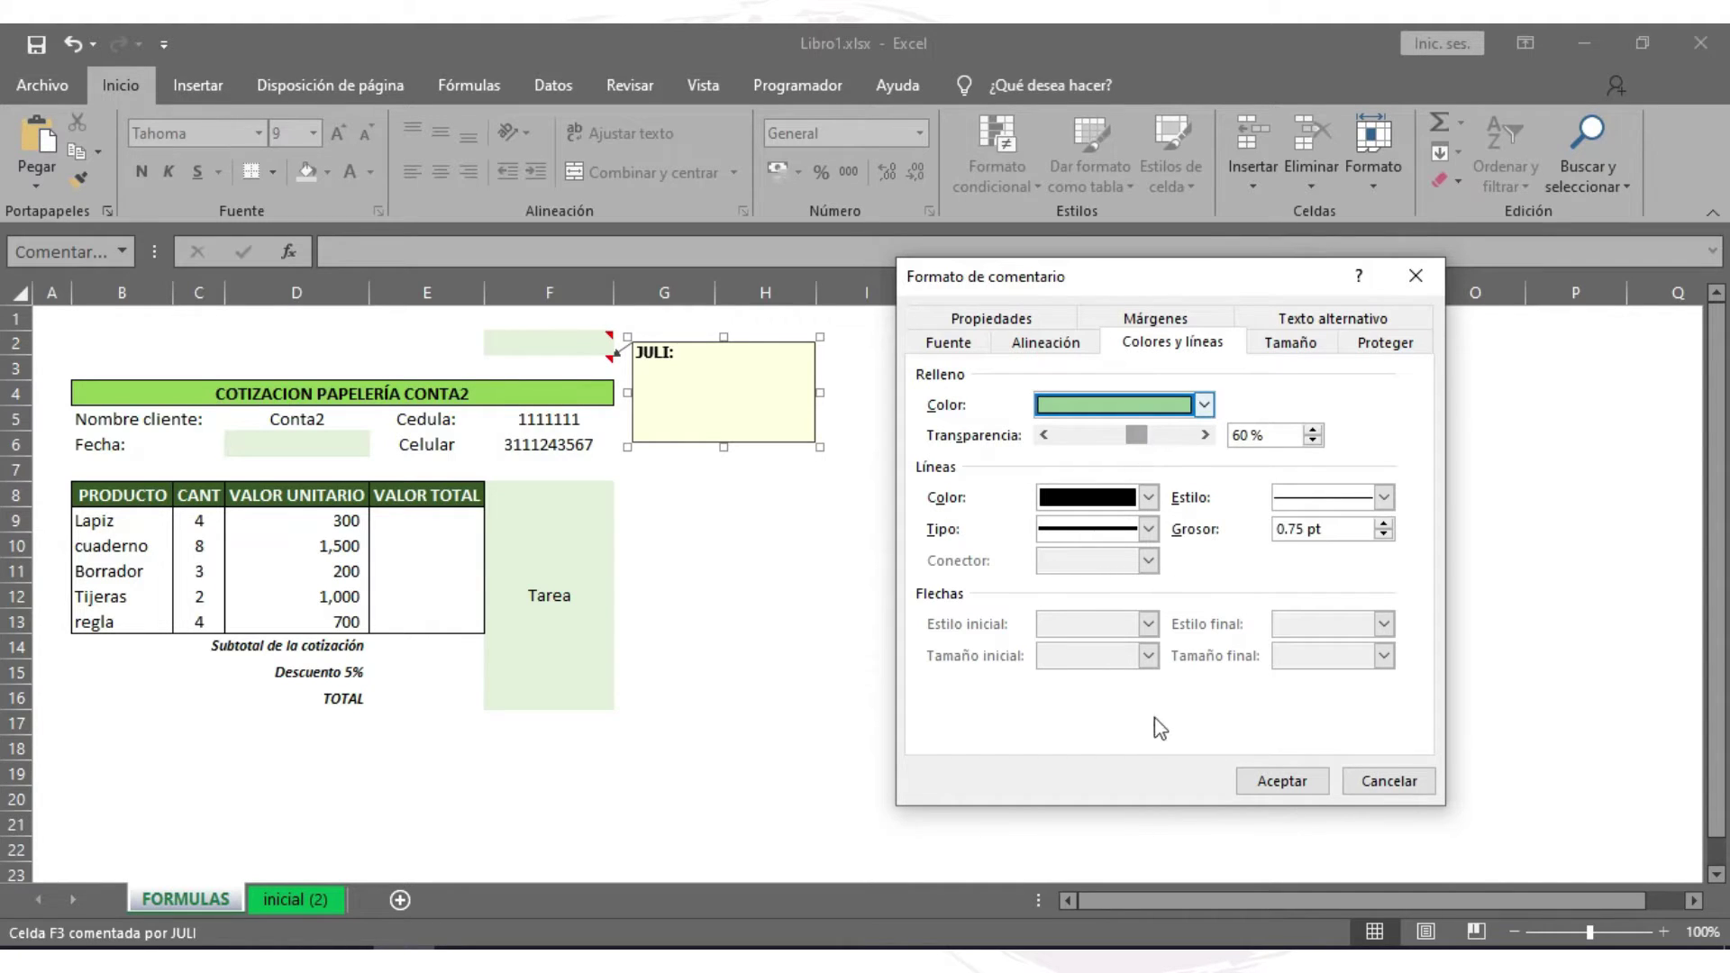
pyautogui.click(1288, 782)
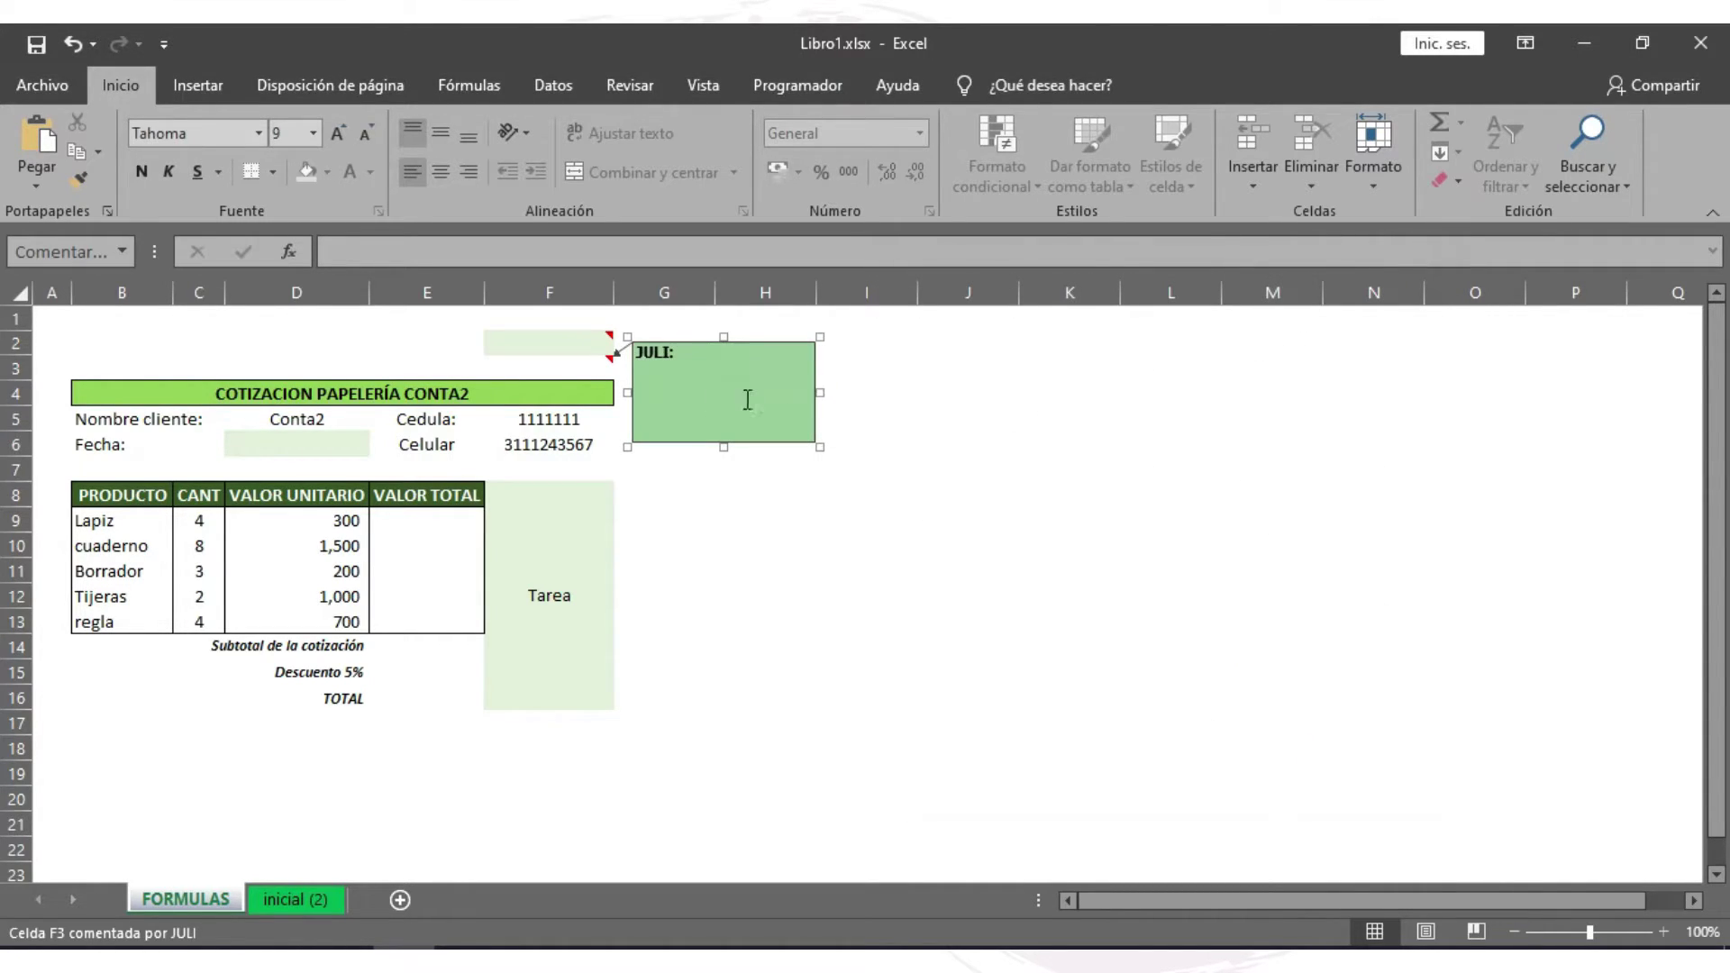
# - Delete the comment from cell F3
pyautogui.rightClick(590, 367)
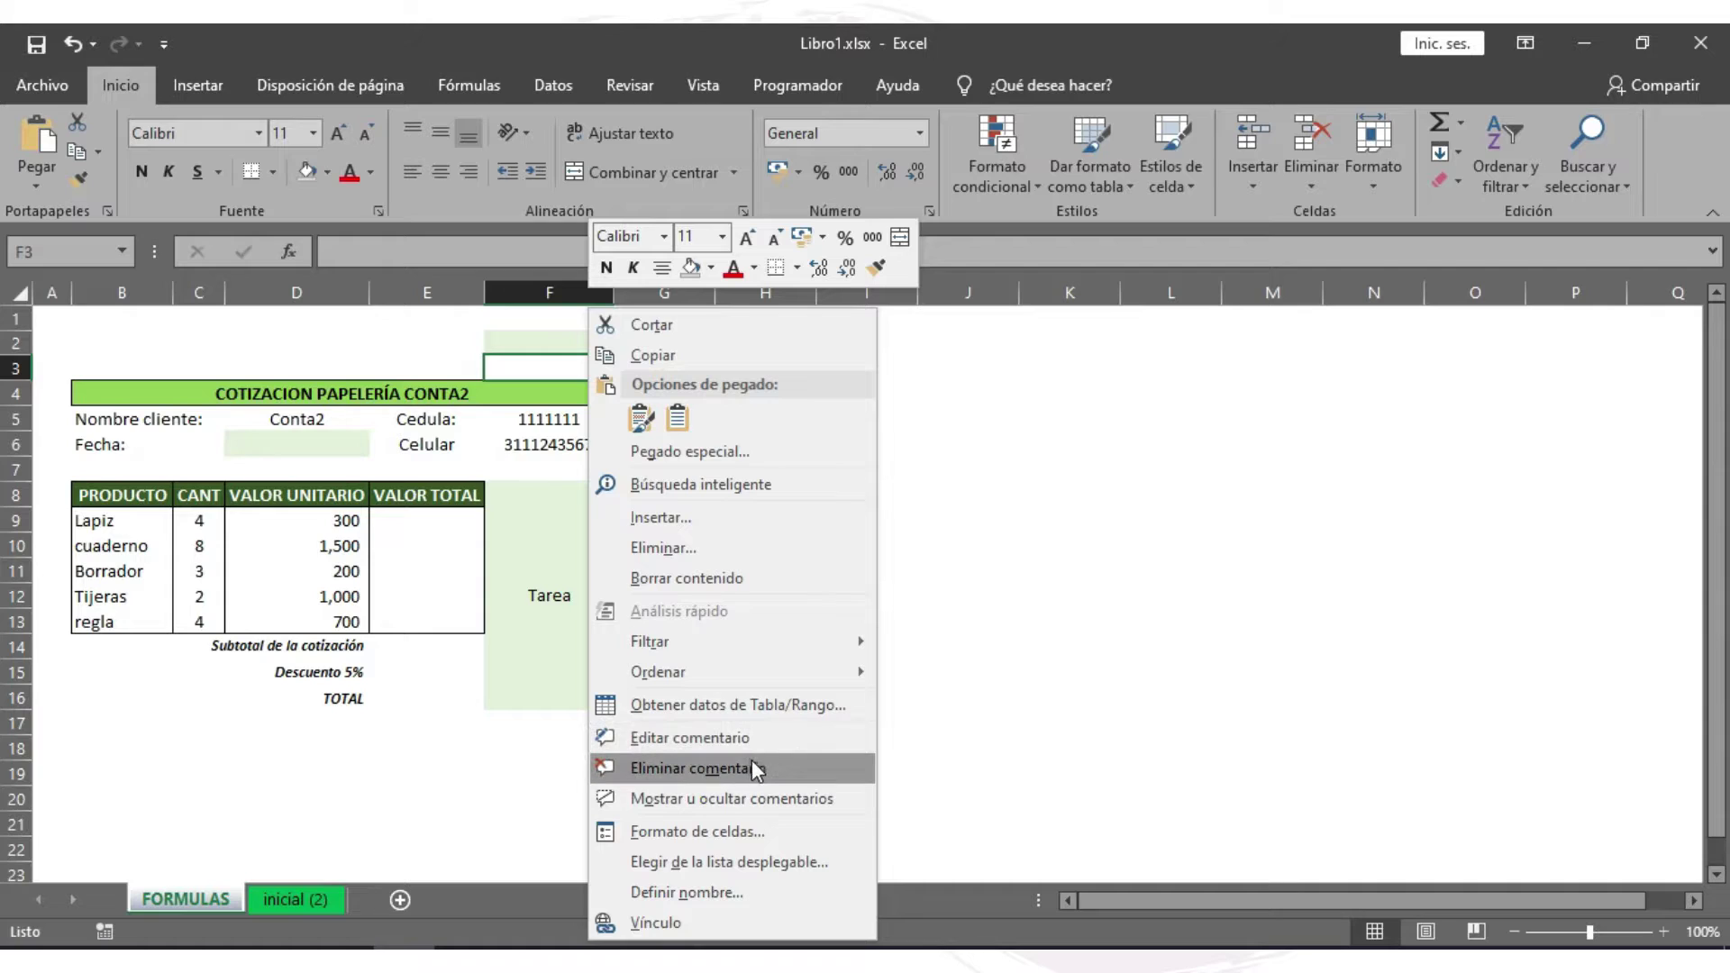
pyautogui.click(568, 386)
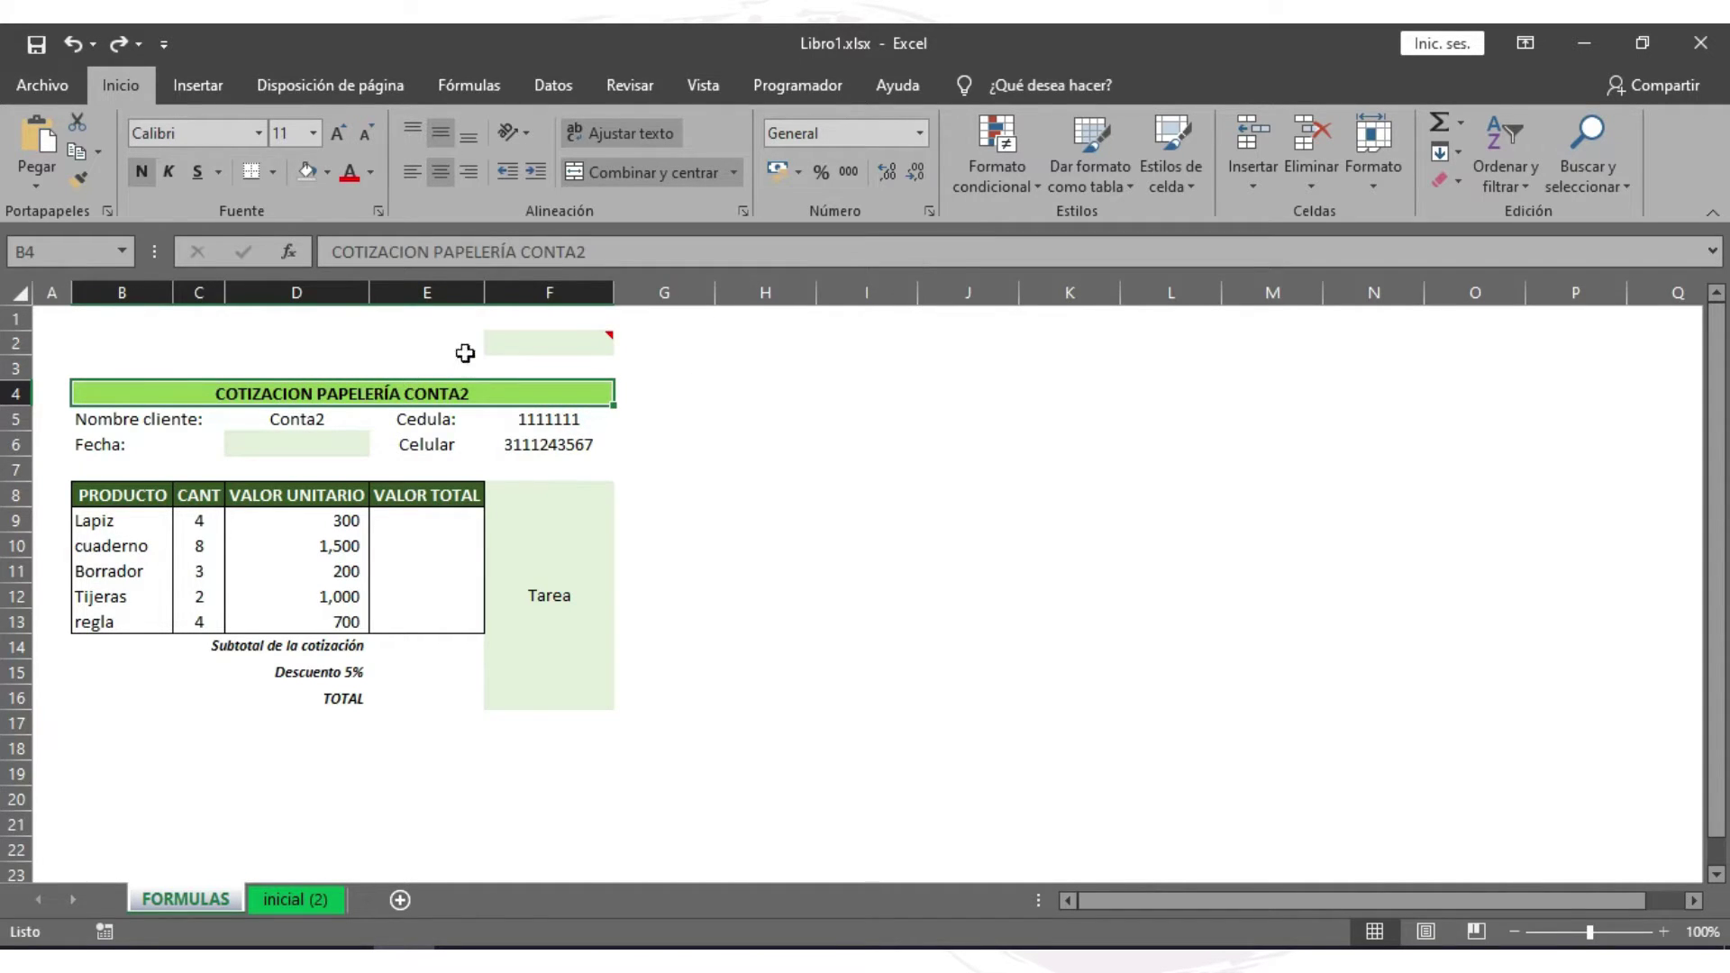
pyautogui.click(641, 177)
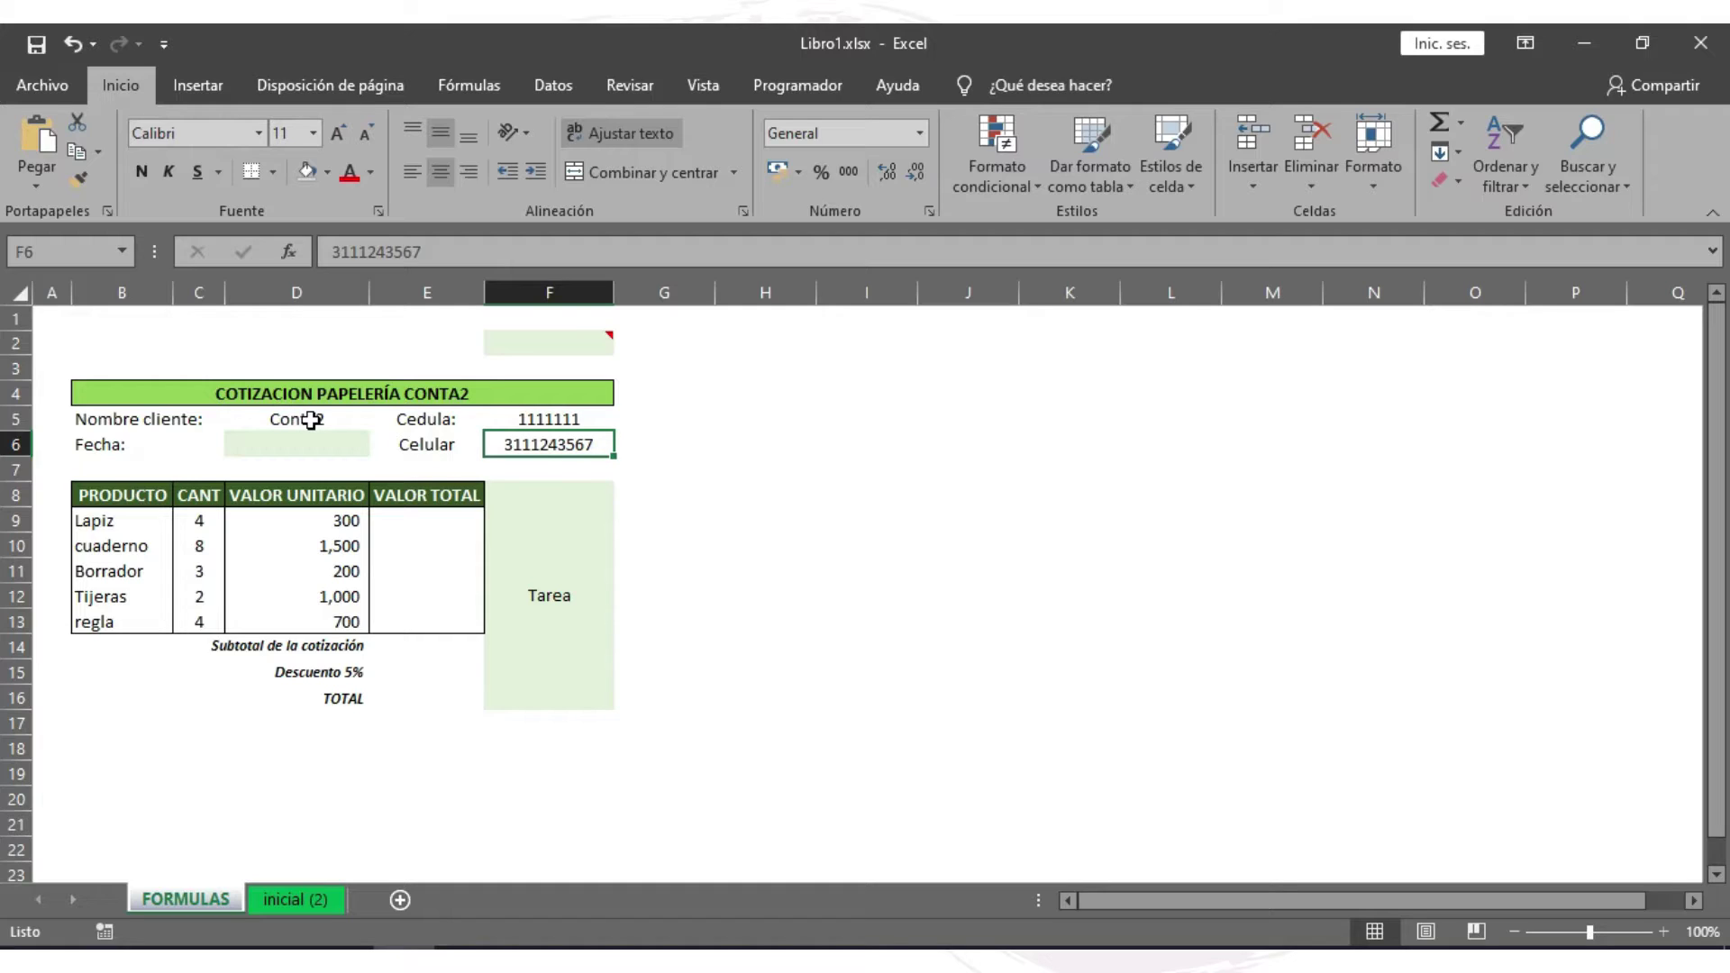
# - Check the client name in D5, the Cedula in F5, the Fecha cell D6 and the F2 note
pyautogui.click(311, 420)
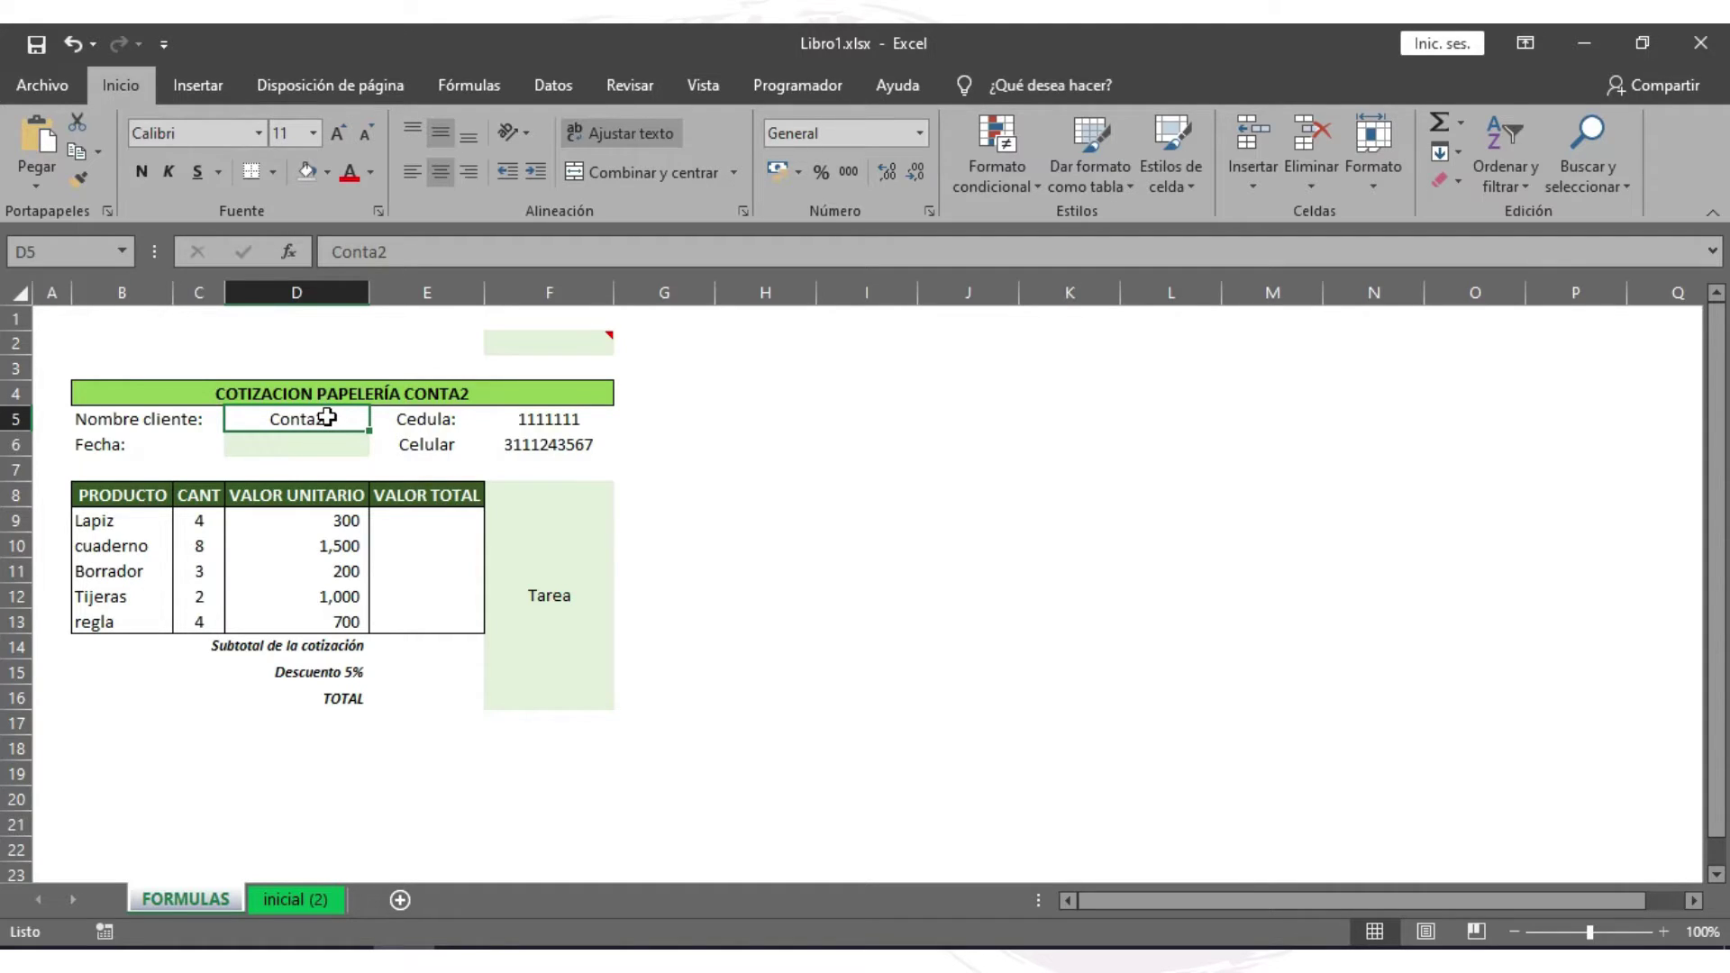
pyautogui.click(551, 421)
pyautogui.click(566, 443)
pyautogui.click(544, 422)
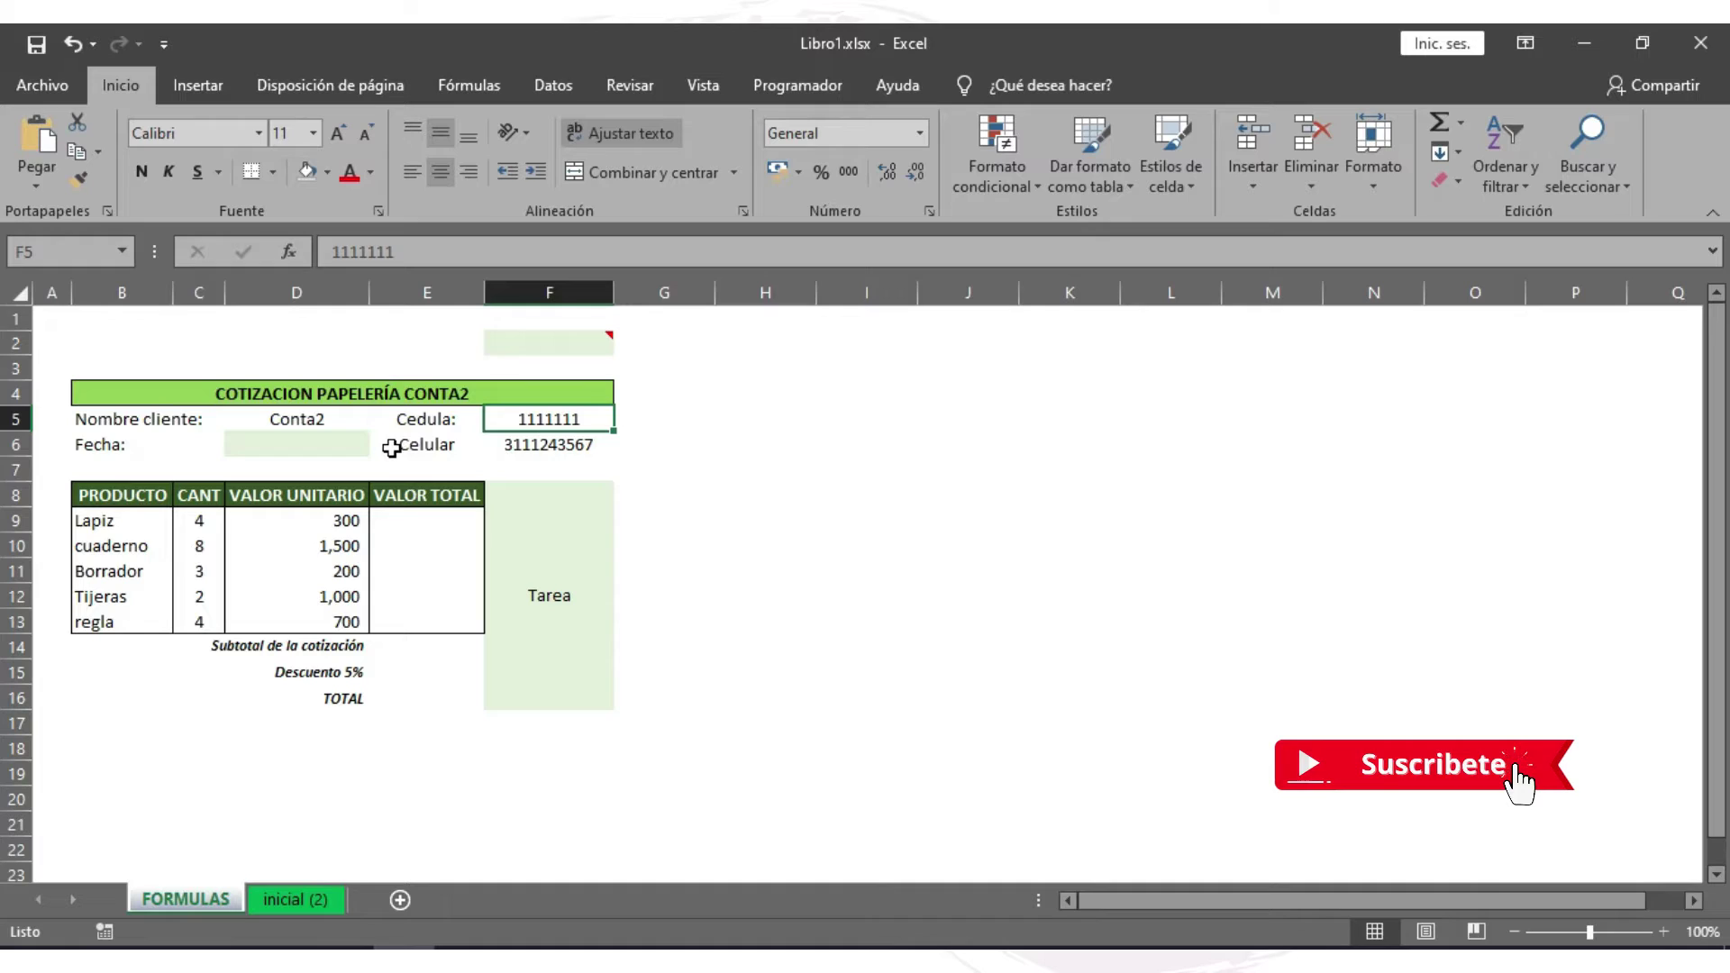
pyautogui.click(336, 448)
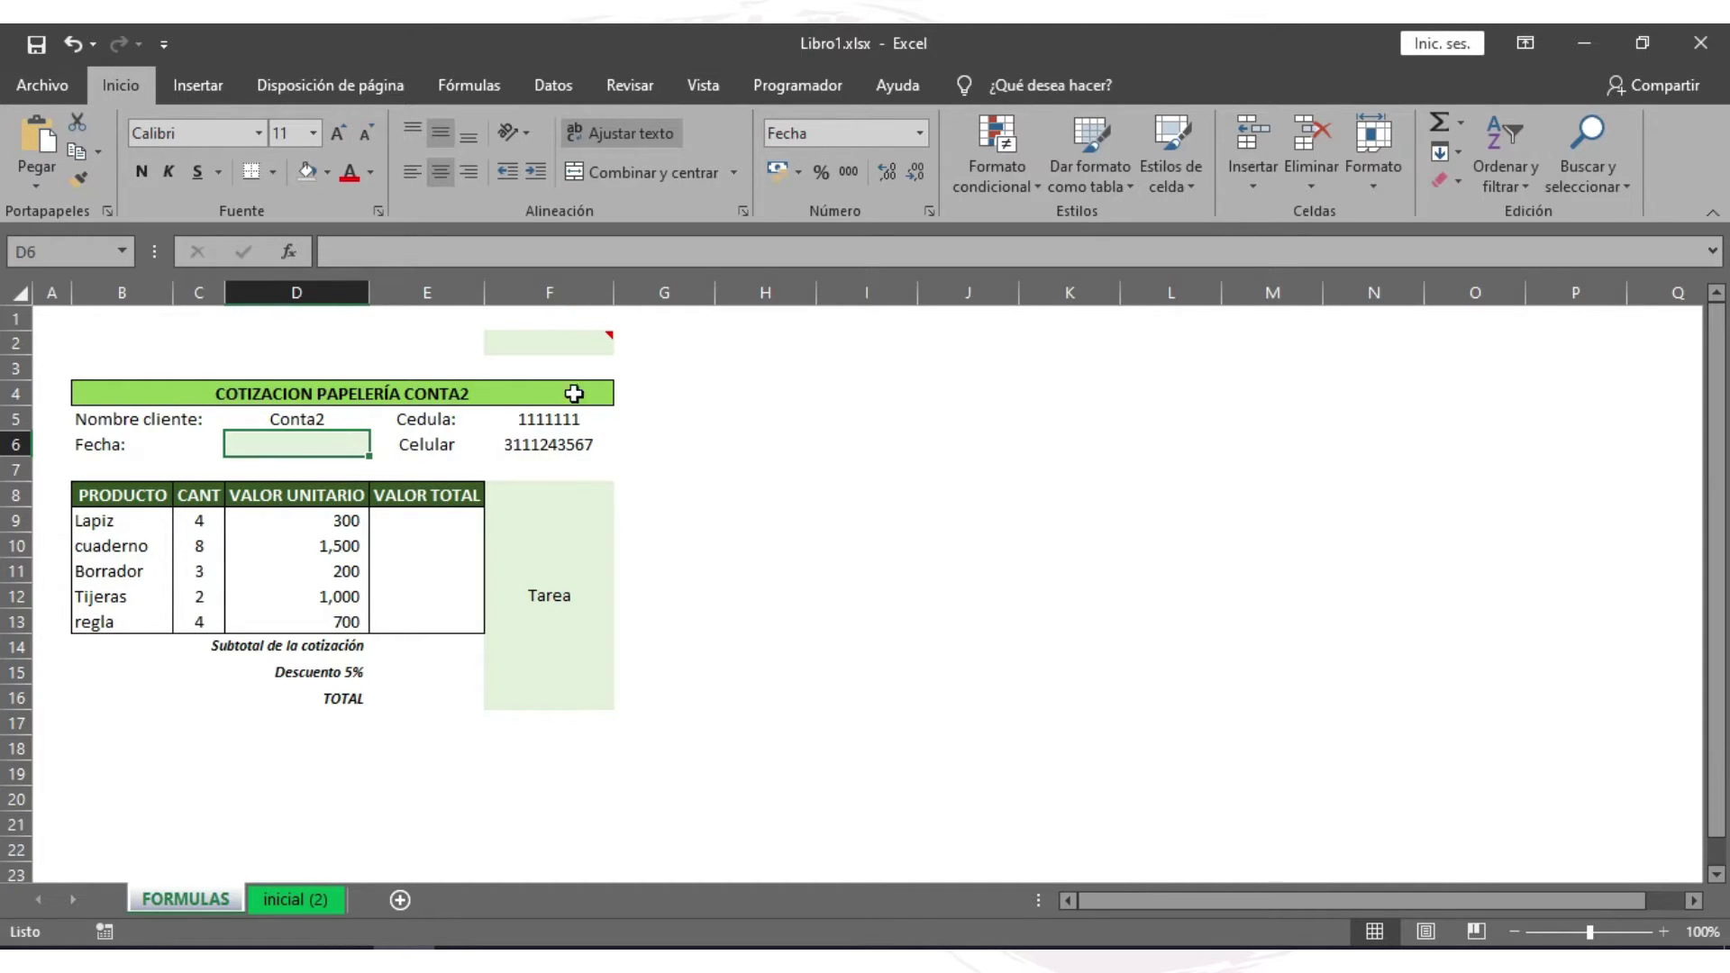
pyautogui.click(581, 344)
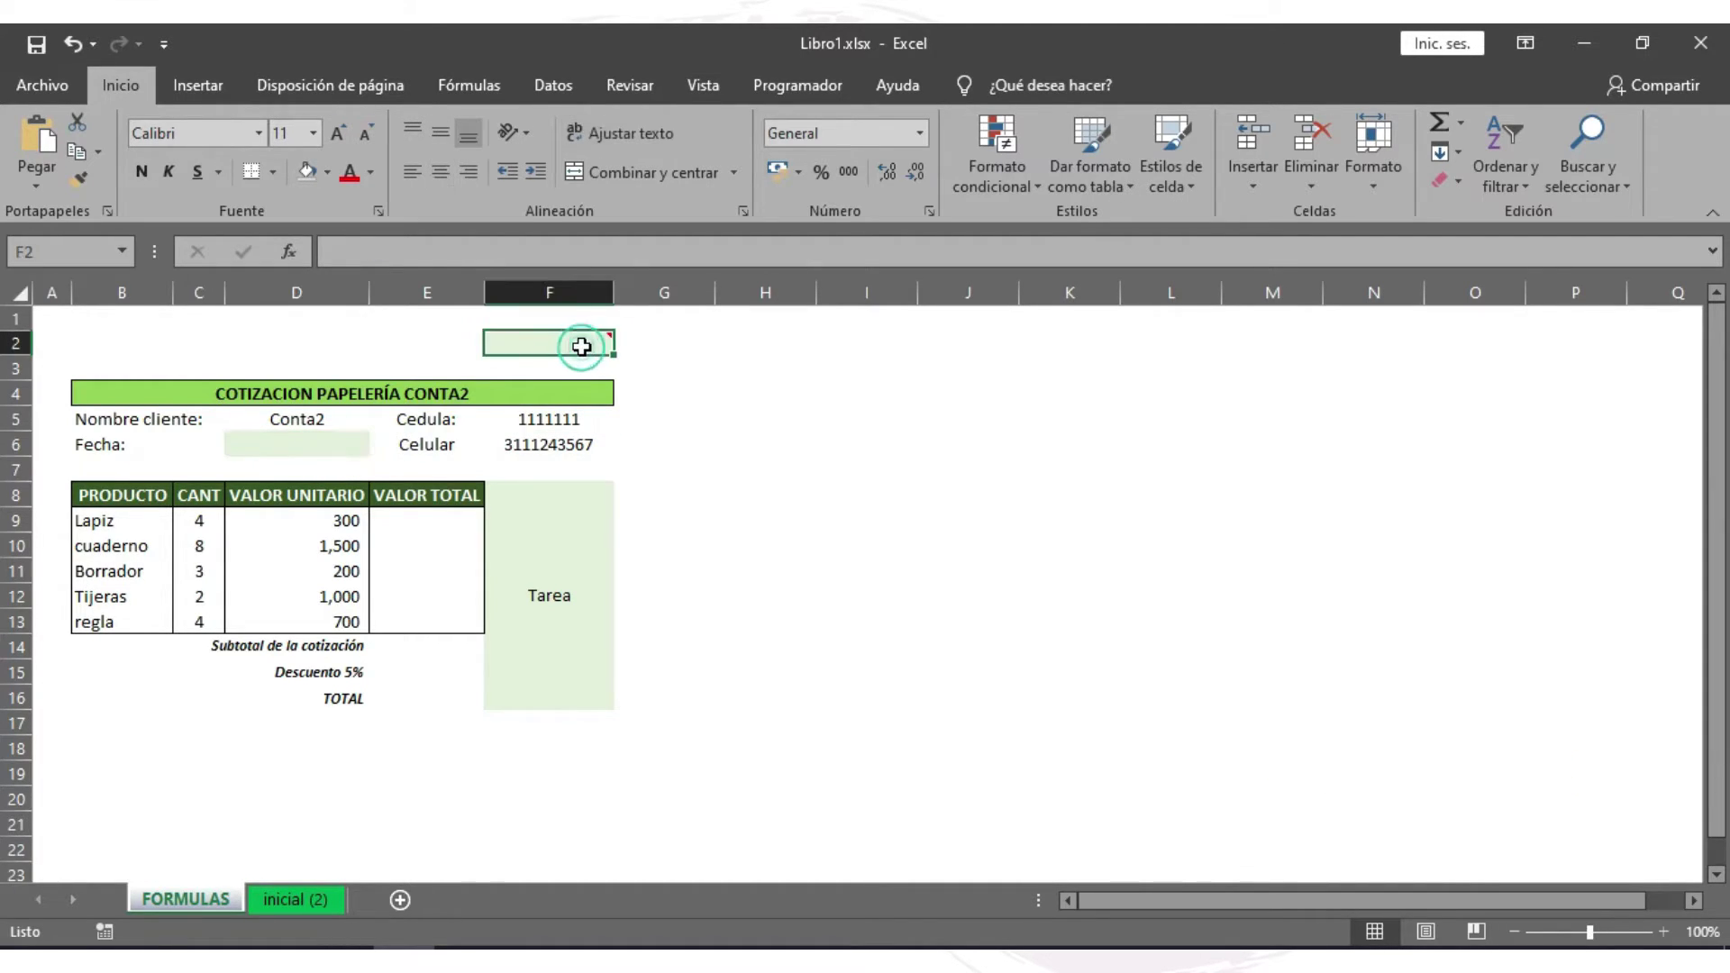
# - Enter =+HOY() in the Fecha cell D6 so it displays 23/9/2020
pyautogui.click(341, 448)
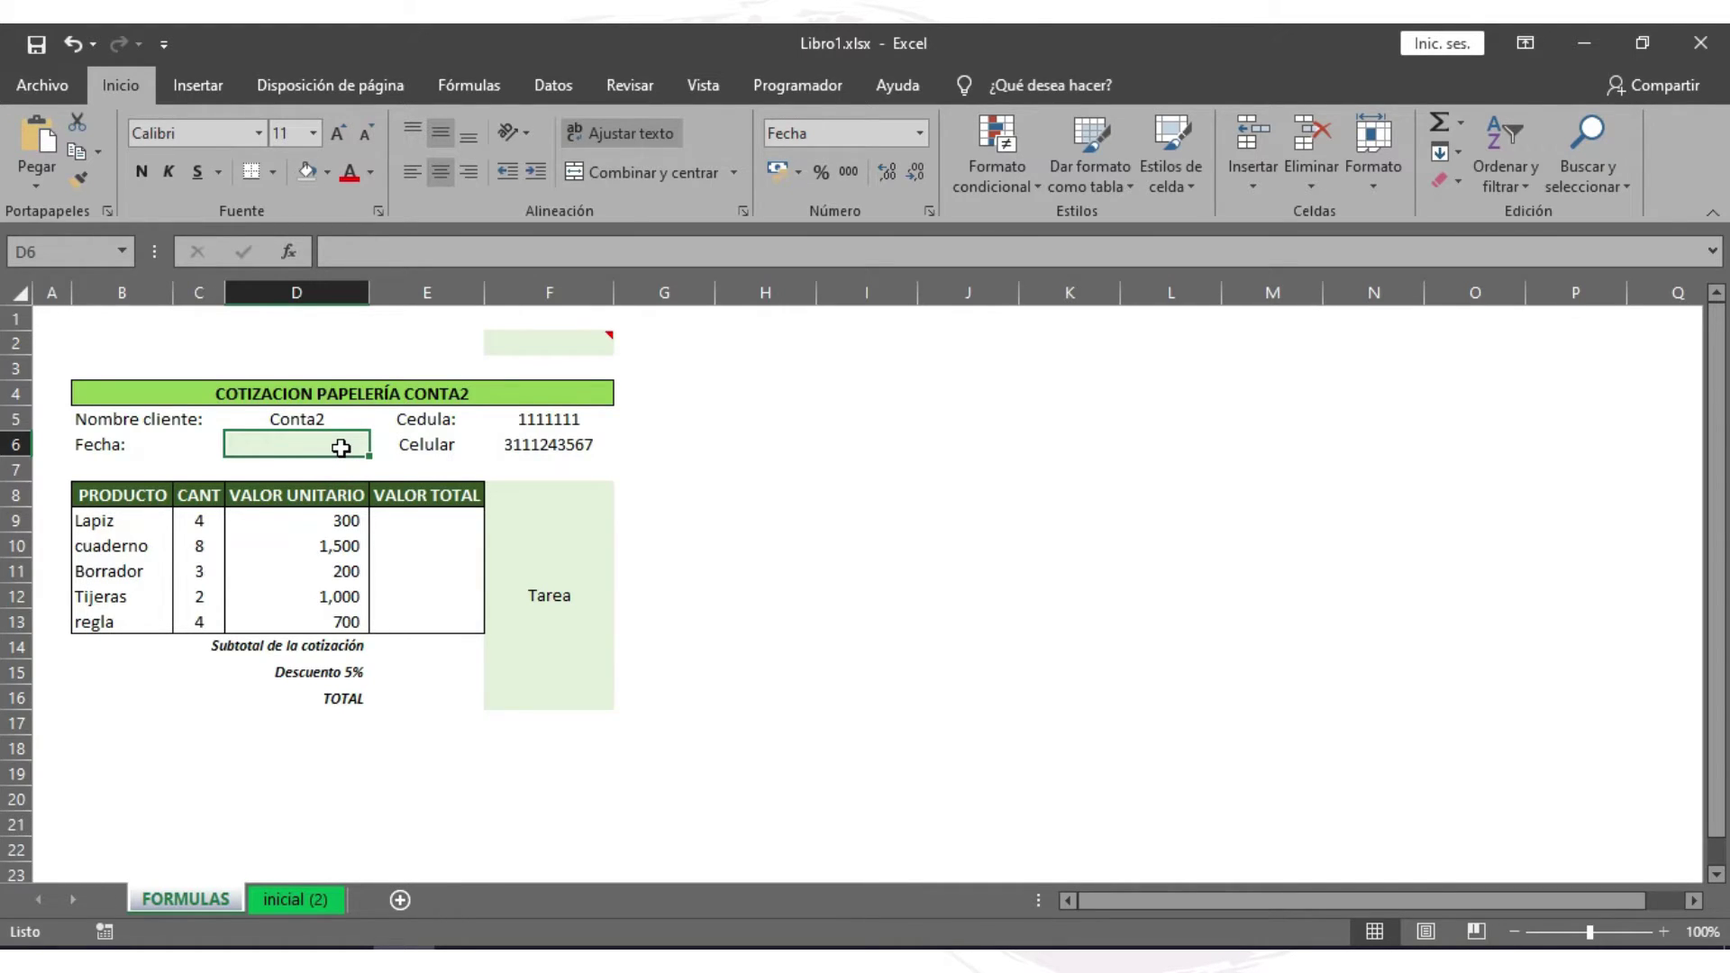
pyautogui.doubleClick(341, 447)
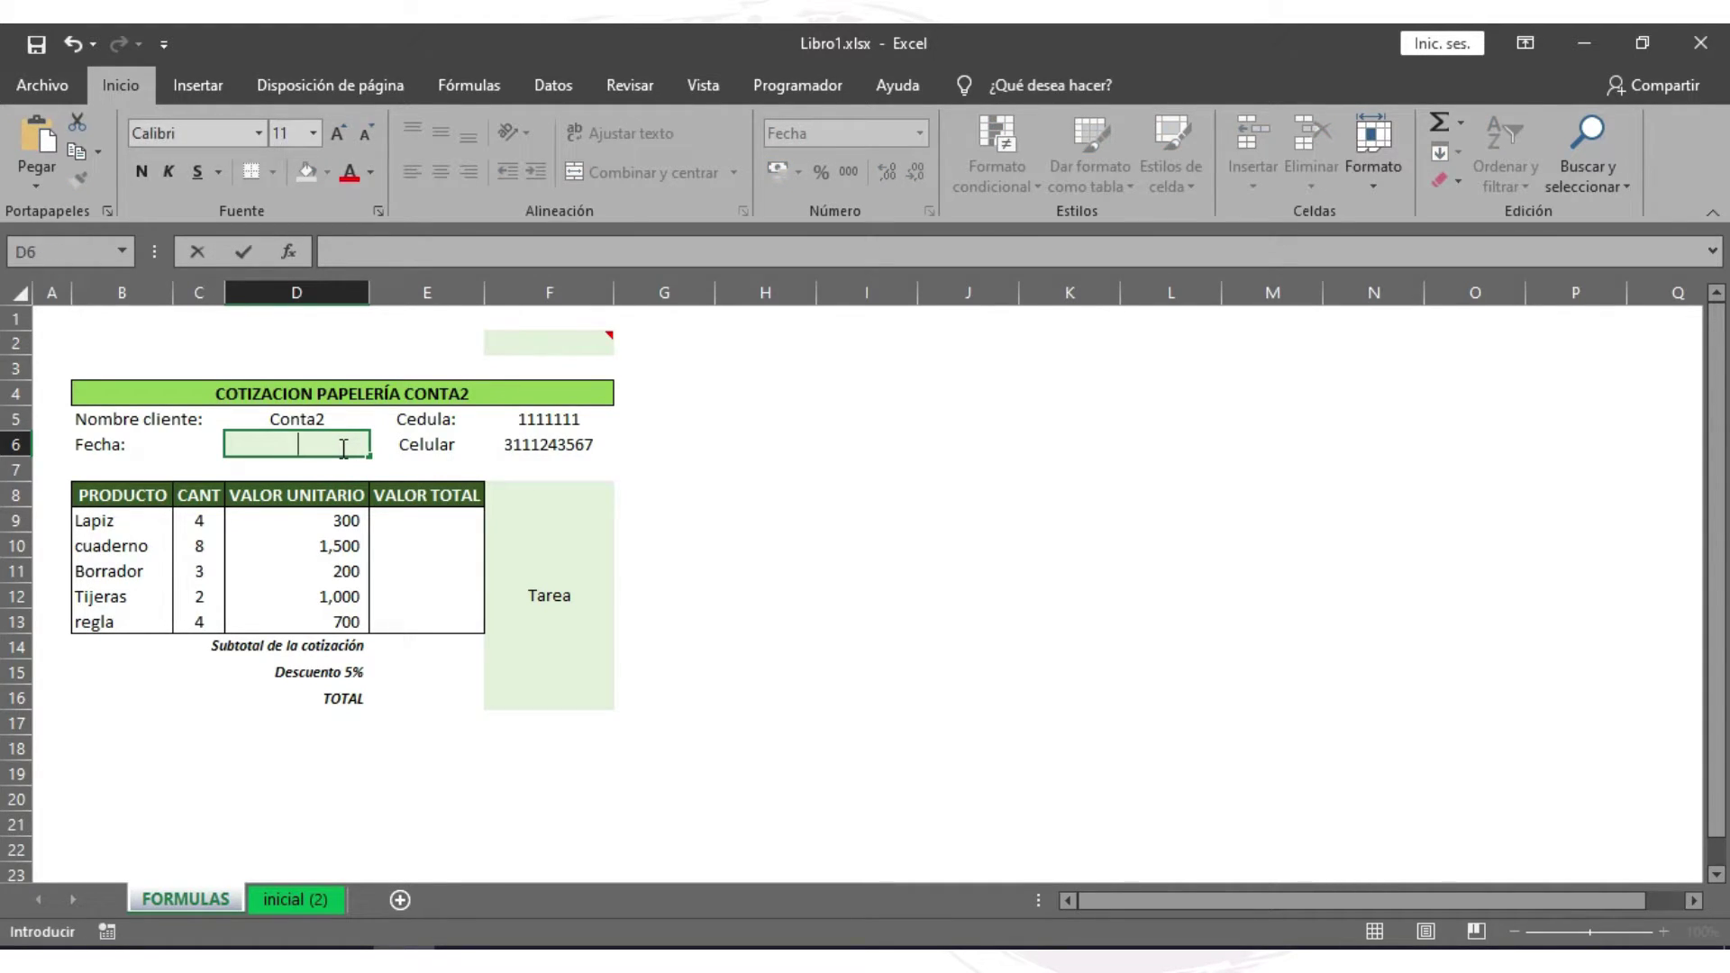
pyautogui.write('+')
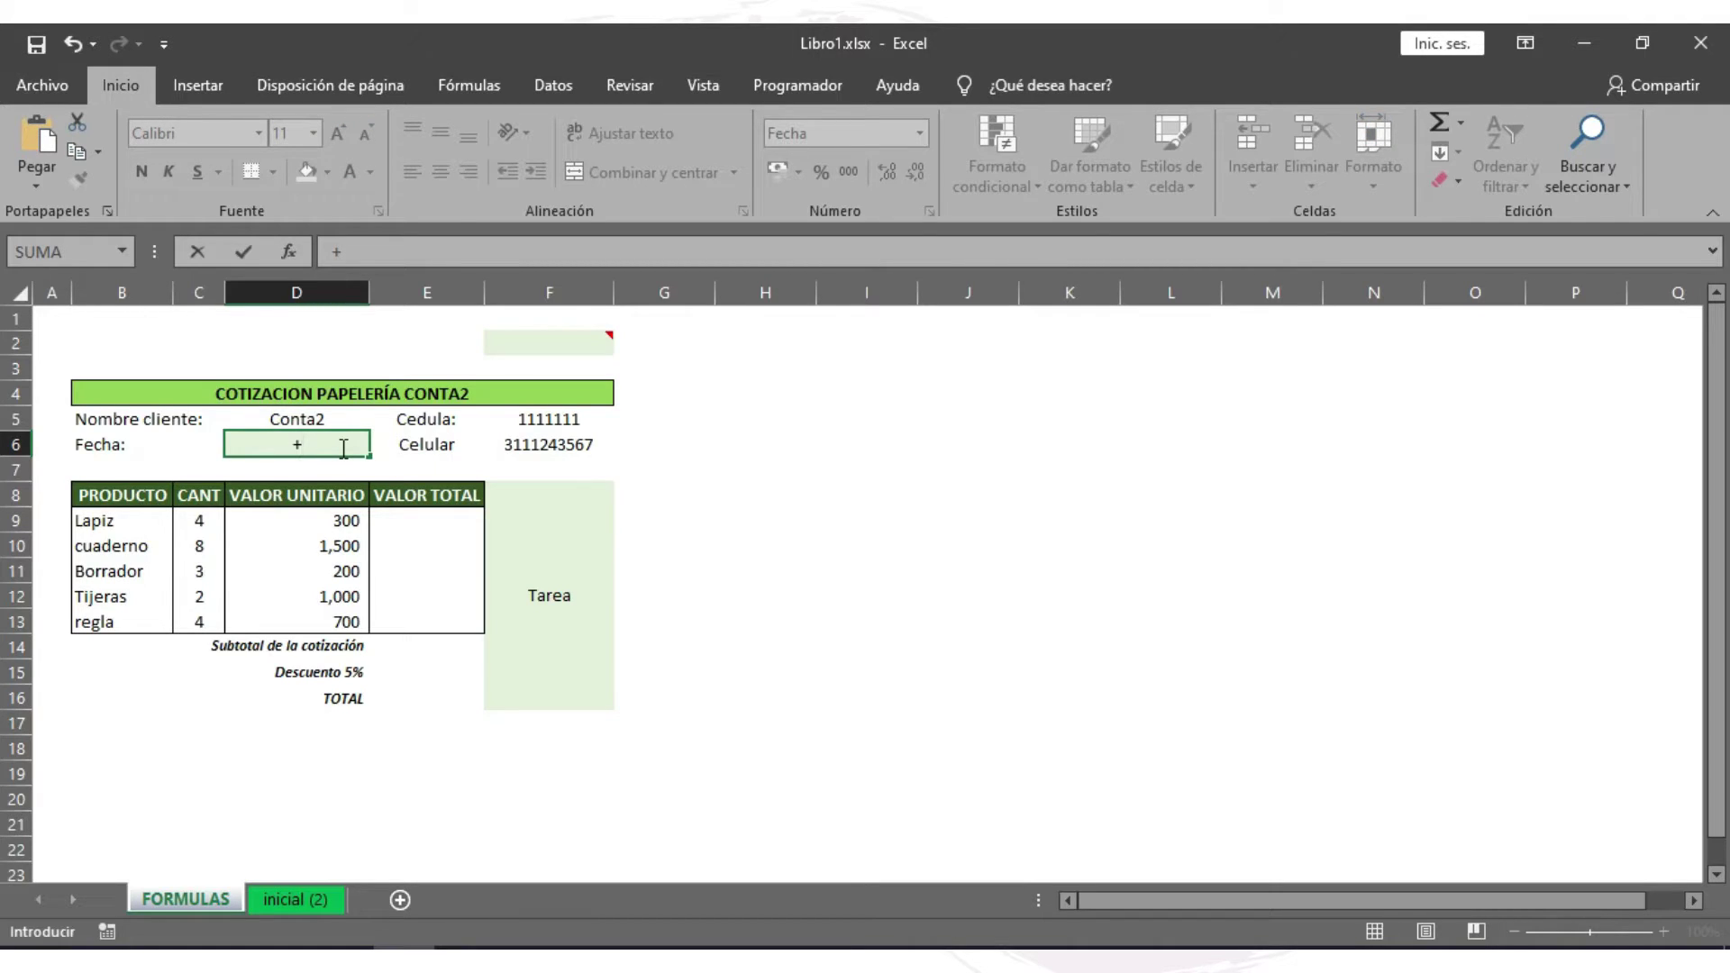
pyautogui.write('hoy')
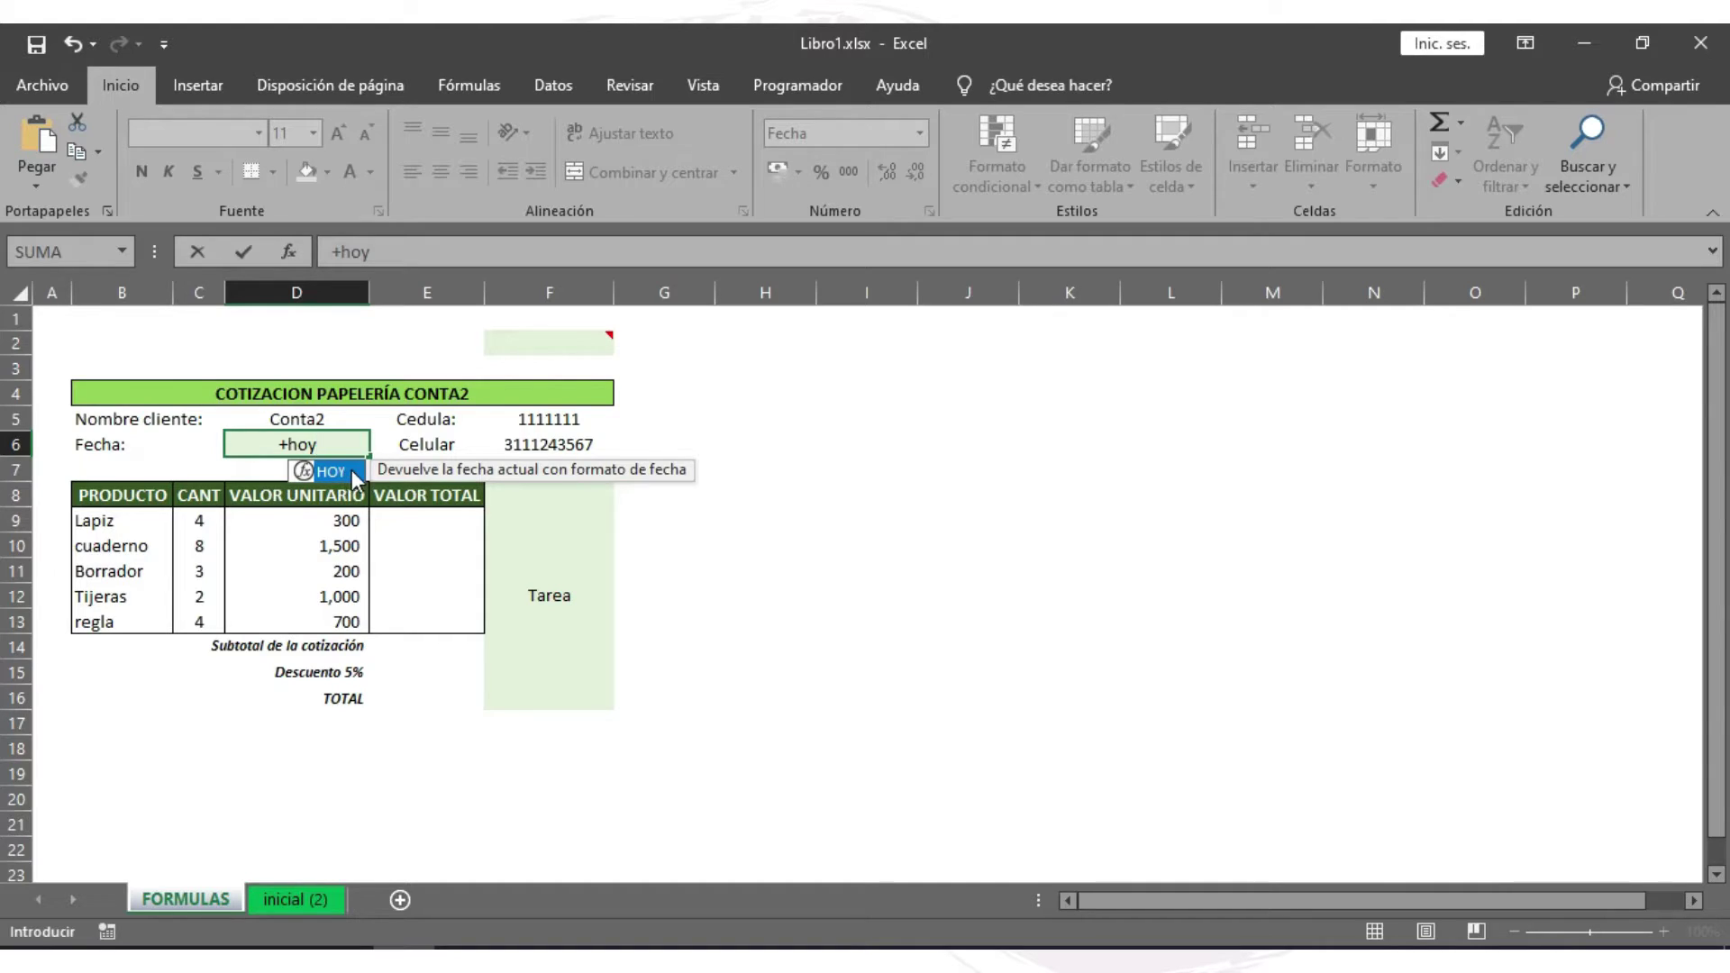
pyautogui.doubleClick(348, 470)
pyautogui.write(')')
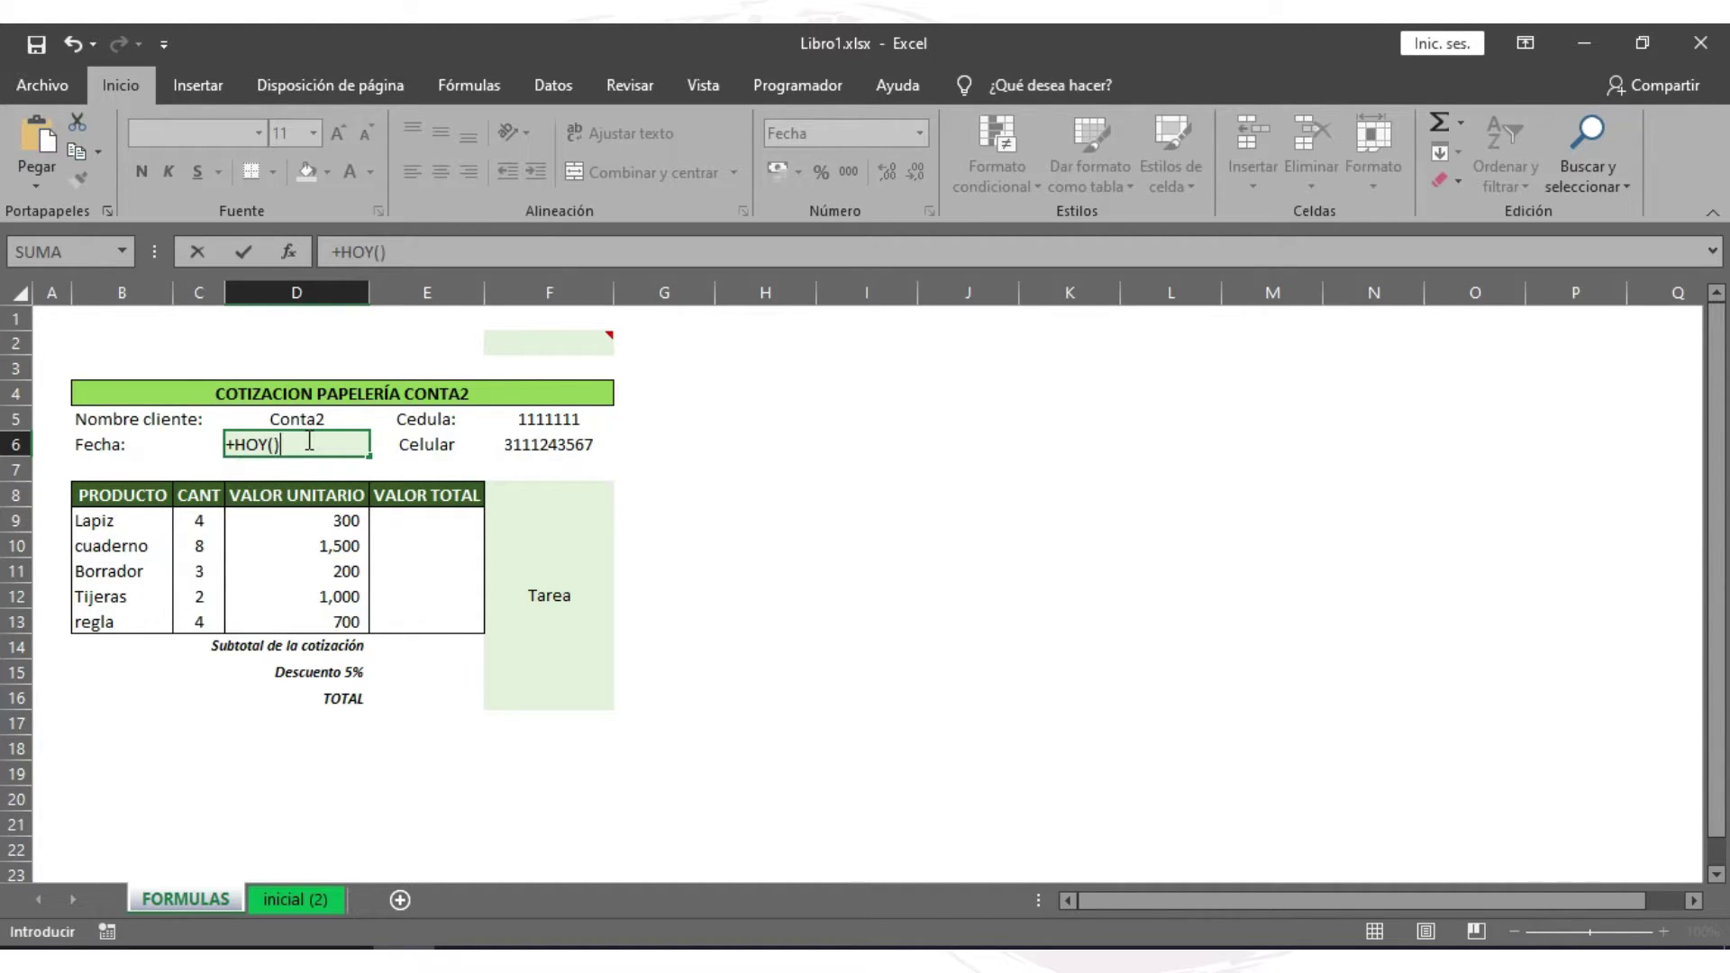
pyautogui.press('Return')
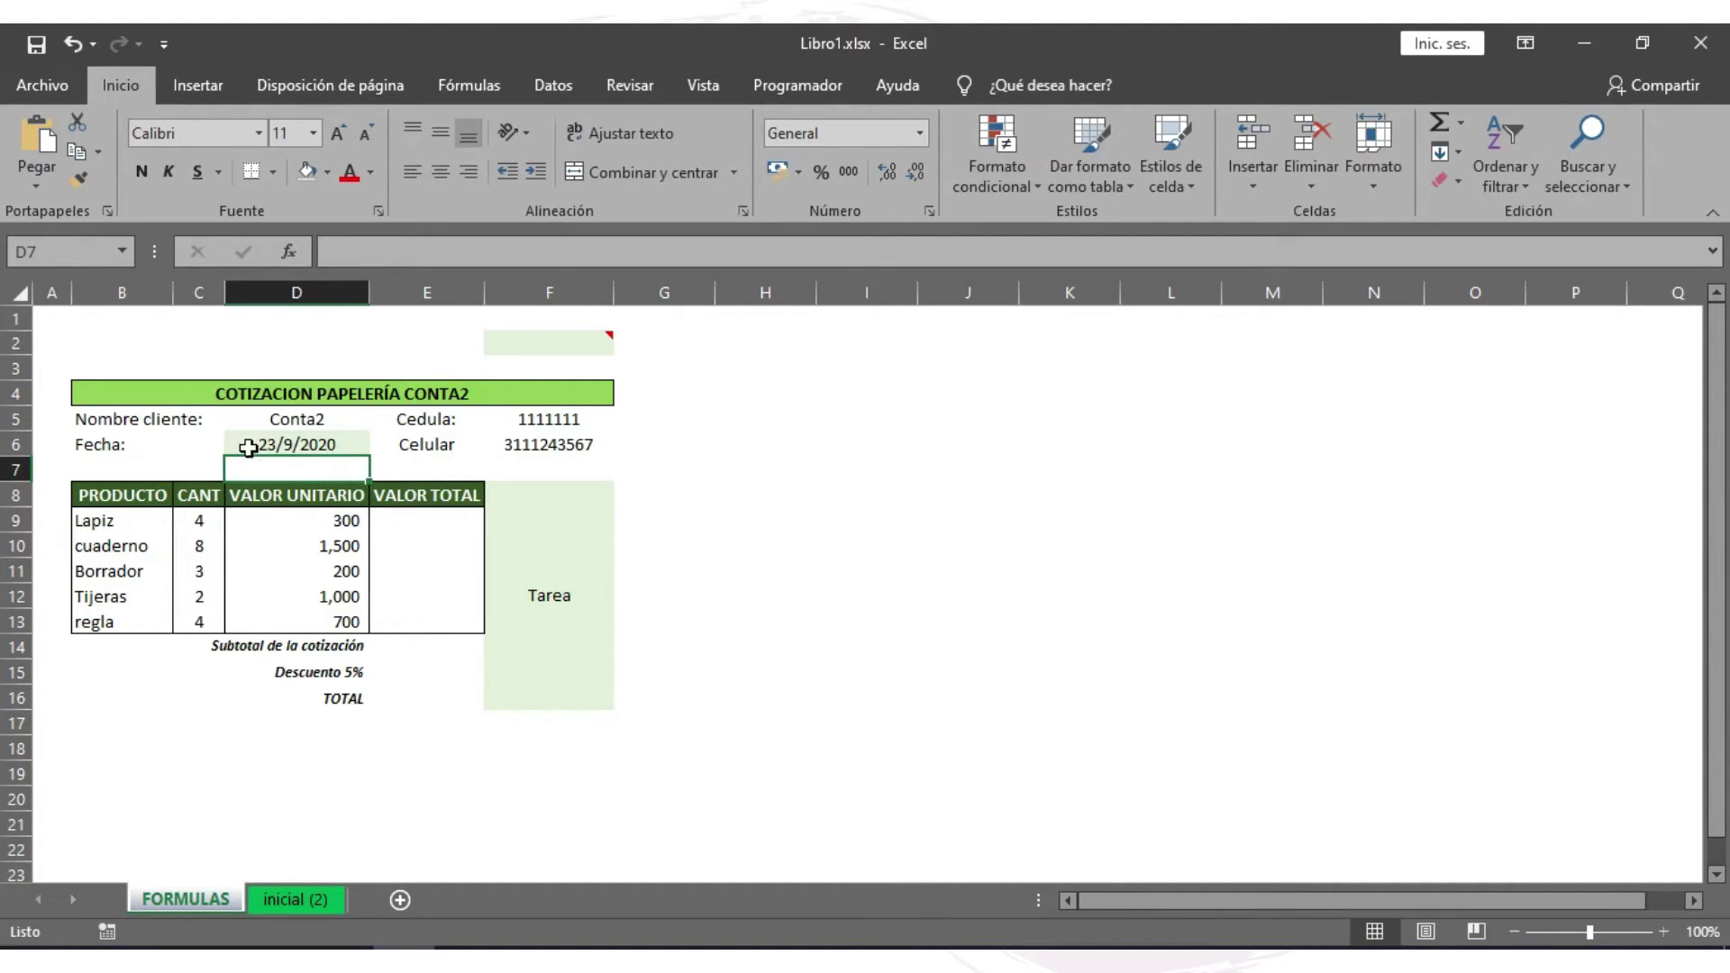
pyautogui.click(247, 443)
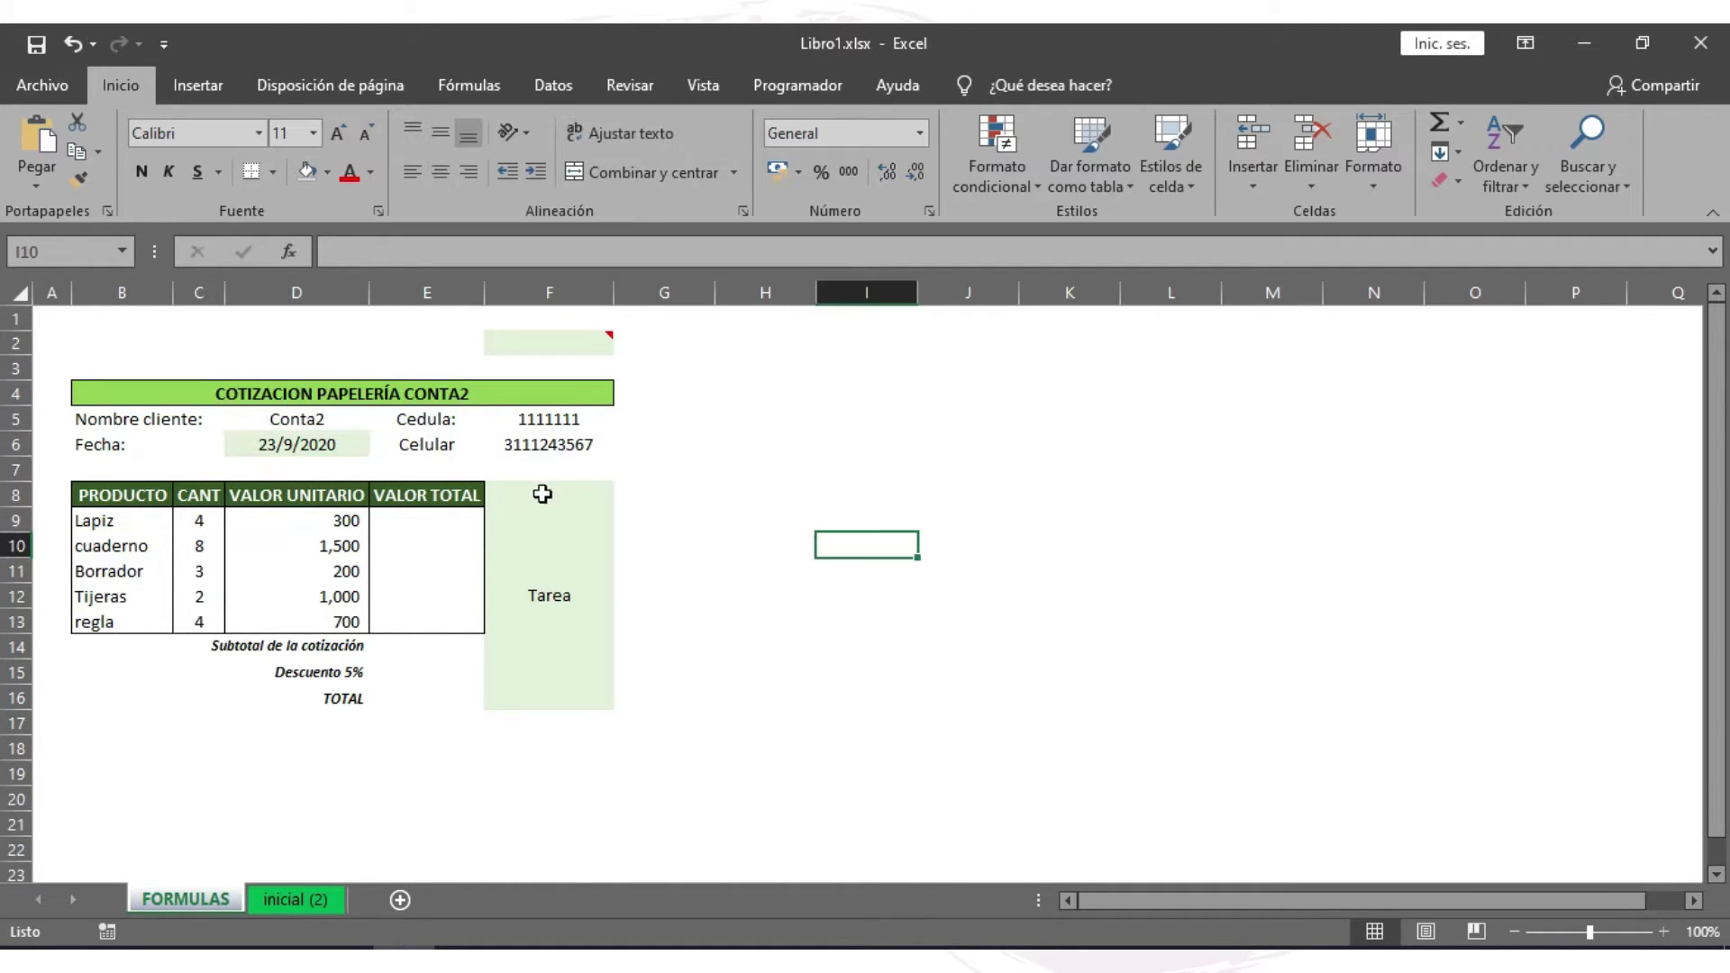
pyautogui.click(542, 494)
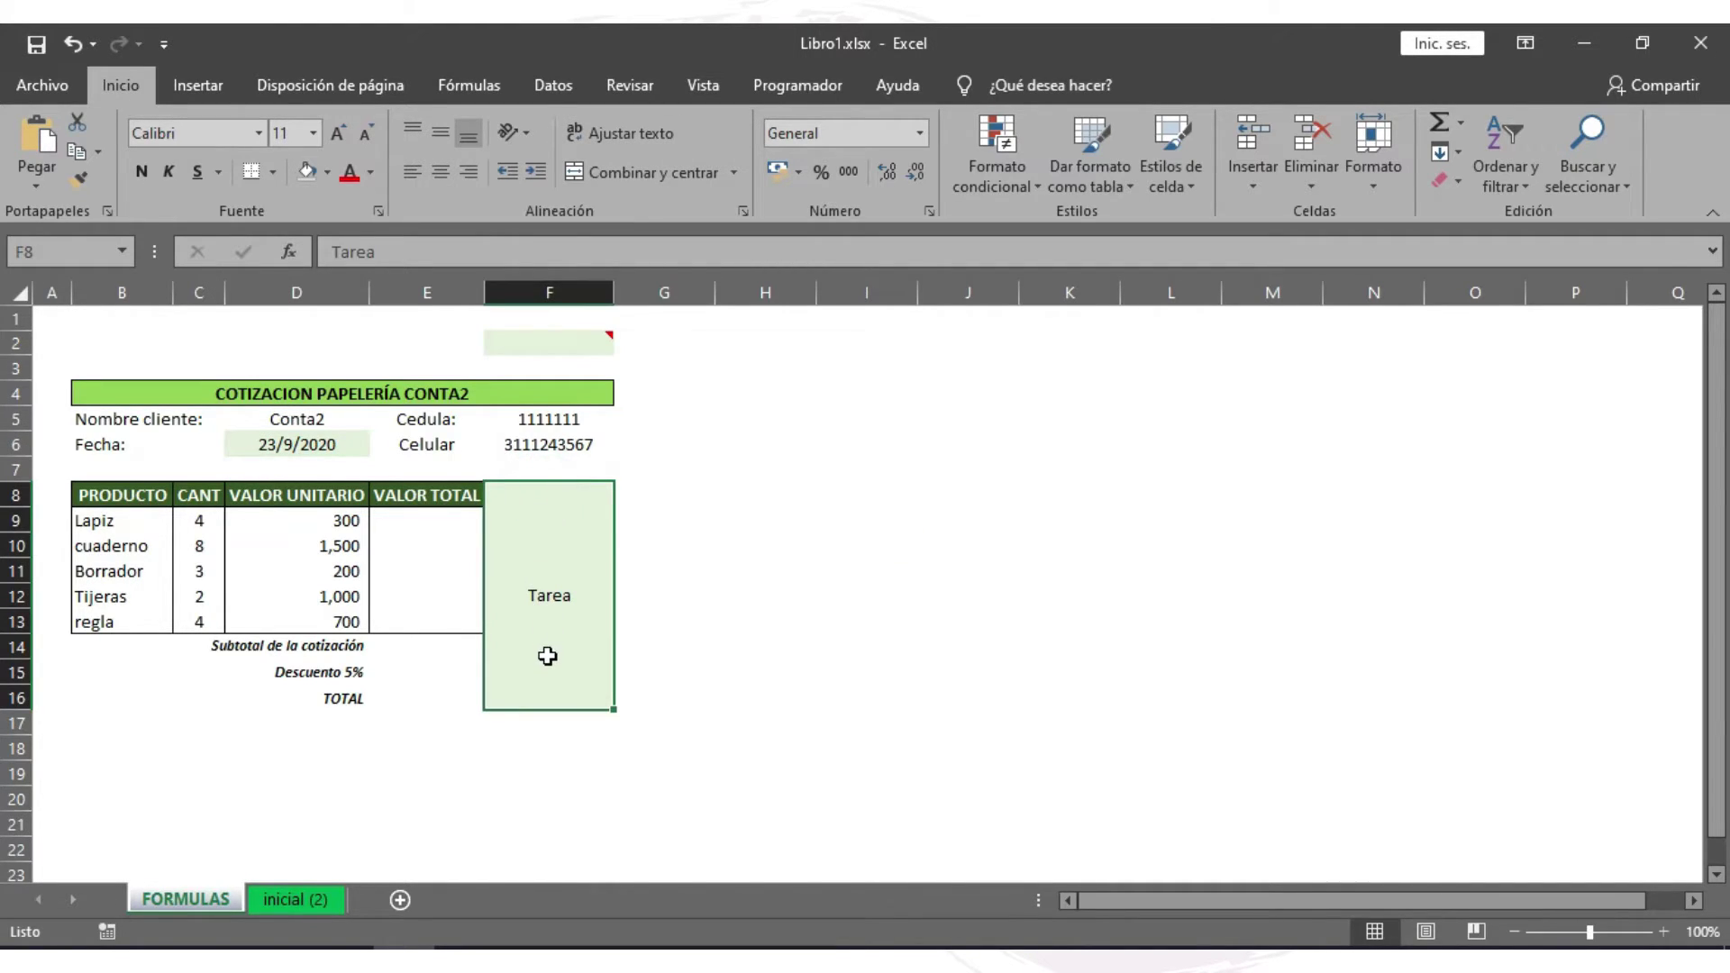
pyautogui.click(144, 518)
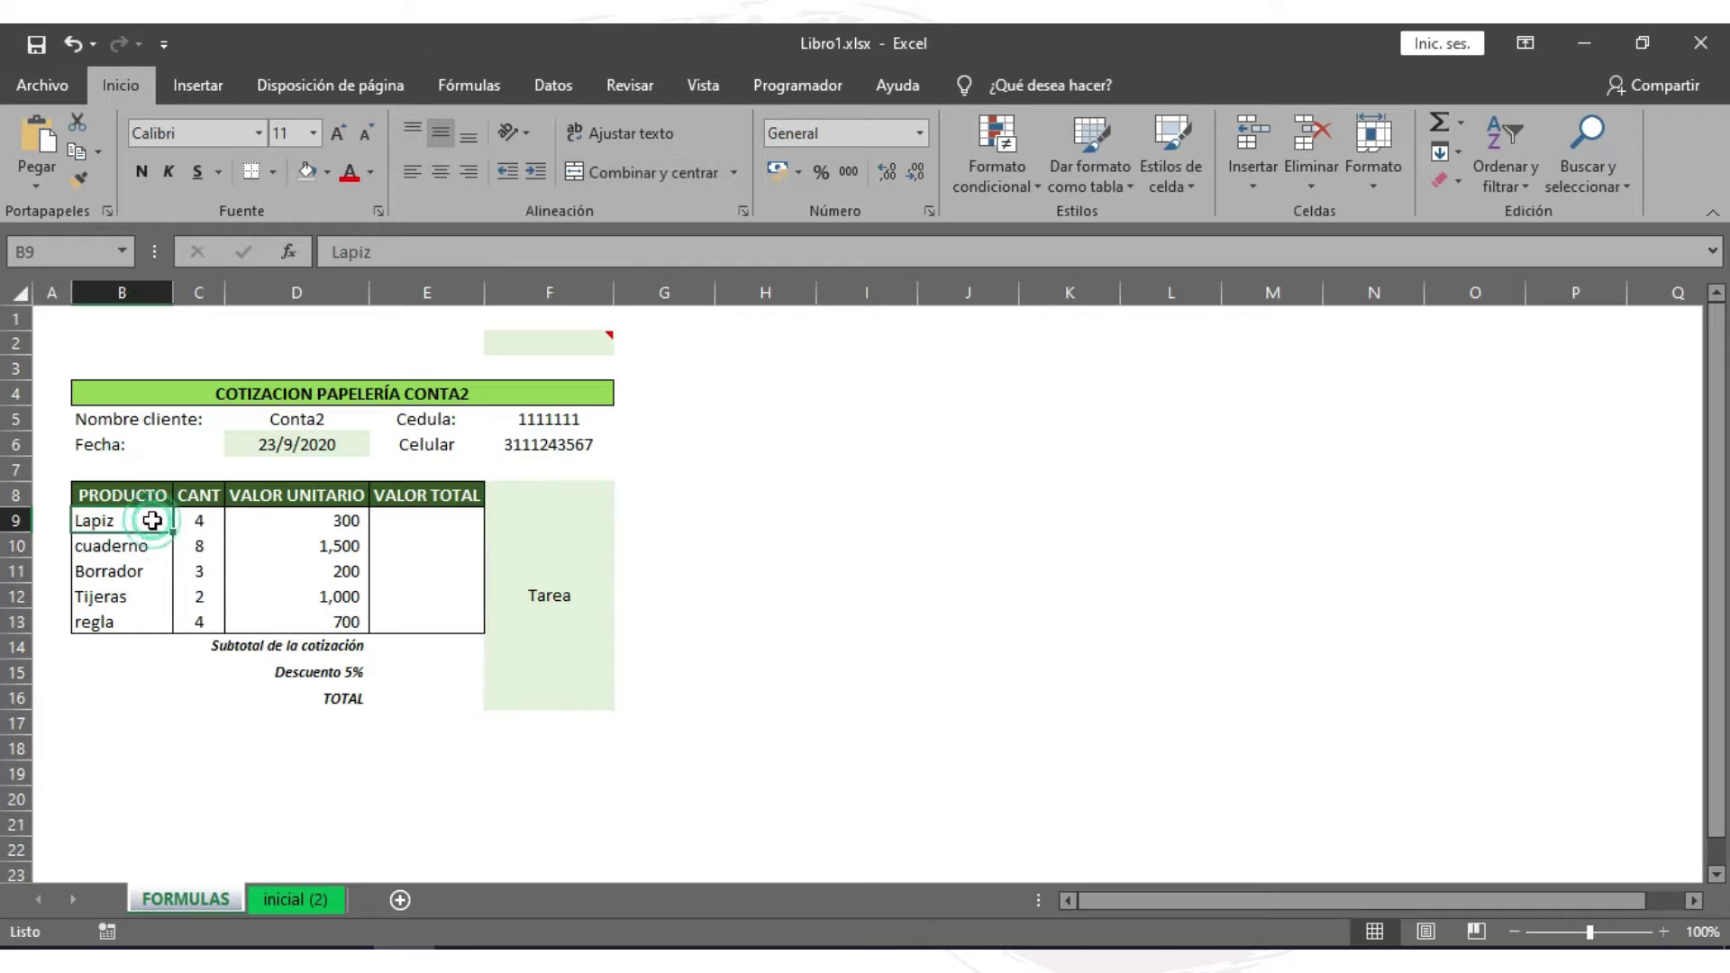
pyautogui.click(212, 519)
pyautogui.click(297, 520)
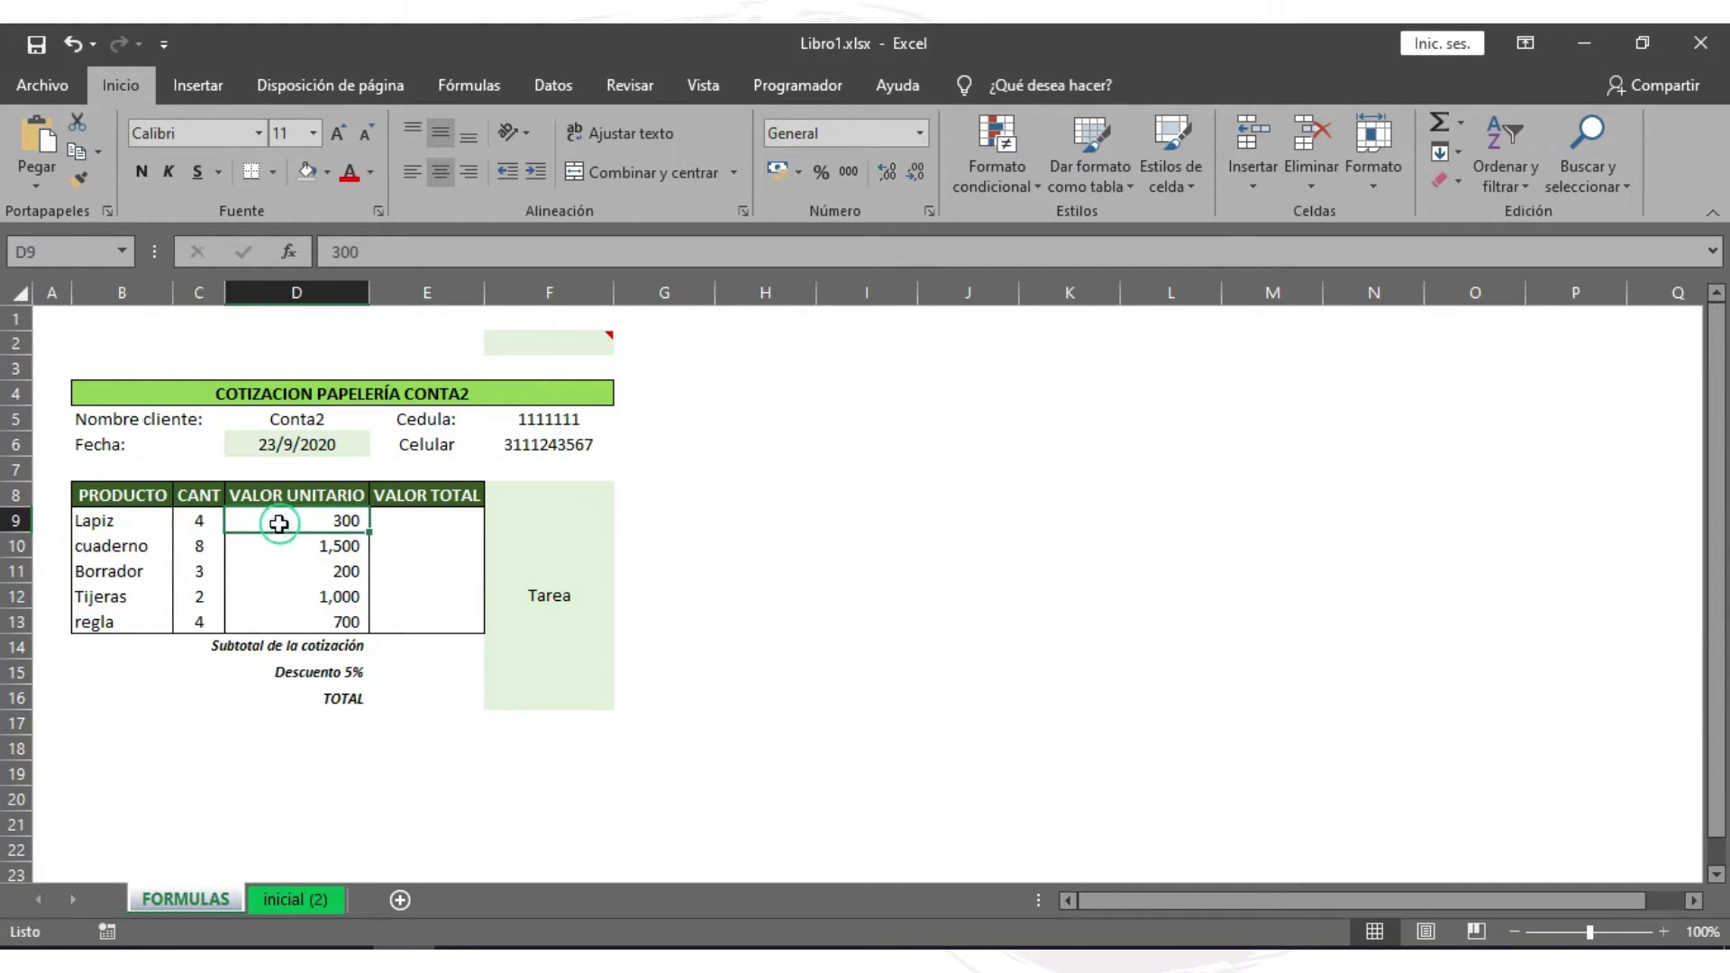
pyautogui.moveTo(225, 286); pyautogui.dragTo(341, 293)
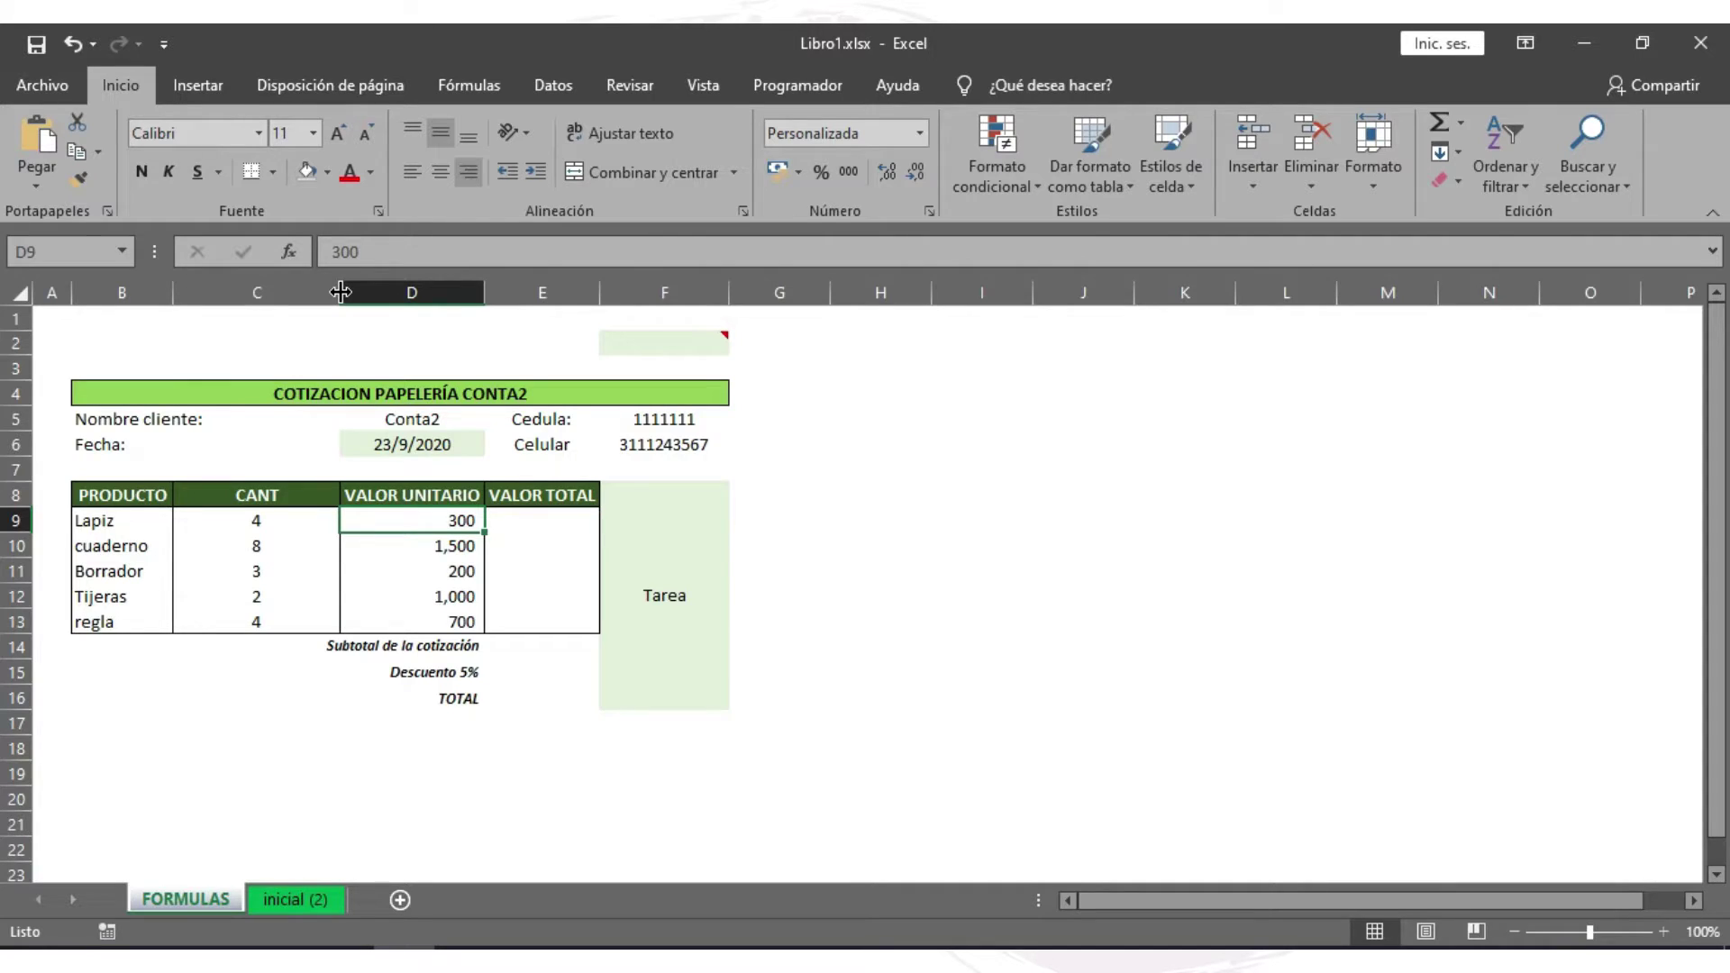
pyautogui.moveTo(340, 291); pyautogui.dragTo(224, 291)
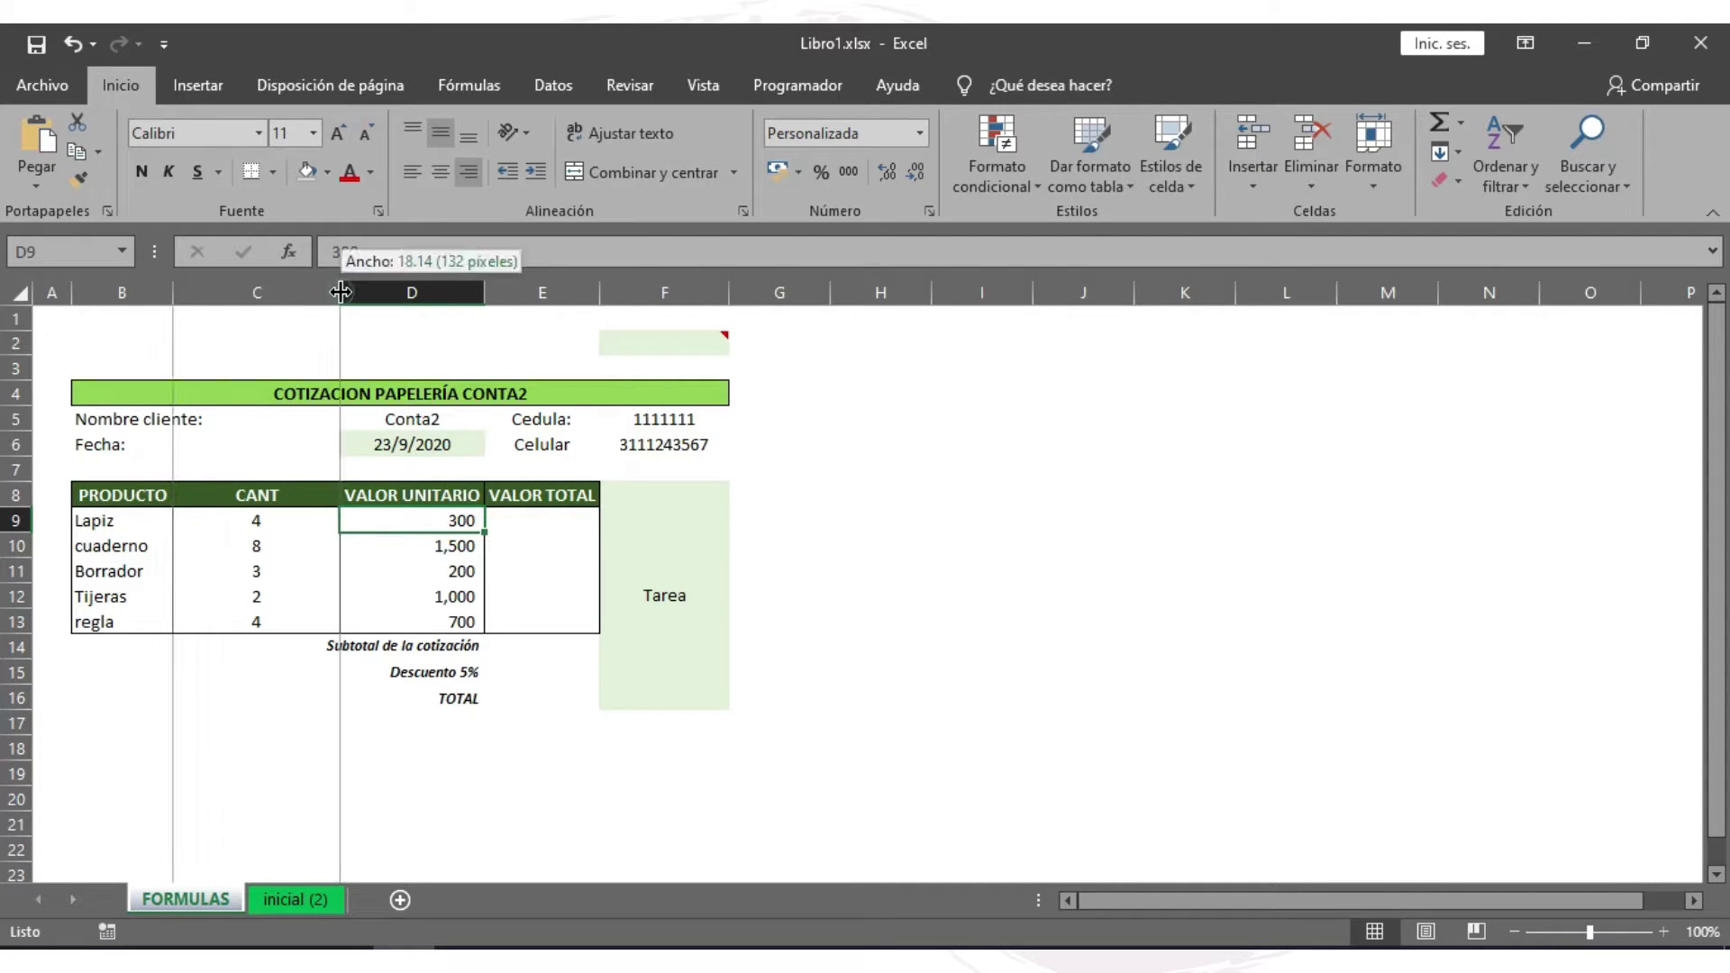
pyautogui.moveTo(297, 521); pyautogui.dragTo(348, 620)
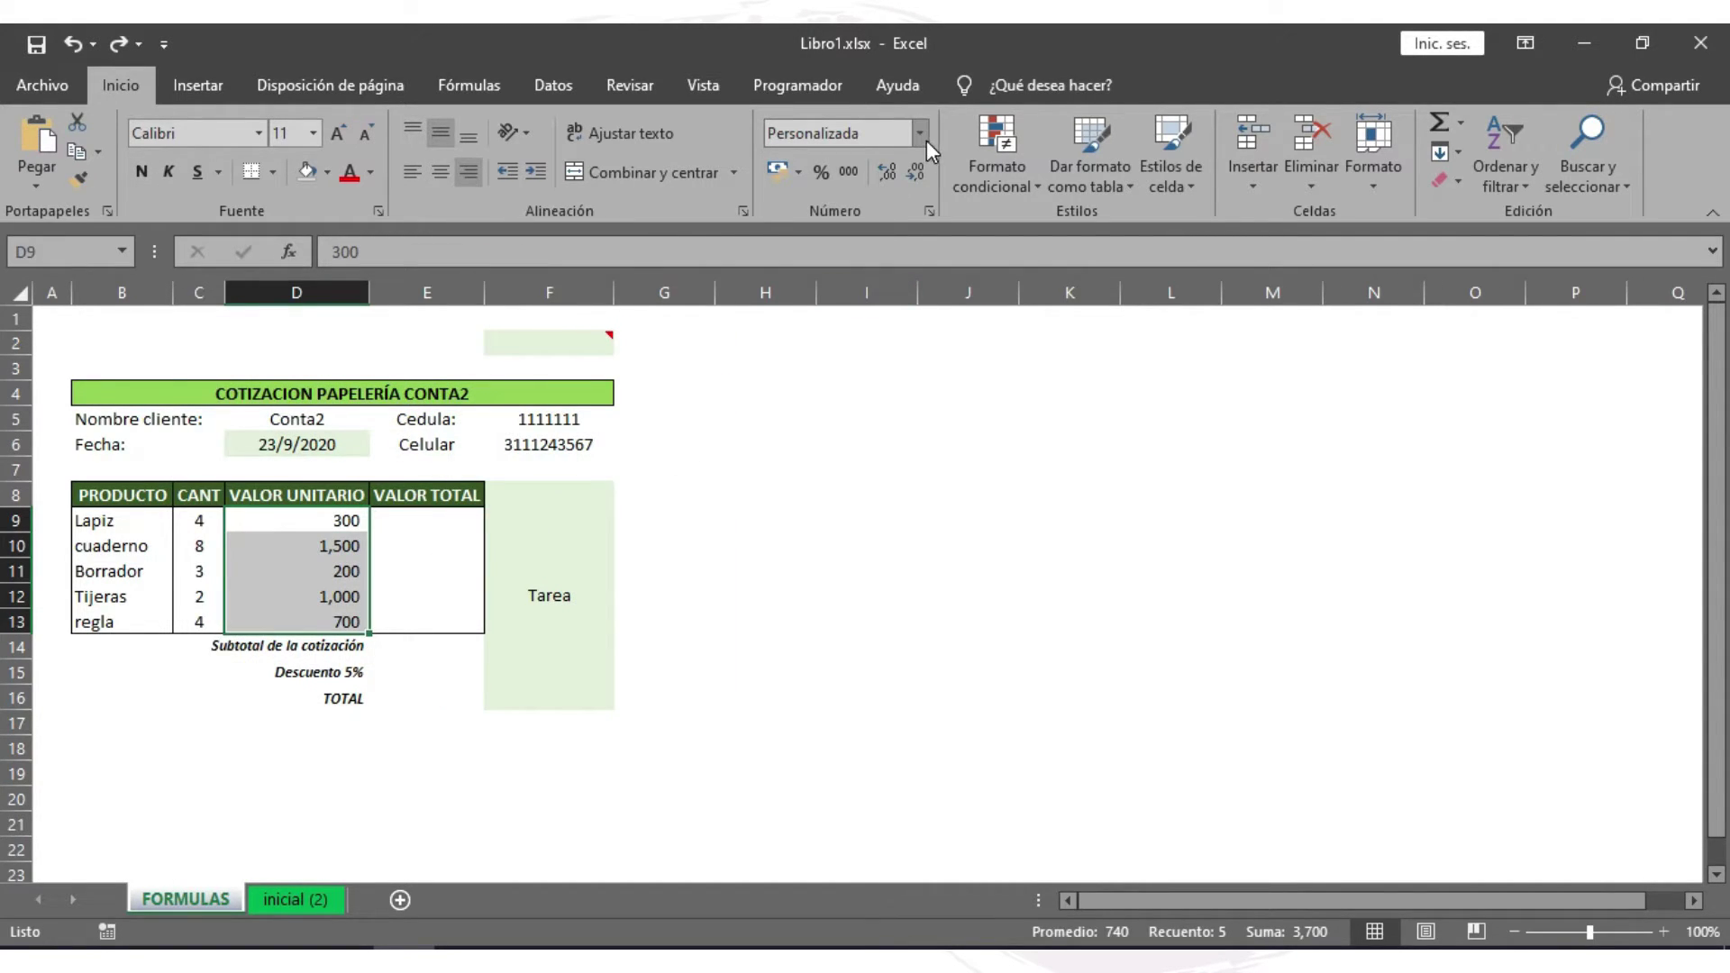
pyautogui.click(888, 173)
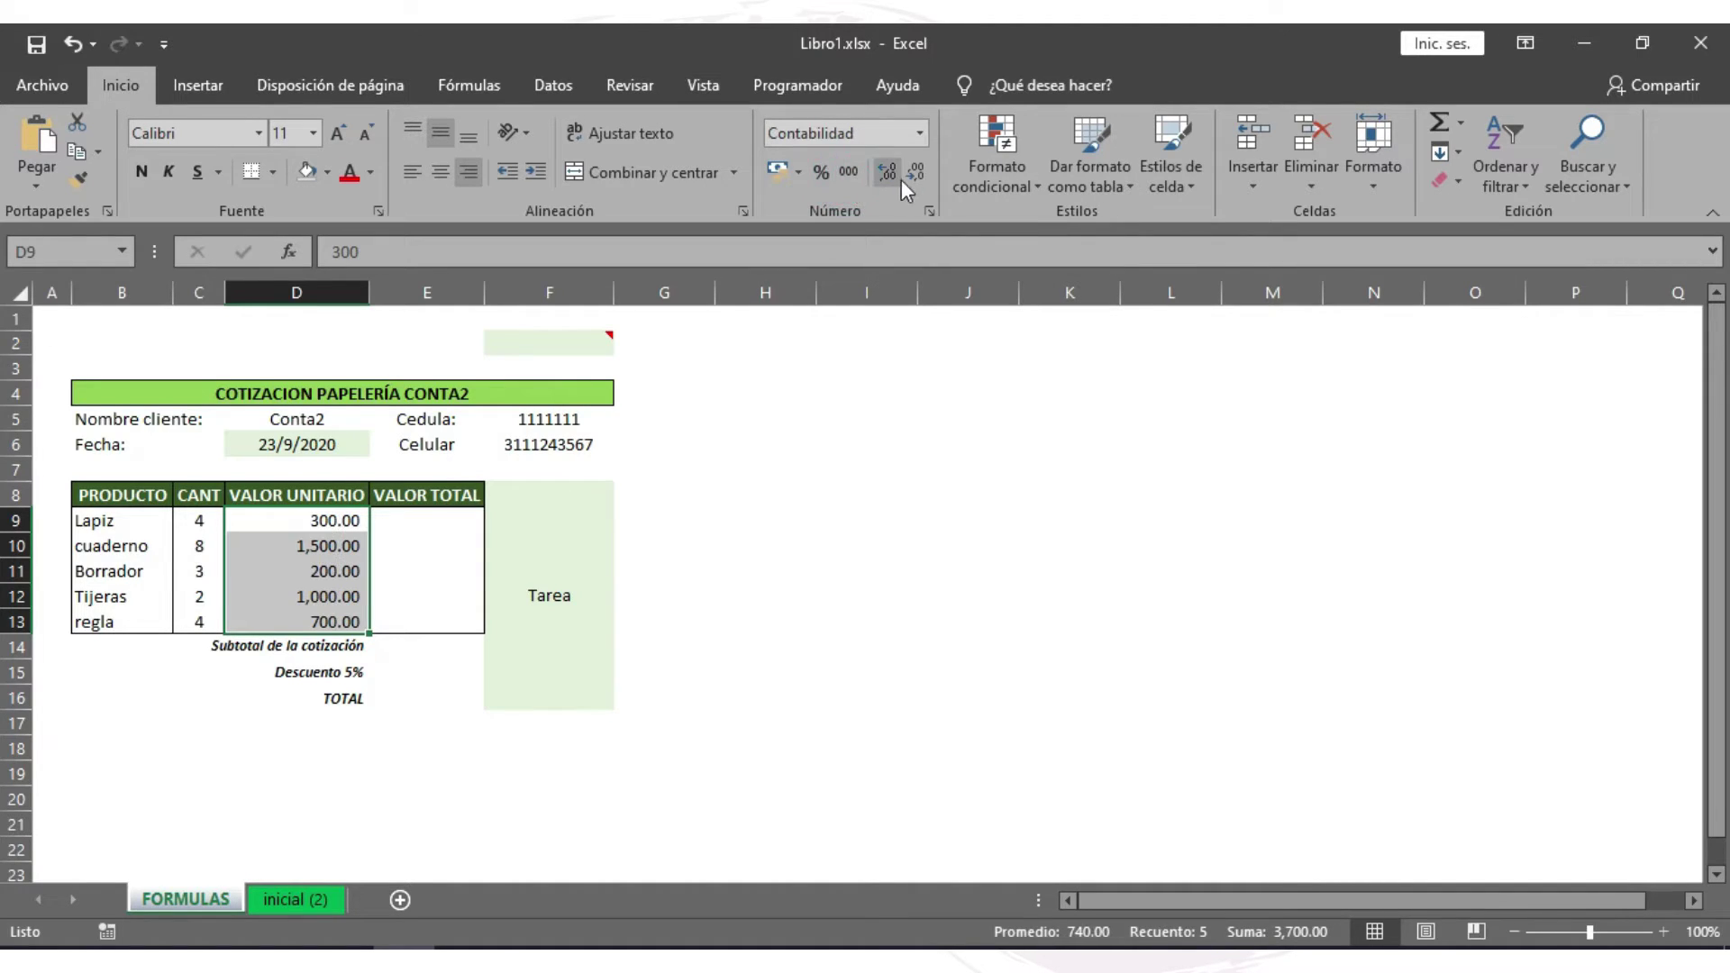
pyautogui.click(917, 177)
pyautogui.click(915, 179)
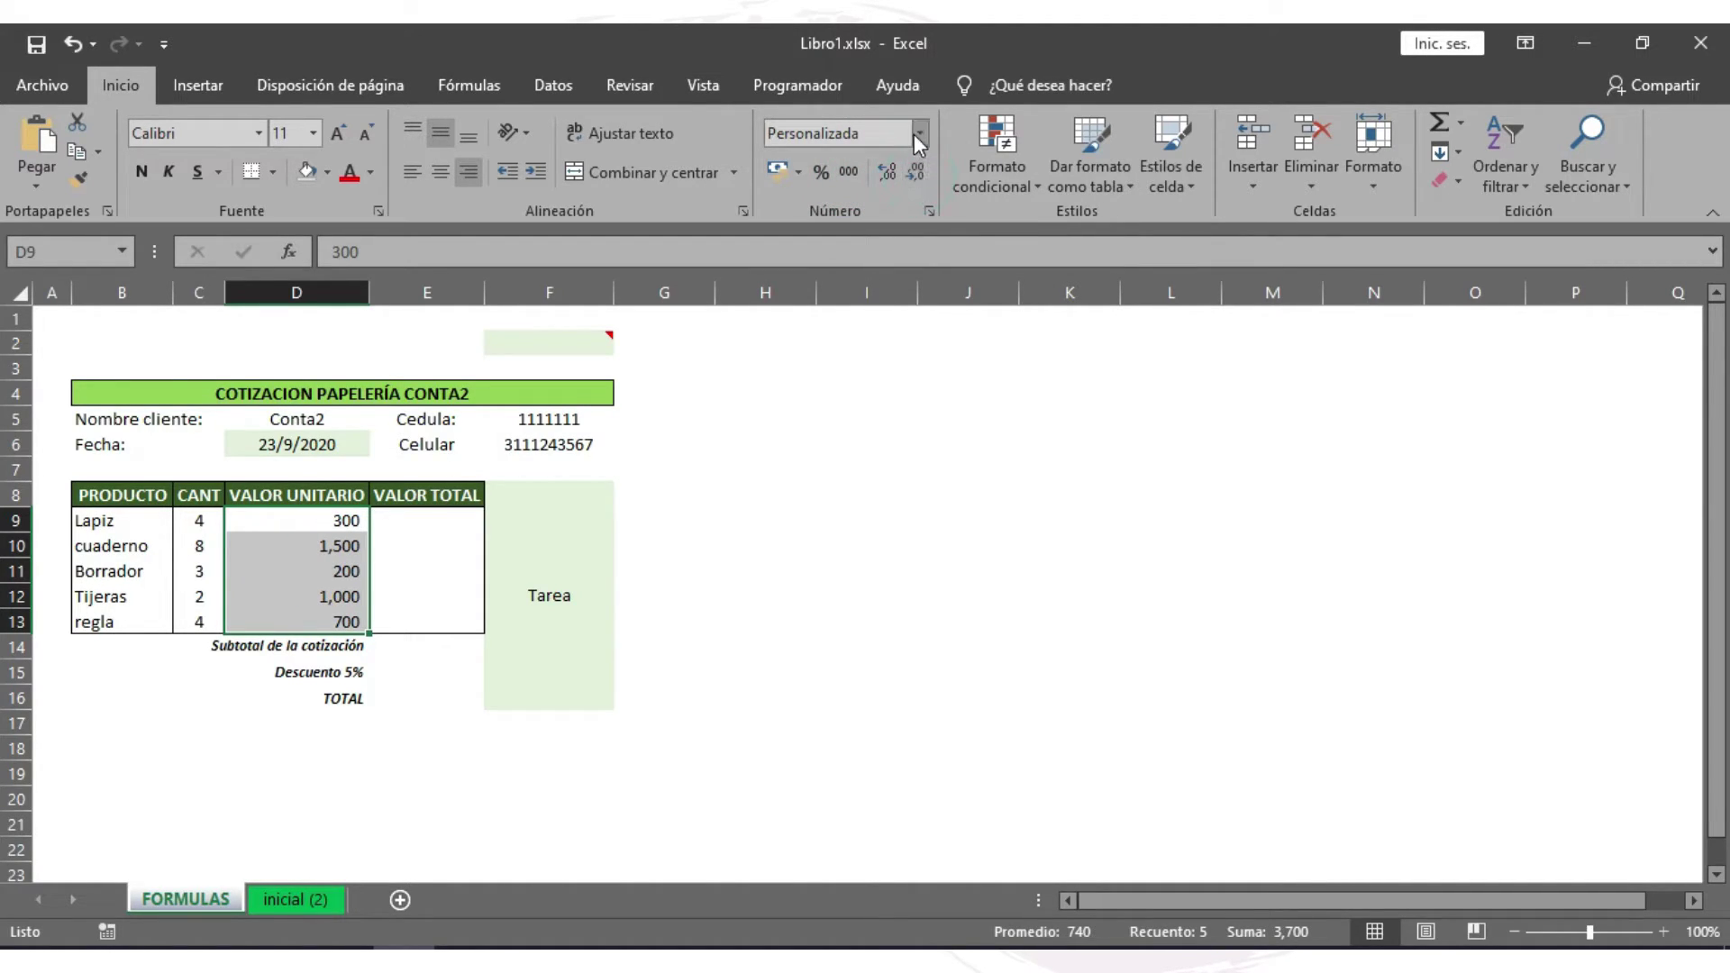
pyautogui.click(451, 522)
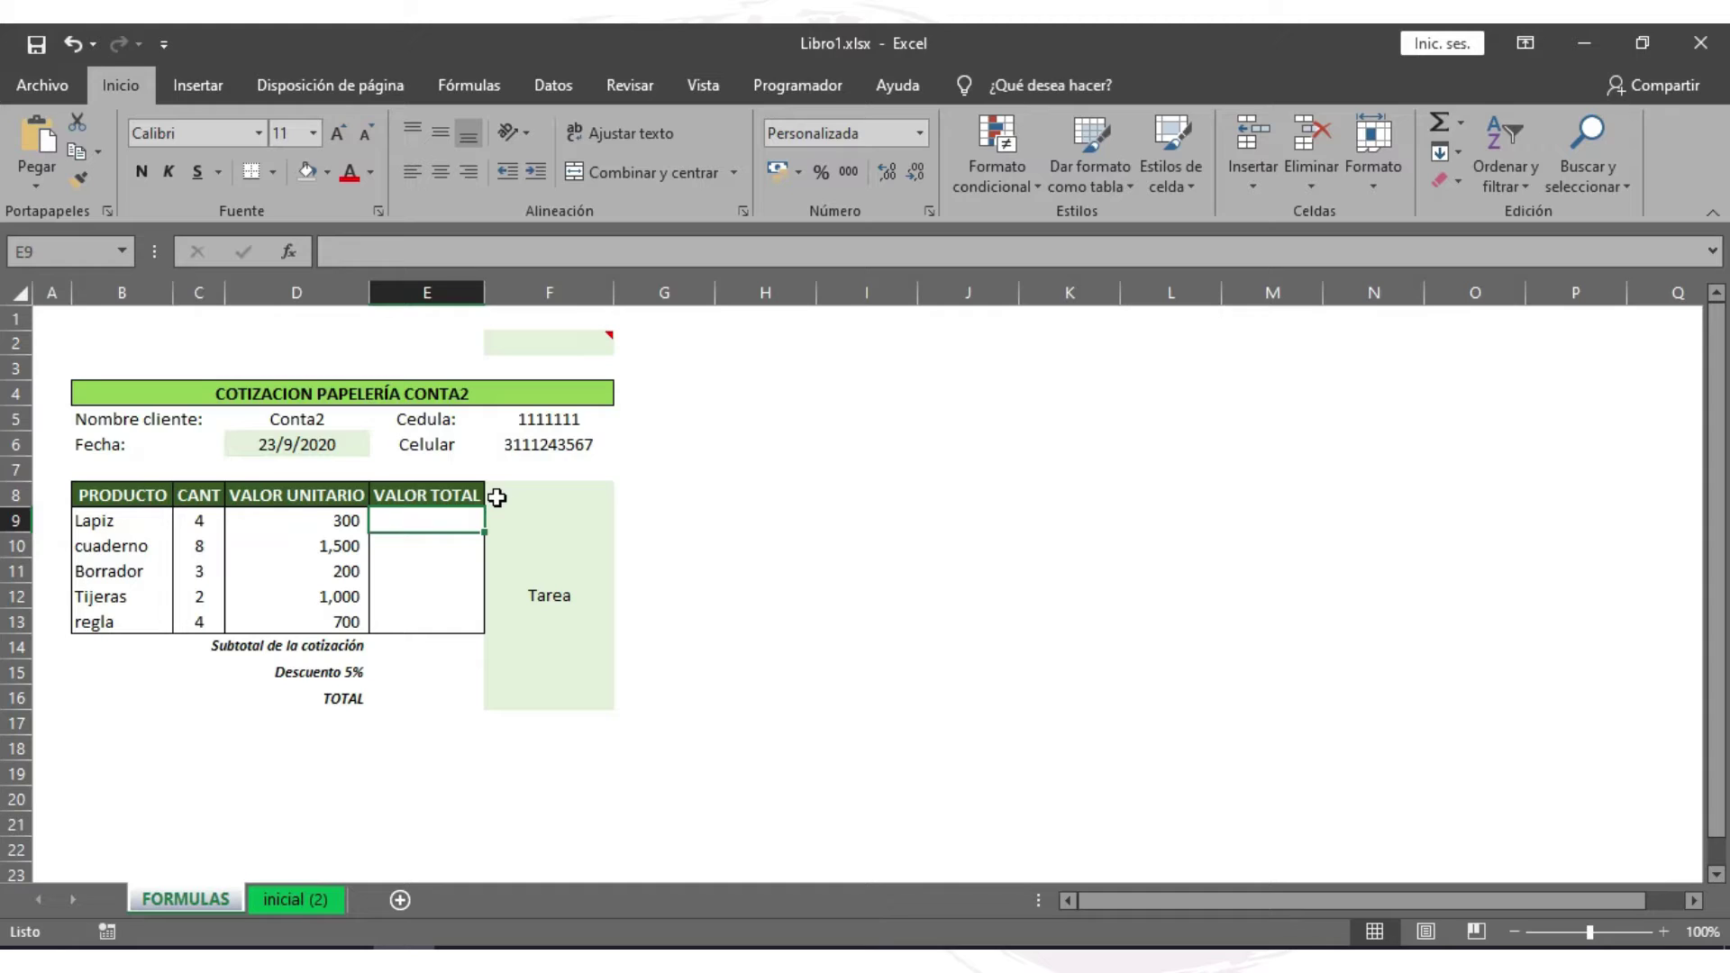
# - Enter =+C9*D9 in E9 and =+D10*C10 in E10, giving totals 1,200 and 12,000
pyautogui.write('+')
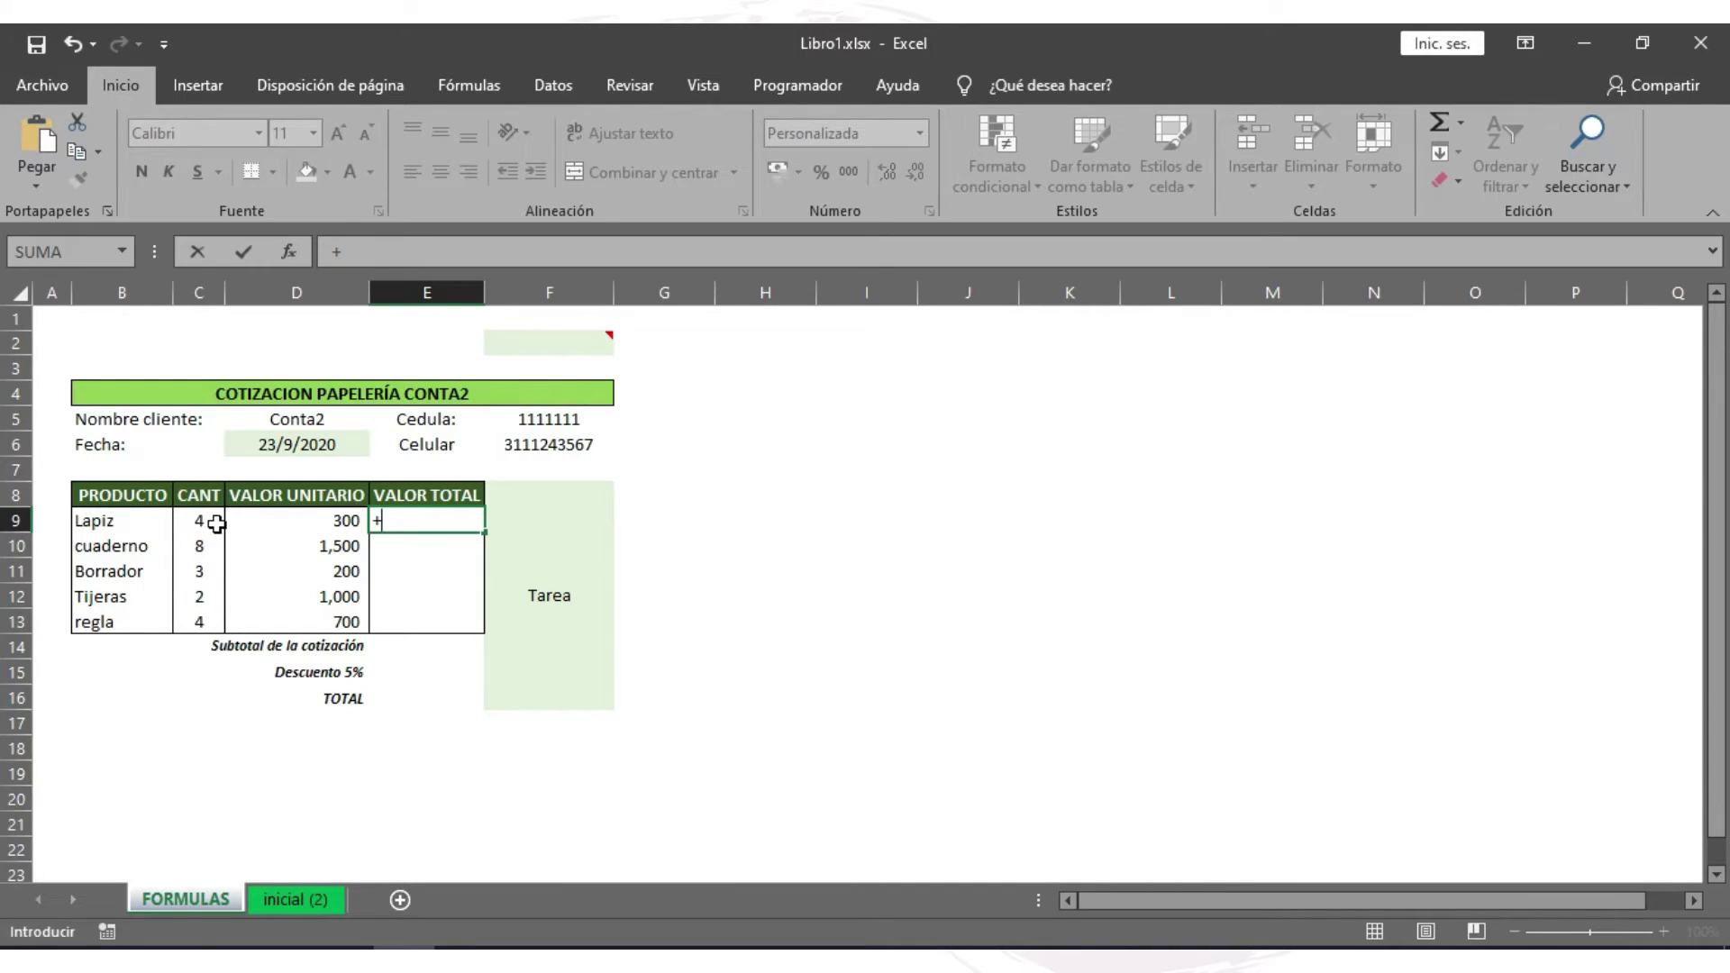
pyautogui.click(208, 521)
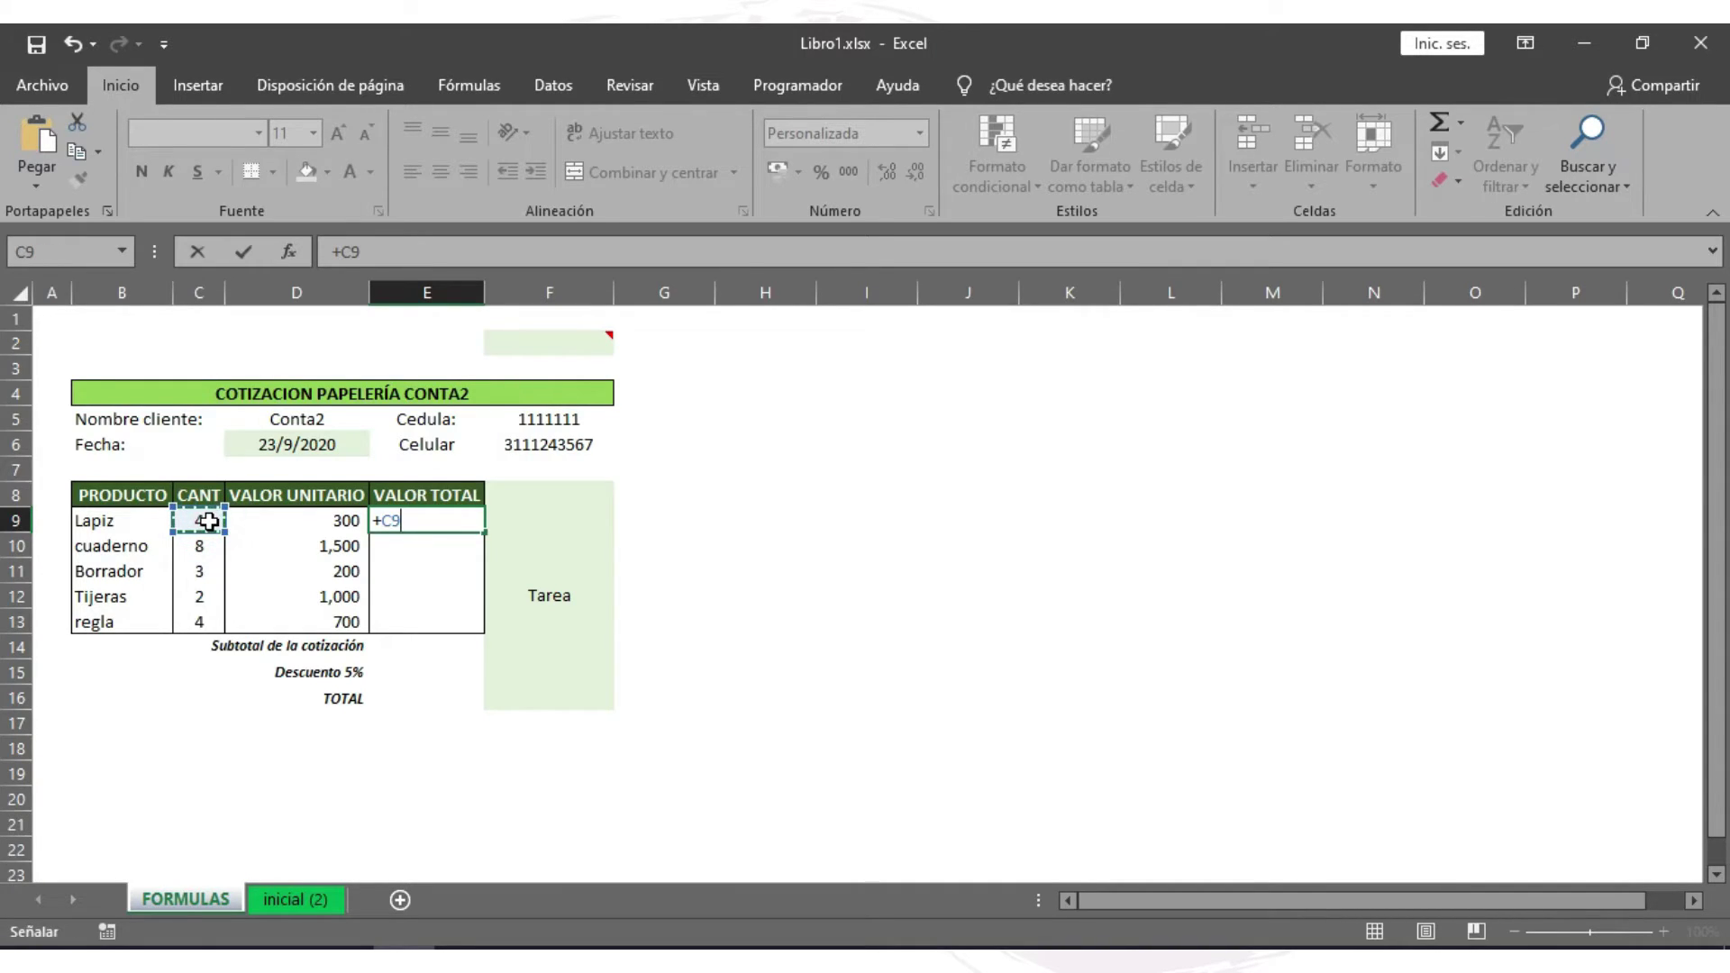
pyautogui.write('*')
pyautogui.click(278, 520)
pyautogui.press('Return')
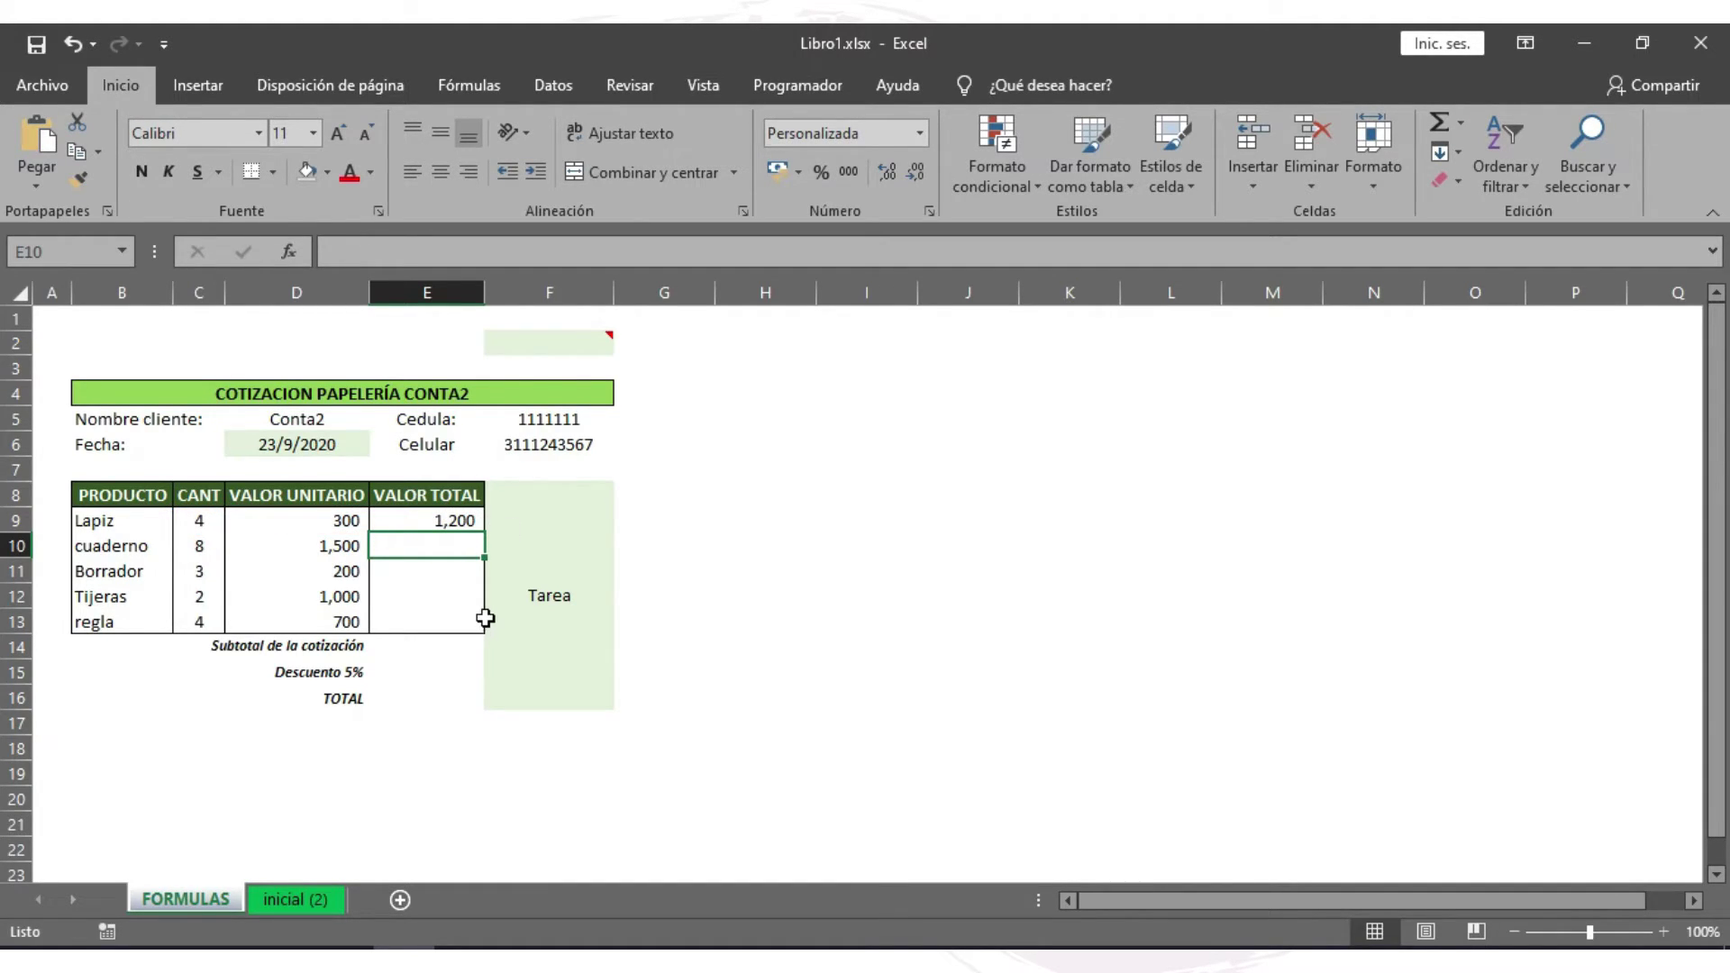
pyautogui.write('+')
pyautogui.press('Left')
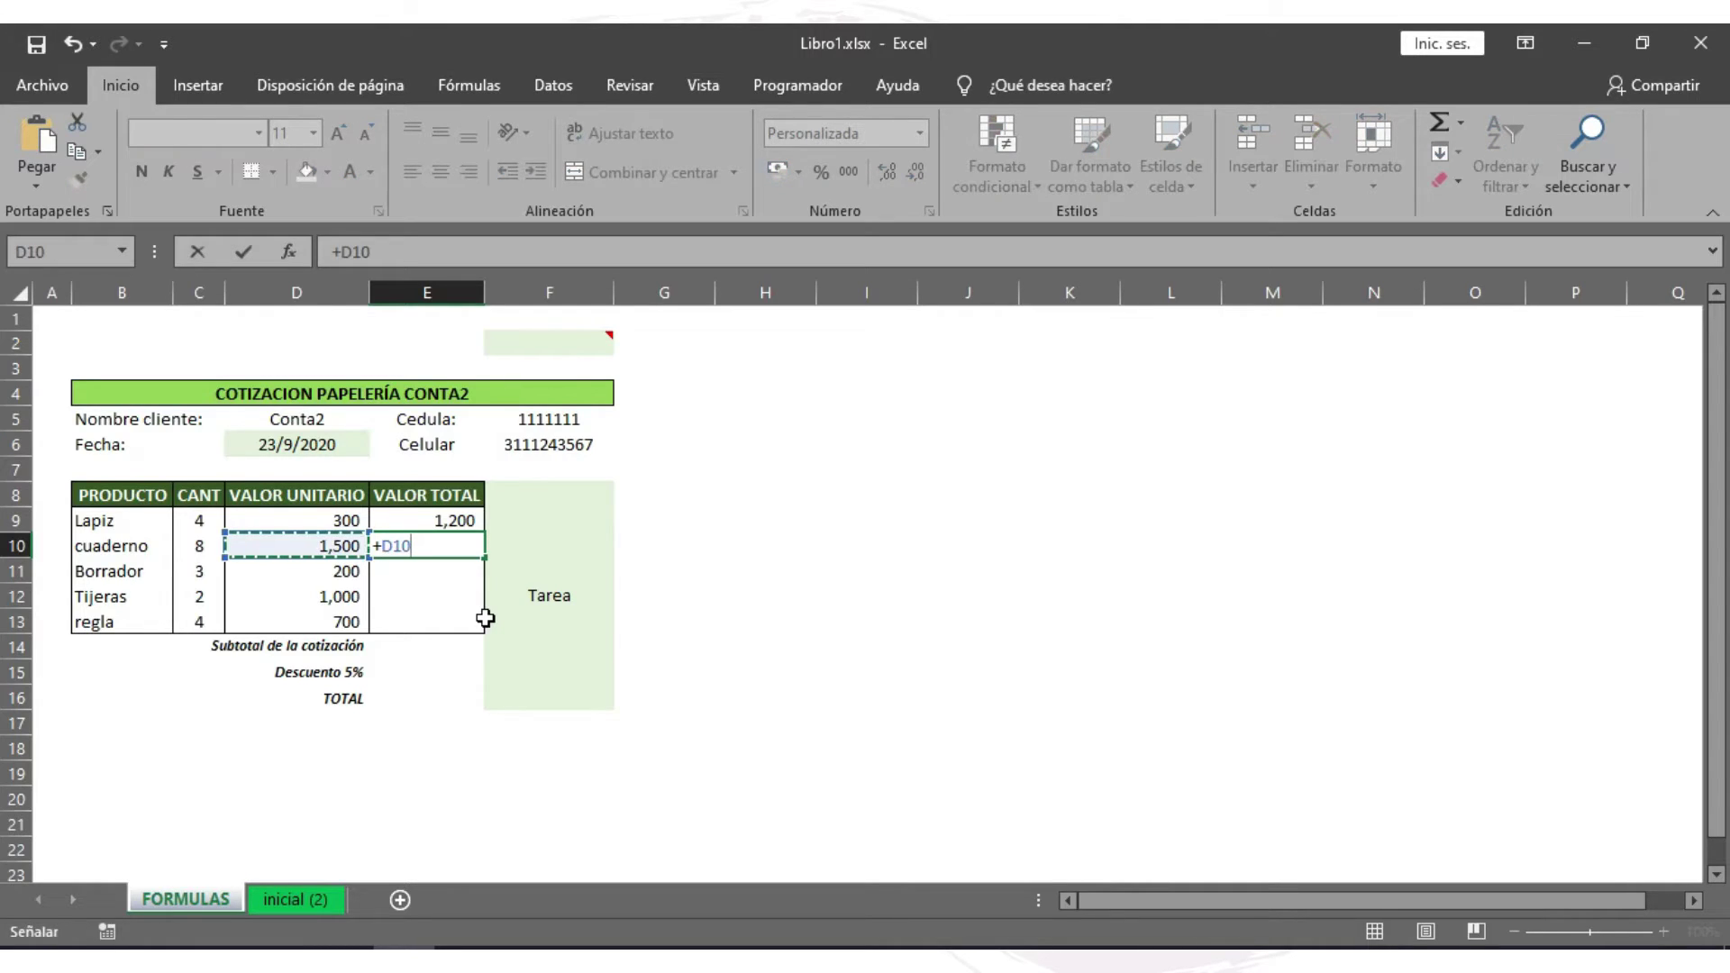
pyautogui.write('*')
pyautogui.press('Left')
pyautogui.press('Left')
pyautogui.press('Return')
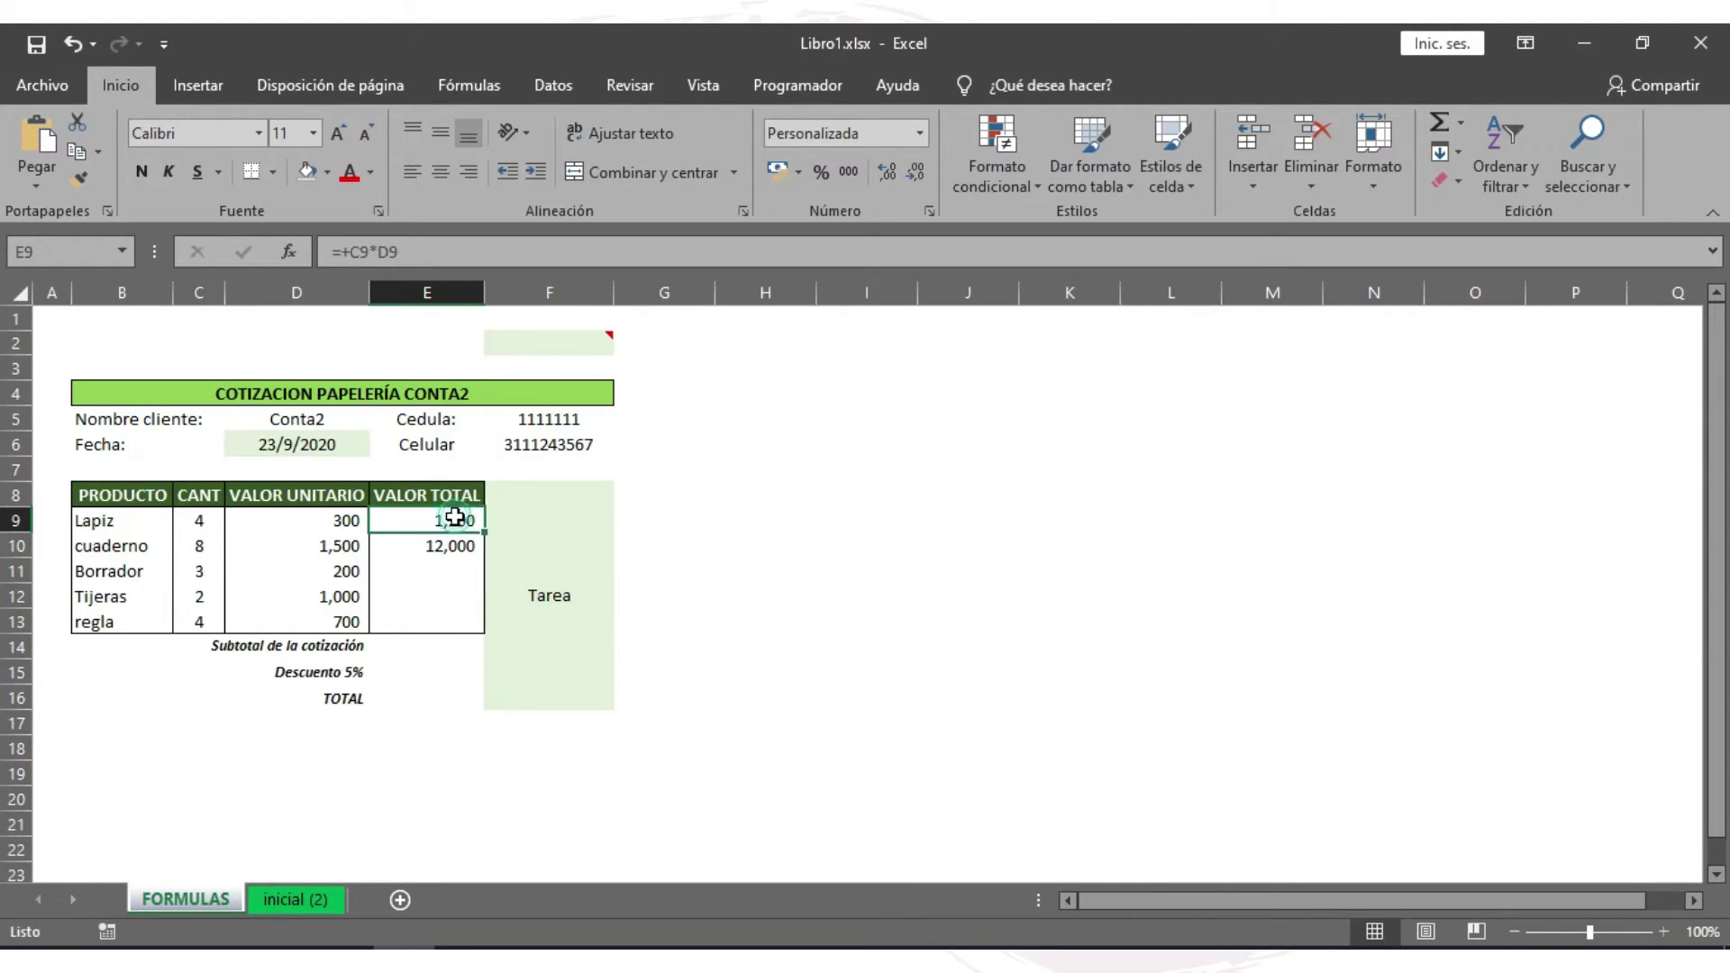
# - Fill the E9:E10 total formula down to row 16, giving 600, 2,000 and 2,800 in E11:E13
pyautogui.moveTo(455, 520); pyautogui.dragTo(465, 541)
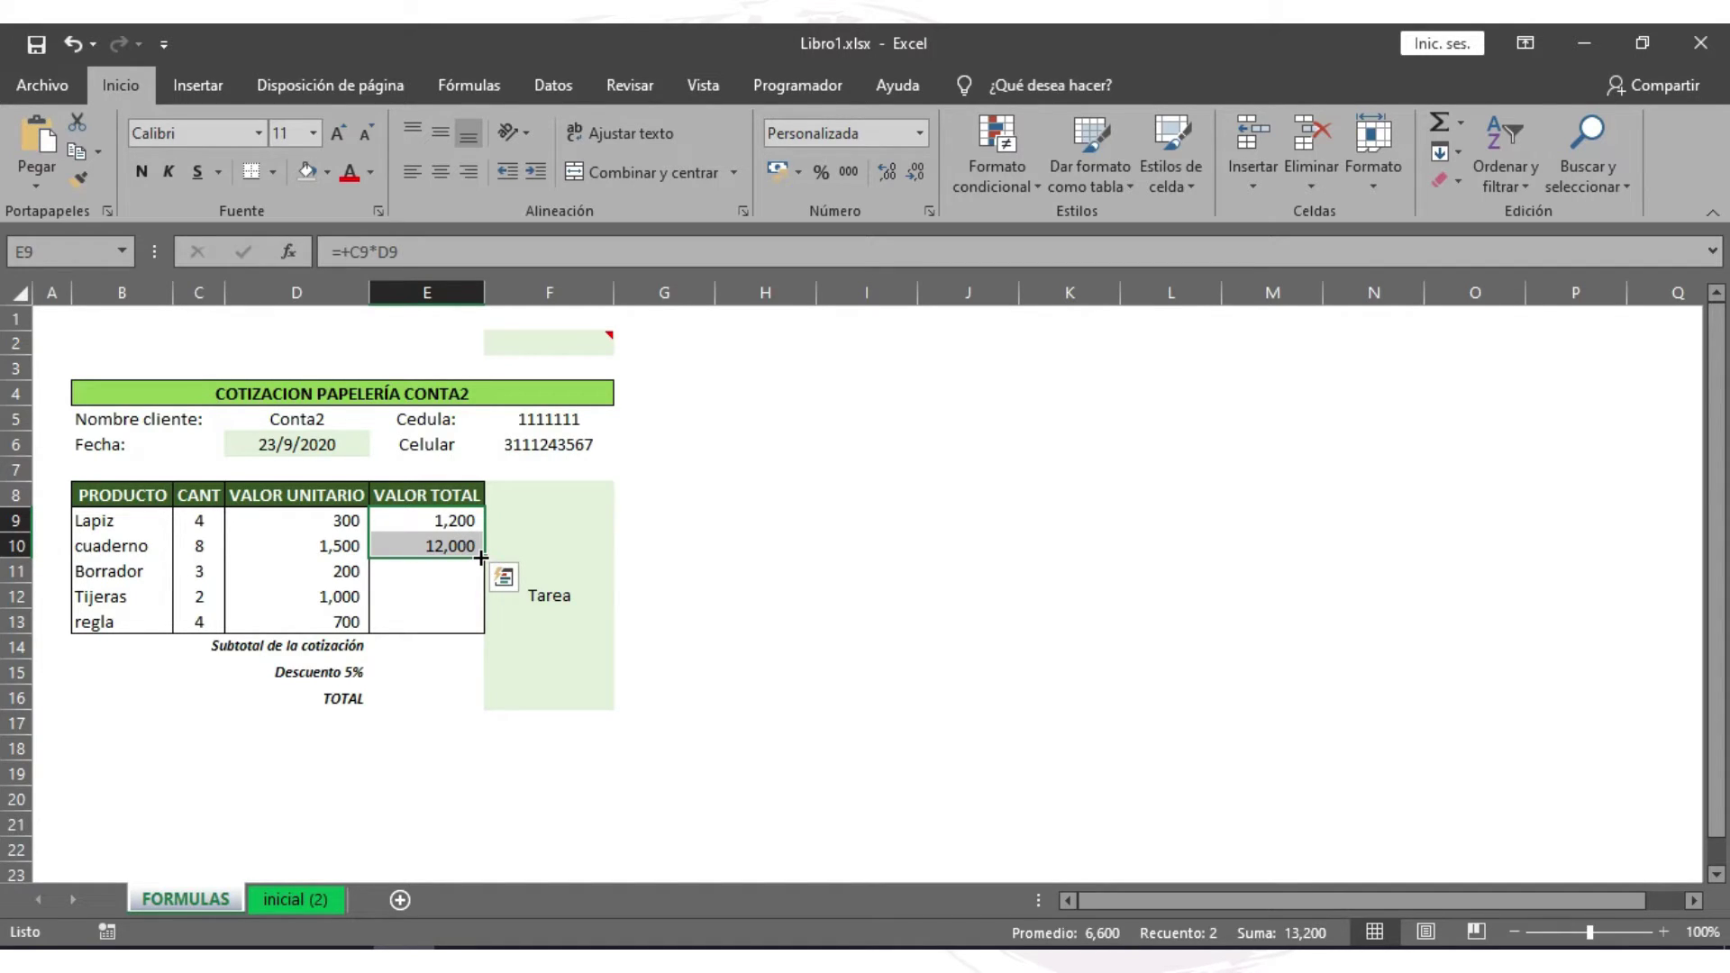
pyautogui.moveTo(481, 558); pyautogui.dragTo(467, 563)
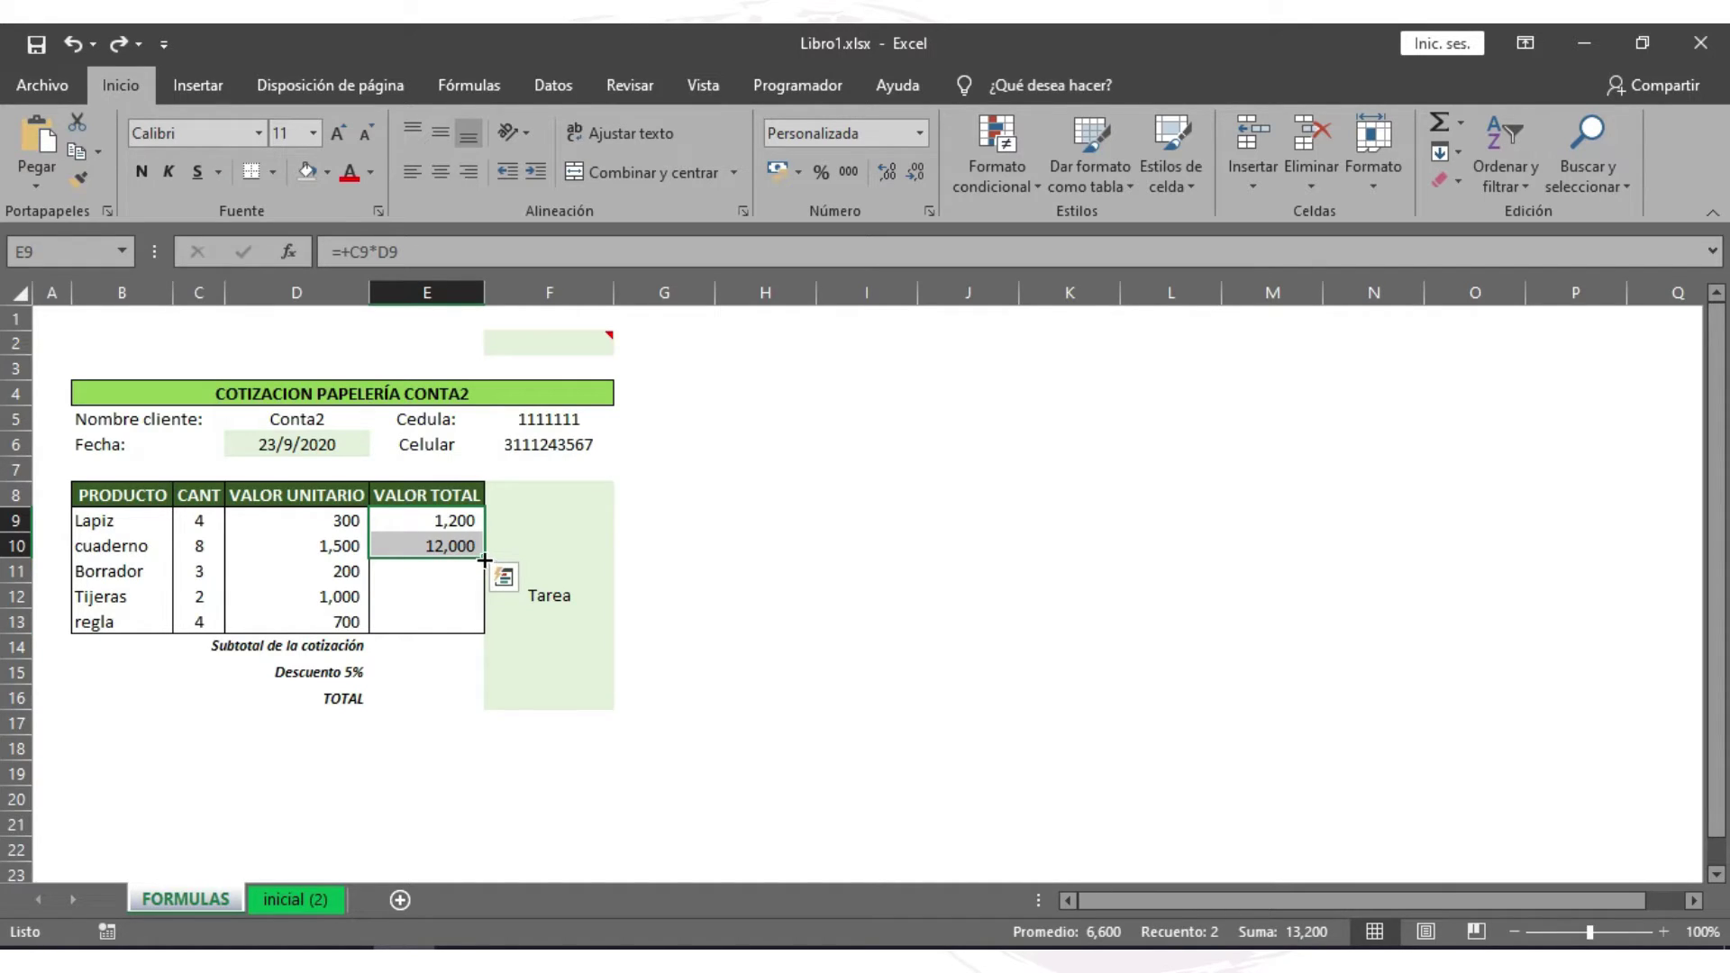
pyautogui.moveTo(484, 559); pyautogui.dragTo(477, 701)
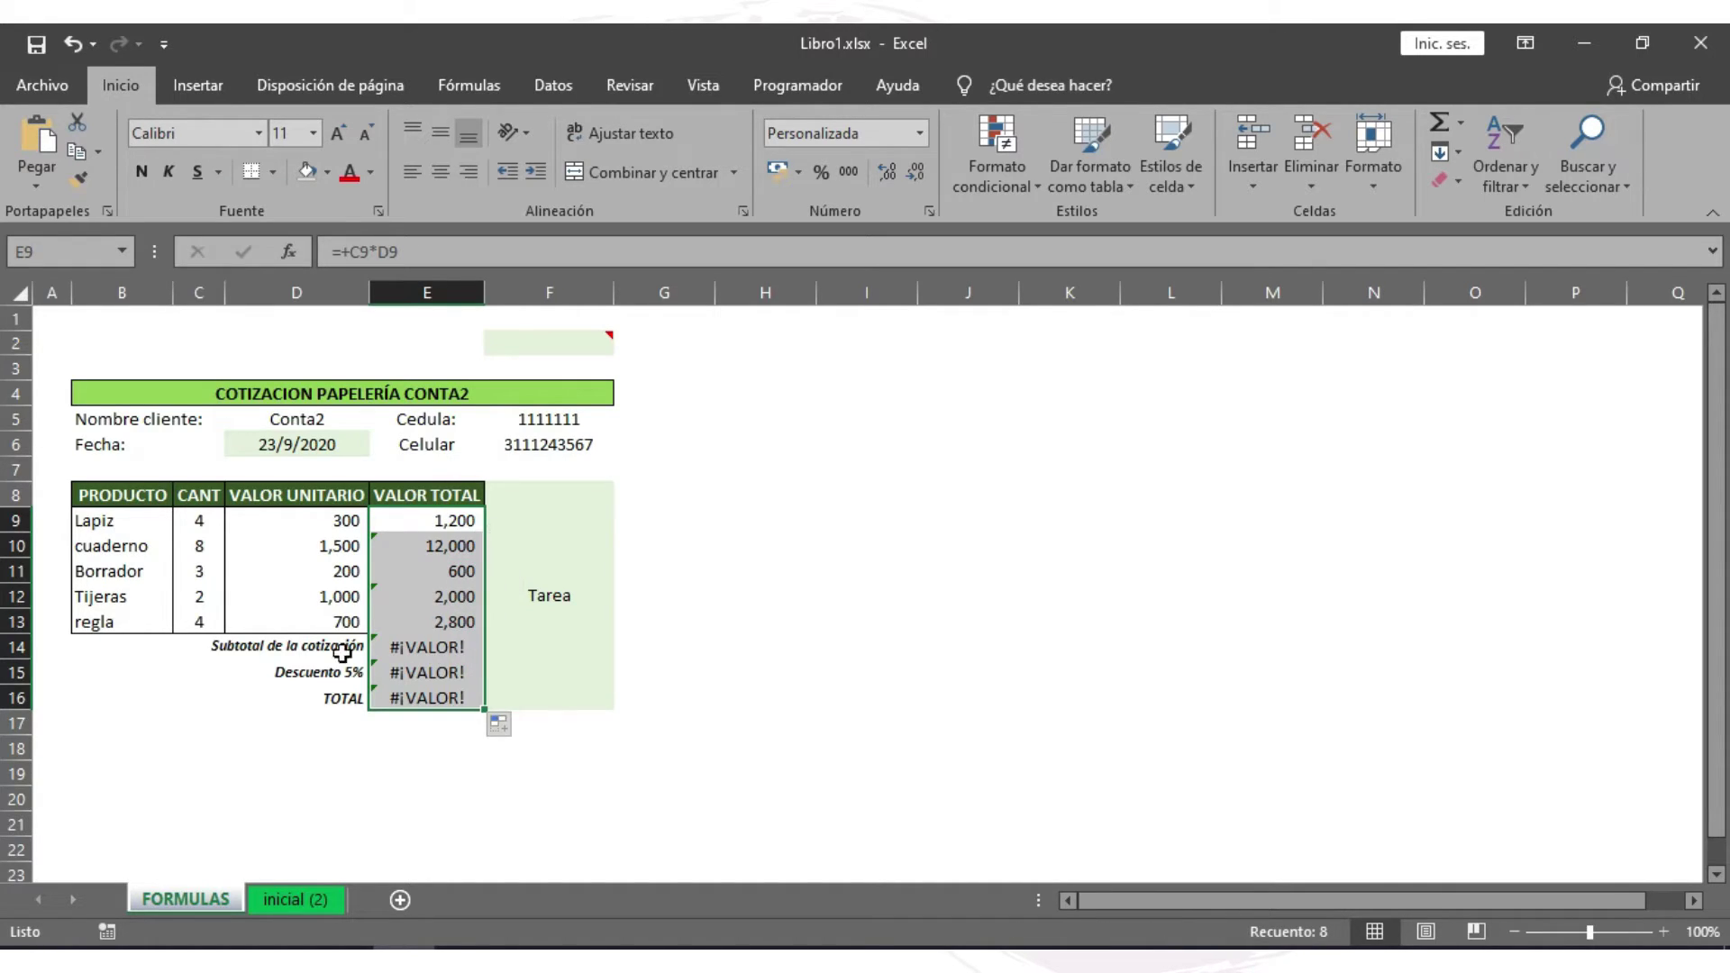
pyautogui.moveTo(399, 648); pyautogui.dragTo(401, 698)
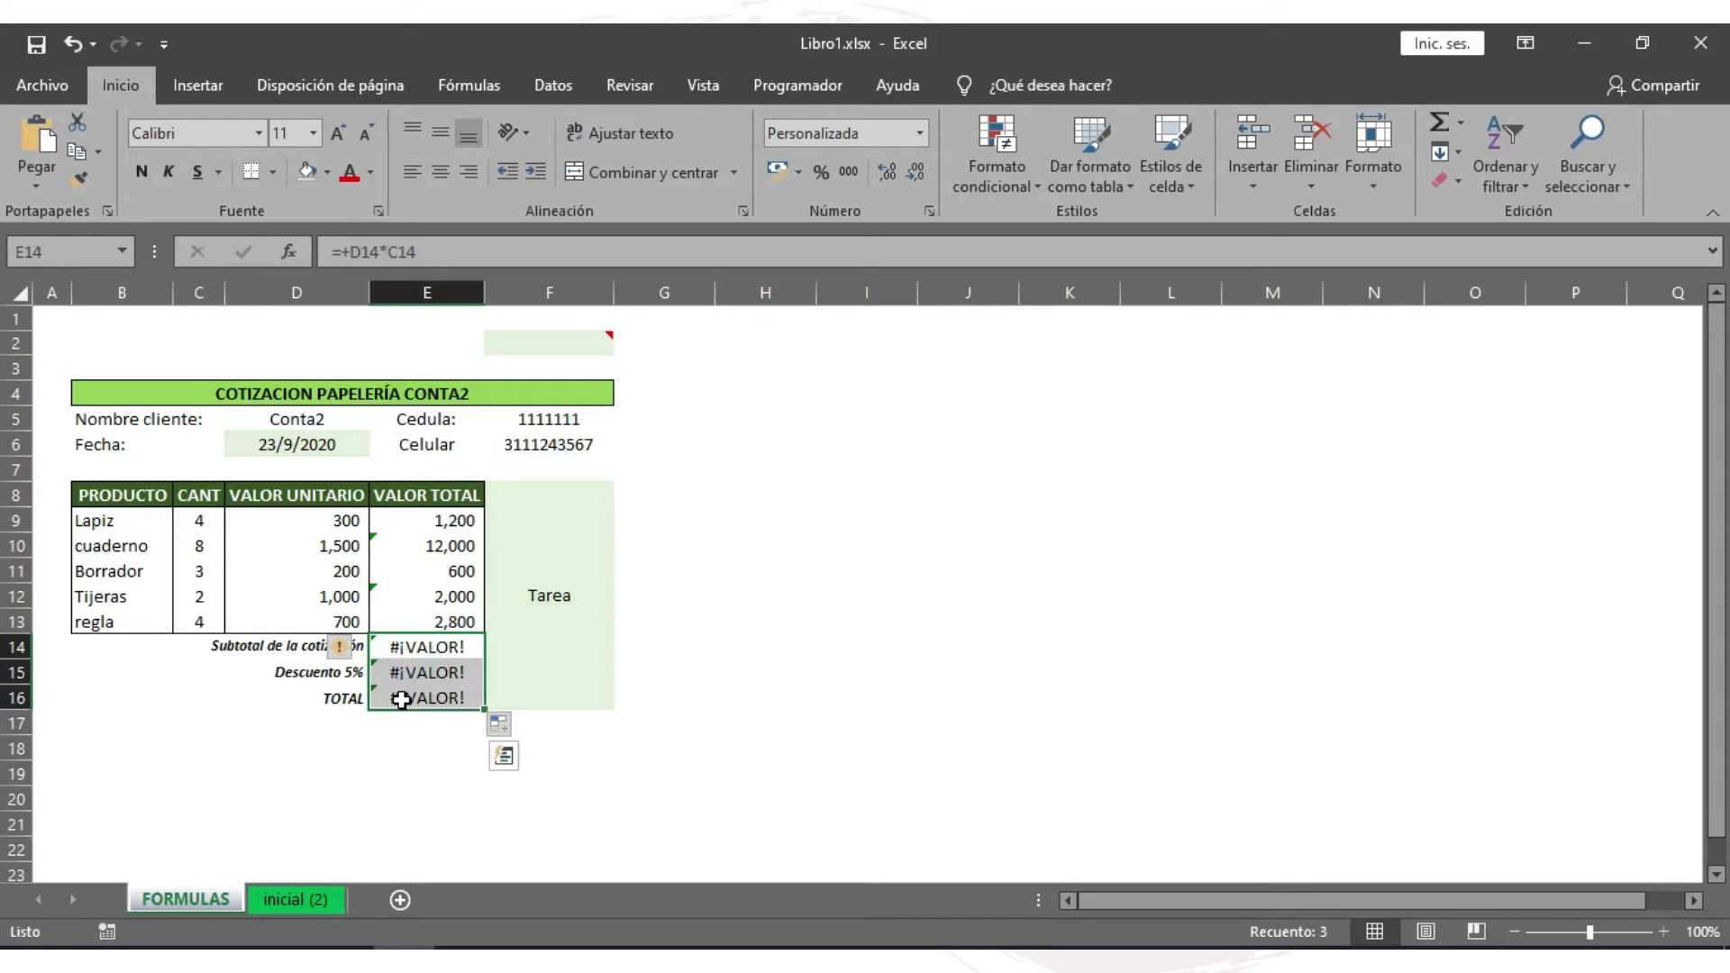
# - Clear the #¡VALOR! errors and build a subtotal in E14 adding the five item totals E9–E13
pyautogui.press('Delete')
pyautogui.click(397, 654)
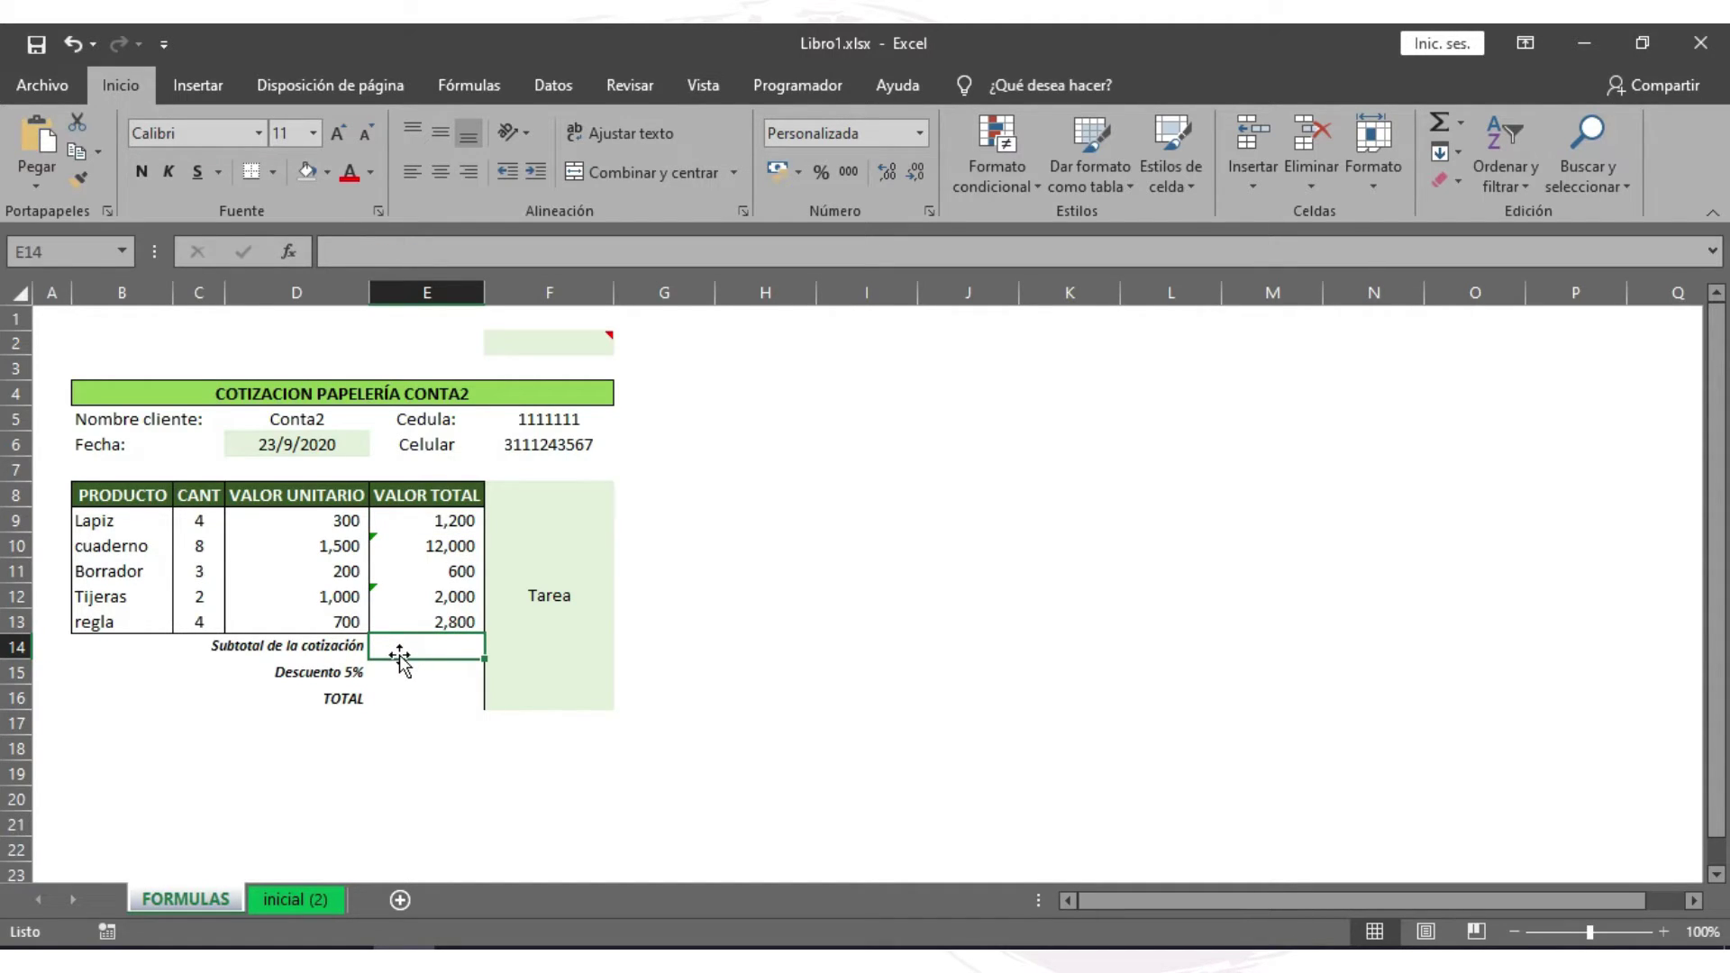
pyautogui.write('+')
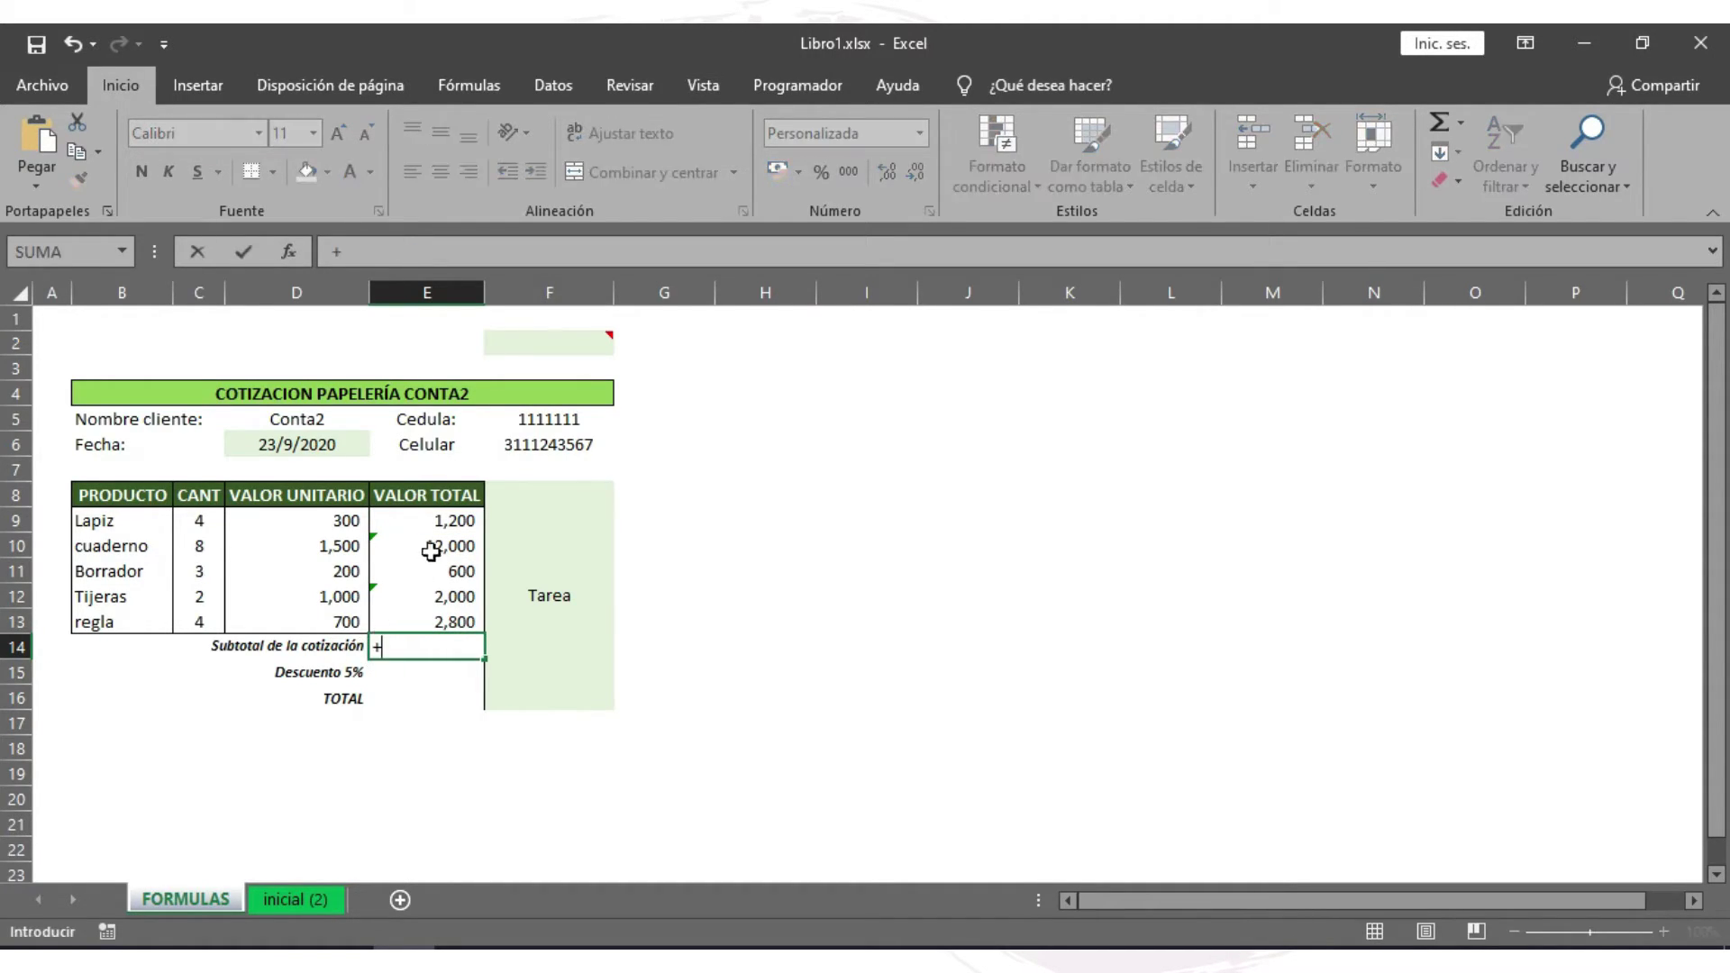
pyautogui.click(451, 518)
pyautogui.write('+')
pyautogui.click(447, 544)
pyautogui.write('+E10+')
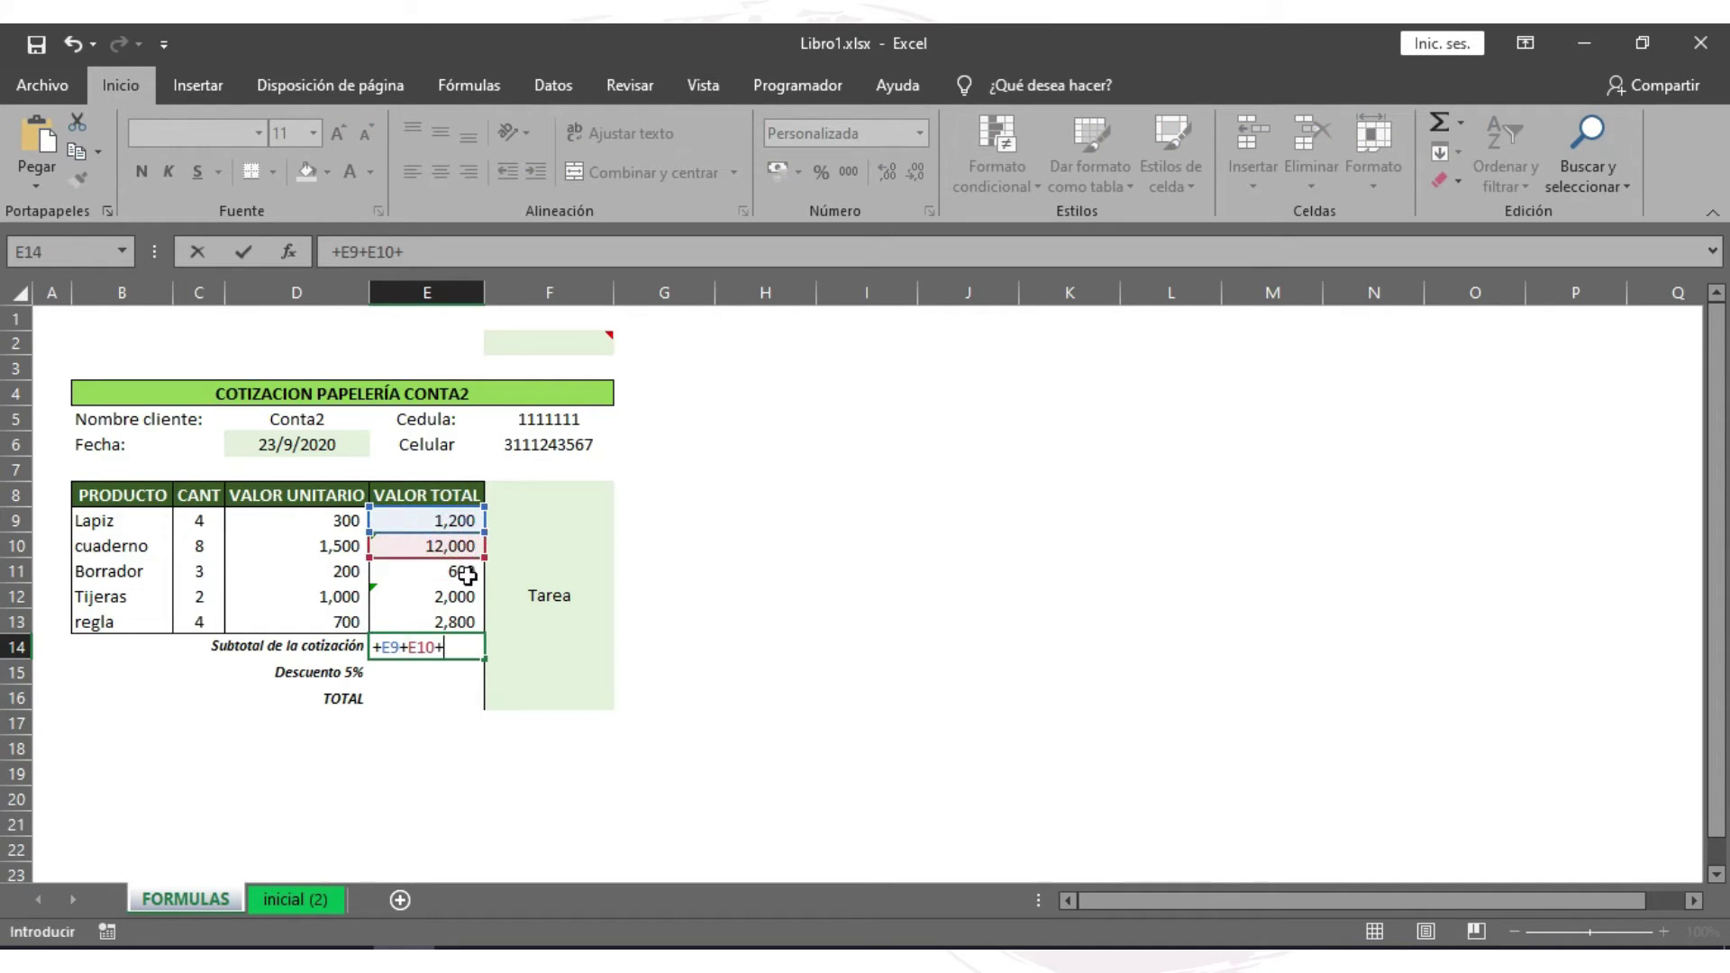
pyautogui.click(467, 574)
pyautogui.write('+')
pyautogui.click(451, 595)
pyautogui.write('+')
pyautogui.click(451, 620)
pyautogui.press('Return')
pyautogui.click(467, 641)
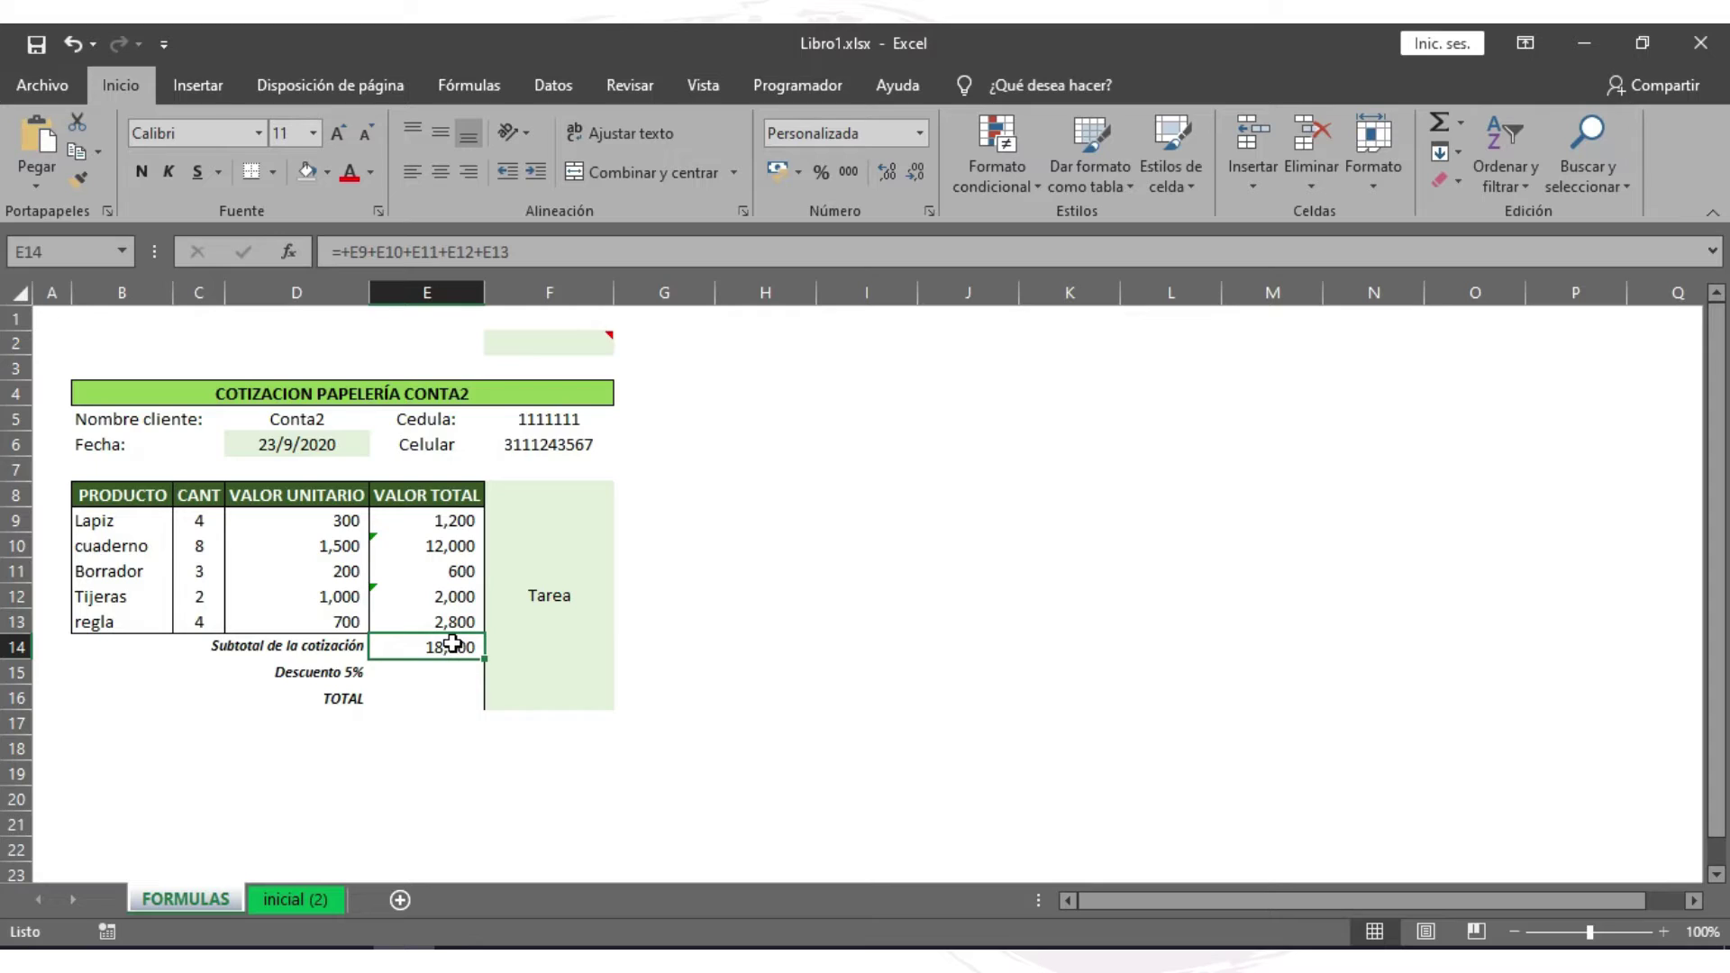
# - Replace the subtotal with AutoSum =SUMA(E9:E13), showing 18,600
pyautogui.click(1439, 122)
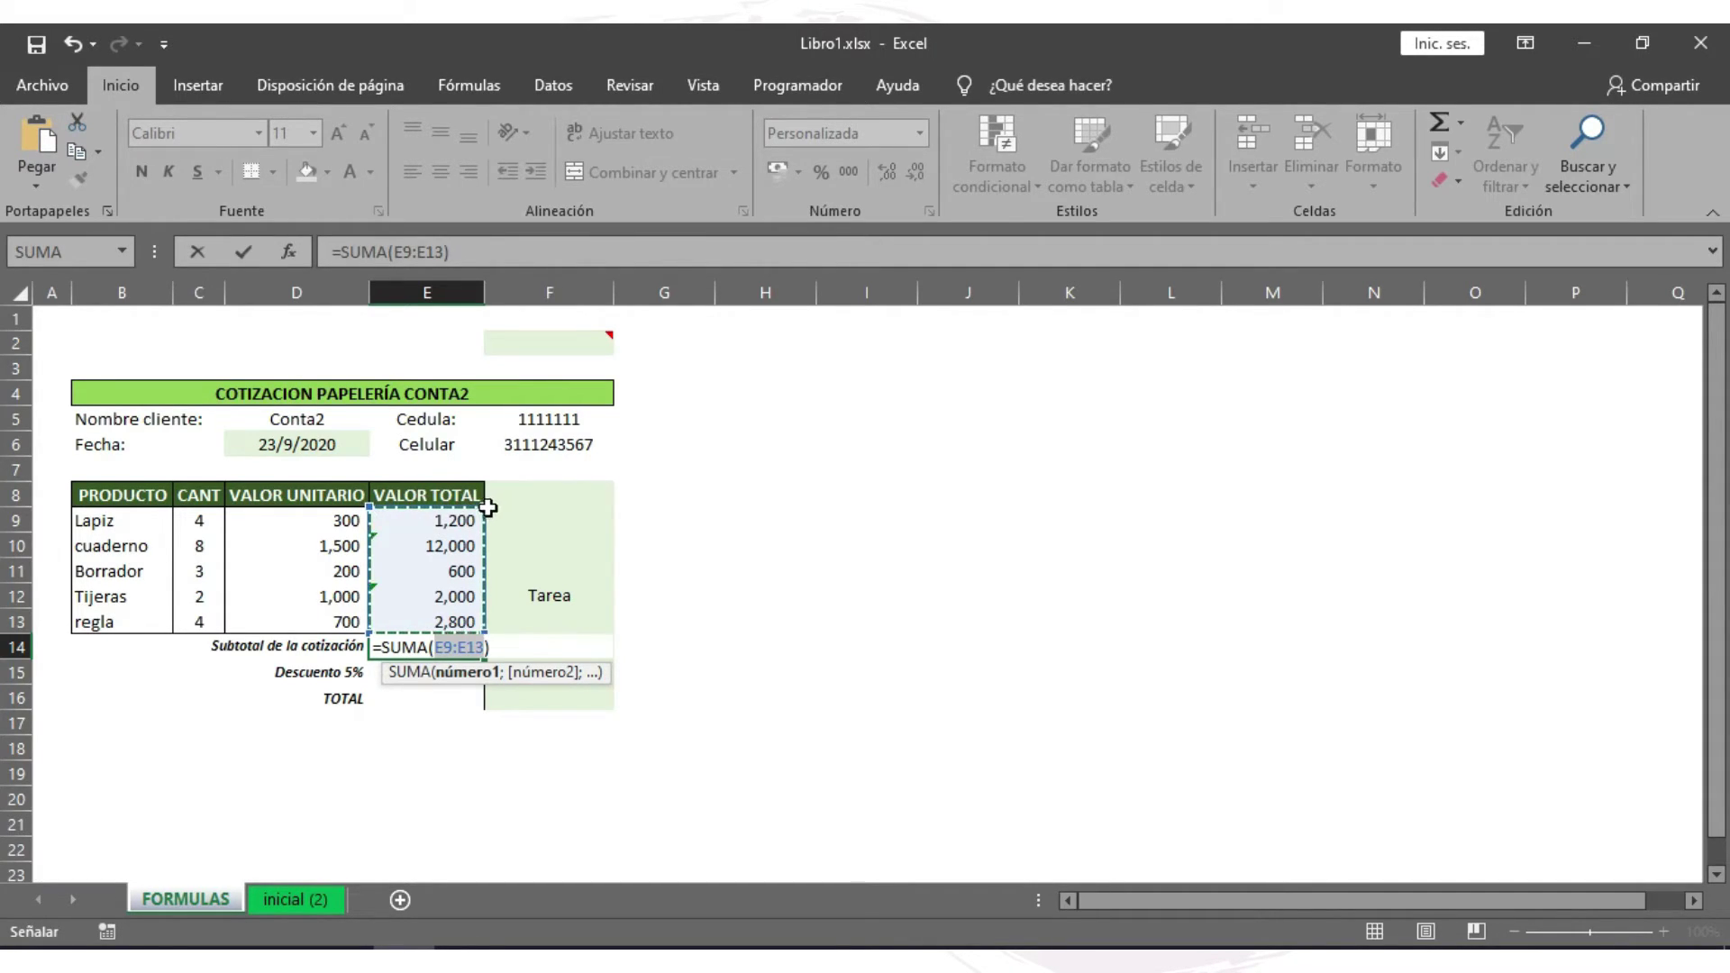
pyautogui.moveTo(488, 508)
pyautogui.mouseDown()
pyautogui.moveTo(503, 595)
pyautogui.moveTo(469, 513)
pyautogui.mouseUp()
pyautogui.press('Return')
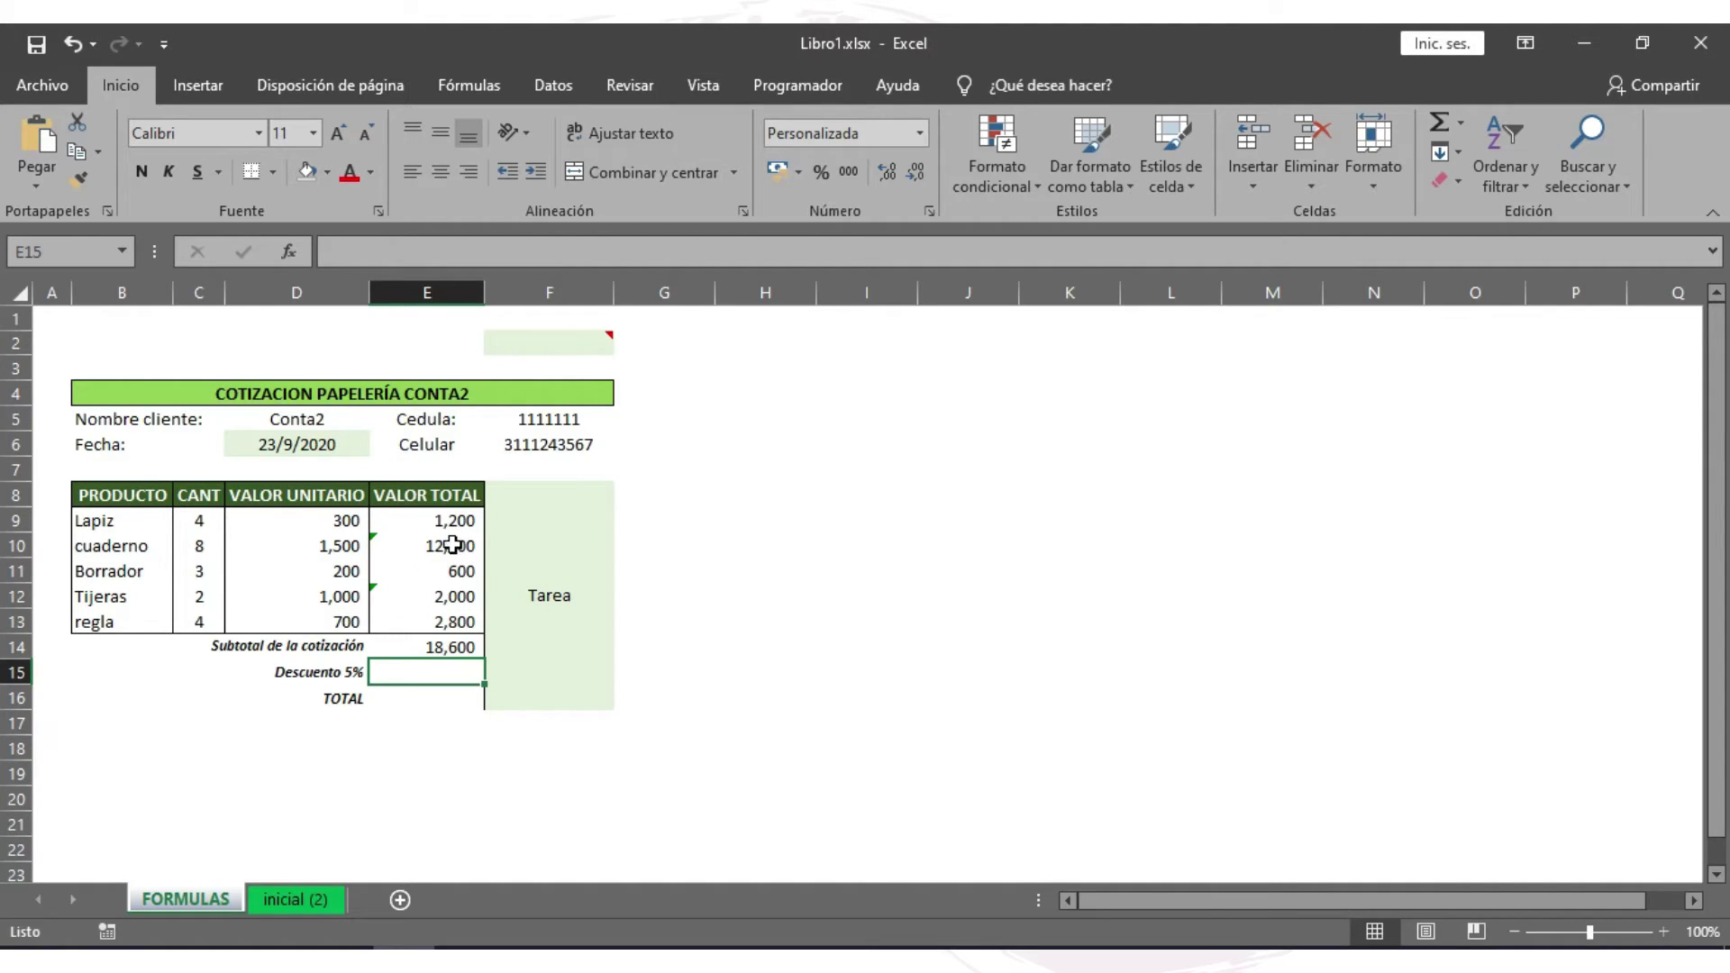
pyautogui.moveTo(455, 519); pyautogui.dragTo(467, 626)
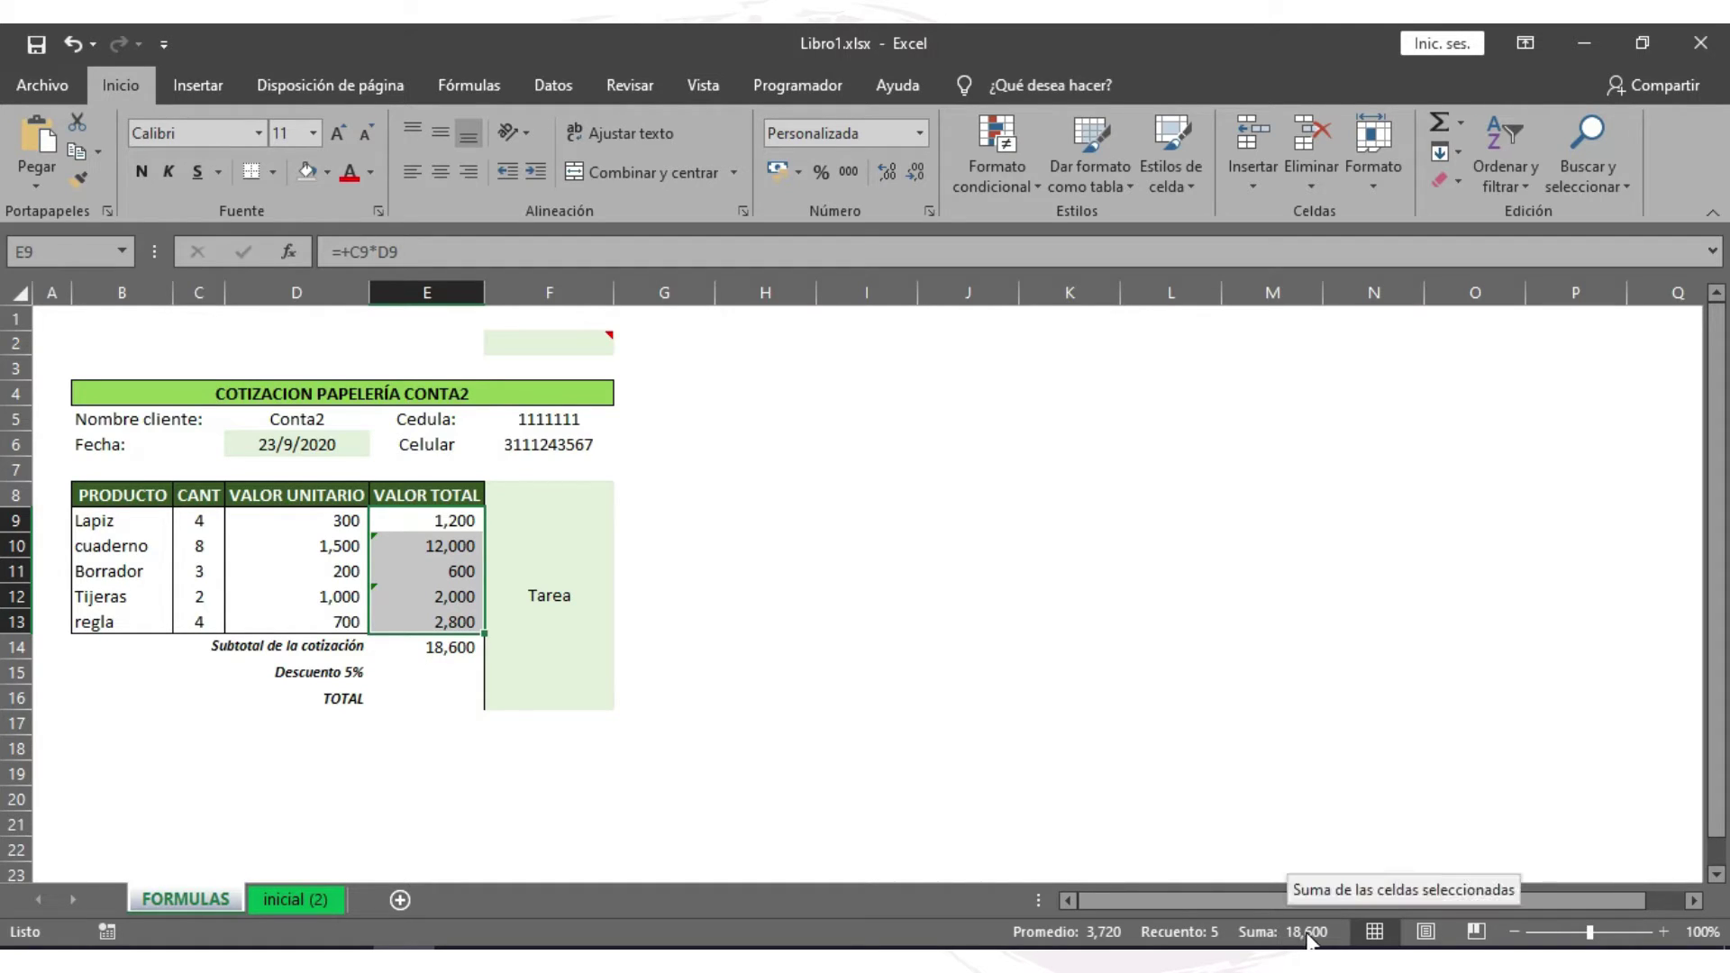
pyautogui.moveTo(333, 520); pyautogui.dragTo(338, 622)
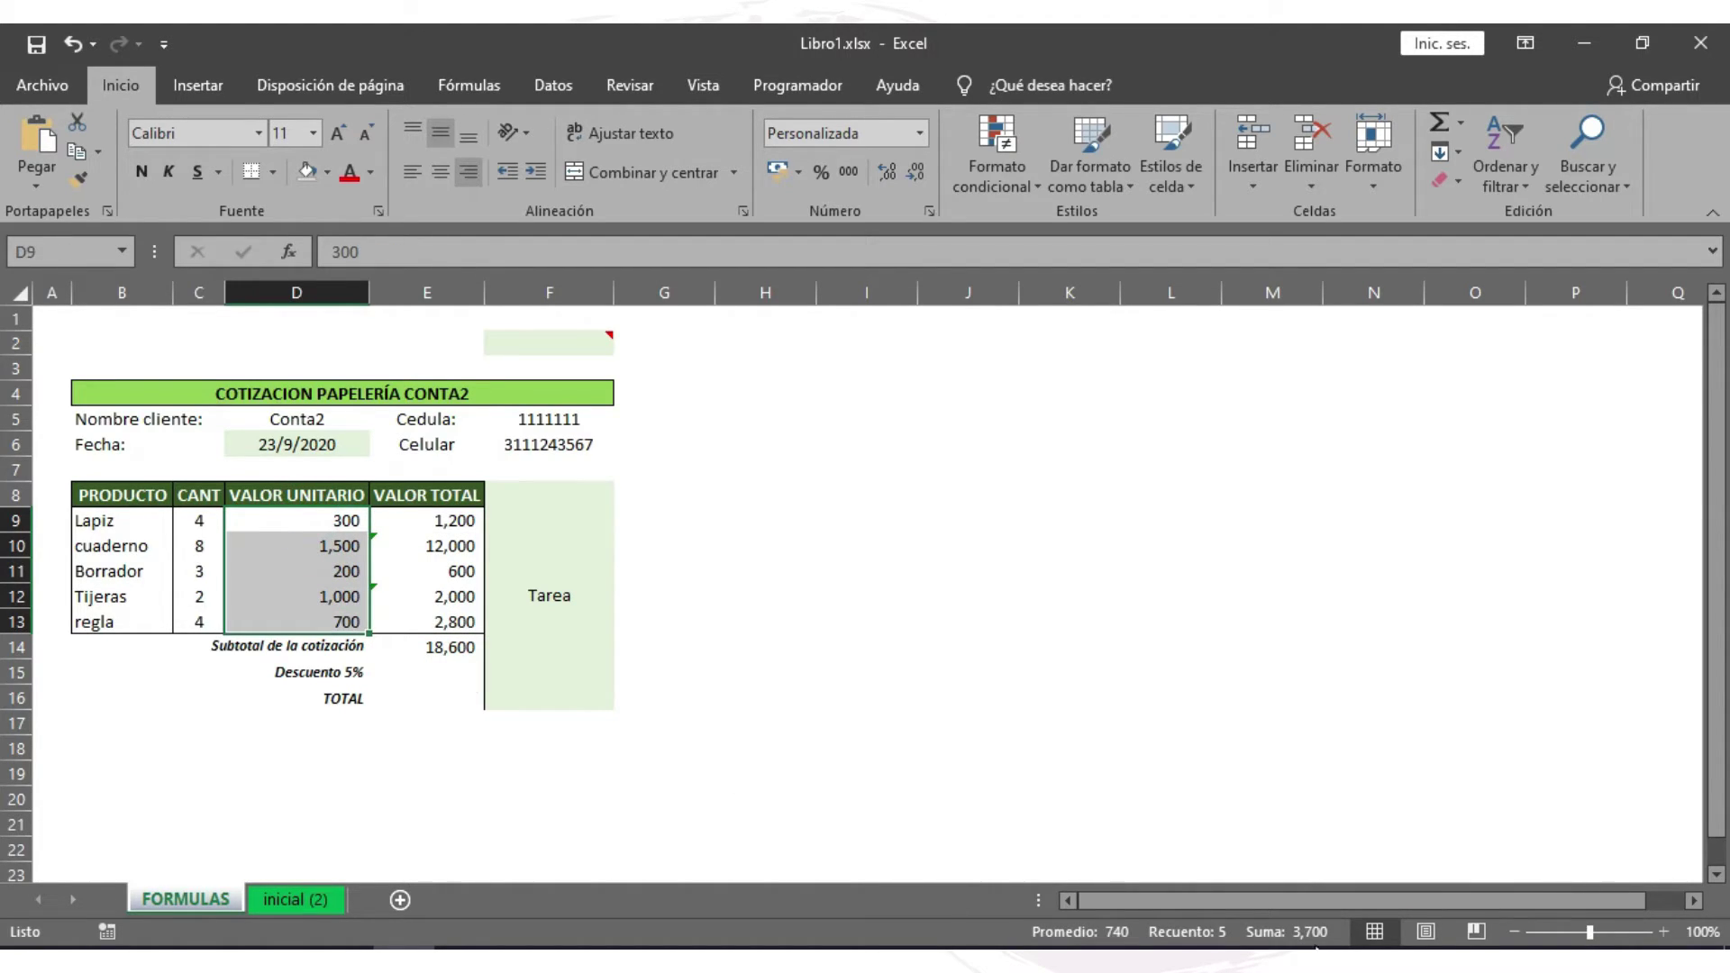
pyautogui.moveTo(199, 521); pyautogui.dragTo(200, 622)
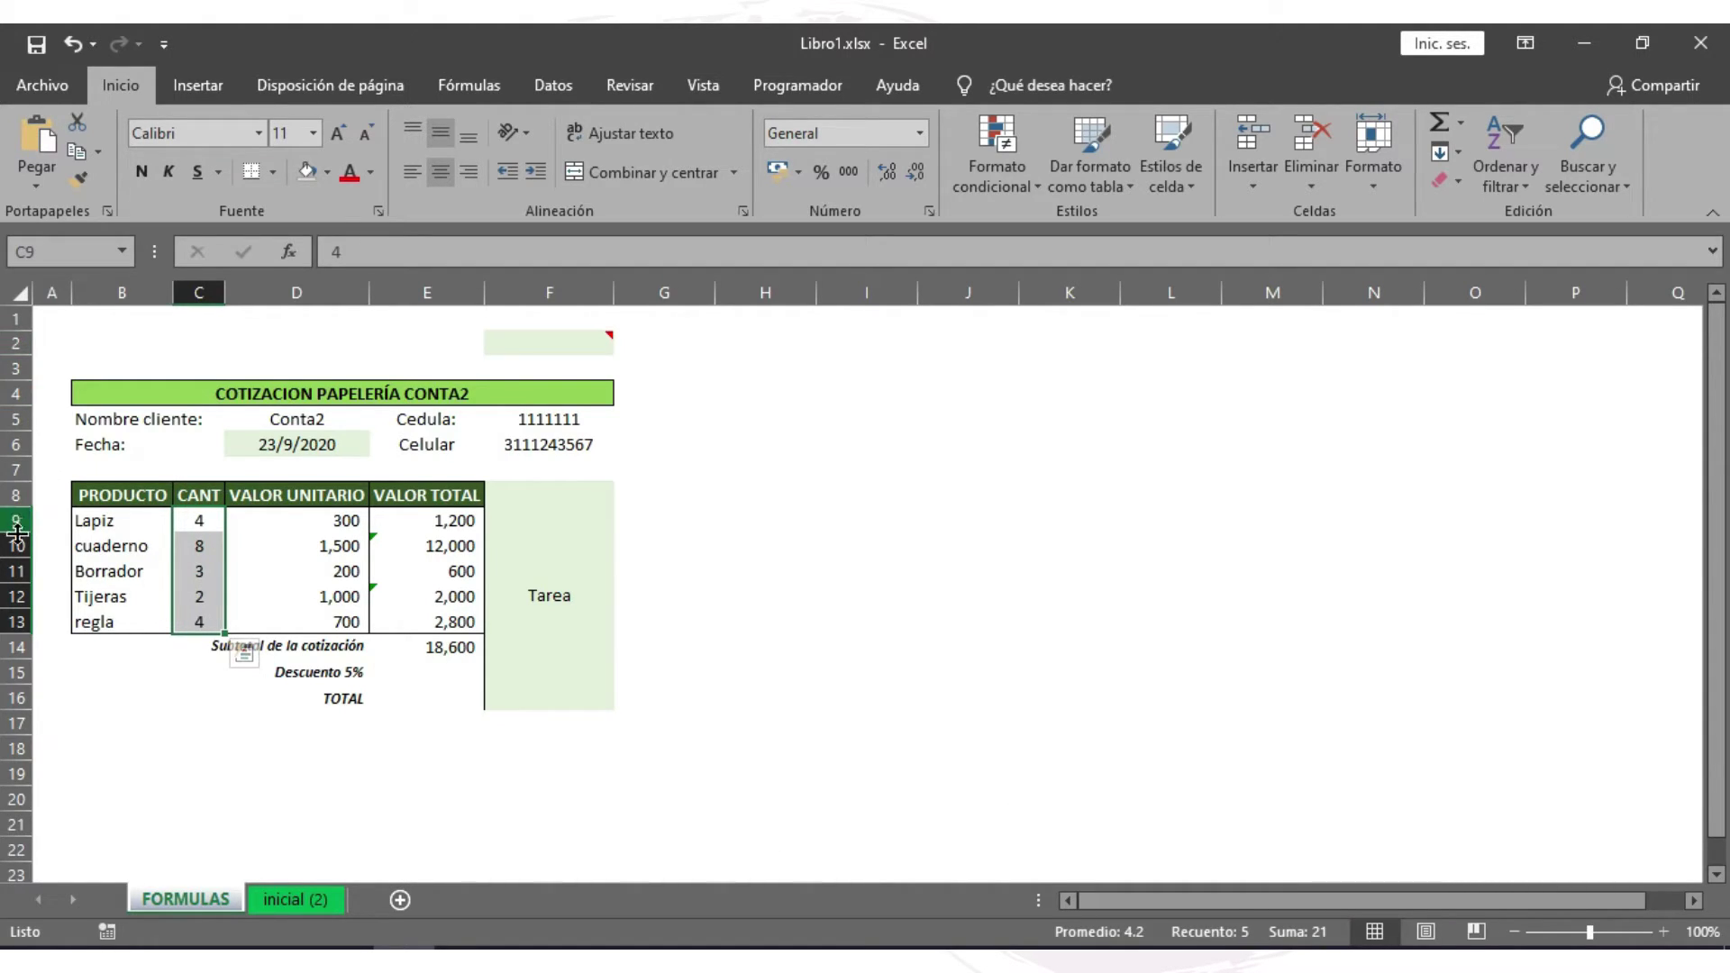
pyautogui.click(447, 670)
# - Enter =+E14*5% in E15 so the 5% discount shows 930
pyautogui.write('+')
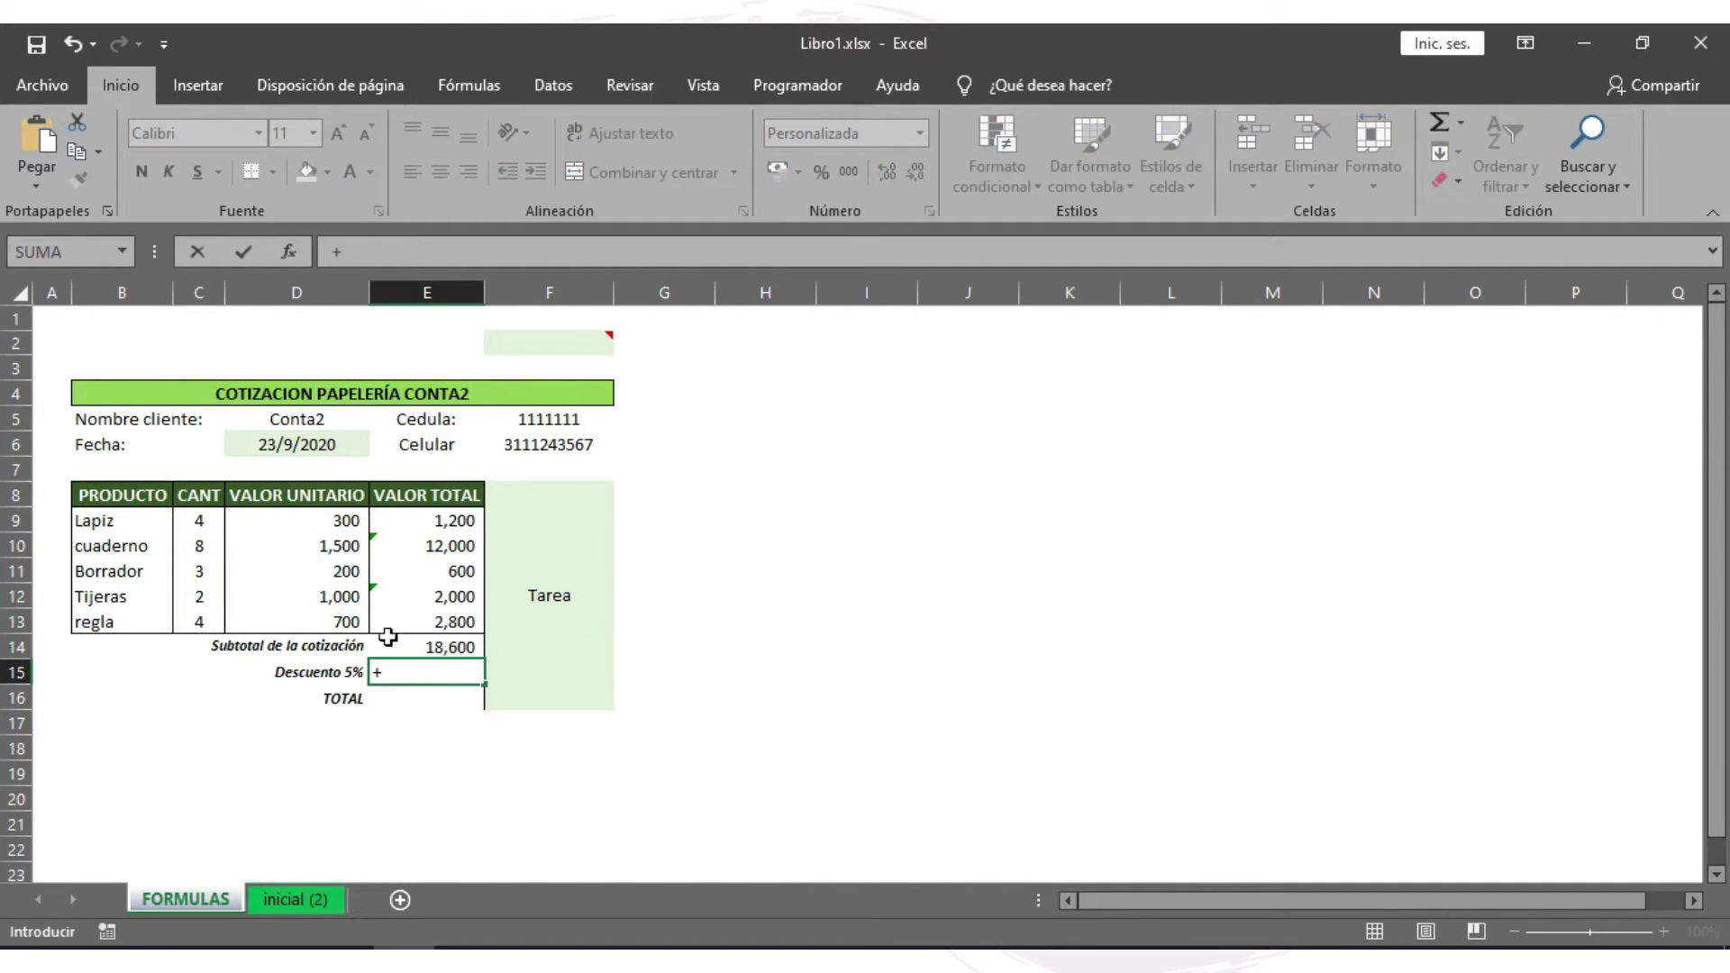
pyautogui.write('18600')
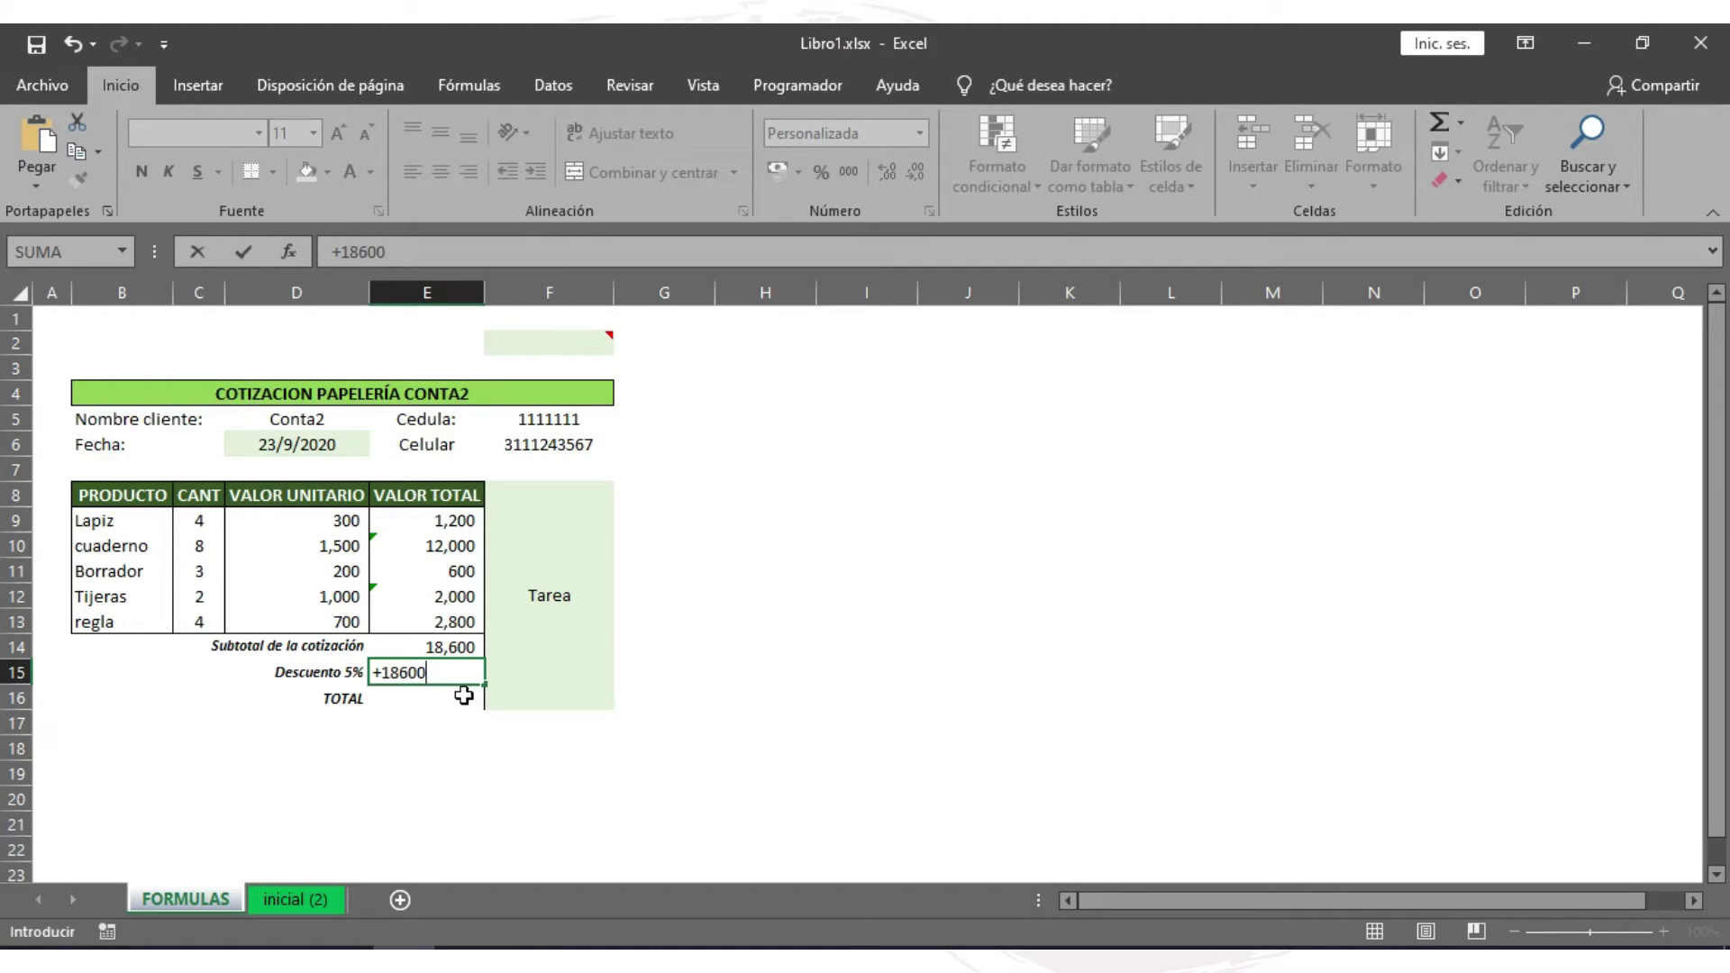
pyautogui.press('BackSpace')
pyautogui.press('BackSpace')
pyautogui.press('BackSpace')
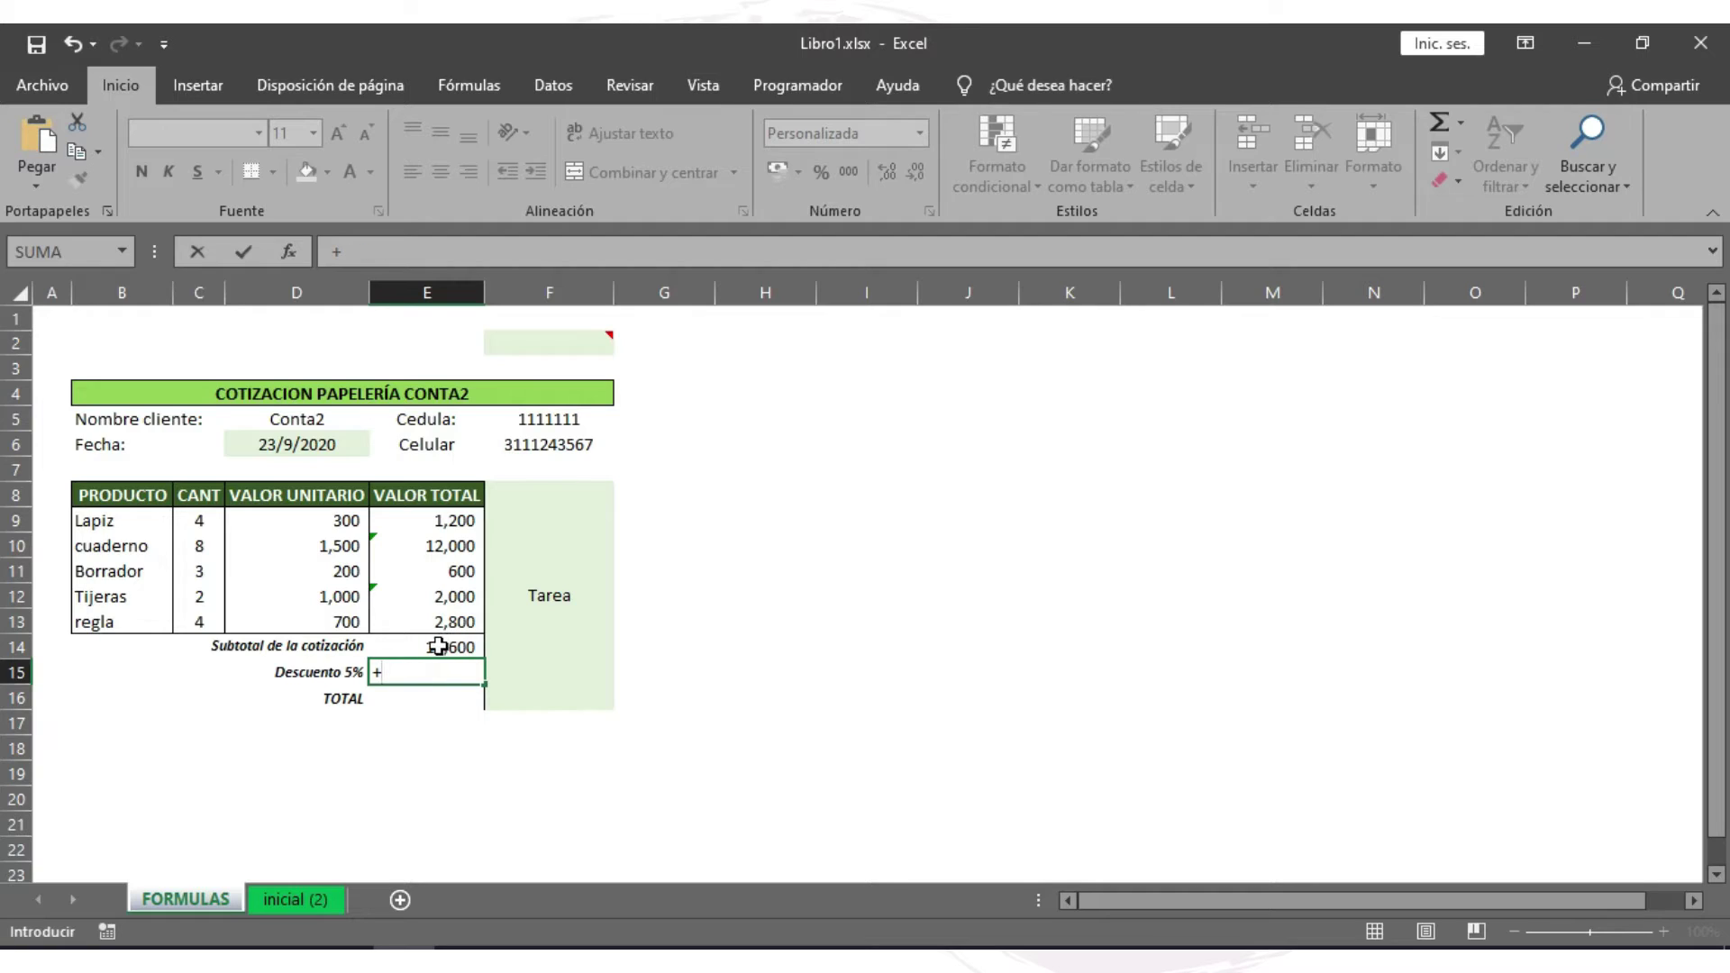
pyautogui.click(469, 641)
pyautogui.write('*')
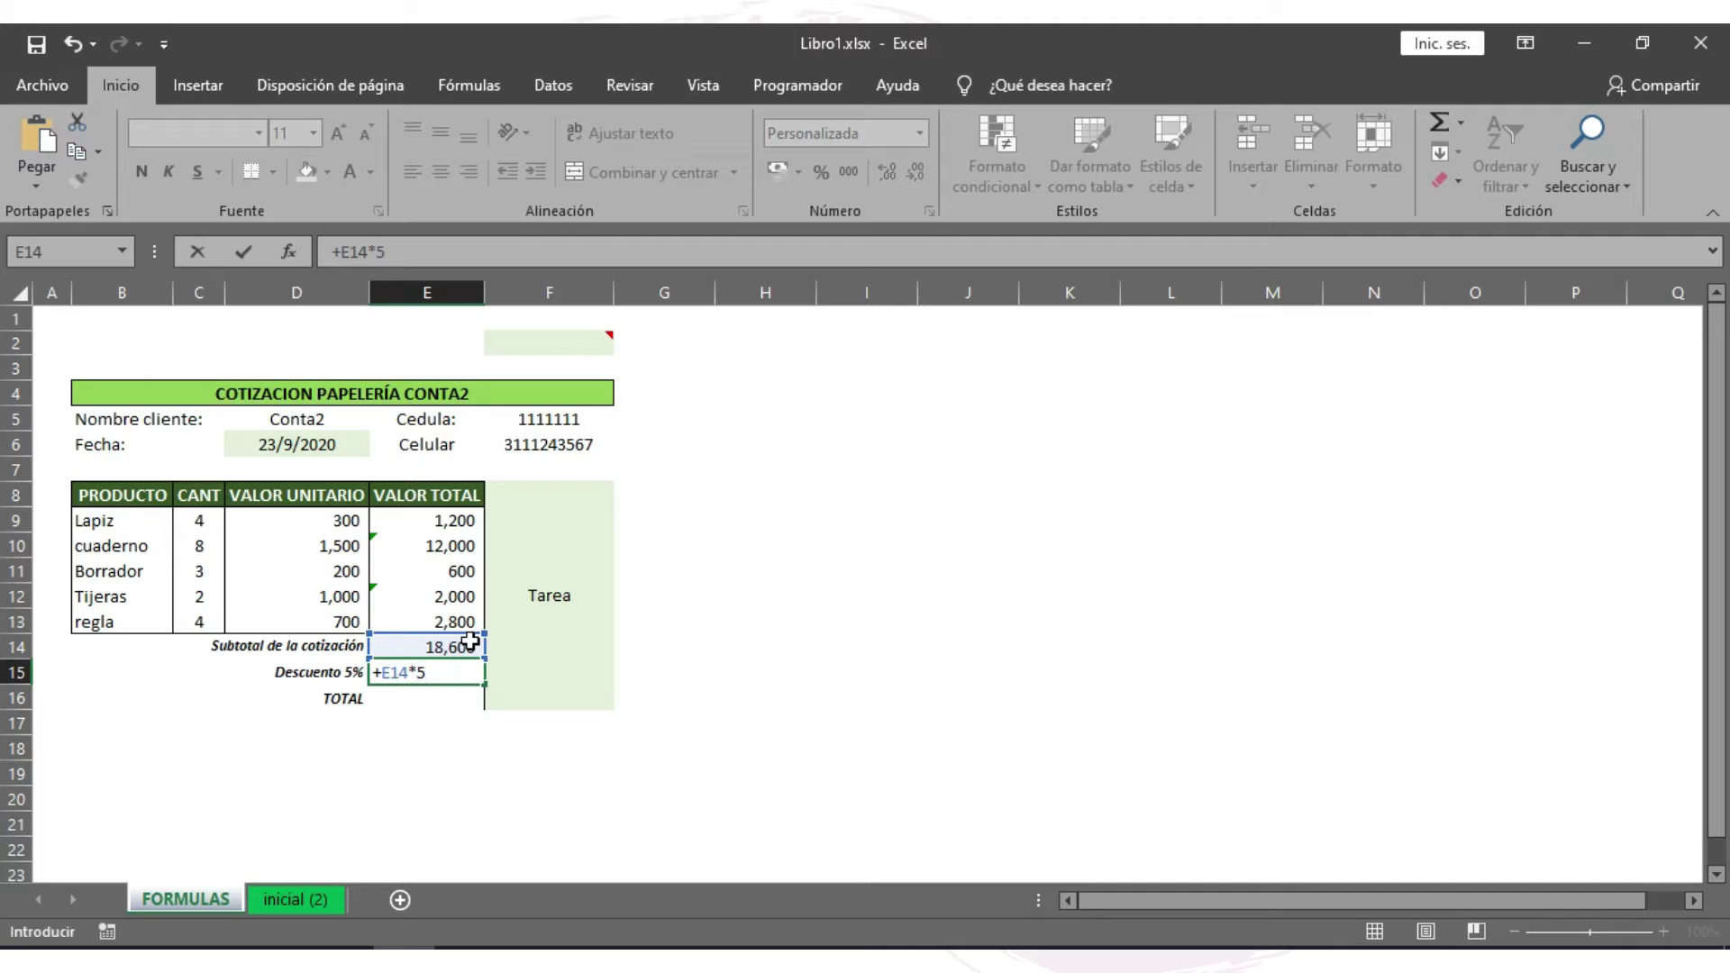
pyautogui.press('Return')
pyautogui.click(459, 672)
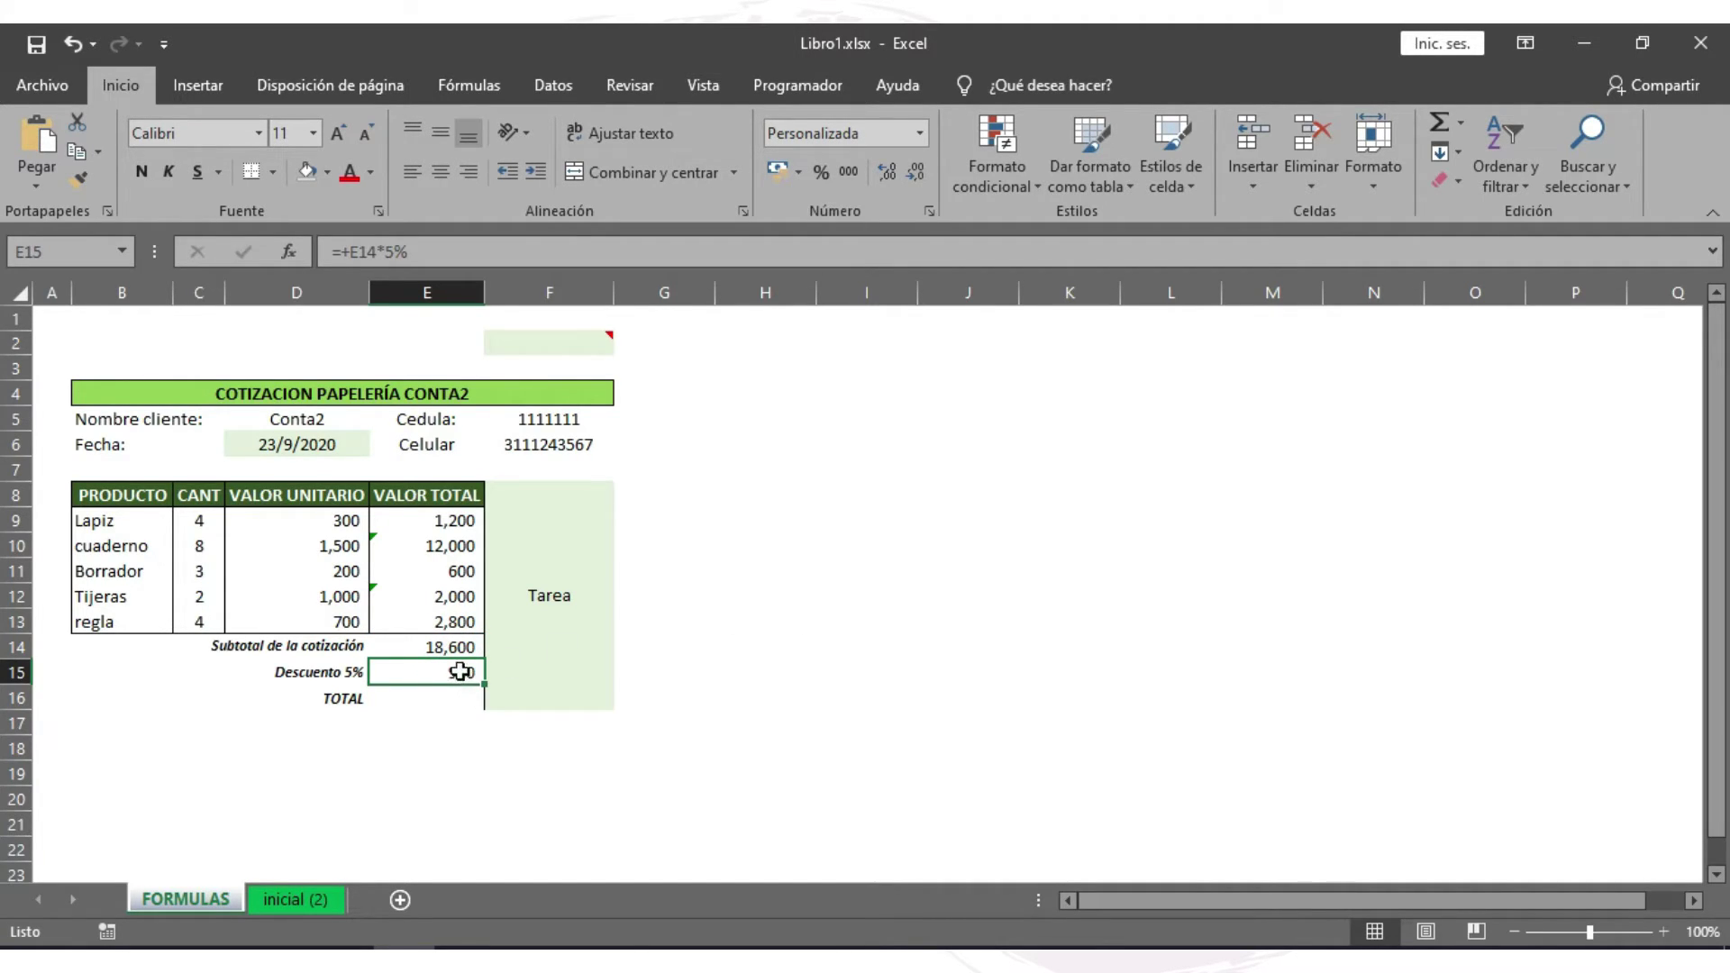
# - Recheck the E14 subtotal and E15 discount formulas in the formula bar
pyautogui.click(455, 645)
pyautogui.click(496, 254)
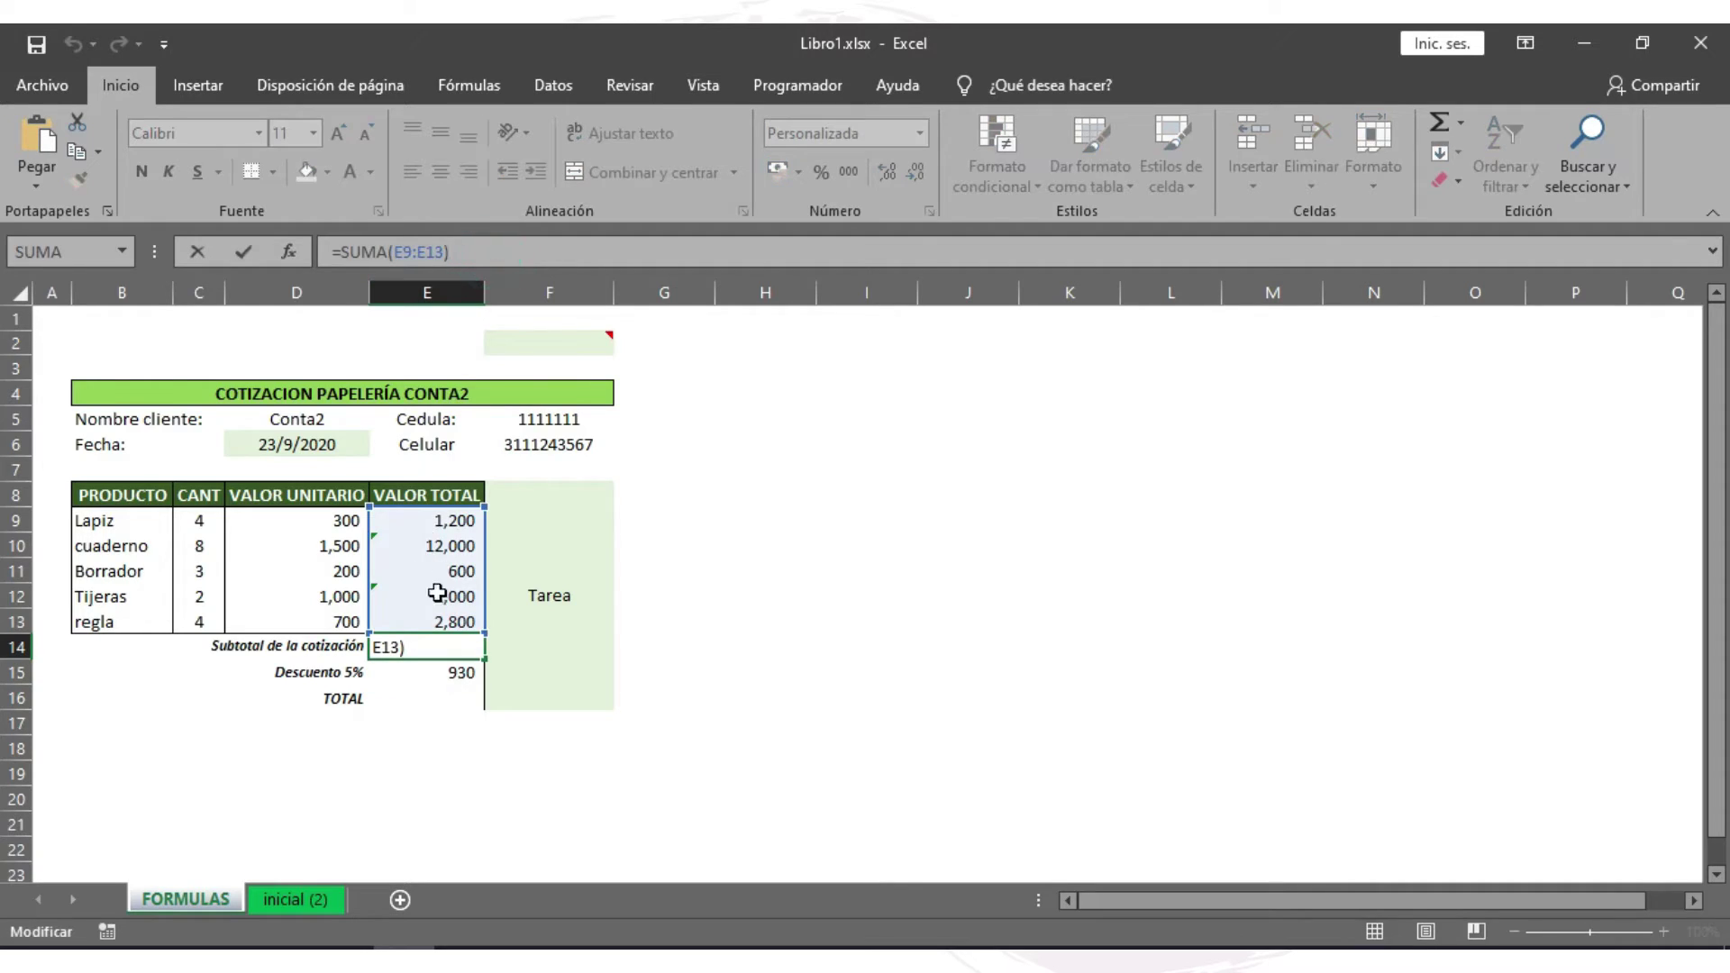
pyautogui.press('Return')
pyautogui.click(464, 254)
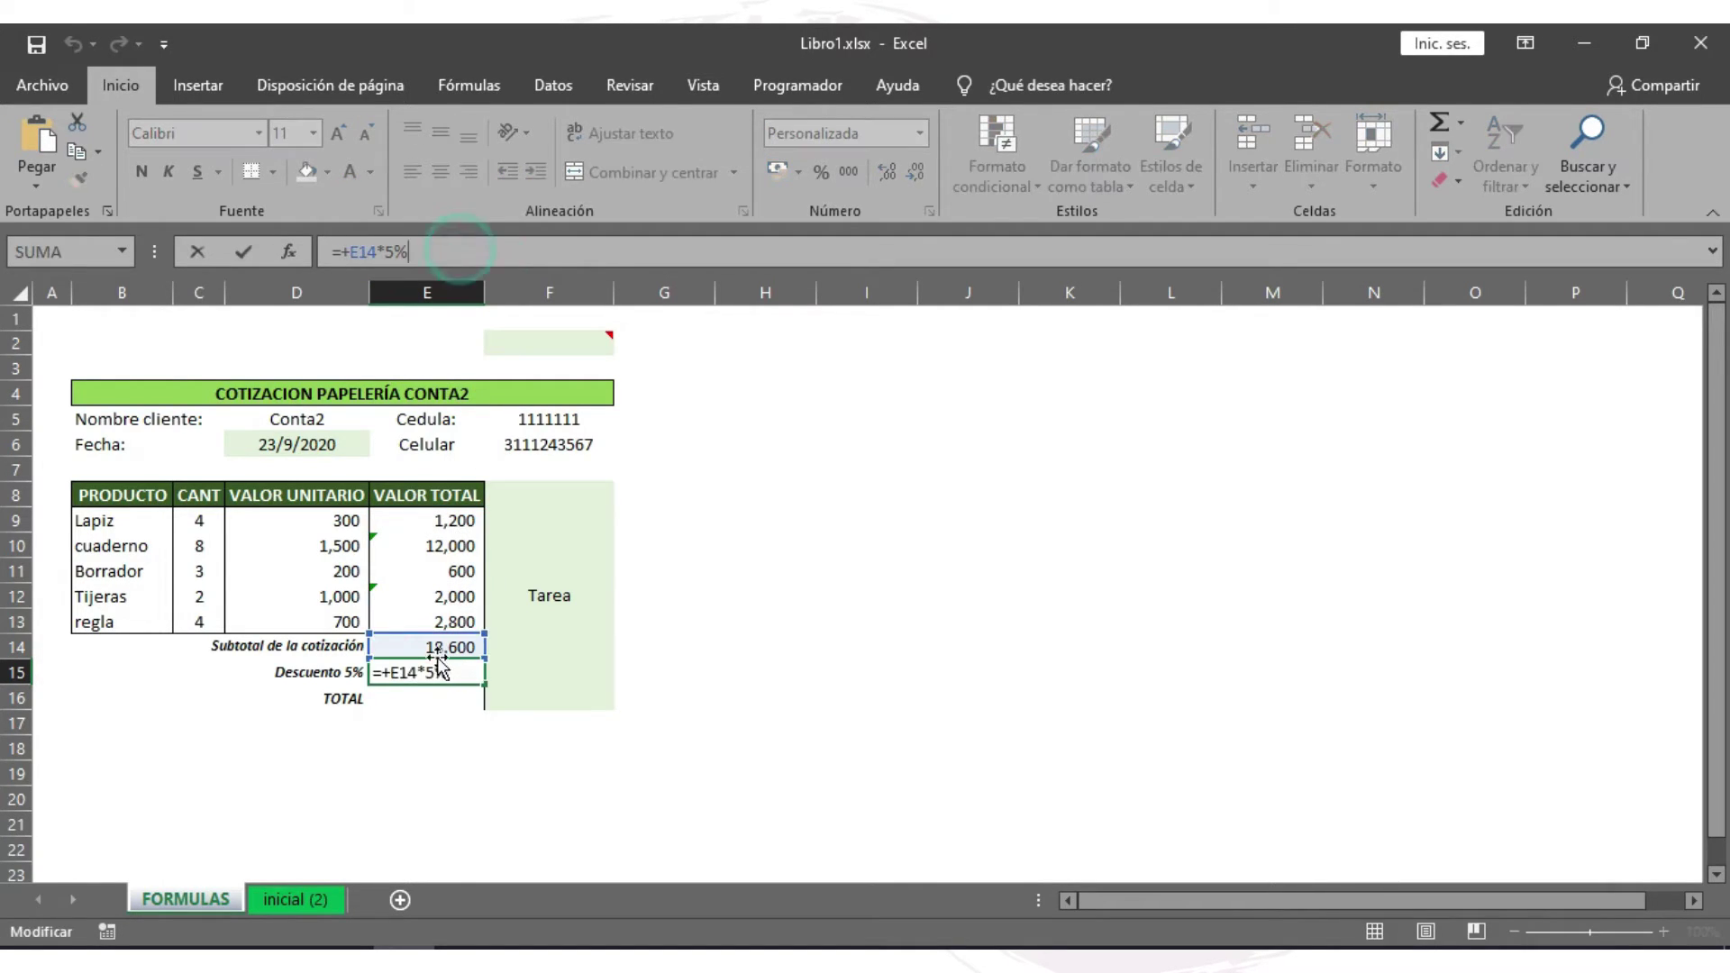
pyautogui.press('Return')
# - Enter the TOTAL formula =+E14-E15 in E16, giving 17,670
pyautogui.click(461, 696)
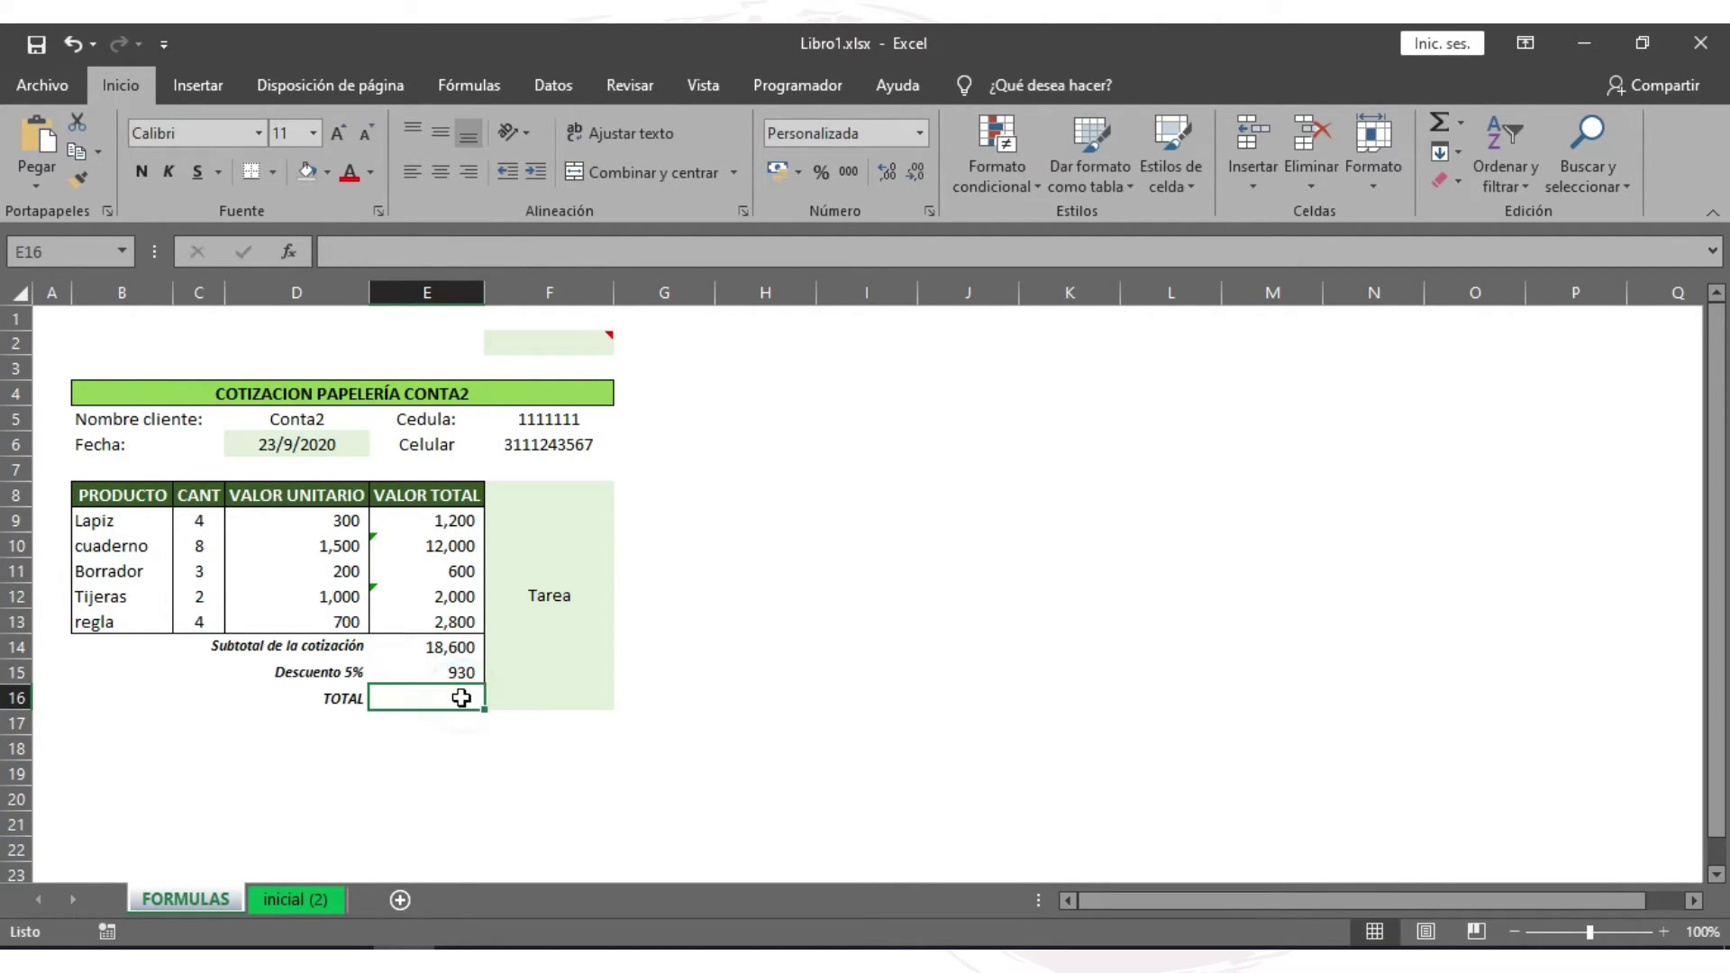
pyautogui.write('+')
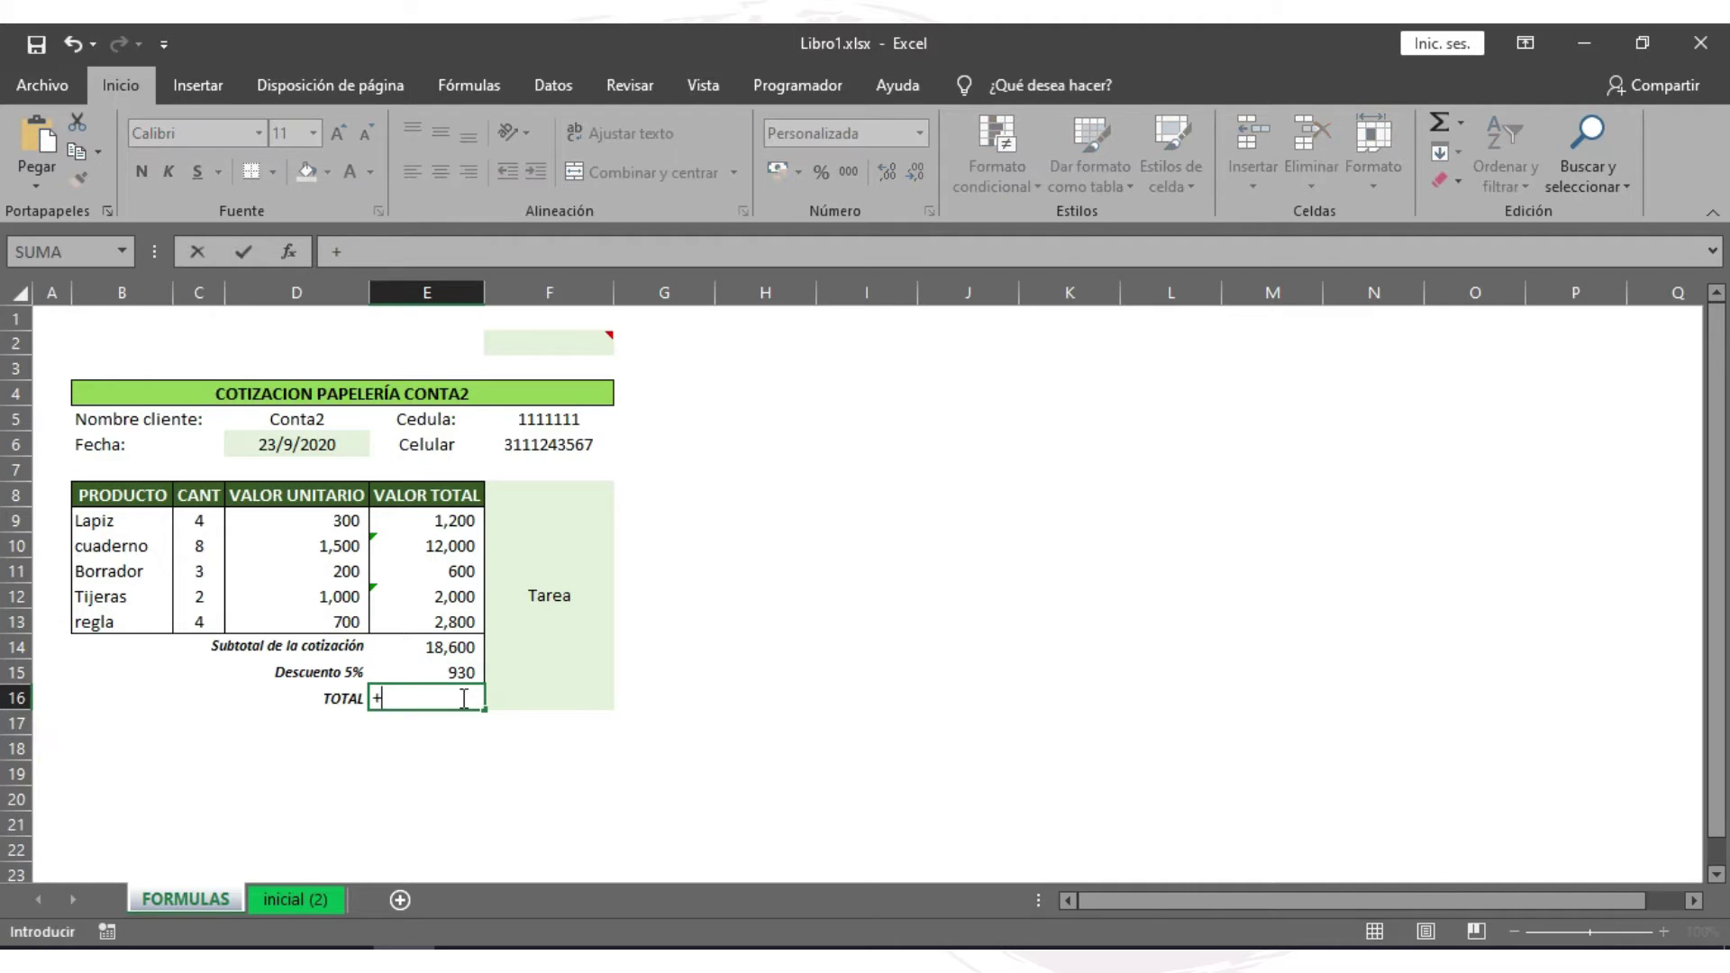
pyautogui.click(455, 647)
pyautogui.write('-')
pyautogui.click(455, 672)
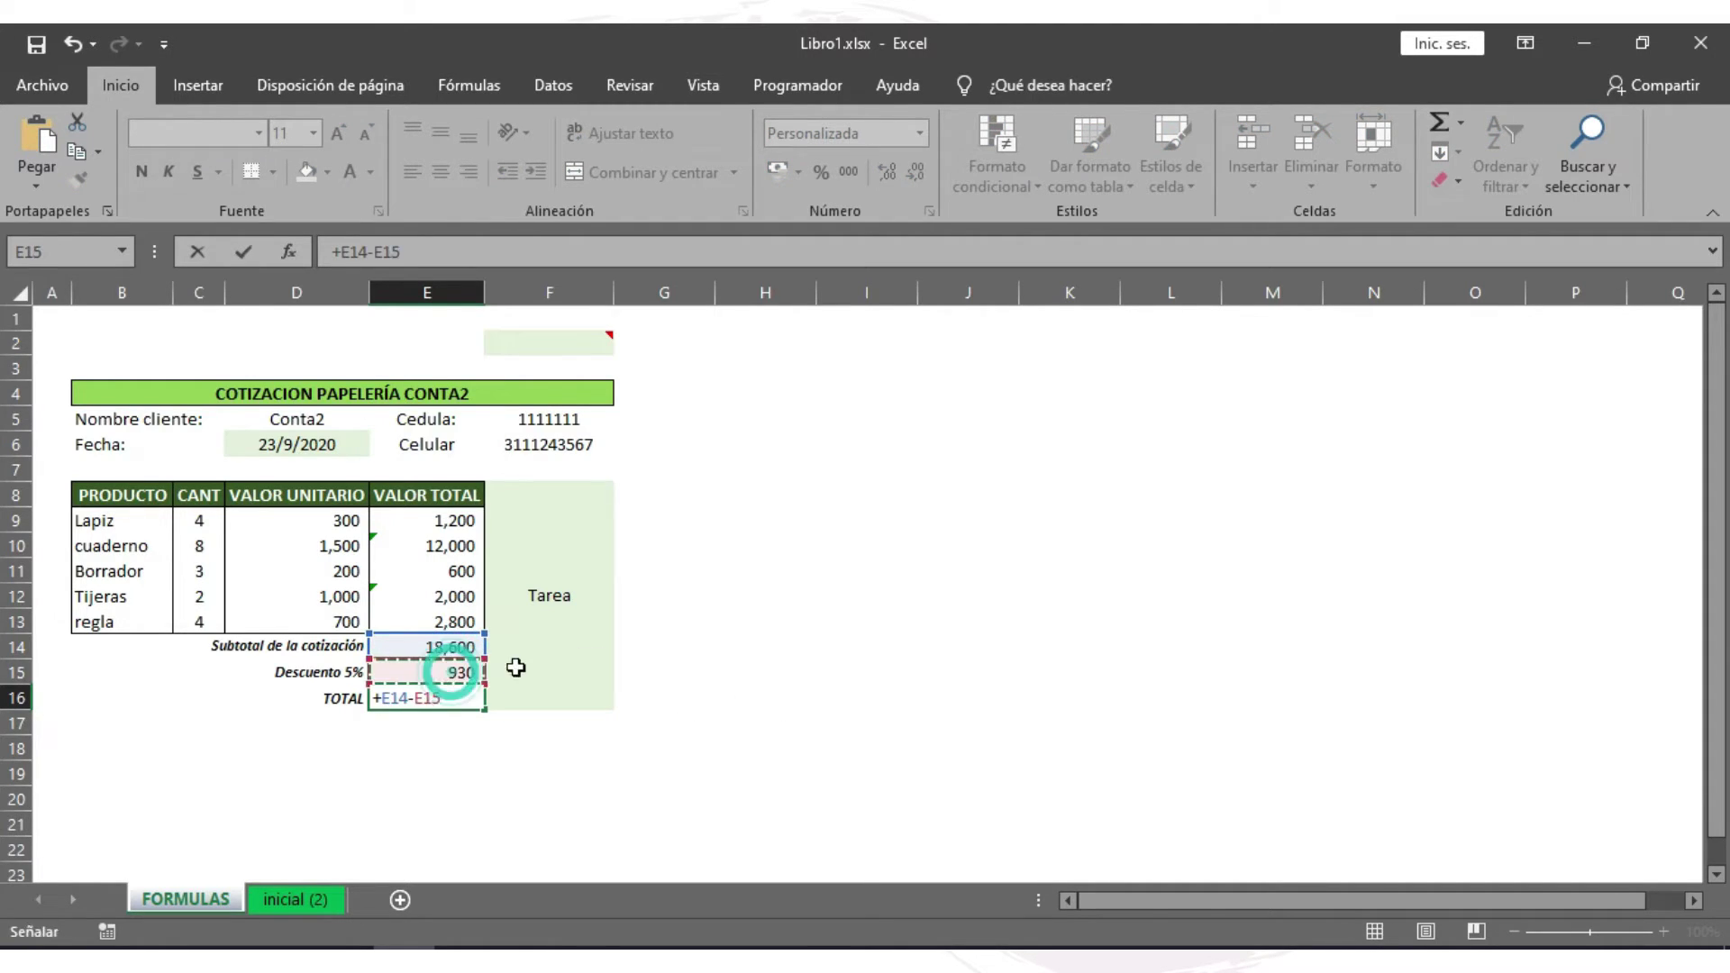
pyautogui.press('Return')
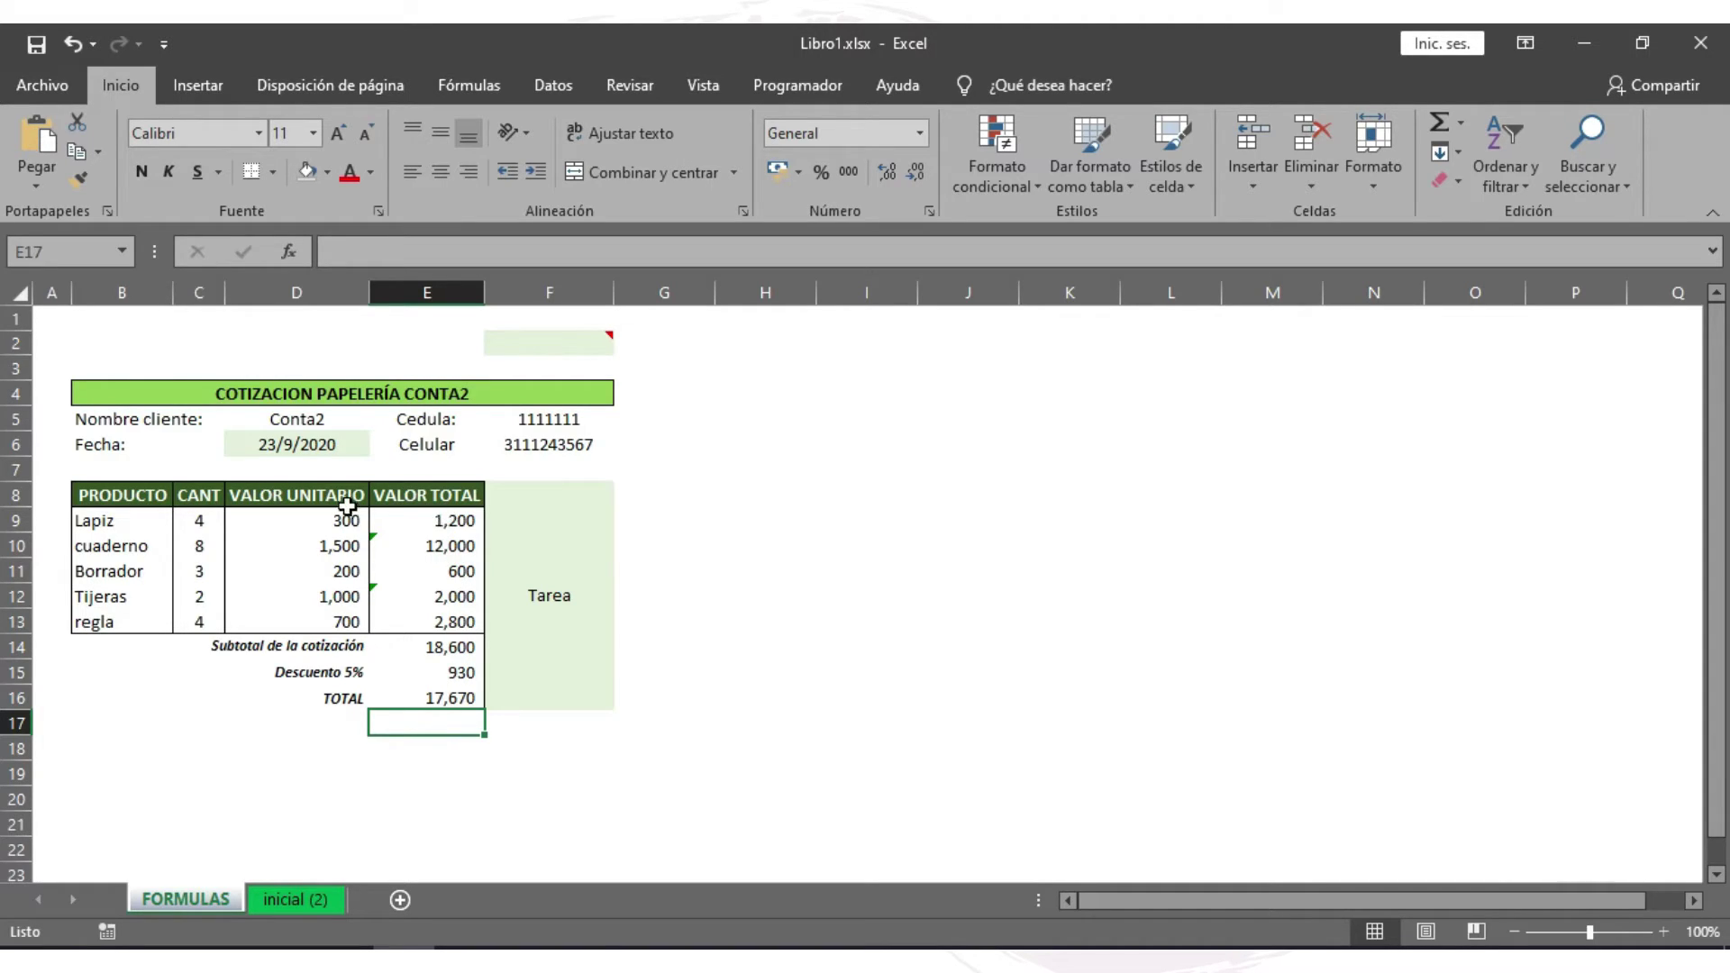
# - Change the Lapiz quantity to 2 to watch the totals update, then undo it back to 4
pyautogui.click(196, 516)
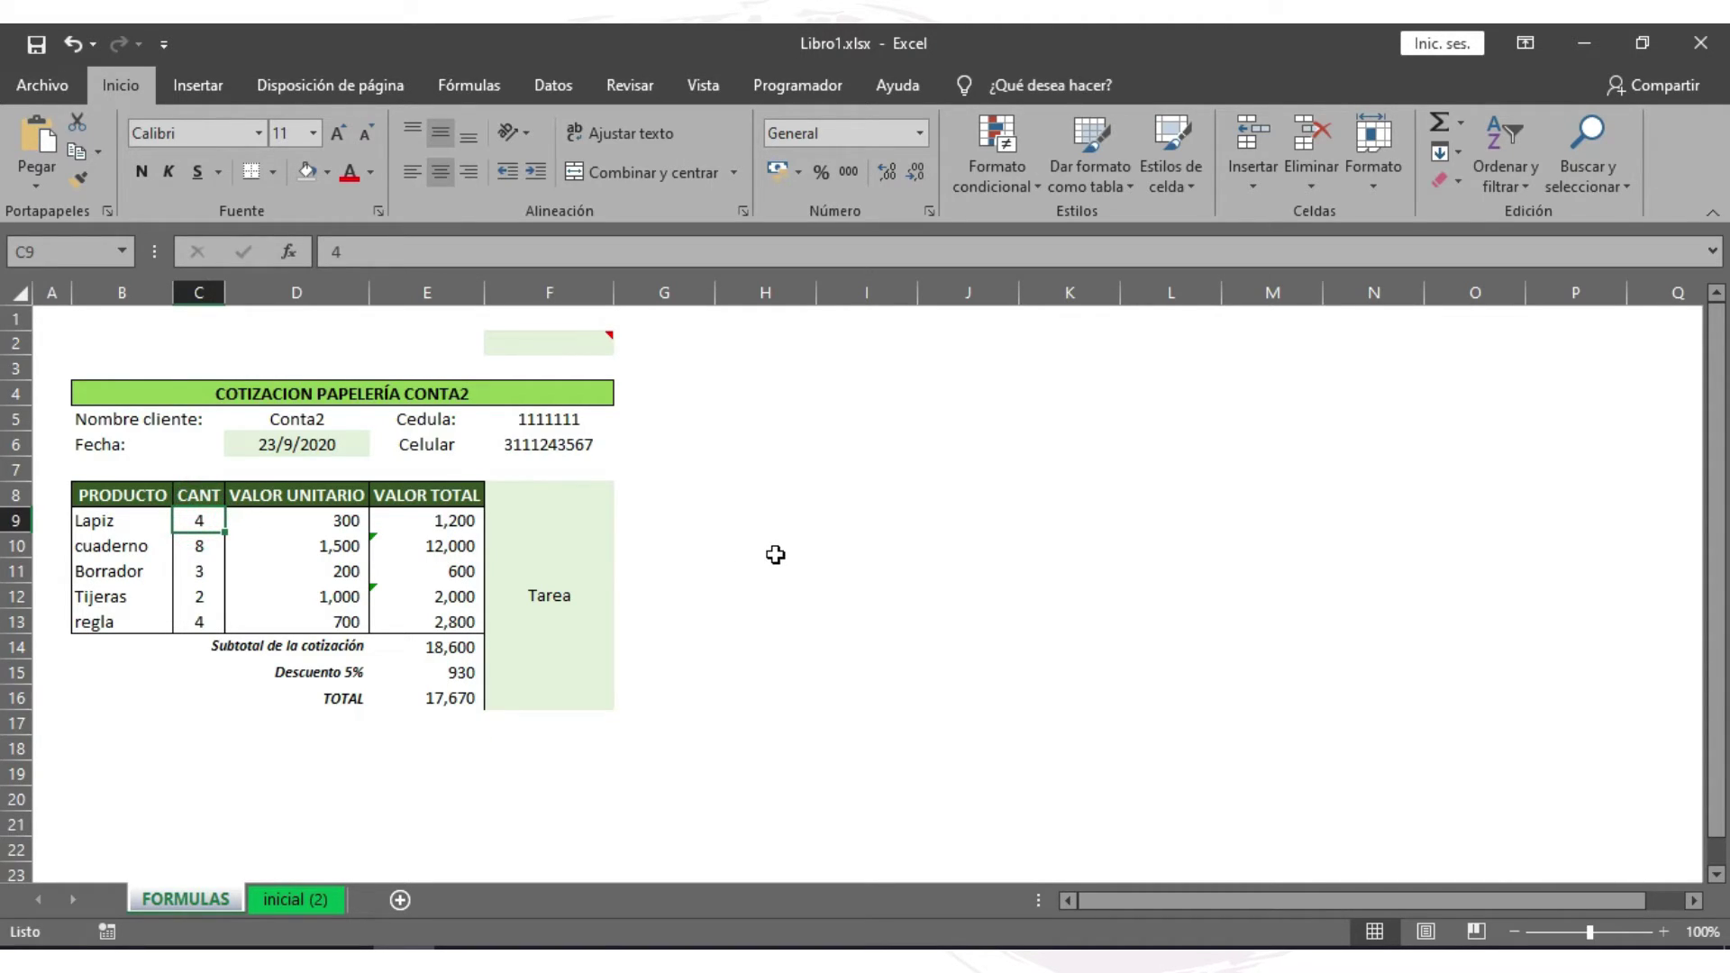
pyautogui.write('2')
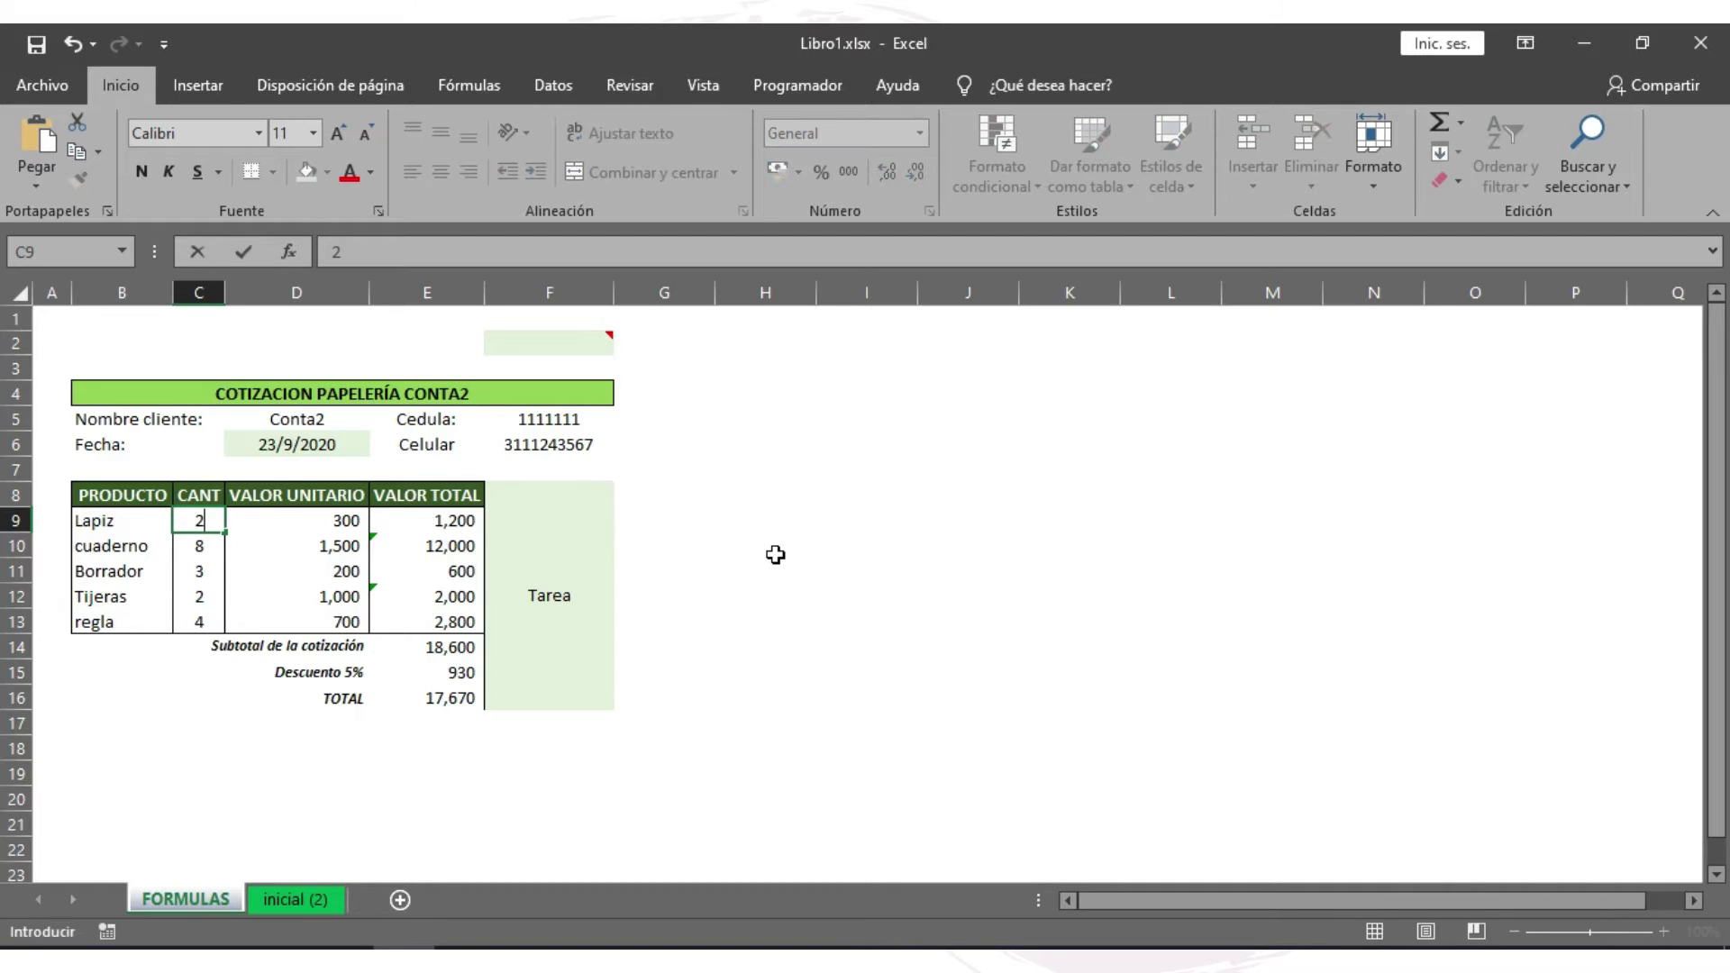
pyautogui.press('Return')
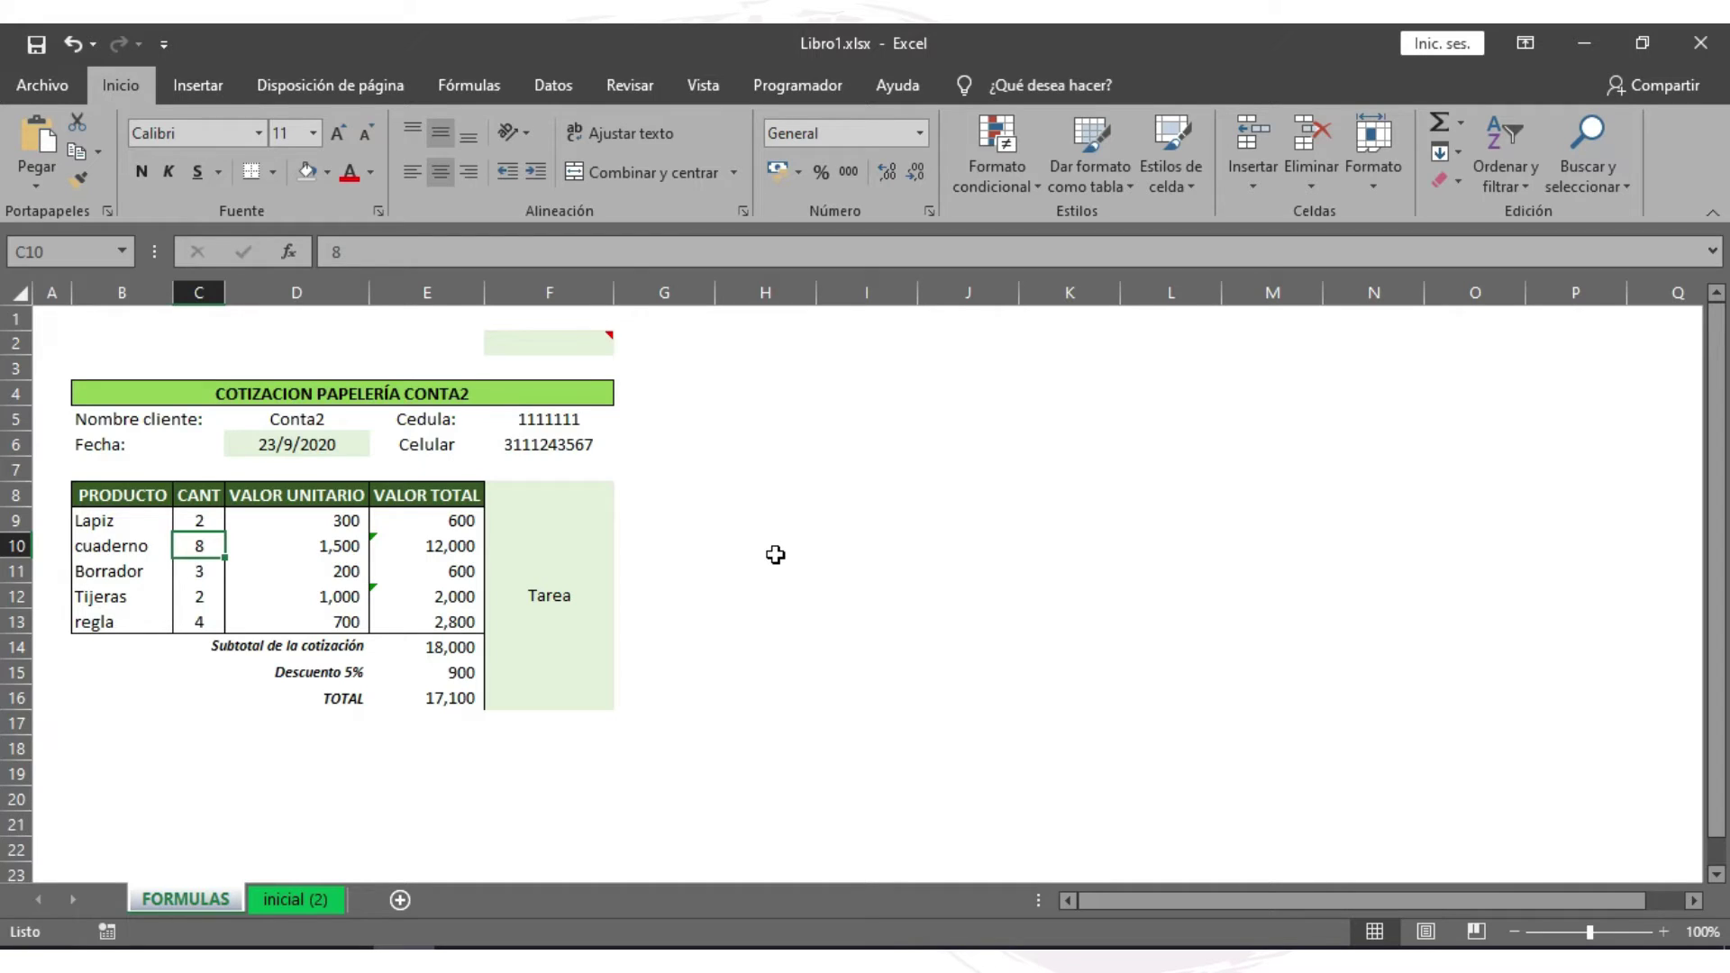
pyautogui.hotkey('ctrl', 'z')
pyautogui.click(559, 701)
# - Unhide the FILTRO sheet and scroll through its NOMBRE, APELLIDO, PROFESIÓN, ESTADO CIVIL table
pyautogui.click(548, 748)
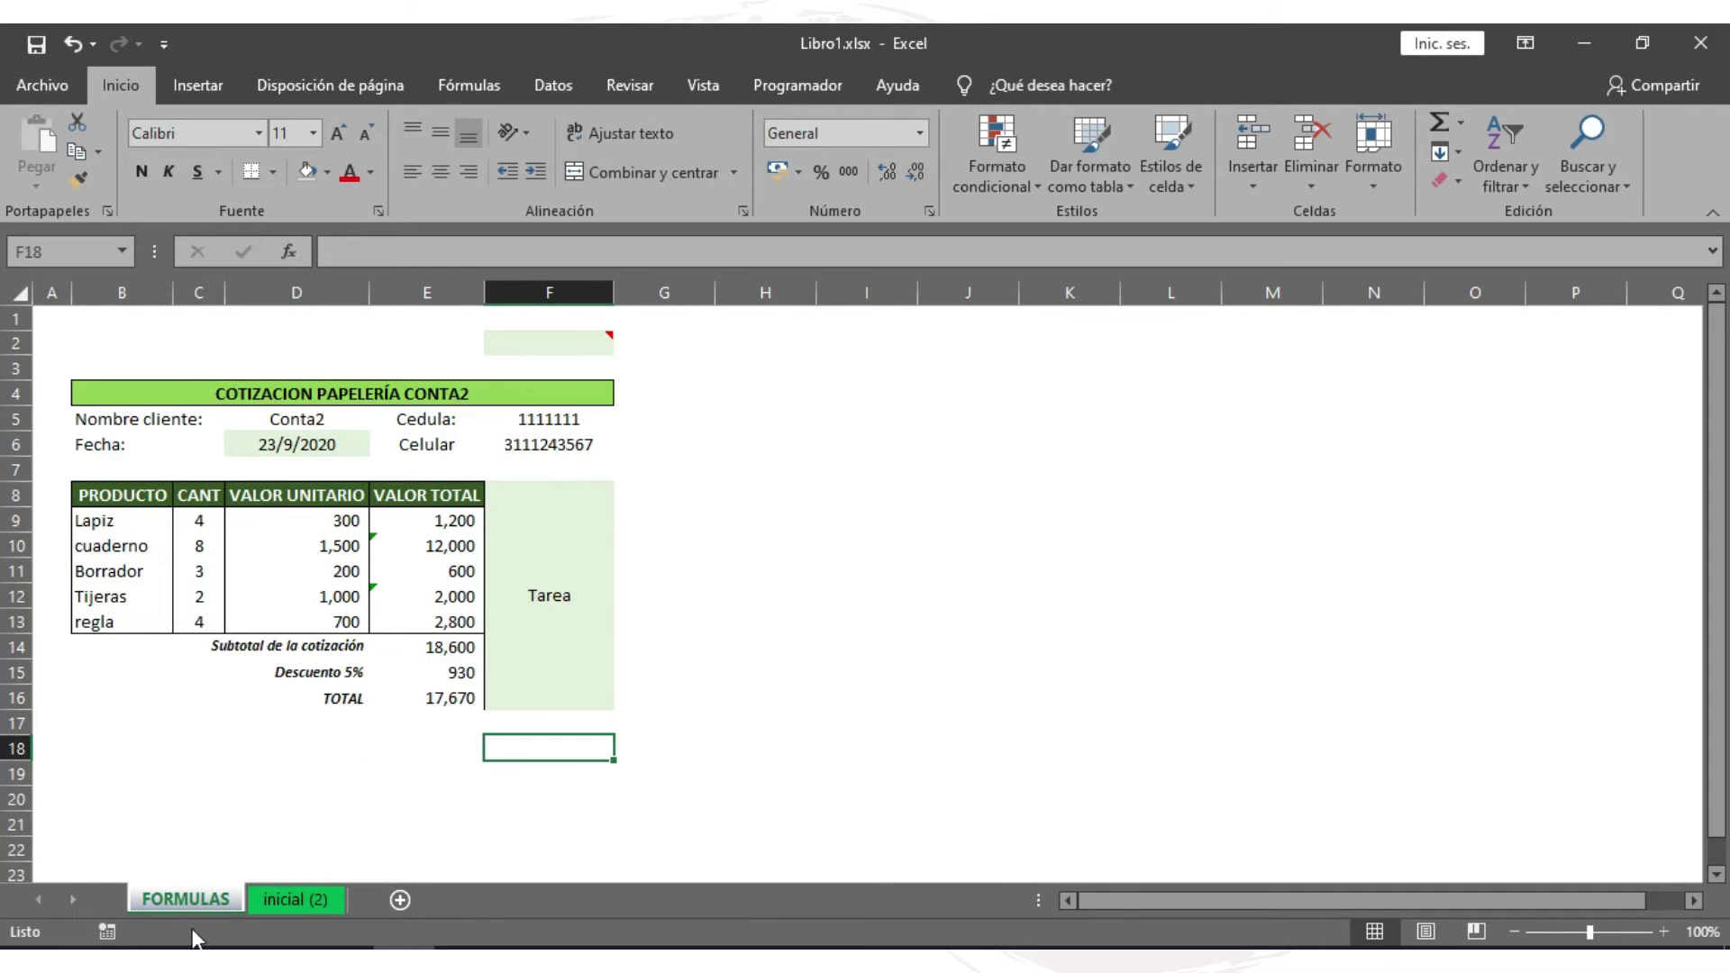
pyautogui.rightClick(185, 901)
pyautogui.click(270, 856)
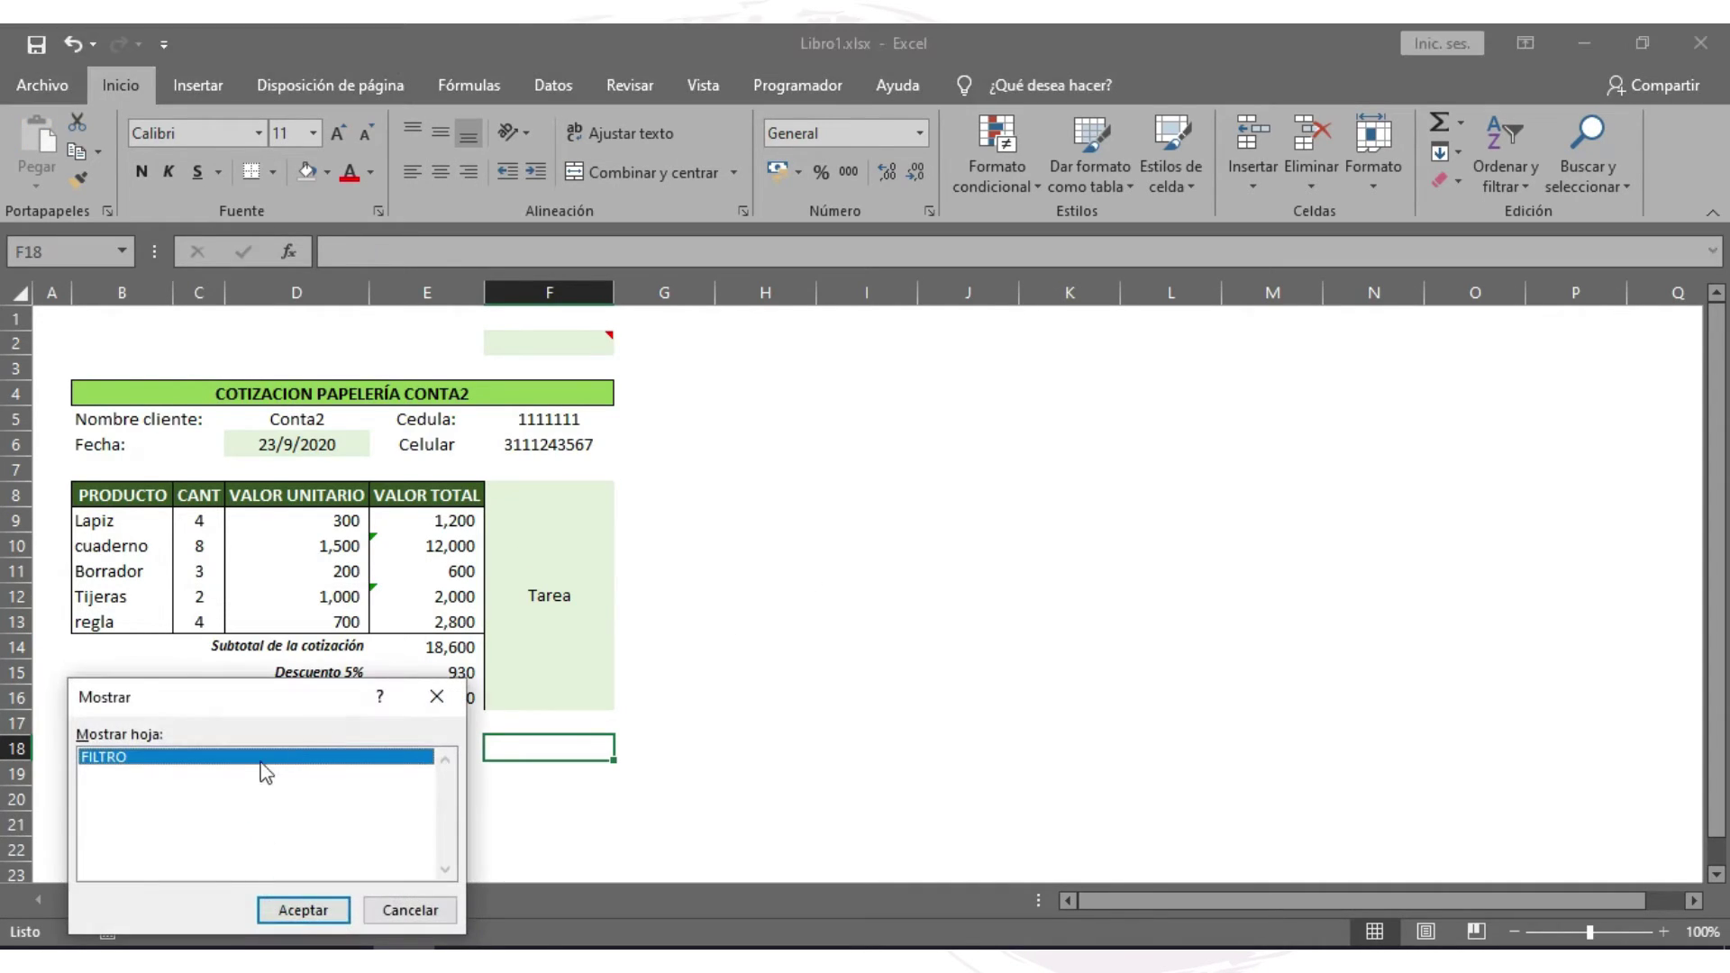
pyautogui.click(302, 910)
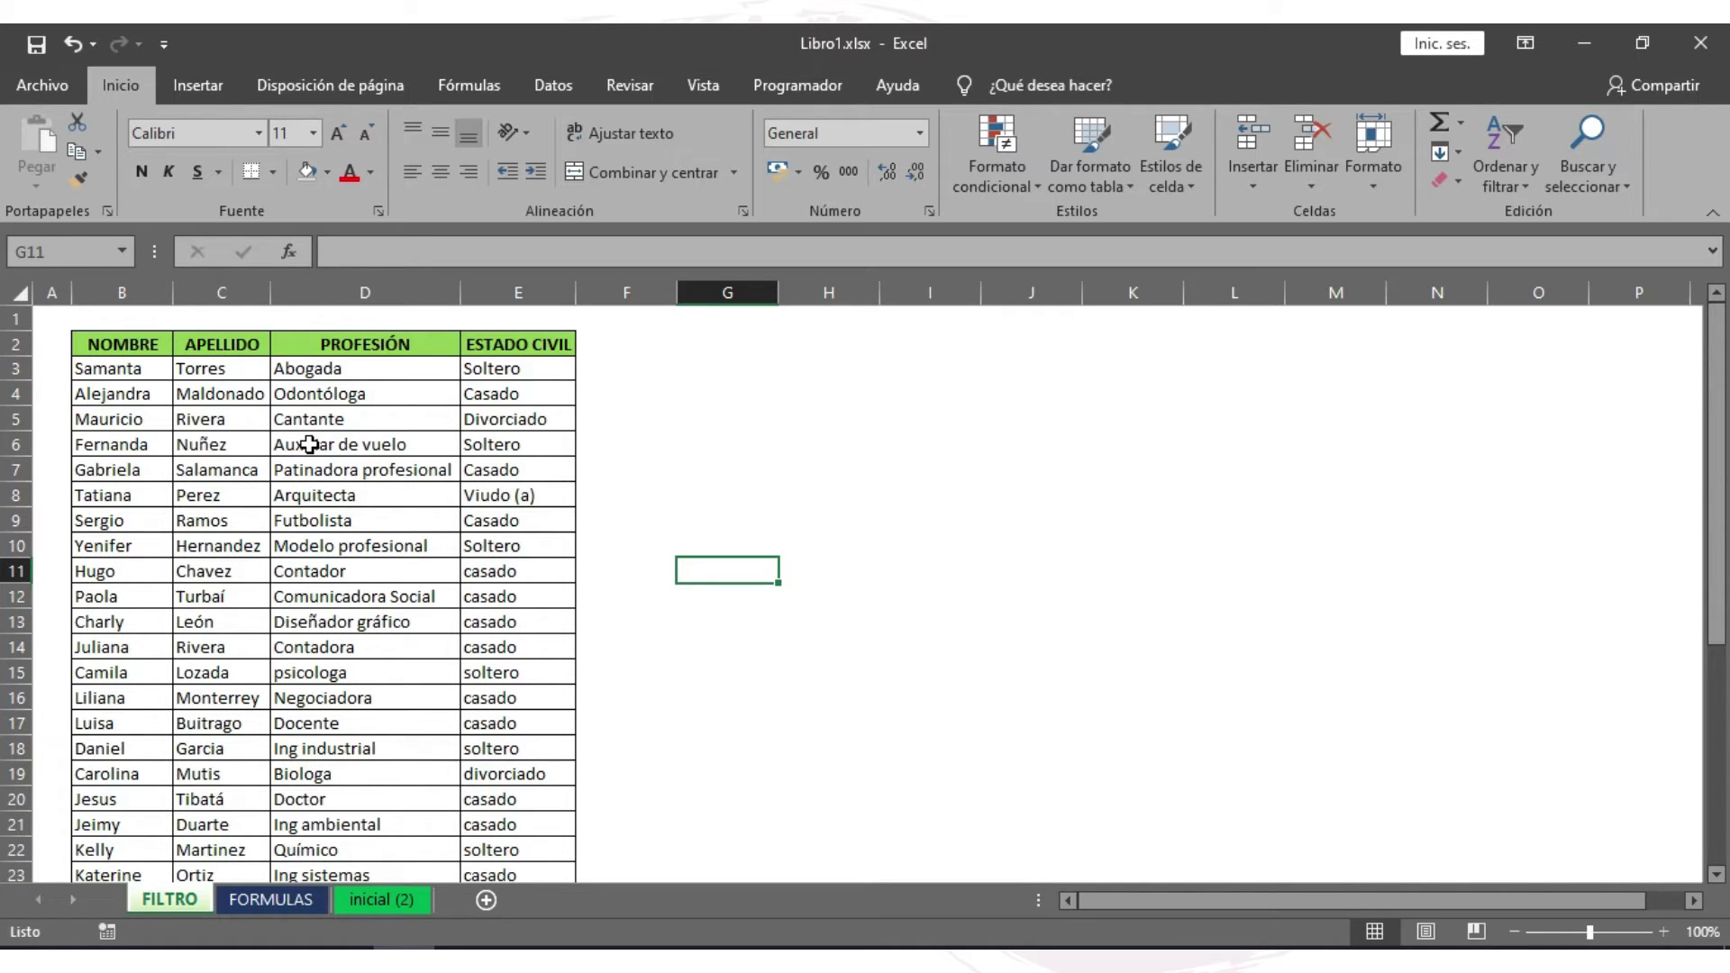
pyautogui.scroll(-3, 385, 433)
pyautogui.scroll(-2, 385, 433)
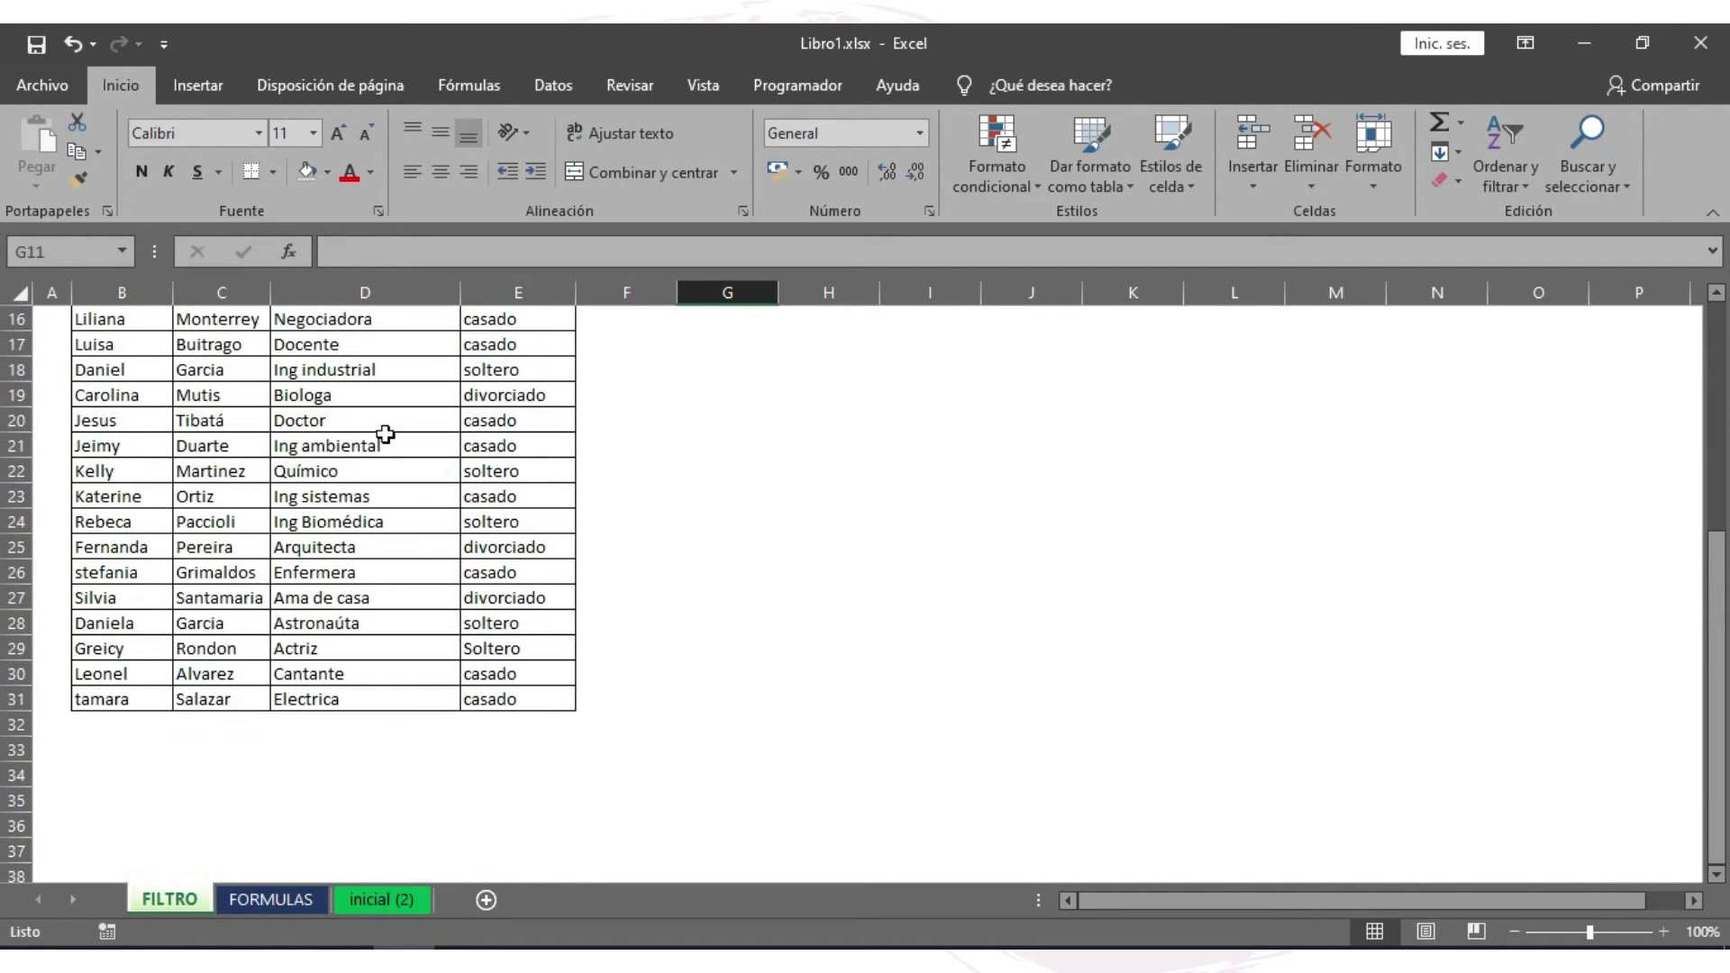
pyautogui.scroll(5, 384, 433)
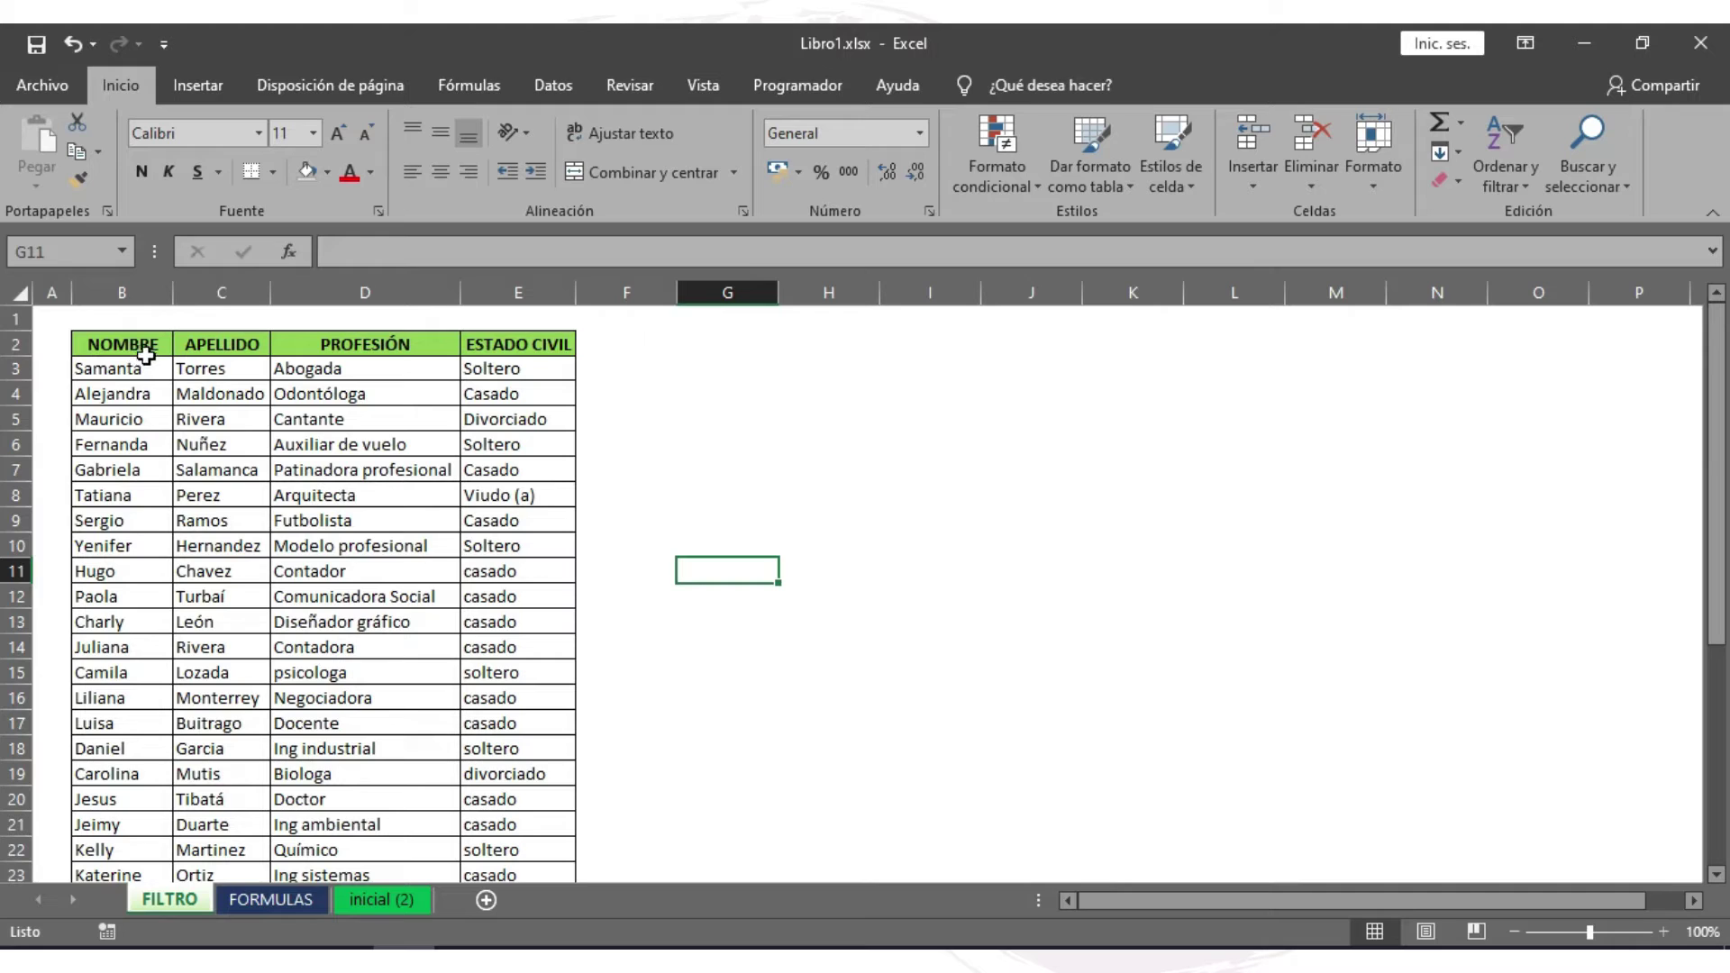
# - Select B2:E31 from the NOMBRE header to the last record, by dragging then by keyboard extension
pyautogui.moveTo(115, 344); pyautogui.dragTo(568, 850)
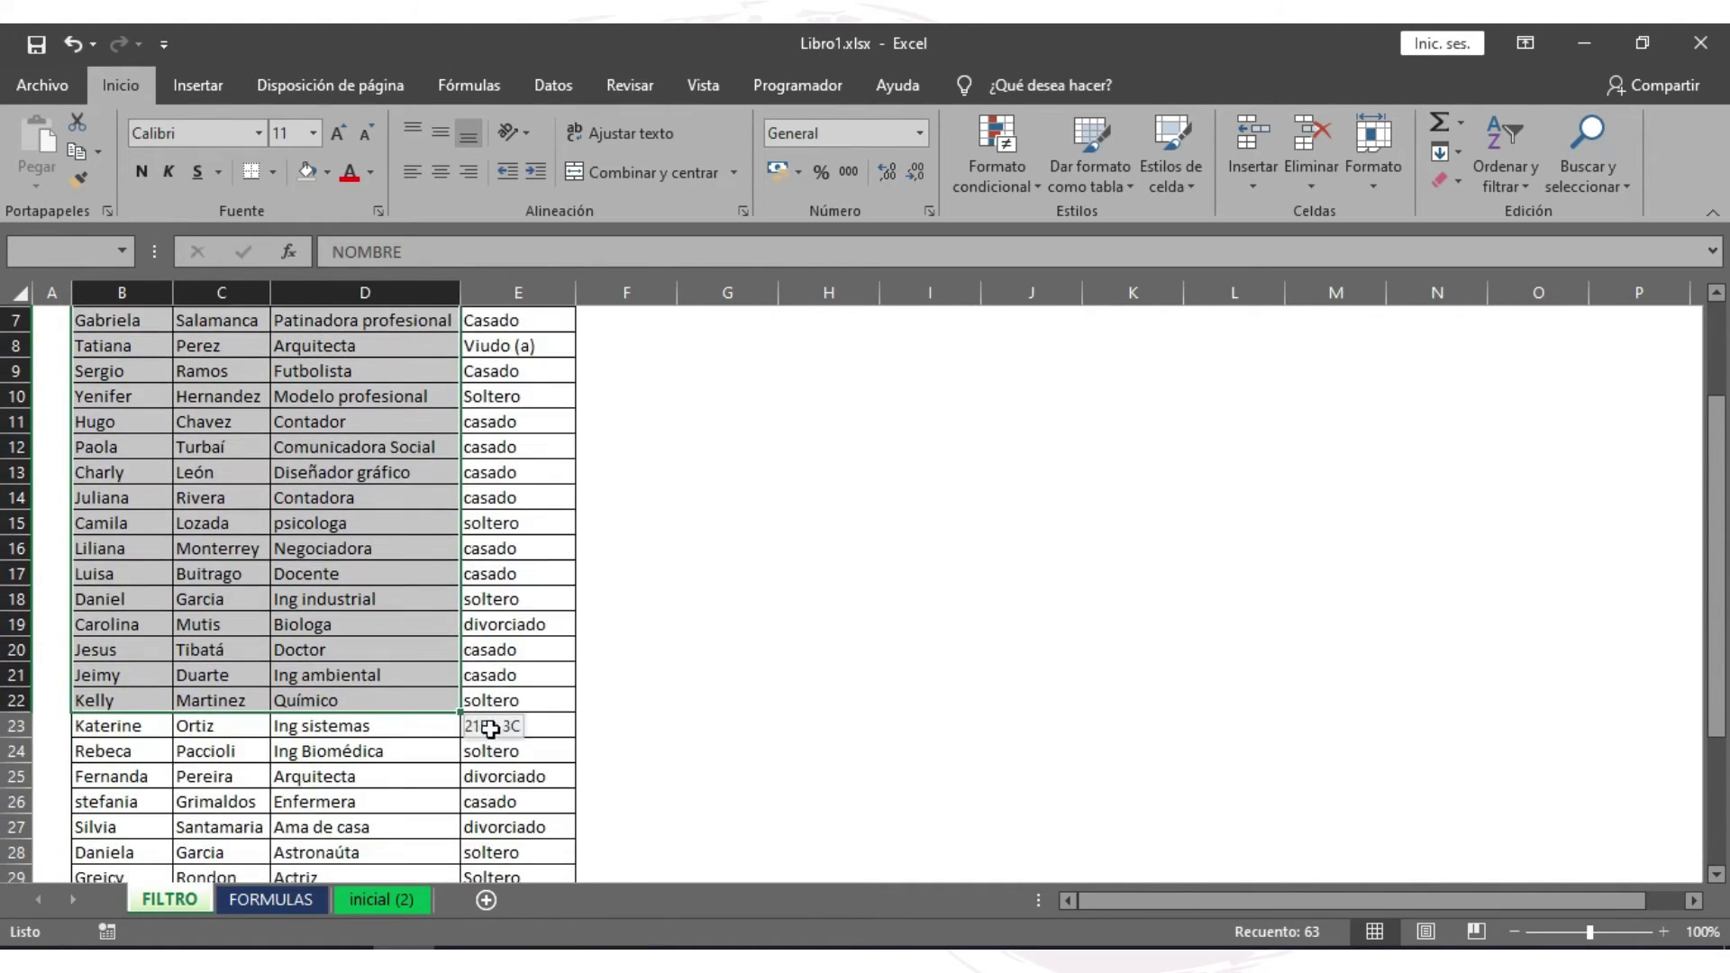
pyautogui.moveTo(567, 850); pyautogui.dragTo(533, 707)
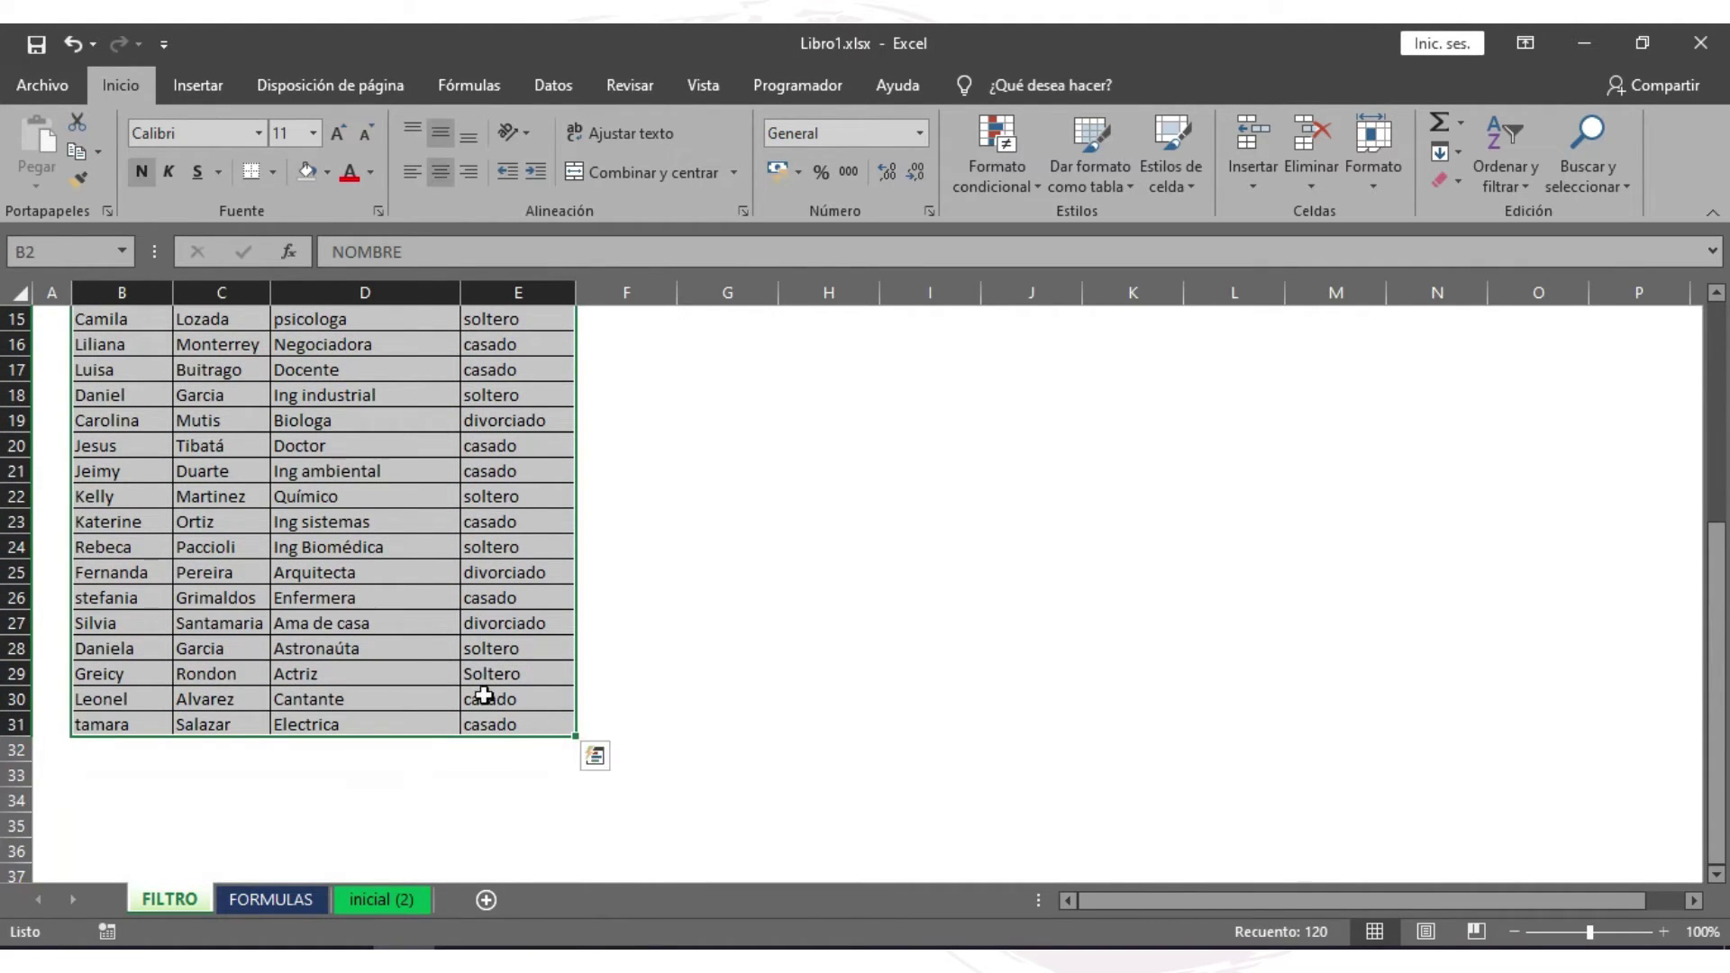
pyautogui.scroll(5, 159, 418)
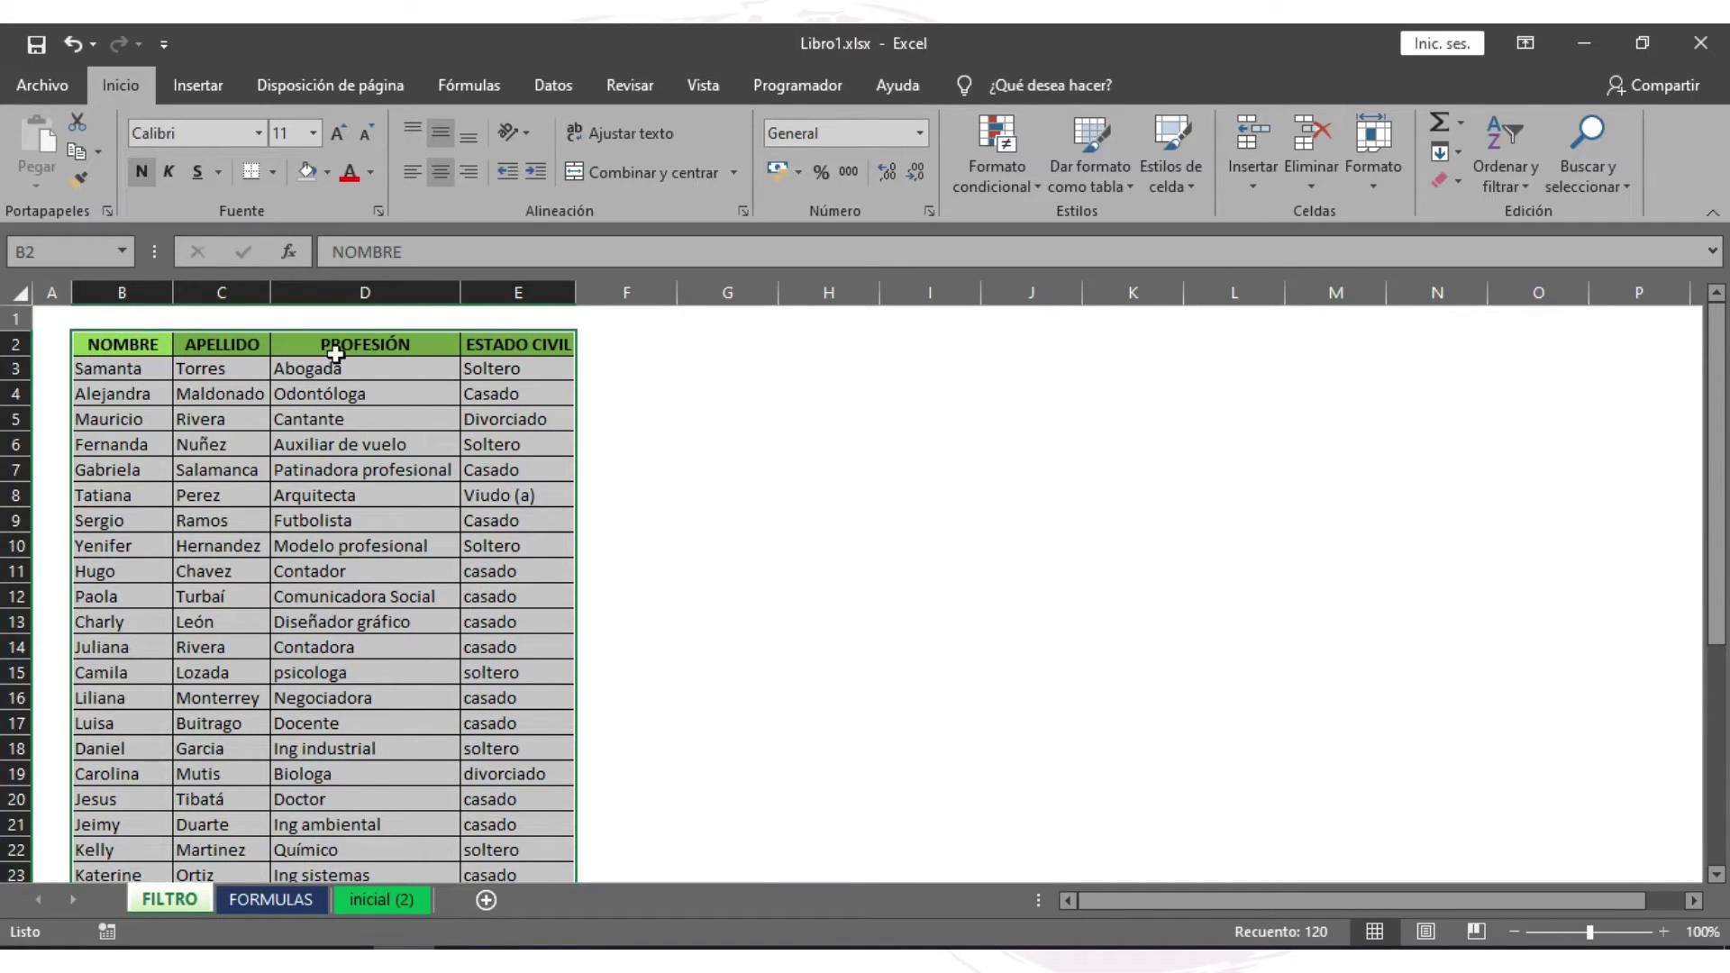
pyautogui.click(126, 347)
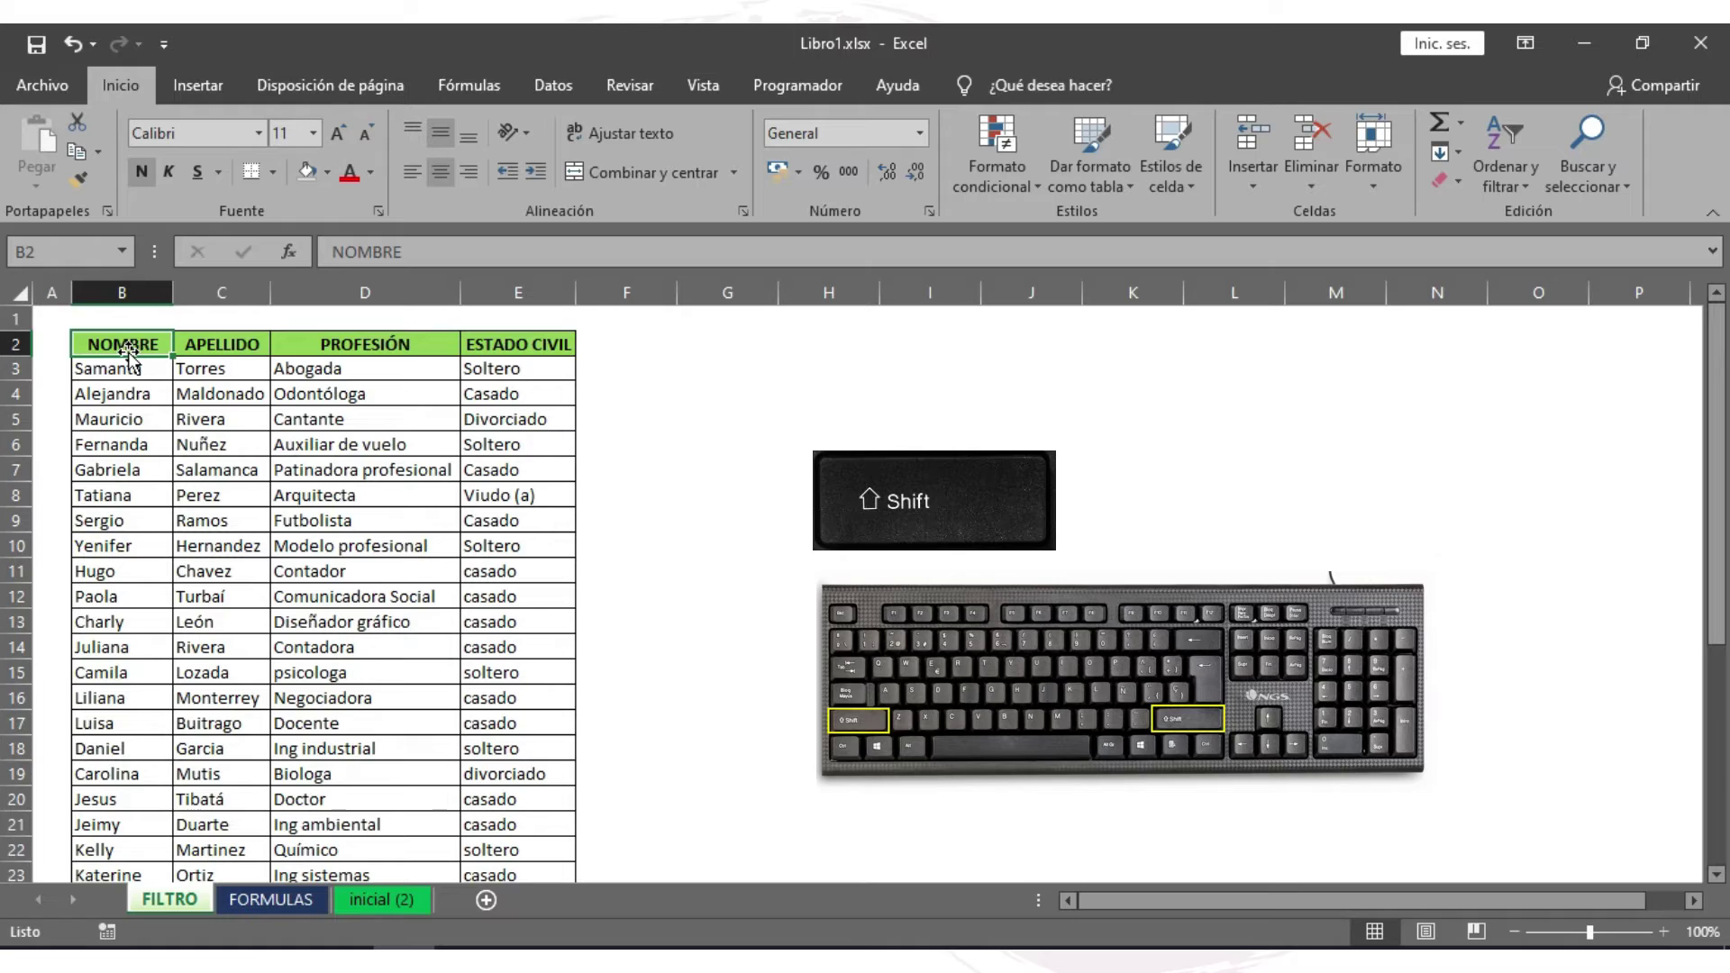
pyautogui.hotkey('shift', 'Right')
pyautogui.hotkey('shift', 'Right')
pyautogui.hotkey('shift', 'Right')
pyautogui.hotkey('shift', 'Down')
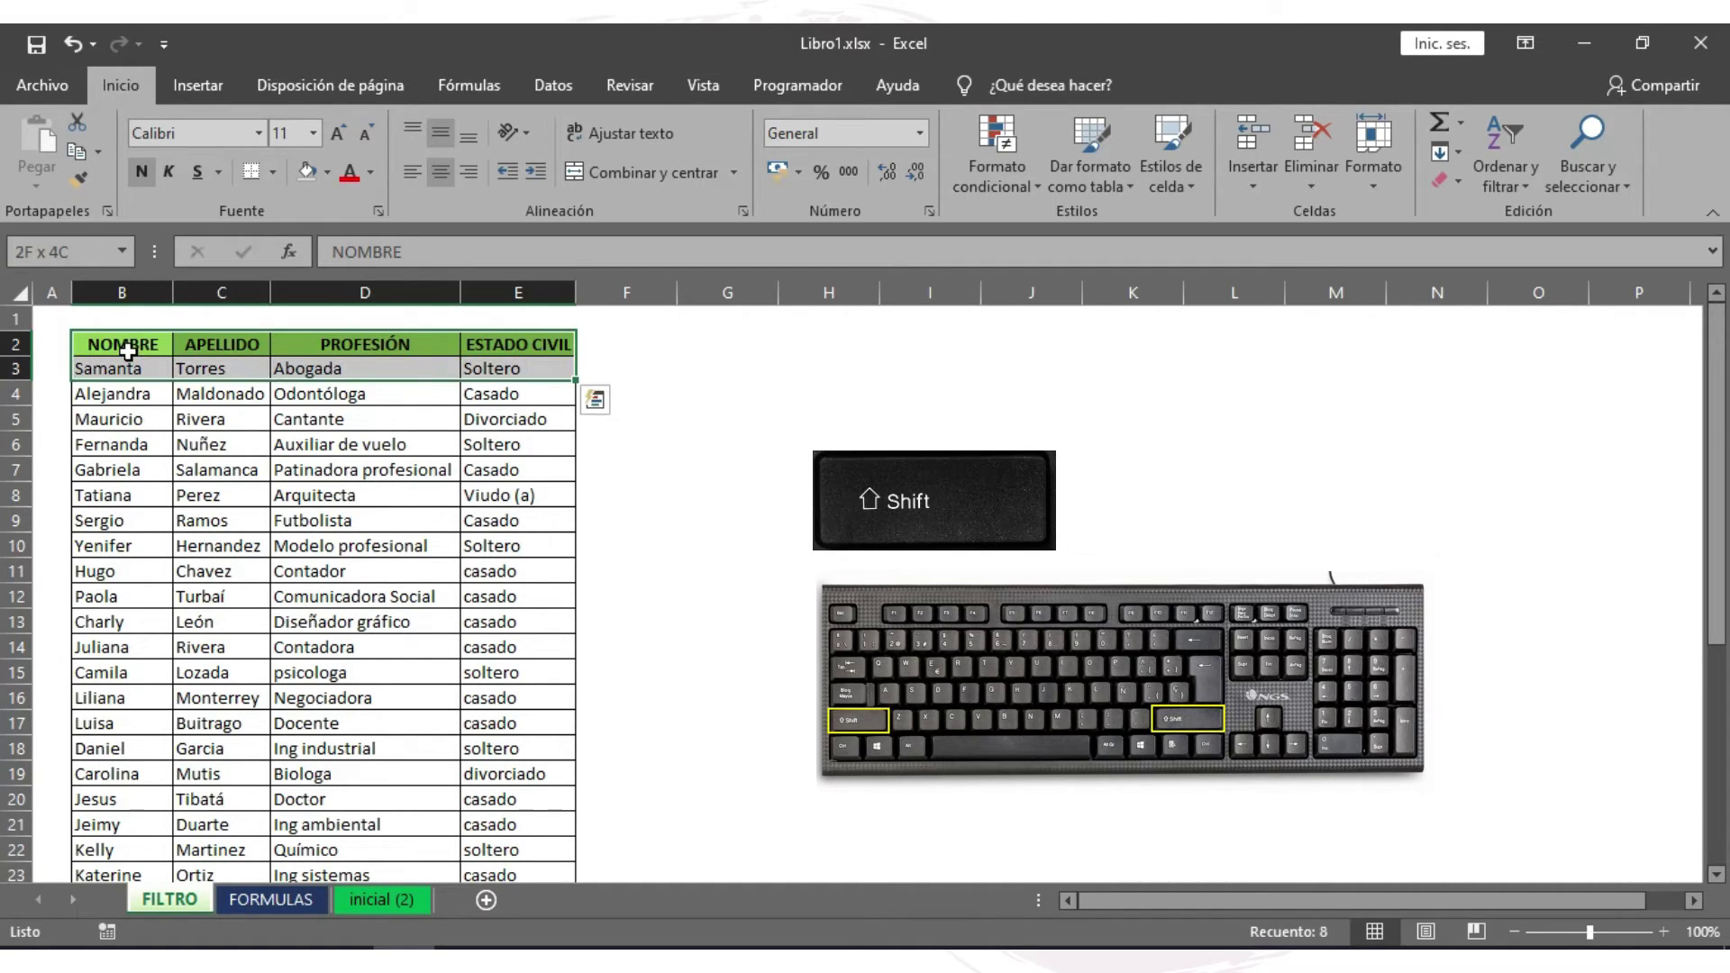
pyautogui.hotkey('shift', 'Down')
pyautogui.hotkey('shift', 'Down')
pyautogui.hotkey('shift', 'Down')
pyautogui.hotkey('shift', 'Down')
pyautogui.hotkey('shift', 'Down')
pyautogui.hotkey('shift', 'Down')
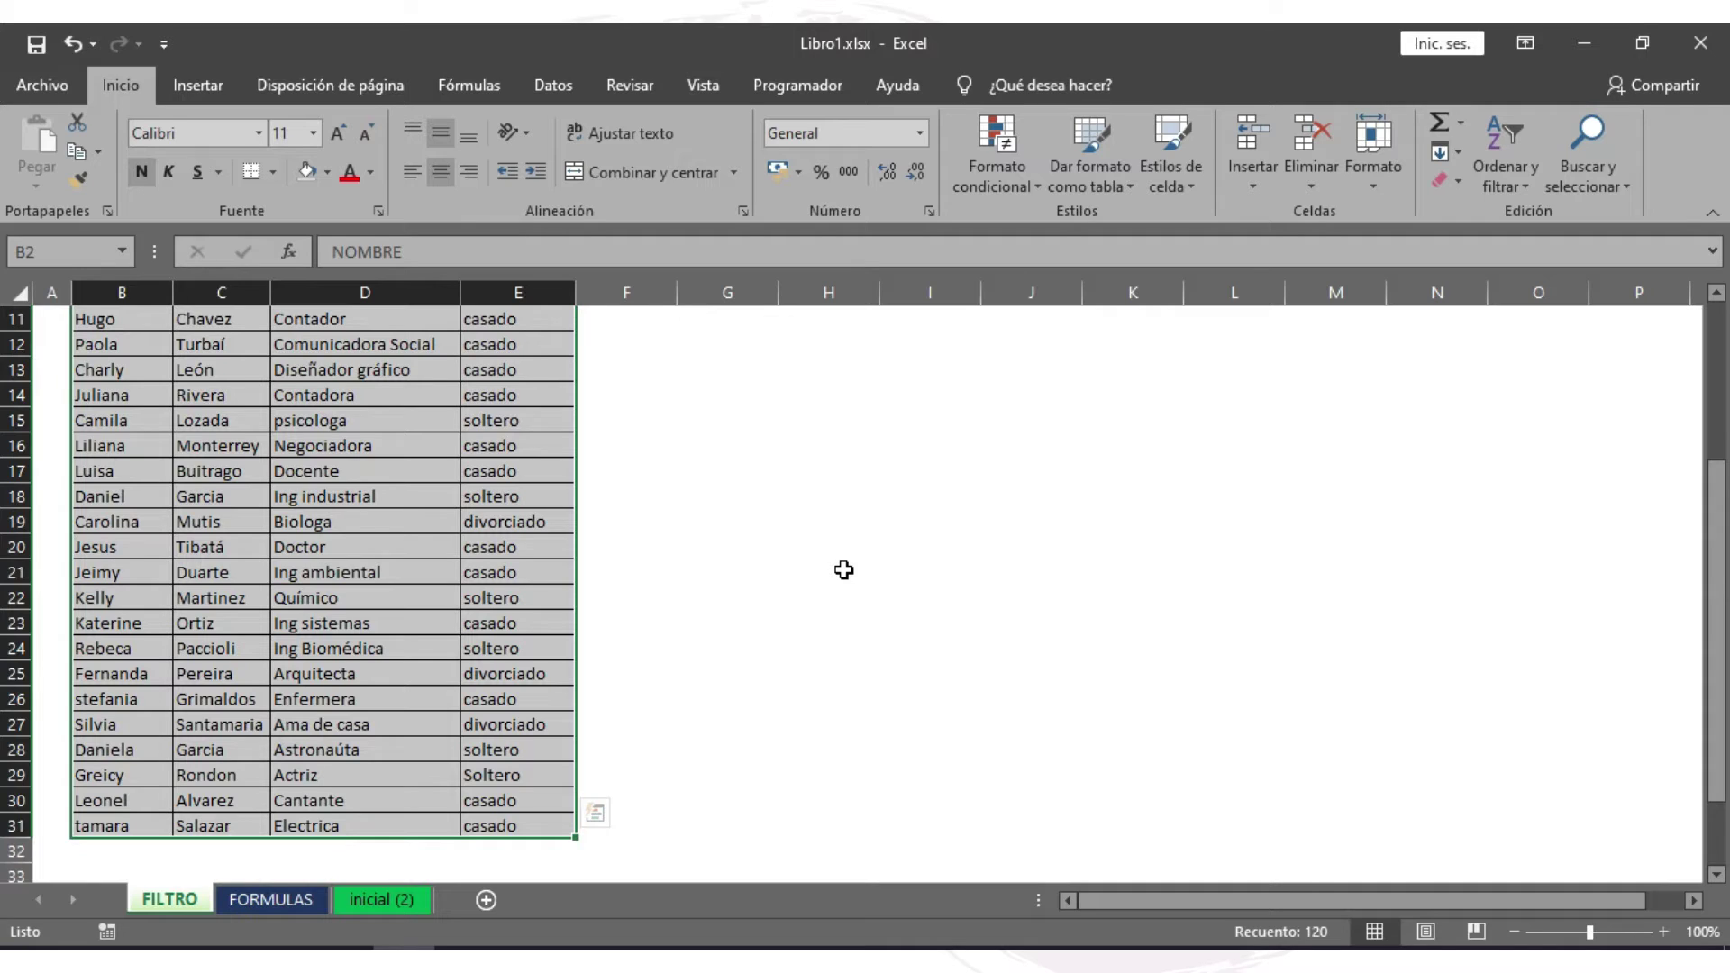
pyautogui.scroll(4, 536, 651)
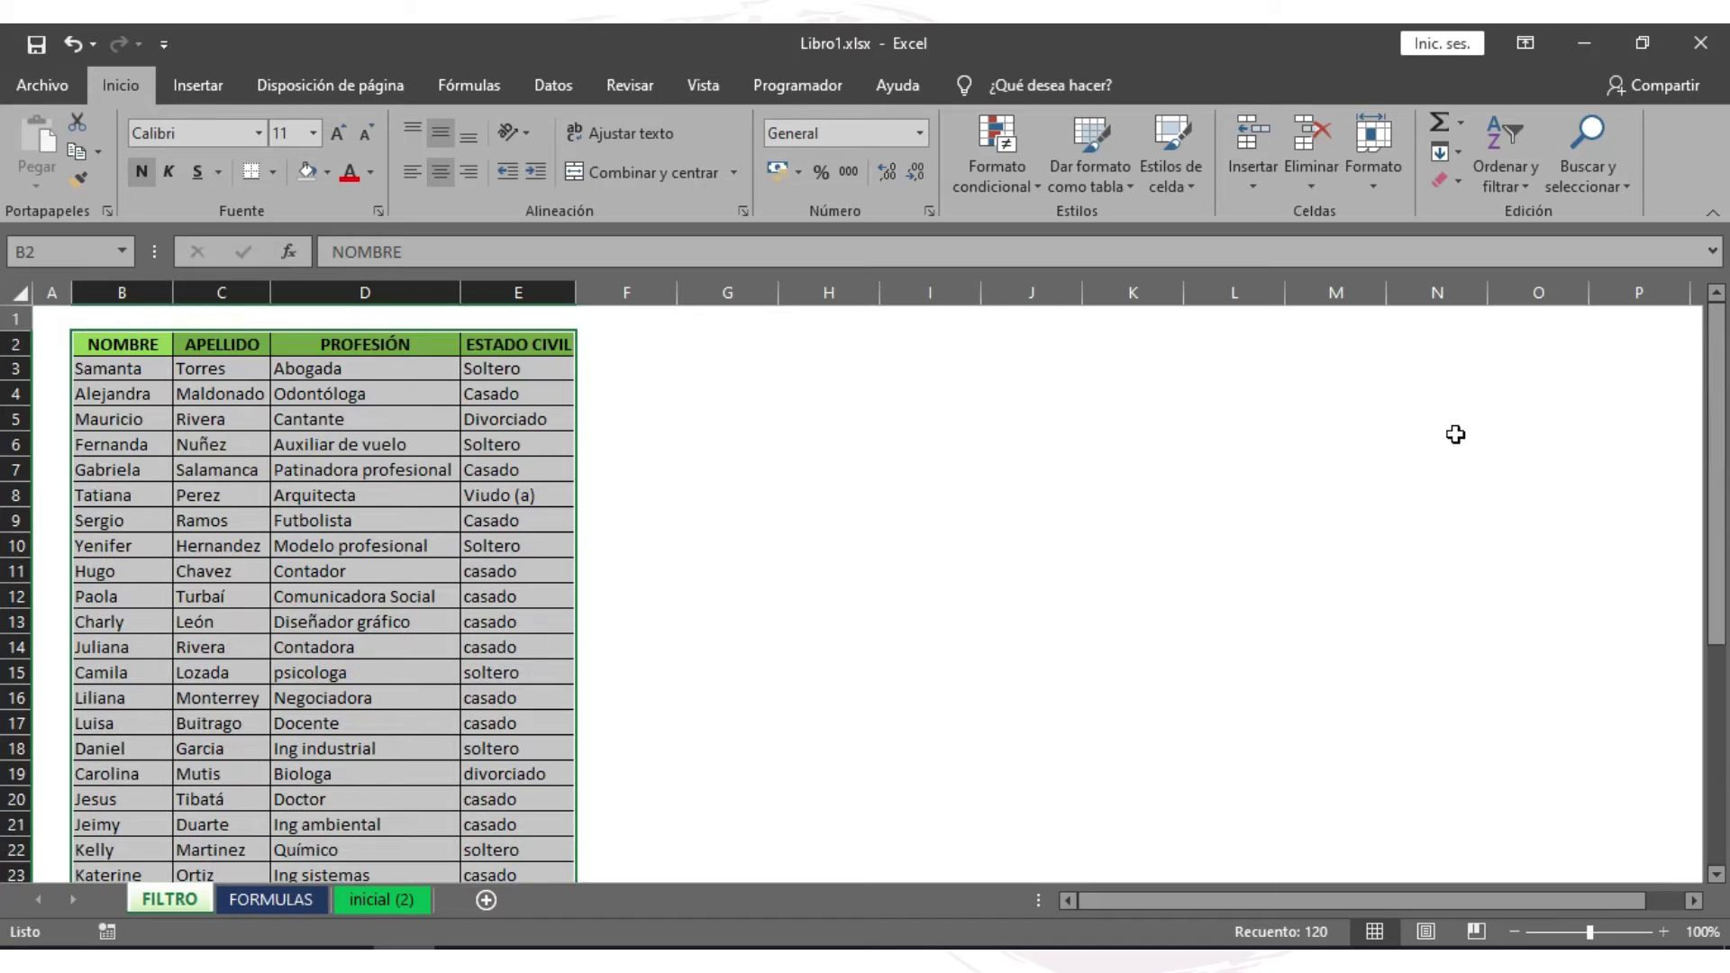
# - Turn on filters for the FILTRO table headers from Ordenar y filtrar
pyautogui.click(1499, 181)
pyautogui.click(1568, 318)
pyautogui.click(626, 520)
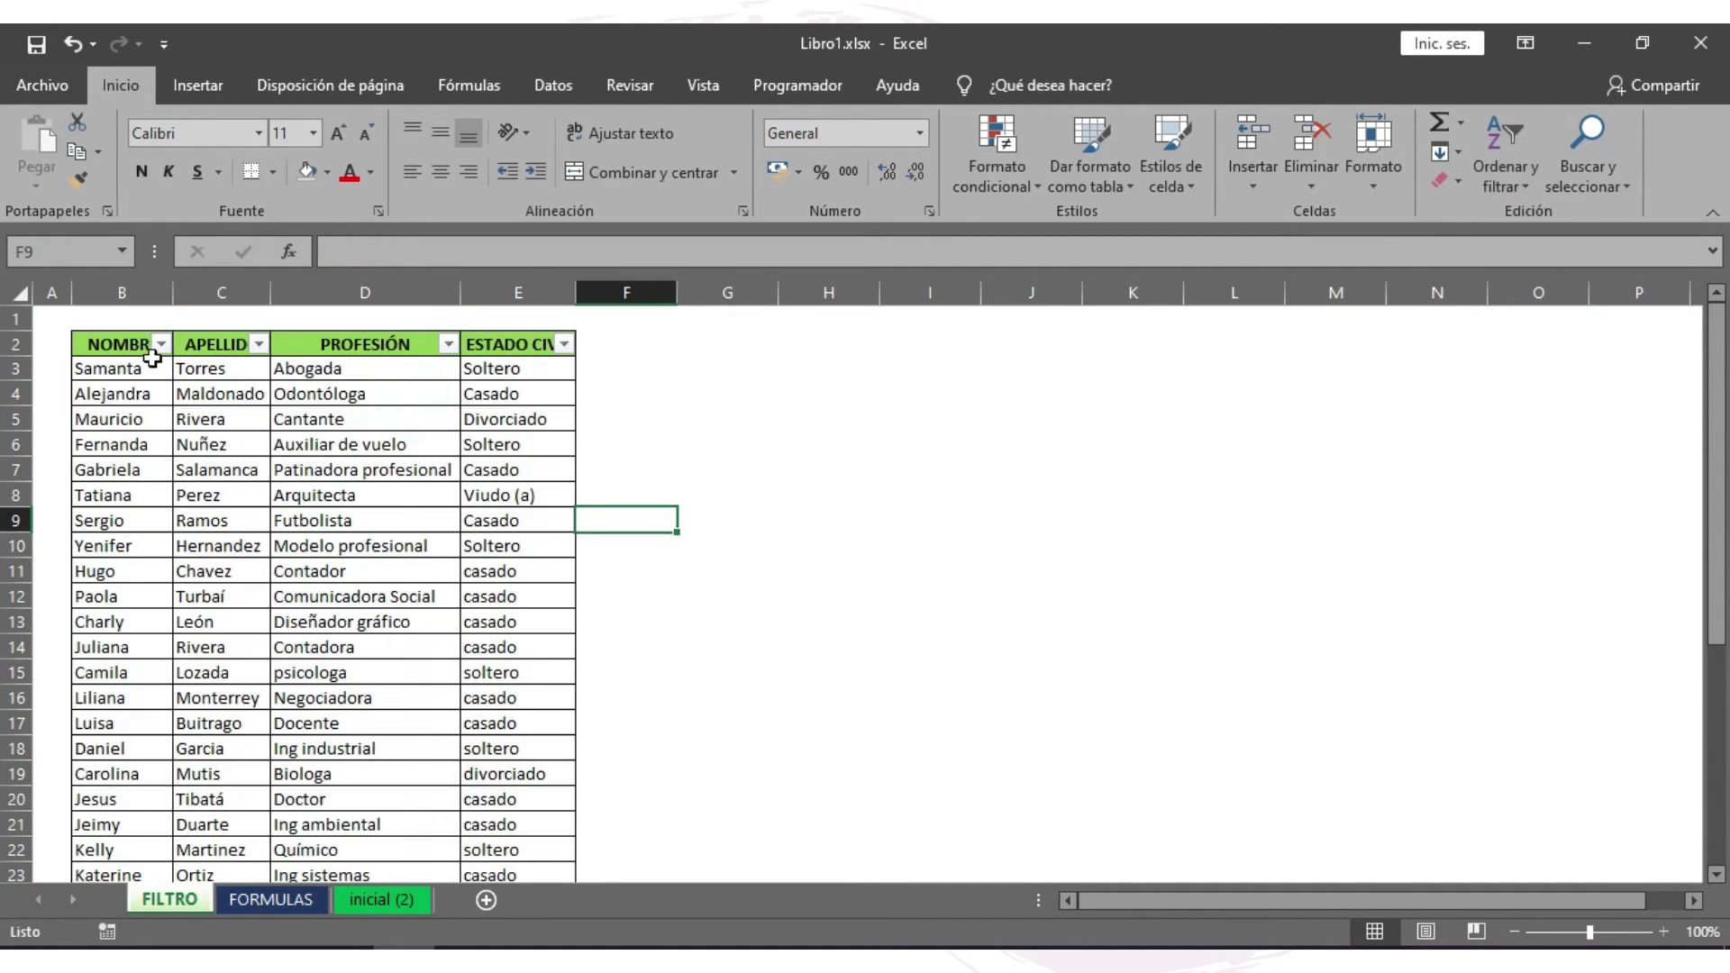
# - Filter the ESTADO CIVIL column to show only Soltero rows
pyautogui.click(162, 343)
pyautogui.click(258, 344)
pyautogui.click(258, 343)
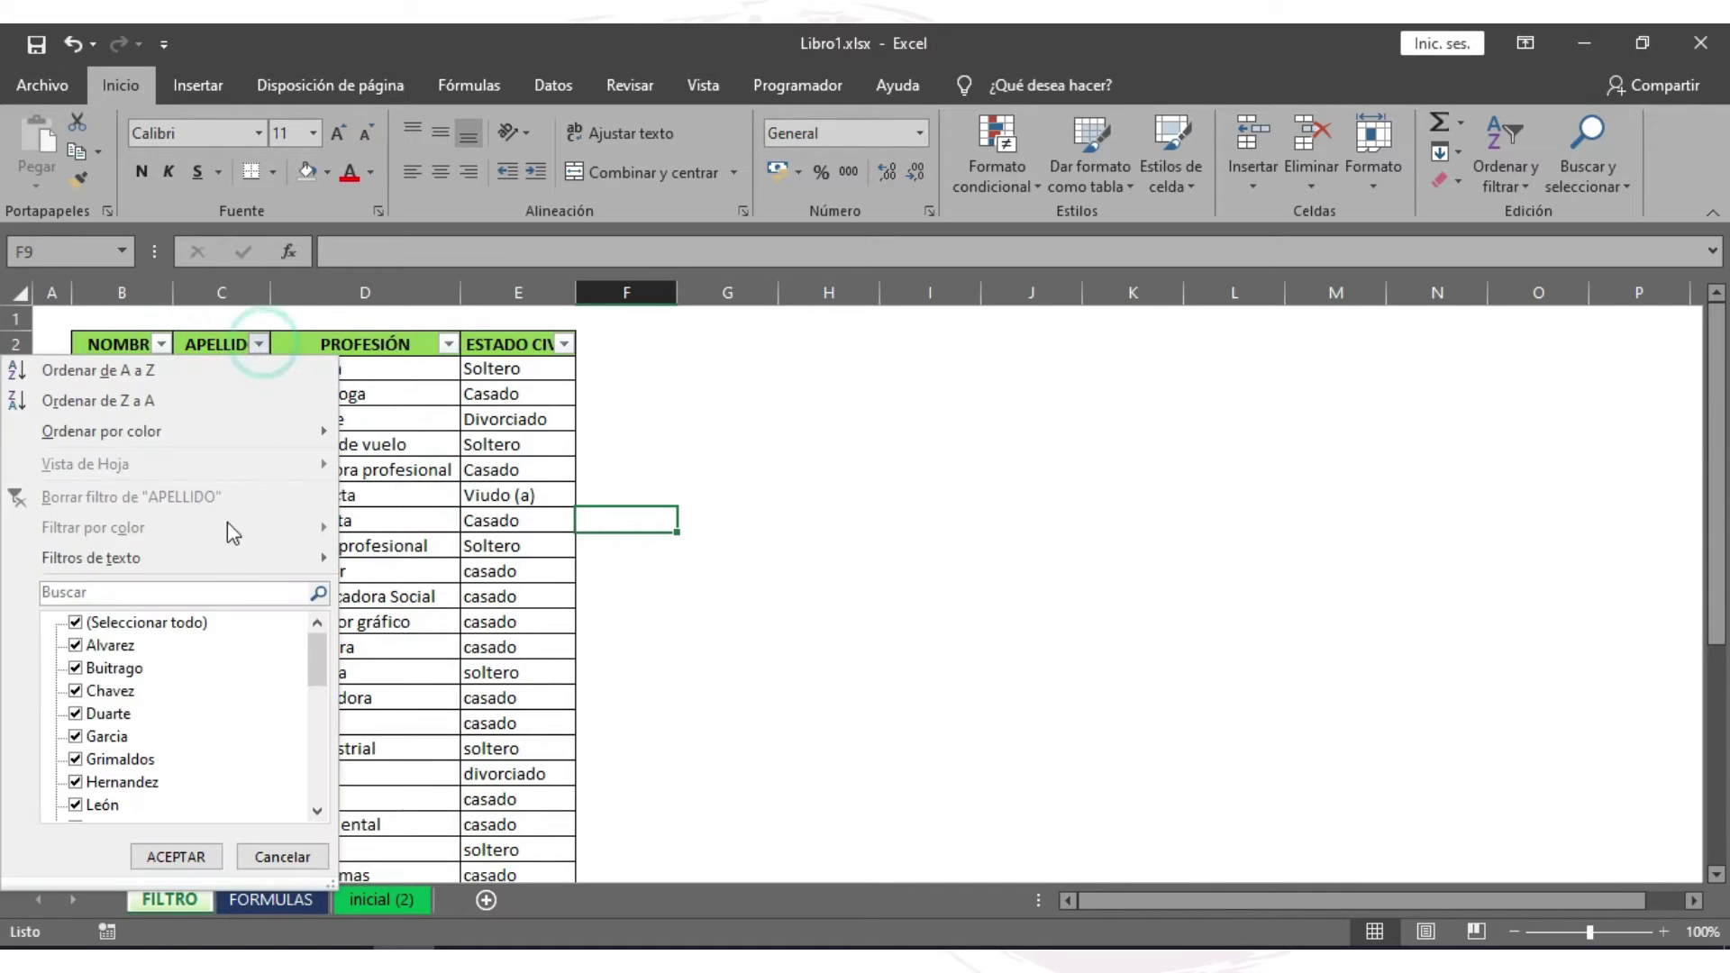
pyautogui.scroll(-4, 216, 649)
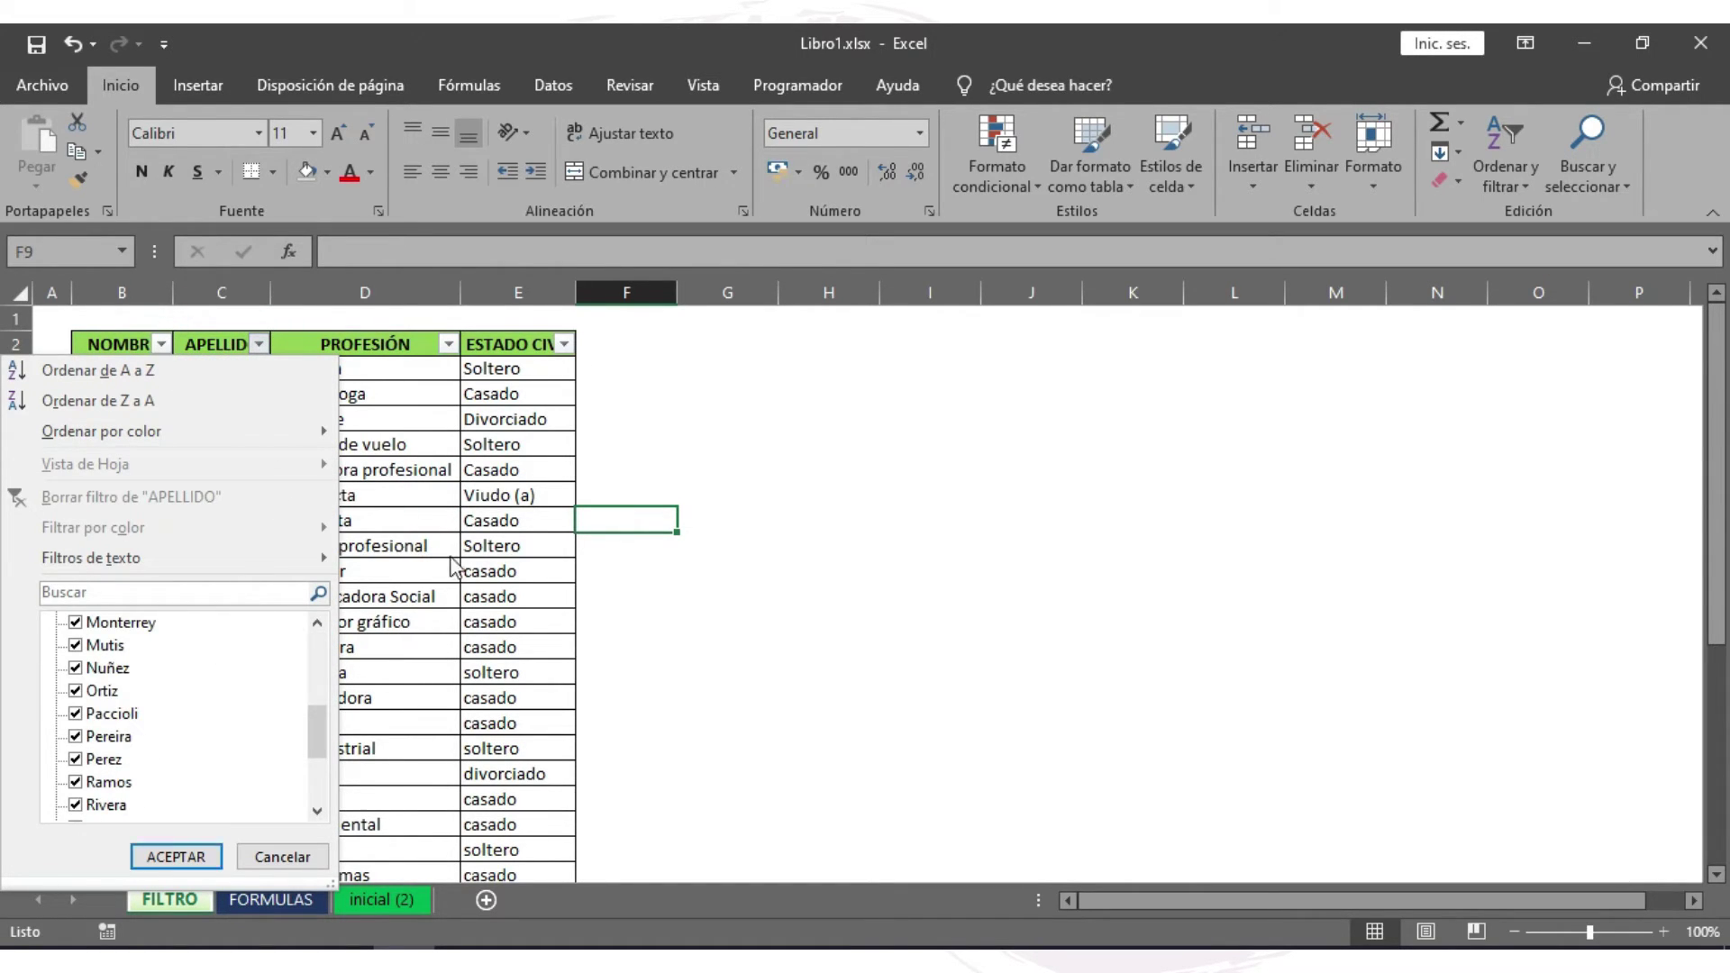
pyautogui.click(176, 856)
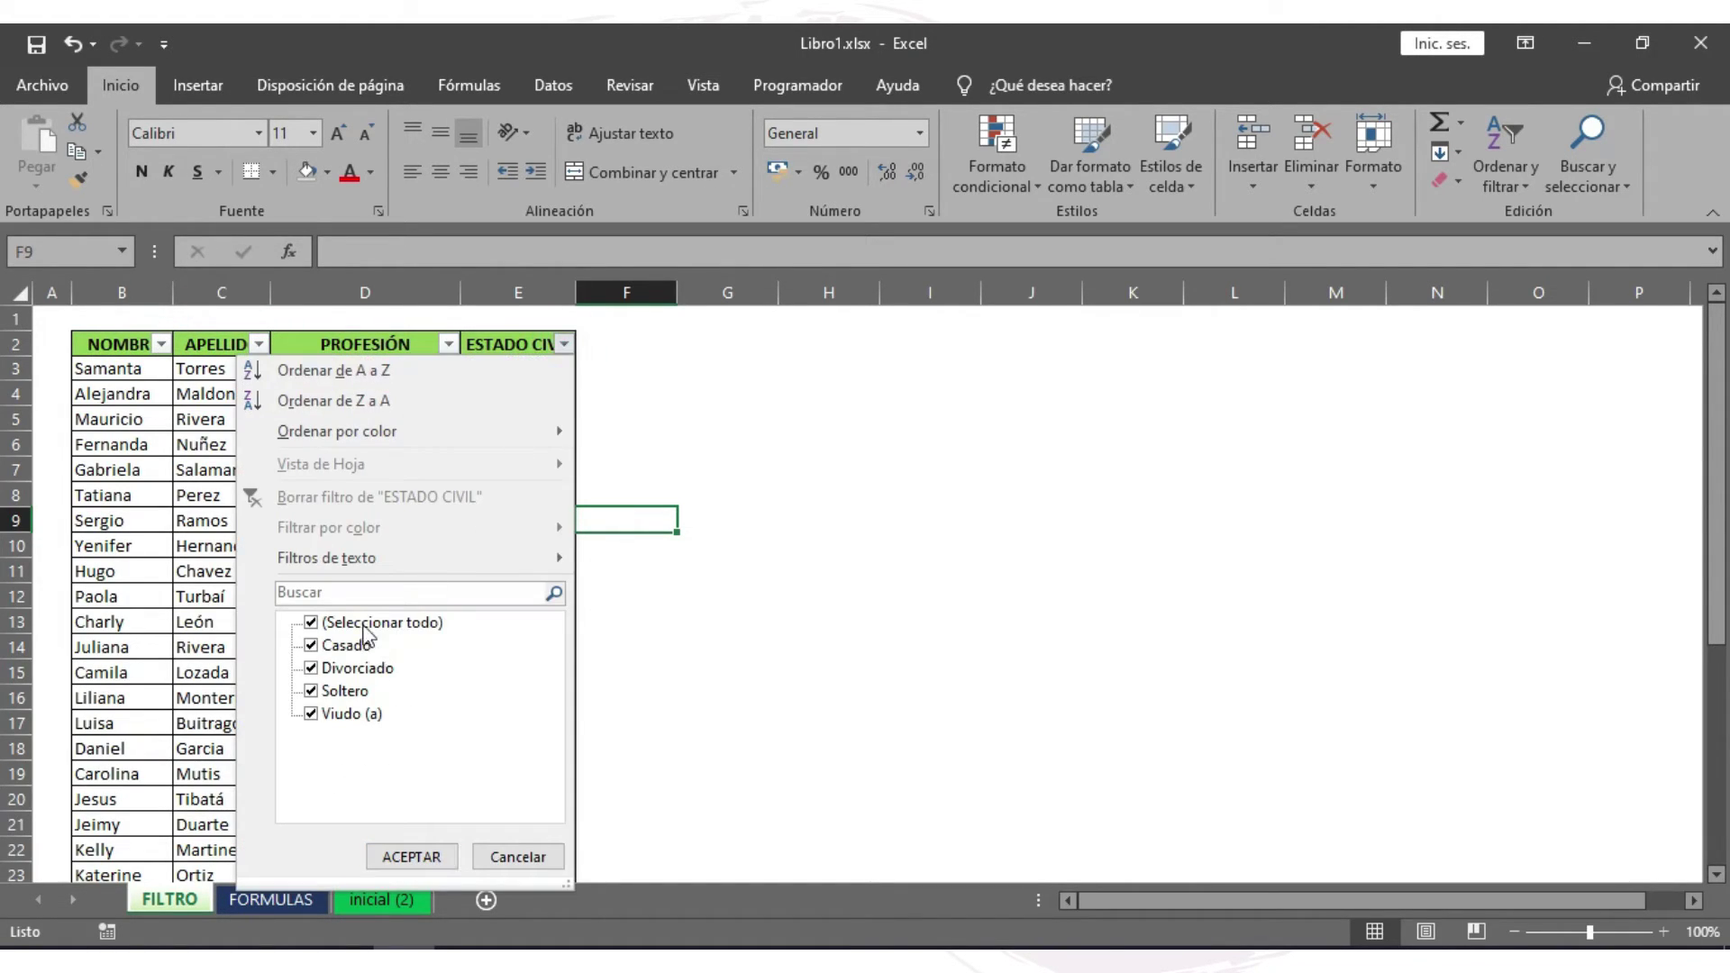
pyautogui.click(369, 623)
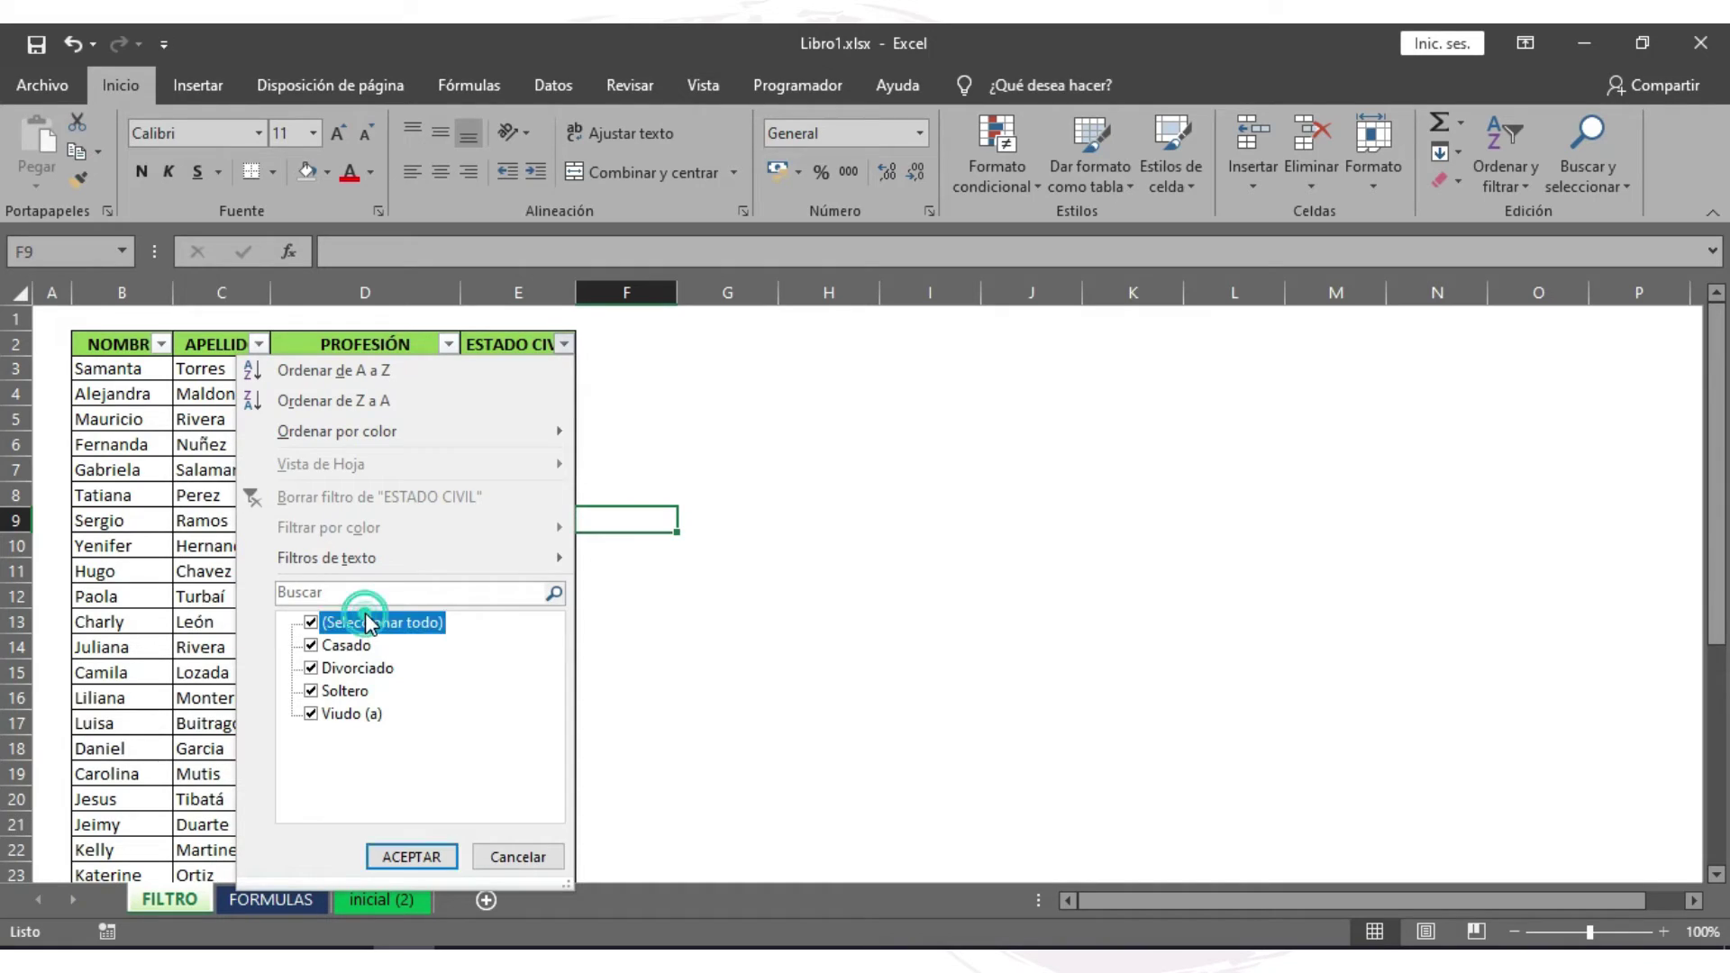
pyautogui.click(314, 691)
pyautogui.click(412, 855)
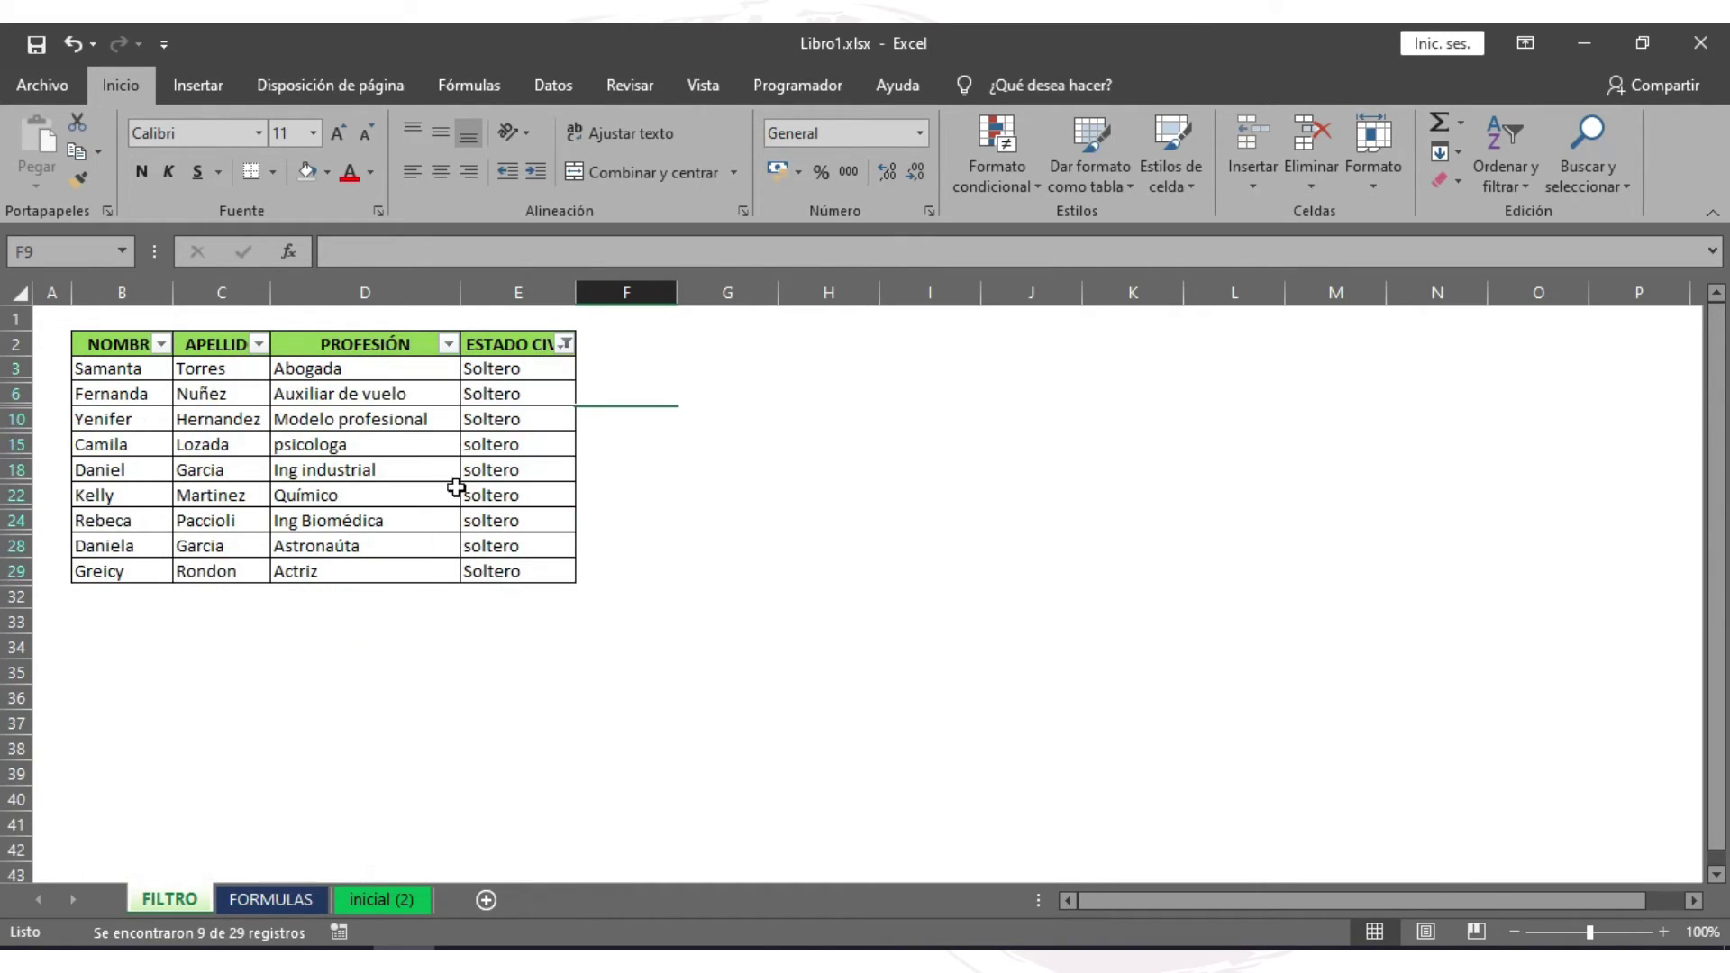
# - Clear the Soltero filter so all records show again, and select cell E3
pyautogui.moveTo(520, 371); pyautogui.dragTo(123, 560)
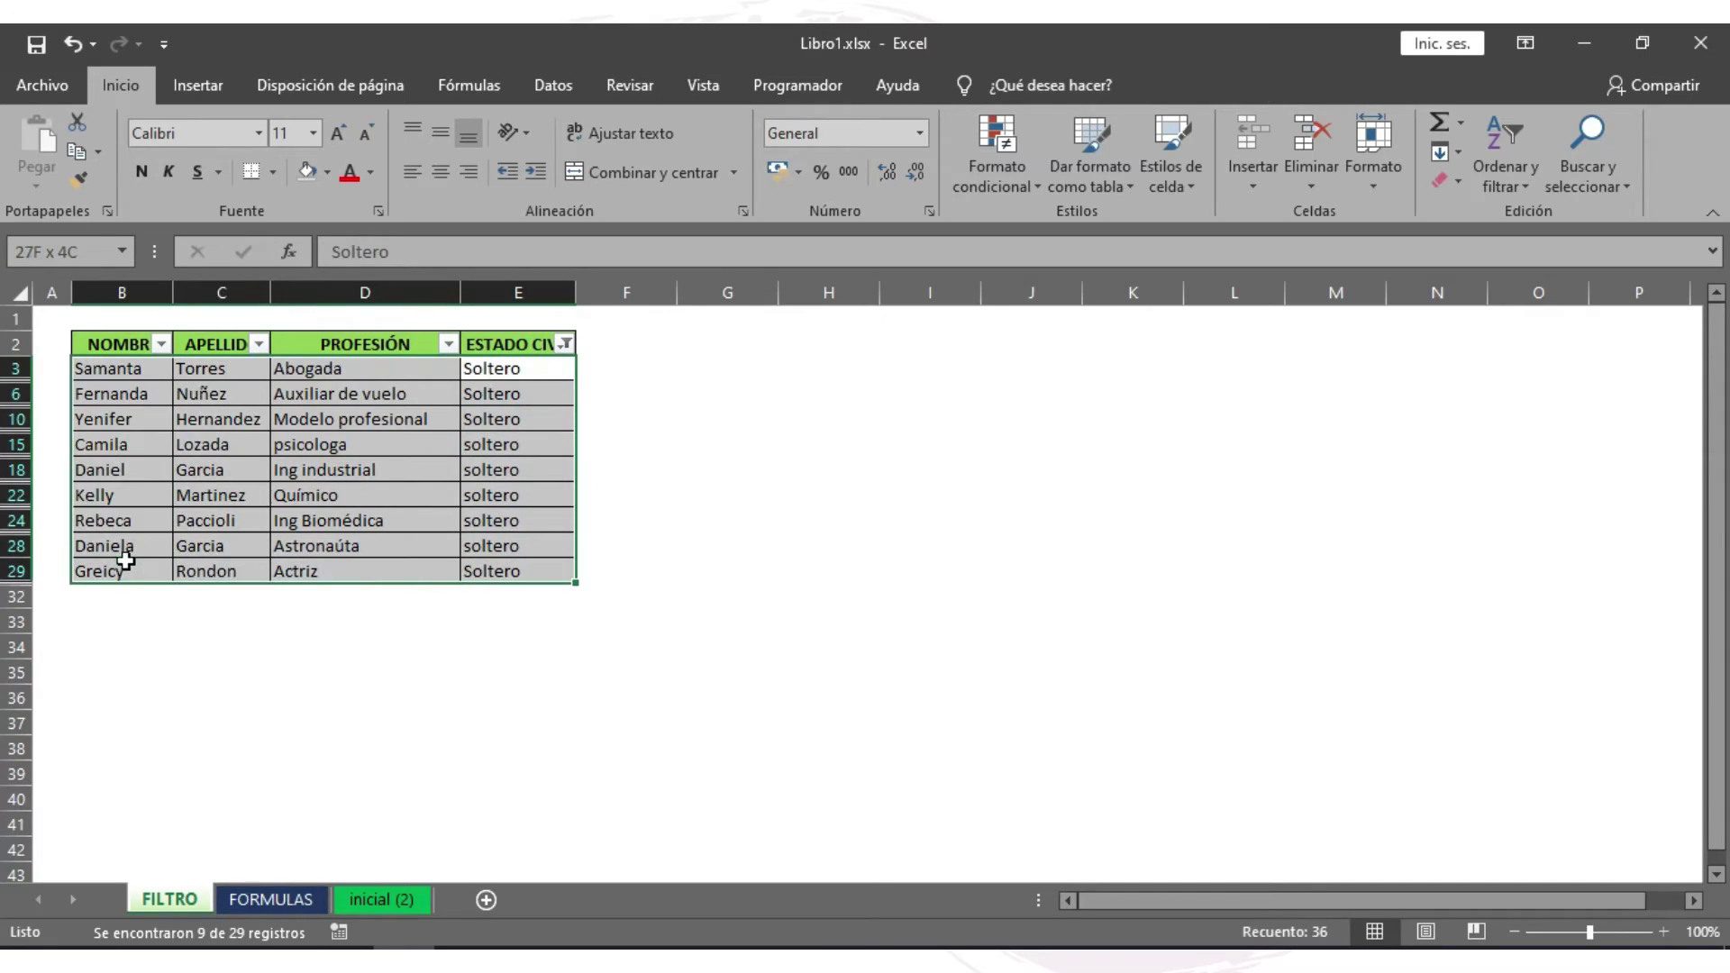
pyautogui.click(773, 540)
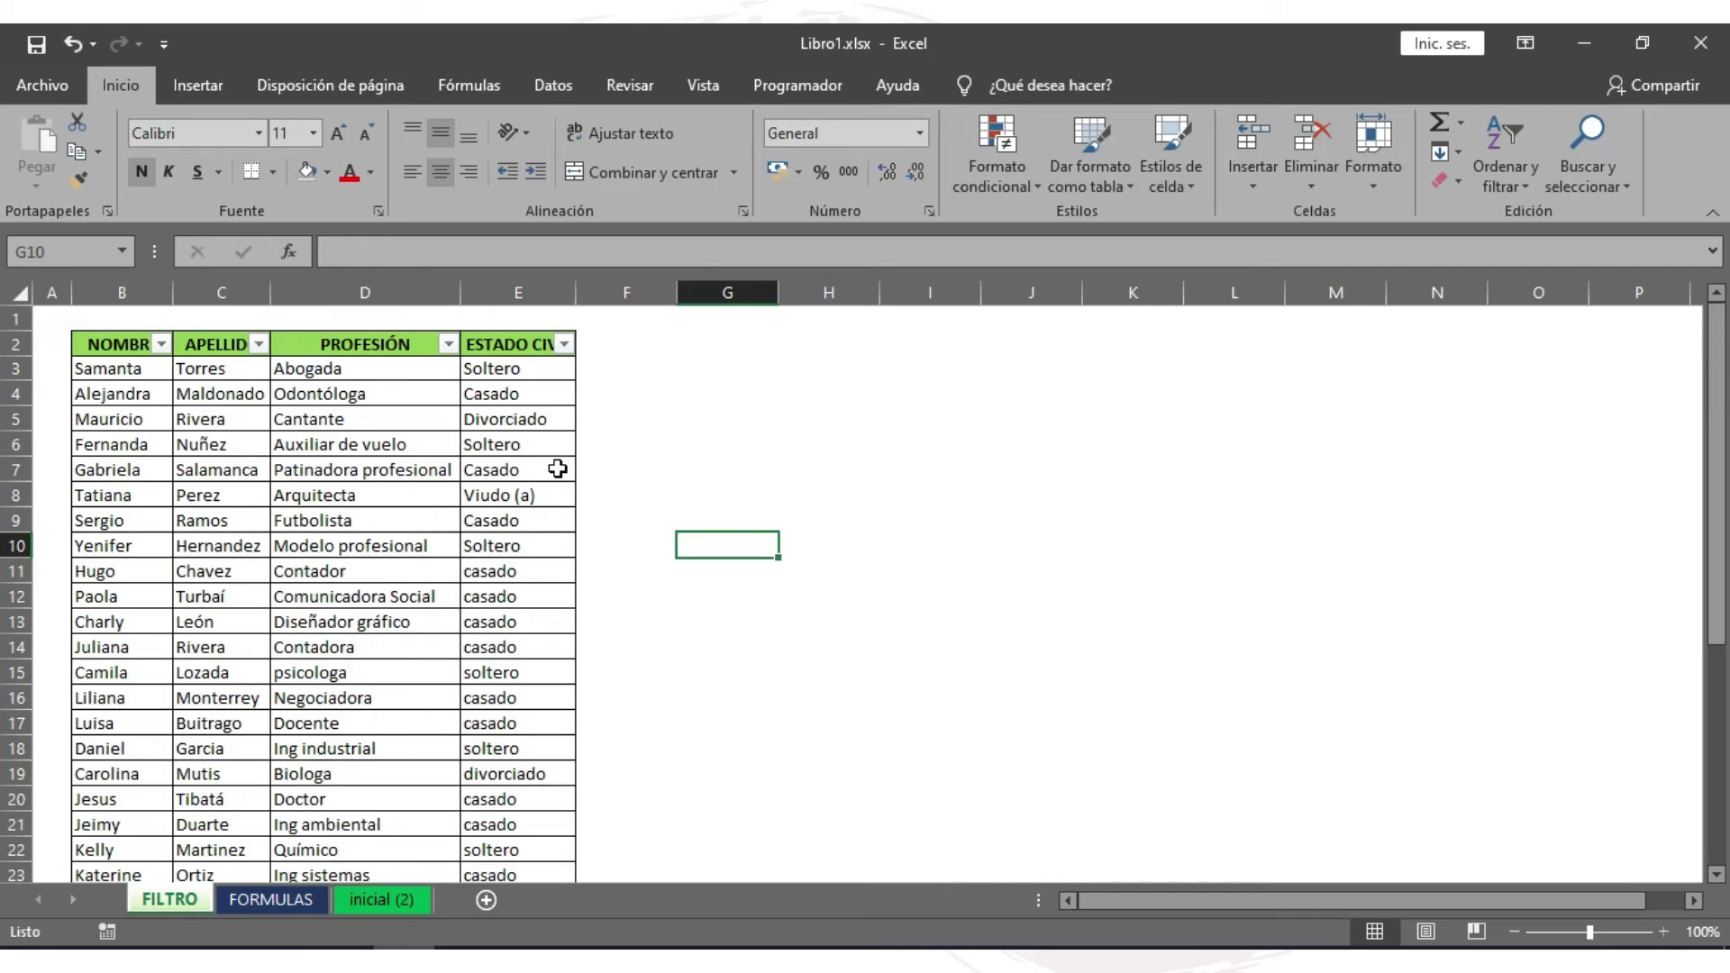
pyautogui.click(540, 371)
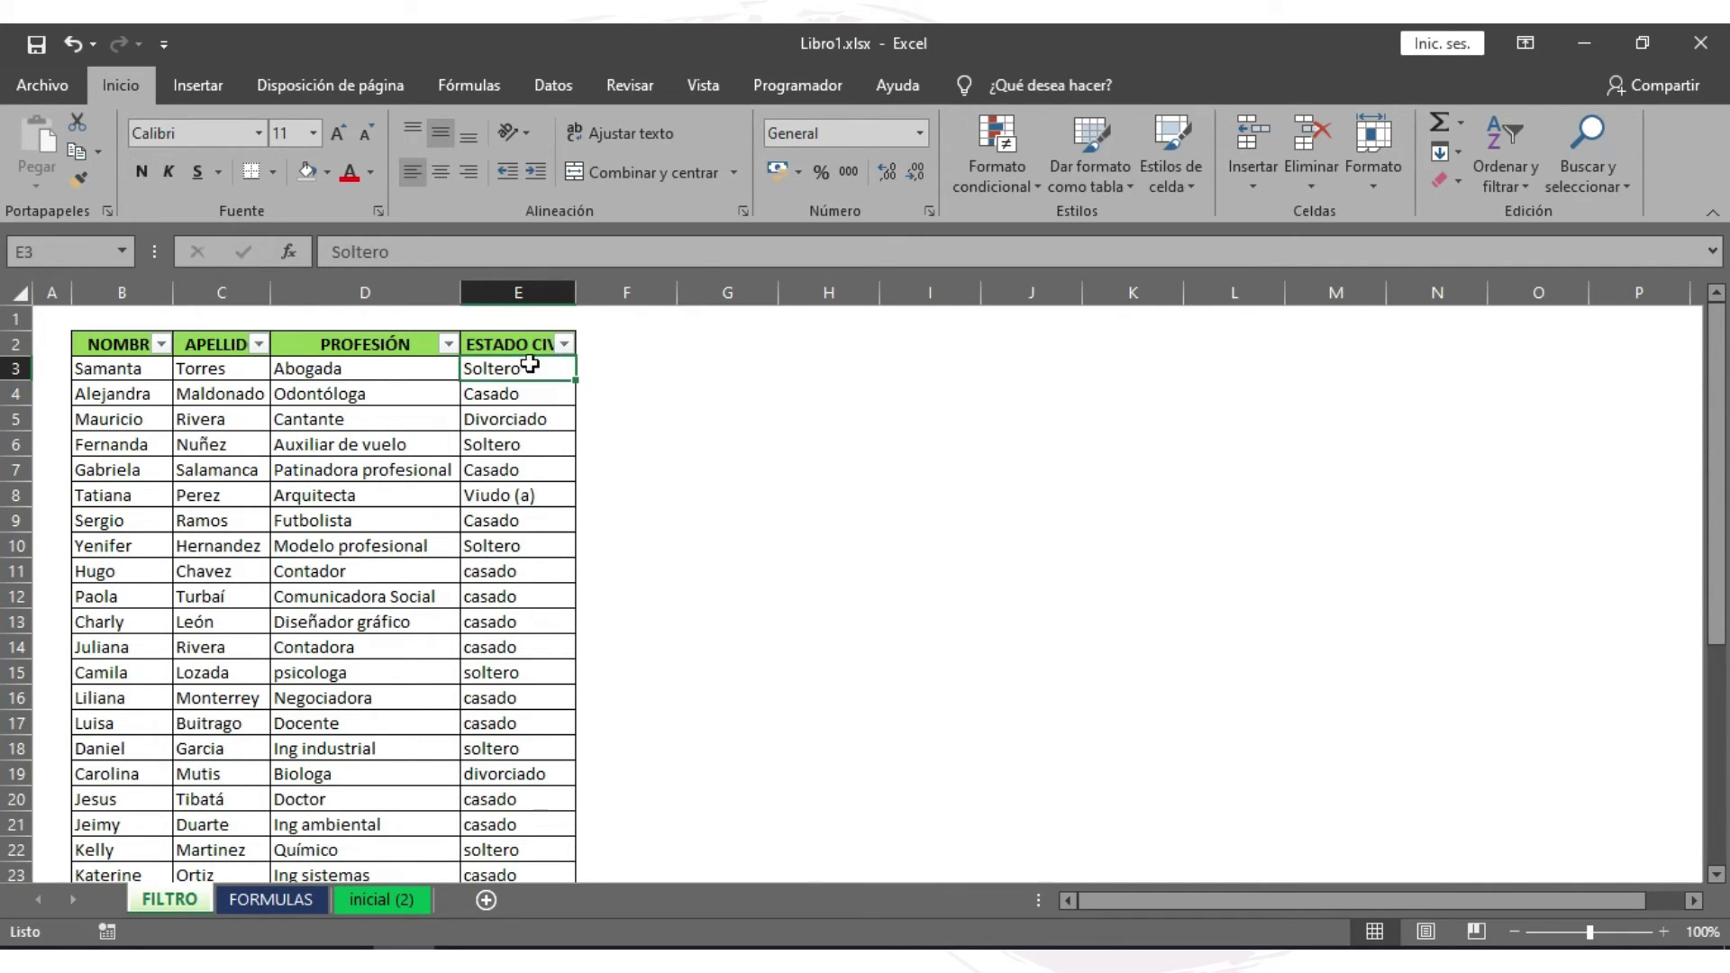
pyautogui.click(533, 495)
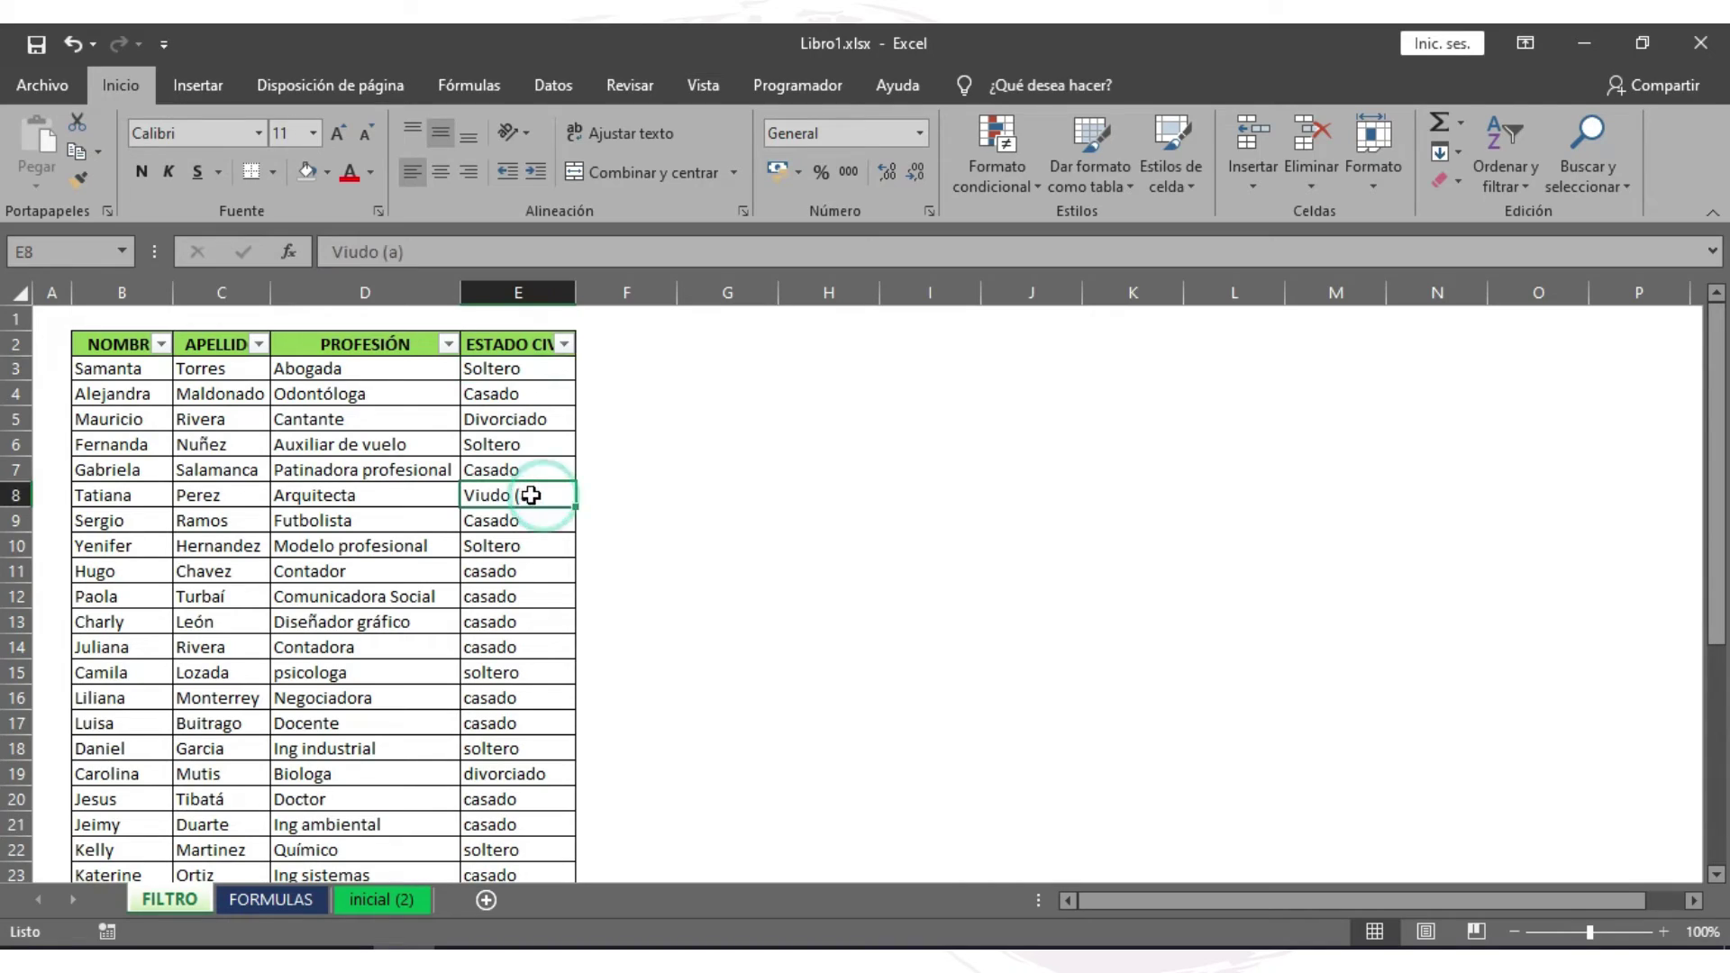
pyautogui.click(537, 348)
pyautogui.click(538, 362)
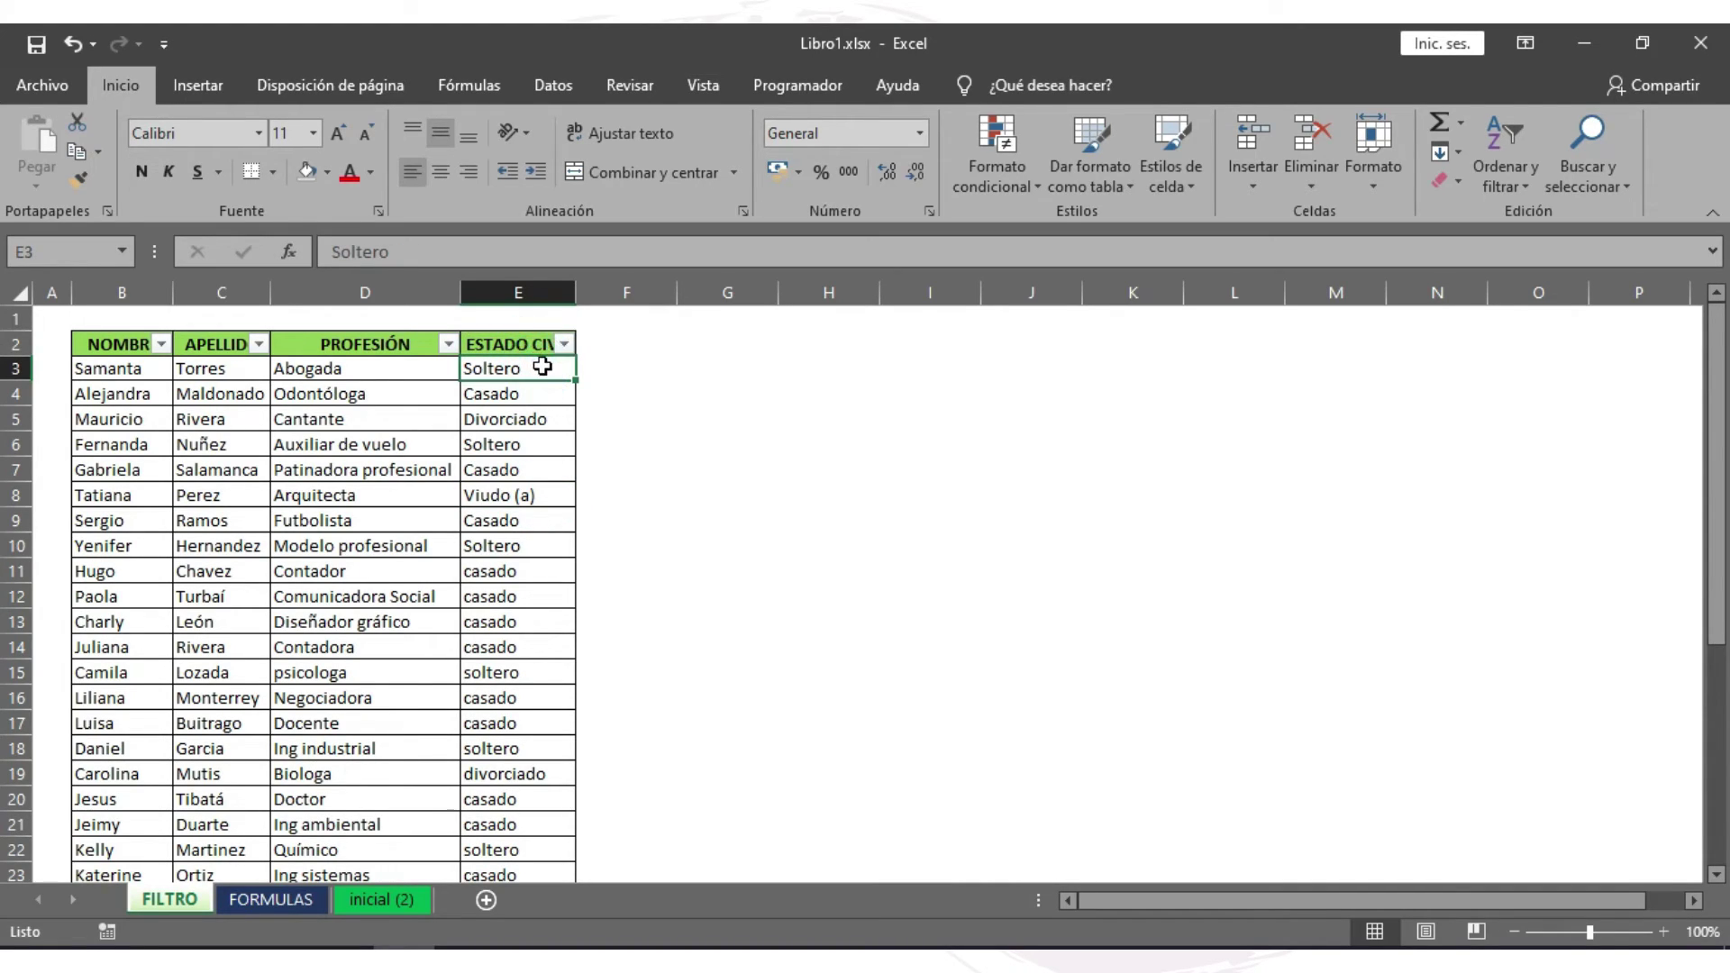
pyautogui.click(539, 347)
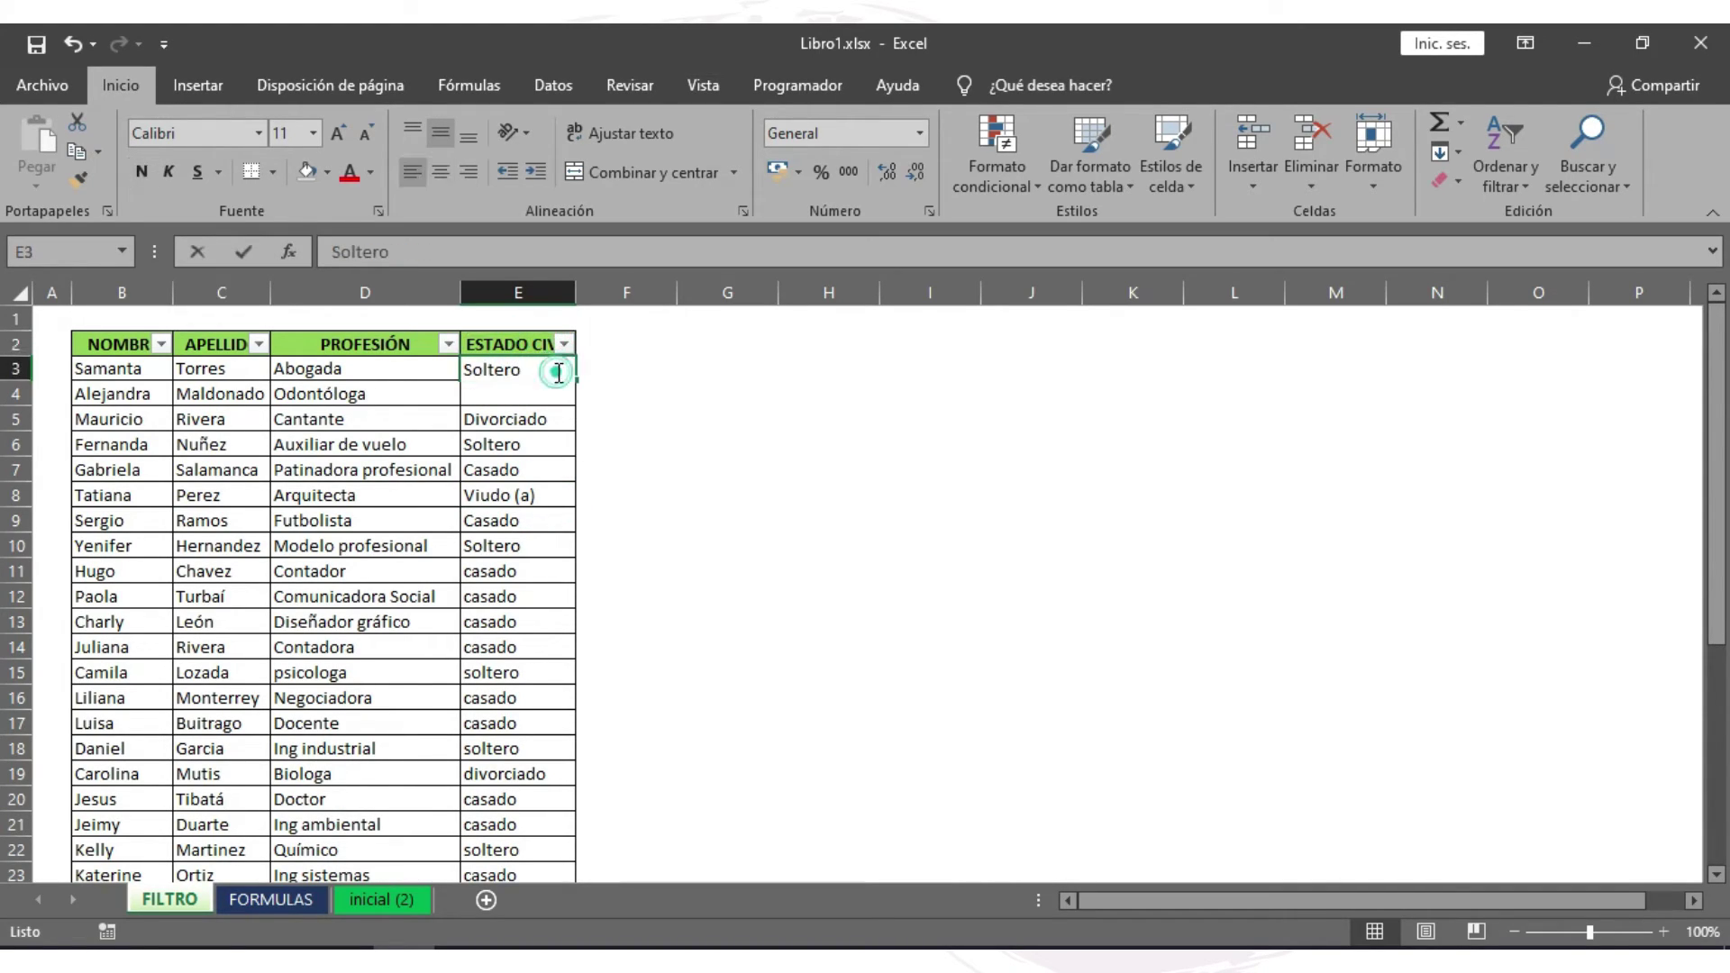
# - Edit E3 so its marital status reads 'Soltero (a)'
pyautogui.doubleClick(559, 370)
pyautogui.write('a)')
pyautogui.press('Return')
pyautogui.scroll(-6, 604, 616)
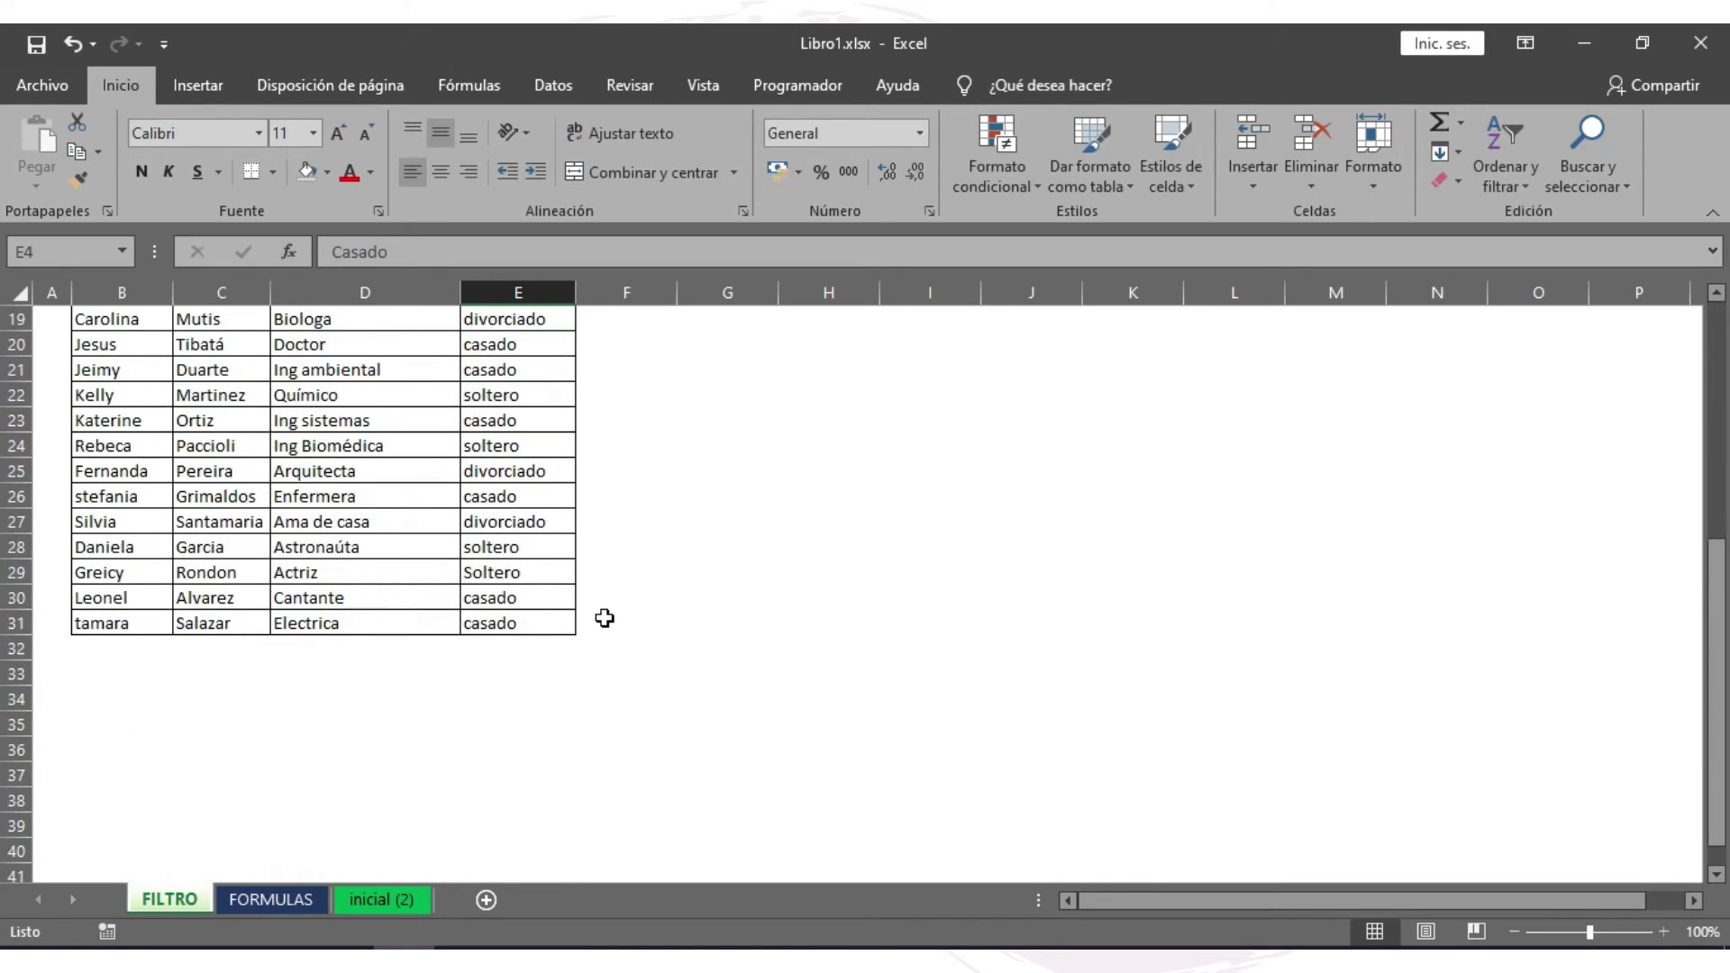
pyautogui.scroll(-5, 628, 491)
pyautogui.scroll(-16, 628, 490)
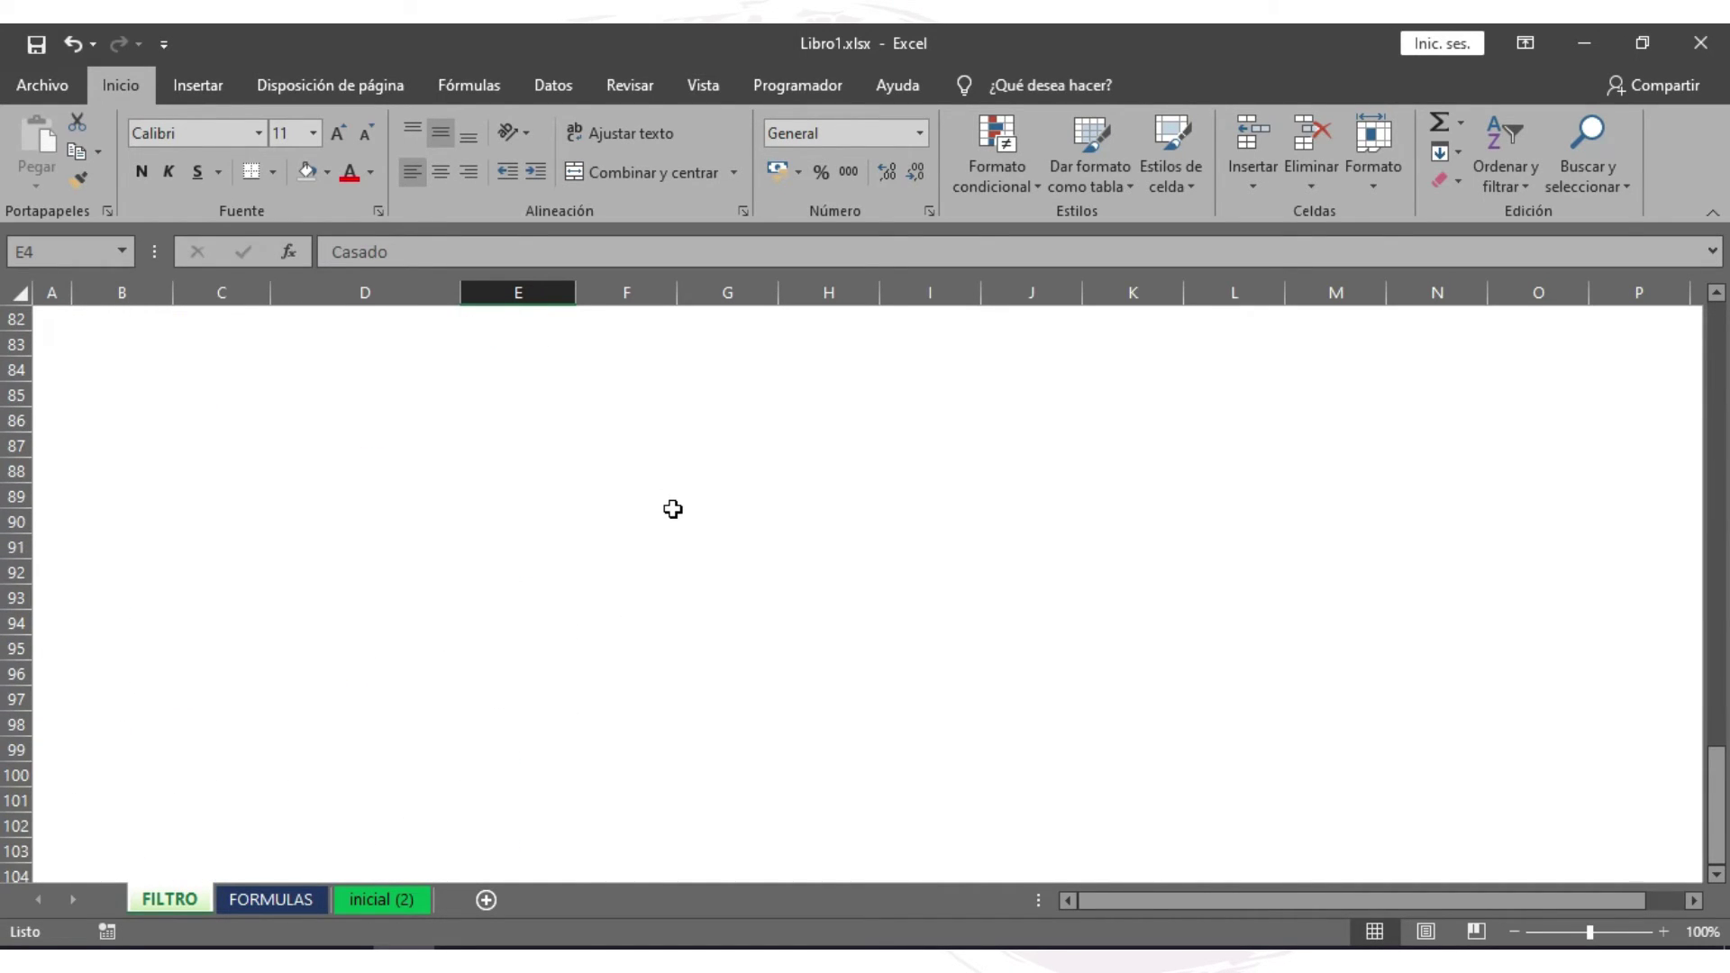
pyautogui.scroll(20, 673, 510)
# - Search the FILTRO table for Casado, stepping through each match with Buscar siguiente
pyautogui.click(1586, 186)
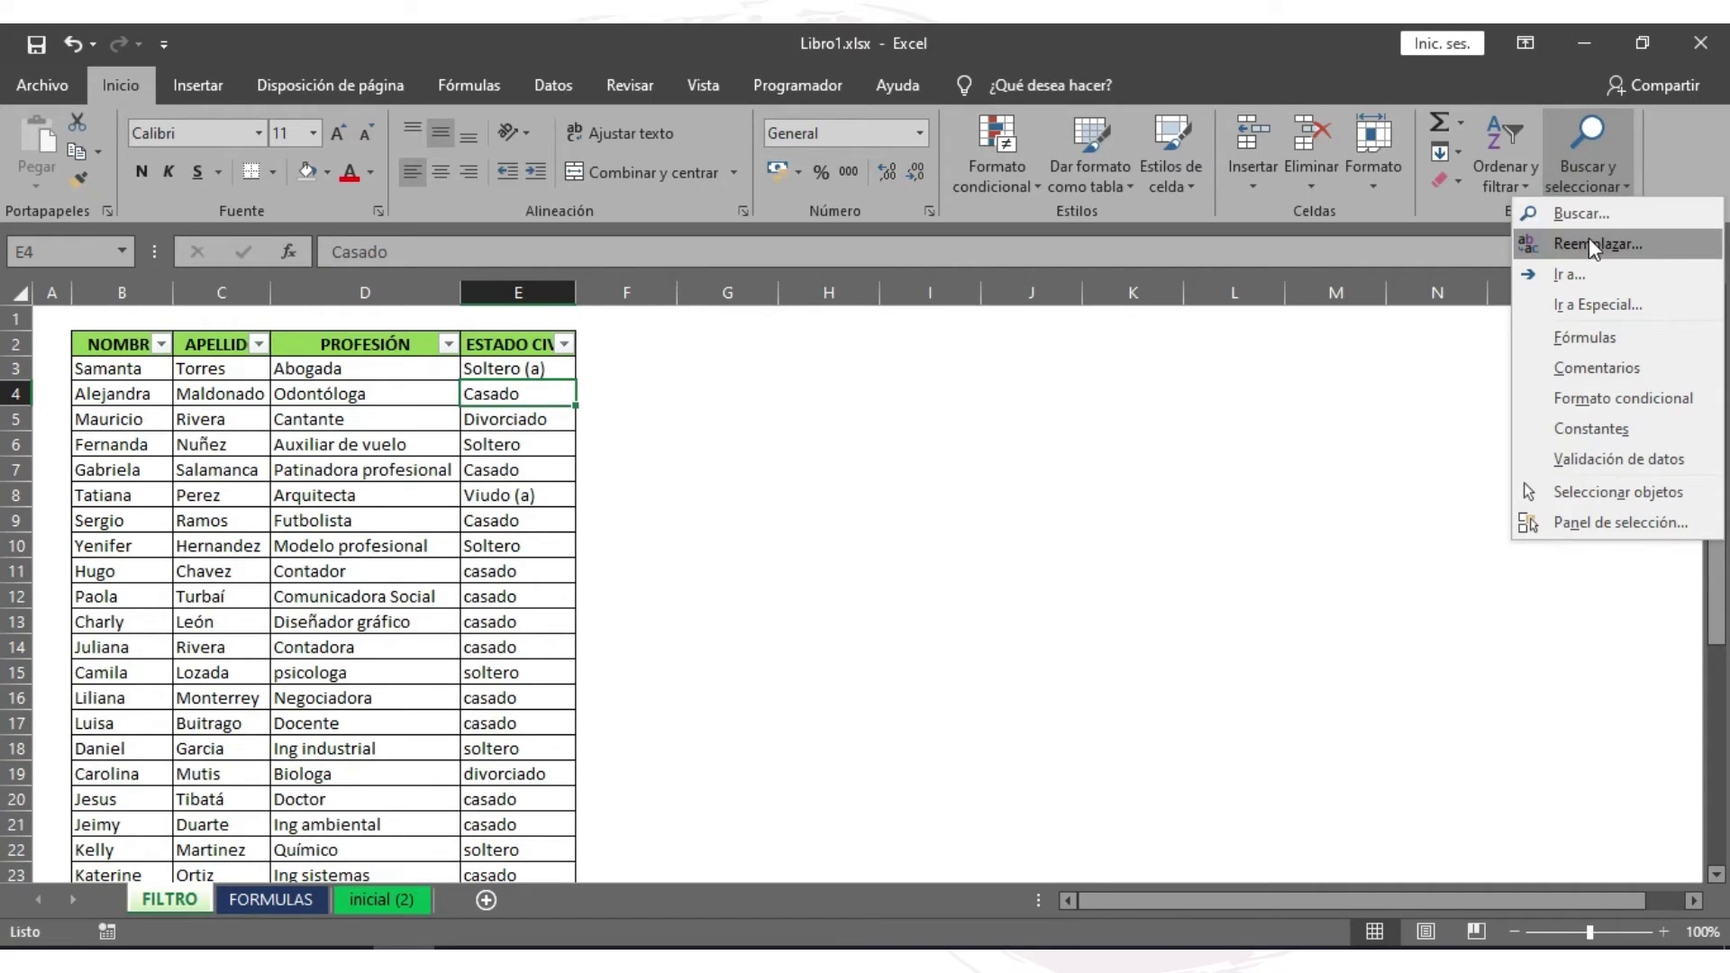
pyautogui.click(1587, 243)
pyautogui.click(1028, 576)
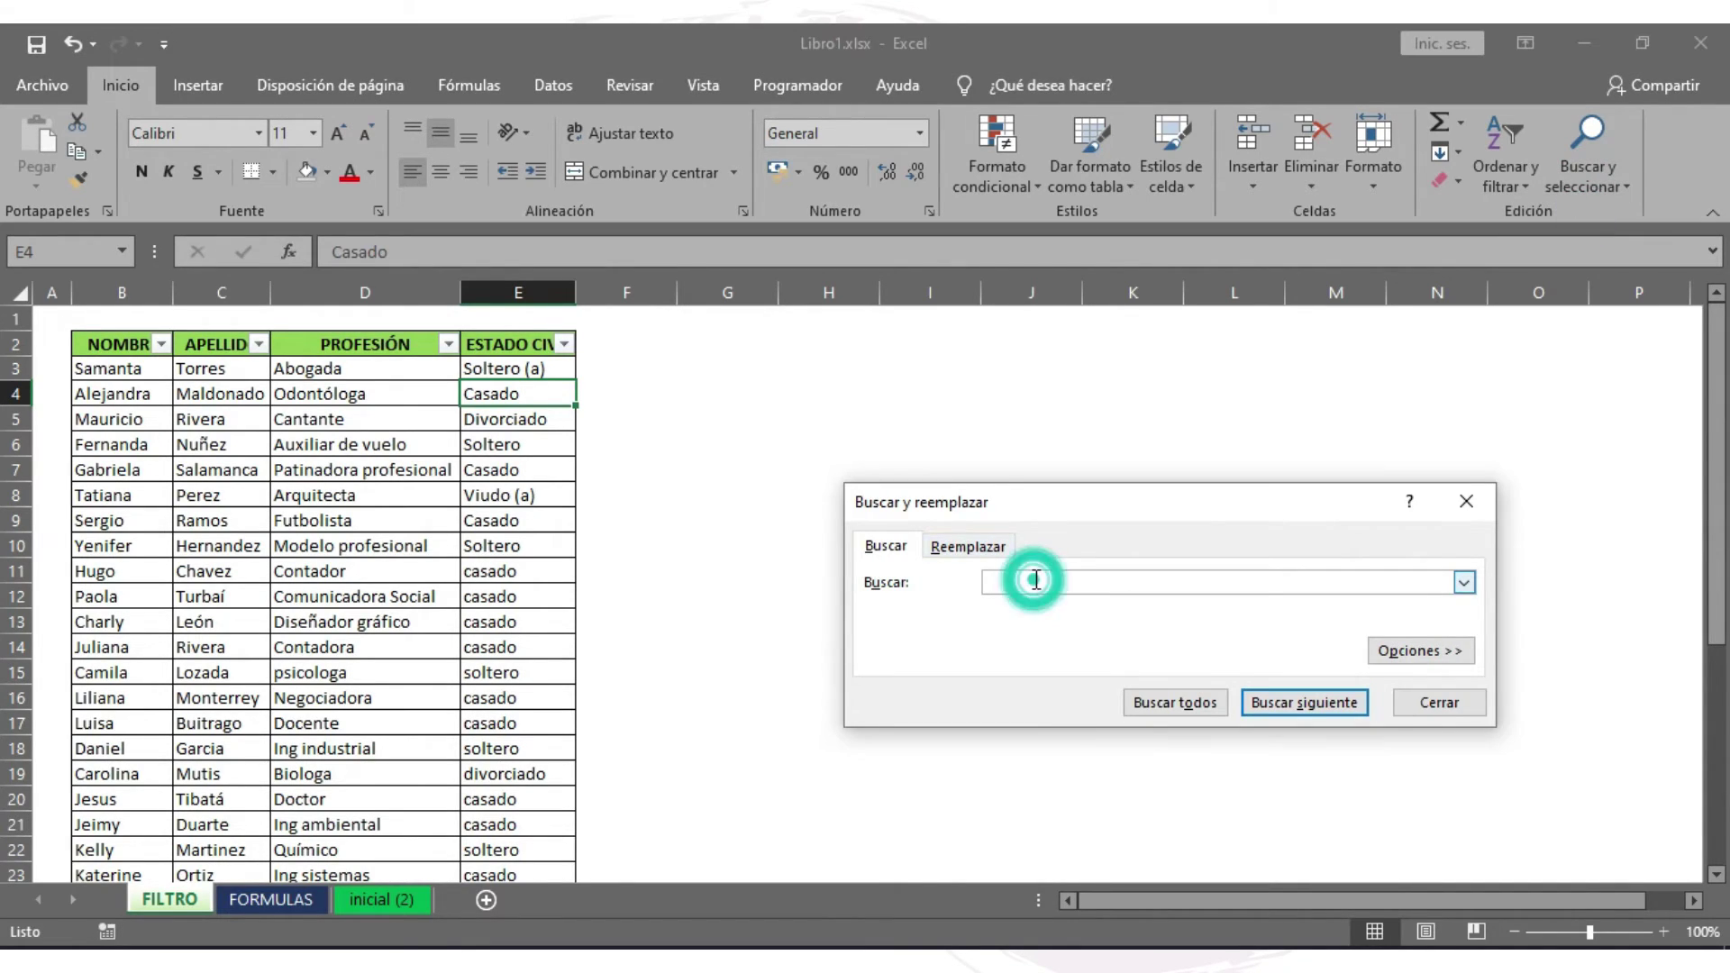
pyautogui.write('Casado')
pyautogui.click(1322, 708)
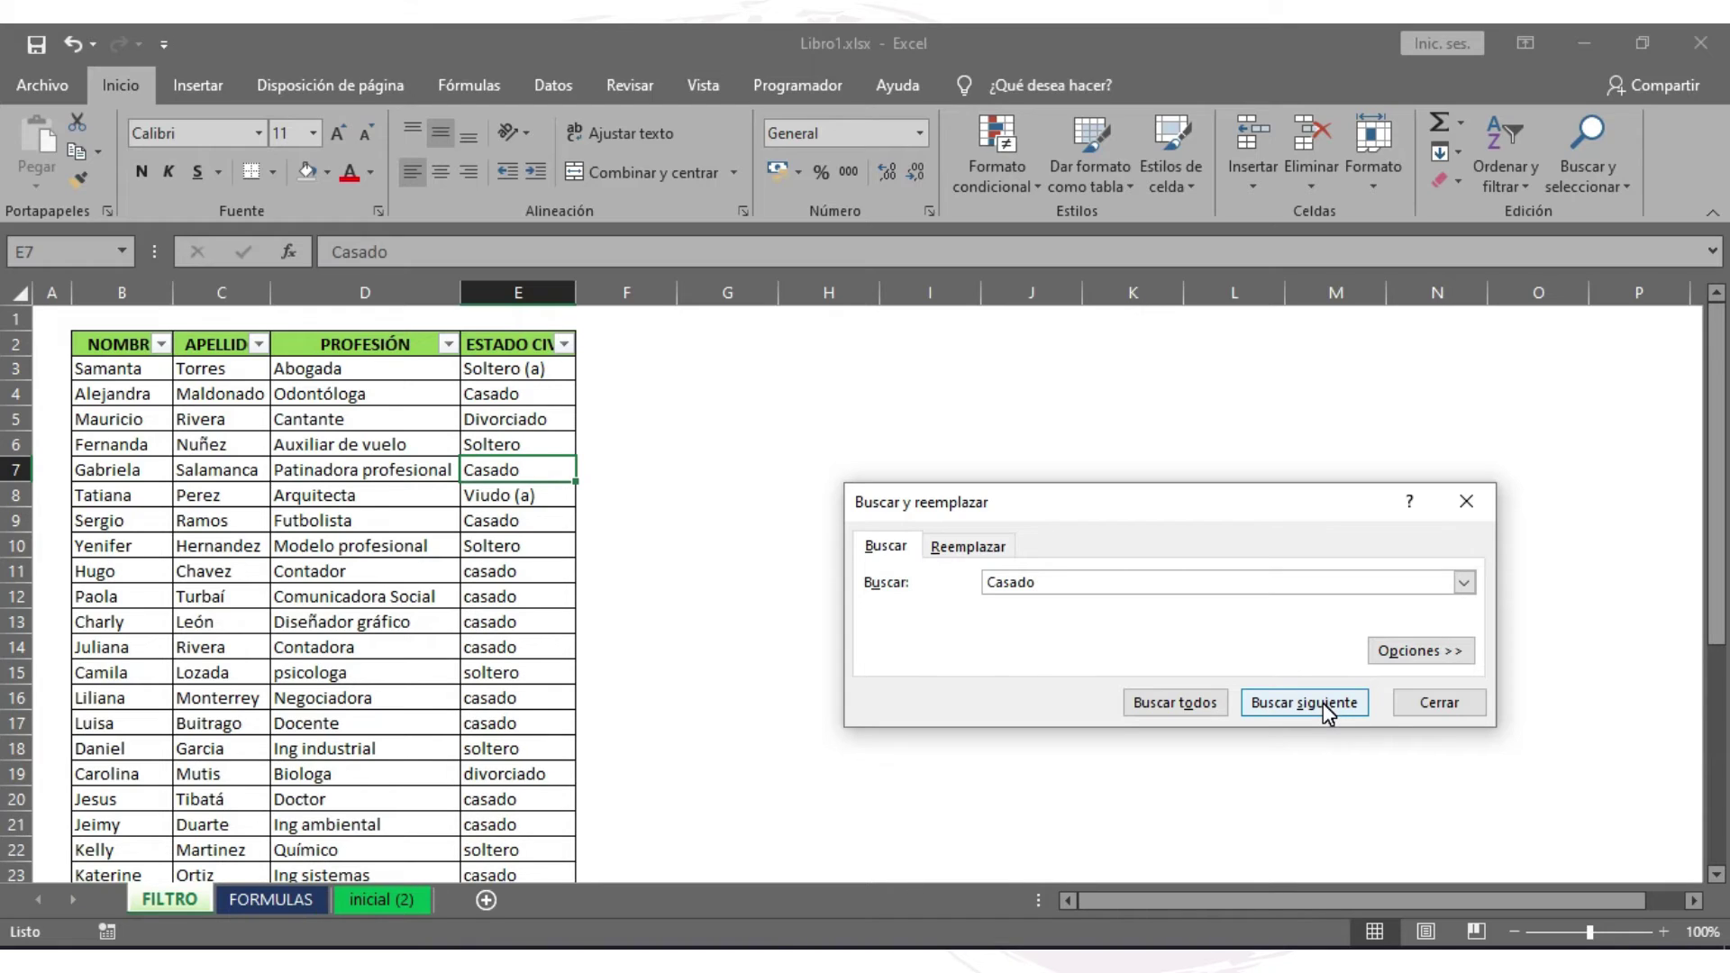
pyautogui.click(1324, 707)
pyautogui.click(1325, 707)
pyautogui.click(1324, 707)
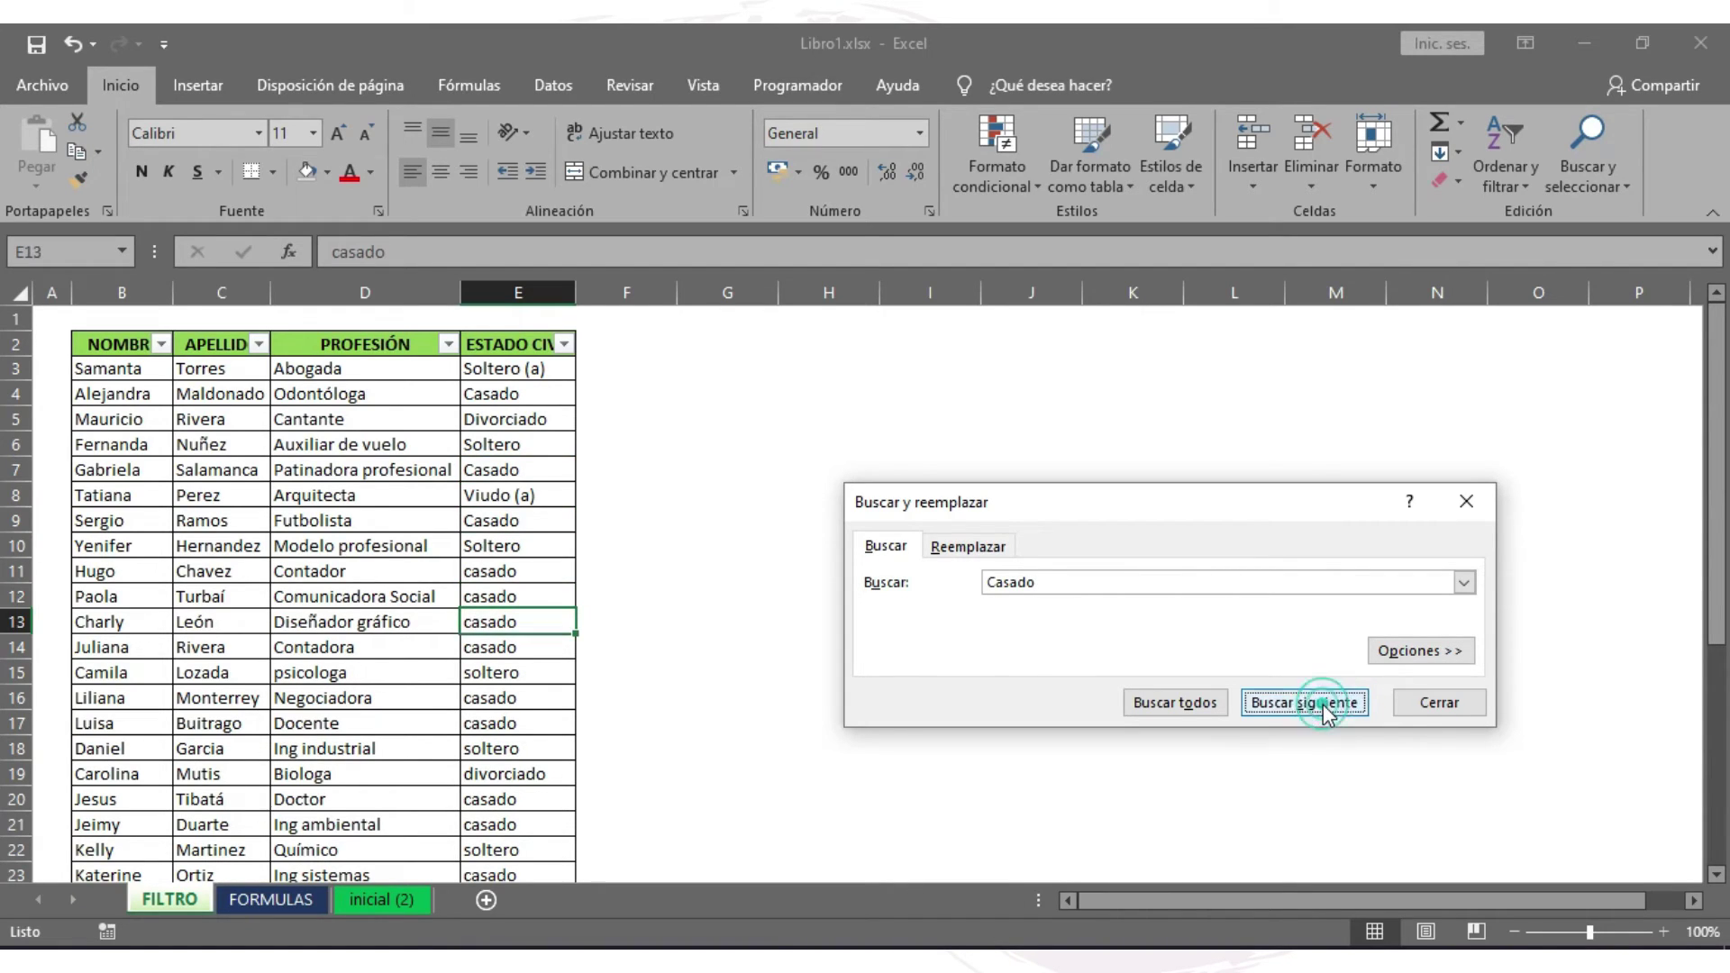
pyautogui.click(1324, 707)
# - Replace all Soltero entries with 'Soltero (a)' using Reemplazar todos
pyautogui.click(969, 546)
pyautogui.write('Soltero')
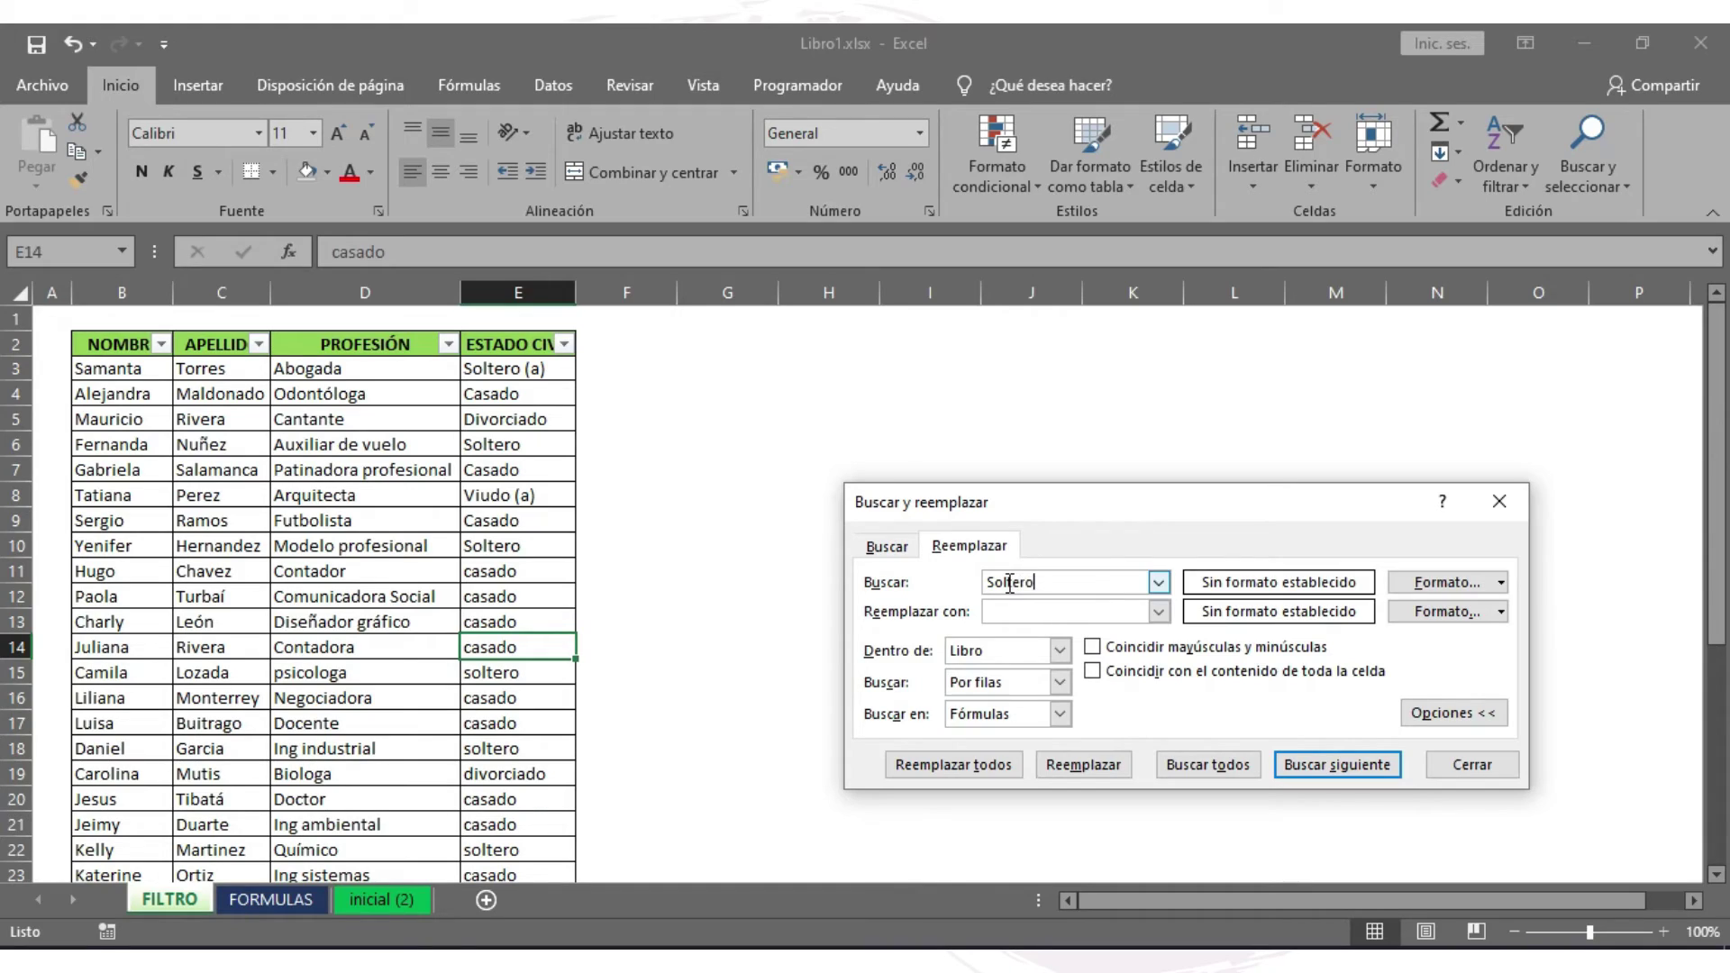
pyautogui.click(1017, 611)
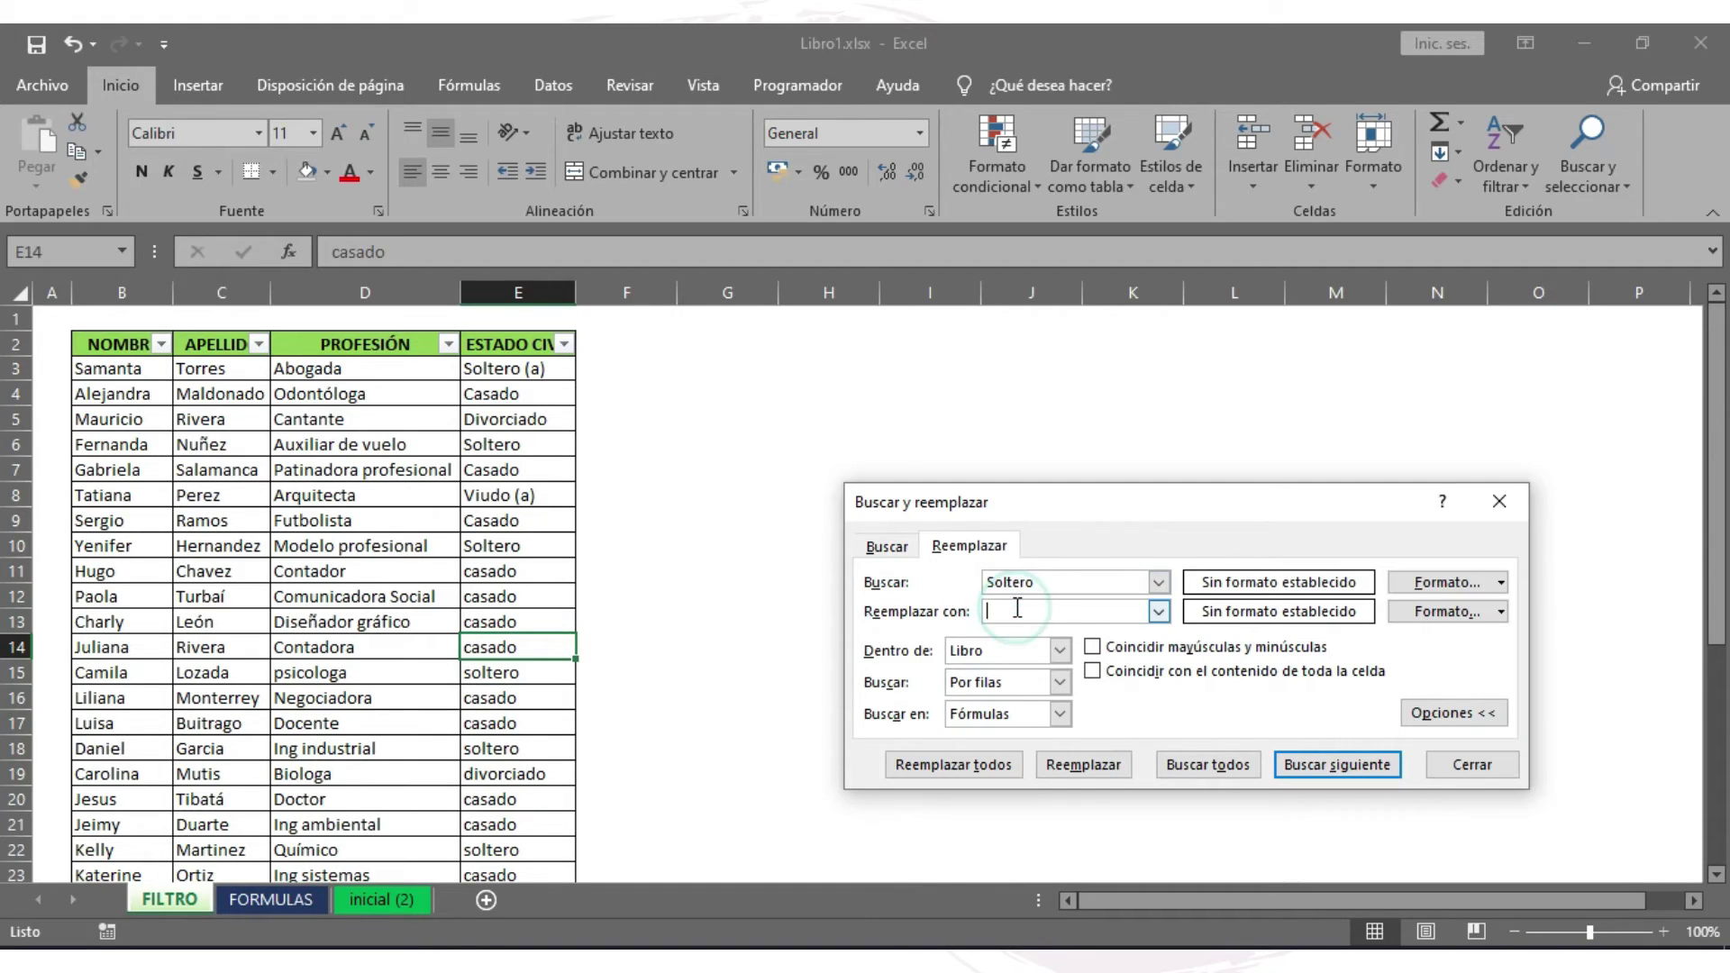
pyautogui.write('Soltero (a')
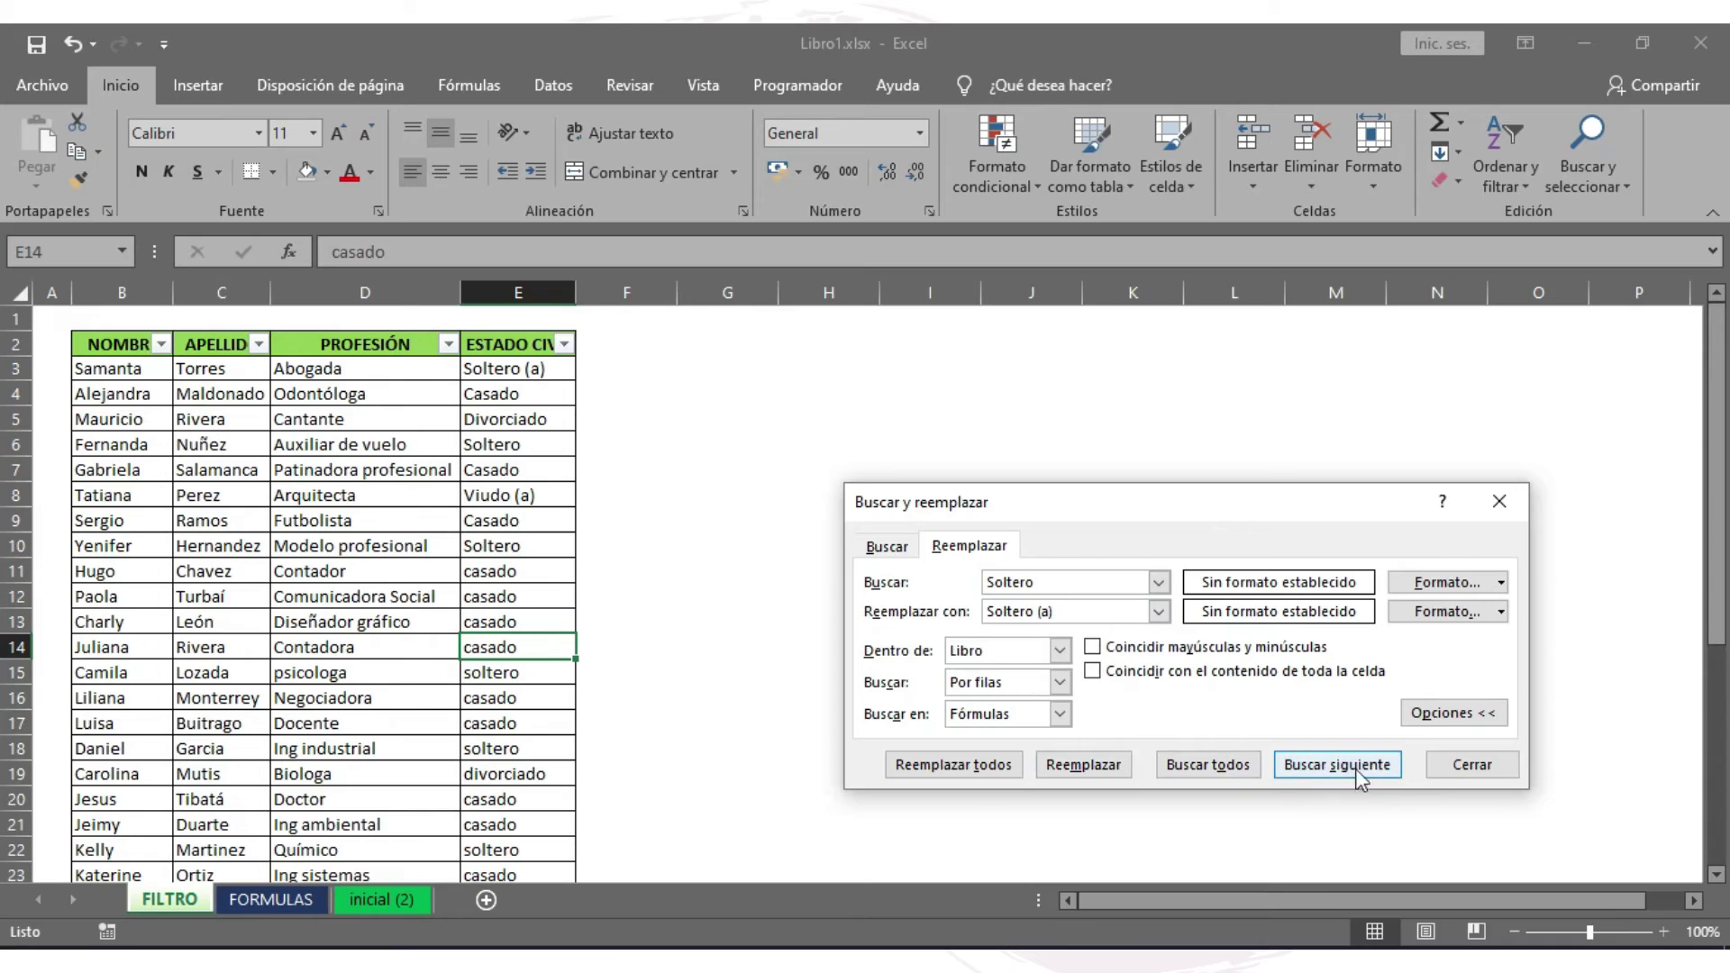
pyautogui.click(975, 769)
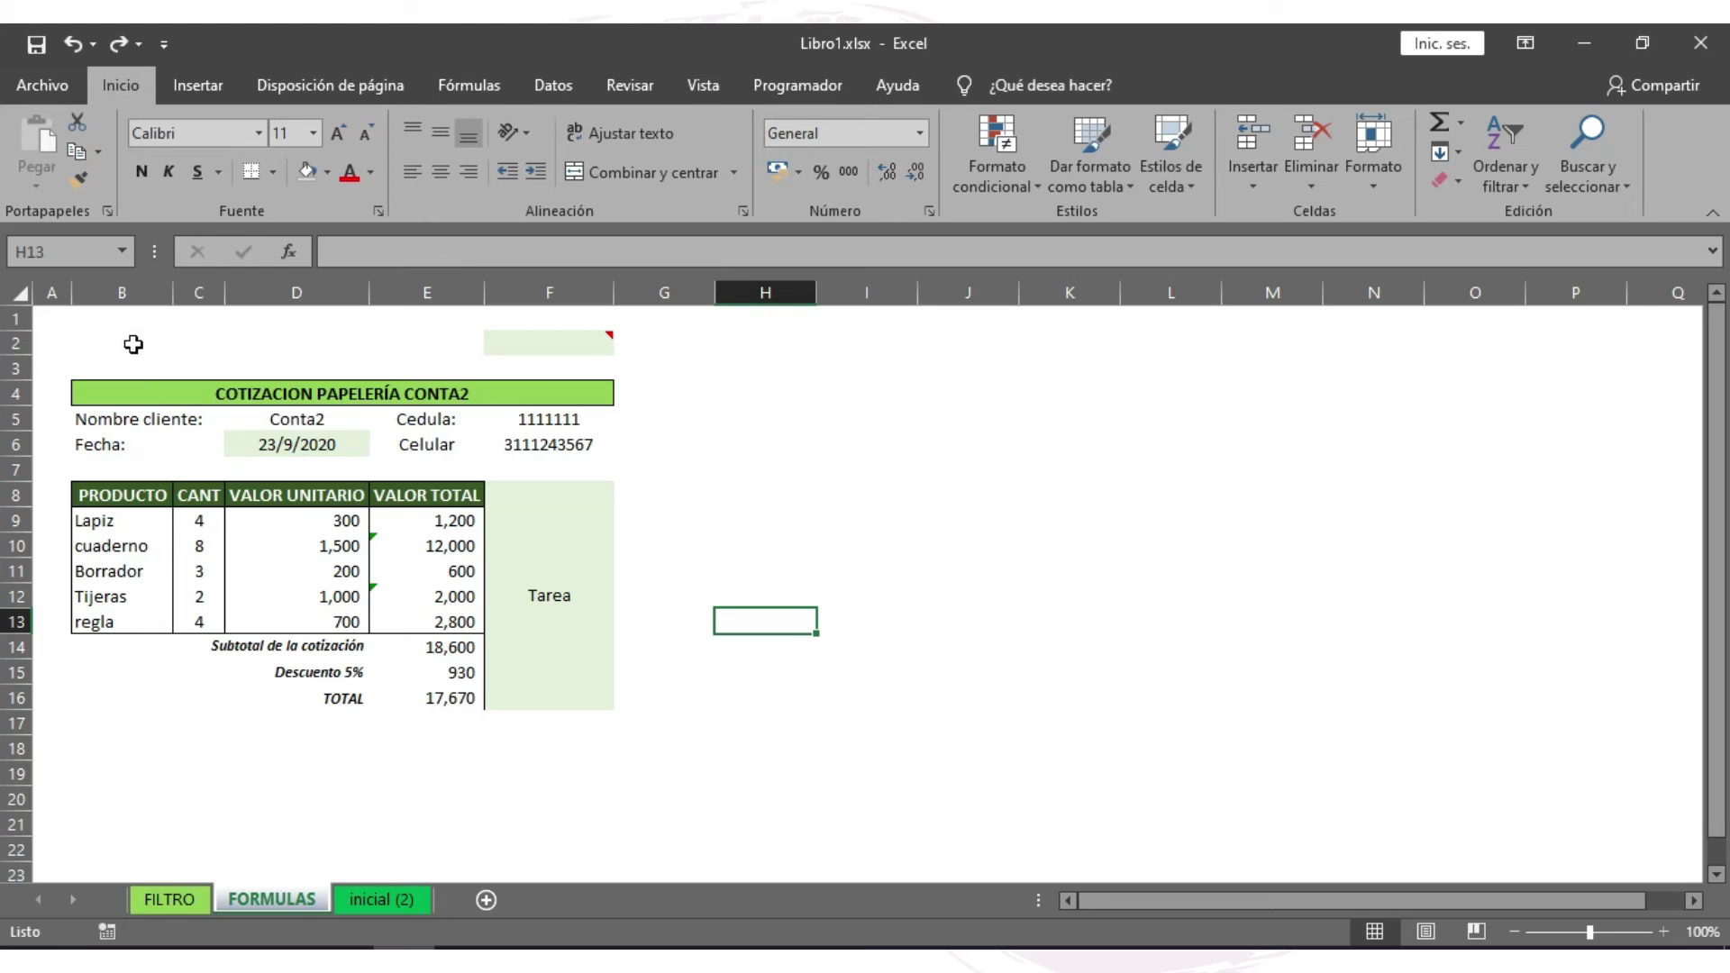
# - Copy the quotation block B2:F16 and paste a copy below the original
pyautogui.moveTo(108, 338); pyautogui.dragTo(595, 699)
pyautogui.hotkey('ctrl', 'c')
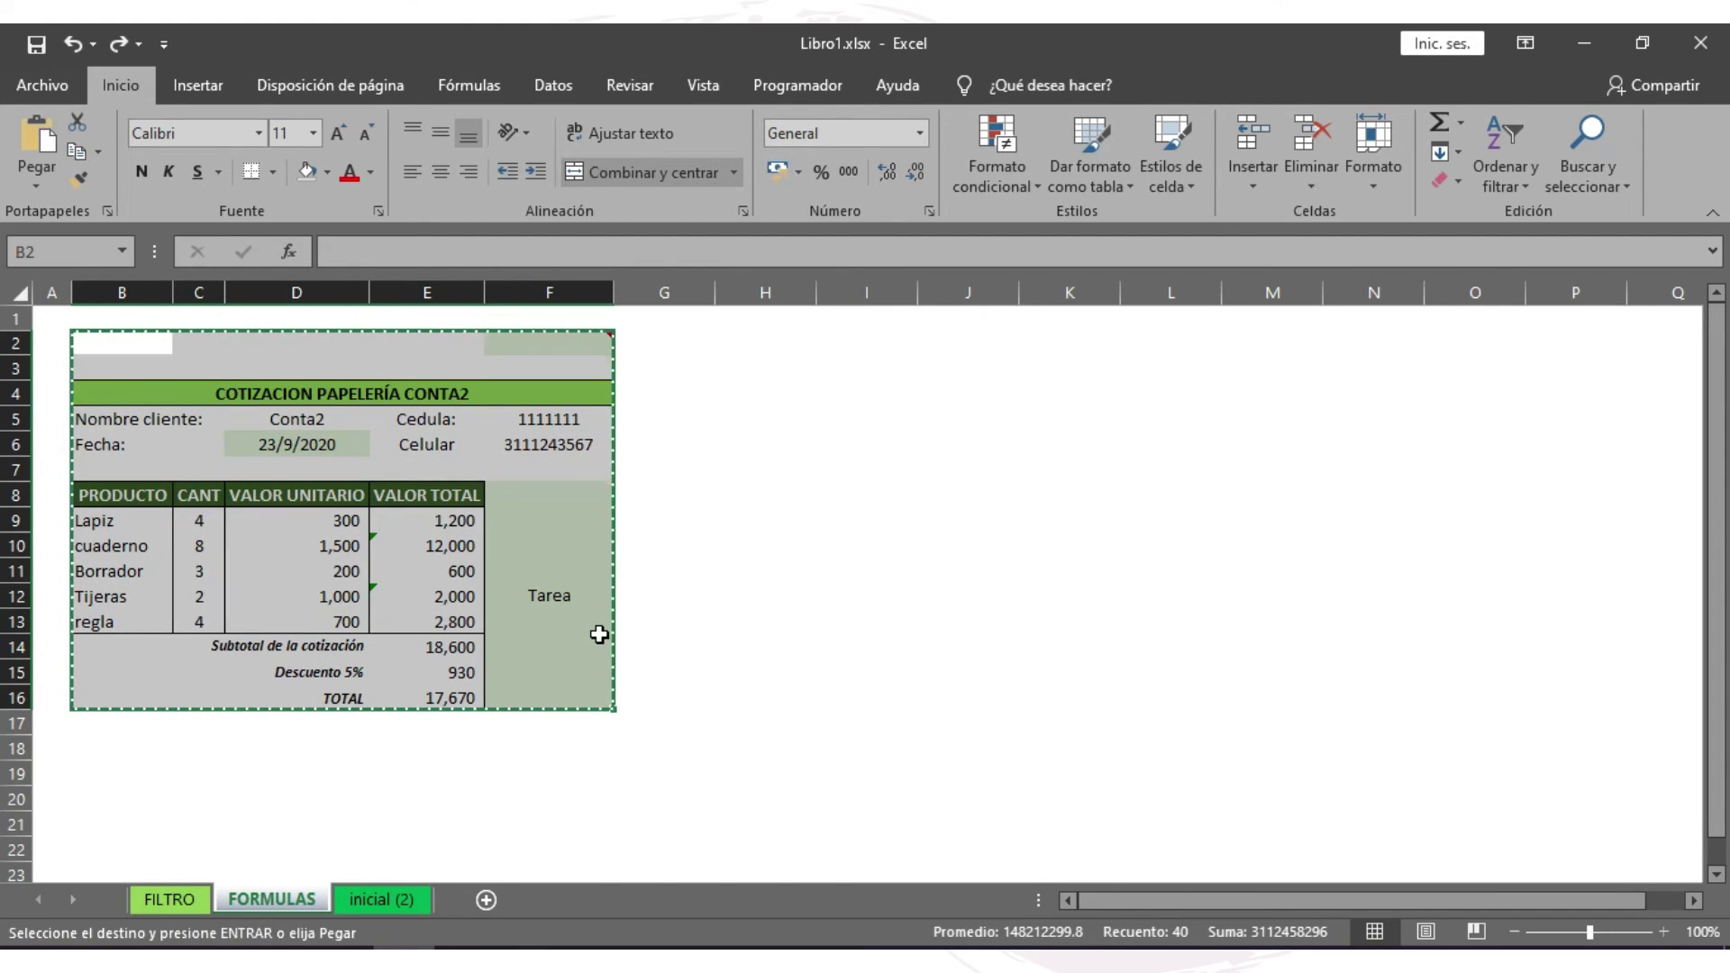
pyautogui.scroll(-3, 181, 703)
pyautogui.click(122, 547)
pyautogui.scroll(2, 243, 685)
pyautogui.hotkey('ctrl', 'v')
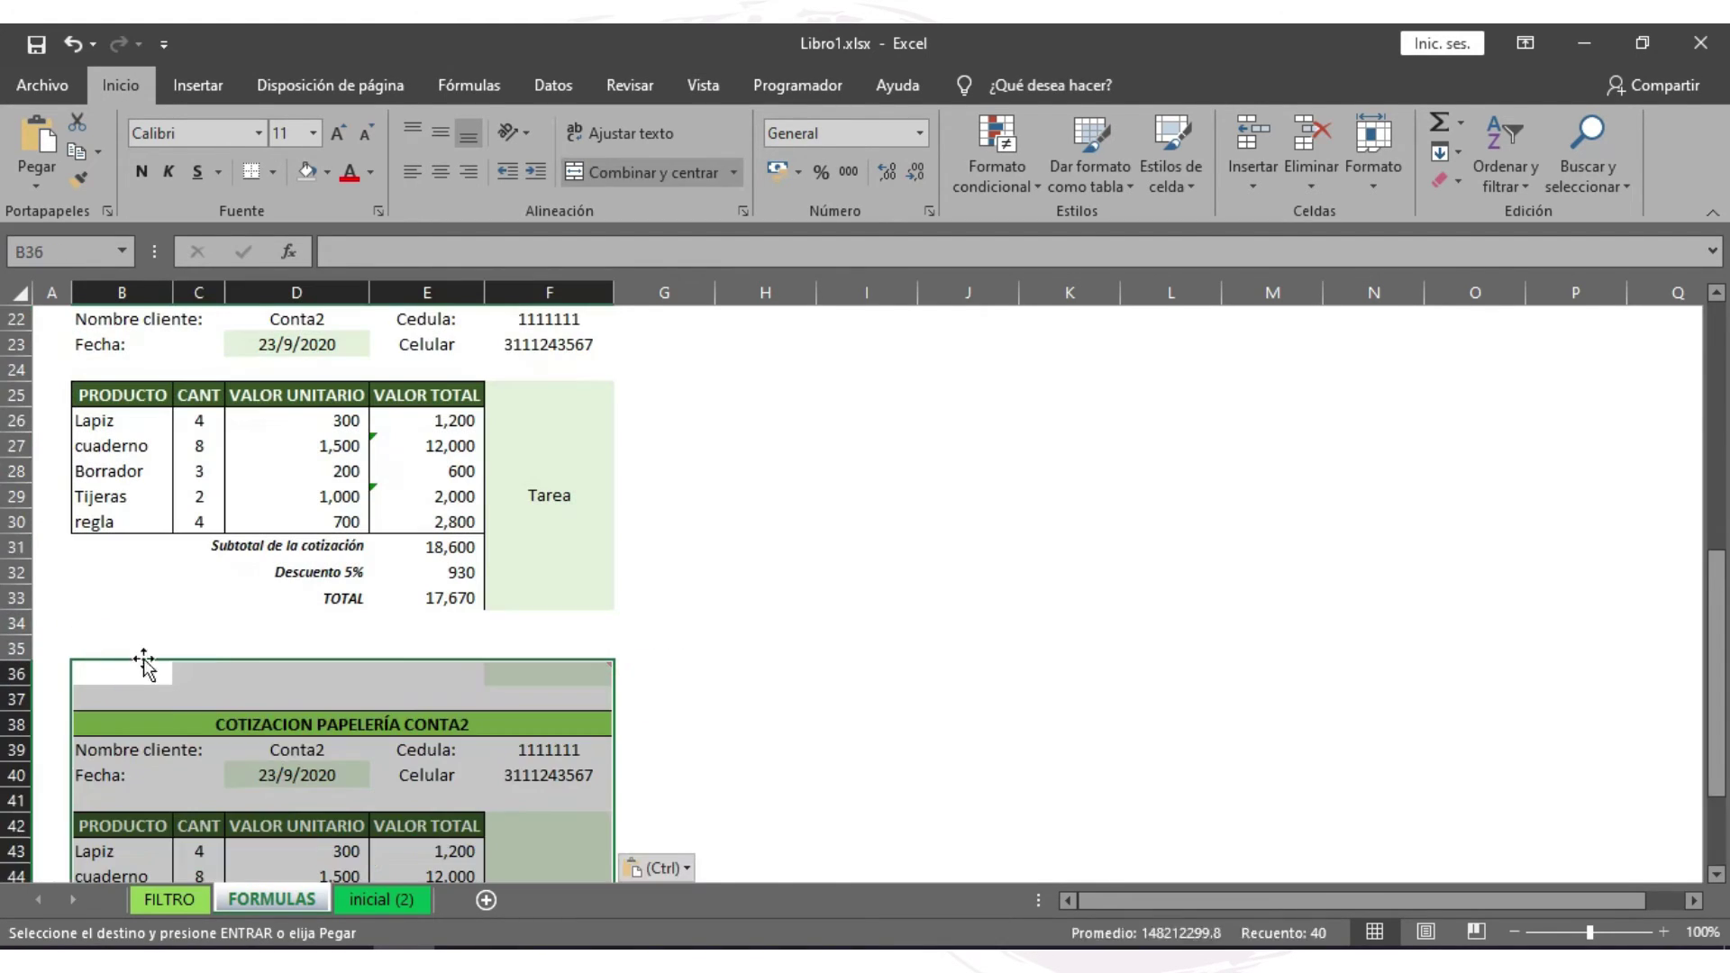
pyautogui.scroll(2, 145, 576)
pyautogui.click(765, 468)
# - Check the print preview and its print-scope options, then return to the sheet
pyautogui.click(38, 85)
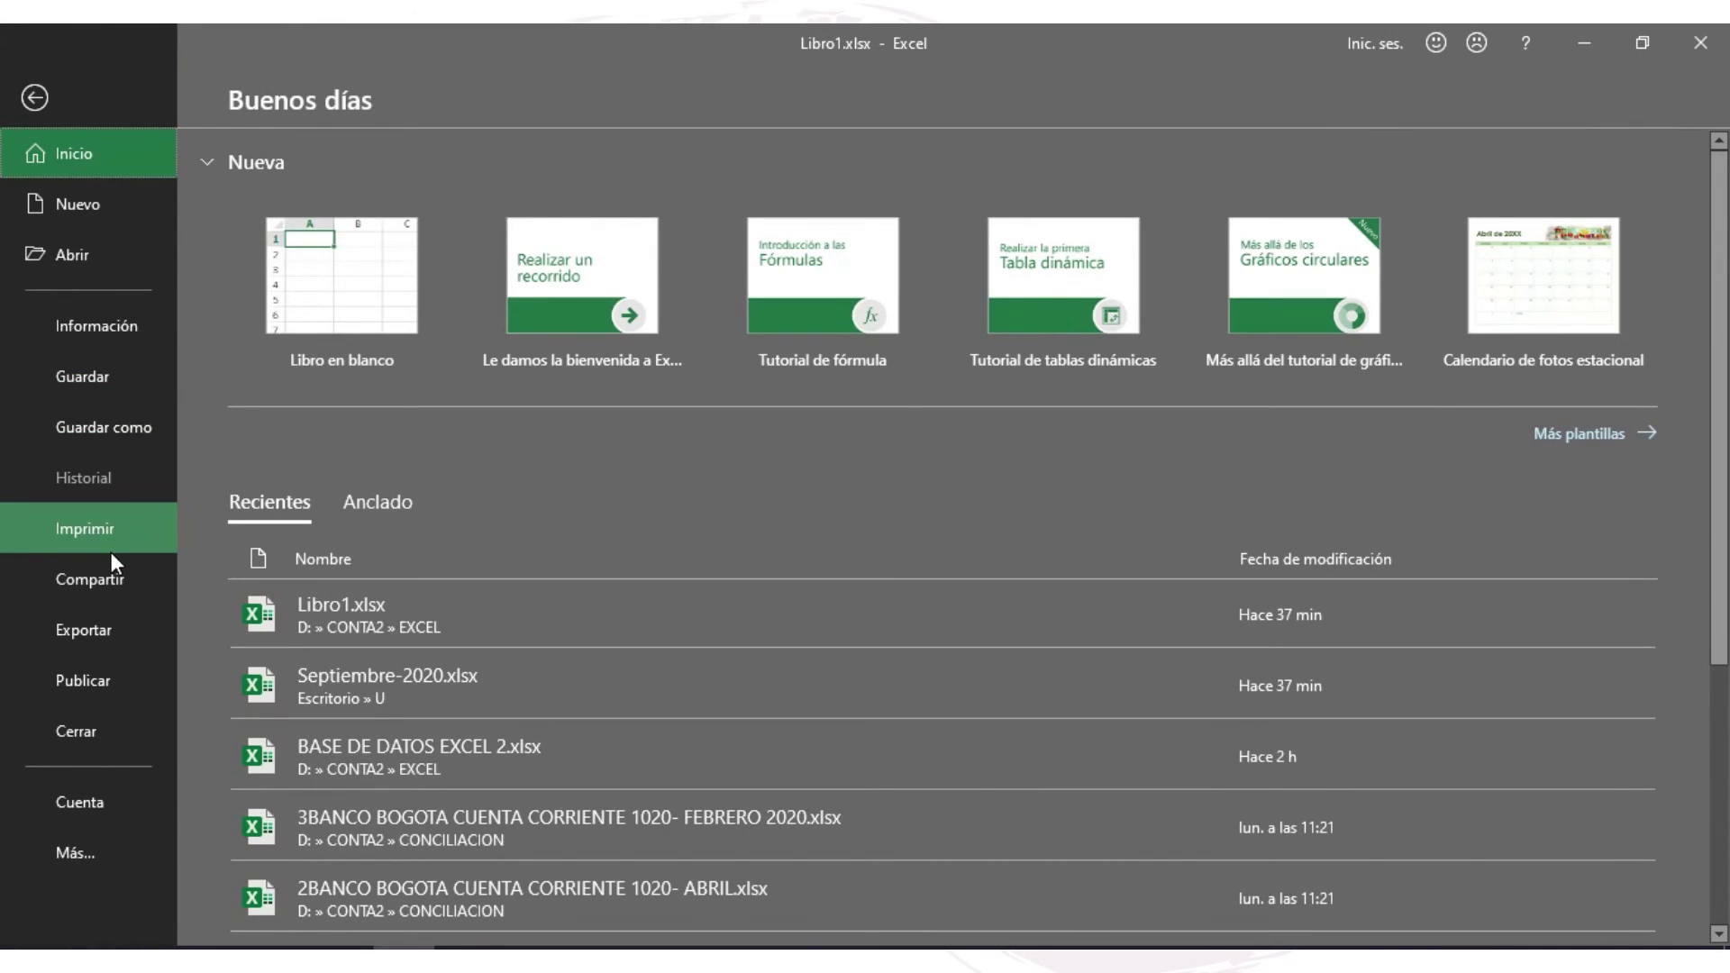
pyautogui.press('Escape')
pyautogui.click(739, 515)
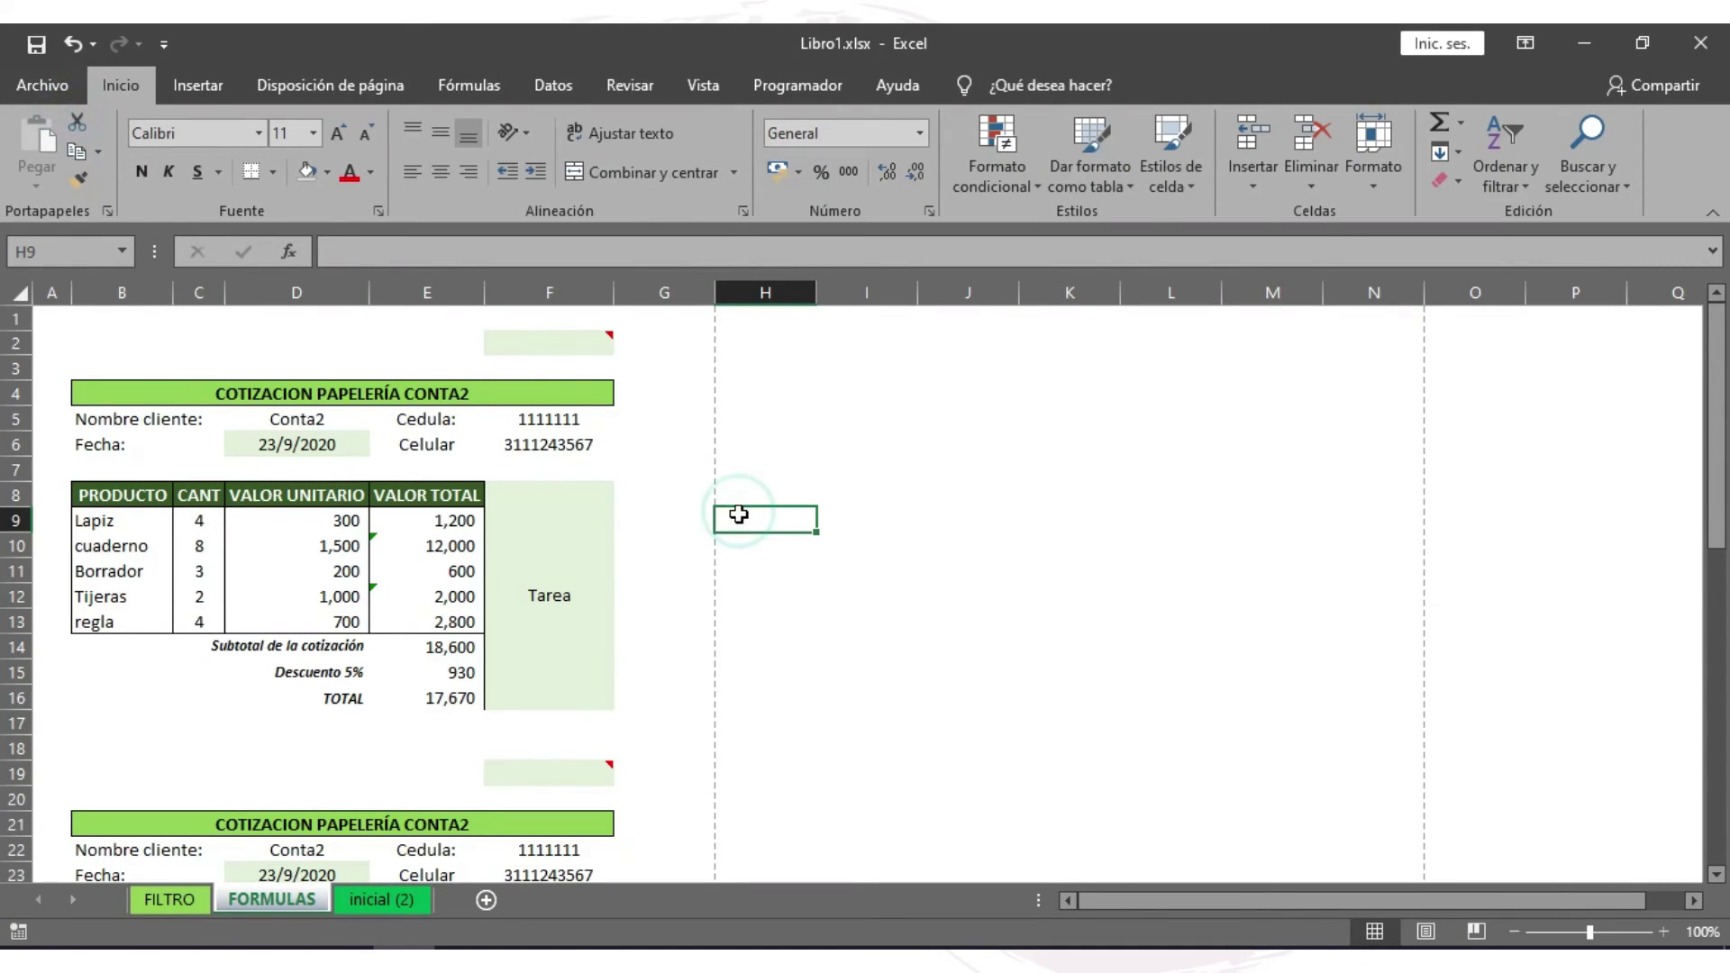
pyautogui.hotkey('ctrl', 'p')
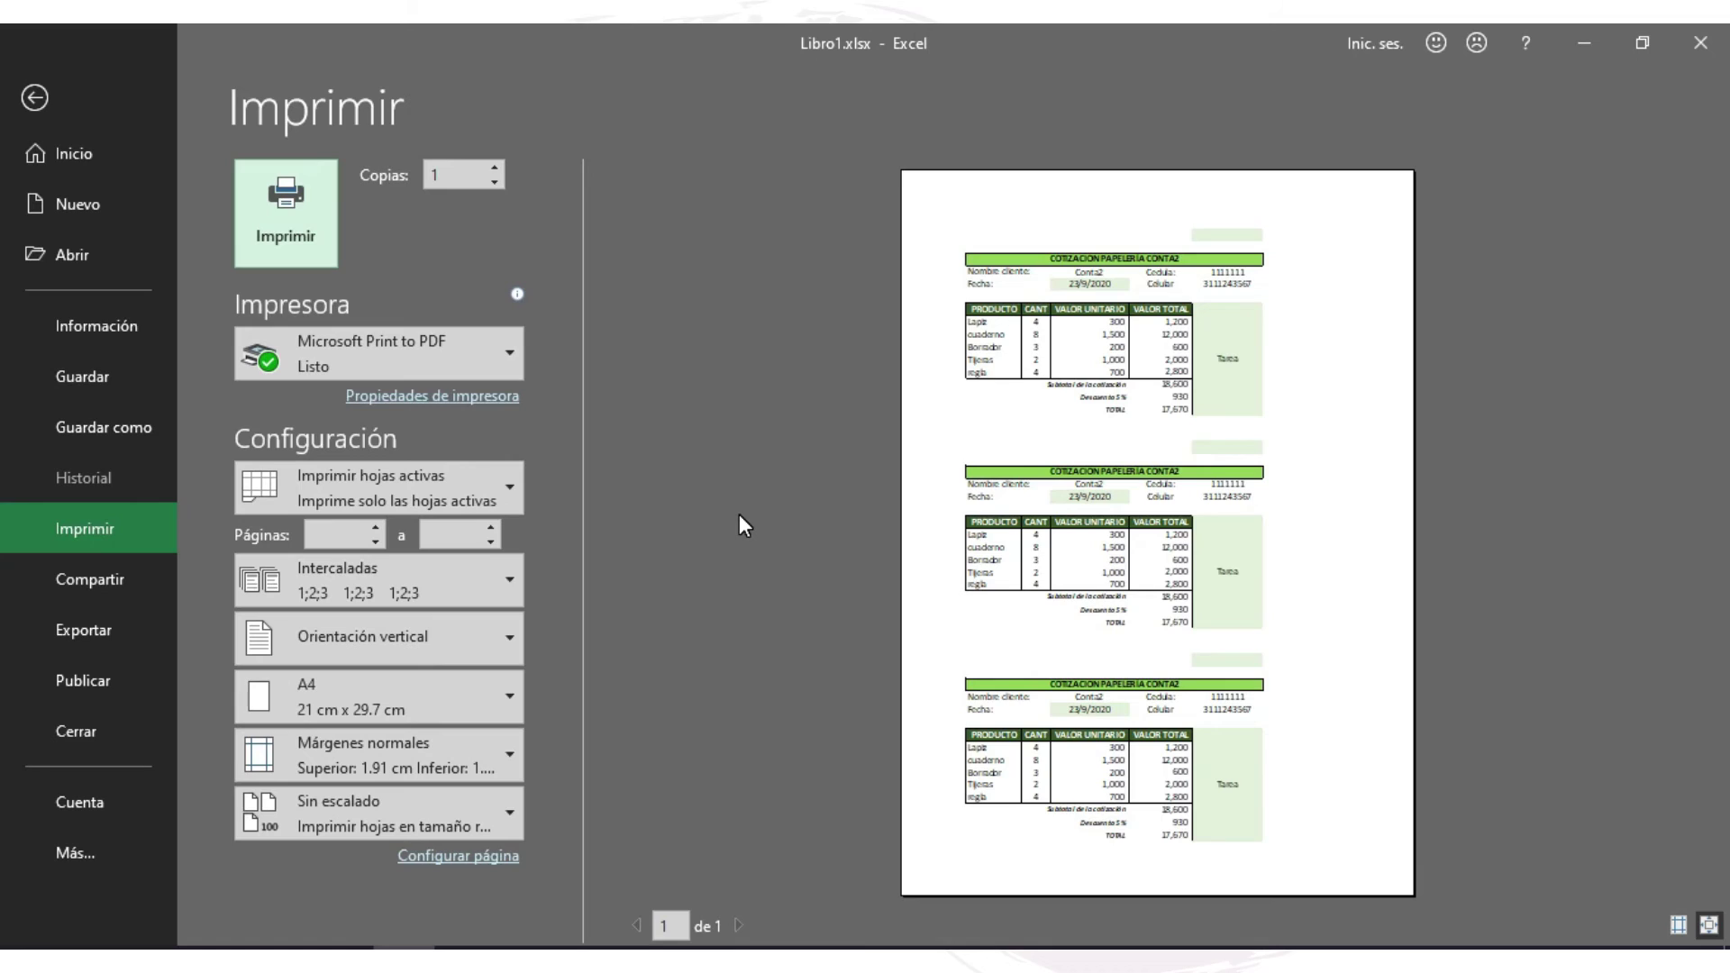
pyautogui.click(487, 493)
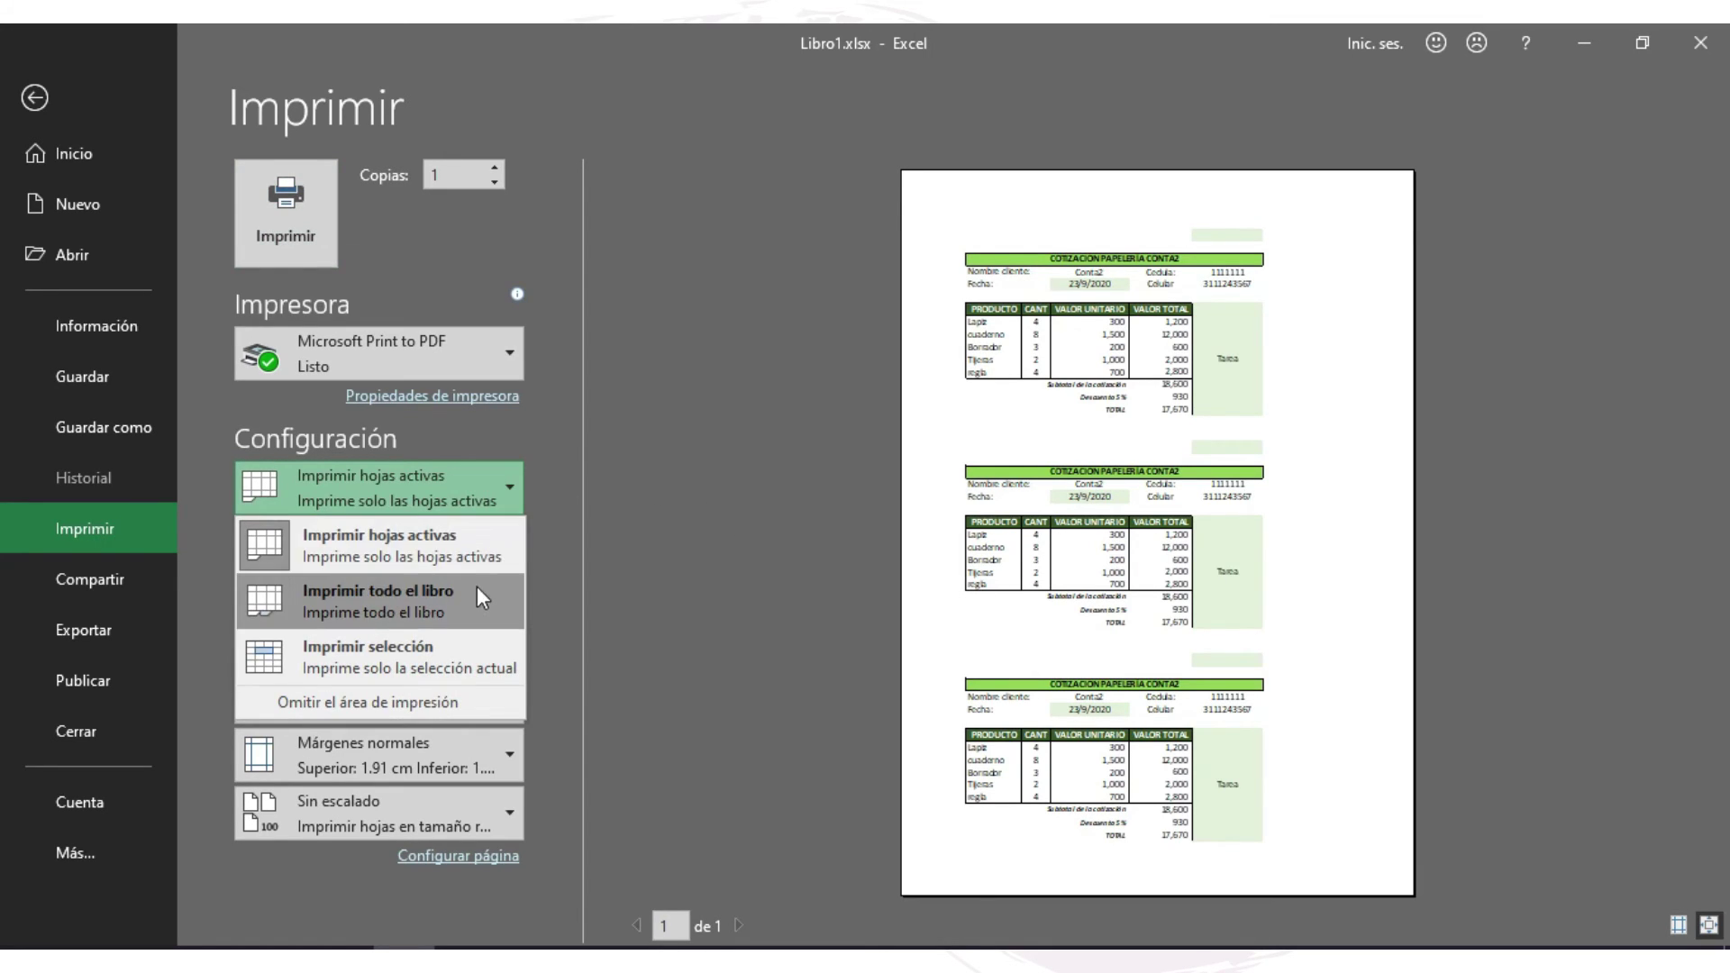
pyautogui.press('Escape')
pyautogui.press('Escape')
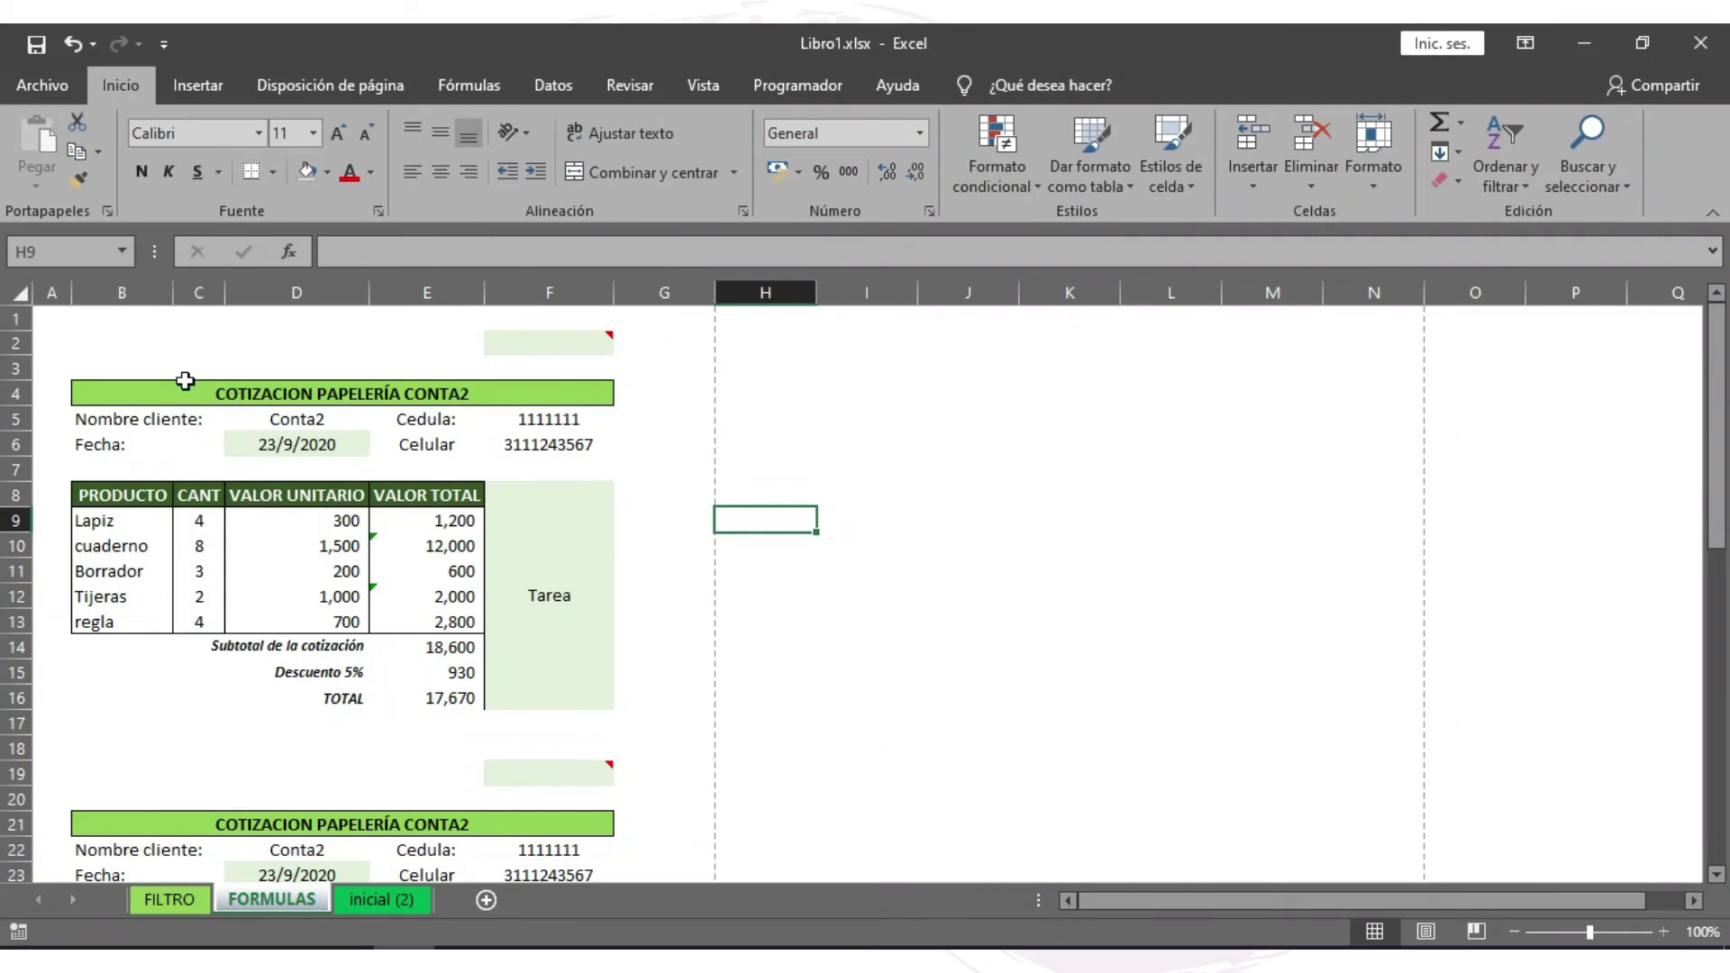
# - Select and copy quotation B2:F16, then set printing to Imprimir selección
pyautogui.moveTo(115, 345); pyautogui.dragTo(503, 578)
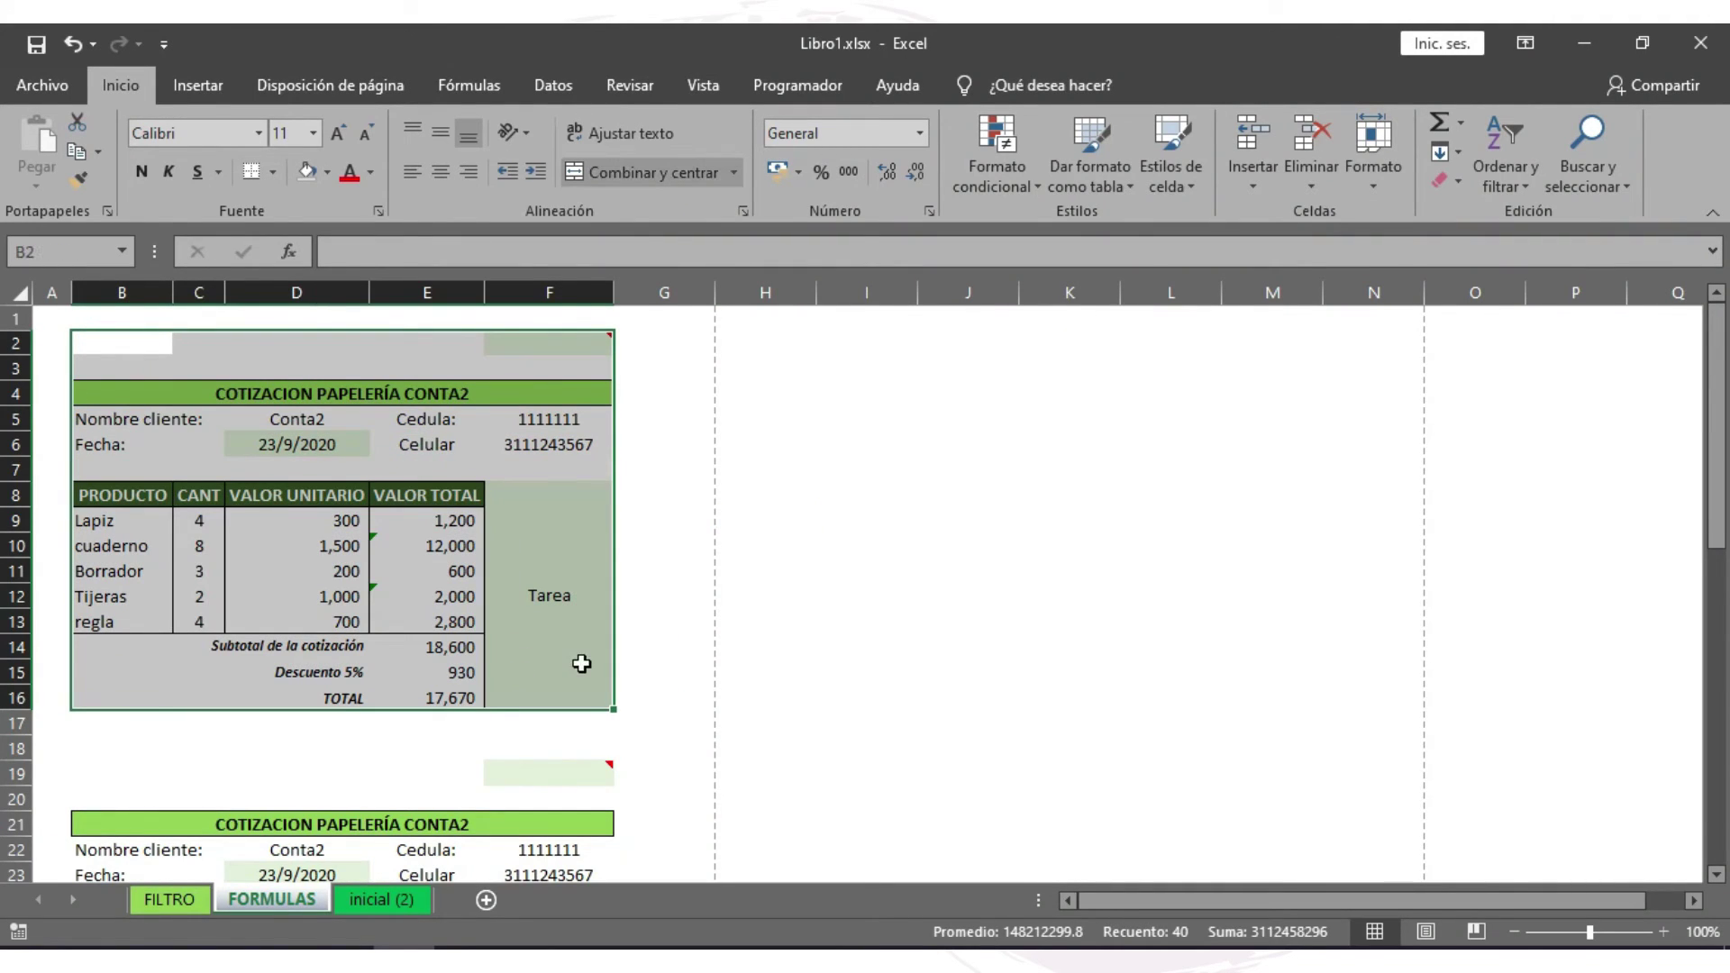
pyautogui.hotkey('ctrl', 'c')
pyautogui.click(61, 90)
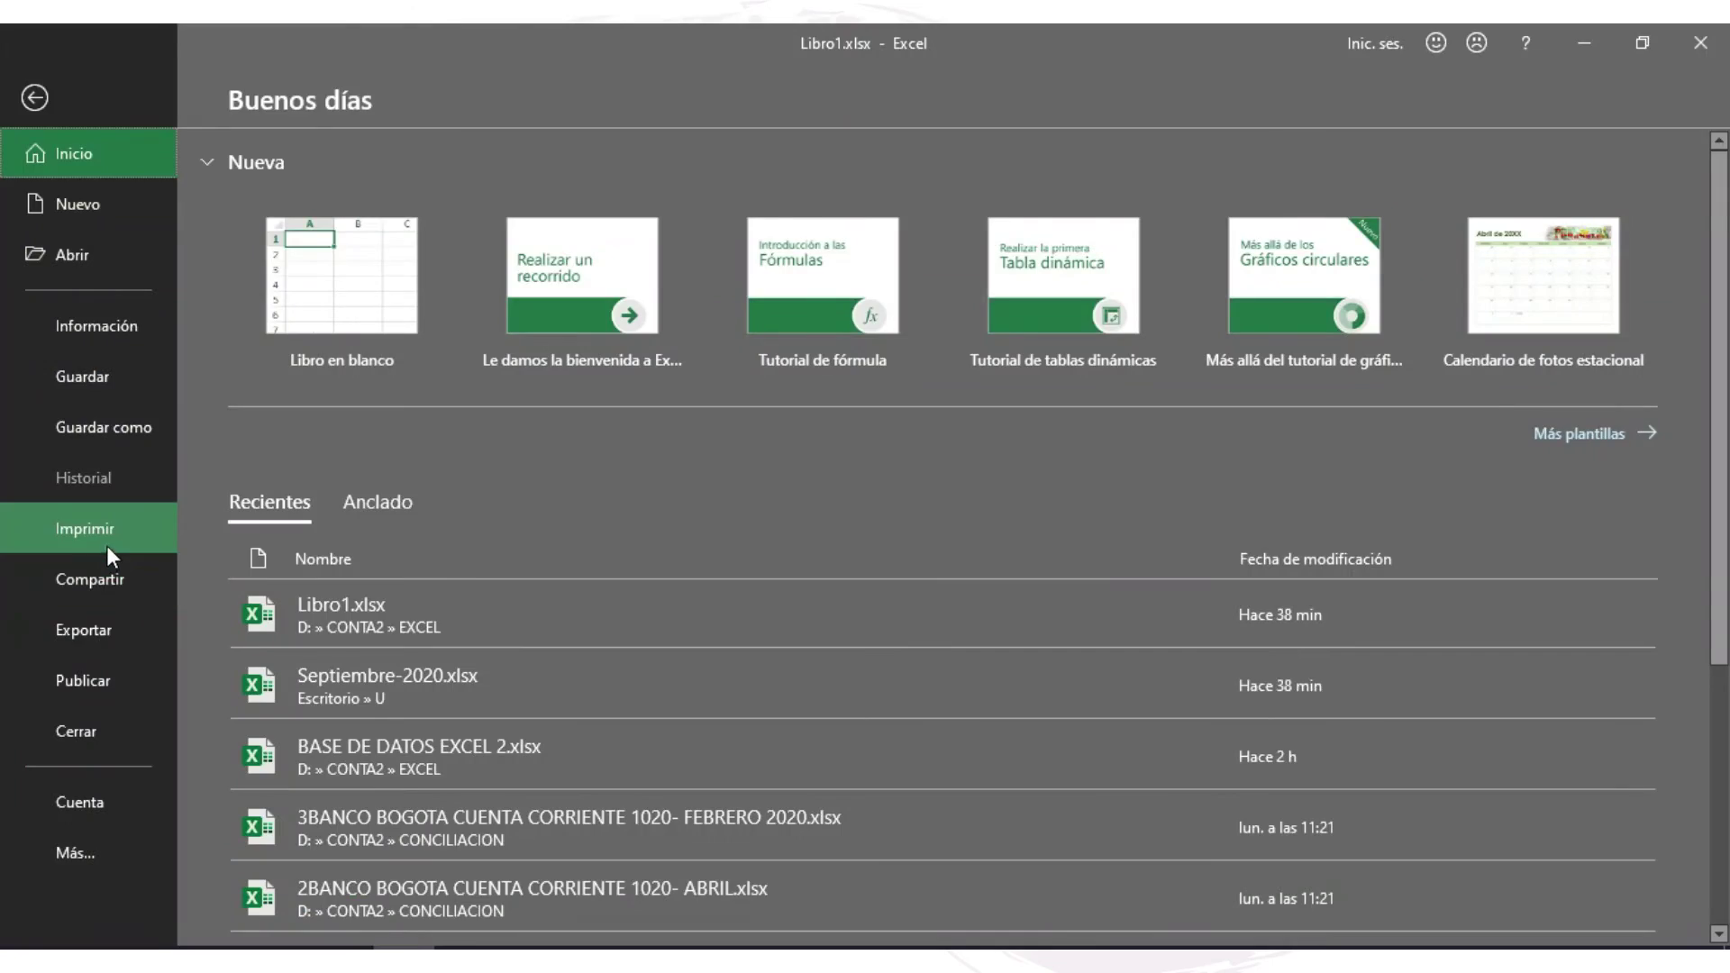
pyautogui.click(108, 541)
pyautogui.click(468, 479)
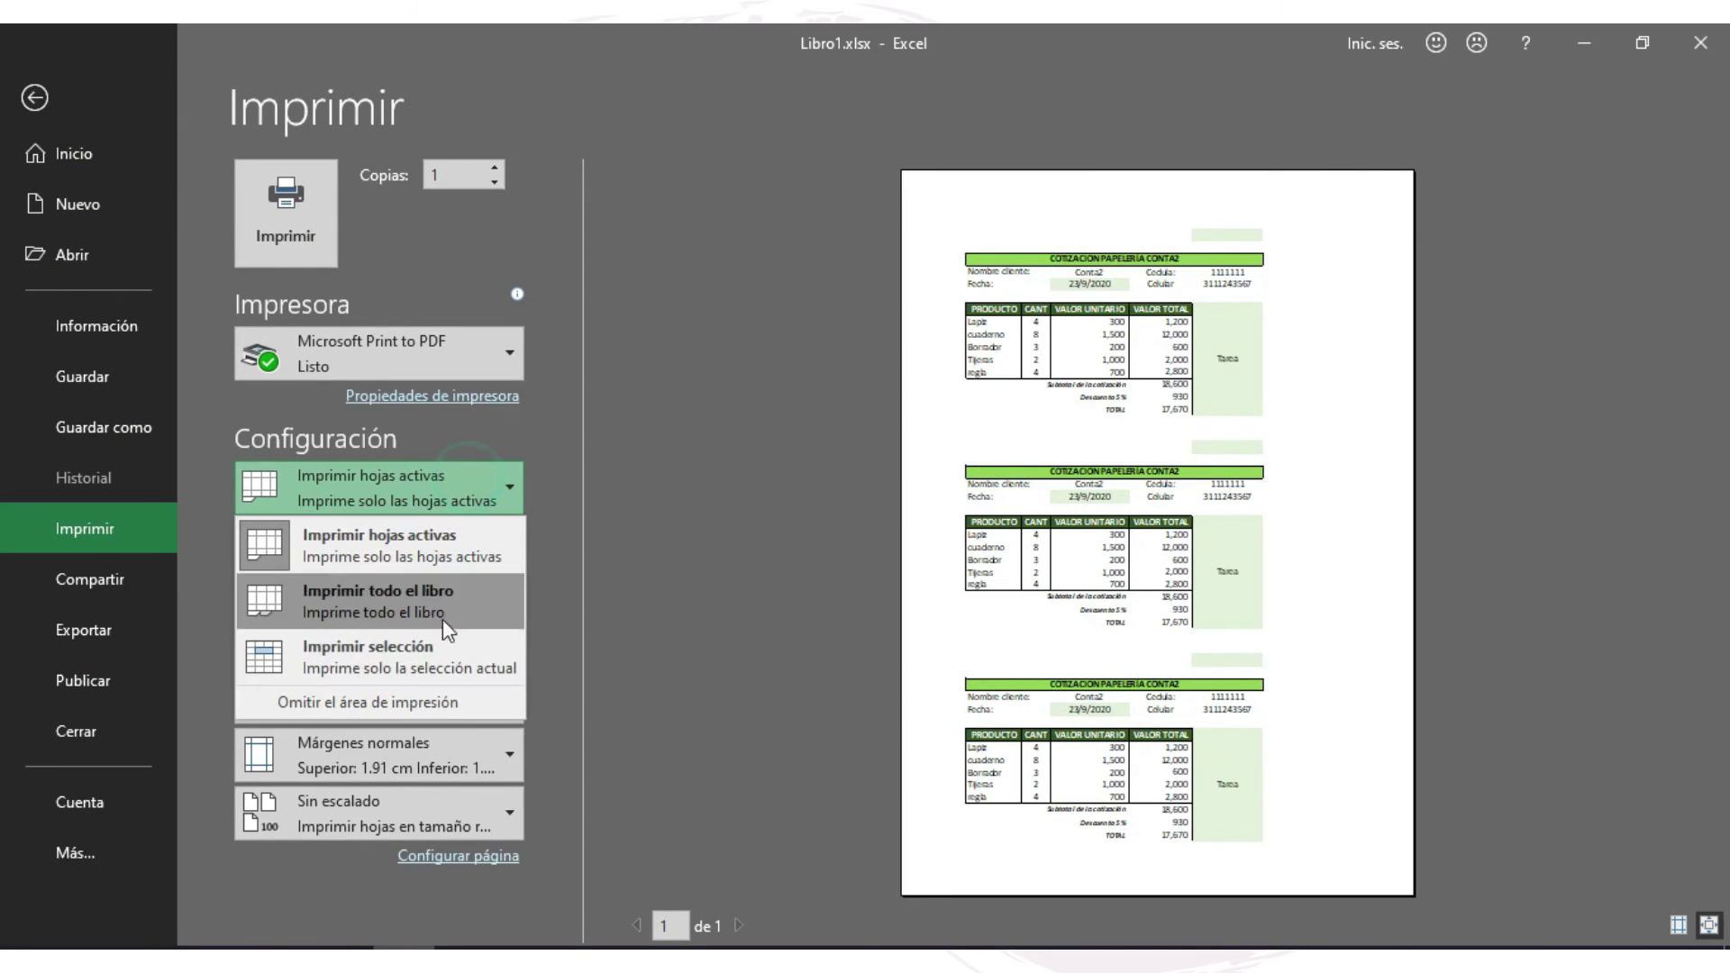
pyautogui.click(397, 656)
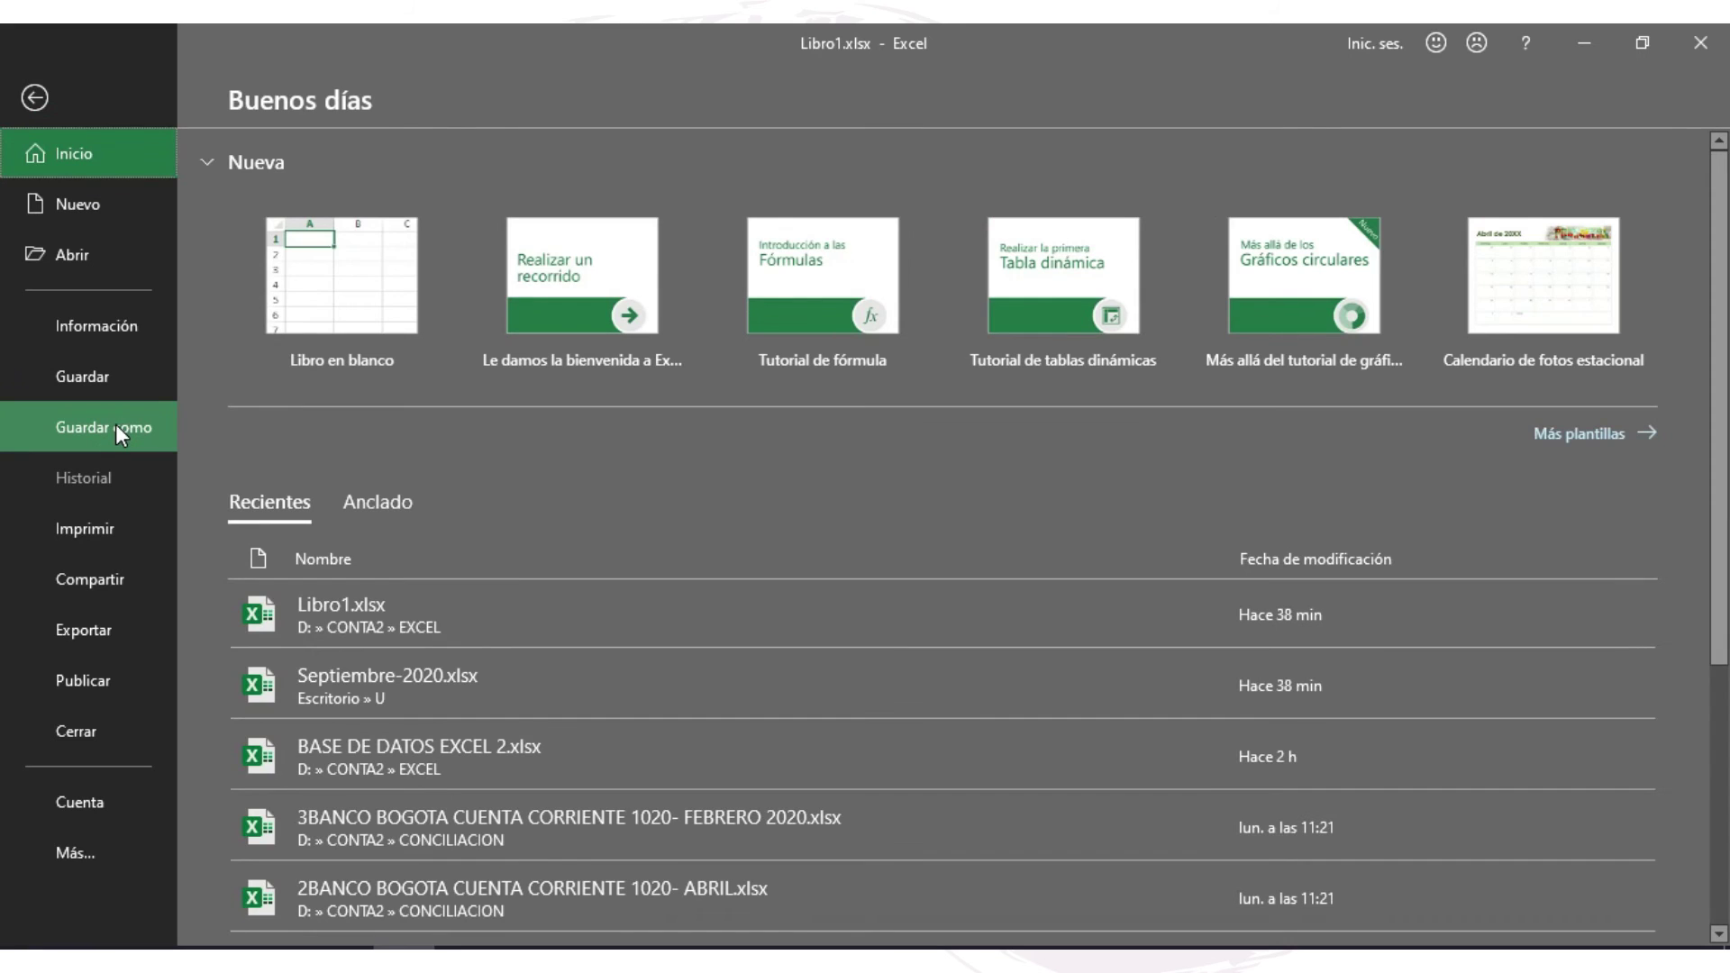
# - Save the quotation as PDF Libro1.pdf in D:/CONTA2/EXCEL, view it, and switch back to Excel
pyautogui.click(116, 426)
pyautogui.click(473, 487)
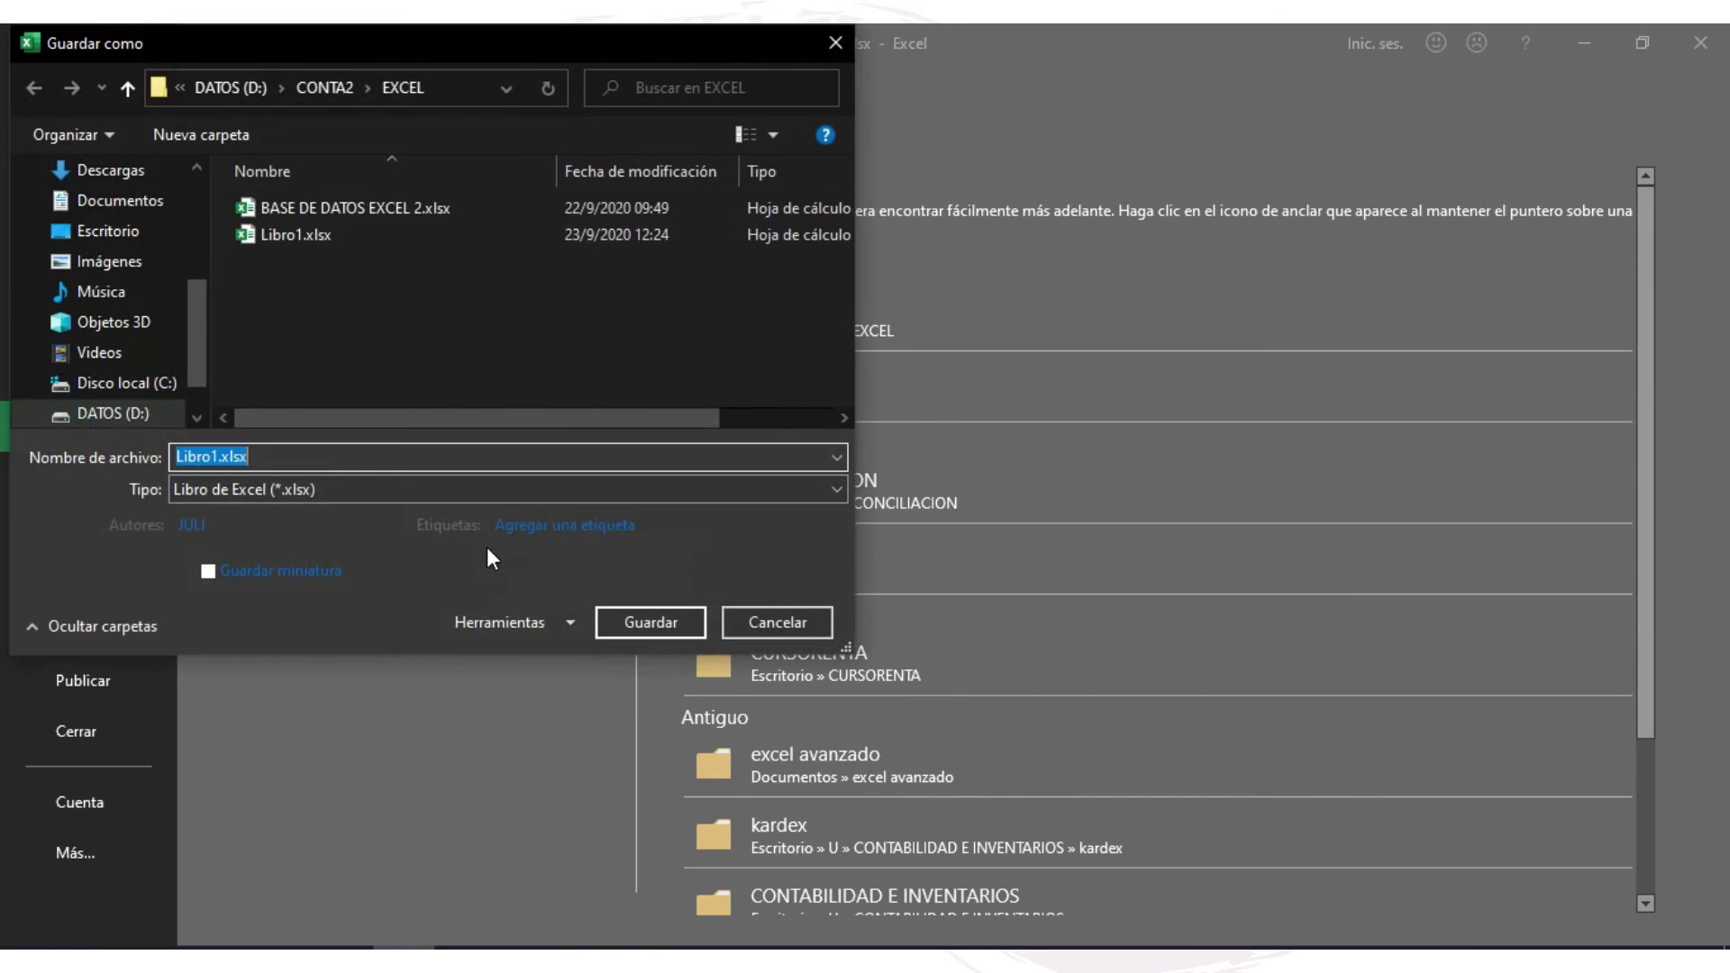
pyautogui.click(360, 490)
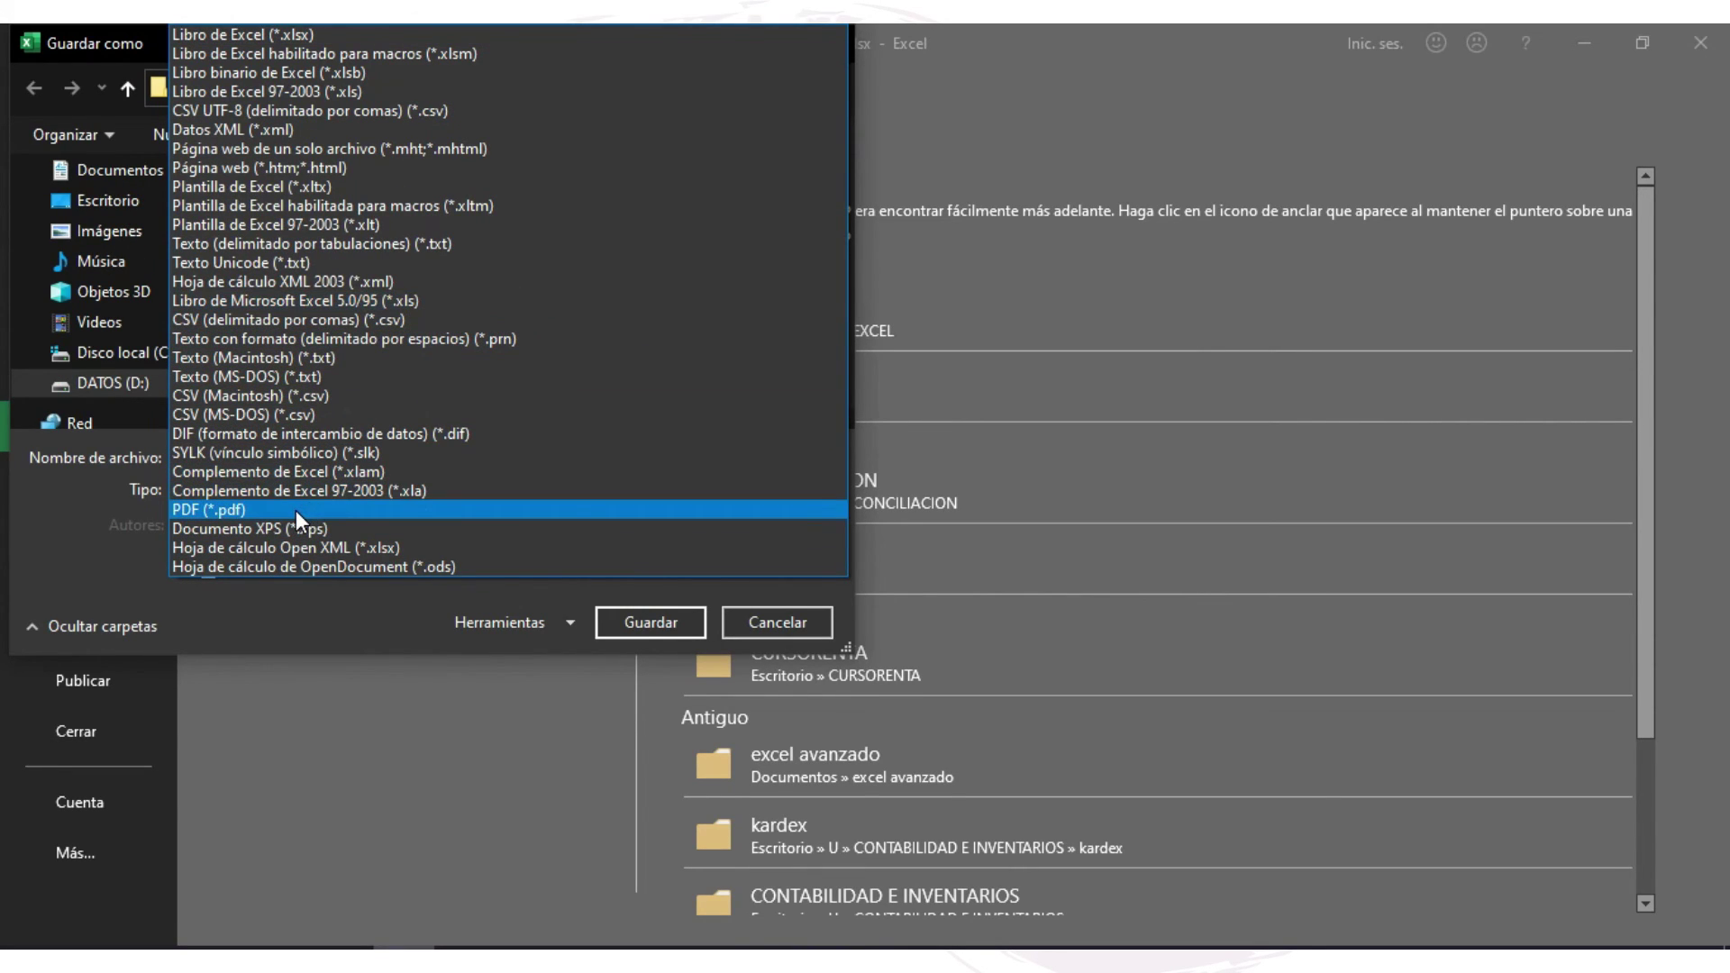
pyautogui.click(193, 510)
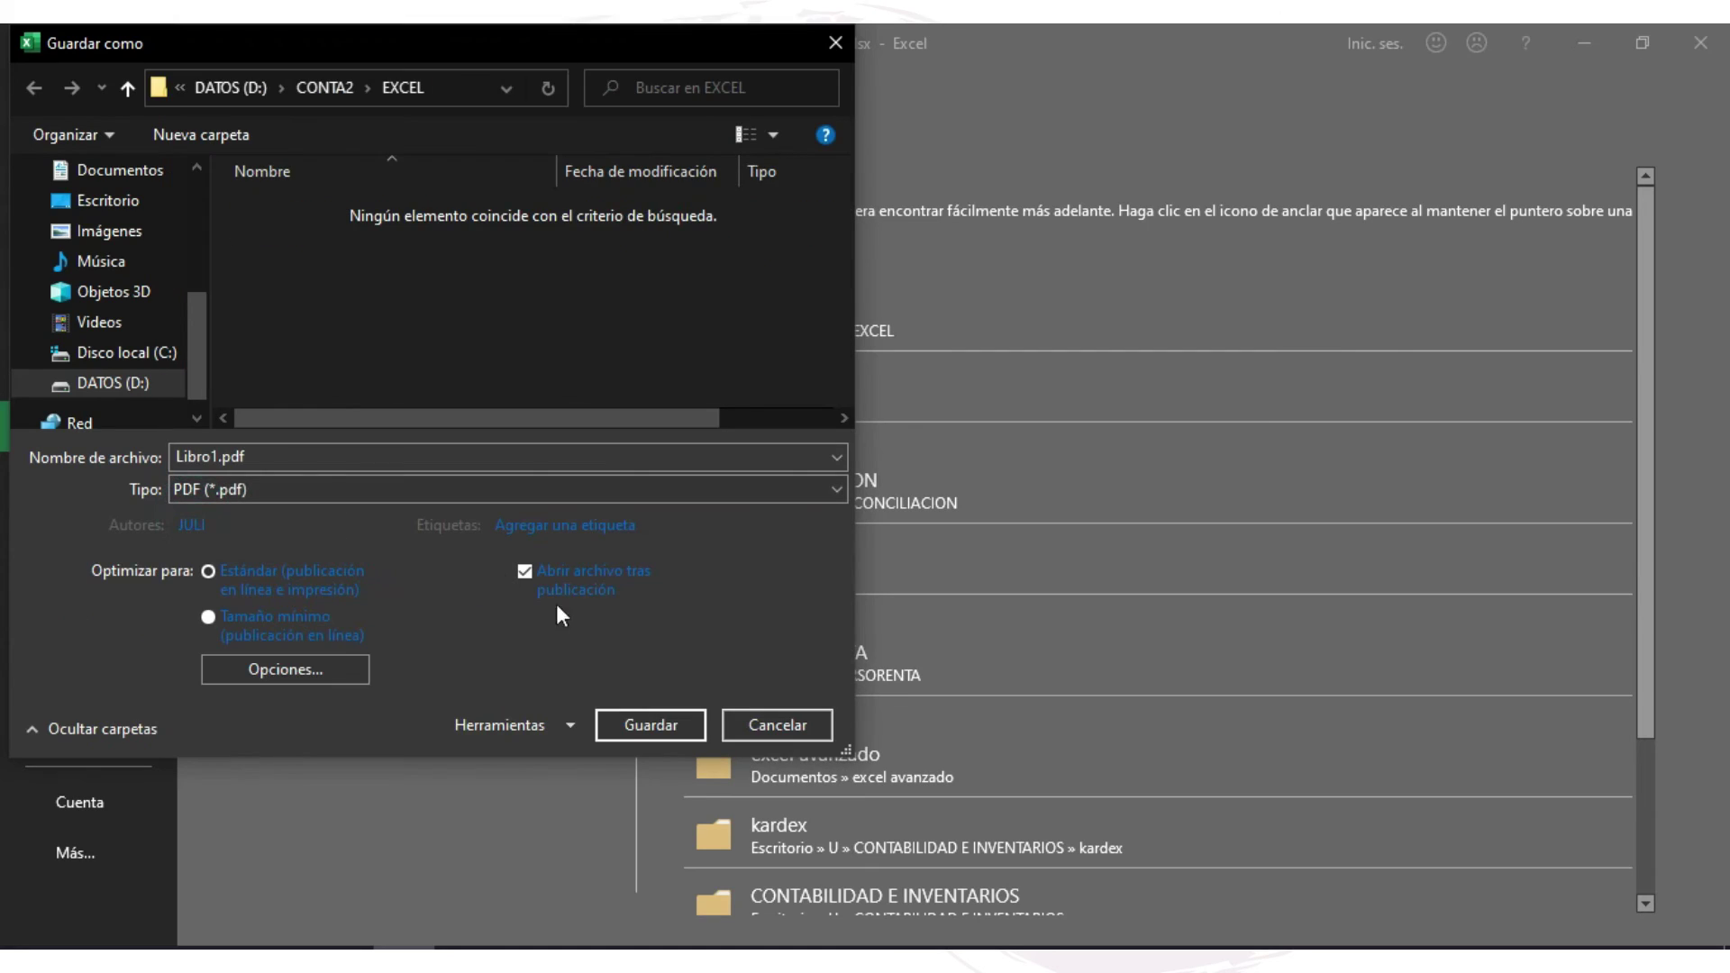
pyautogui.click(624, 725)
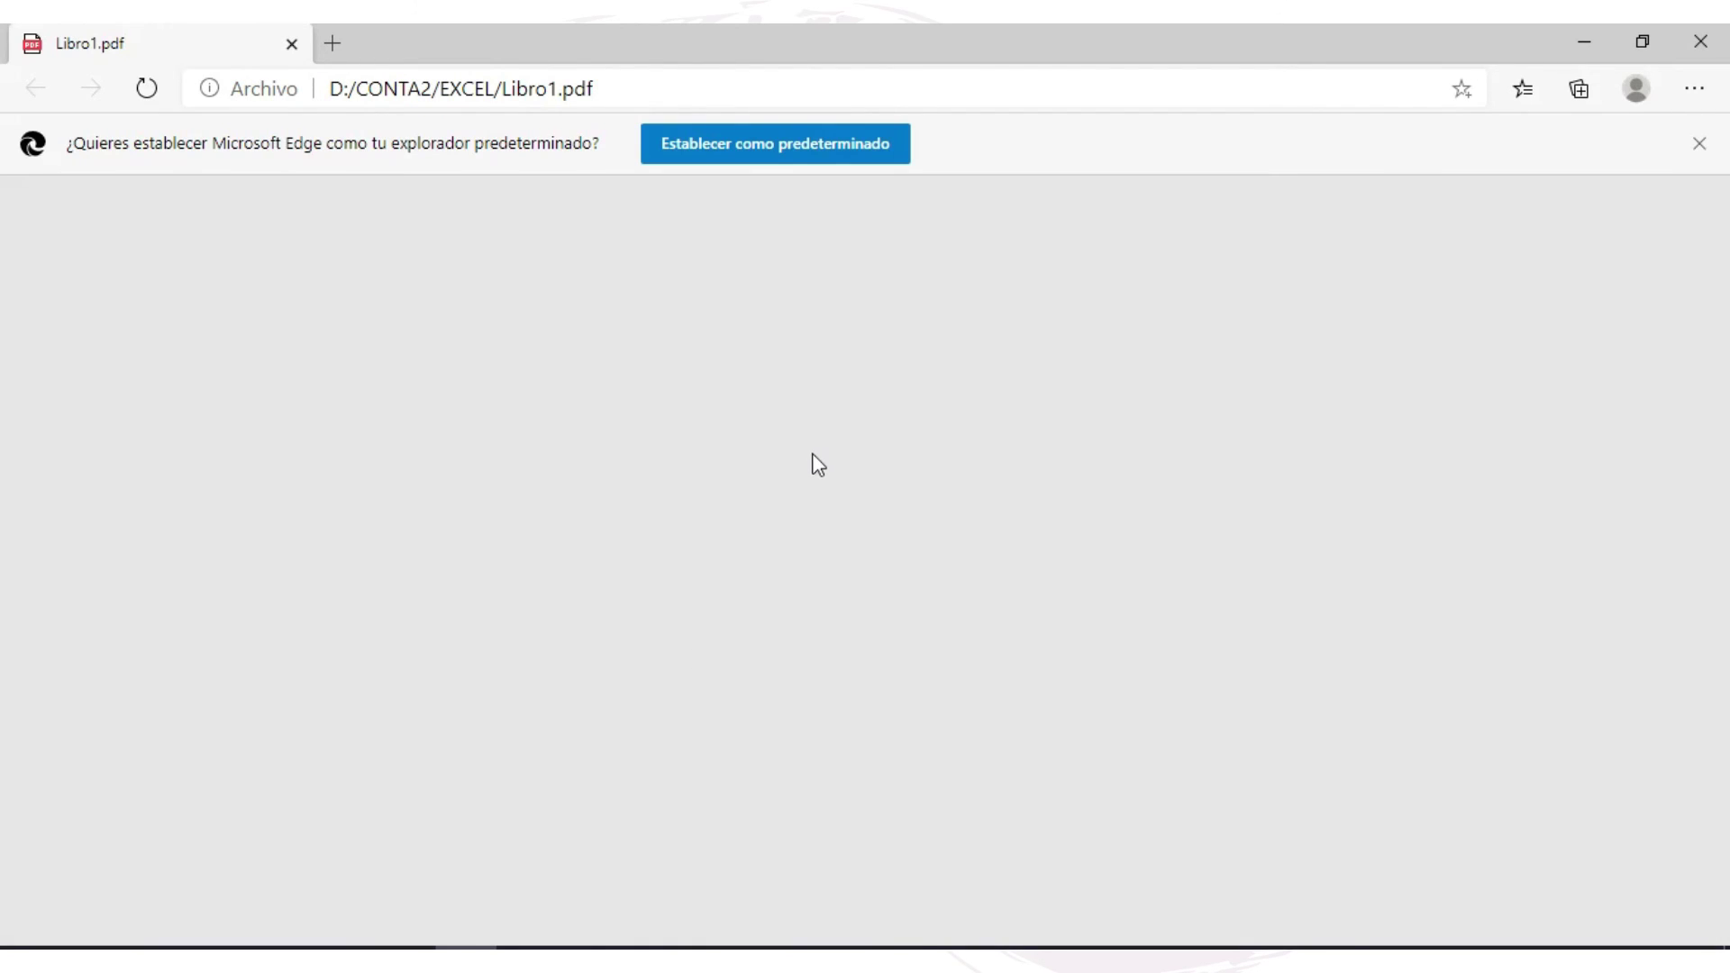
pyautogui.scroll(-5, 1064, 540)
pyautogui.hotkey('alt', 'Tab')
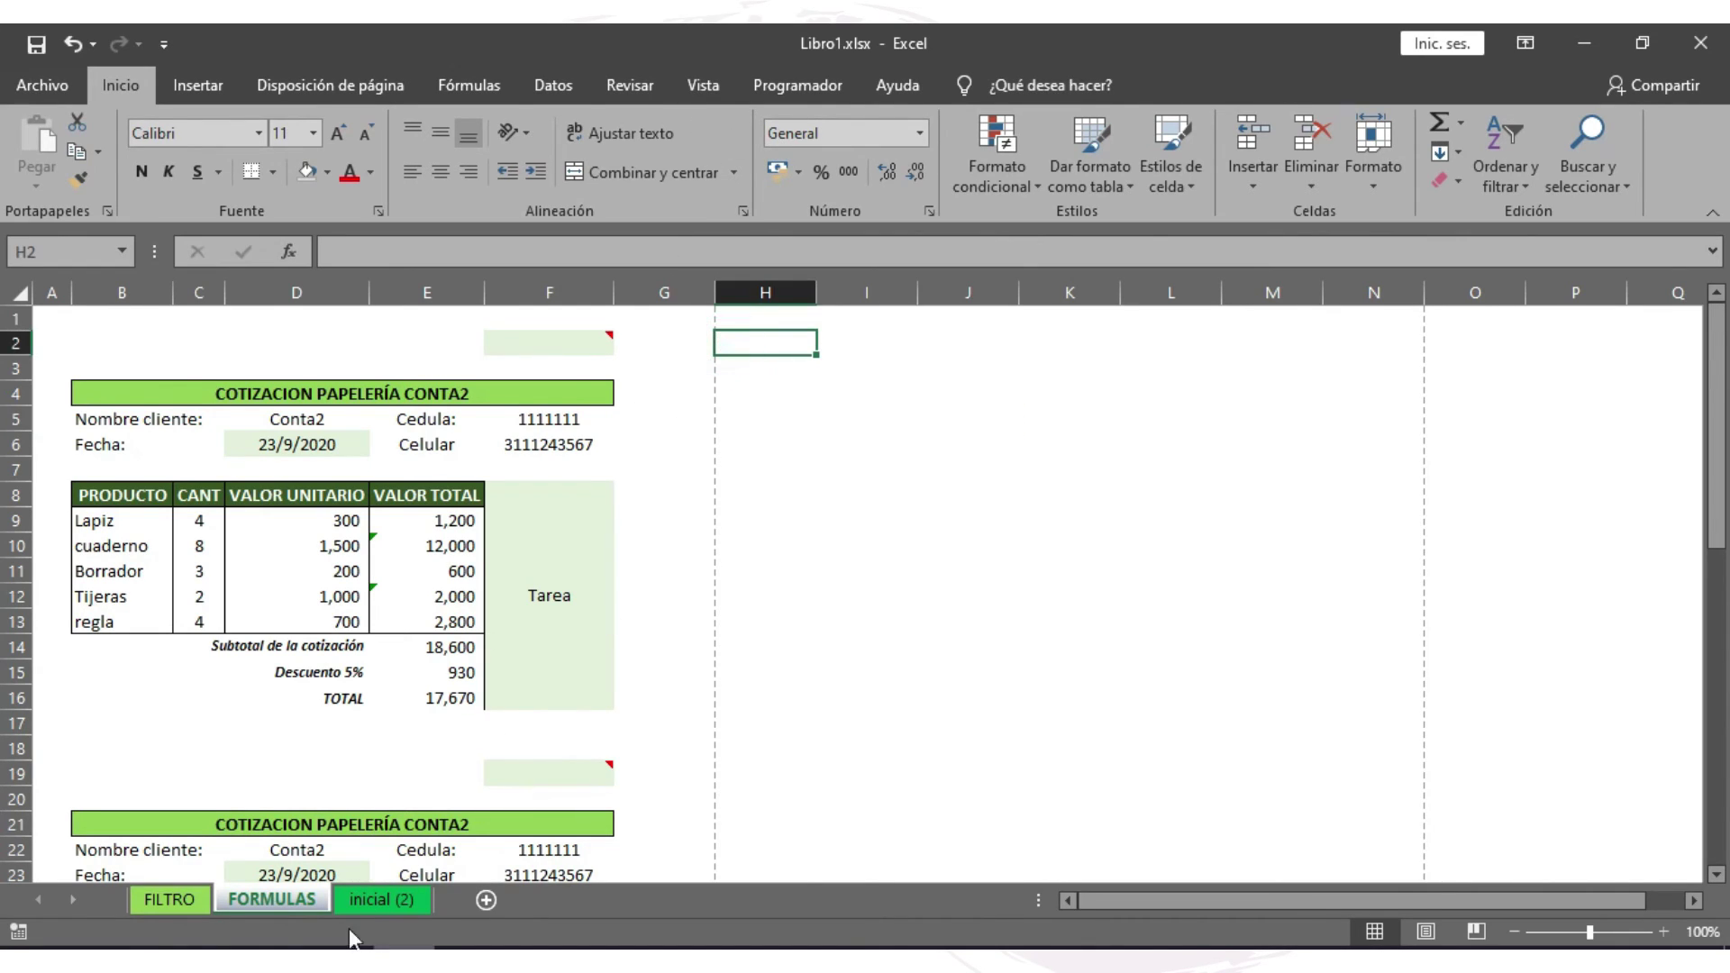
# - Uncheck Vista > Líneas de cuadrícula so the inicial (2) sheet shows a plain white grid
pyautogui.click(377, 901)
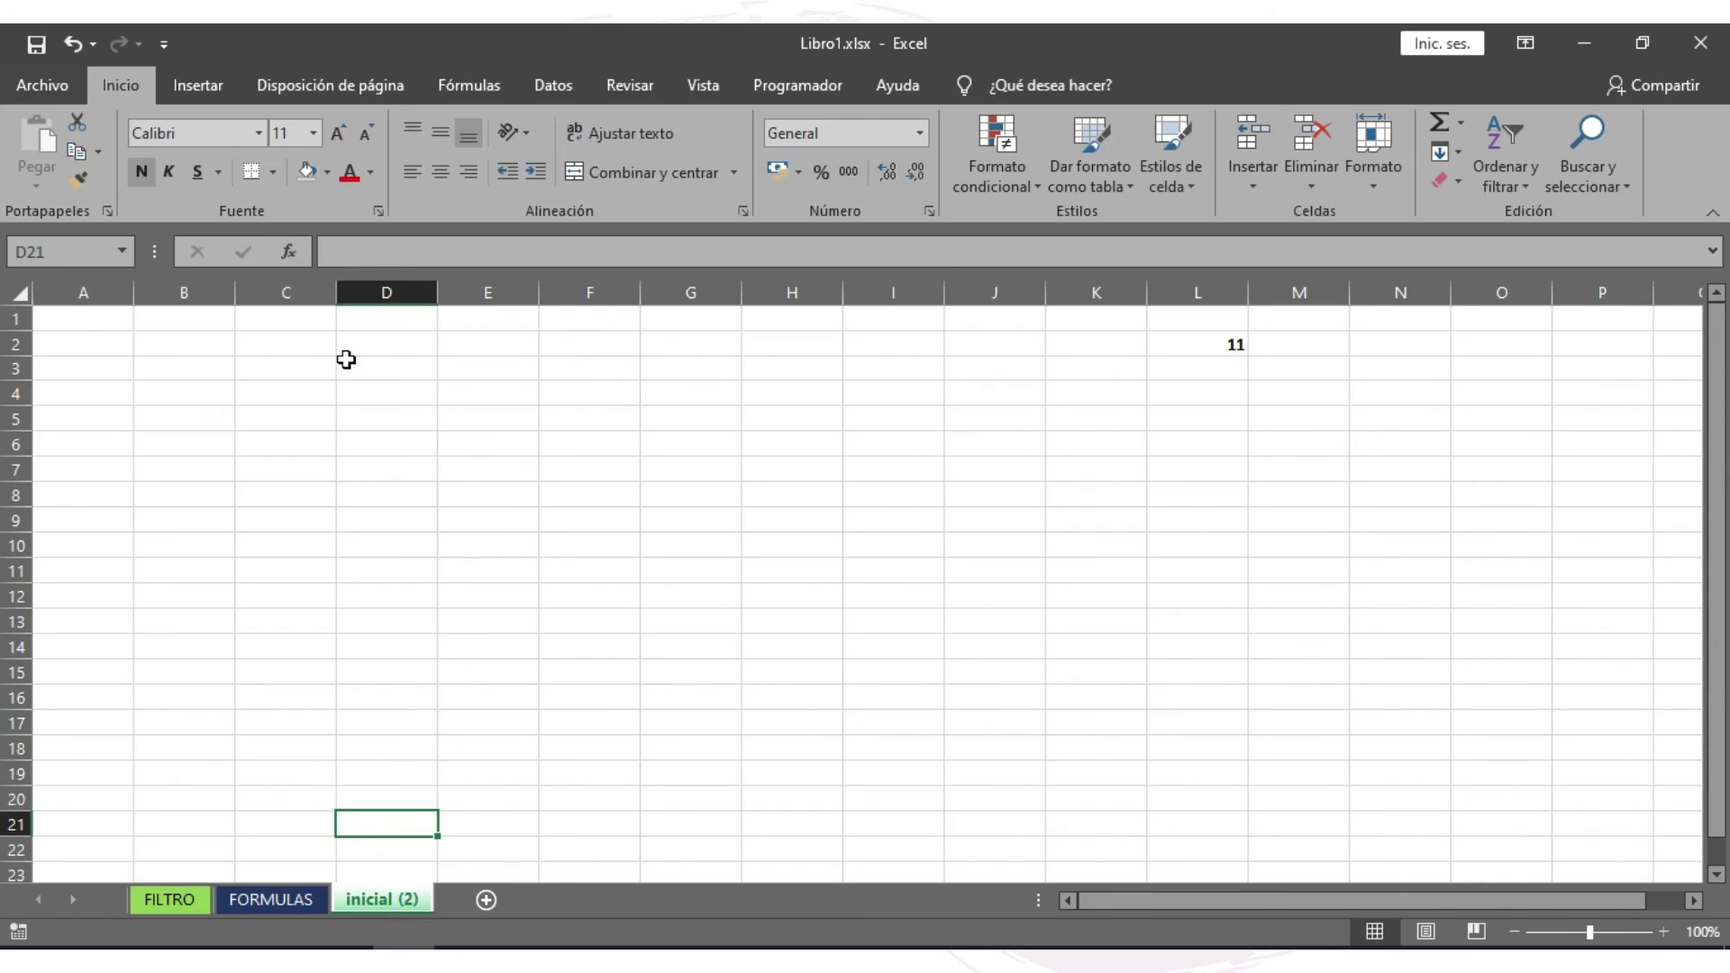
pyautogui.moveTo(330, 364)
pyautogui.mouseDown()
pyautogui.moveTo(1031, 803)
pyautogui.moveTo(1304, 813)
pyautogui.mouseUp()
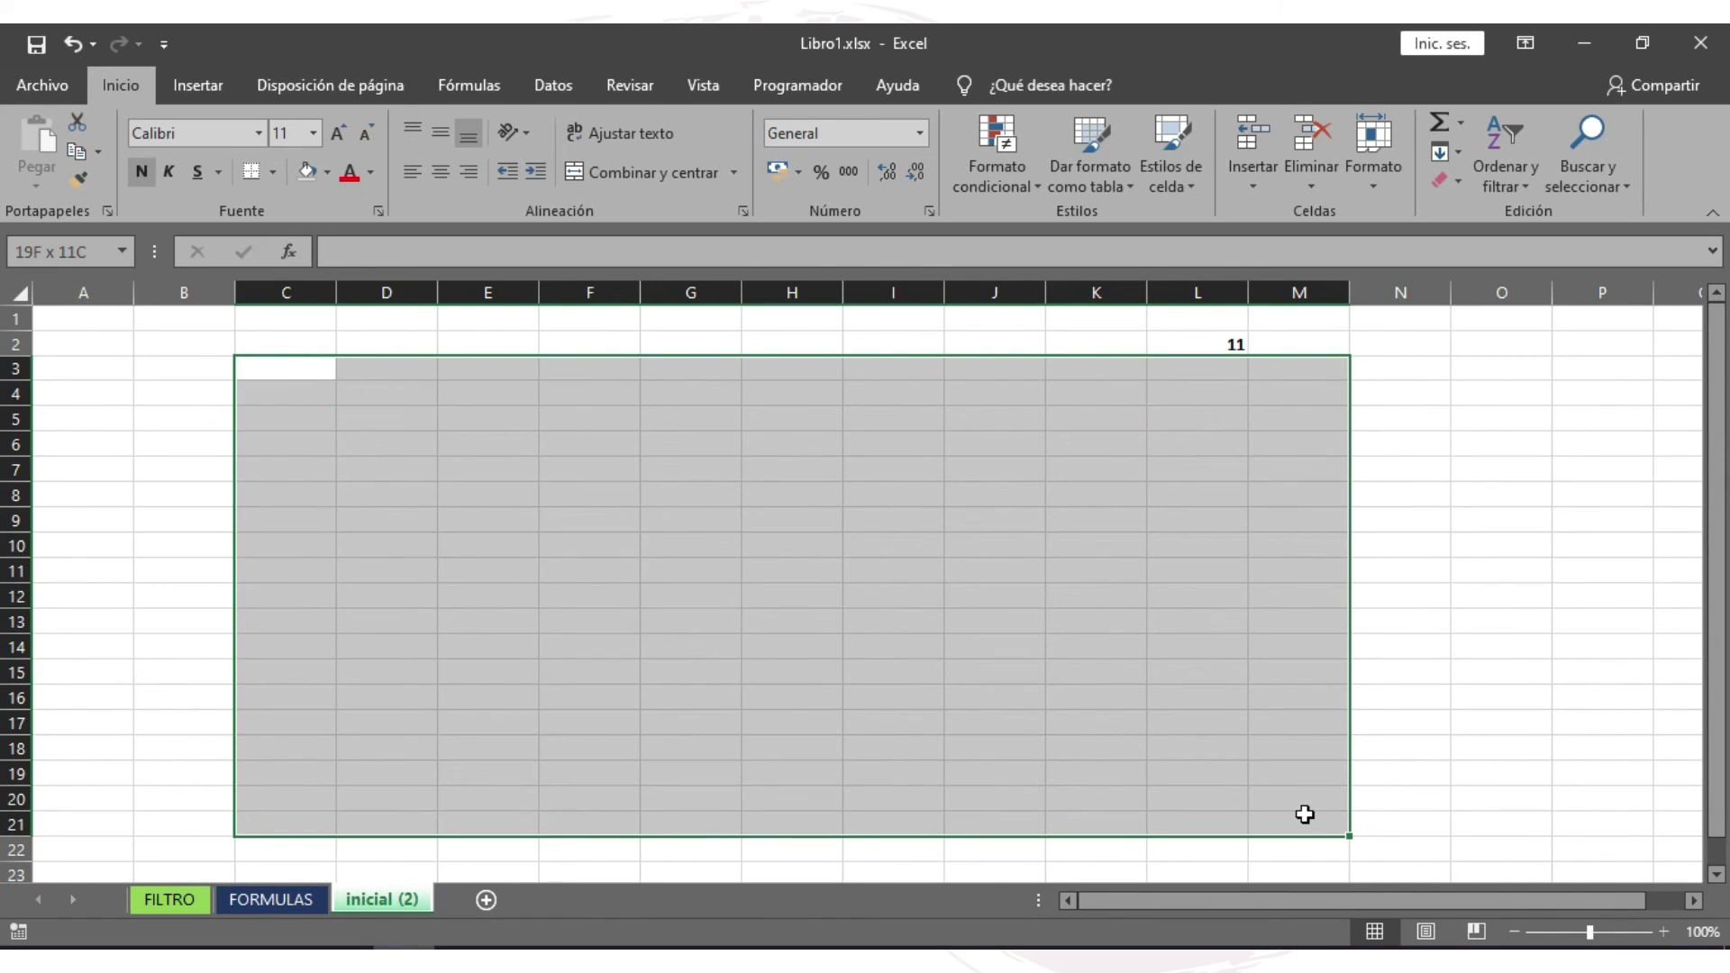
pyautogui.click(257, 904)
pyautogui.moveTo(824, 441); pyautogui.dragTo(1095, 630)
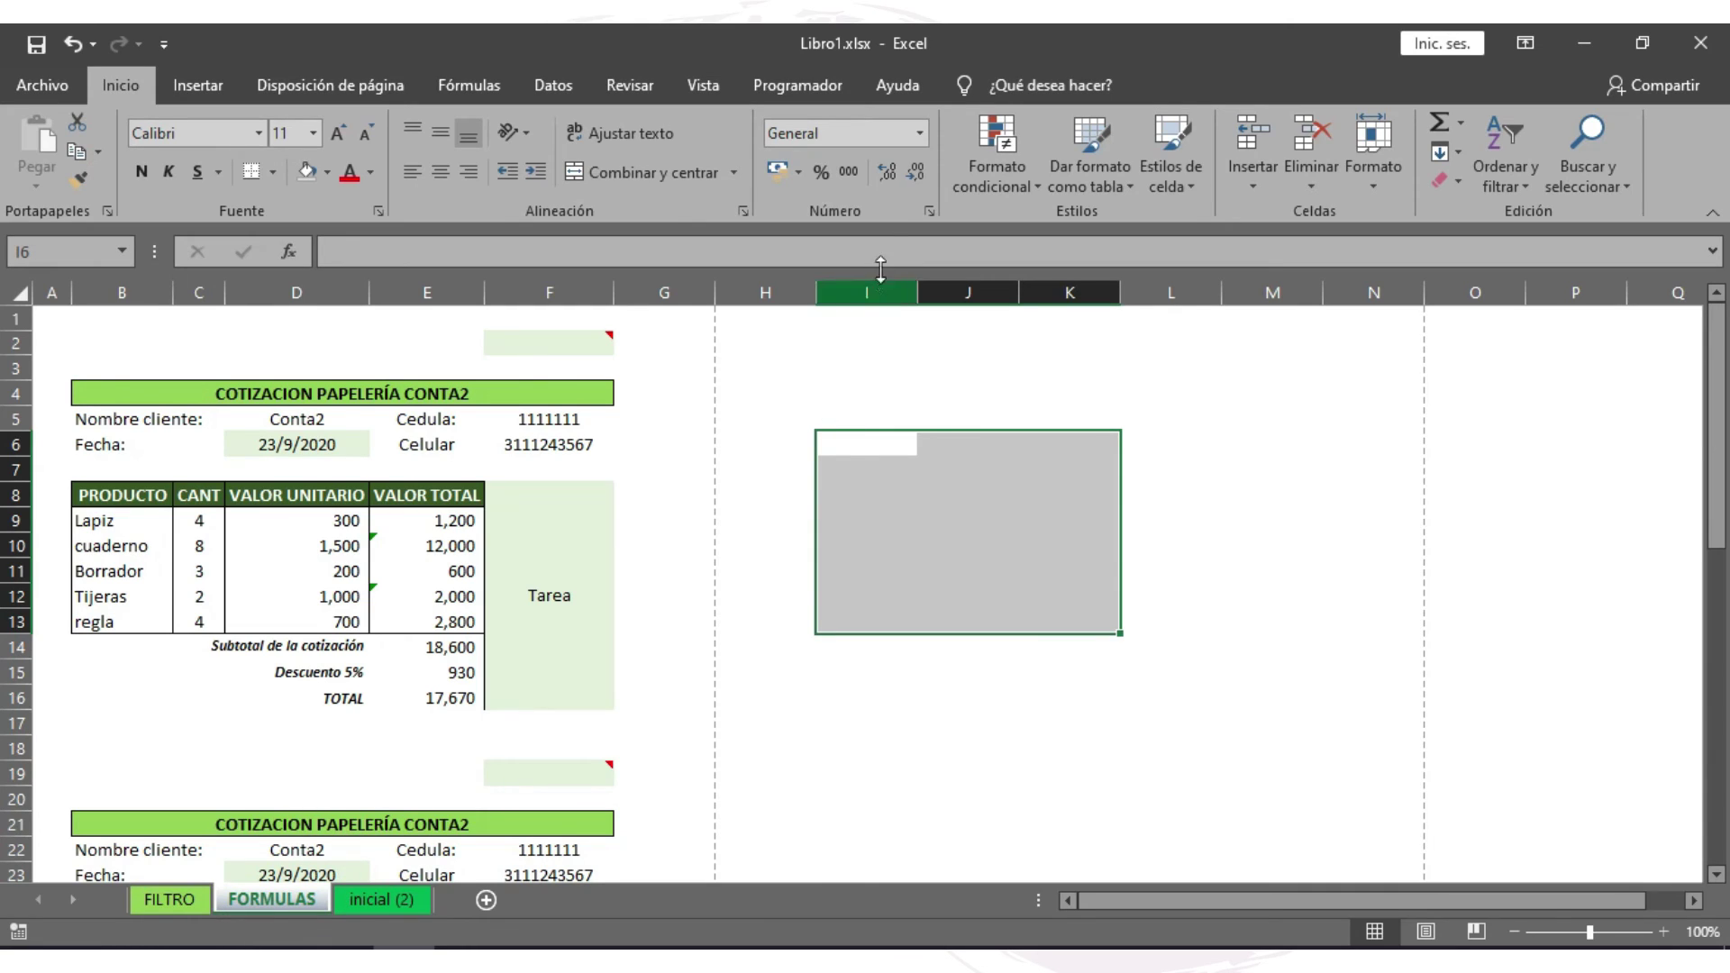
pyautogui.click(379, 900)
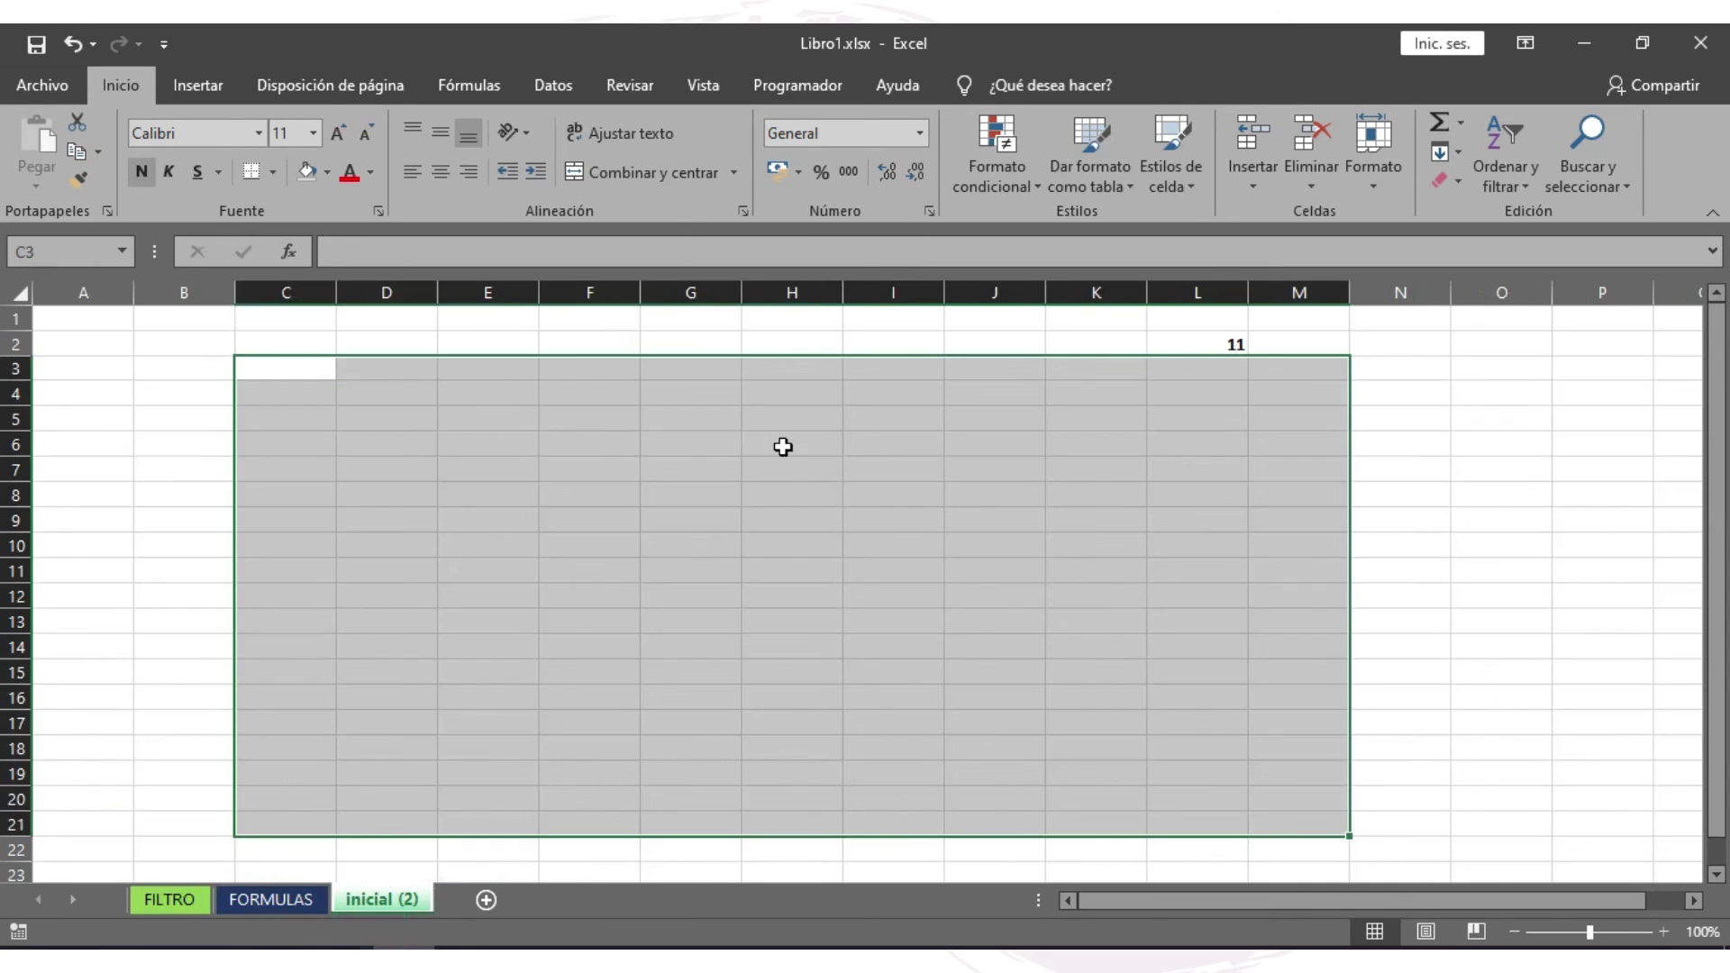
pyautogui.click(784, 445)
pyautogui.click(698, 80)
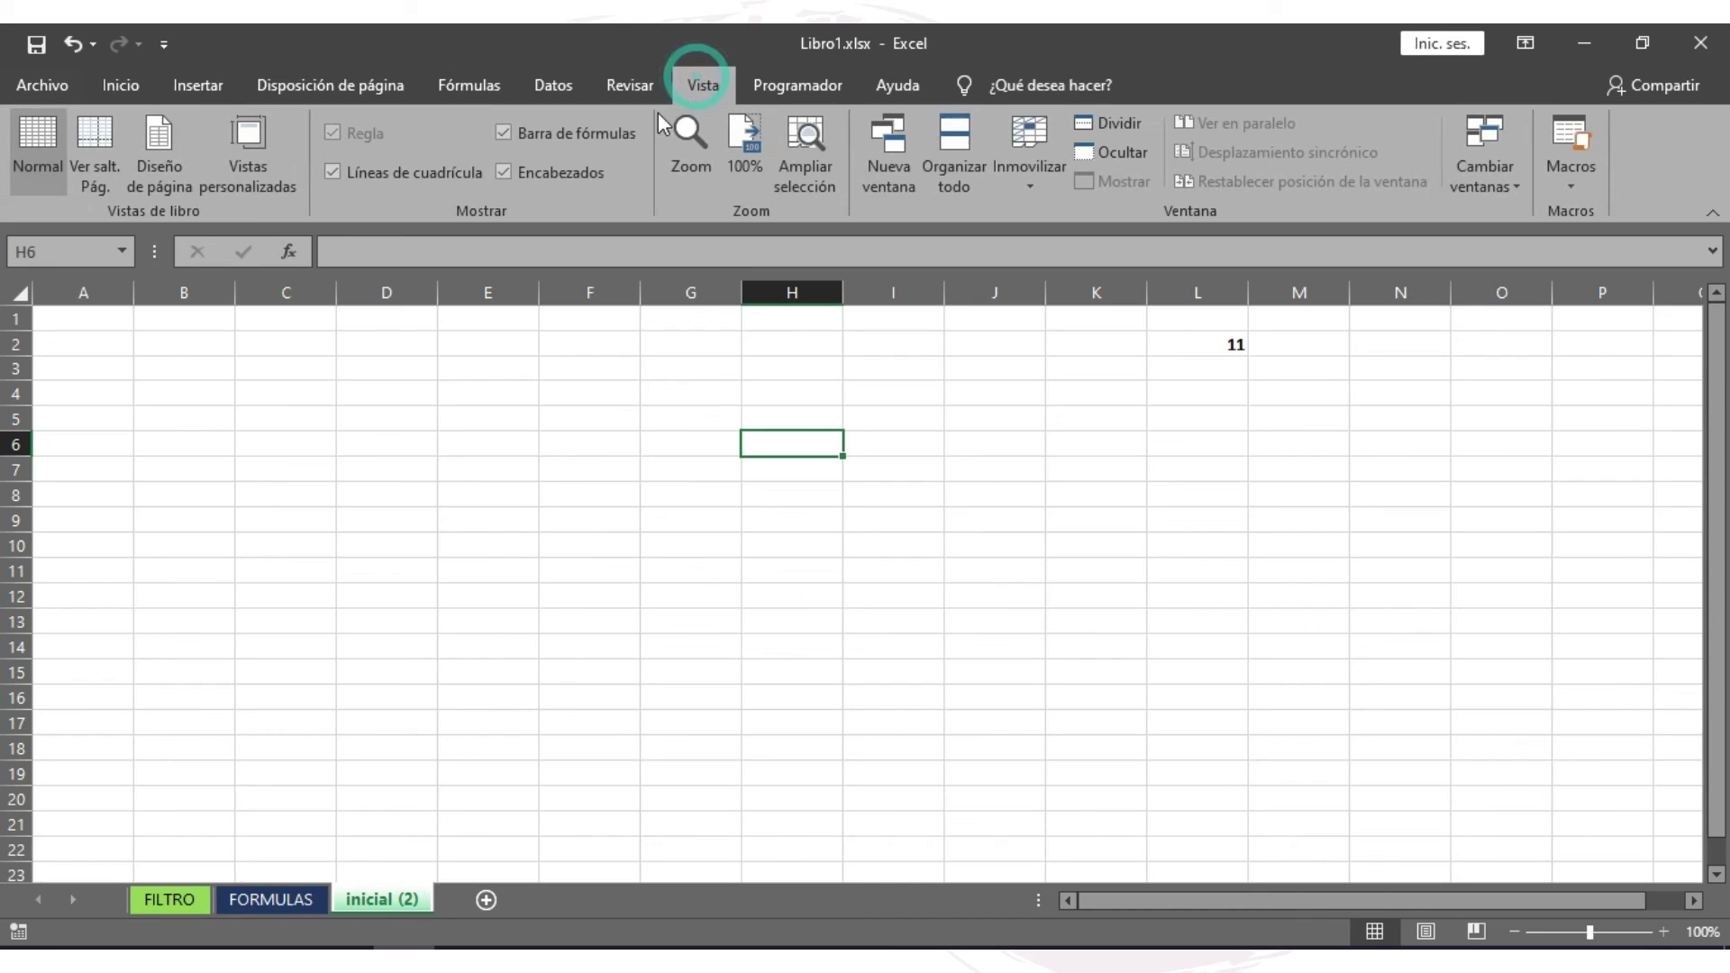
pyautogui.click(331, 173)
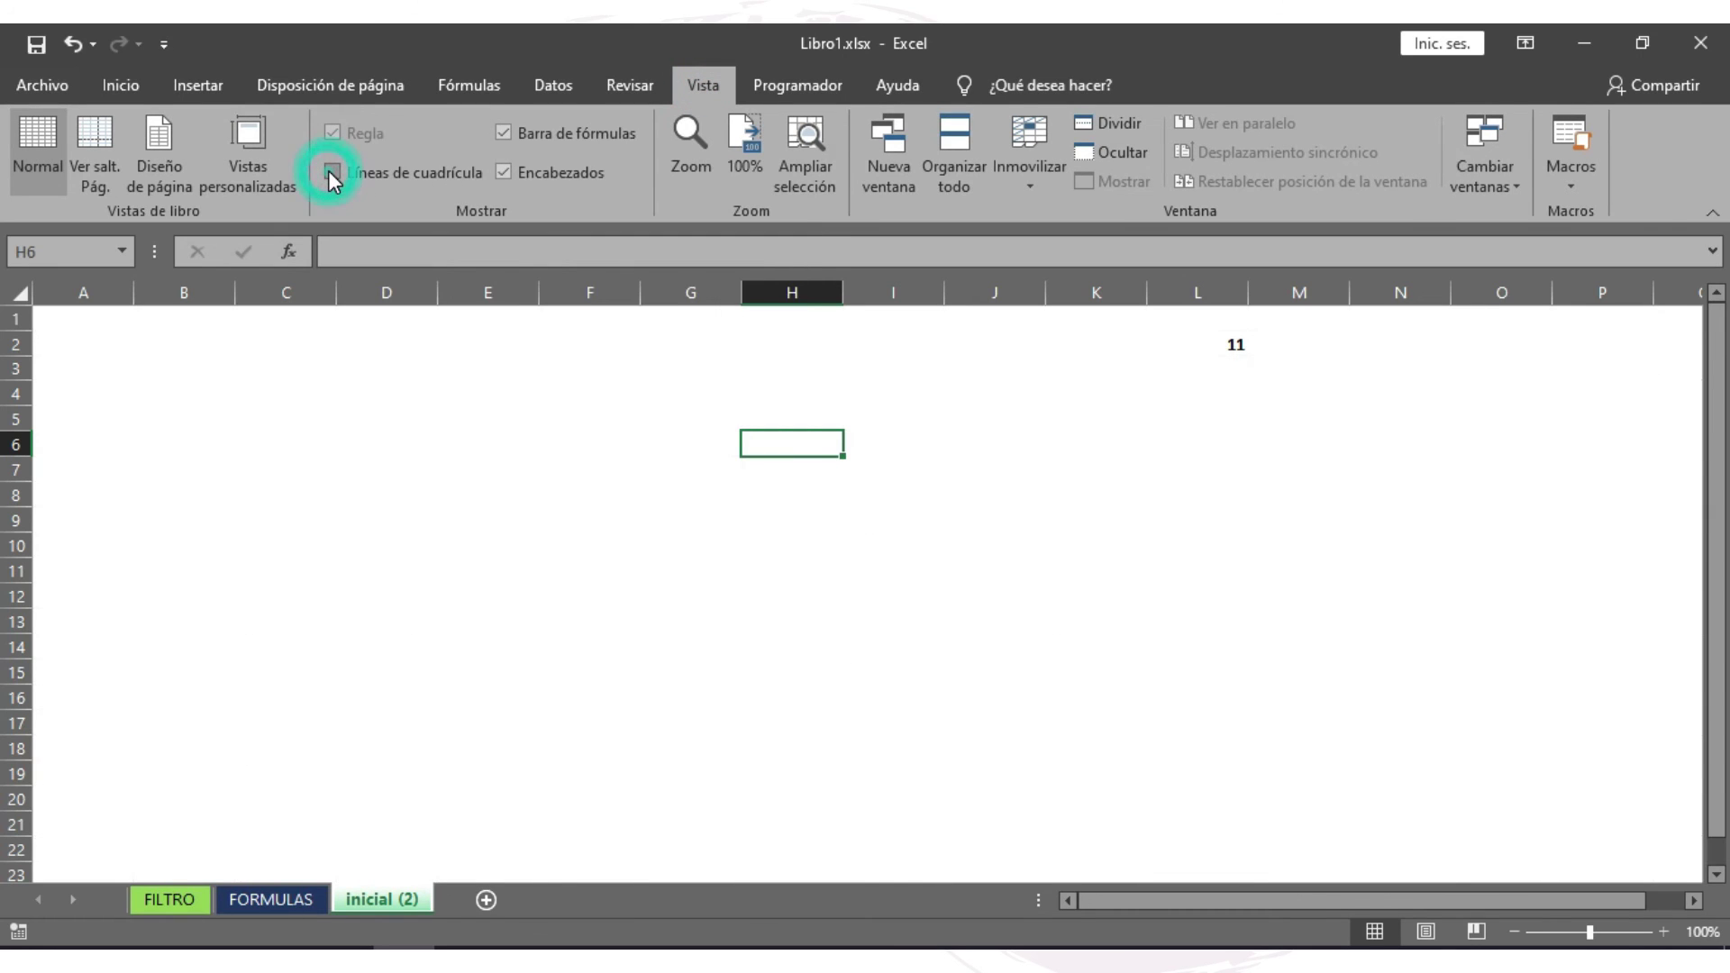